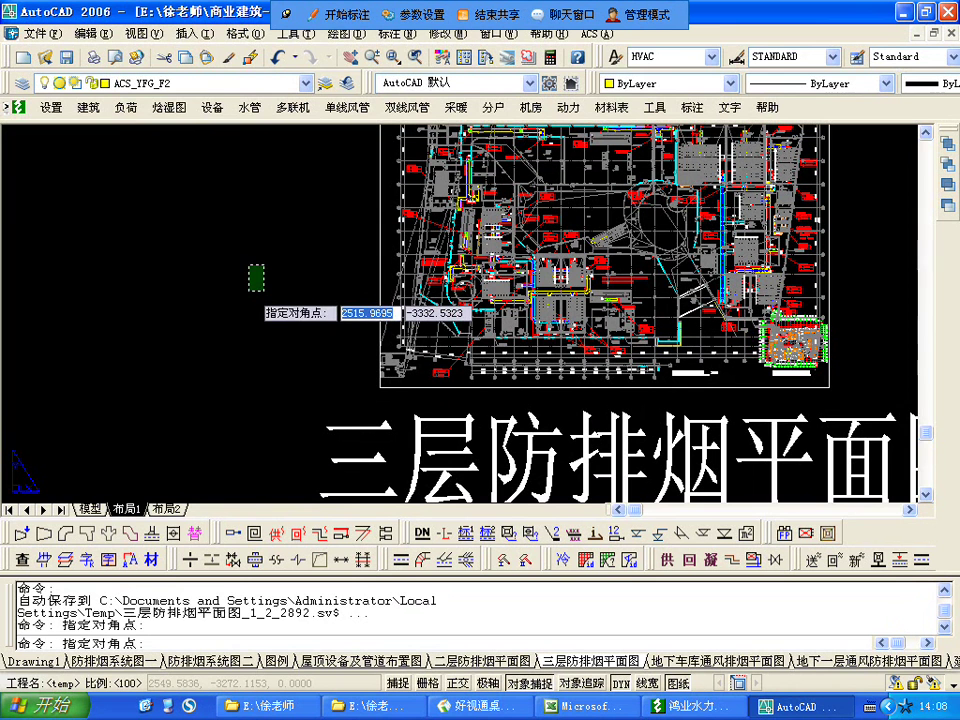
pyautogui.click(262, 290)
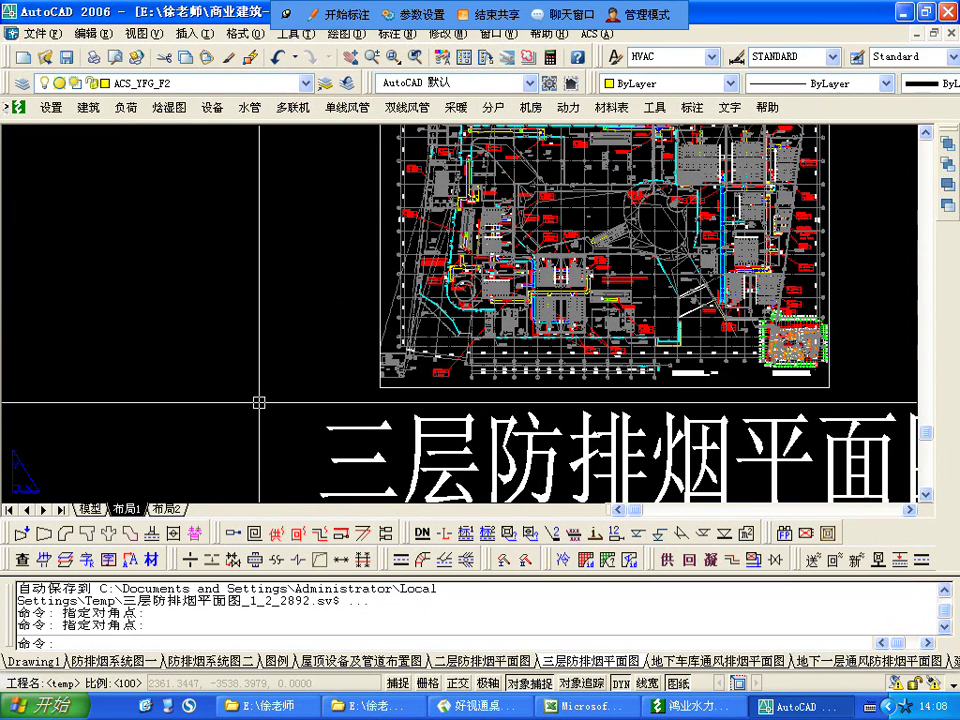
pyautogui.click(652, 457)
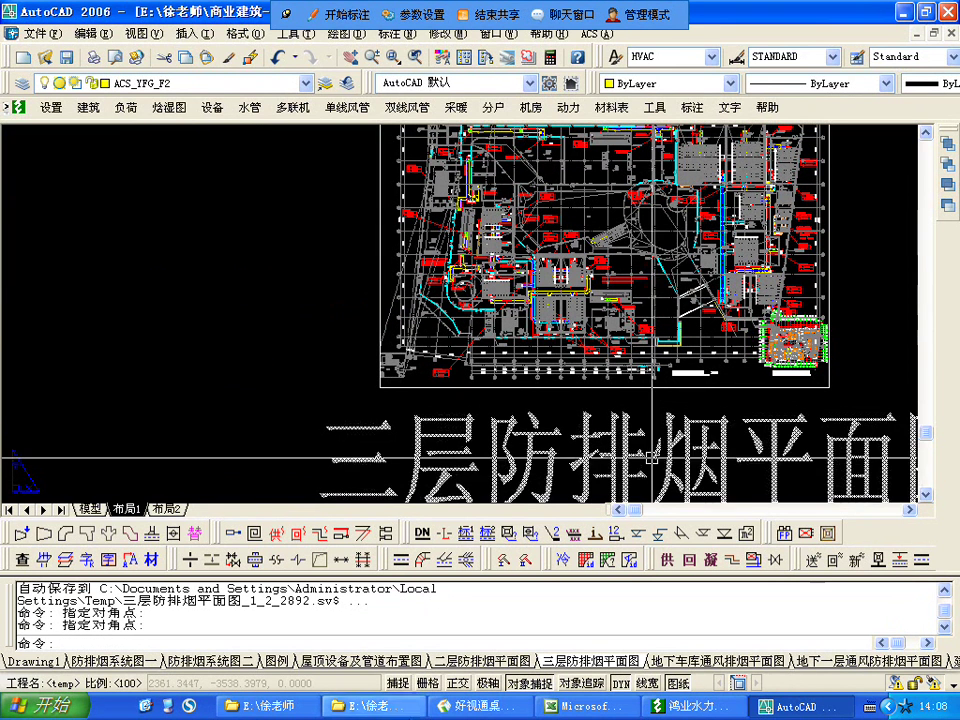
pyautogui.click(481, 706)
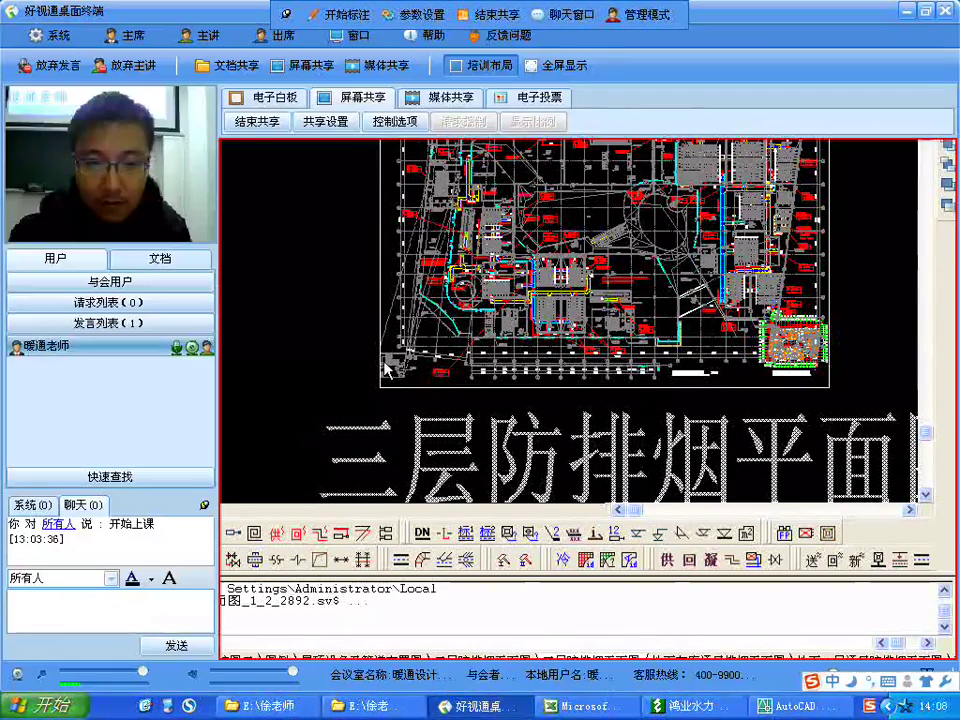
pyautogui.hotkey('alt', 'Tab')
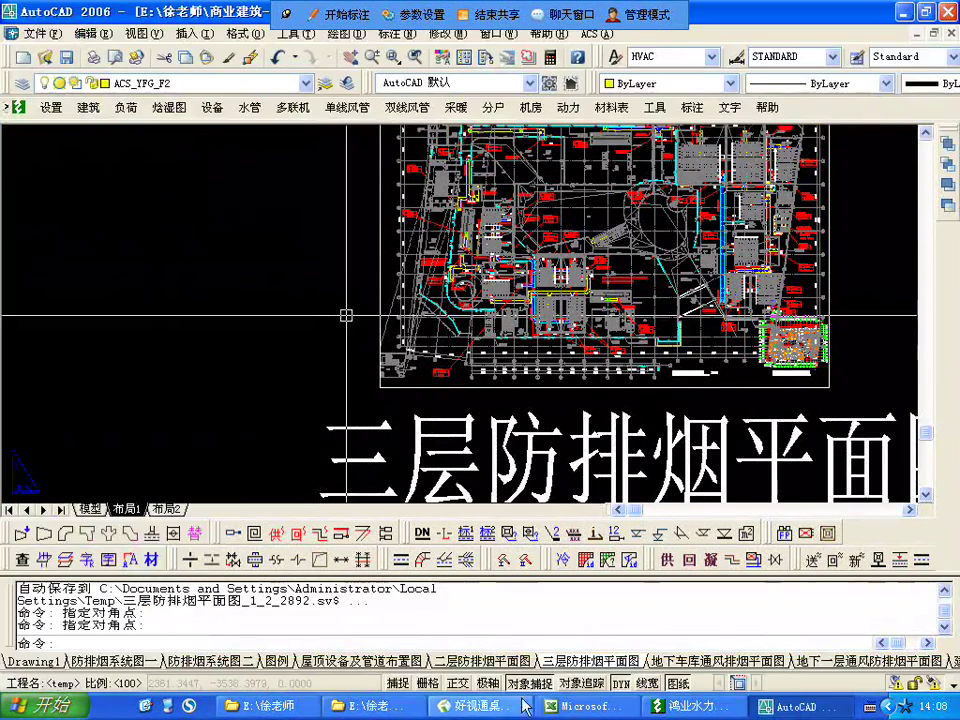
pyautogui.click(480, 707)
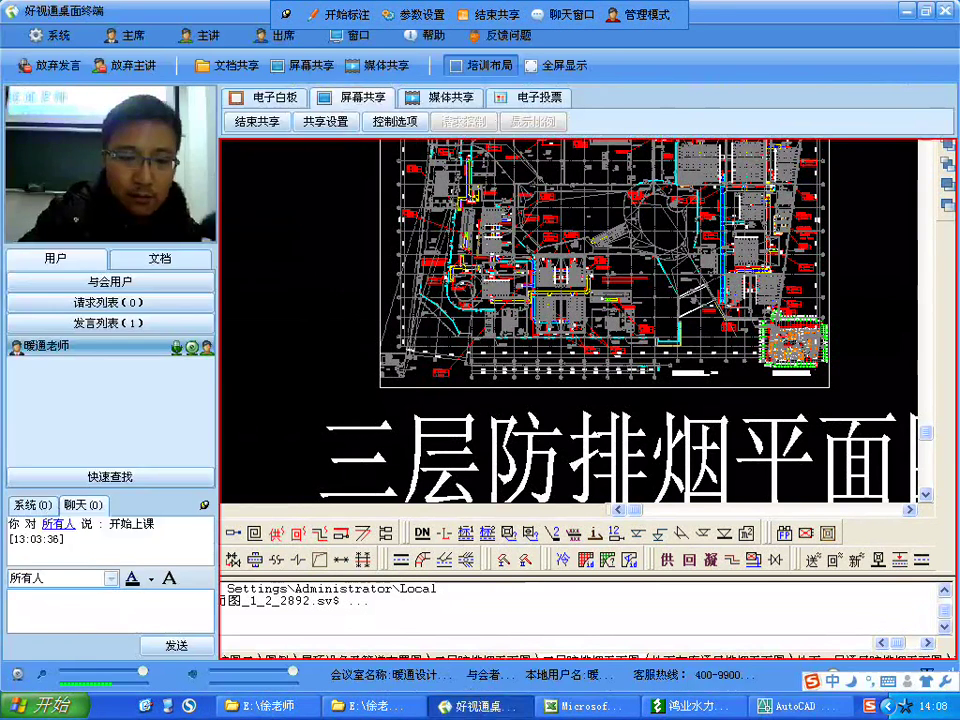
pyautogui.hotkey('alt', 'Tab')
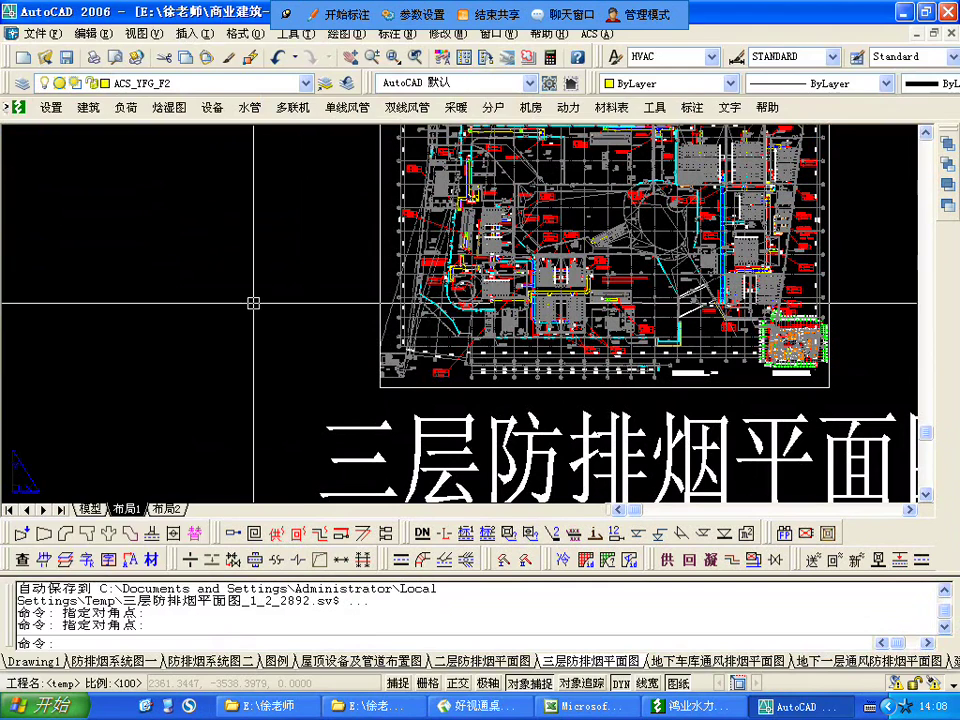
pyautogui.click(452, 703)
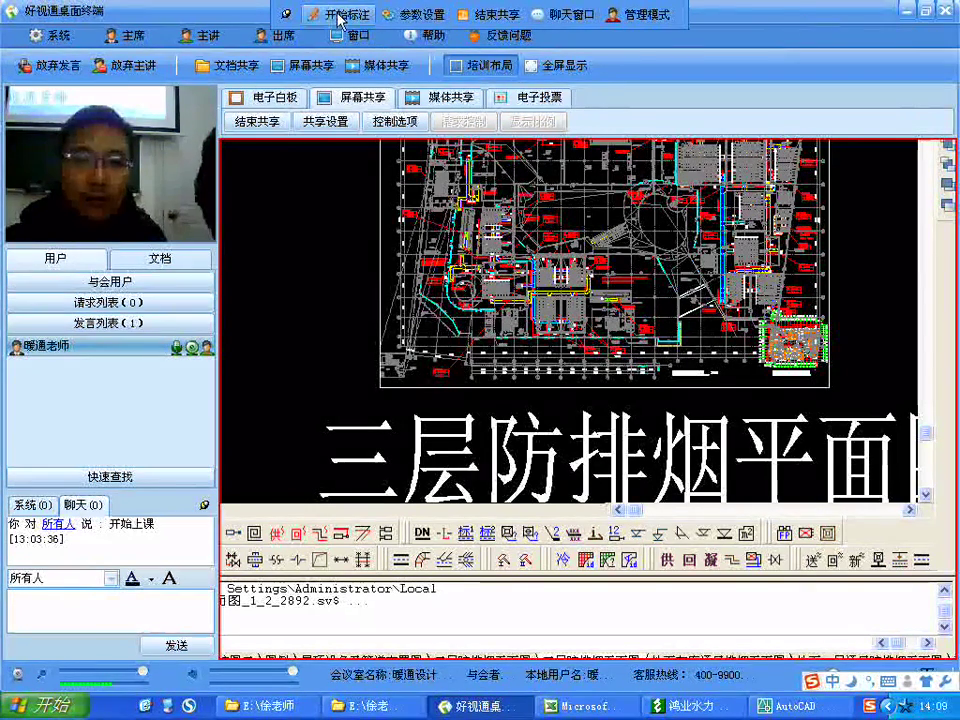
# Minimize the conference and drawing windows, start e-Pointer in trial mode from the desktop, and close the 鸿业水力计算器 window.
pyautogui.click(906, 14)
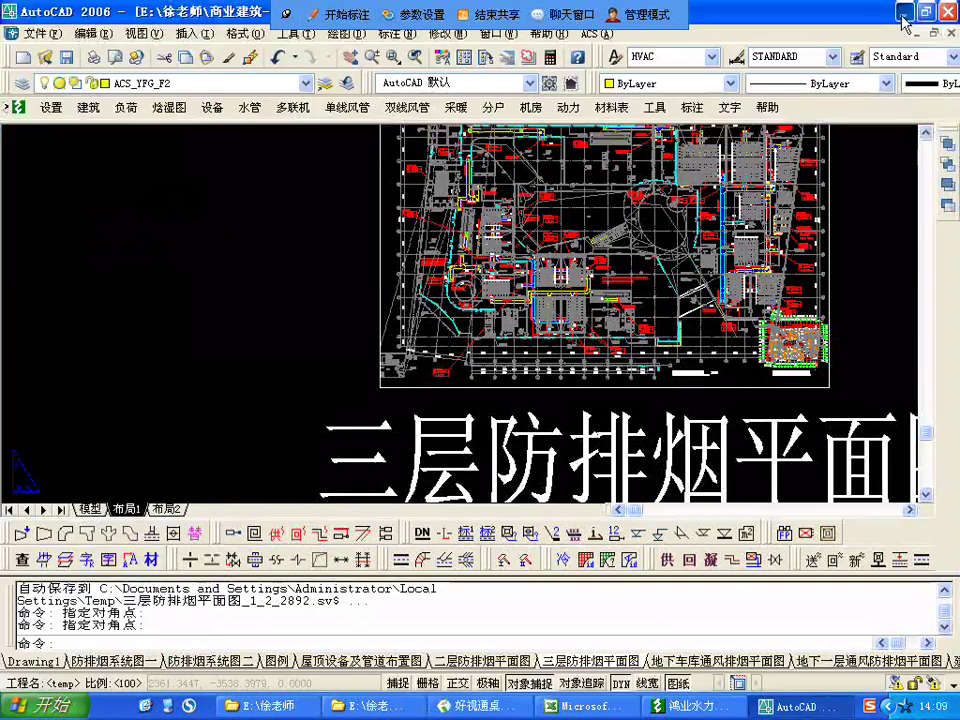
pyautogui.click(908, 7)
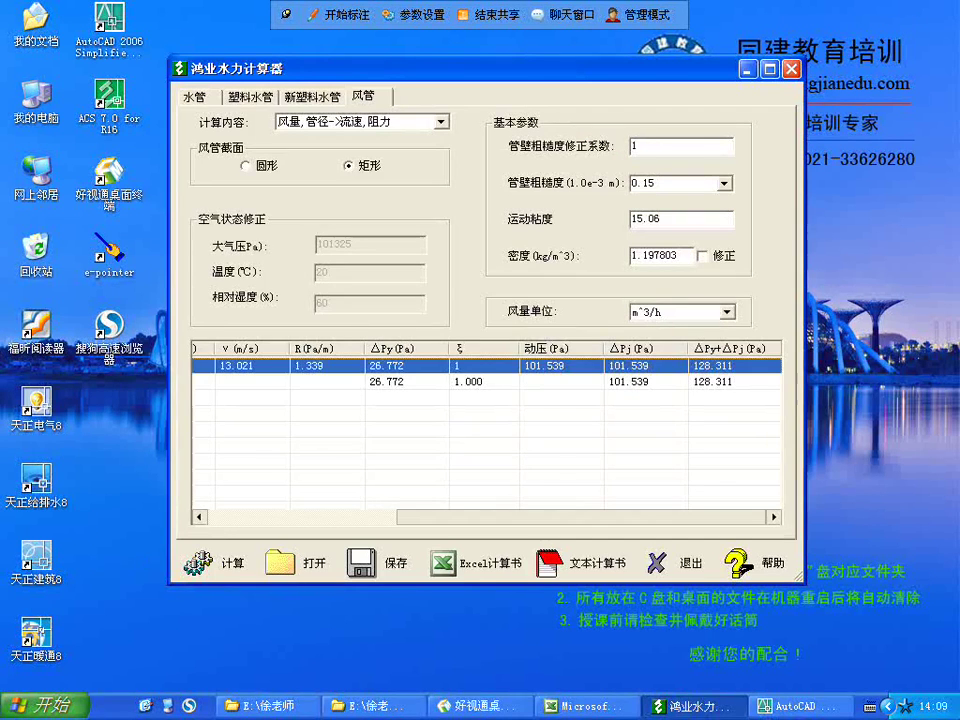
pyautogui.doubleClick(116, 251)
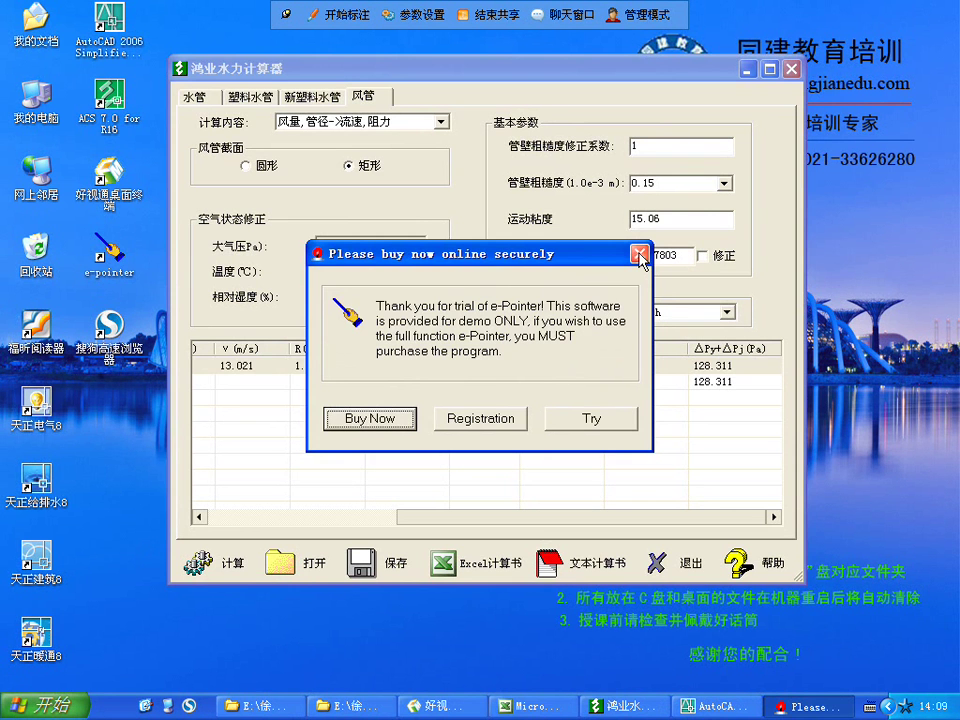
pyautogui.click(592, 418)
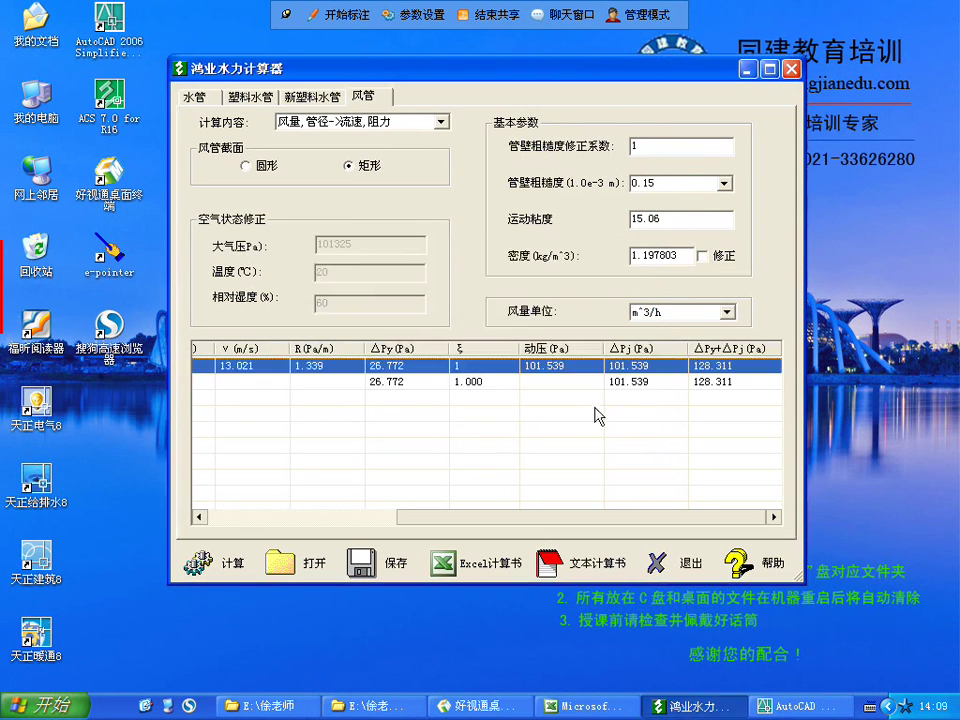
pyautogui.click(789, 73)
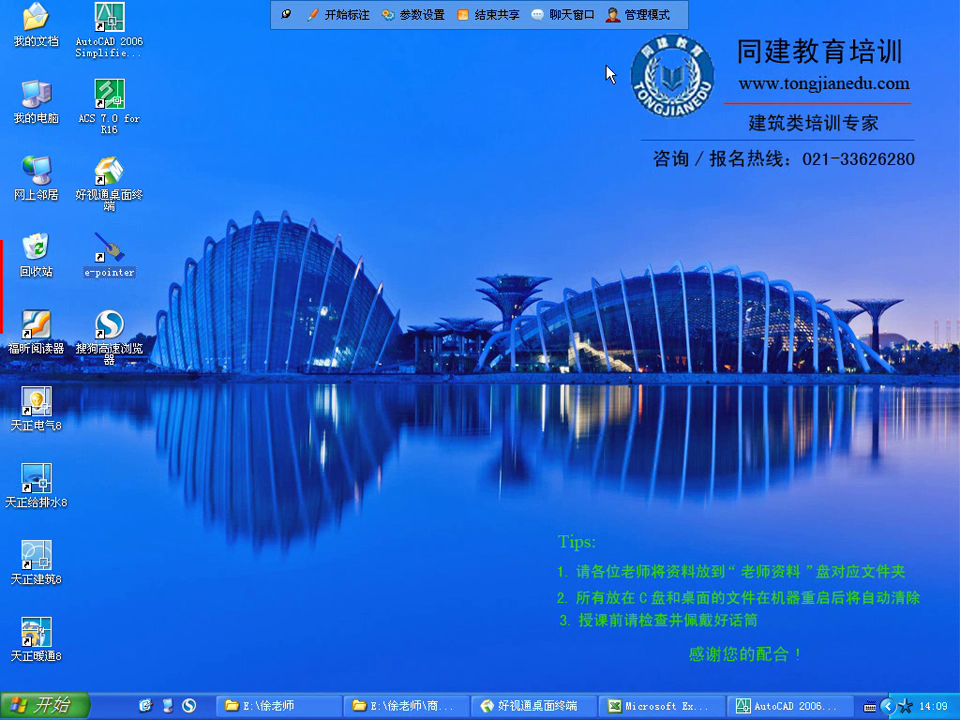
pyautogui.click(286, 17)
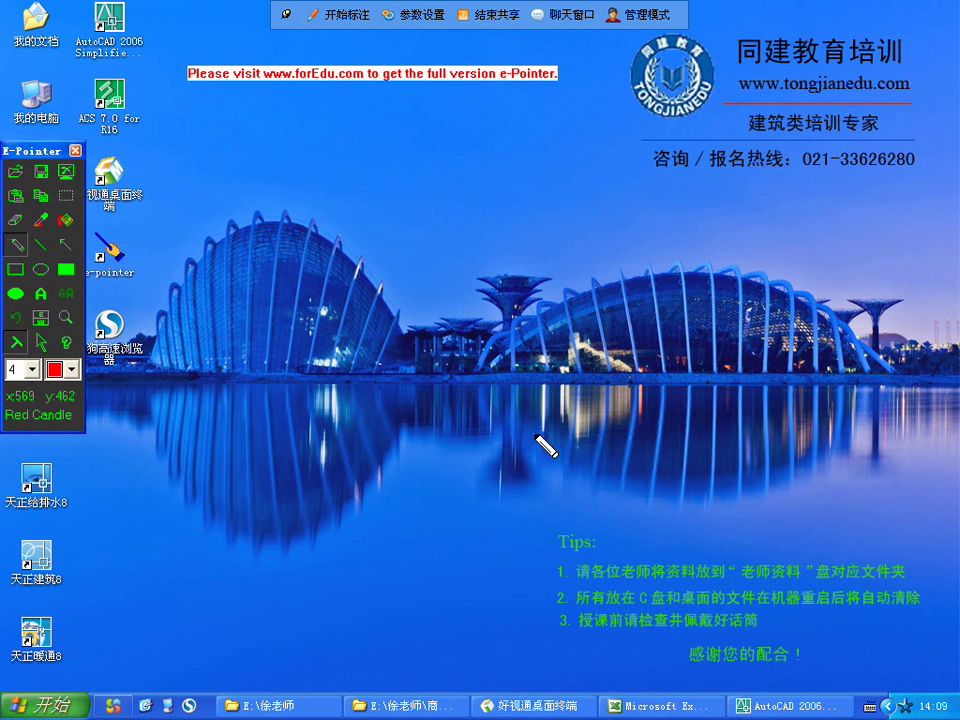
# Try e-Pointer's red pencil with a freehand zigzag on the desktop, erase most of it, and return to normal mouse mode.
pyautogui.moveTo(410, 247); pyautogui.dragTo(484, 316)
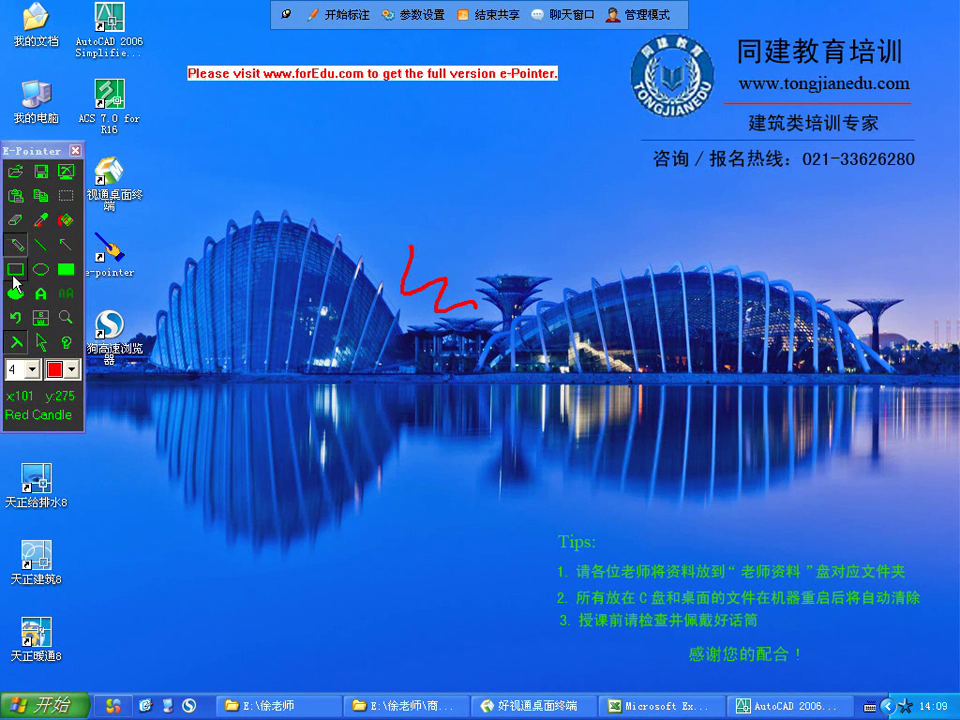
pyautogui.click(17, 221)
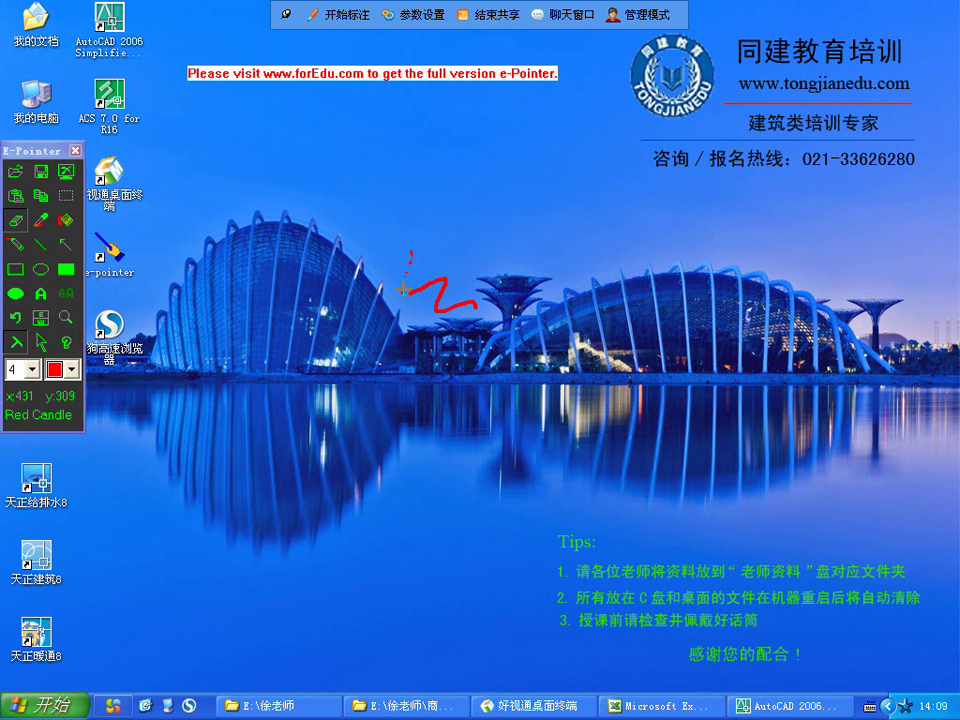
pyautogui.moveTo(401, 304); pyautogui.dragTo(440, 283)
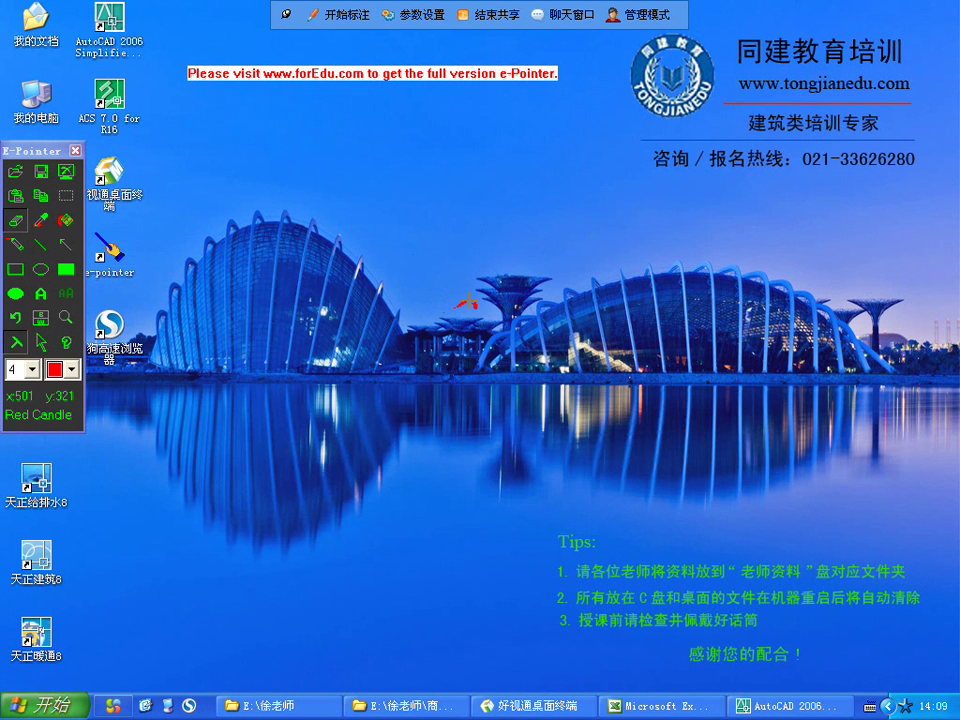
pyautogui.click(15, 342)
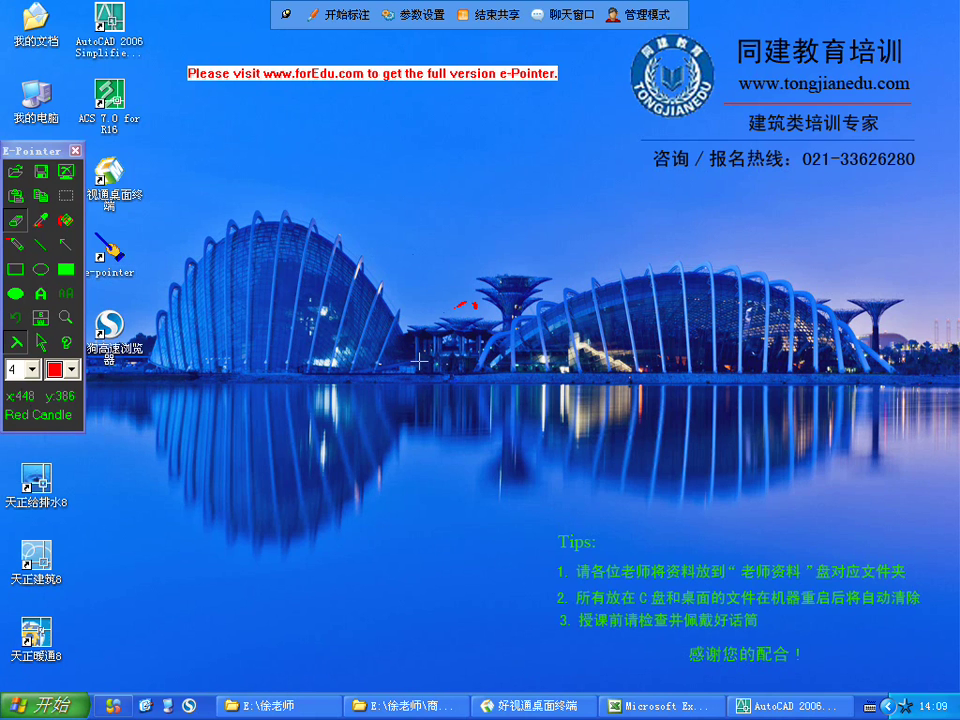
pyautogui.click(39, 347)
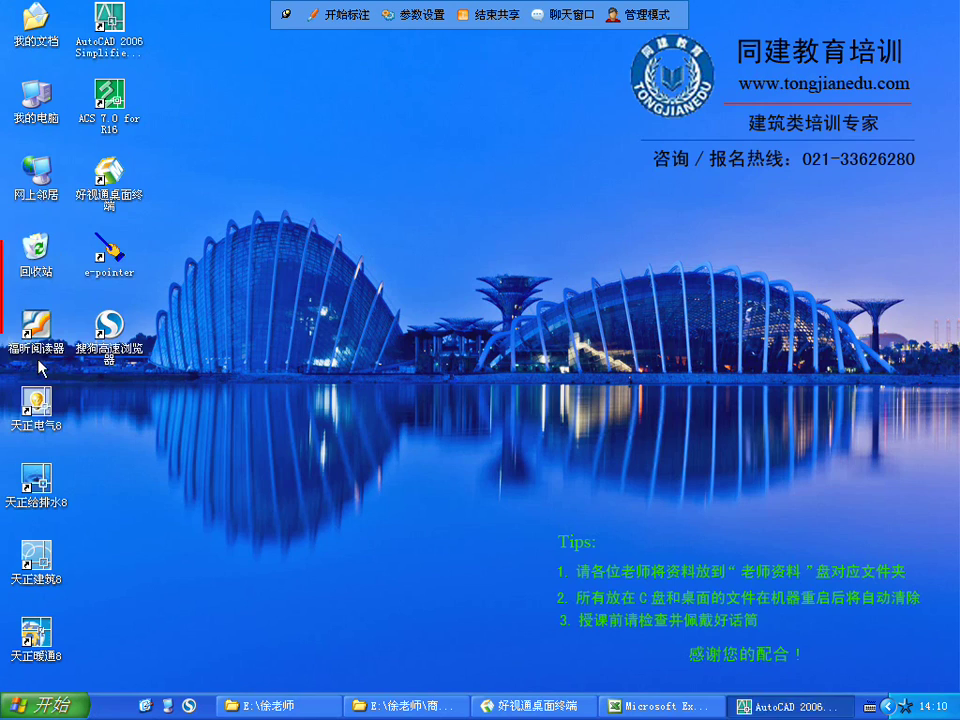
# Switch to AutoCAD, sketch a red freehand box with marks beside the 三层防排烟平面图 plan using e-Pointer, and undo the last stroke before leaving annotation.
pyautogui.click(820, 710)
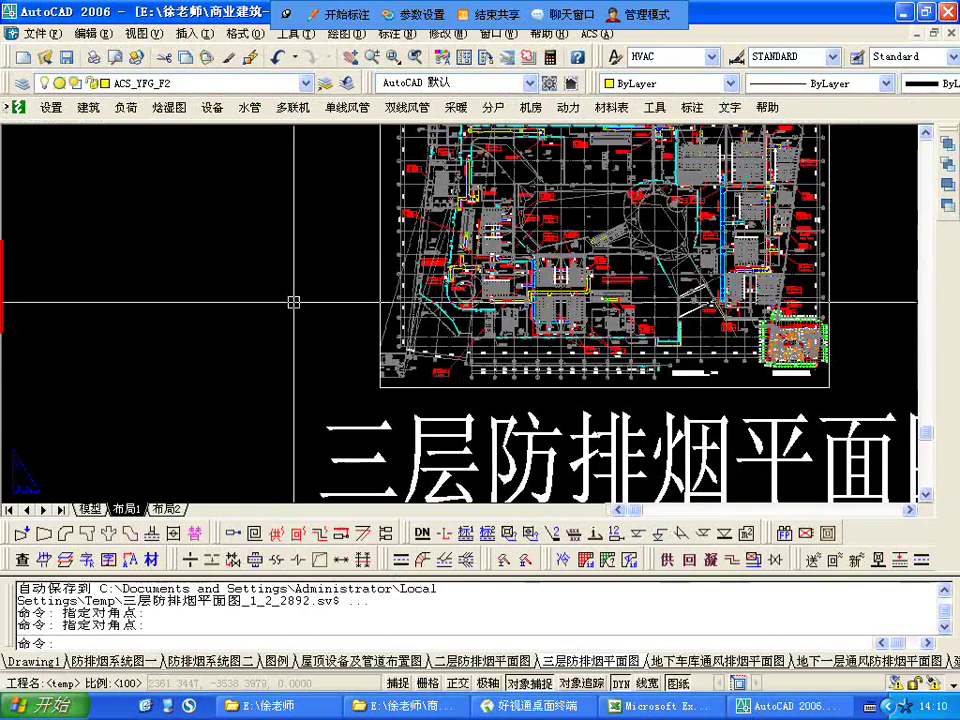
pyautogui.moveTo(4, 215)
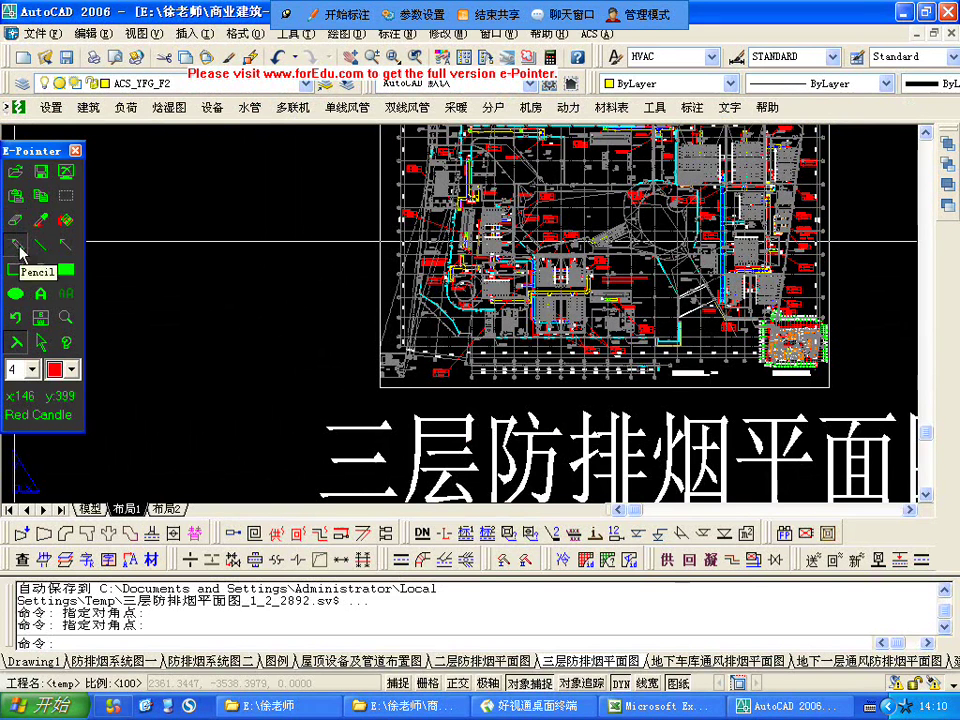
pyautogui.click(18, 246)
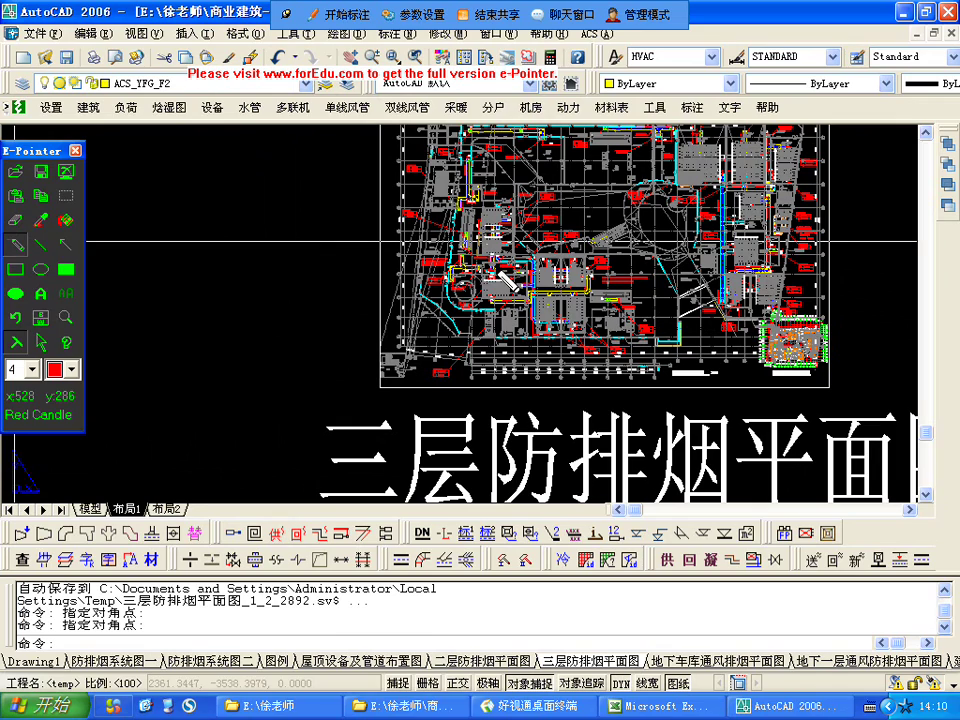
pyautogui.moveTo(230, 281)
pyautogui.mouseDown()
pyautogui.moveTo(309, 330)
pyautogui.moveTo(286, 318)
pyautogui.moveTo(285, 283)
pyautogui.moveTo(321, 326)
pyautogui.moveTo(309, 331)
pyautogui.moveTo(282, 300)
pyautogui.moveTo(305, 308)
pyautogui.mouseUp()
pyautogui.moveTo(257, 284); pyautogui.dragTo(262, 314)
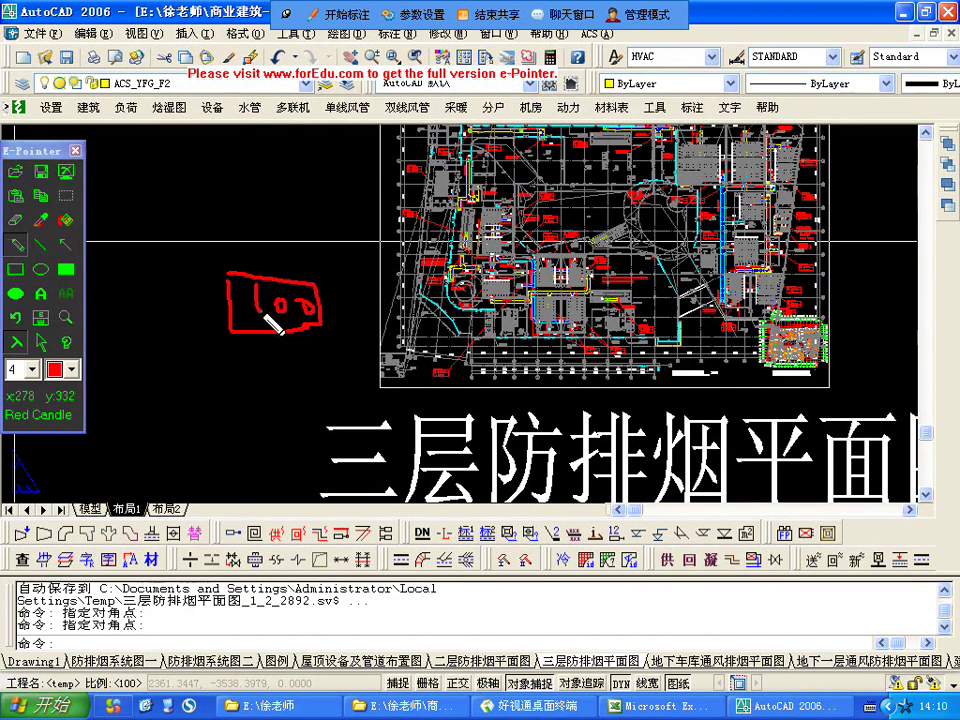
pyautogui.hotkey('ctrl', 'z')
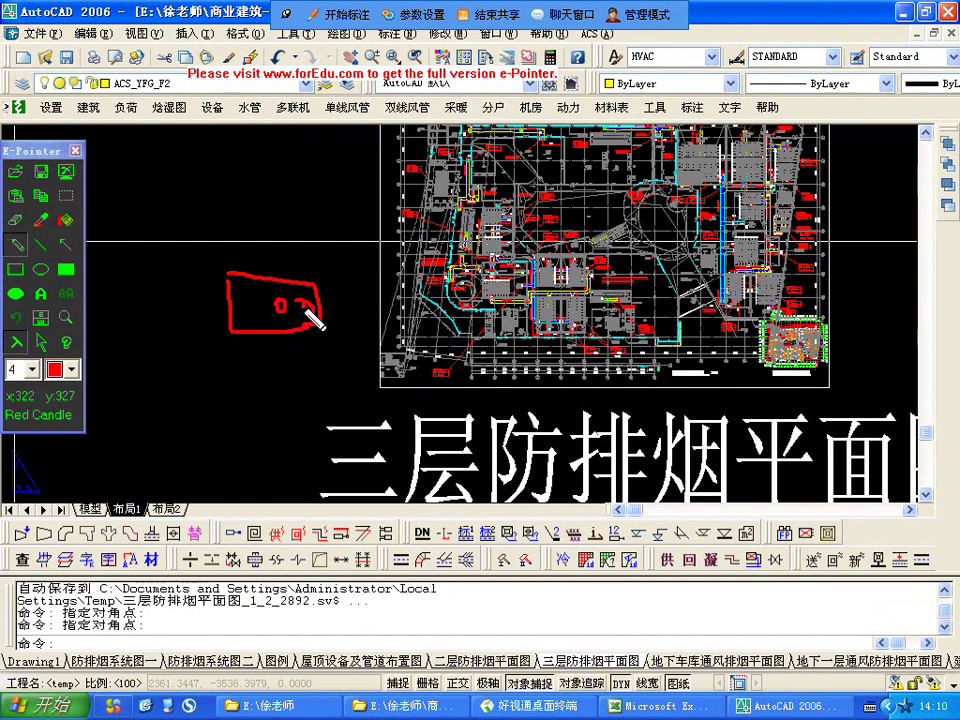
pyautogui.click(42, 342)
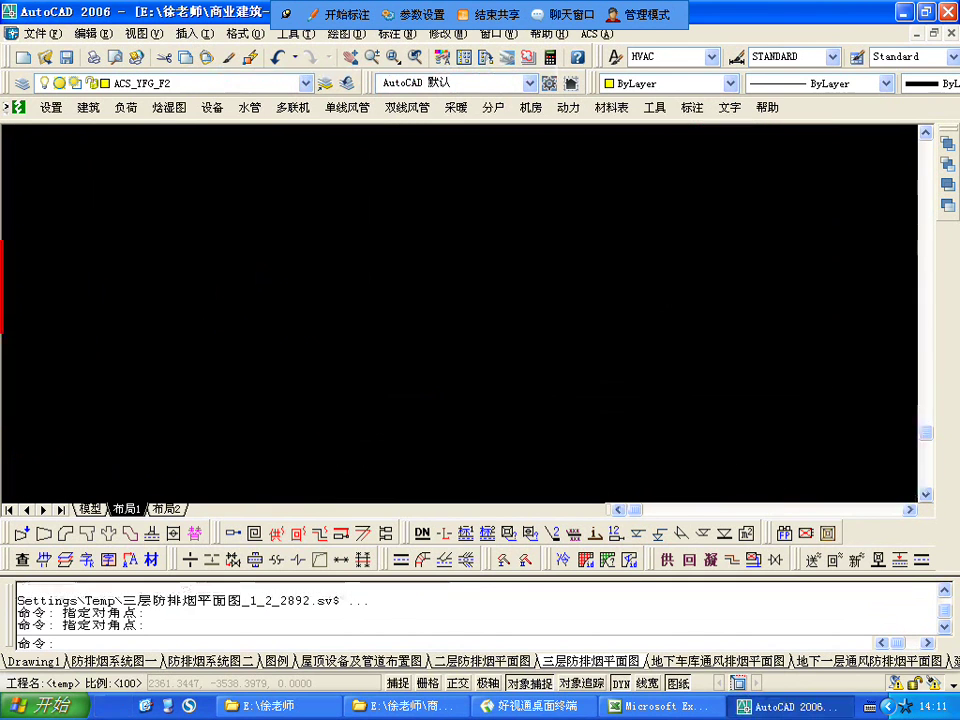
# Examine the 三层防火分区示意图 on the third-floor smoke control plan, down to the dimensions around grid axes 12 to 14.
pyautogui.moveTo(133, 312)
pyautogui.mouseDown(button='middle')
pyautogui.moveTo(169, 339)
pyautogui.moveTo(212, 335)
pyautogui.mouseUp(button='middle')
pyautogui.scroll(-1, 212, 335)
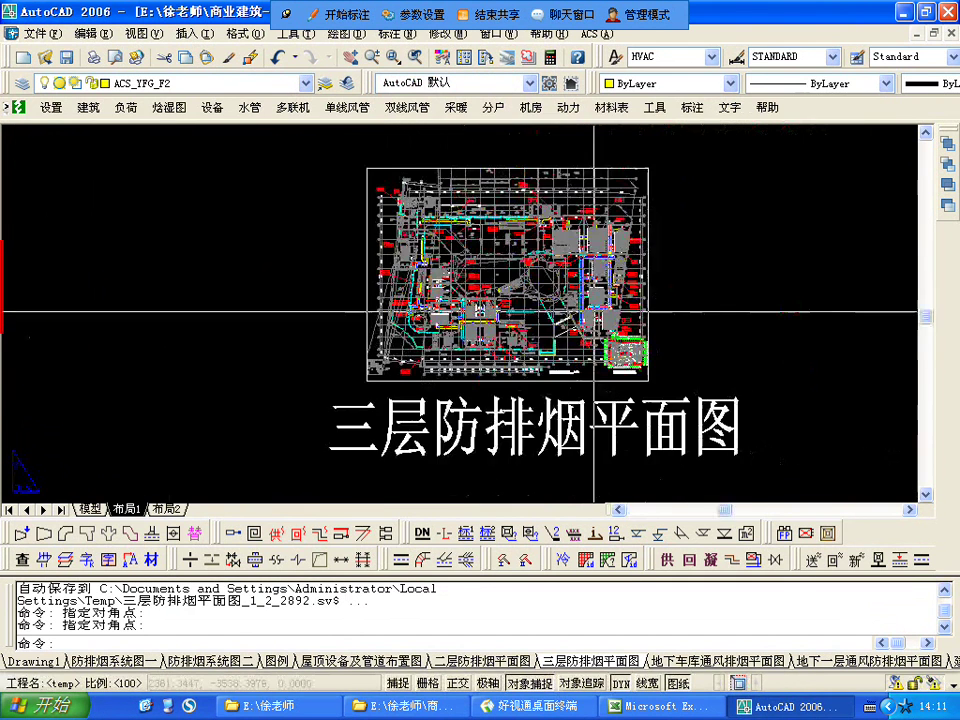
pyautogui.scroll(3, 576, 323)
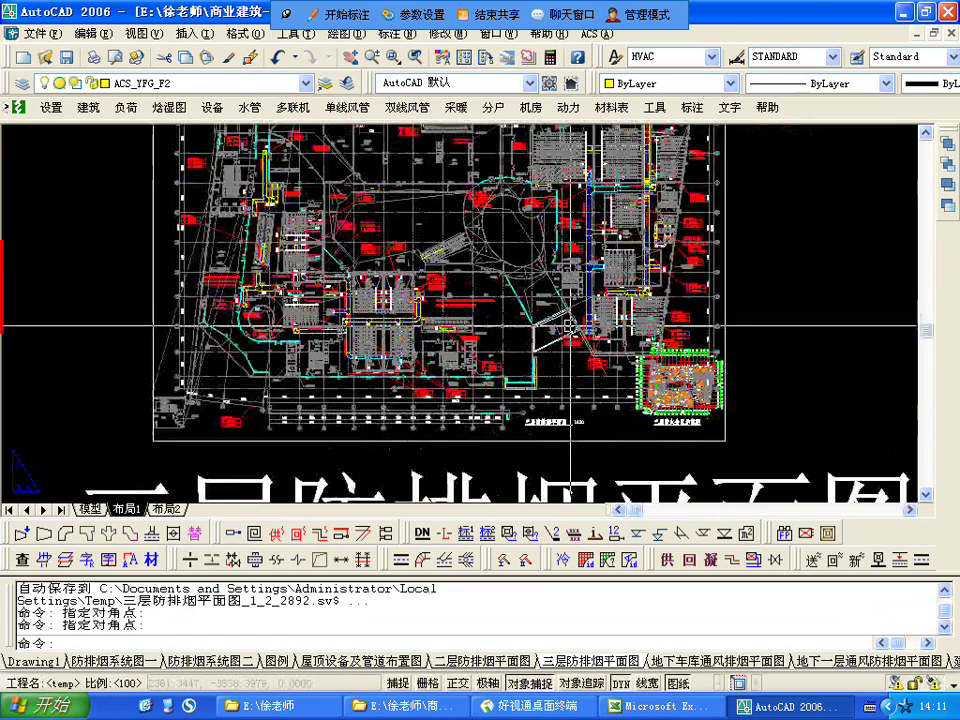
pyautogui.moveTo(627, 405); pyautogui.dragTo(544, 369, button='middle')
pyautogui.scroll(4, 562, 369)
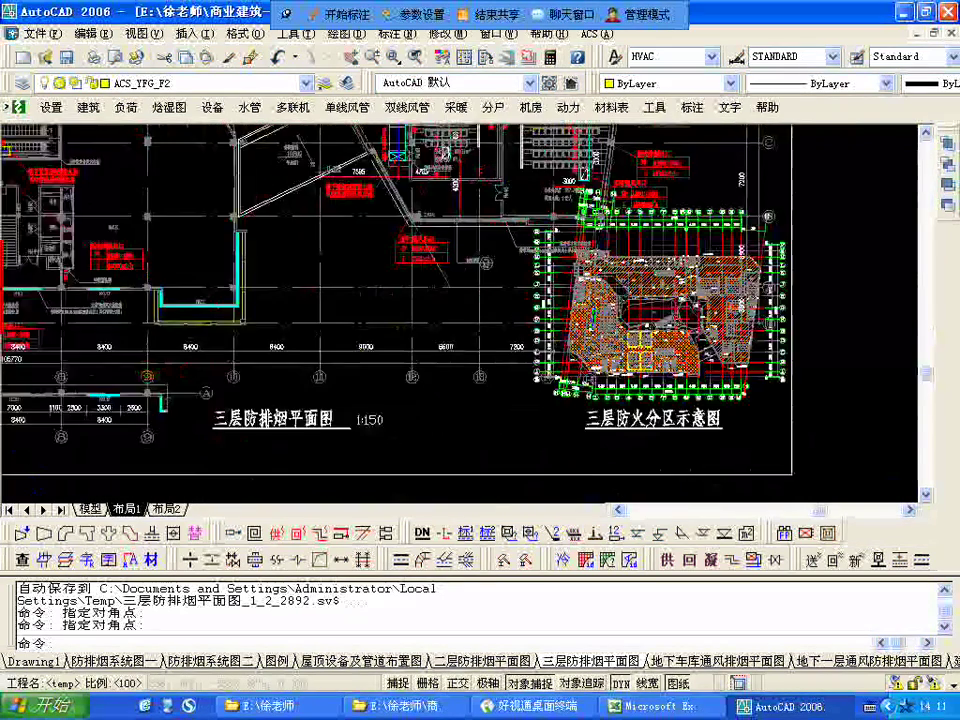
pyautogui.scroll(4, 703, 416)
pyautogui.scroll(-4, 701, 390)
pyautogui.scroll(5, 755, 372)
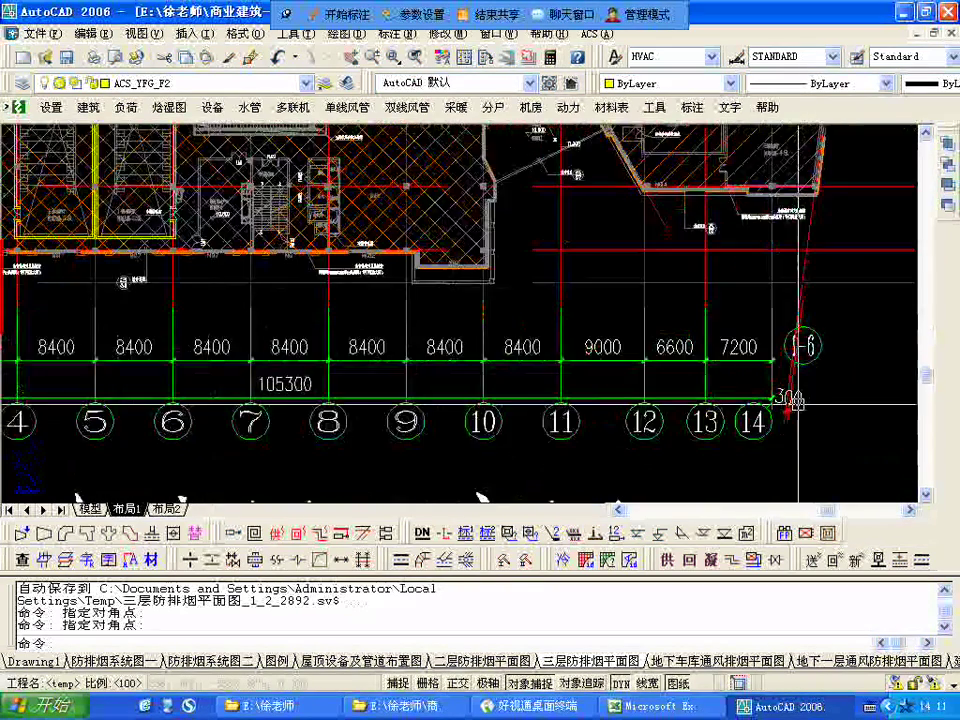
pyautogui.scroll(3, 798, 405)
pyautogui.scroll(3, 670, 380)
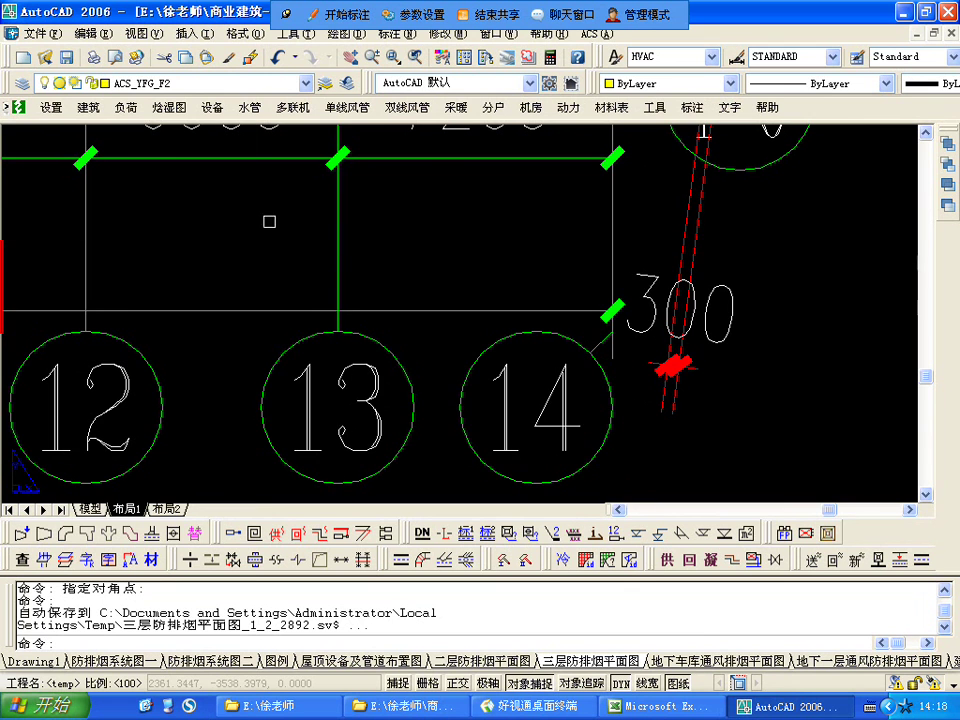
# Look through the drawings 防排烟系统图二, 图例 and 屋顶设备及管道布置图, ending with the 二层防排烟平面图 plan.
pyautogui.click(245, 662)
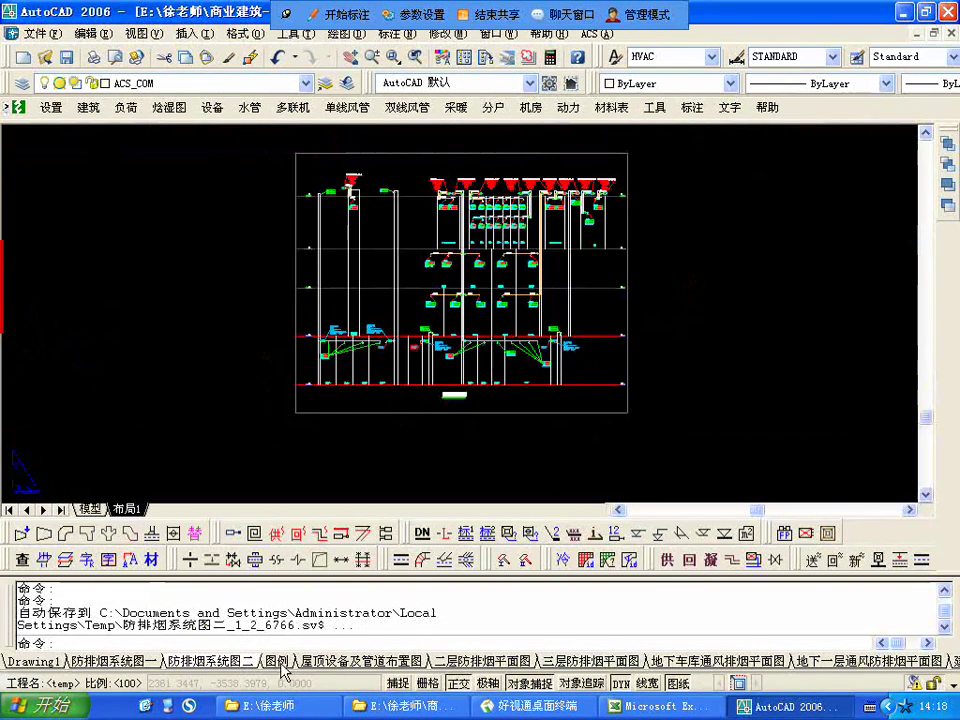
pyautogui.click(280, 662)
pyautogui.click(343, 663)
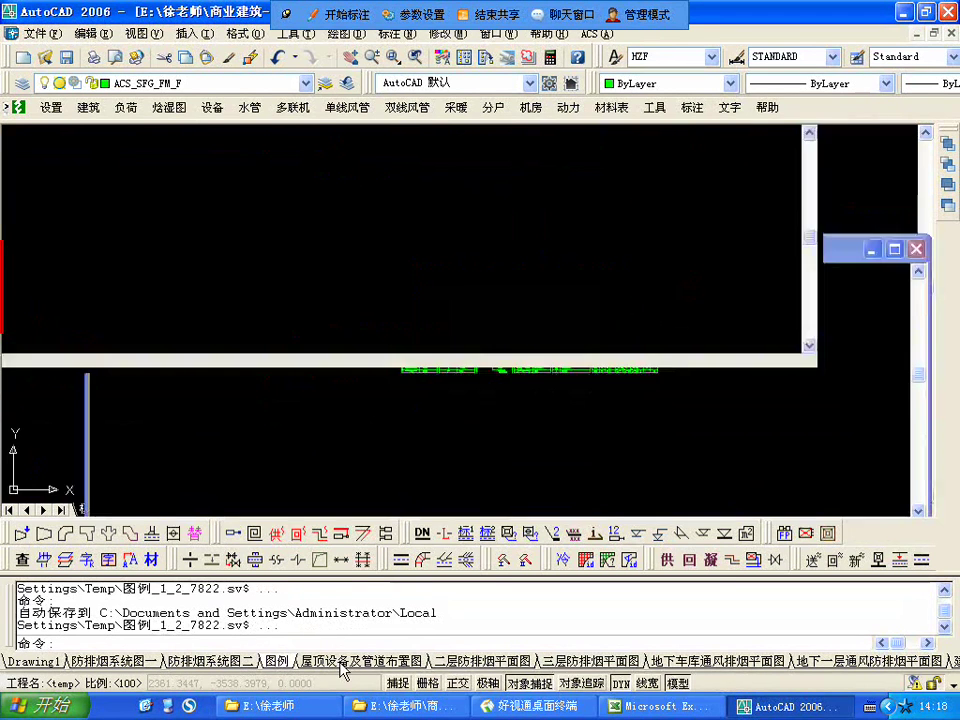
pyautogui.scroll(-1, 310, 255)
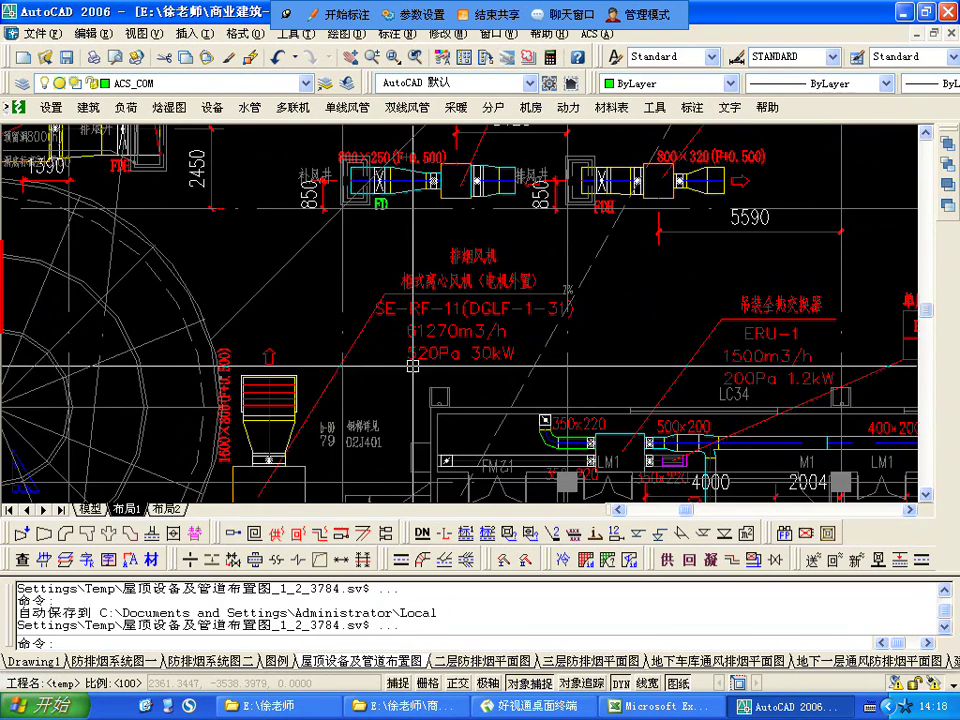
pyautogui.scroll(-3, 392, 340)
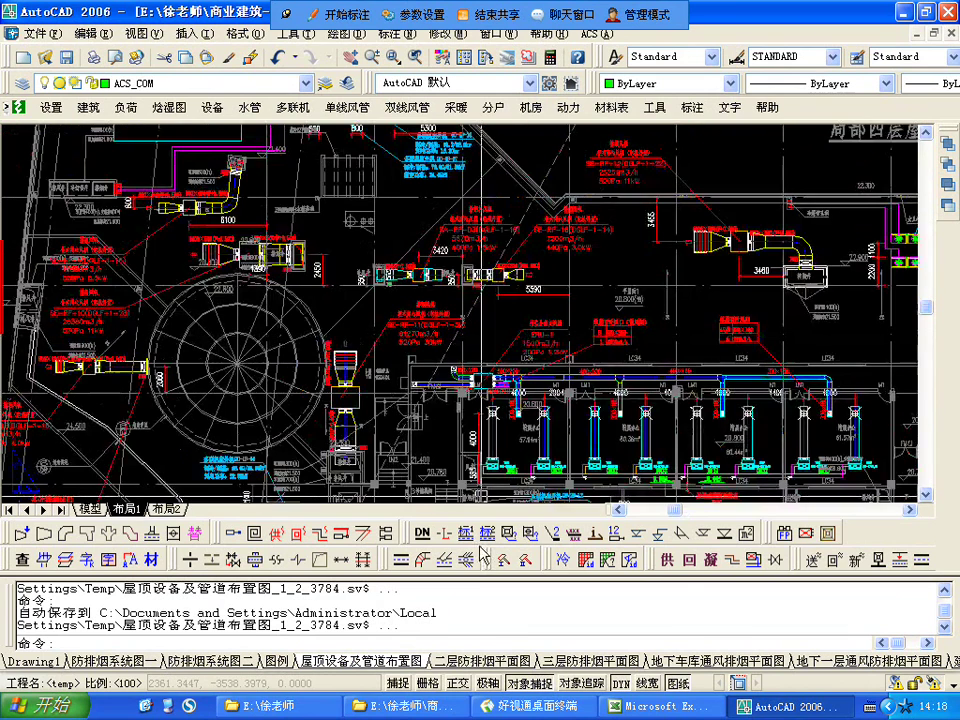
pyautogui.click(468, 662)
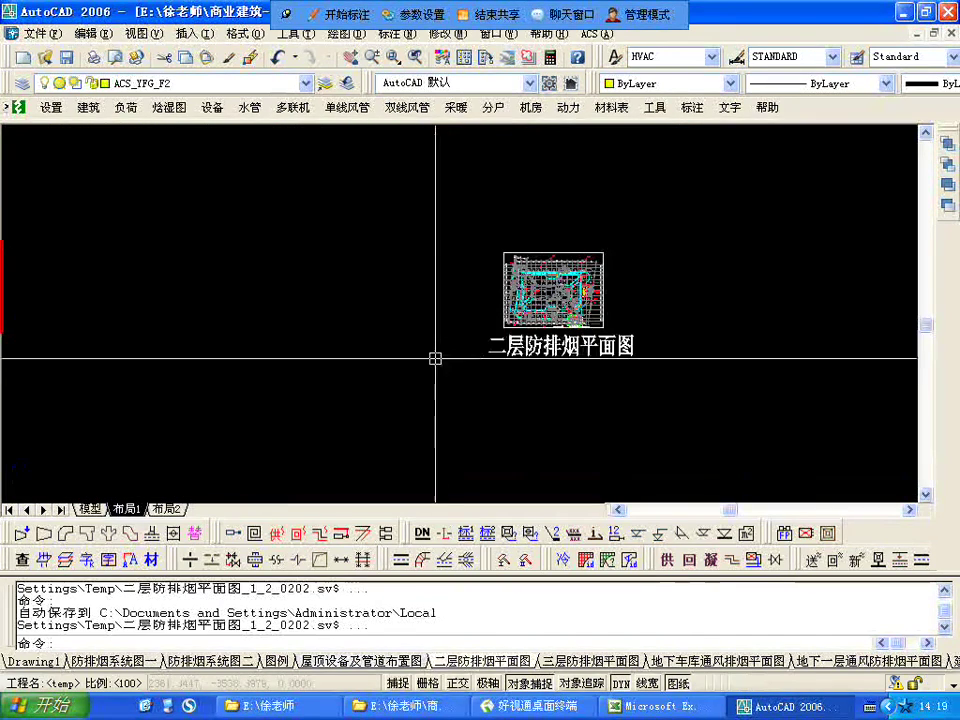
pyautogui.scroll(6, 563, 308)
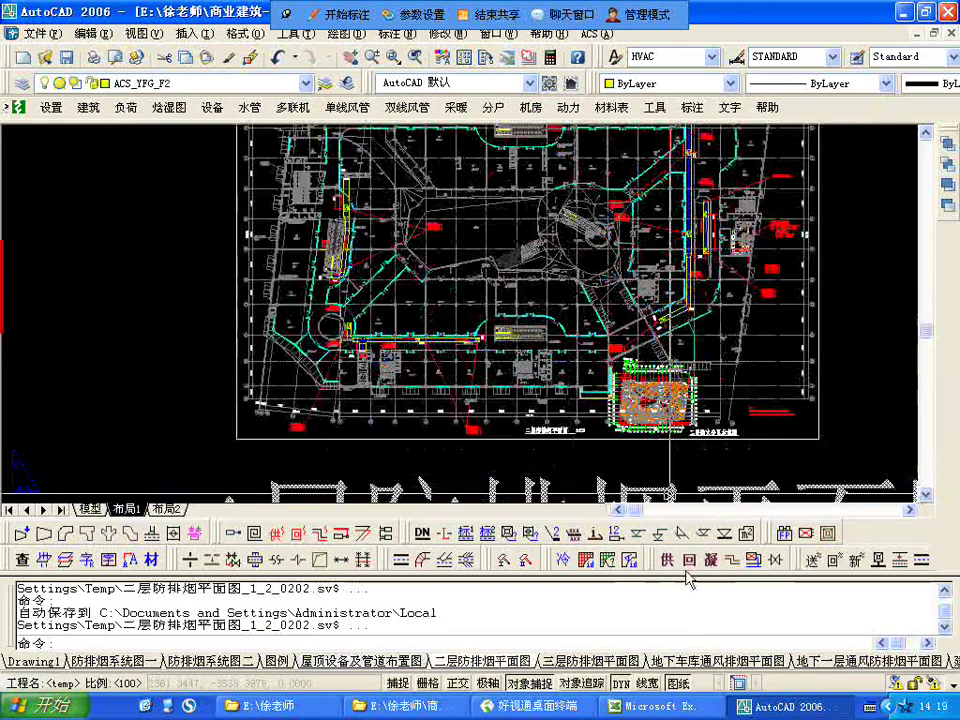
# Check the 地下车库通风排烟平面图 drawing briefly, return to 三层防排烟平面图, and examine the fire compartment boundary around the 11号观影厅 in 三层防火分区示意图.
pyautogui.click(699, 662)
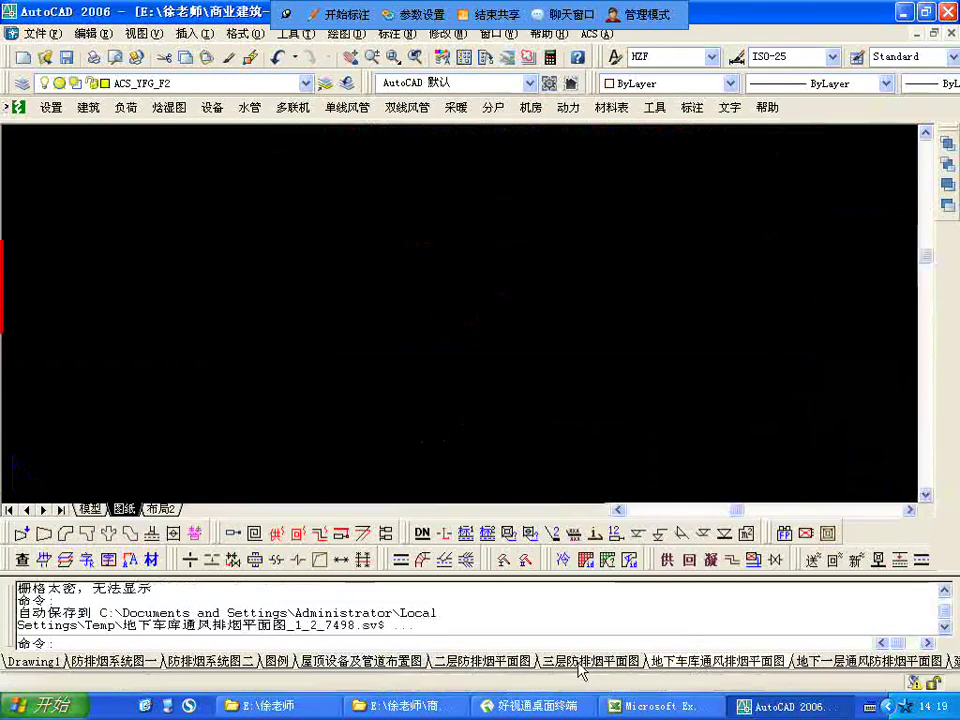
pyautogui.click(578, 662)
pyautogui.scroll(-1, 483, 314)
pyautogui.scroll(-6, 483, 313)
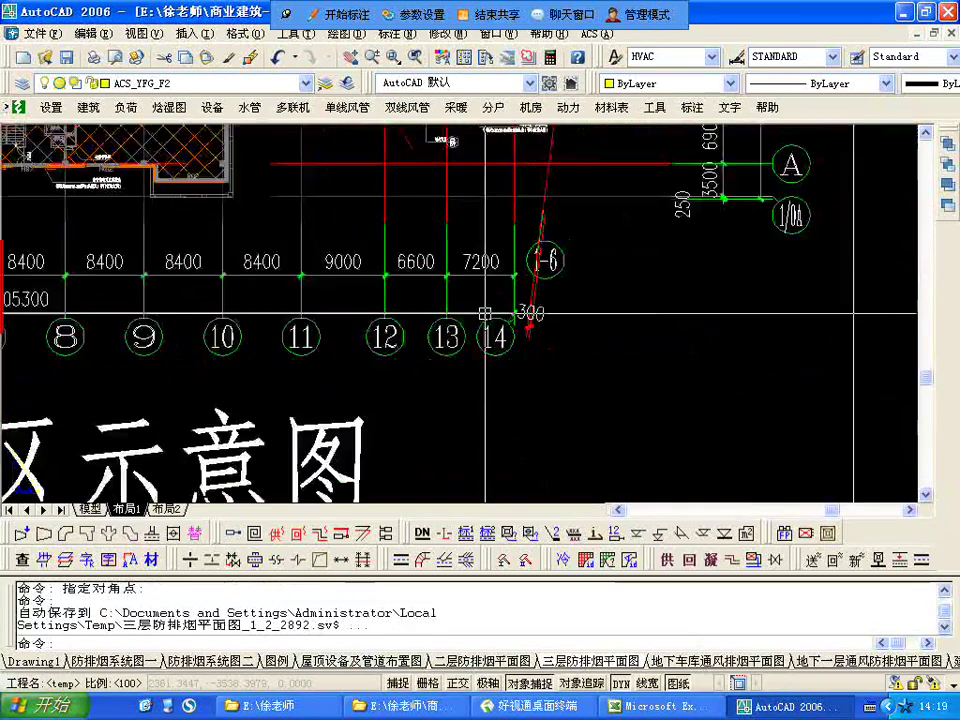
pyautogui.scroll(4, 900, 193)
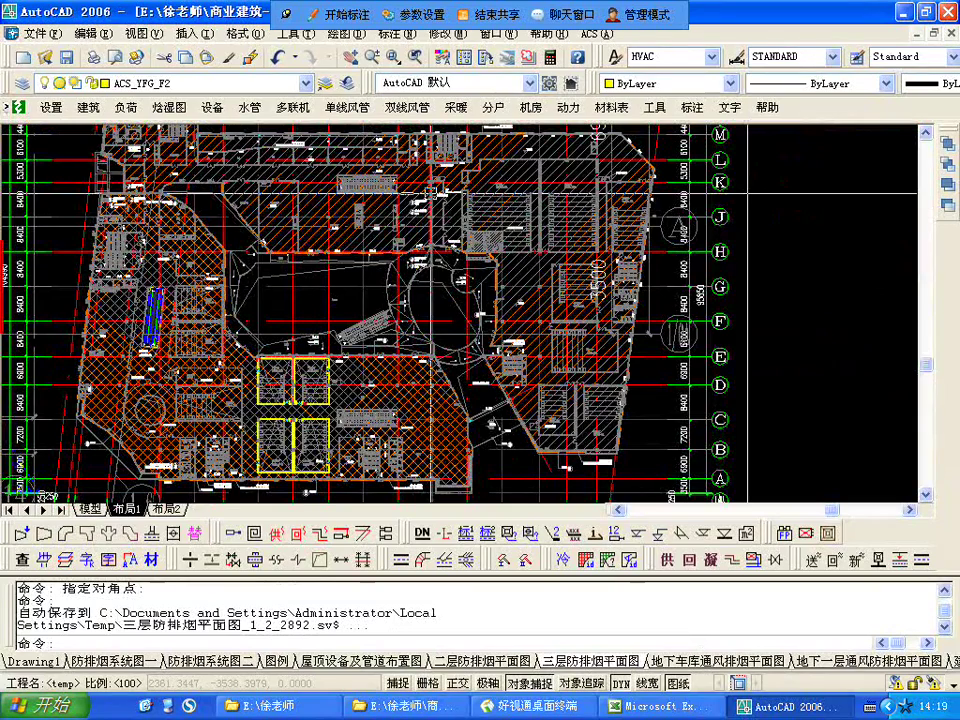
pyautogui.scroll(8, 509, 313)
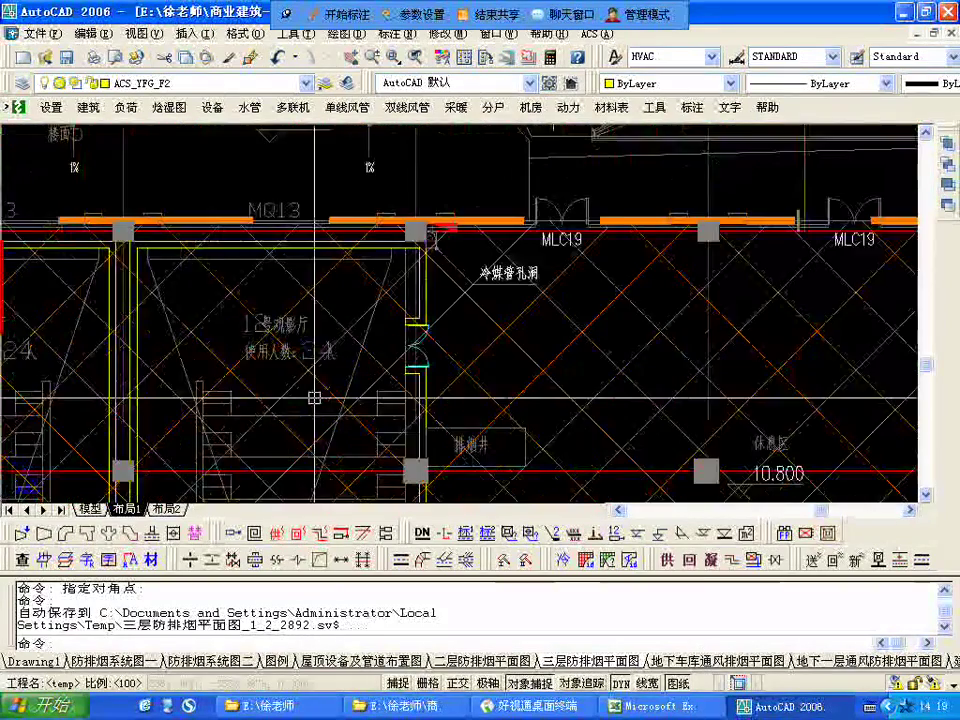
pyautogui.scroll(-3, 509, 313)
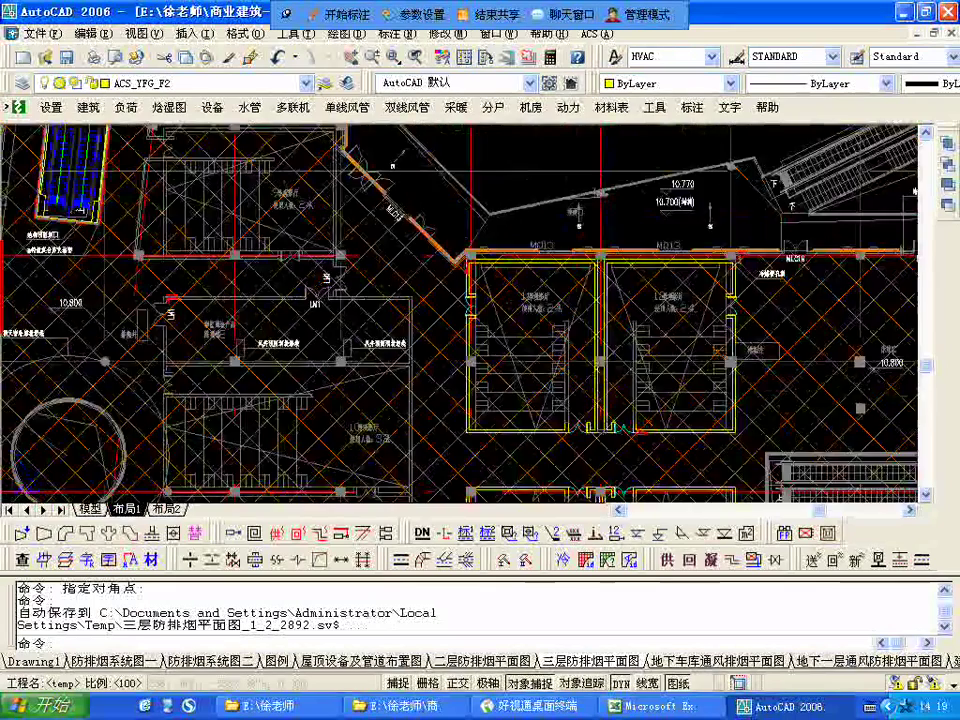
pyautogui.scroll(4, 445, 299)
pyautogui.moveTo(508, 242); pyautogui.dragTo(353, 259, button='middle')
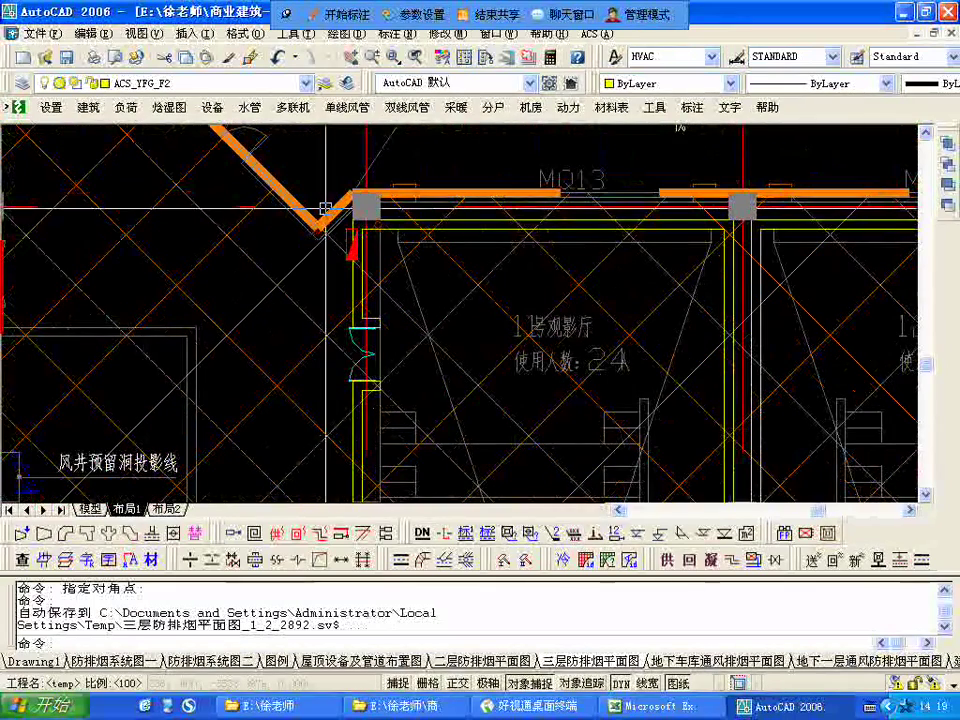
pyautogui.click(328, 213)
pyautogui.click(326, 210)
pyautogui.click(321, 211)
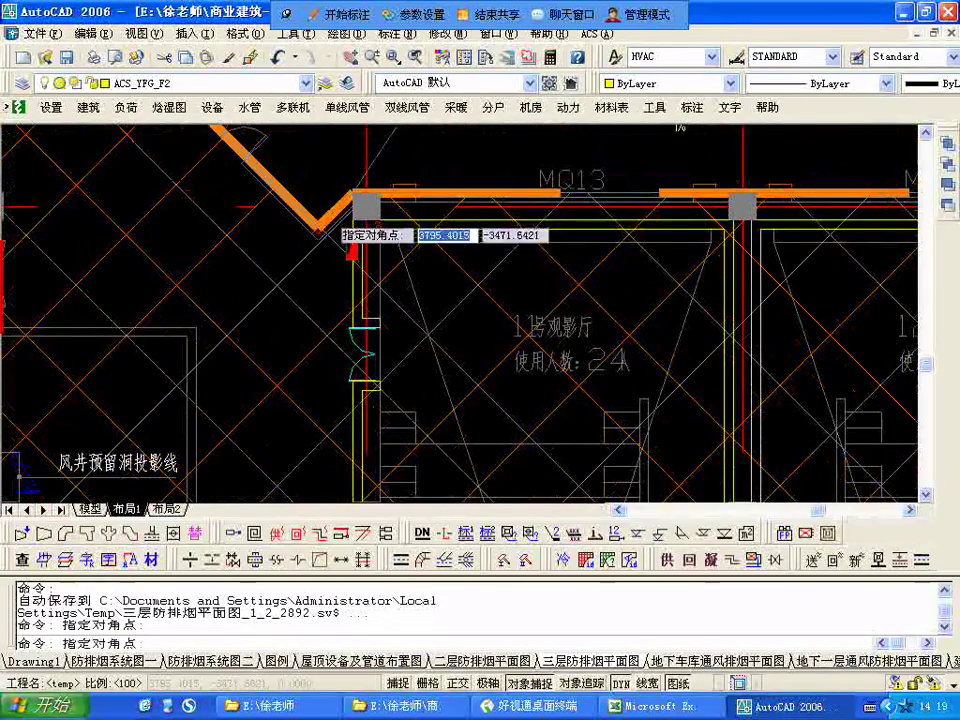
pyautogui.click(321, 214)
# Examine the lower edge of the cross-hatched fire compartment near the 冷媒管孔洞 label, including the adjoining 排风井 and 补风井 shafts.
pyautogui.scroll(-4, 334, 228)
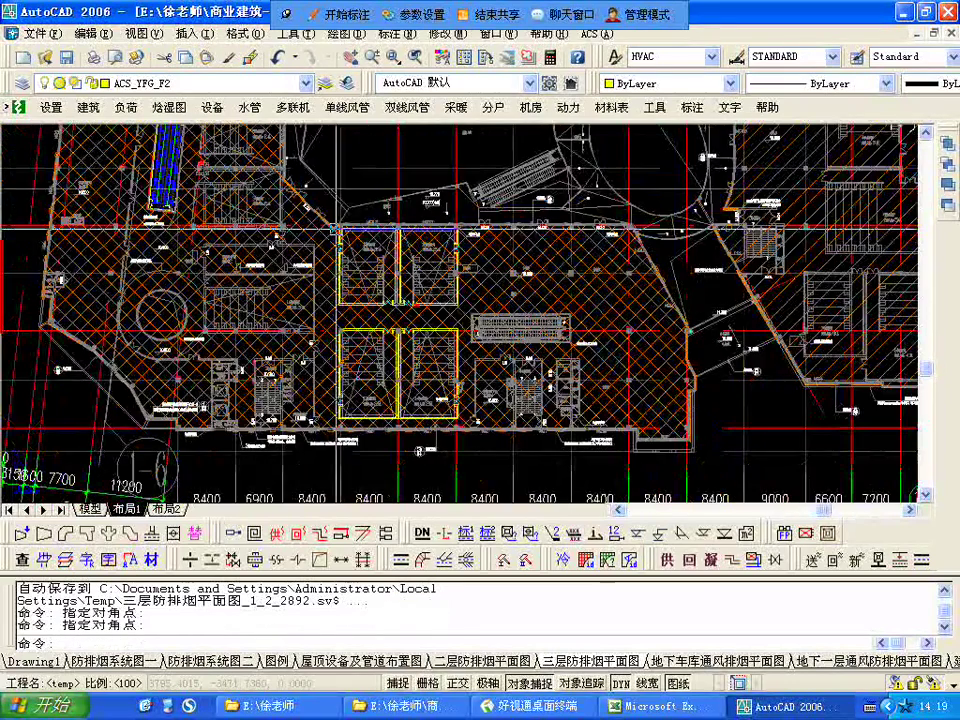
pyautogui.scroll(1, 334, 403)
pyautogui.moveTo(334, 403); pyautogui.dragTo(508, 329, button='middle')
pyautogui.scroll(6, 330, 370)
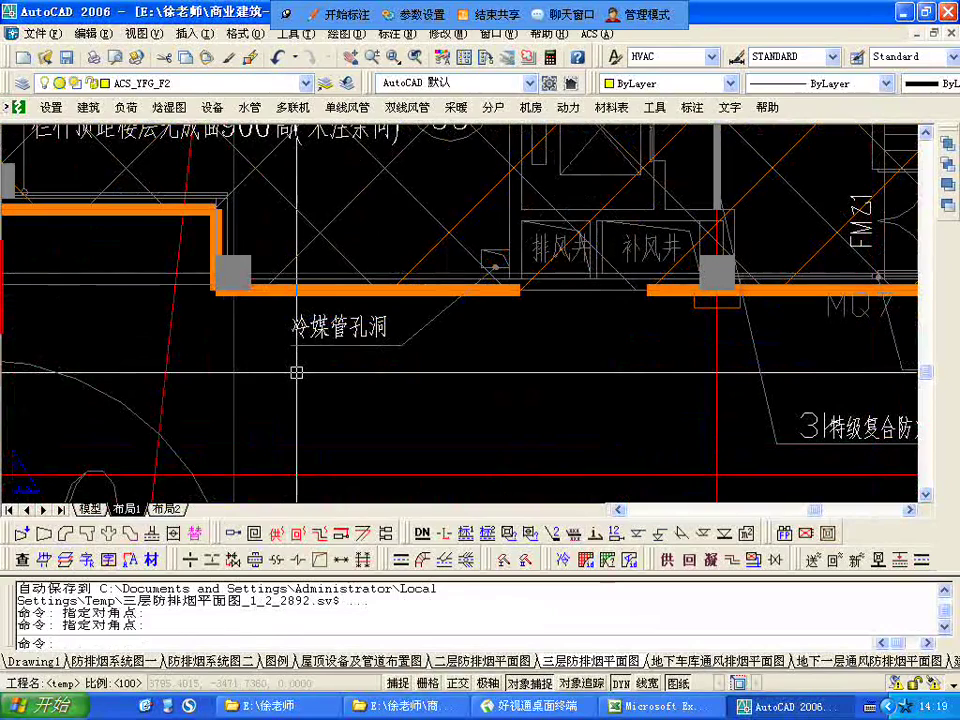
pyautogui.scroll(-2, 297, 372)
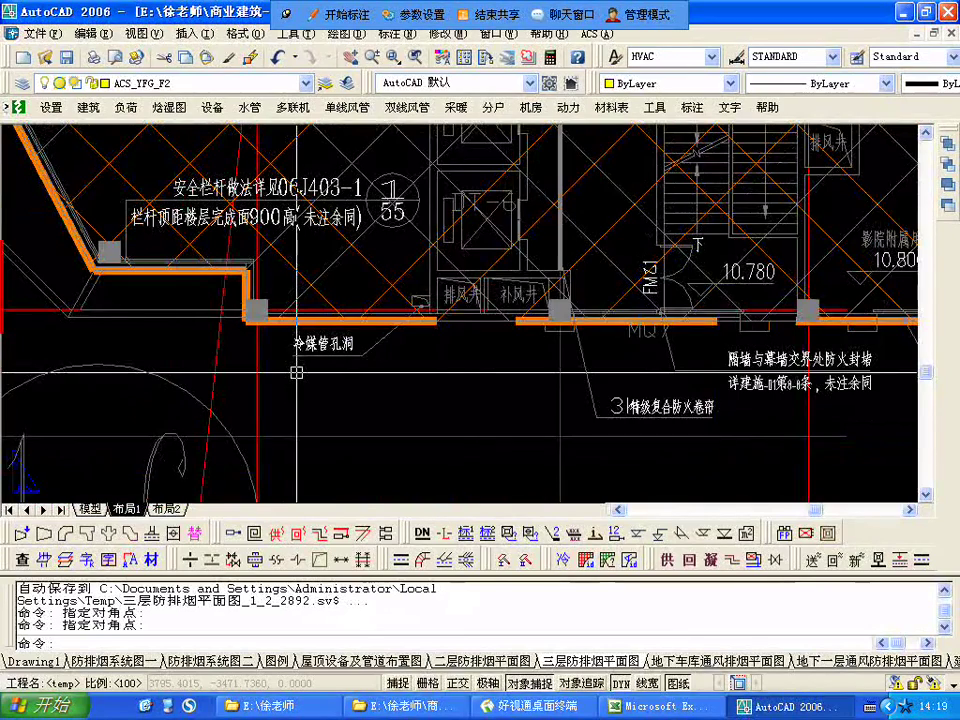
pyautogui.scroll(-3, 297, 372)
pyautogui.scroll(-1, 297, 372)
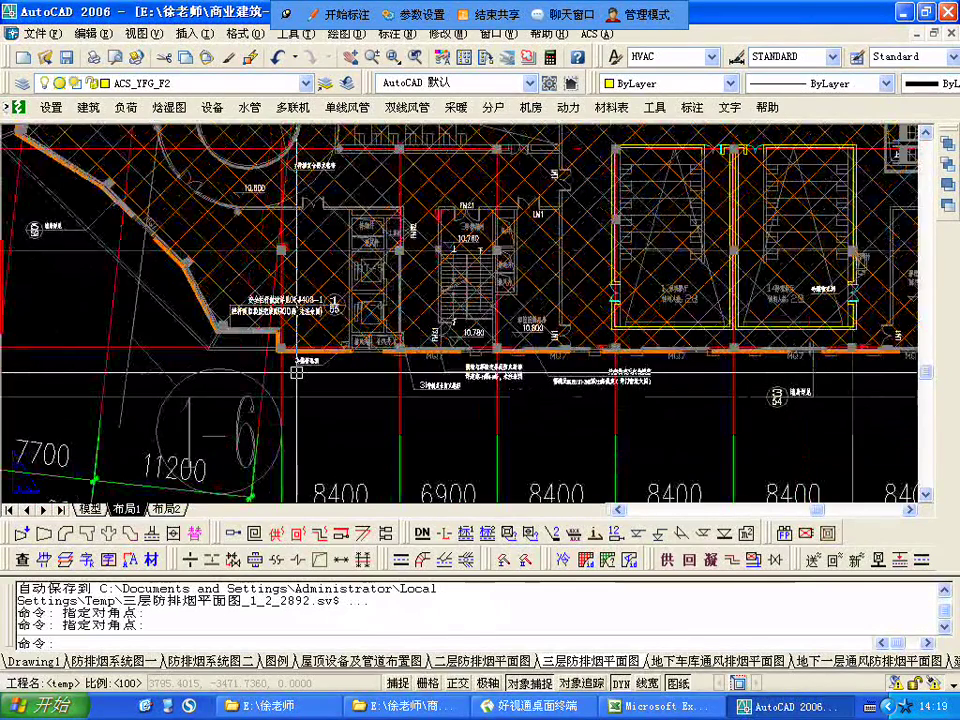
pyautogui.scroll(-1, 297, 372)
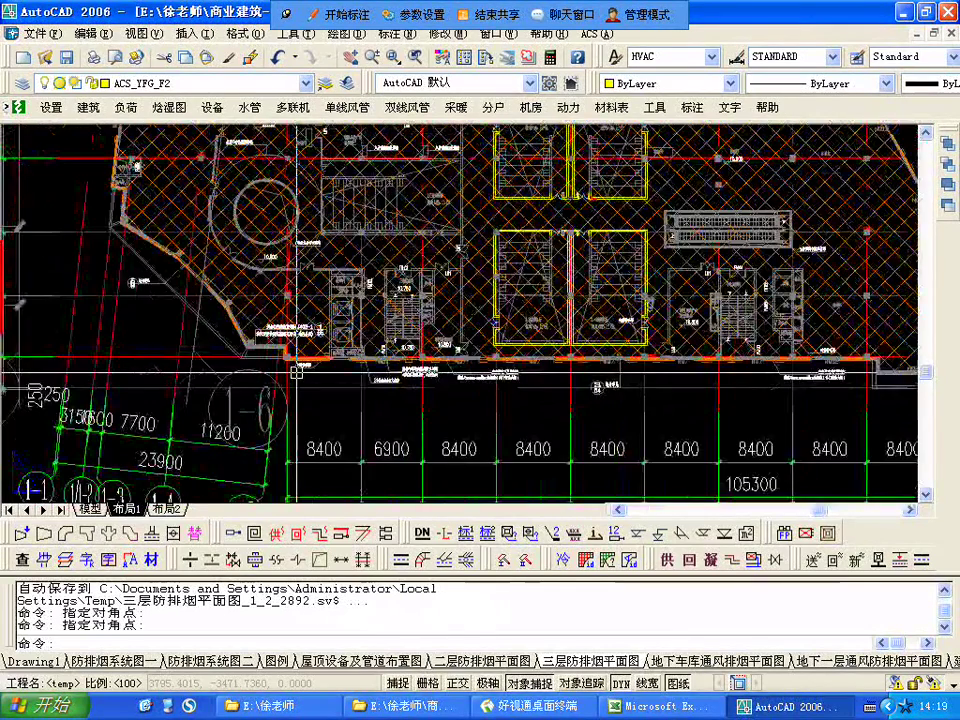
pyautogui.scroll(-3, 297, 372)
pyautogui.scroll(-1, 297, 372)
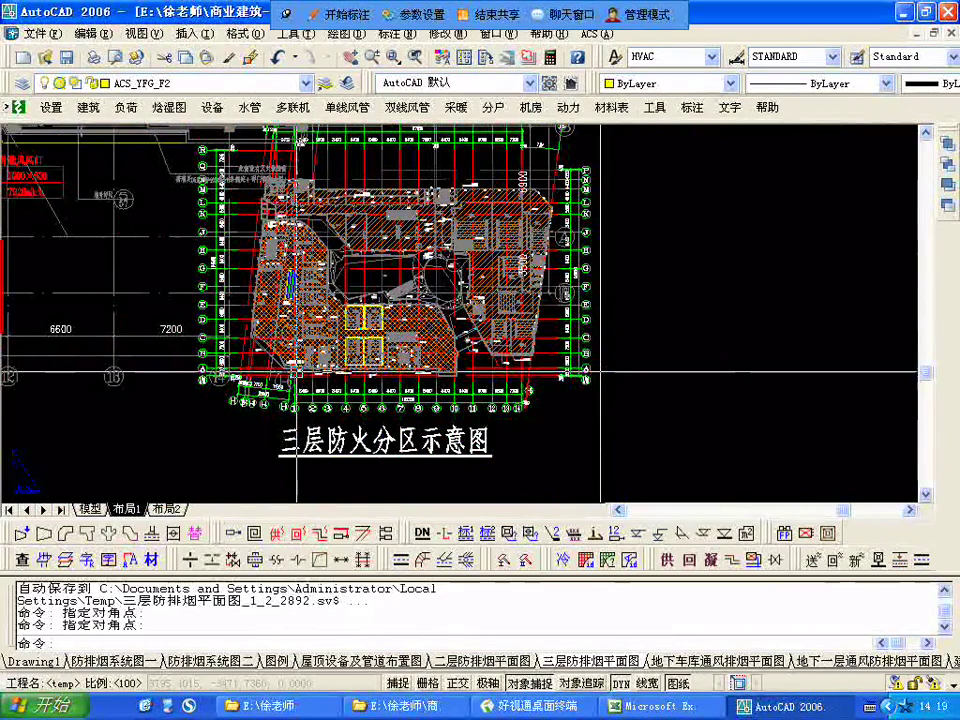
pyautogui.scroll(-3, 297, 372)
# Trace the orange compartment boundary in 三层防火分区示意图 around the curved MQ17 wall and the stepped wall by MQ5.
pyautogui.scroll(3, 305, 320)
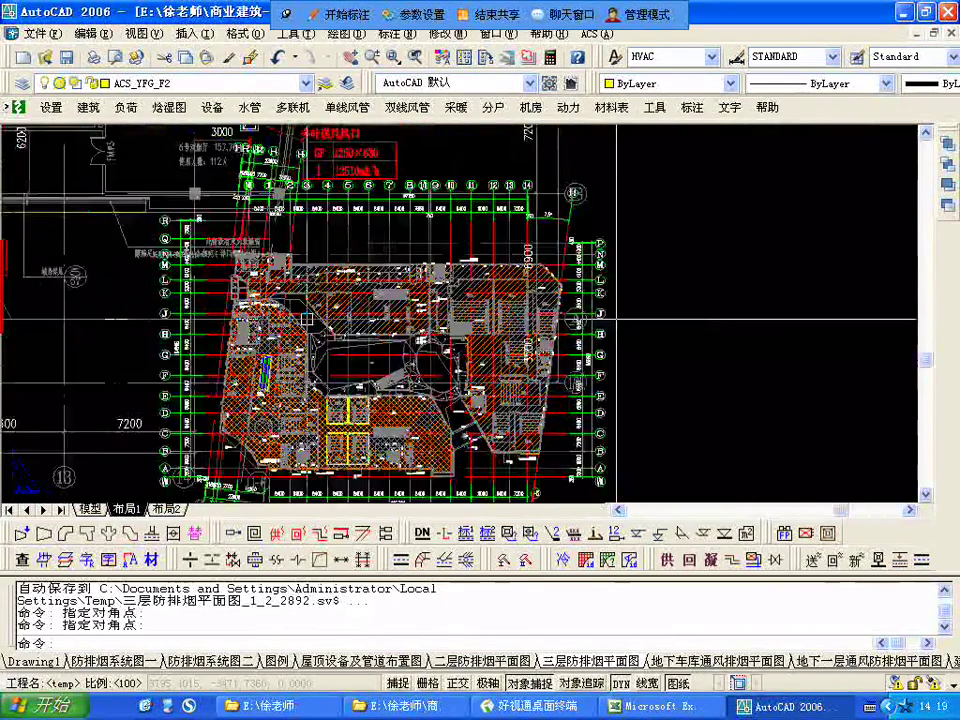
pyautogui.scroll(6, 306, 318)
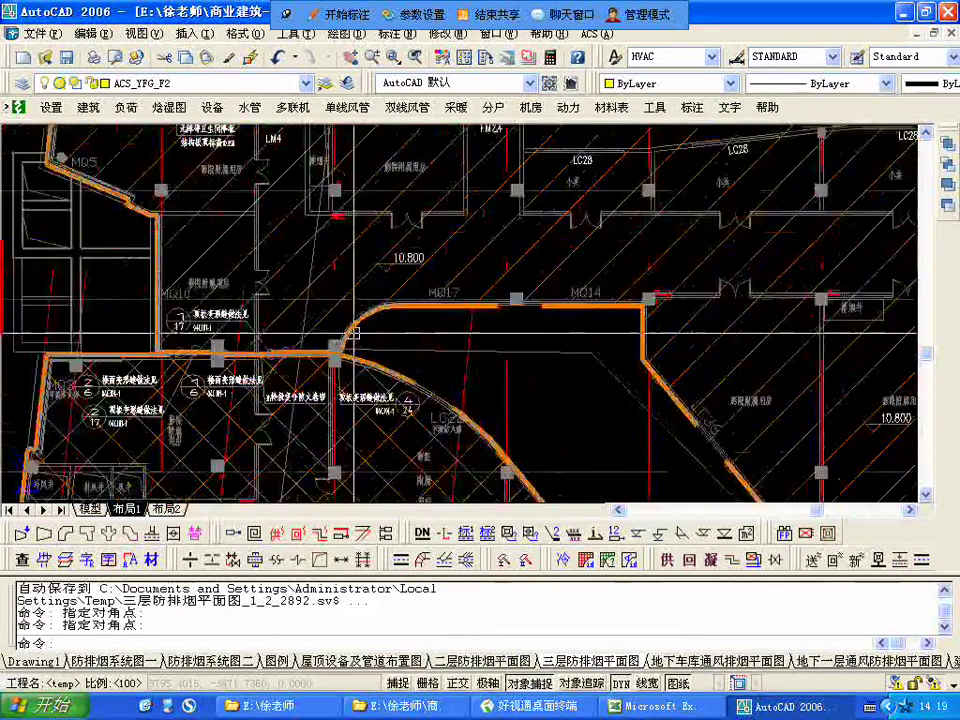
pyautogui.scroll(7, 350, 330)
pyautogui.scroll(-2, 336, 322)
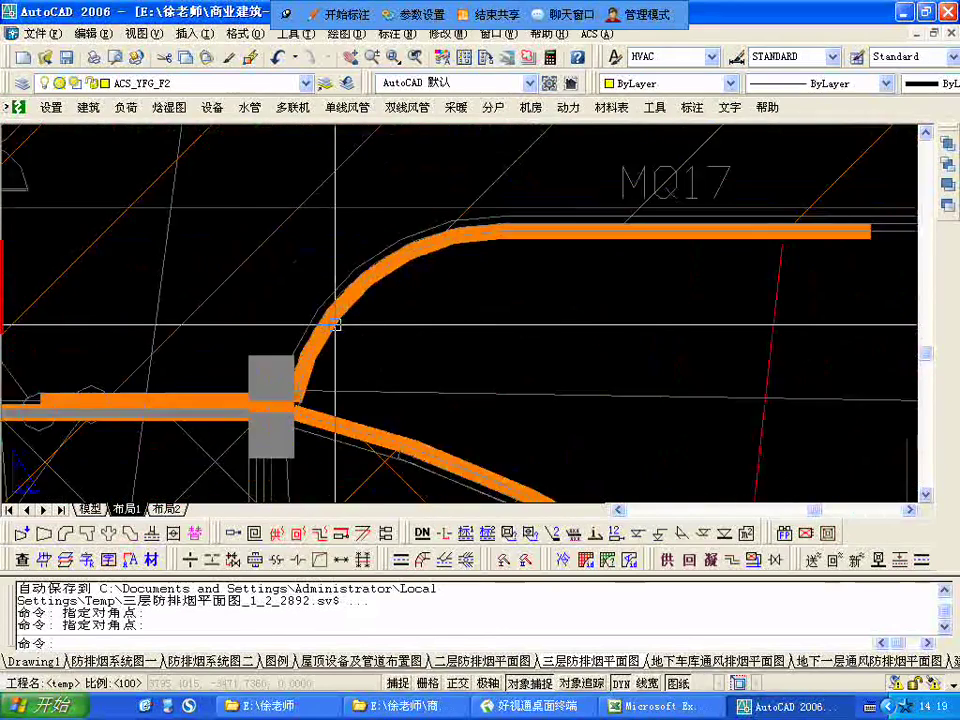
pyautogui.scroll(-2, 336, 322)
pyautogui.scroll(-2, 336, 322)
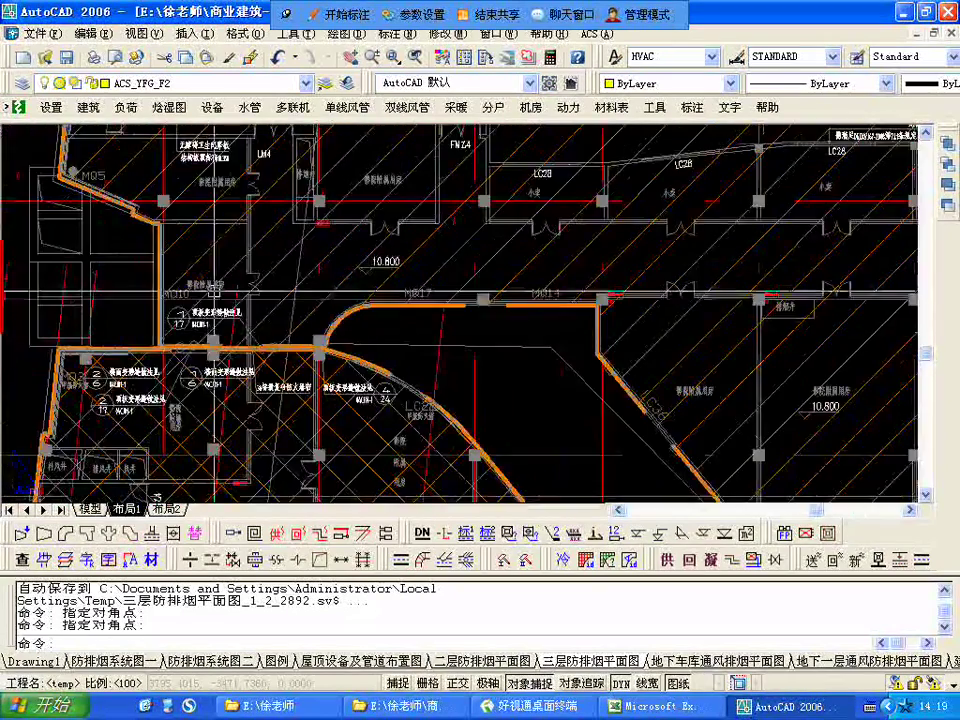
pyautogui.scroll(8, 228, 254)
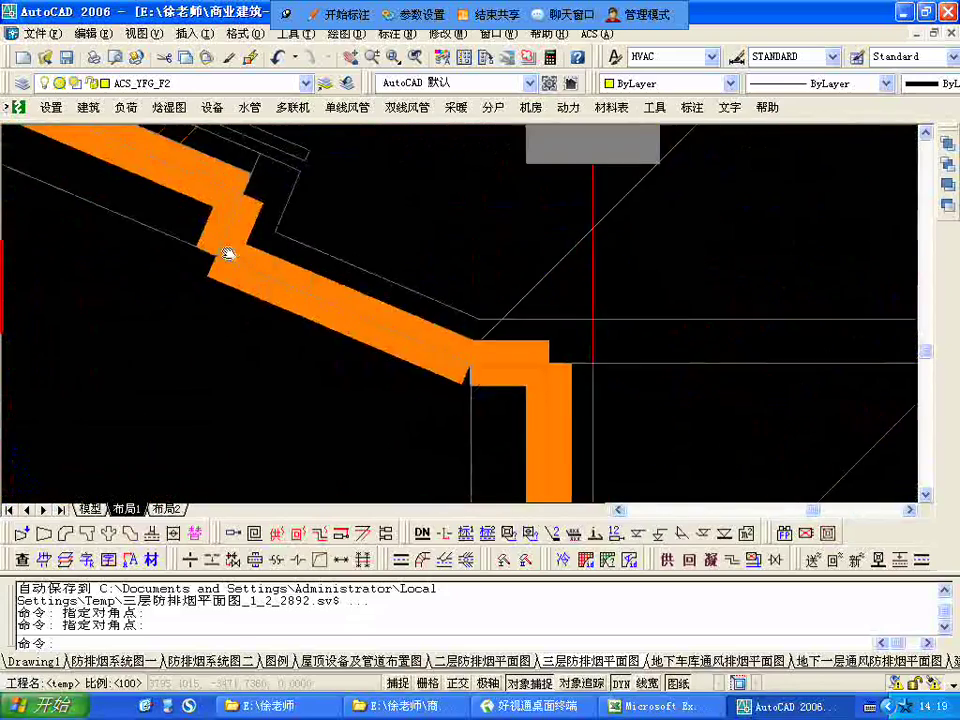
pyautogui.scroll(-8, 228, 254)
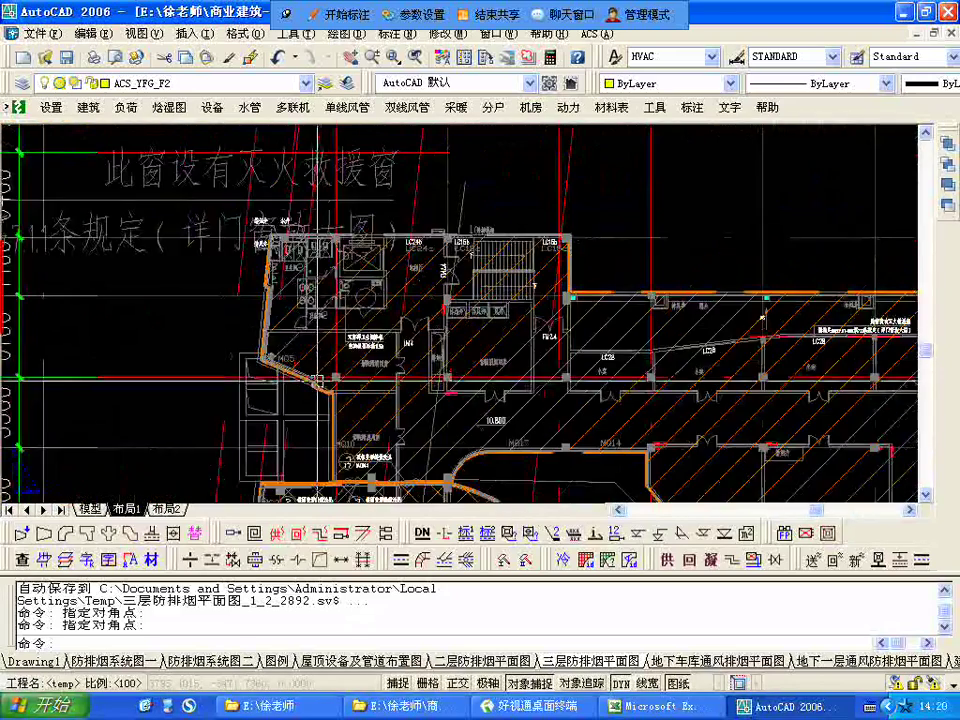
# Examine the compartment boundary along the exterior wall beside 卫生间2, the 电梯厅 and the 10号楼梯间.
pyautogui.scroll(6, 315, 235)
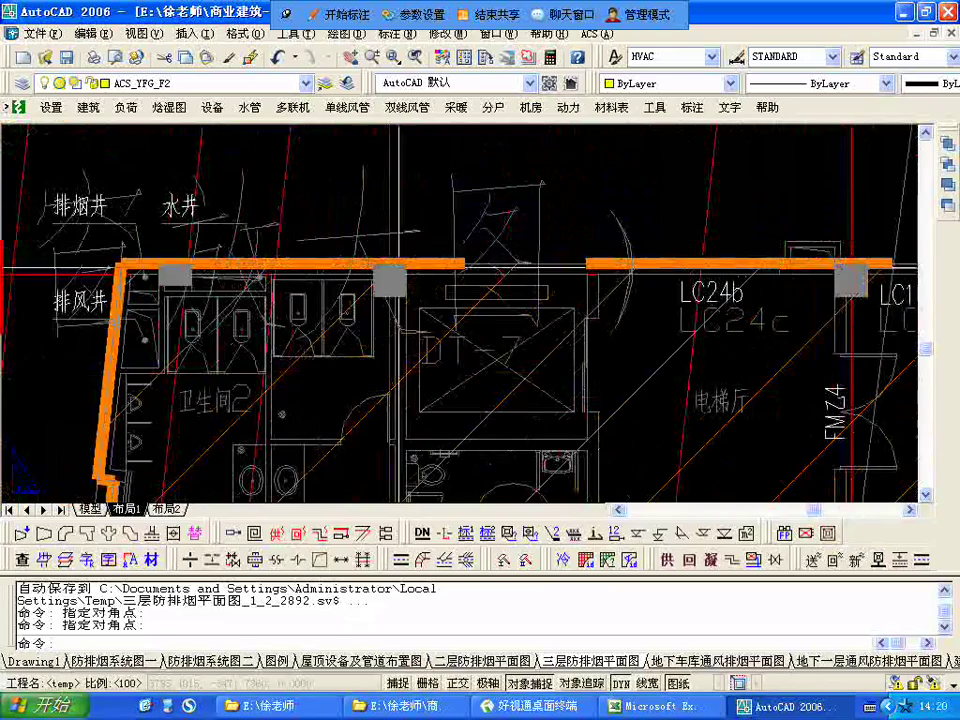
pyautogui.scroll(-4, 400, 250)
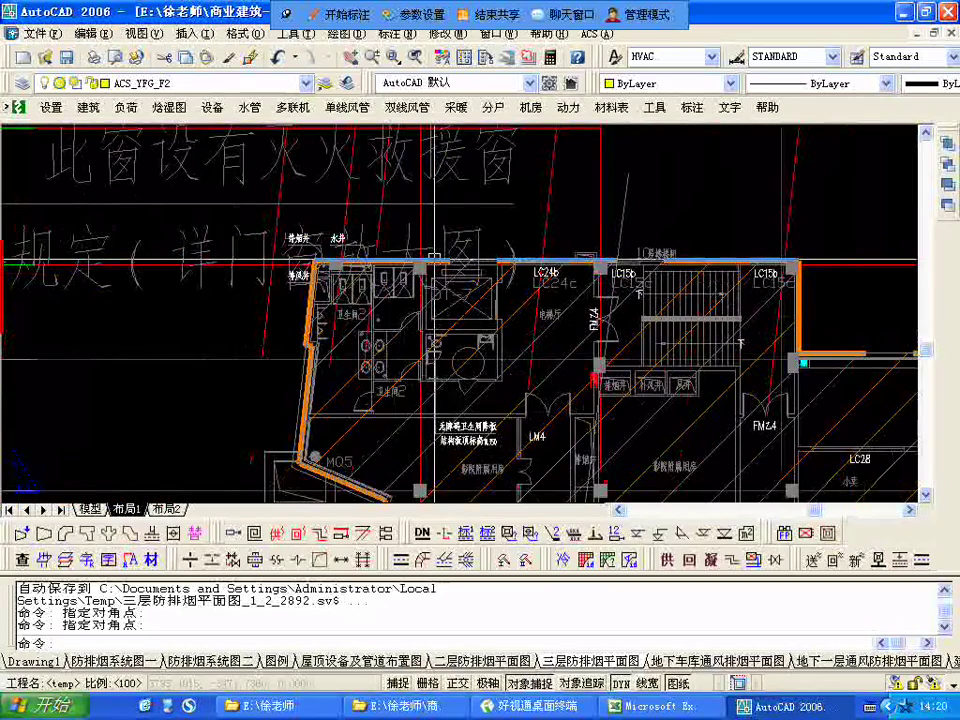
pyautogui.scroll(5, 433, 260)
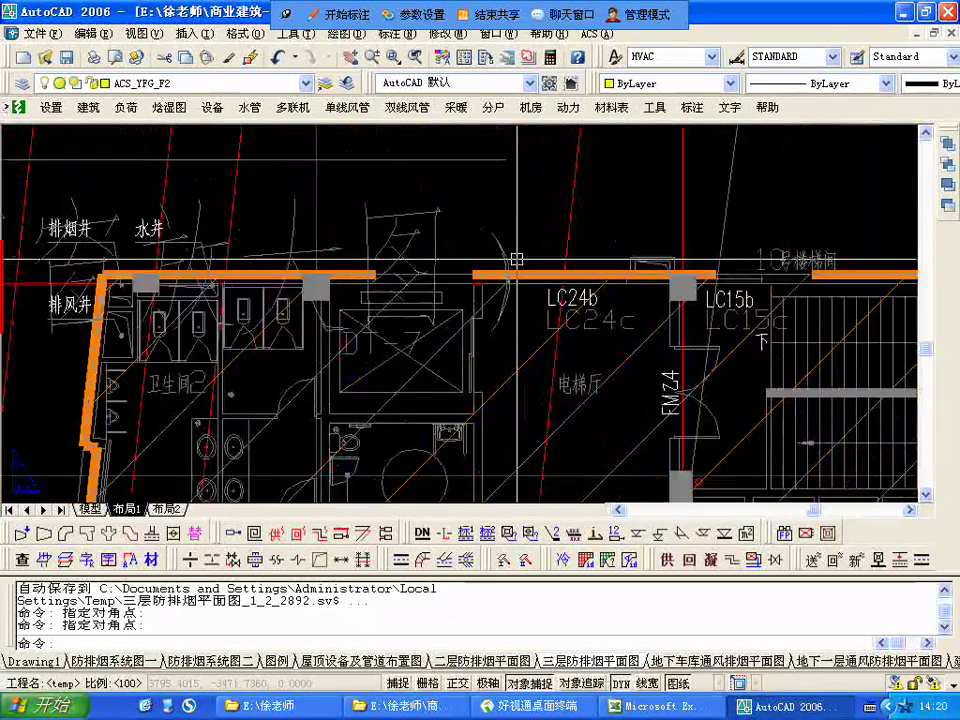
pyautogui.scroll(-2, 517, 270)
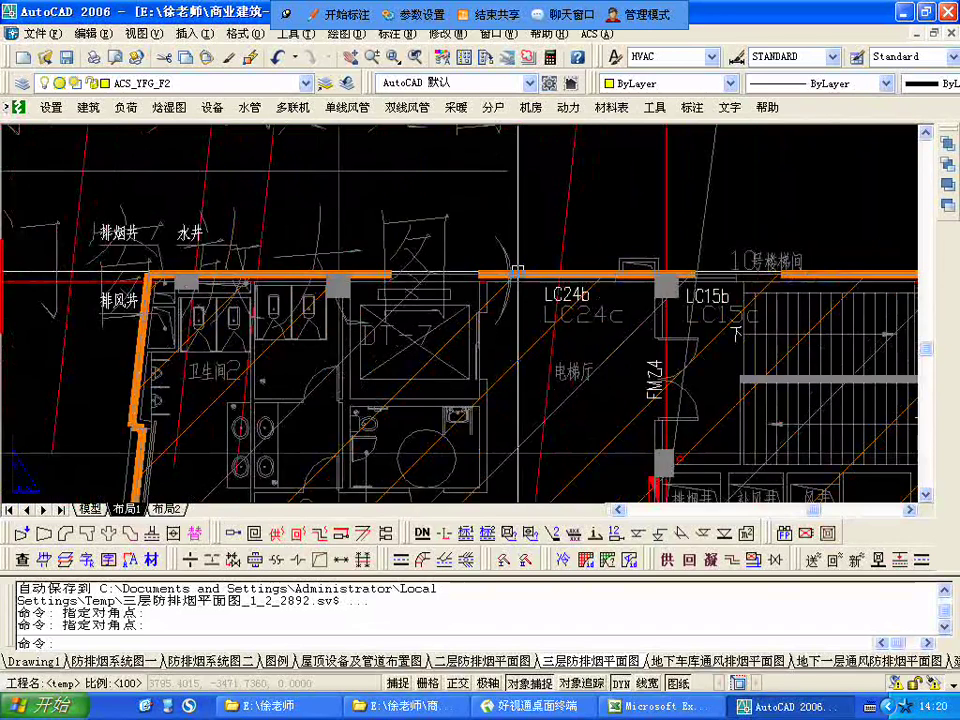
pyautogui.scroll(-1, 517, 270)
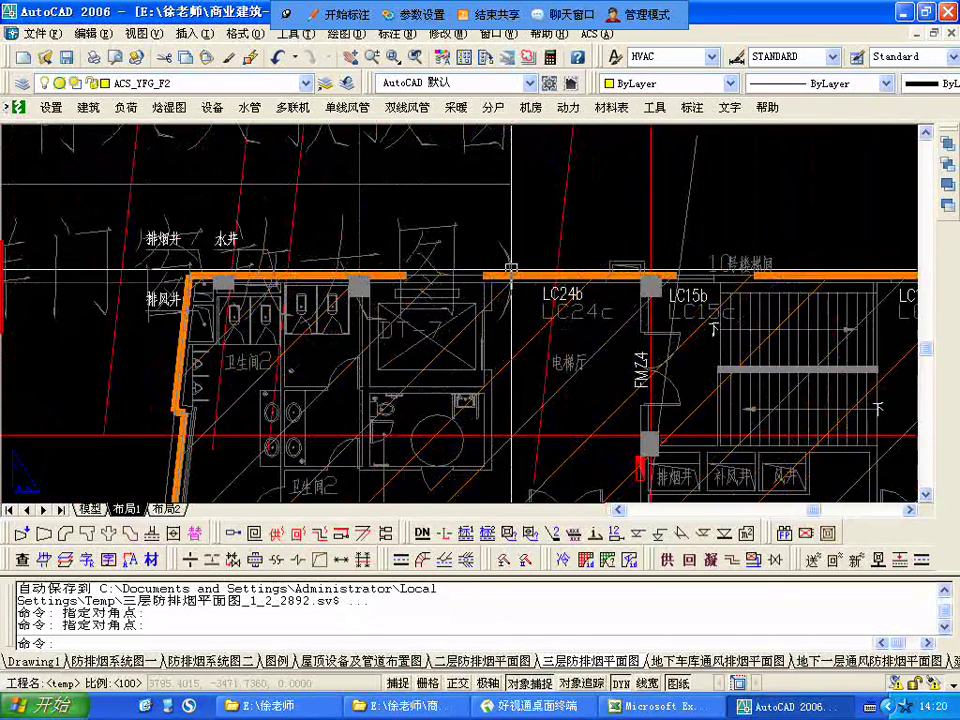
pyautogui.scroll(3, 511, 270)
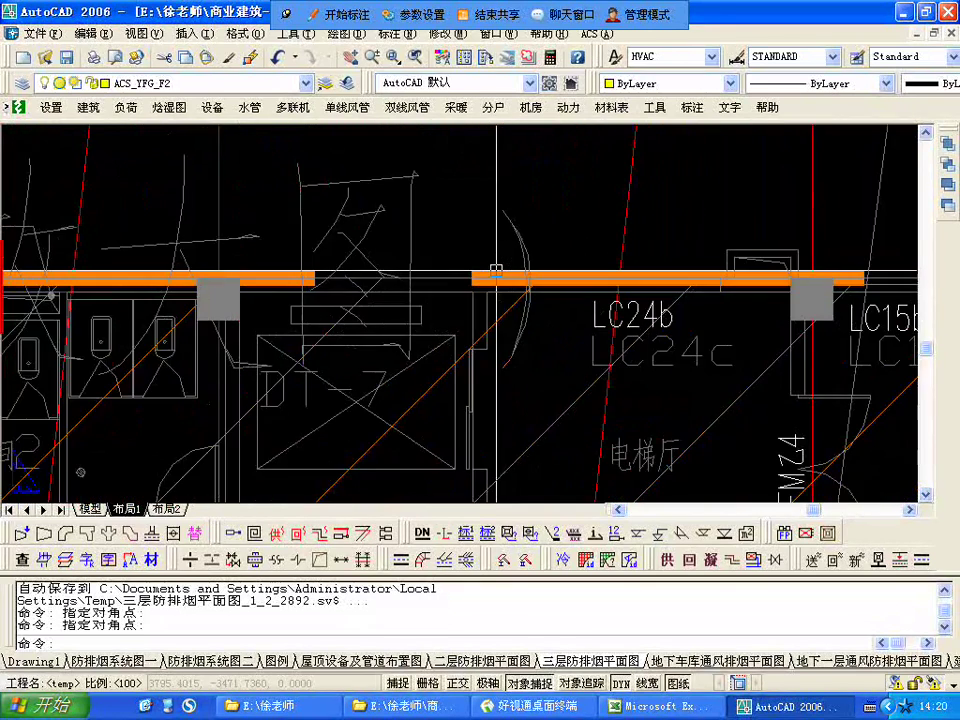
pyautogui.scroll(-4, 493, 270)
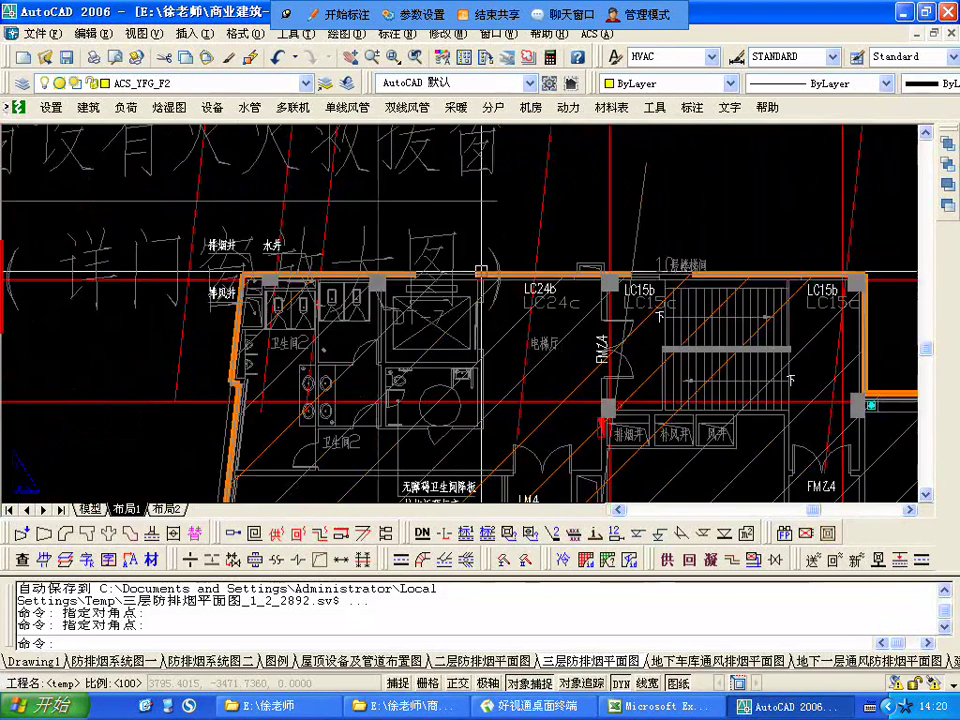
pyautogui.scroll(-2, 481, 270)
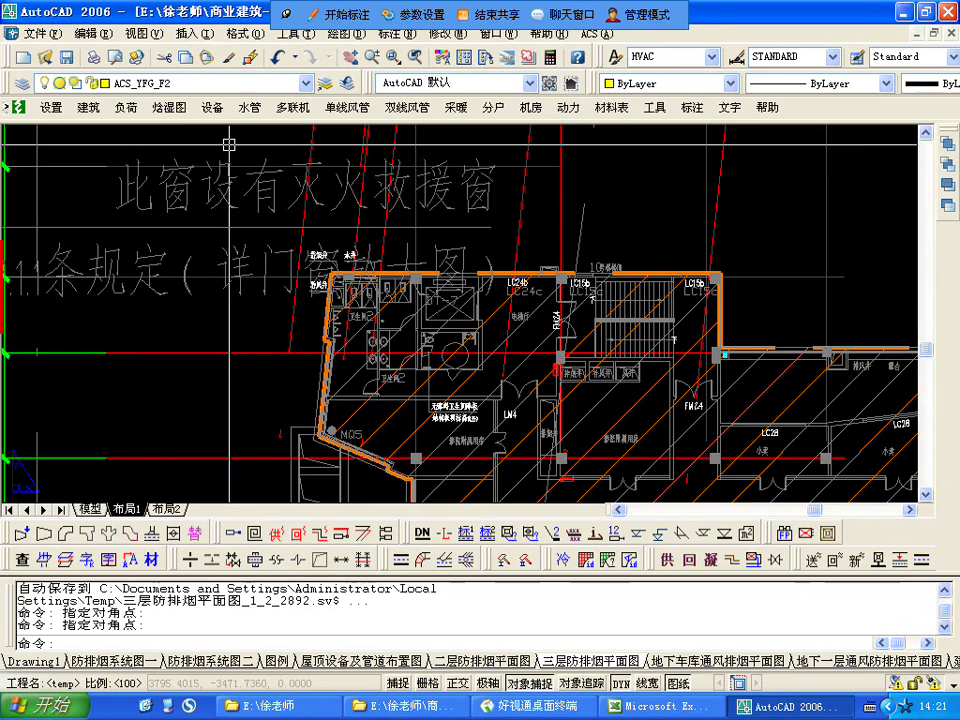
# Inspect the corner of 三层防排烟平面图 beside the compartment diagram, around the 多叶送风风口 callout and door FM甲3, and view the whole sheet.
pyautogui.scroll(-5, 548, 242)
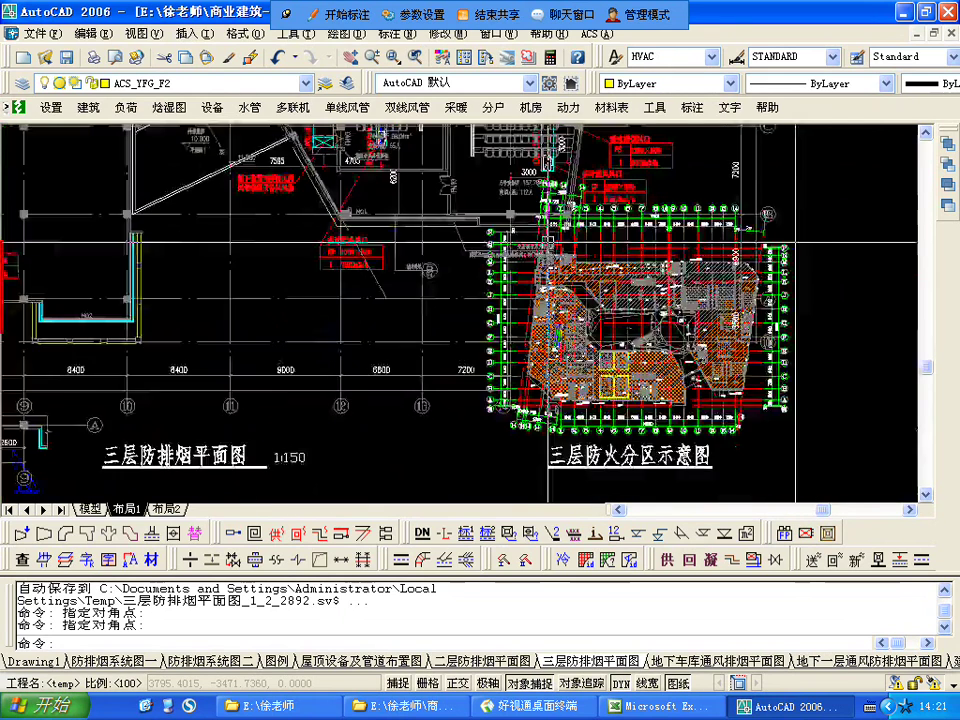
pyautogui.scroll(5, 547, 243)
pyautogui.scroll(-4, 523, 405)
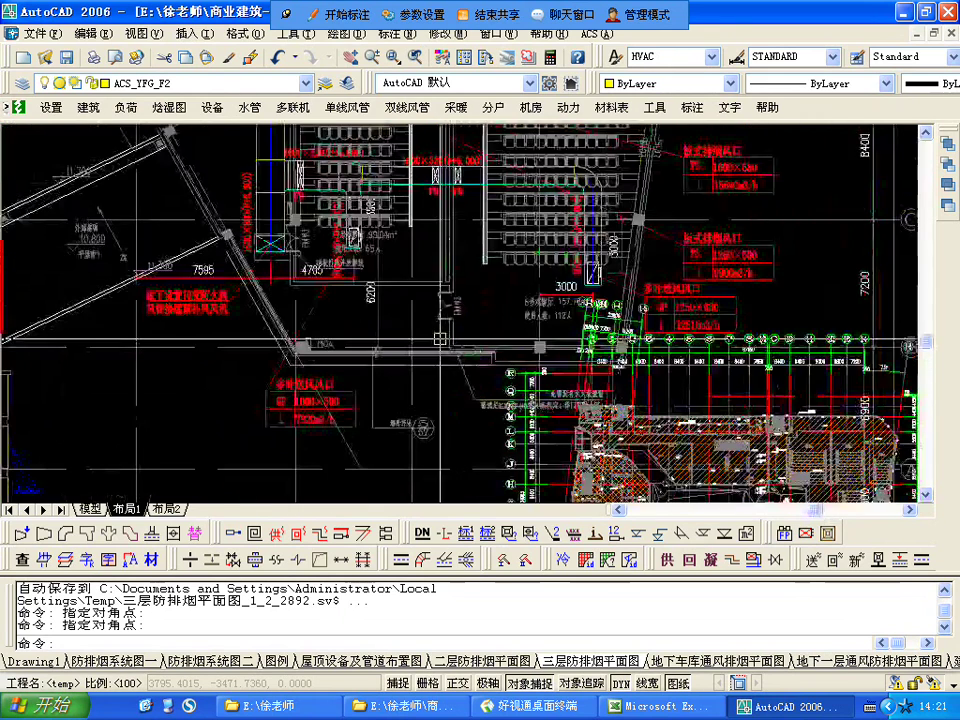
pyautogui.scroll(4, 515, 385)
pyautogui.scroll(-4, 510, 369)
pyautogui.scroll(-1, 521, 369)
pyautogui.scroll(2, 394, 356)
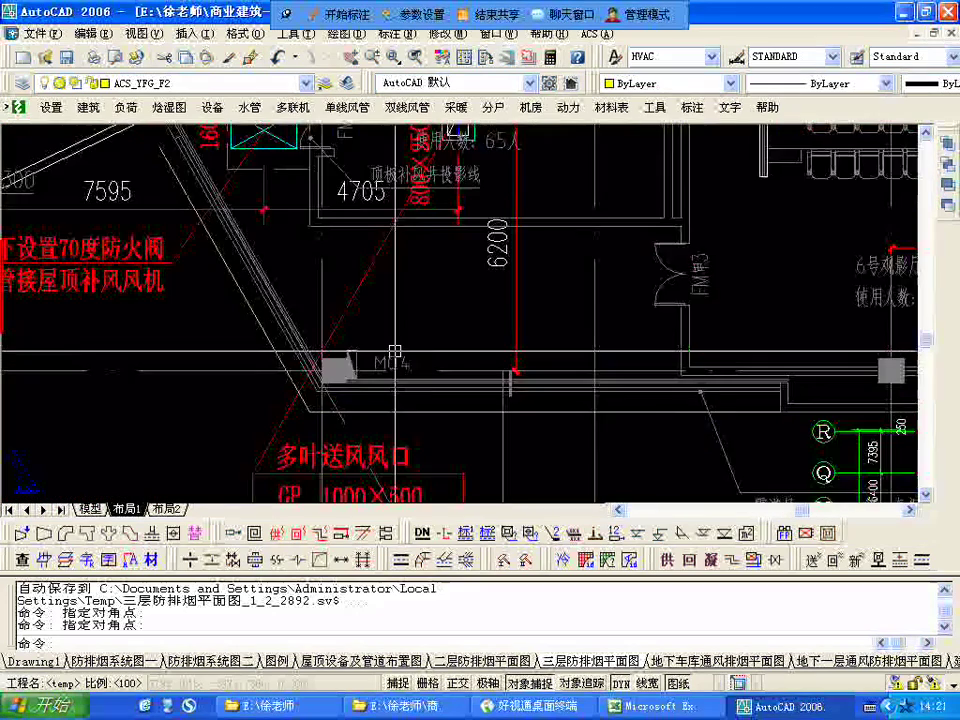
pyautogui.scroll(-6, 497, 366)
pyautogui.scroll(-2, 294, 326)
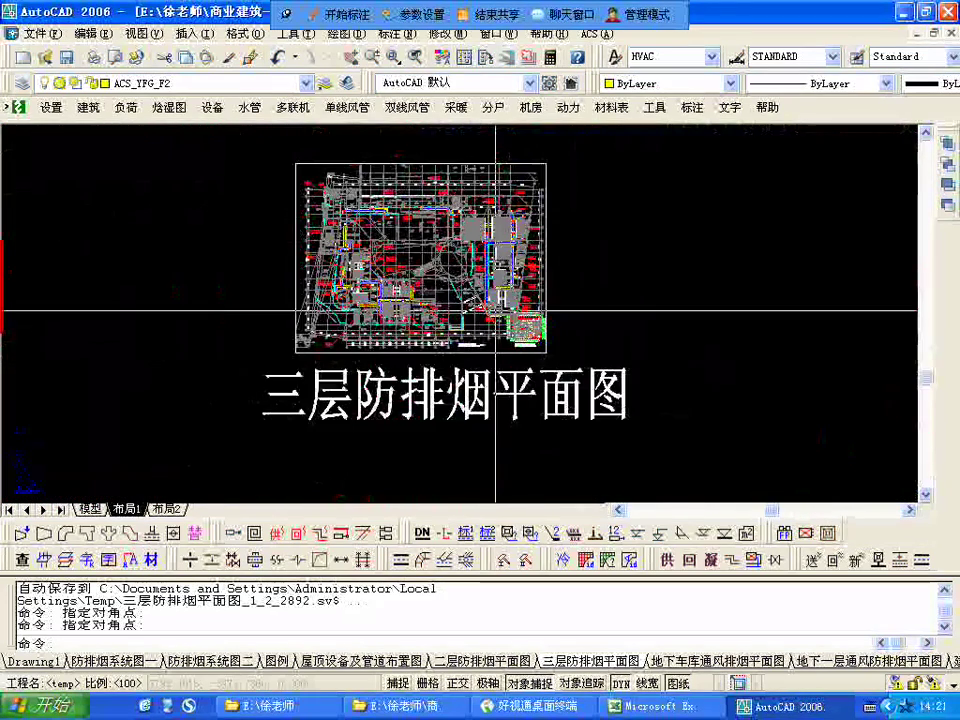
# Examine the smoke exhaust ducts near the circular skylight outline on 三层防排烟平面图, down to the 1000×800 板式排烟风口 callout.
pyautogui.scroll(3, 362, 298)
pyautogui.scroll(3, 362, 298)
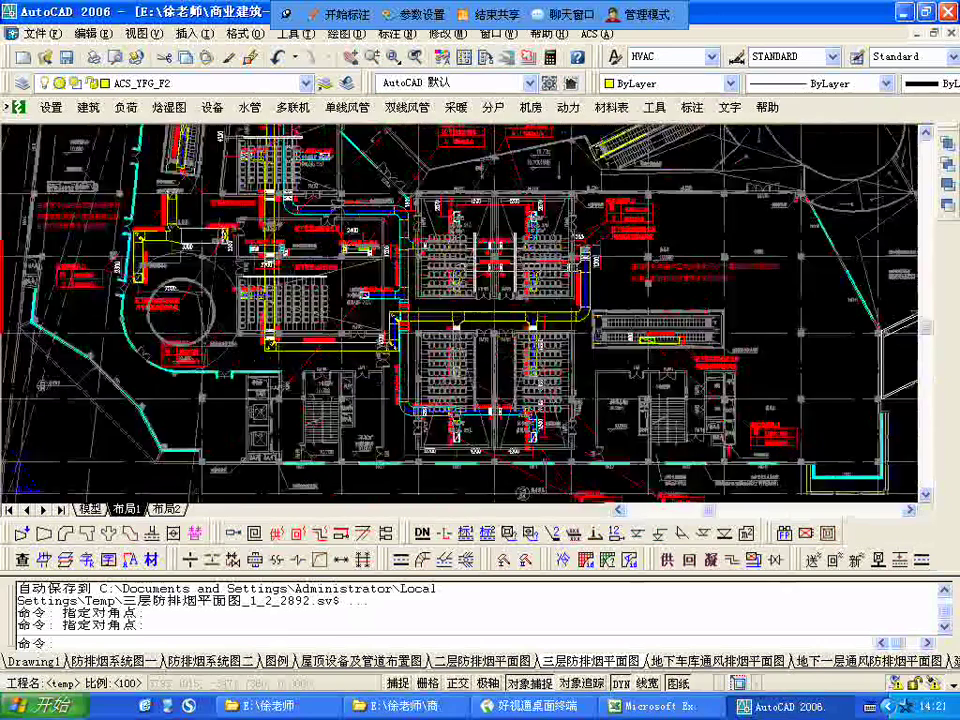
pyautogui.scroll(2, 242, 355)
pyautogui.scroll(-3, 242, 355)
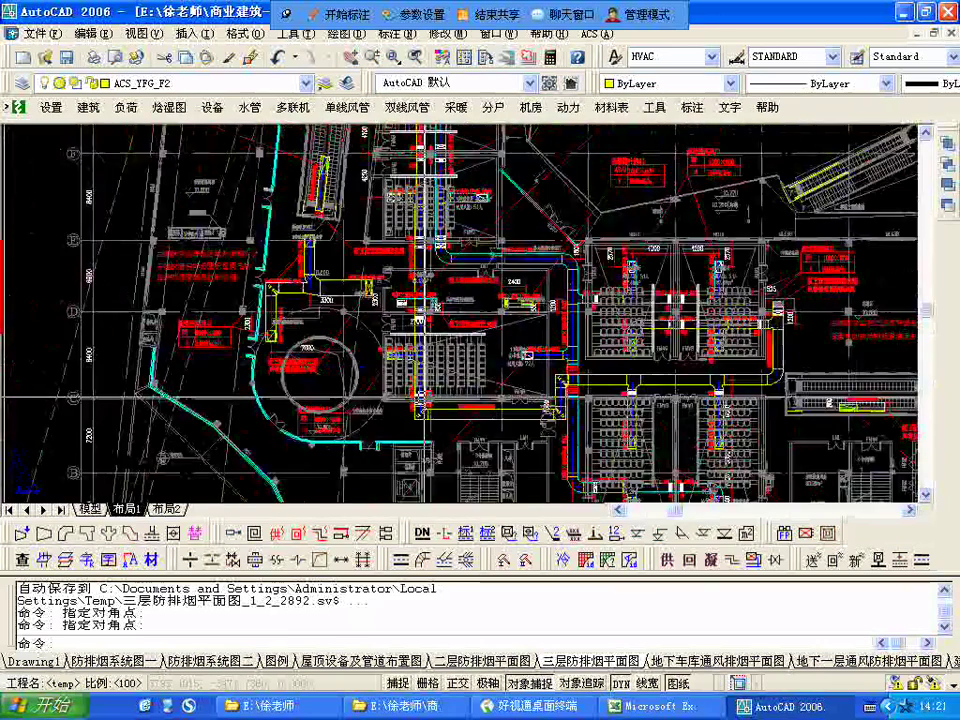
pyautogui.scroll(3, 410, 412)
pyautogui.scroll(2, 410, 412)
pyautogui.moveTo(410, 412); pyautogui.dragTo(437, 350, button='middle')
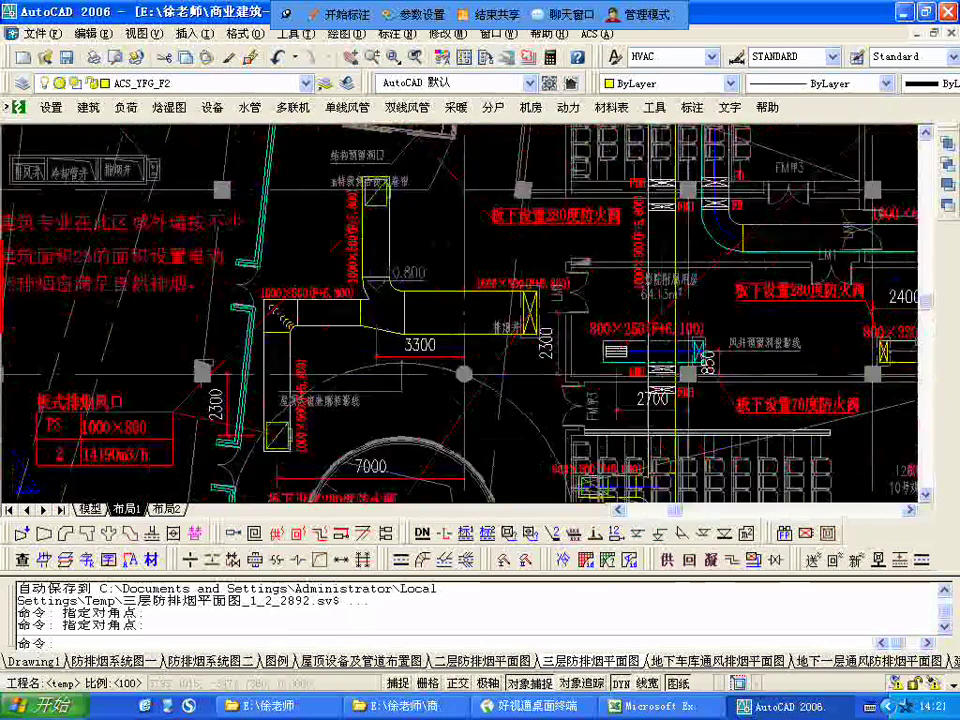
pyautogui.scroll(1, 121, 315)
pyautogui.moveTo(121, 315); pyautogui.dragTo(358, 386, button='middle')
pyautogui.moveTo(392, 306); pyautogui.dragTo(382, 92, button='middle')
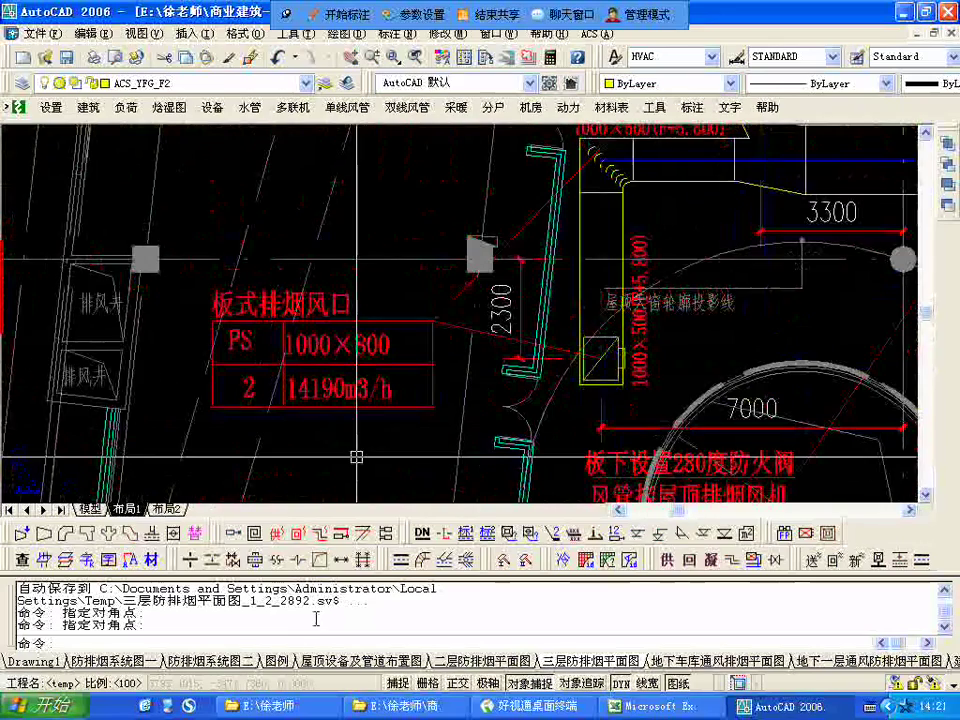
# Check the shared screen in the 好视通桌面终端 meeting client and return to the AutoCAD drawing.
pyautogui.click(531, 706)
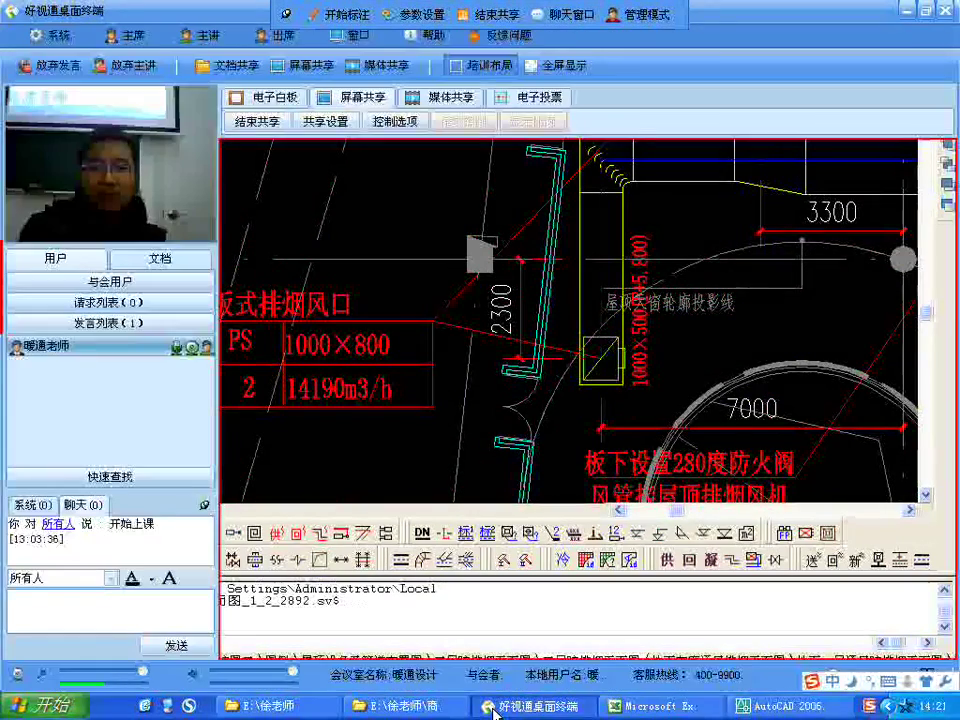
pyautogui.click(531, 706)
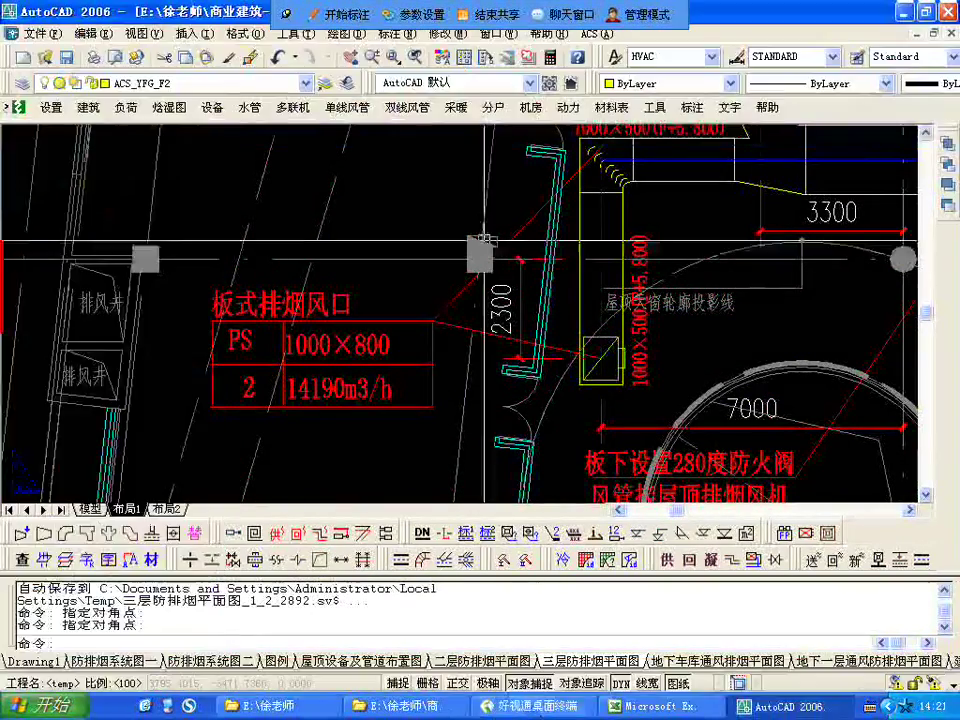
# Examine 三层防排烟平面图 from the 1000×800 板式排烟风口 callout past the escalator to the exhaust duct between axes G and J.
pyautogui.moveTo(433, 318); pyautogui.dragTo(431, 254, button='middle')
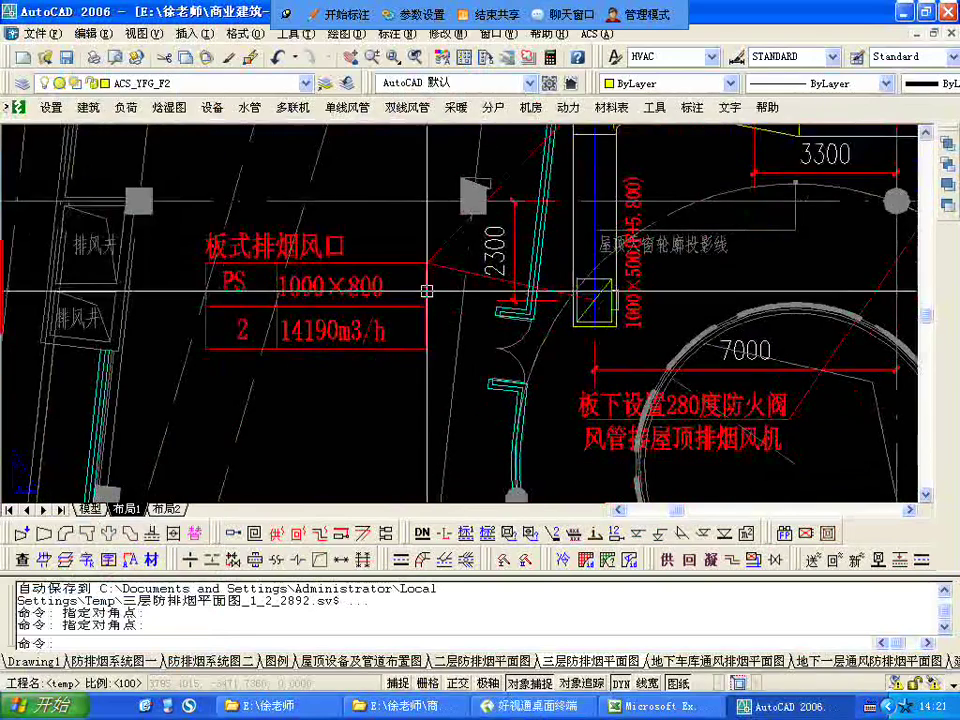
pyautogui.scroll(-3, 430, 258)
pyautogui.scroll(-2, 399, 295)
pyautogui.scroll(5, 415, 260)
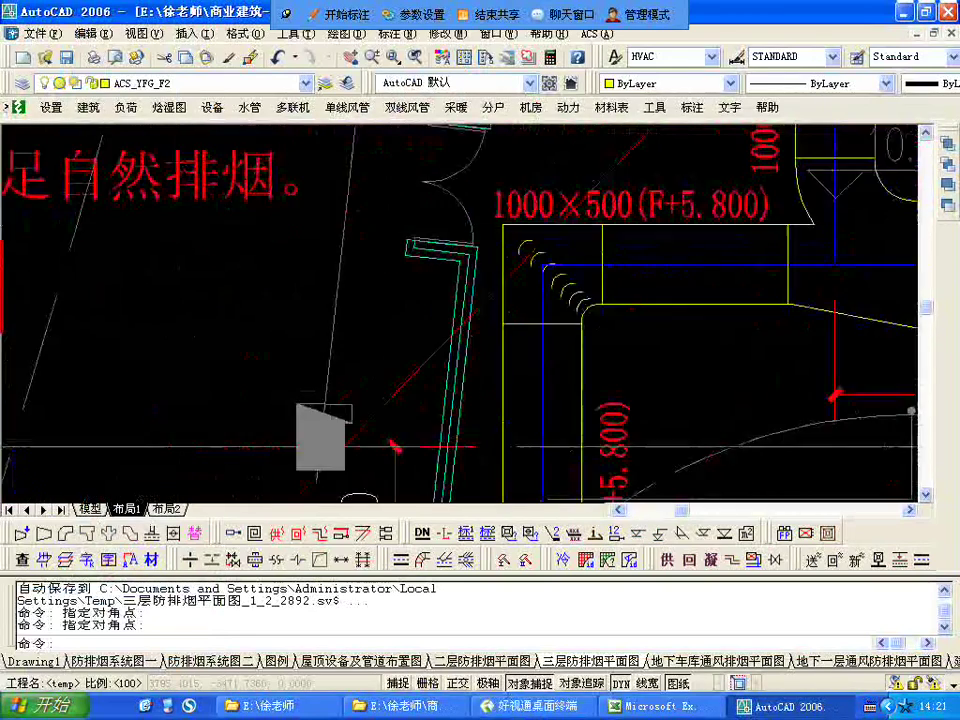
pyautogui.moveTo(422, 255); pyautogui.dragTo(364, 343, button='middle')
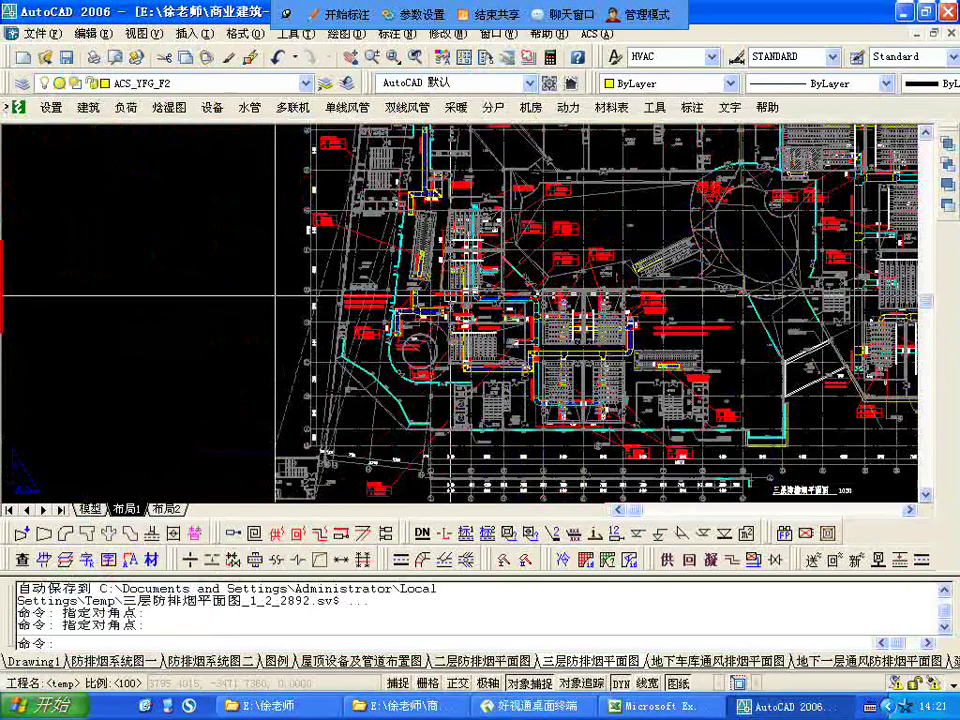
pyautogui.scroll(6, 432, 300)
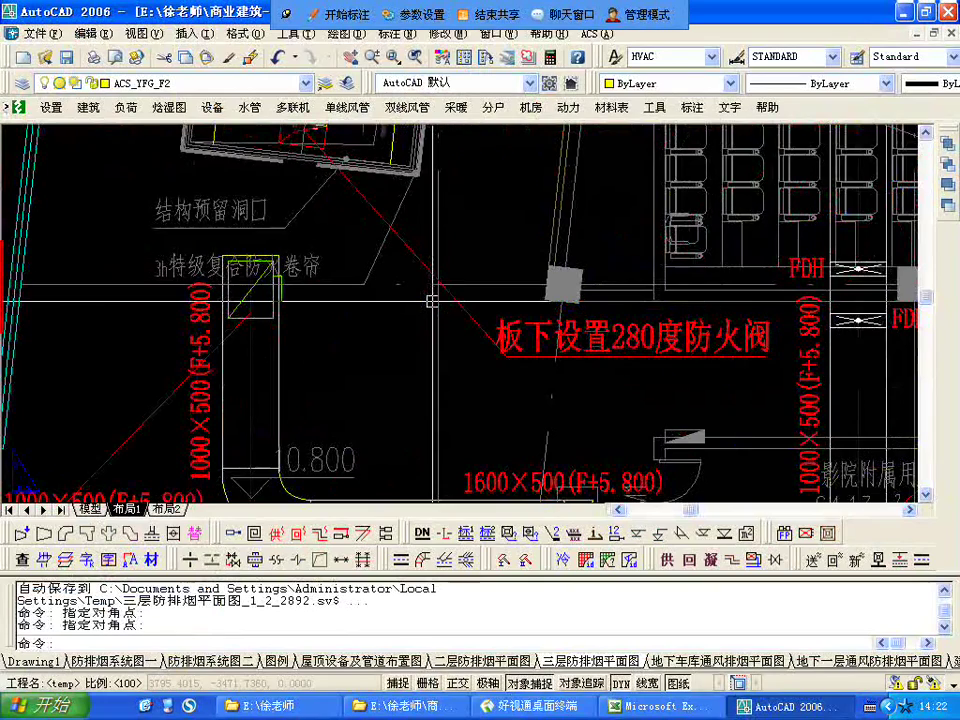
pyautogui.scroll(-4, 432, 300)
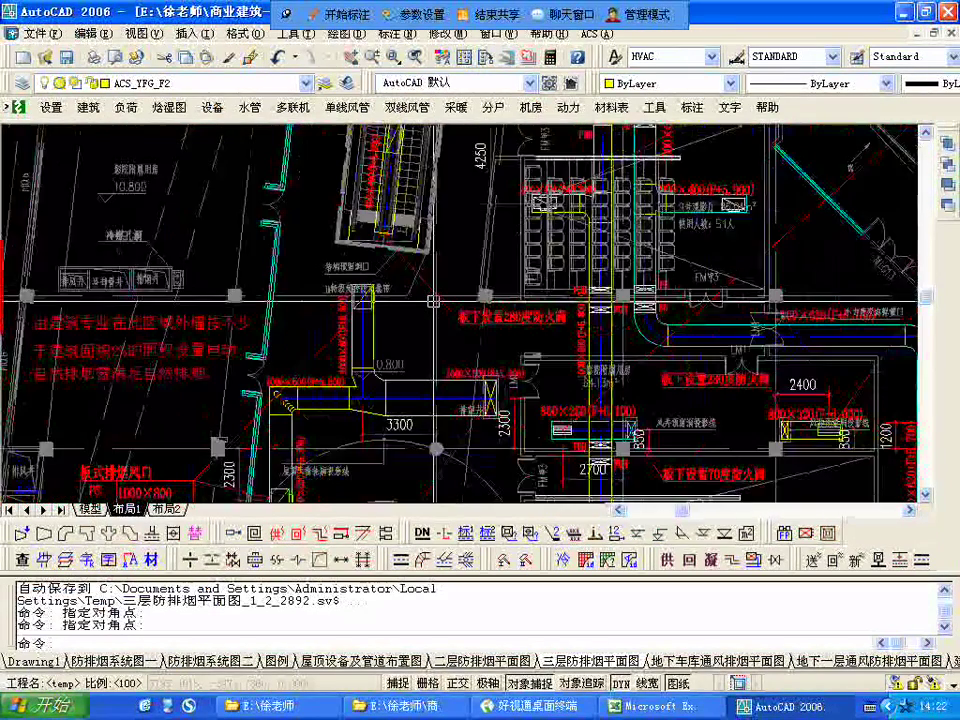
pyautogui.scroll(-2, 433, 300)
pyautogui.moveTo(436, 299); pyautogui.dragTo(428, 469, button='middle')
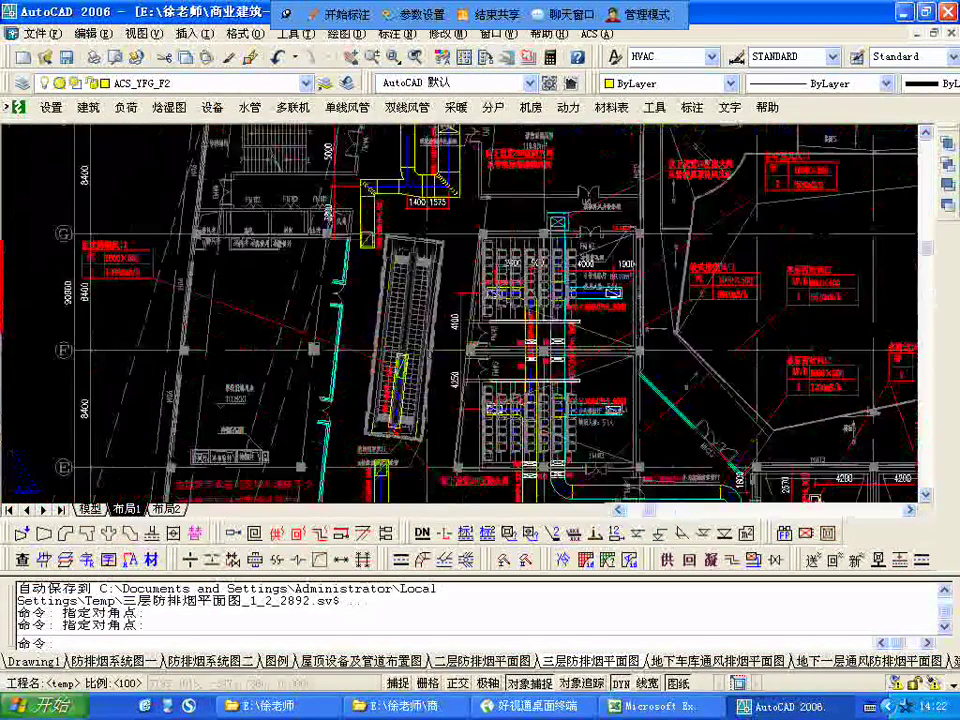
pyautogui.scroll(-2, 432, 300)
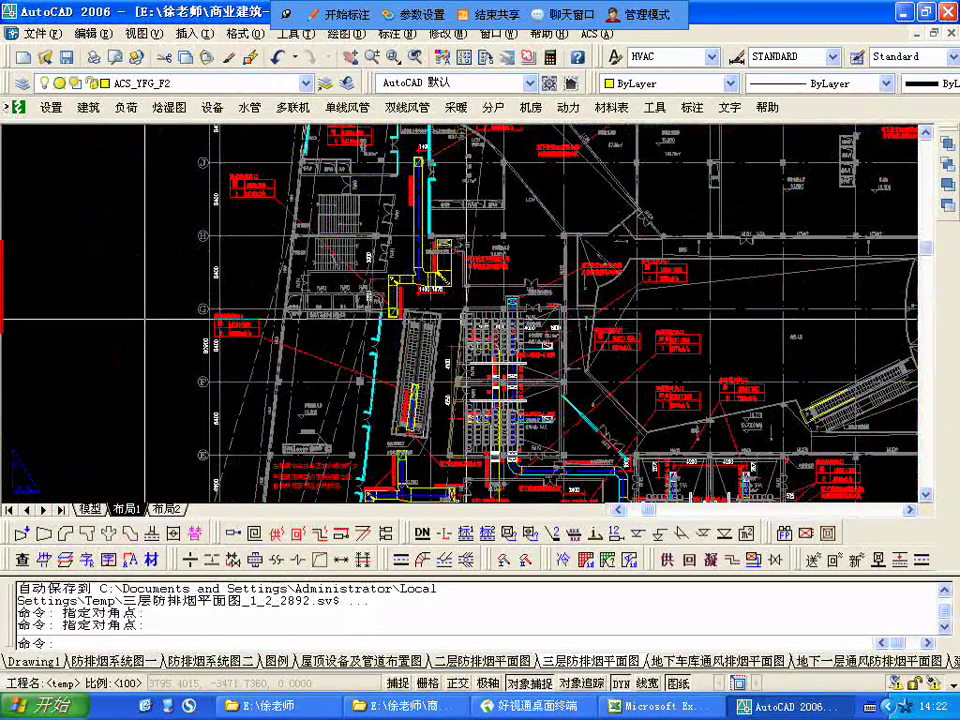
pyautogui.scroll(1, 350, 317)
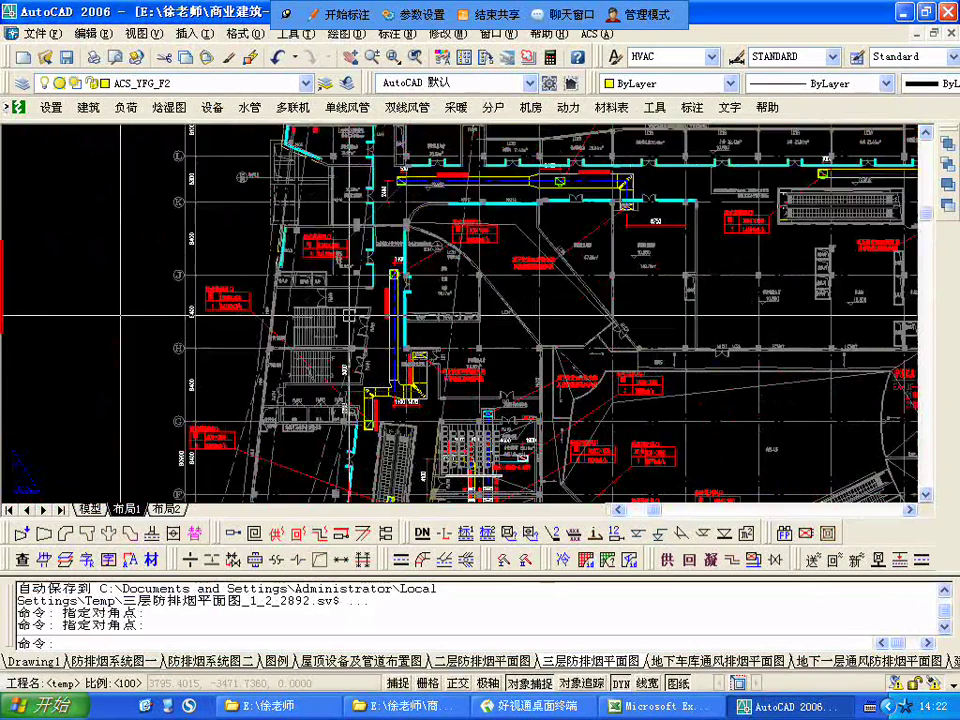
pyautogui.scroll(2, 350, 316)
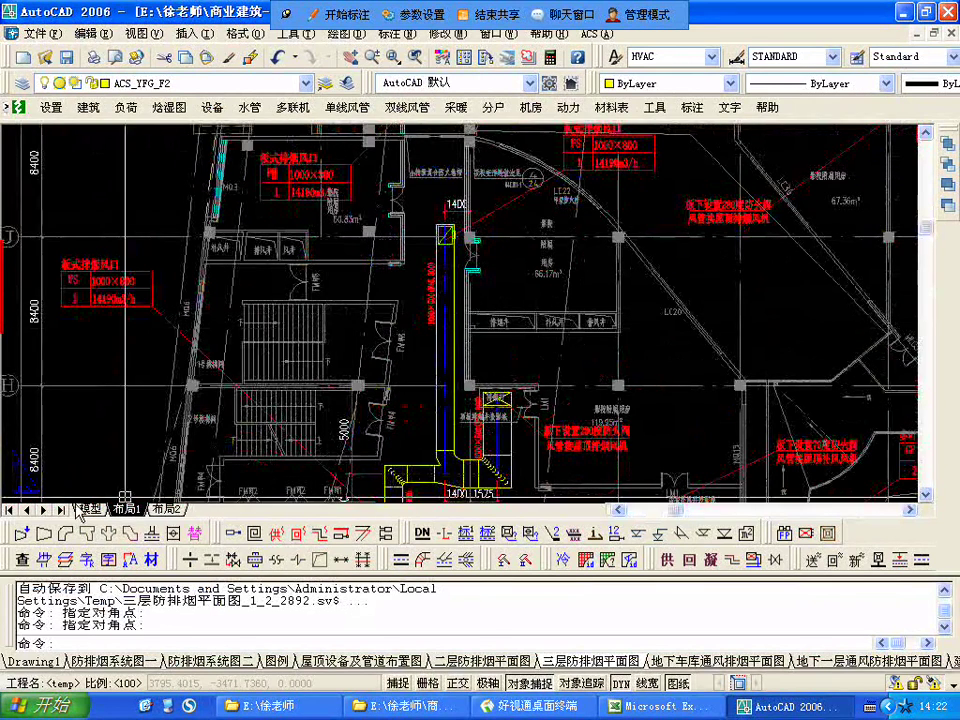
# Switch 三层防排烟平面图 to model space and locate the third-floor plan around the circular skylight and cinema halls.
pyautogui.click(84, 510)
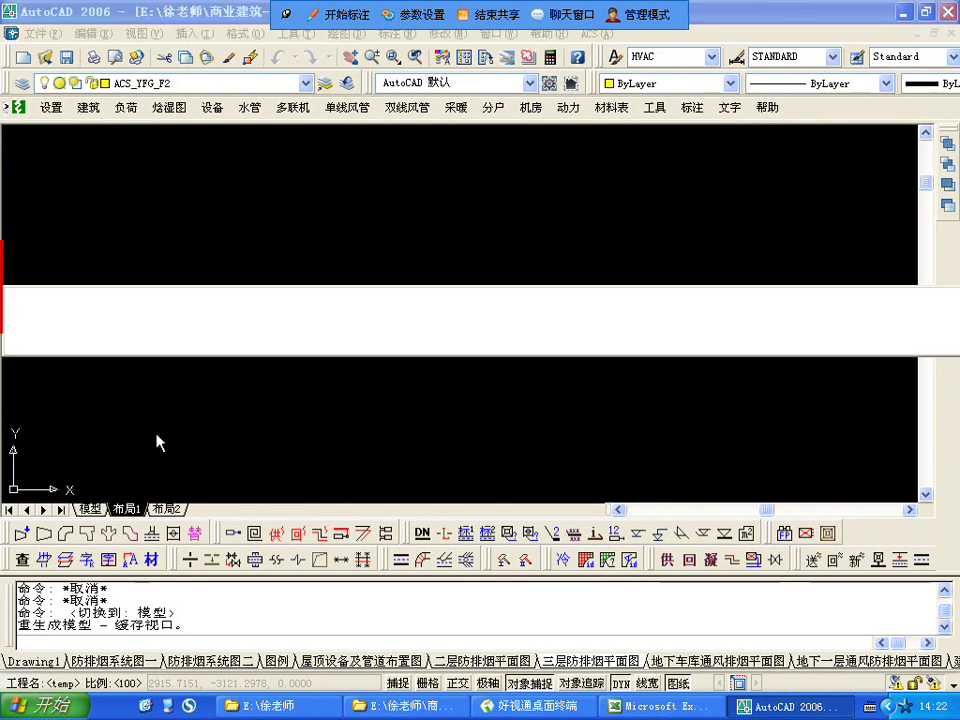
pyautogui.scroll(1, 600, 340)
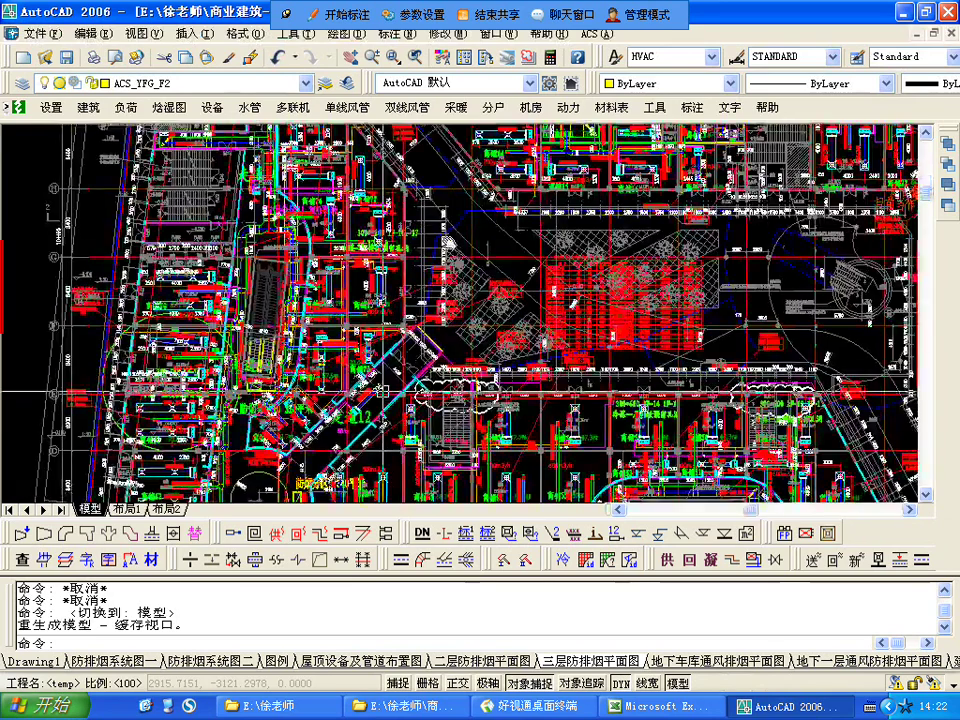
pyautogui.scroll(-5, 427, 268)
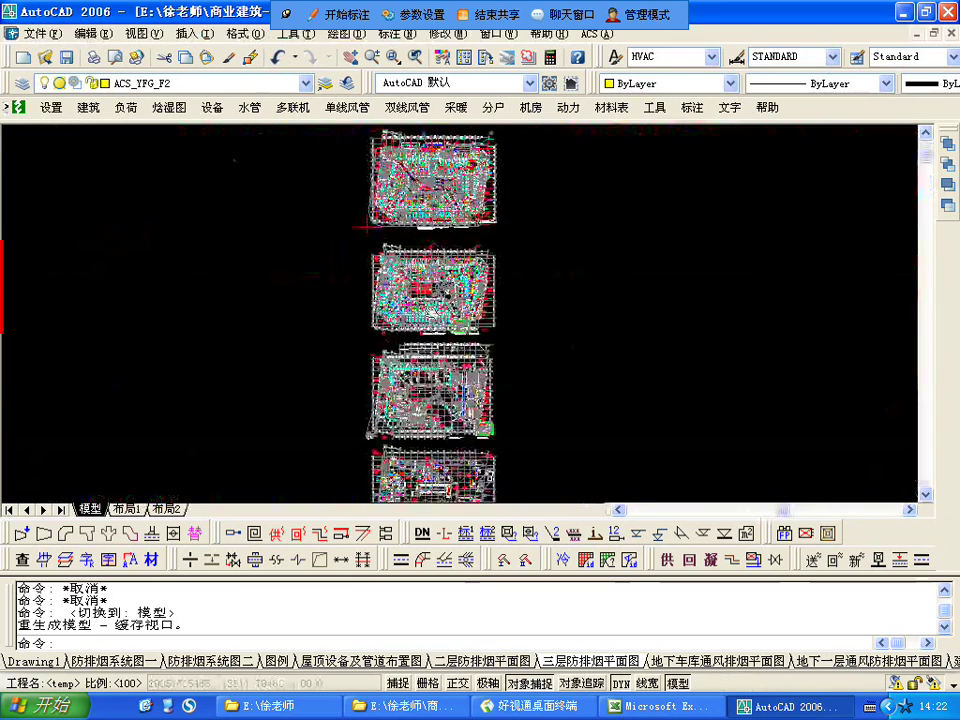
pyautogui.scroll(6, 427, 267)
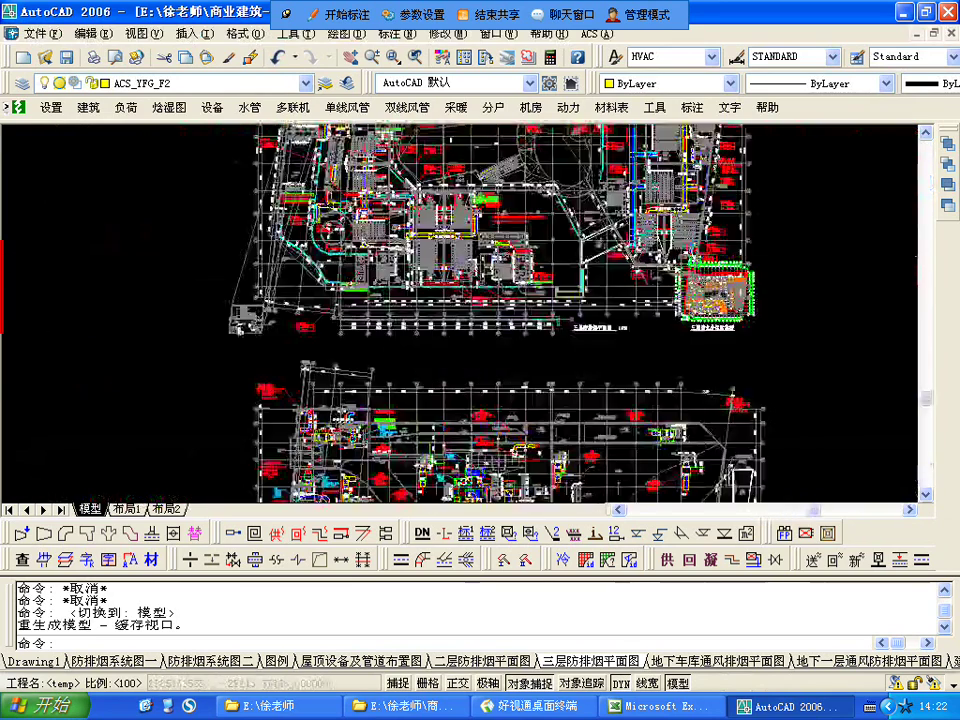
pyautogui.scroll(6, 413, 283)
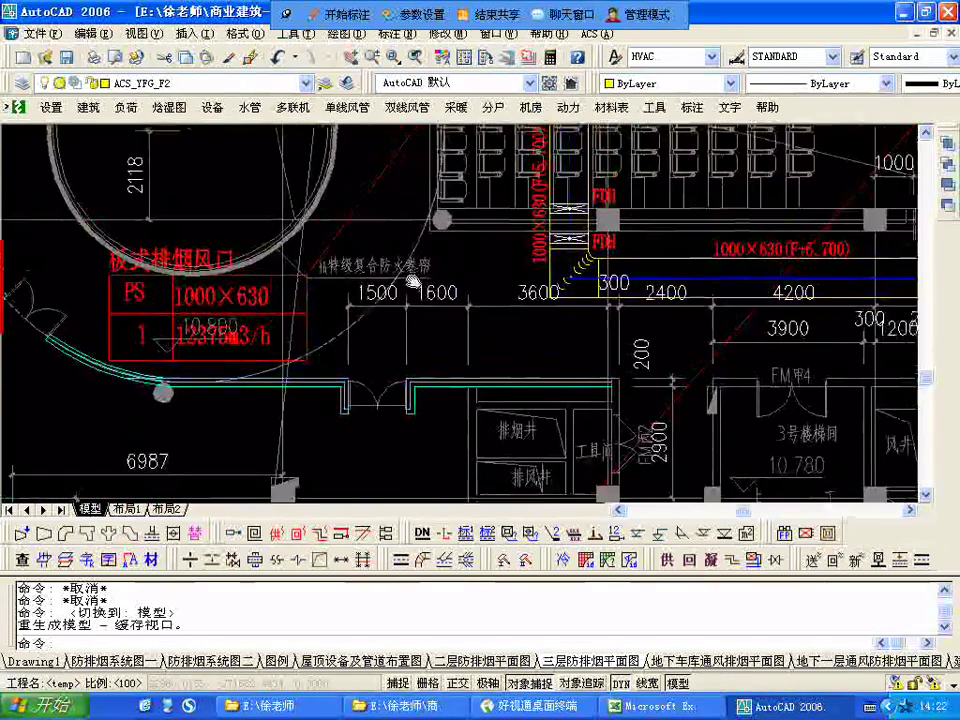
pyautogui.moveTo(413, 283); pyautogui.dragTo(391, 321, button='middle')
pyautogui.scroll(-5, 391, 321)
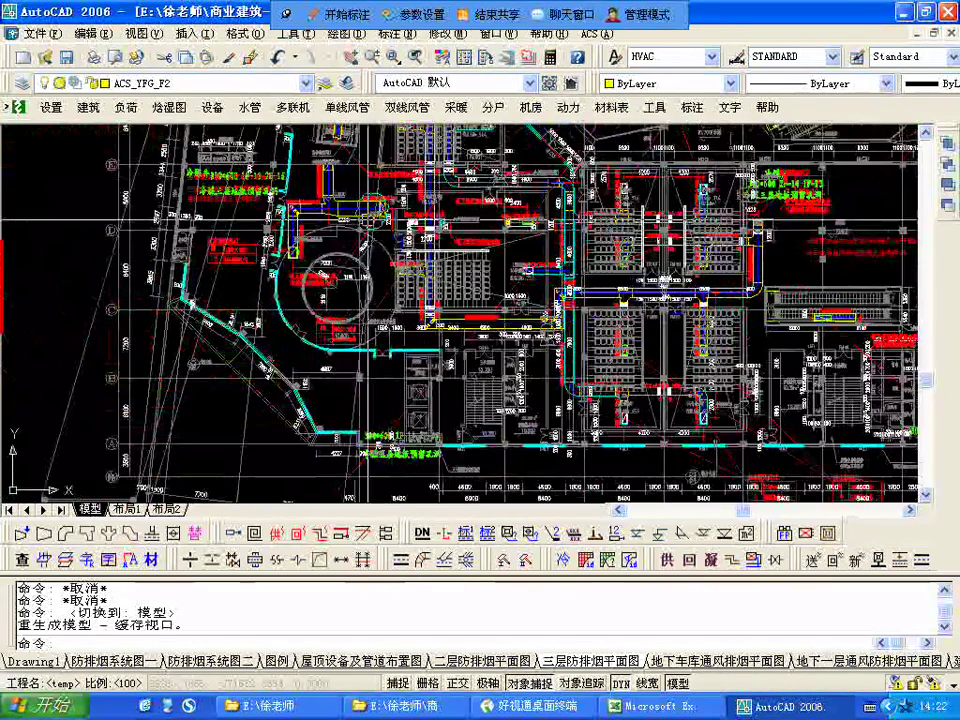
# Read the red natural smoke exhaust note near axis E, beside the 冷媒井 300*600 label.
pyautogui.scroll(3, 391, 321)
pyautogui.scroll(4, 276, 244)
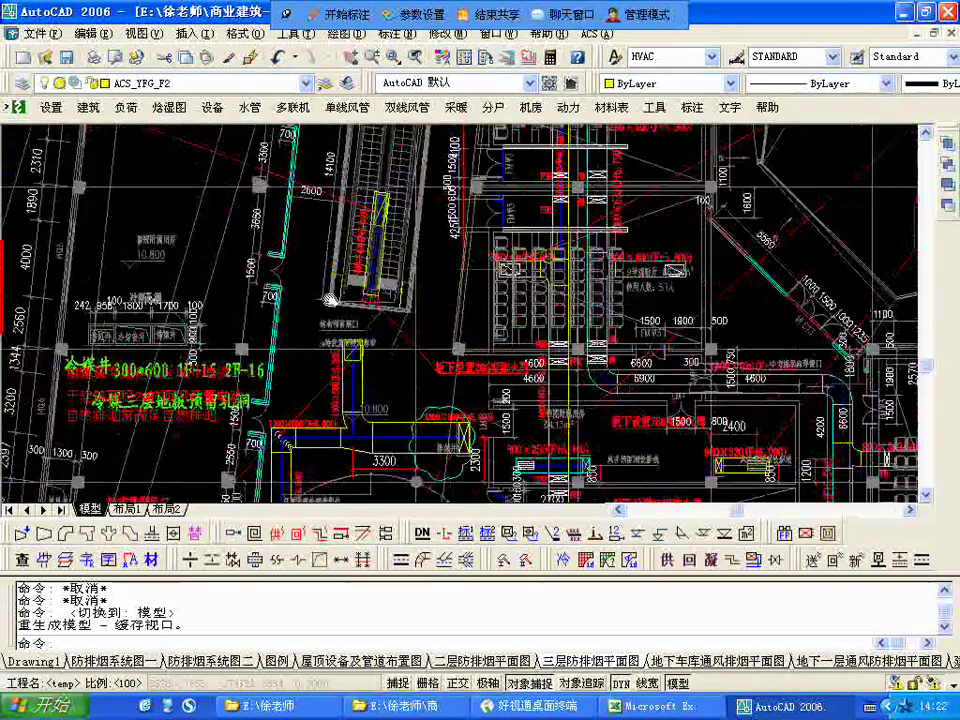
pyautogui.moveTo(270, 236); pyautogui.dragTo(311, 364, button='middle')
pyautogui.scroll(-5, 462, 416)
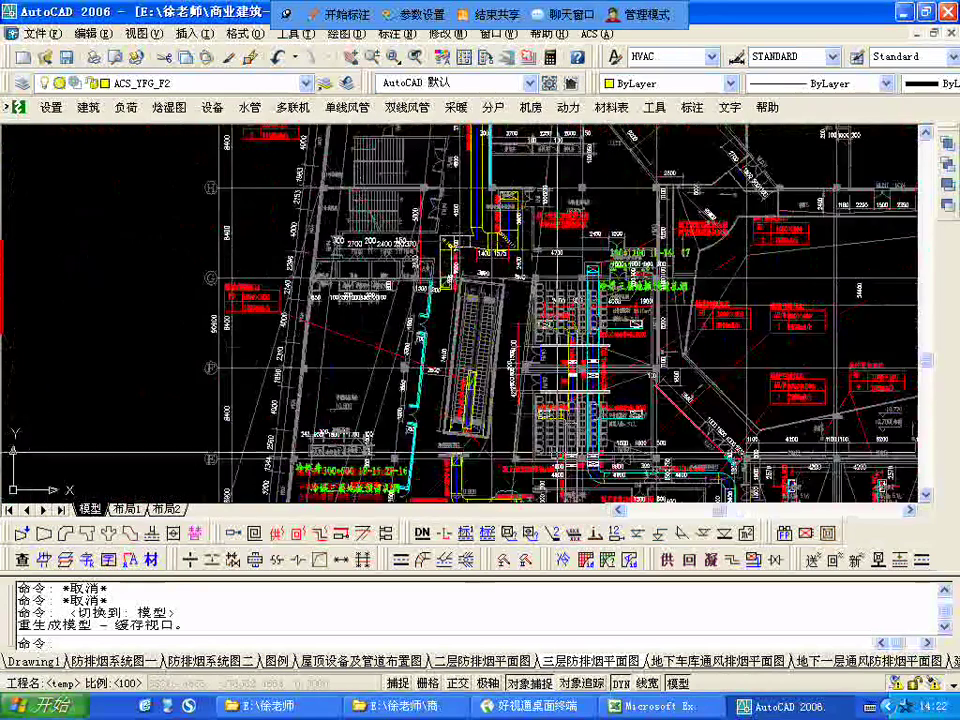
pyautogui.scroll(5, 328, 328)
pyautogui.moveTo(421, 480); pyautogui.dragTo(369, 324, button='middle')
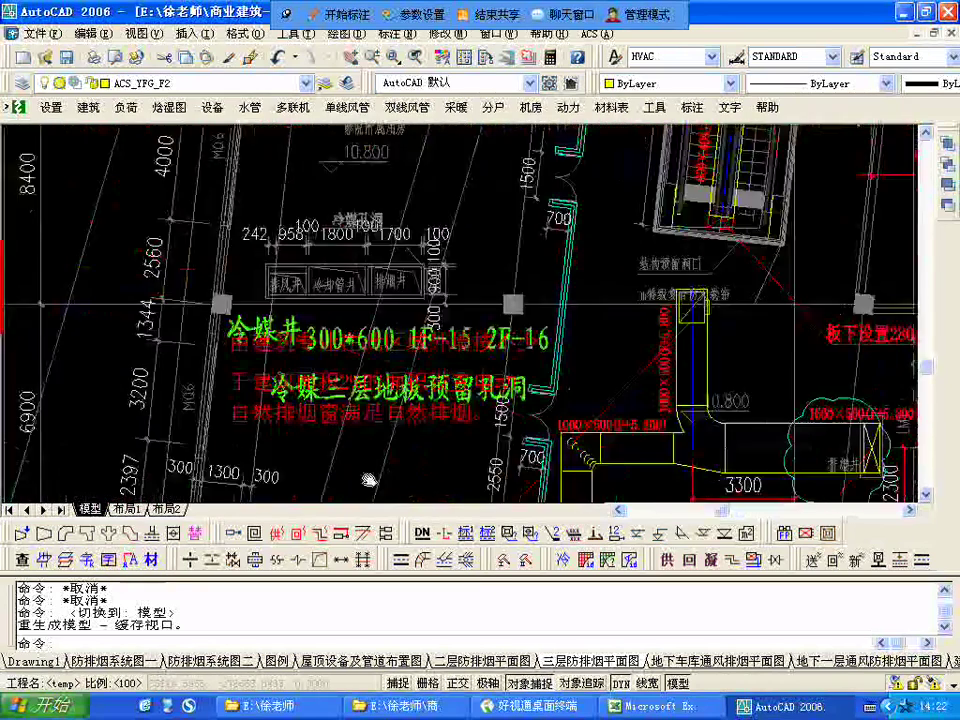
pyautogui.moveTo(369, 482)
pyautogui.mouseDown(button='middle')
pyautogui.moveTo(348, 323)
pyautogui.moveTo(341, 373)
pyautogui.mouseUp(button='middle')
pyautogui.scroll(3, 341, 372)
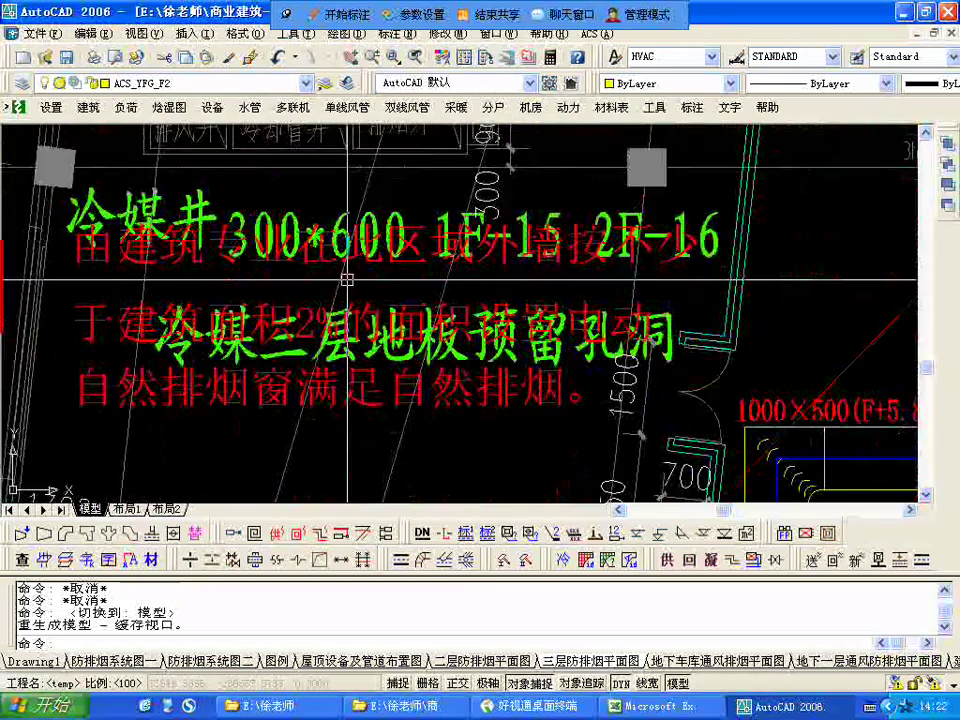
# Inspect the 影院附属用房 between the MQ6 exterior wall and the cyan inner wall, from the shafts near axis E to axis G.
pyautogui.moveTo(335, 416); pyautogui.dragTo(493, 354, button='middle')
pyautogui.scroll(-2, 493, 354)
pyautogui.moveTo(367, 351); pyautogui.dragTo(344, 227, button='middle')
pyautogui.moveTo(480, 332); pyautogui.dragTo(441, 550, button='middle')
pyautogui.scroll(3, 438, 277)
pyautogui.moveTo(438, 277)
pyautogui.mouseDown(button='middle')
pyautogui.moveTo(394, 420)
pyautogui.moveTo(394, 452)
pyautogui.mouseUp(button='middle')
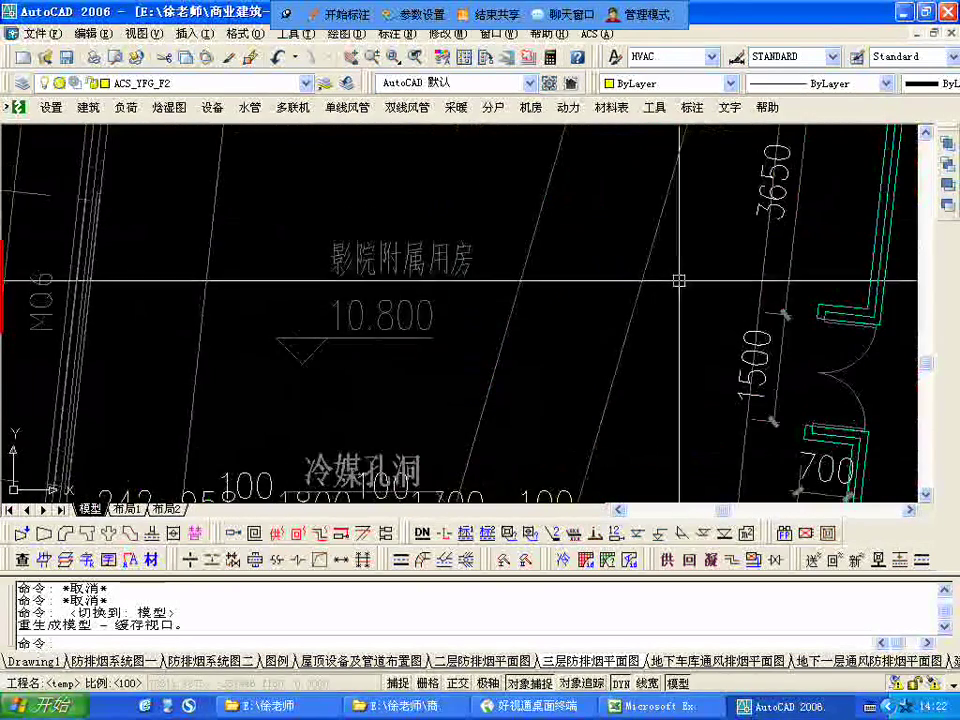
pyautogui.scroll(-2, 575, 304)
pyautogui.scroll(-1, 579, 318)
pyautogui.moveTo(657, 219); pyautogui.dragTo(600, 398, button='middle')
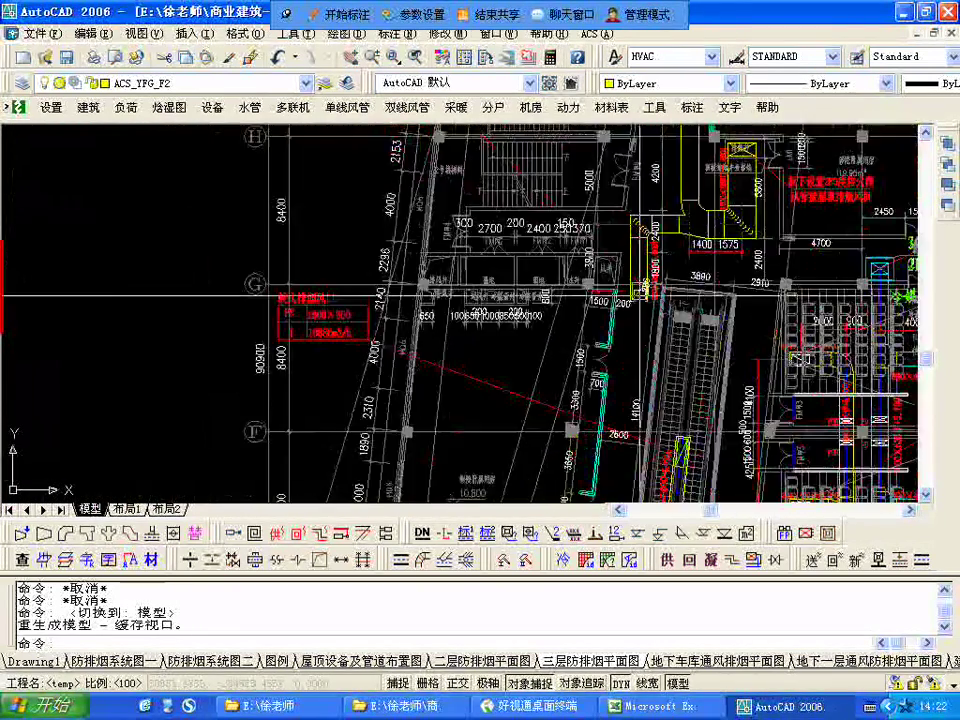
pyautogui.moveTo(388, 413); pyautogui.dragTo(382, 336, button='middle')
pyautogui.scroll(3, 455, 405)
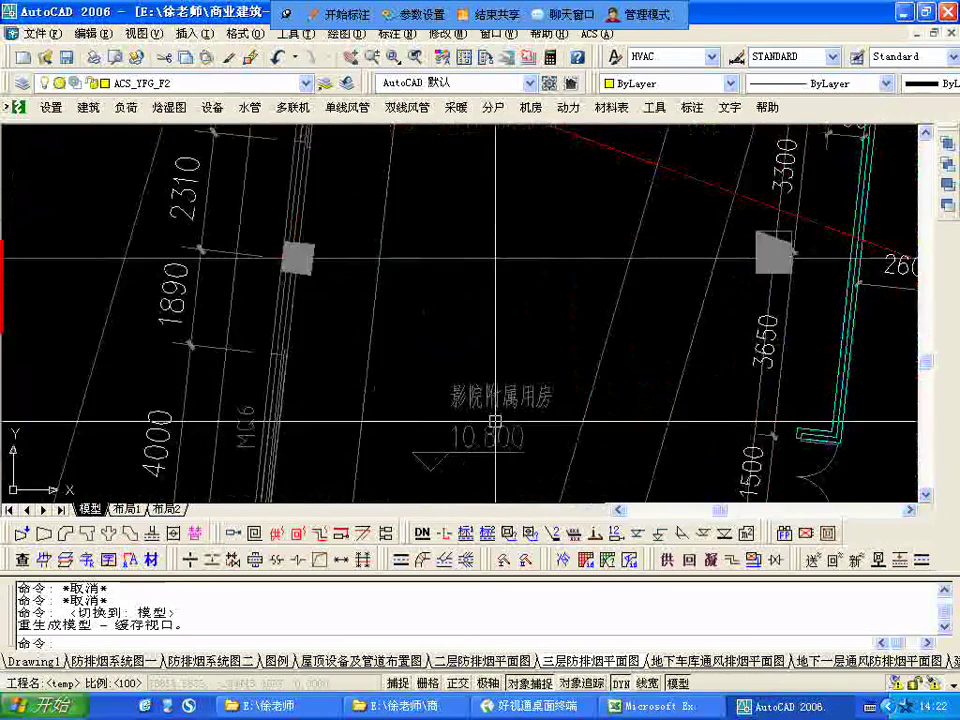
pyautogui.moveTo(496, 432); pyautogui.dragTo(447, 332, button='middle')
pyautogui.scroll(-2, 447, 332)
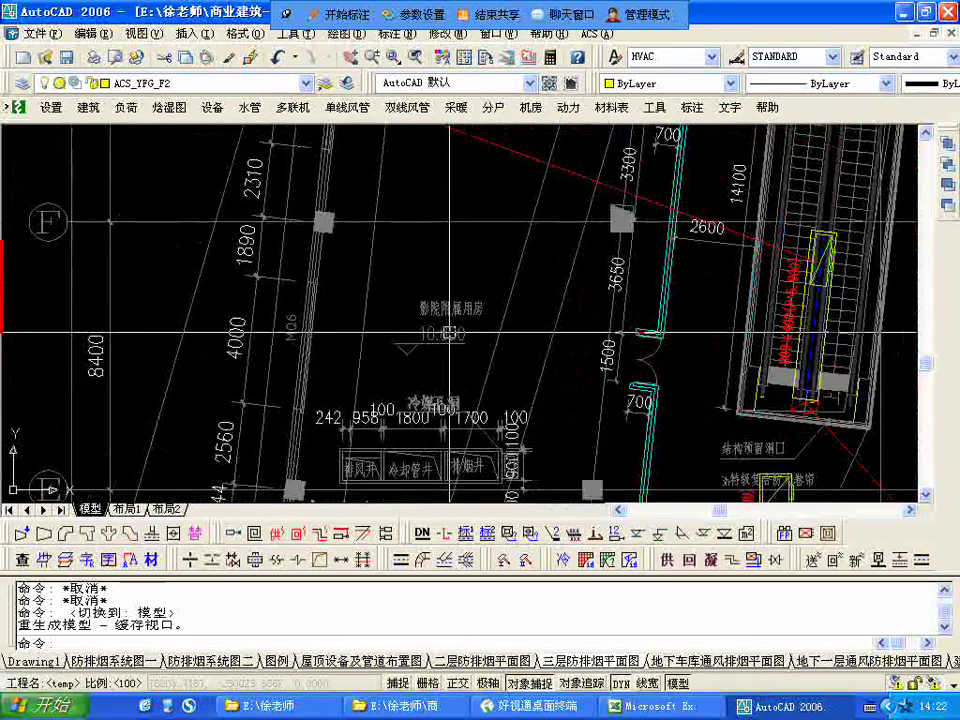
# Follow the exterior wall from the 影院附属用房 along the angled facade below the circular skylight to elevators DT-5 and DT-6.
pyautogui.scroll(-4, 450, 332)
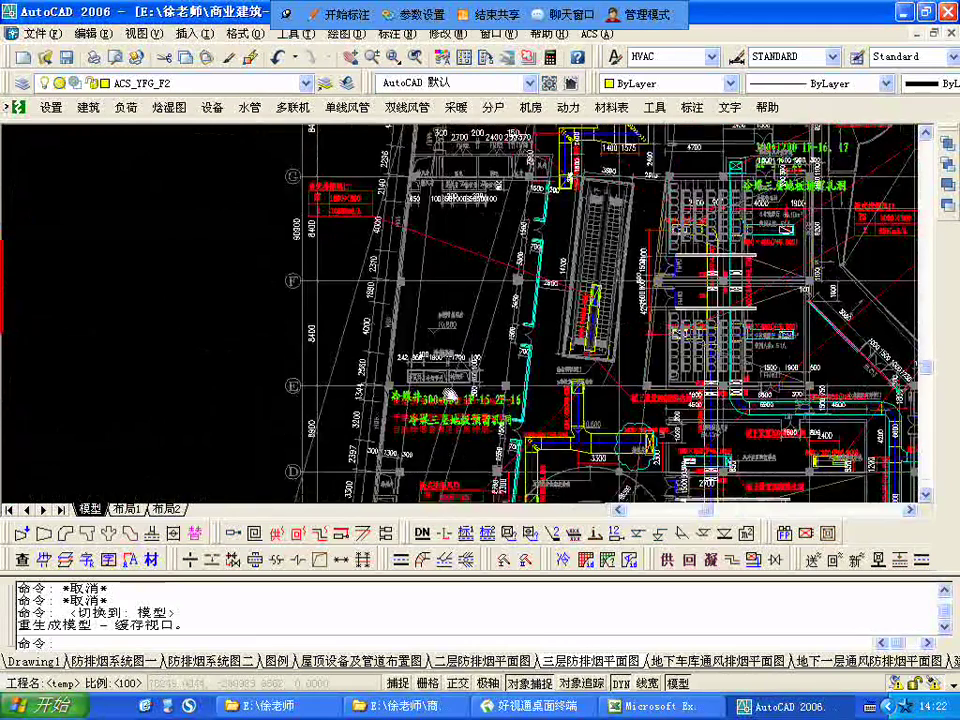
pyautogui.moveTo(448, 393); pyautogui.dragTo(430, 207, button='middle')
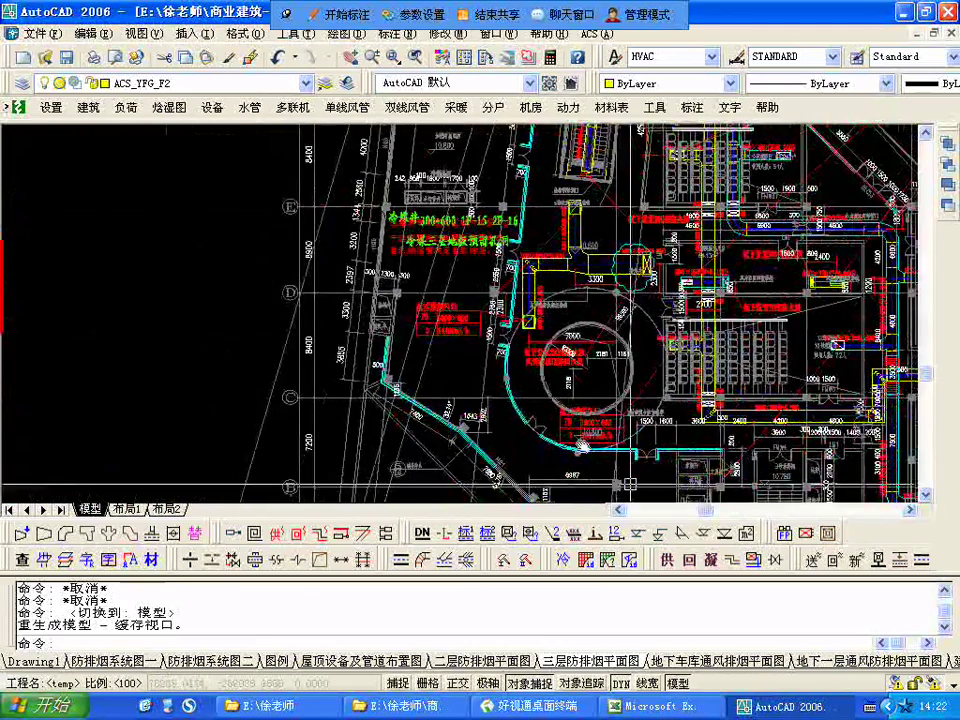
pyautogui.moveTo(582, 446); pyautogui.dragTo(450, 360, button='middle')
pyautogui.moveTo(517, 450); pyautogui.dragTo(574, 434, button='middle')
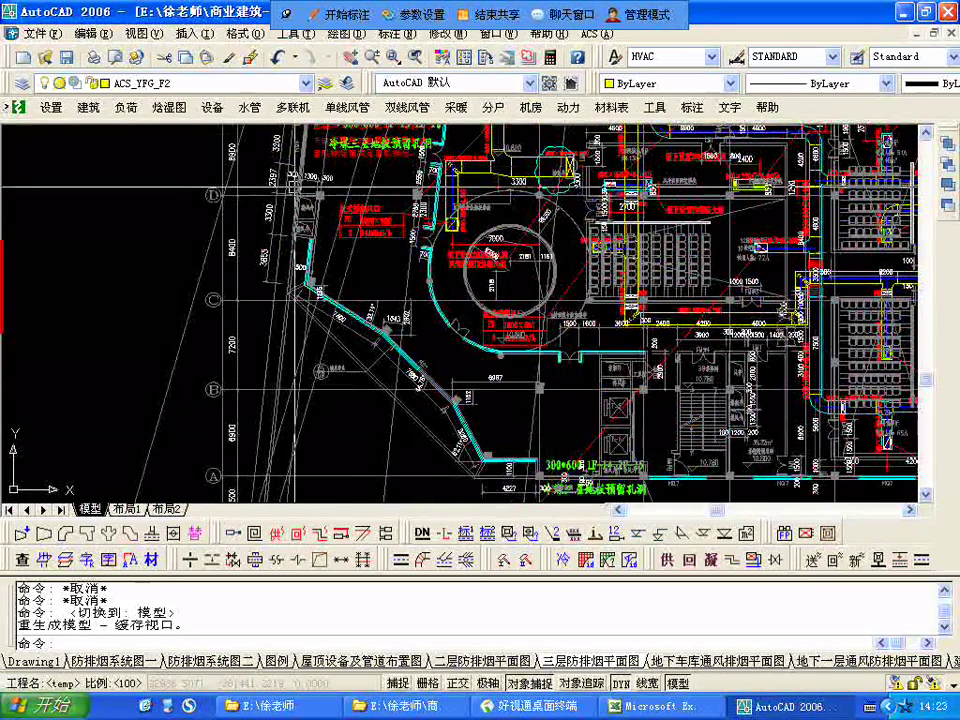
pyautogui.moveTo(340, 185); pyautogui.dragTo(373, 383, button='middle')
pyautogui.scroll(3, 373, 383)
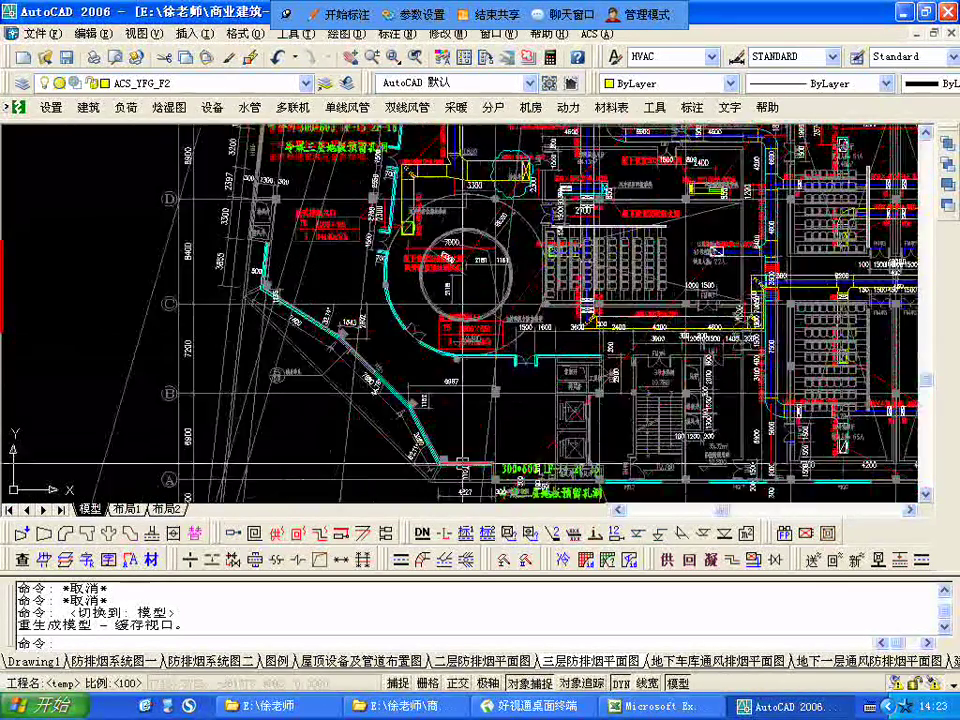
pyautogui.scroll(3, 373, 383)
pyautogui.scroll(1, 553, 479)
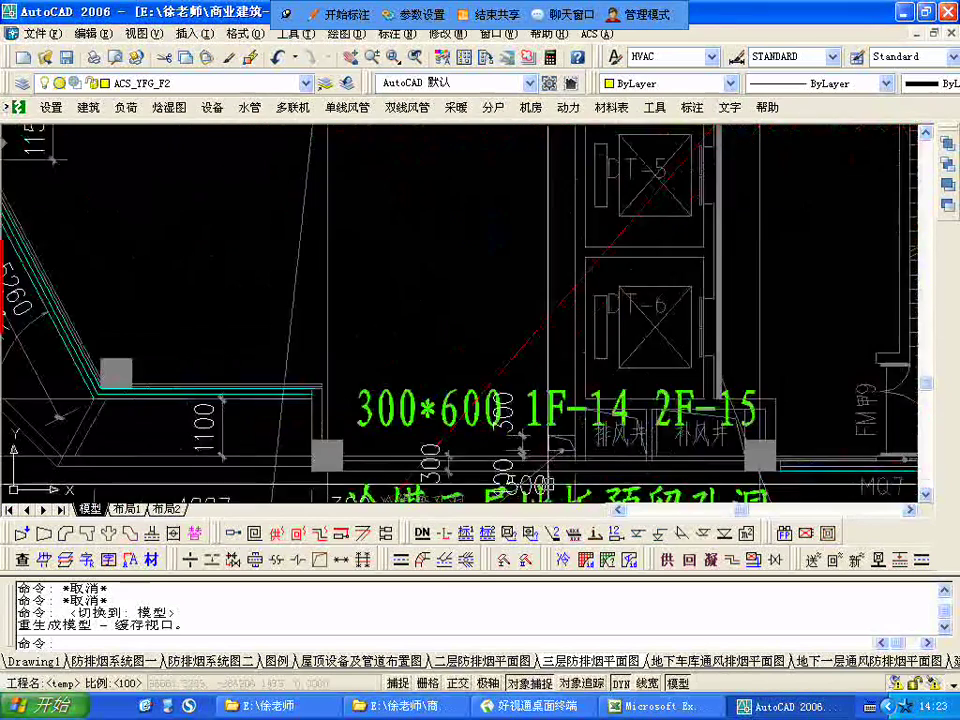
pyautogui.moveTo(543, 478); pyautogui.dragTo(816, 565, button='middle')
# Inspect the MQ6 exterior wall beside the natural smoke exhaust note and the 排风井 shafts between axes C and D.
pyautogui.scroll(-3, 737, 484)
pyautogui.moveTo(357, 135); pyautogui.dragTo(435, 472, button='middle')
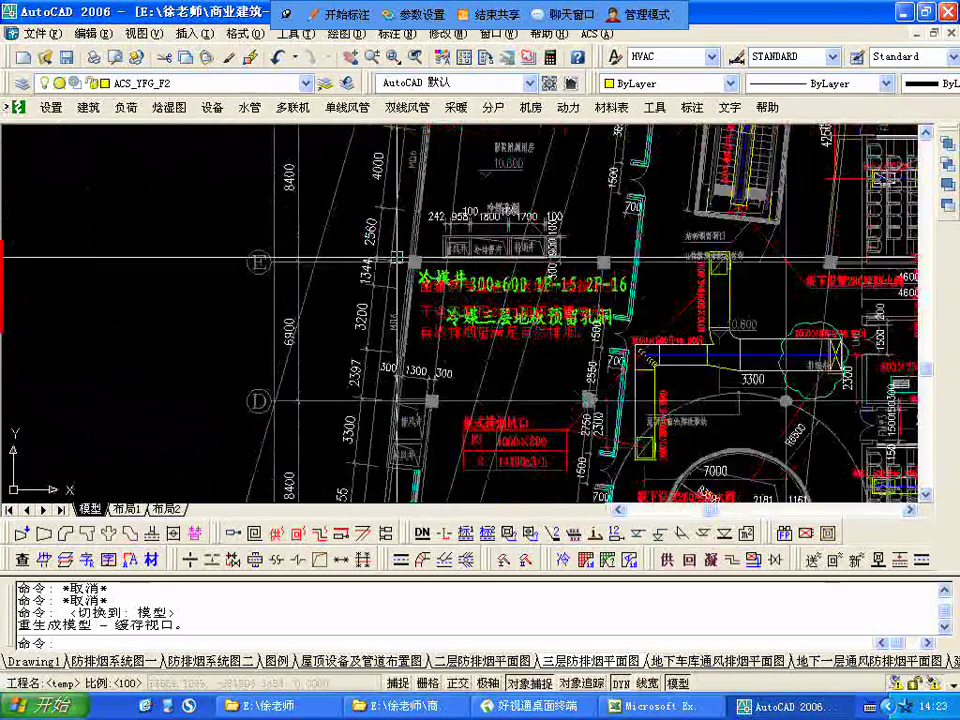
pyautogui.scroll(5, 399, 321)
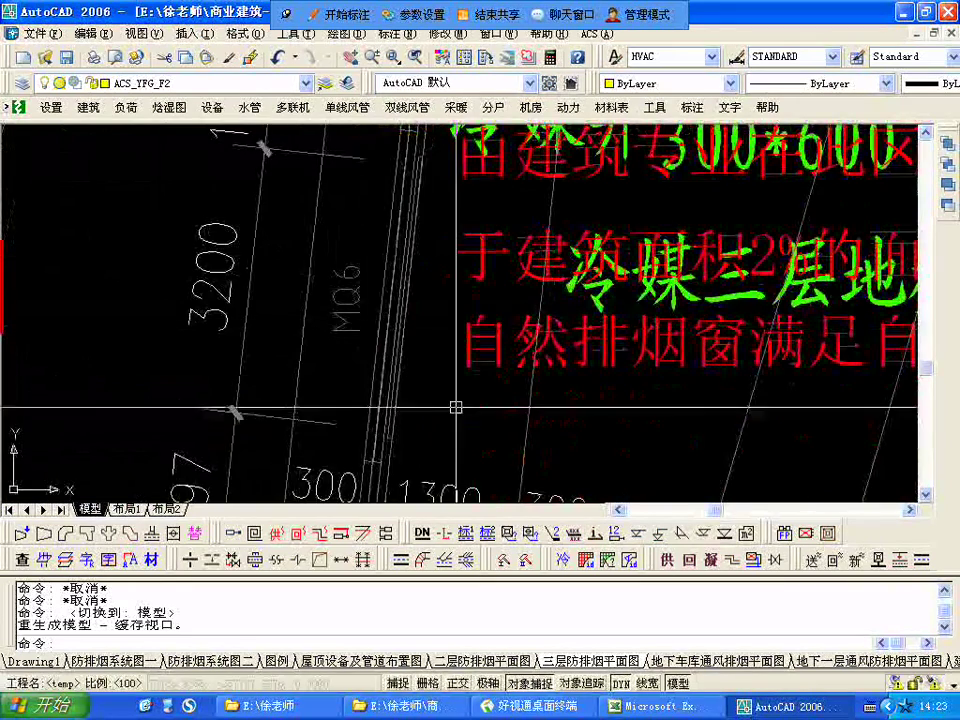
pyautogui.scroll(-4, 399, 321)
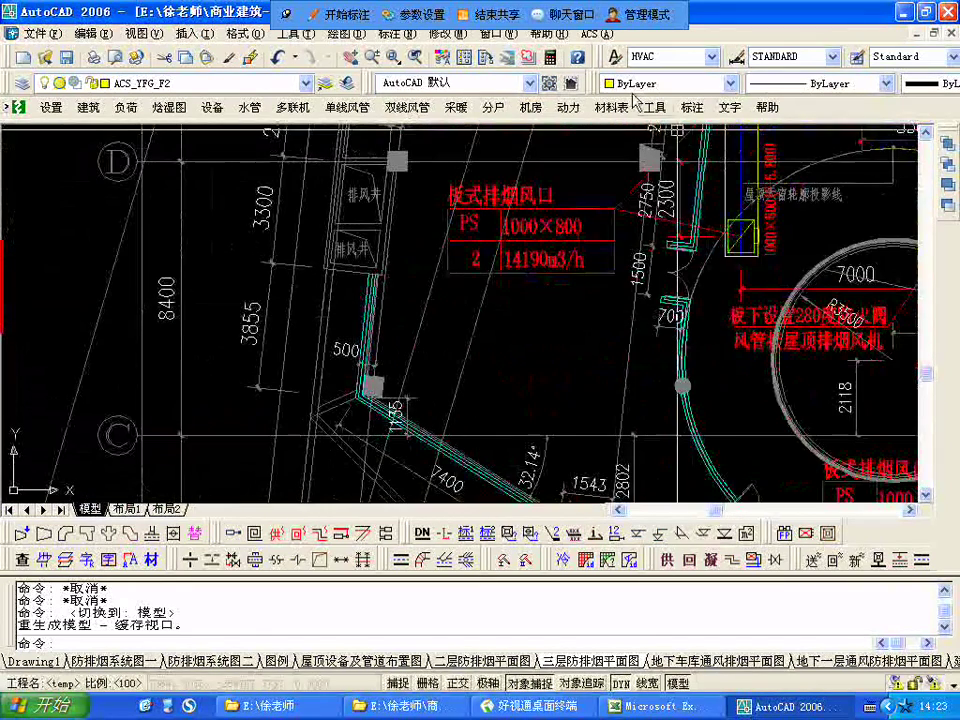
# Switch to the open architectural drawing 建筑平面，总图_t3.dwg.
pyautogui.click(490, 33)
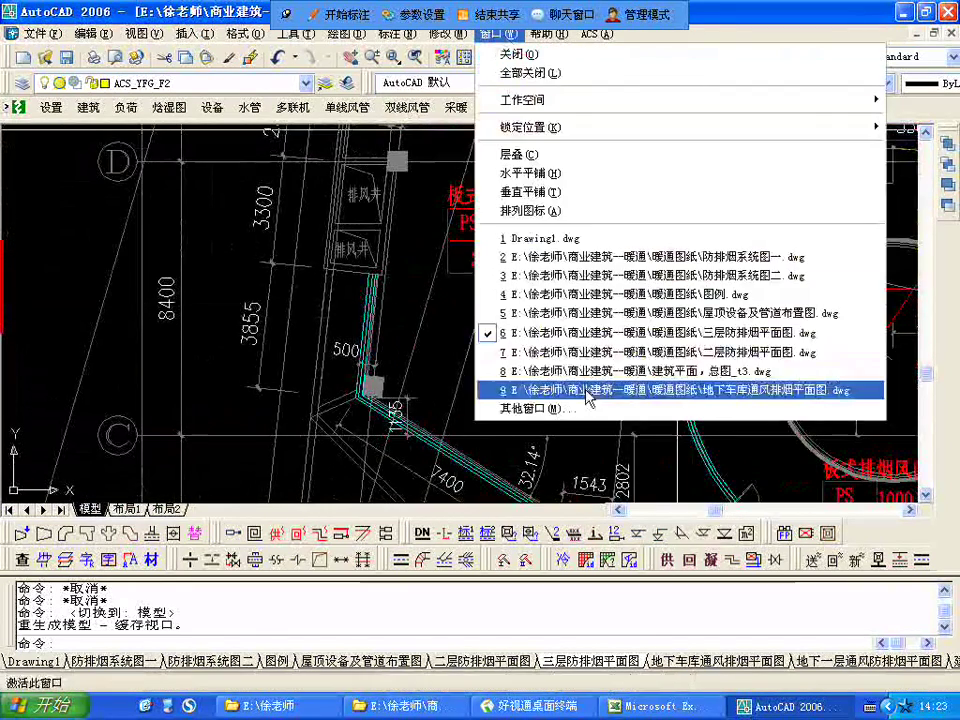
pyautogui.click(583, 370)
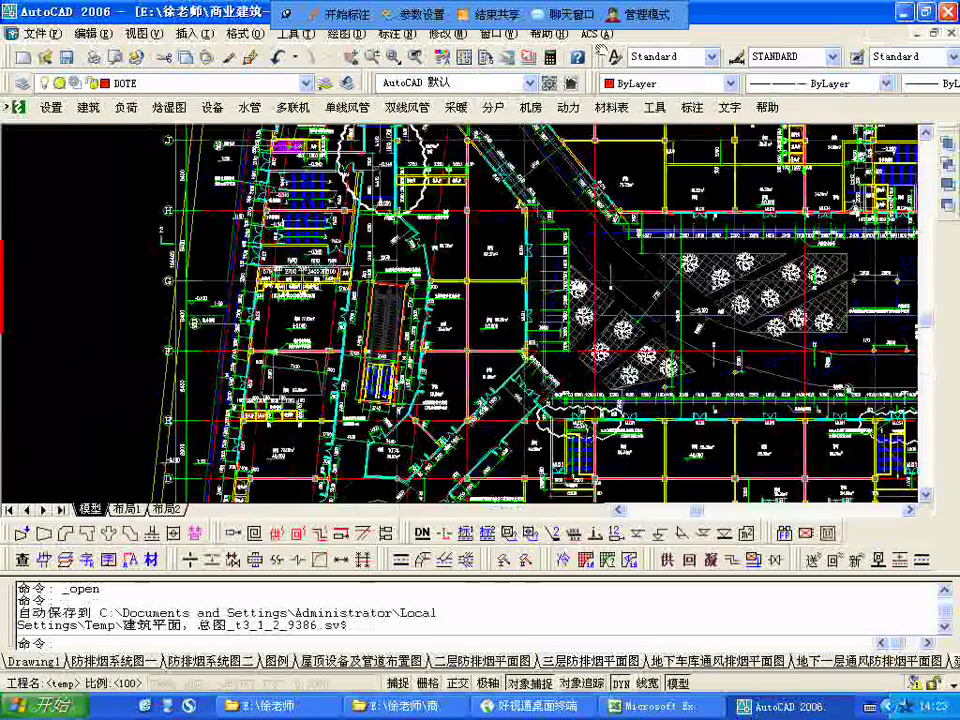
# Locate the cinema floor plan and inspect the MQ6 exterior wall and the shafts between axes F and G.
pyautogui.scroll(-4, 404, 222)
pyautogui.scroll(3, 404, 222)
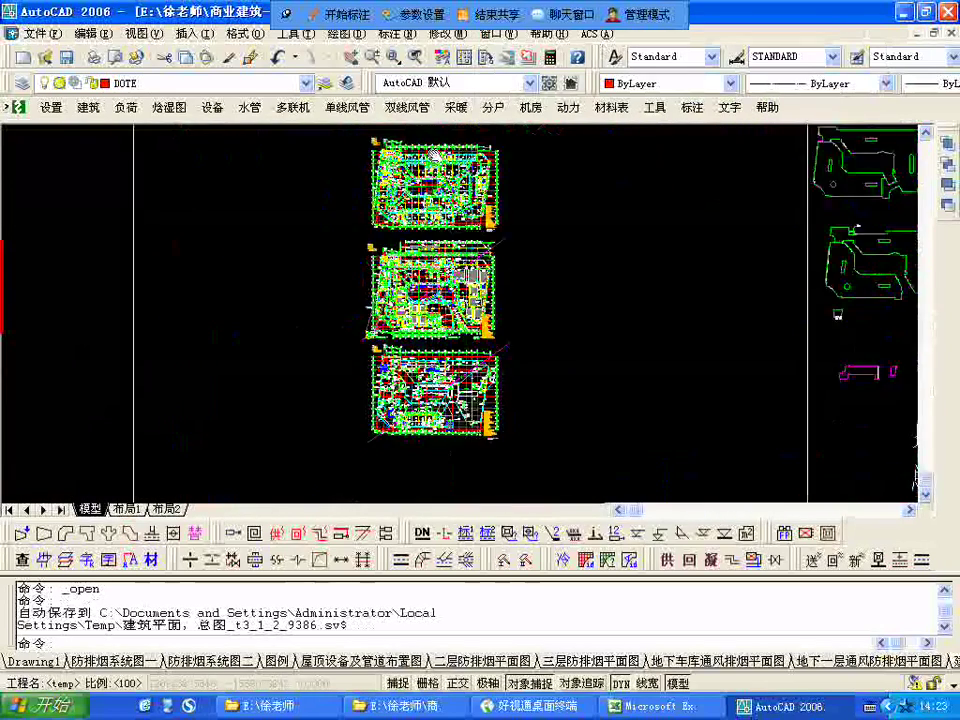
pyautogui.scroll(4, 407, 234)
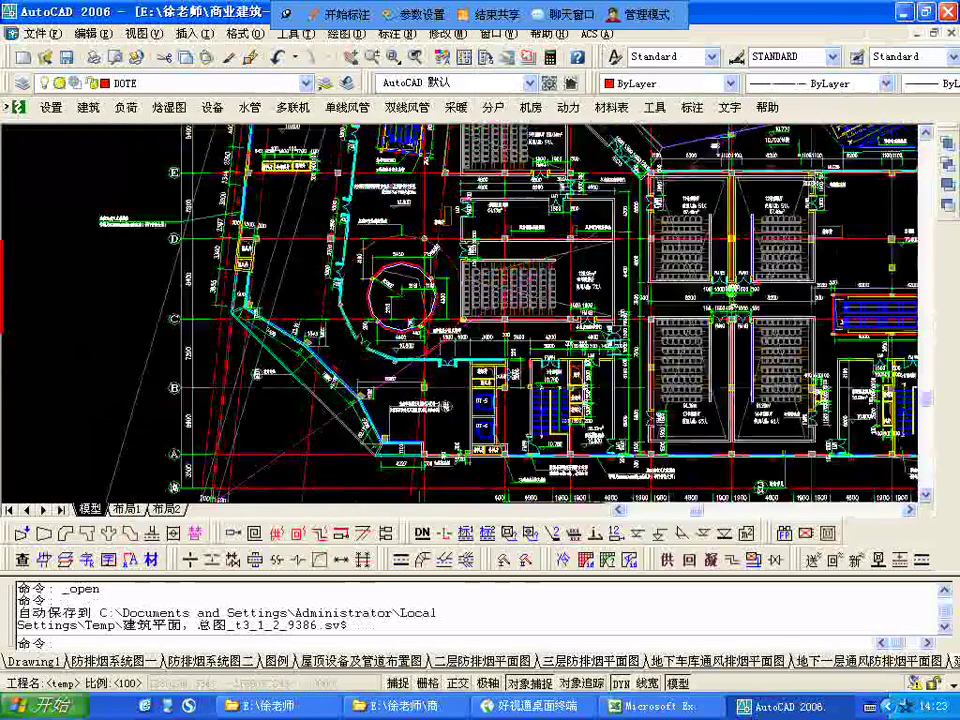
pyautogui.scroll(6, 270, 289)
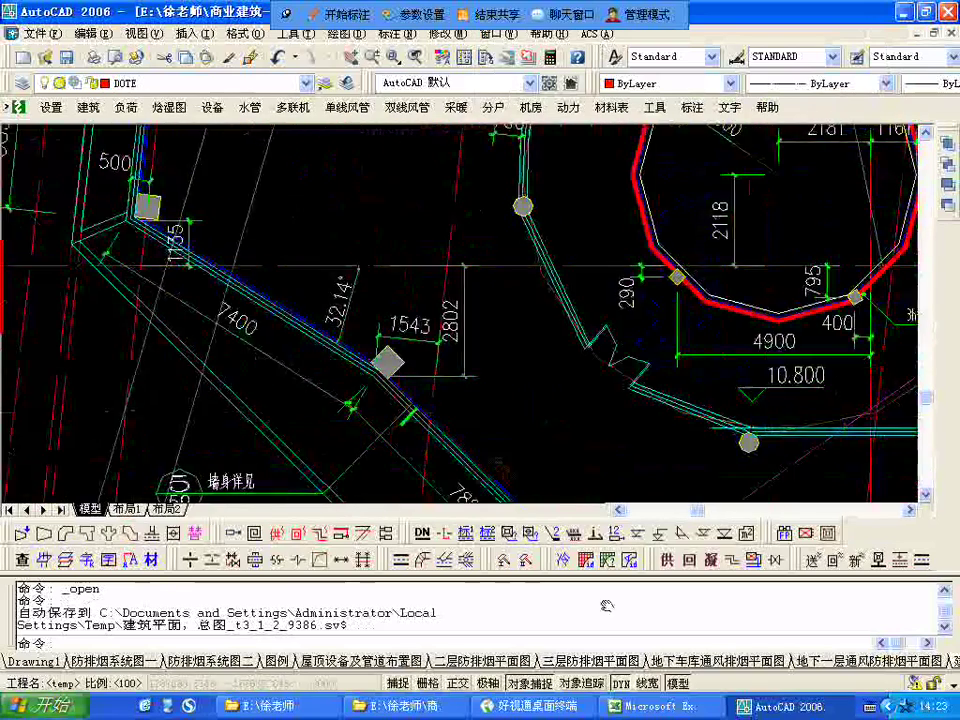
pyautogui.moveTo(270, 289)
pyautogui.mouseDown(button='middle')
pyautogui.moveTo(242, 360)
pyautogui.moveTo(366, 281)
pyautogui.moveTo(354, 377)
pyautogui.moveTo(379, 258)
pyautogui.mouseUp(button='middle')
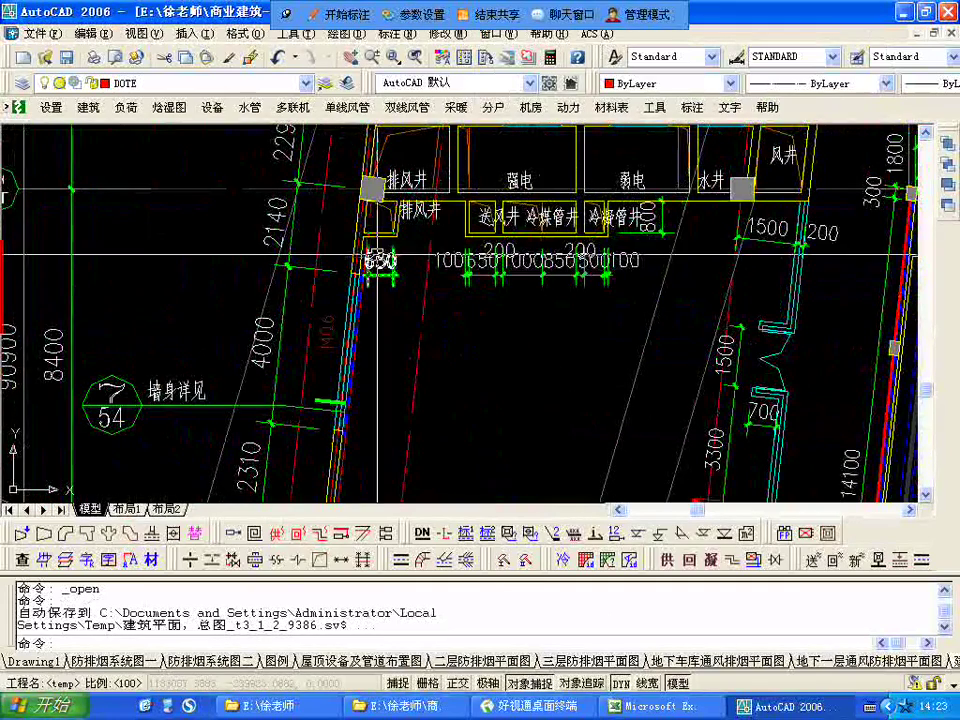
pyautogui.scroll(-1, 355, 257)
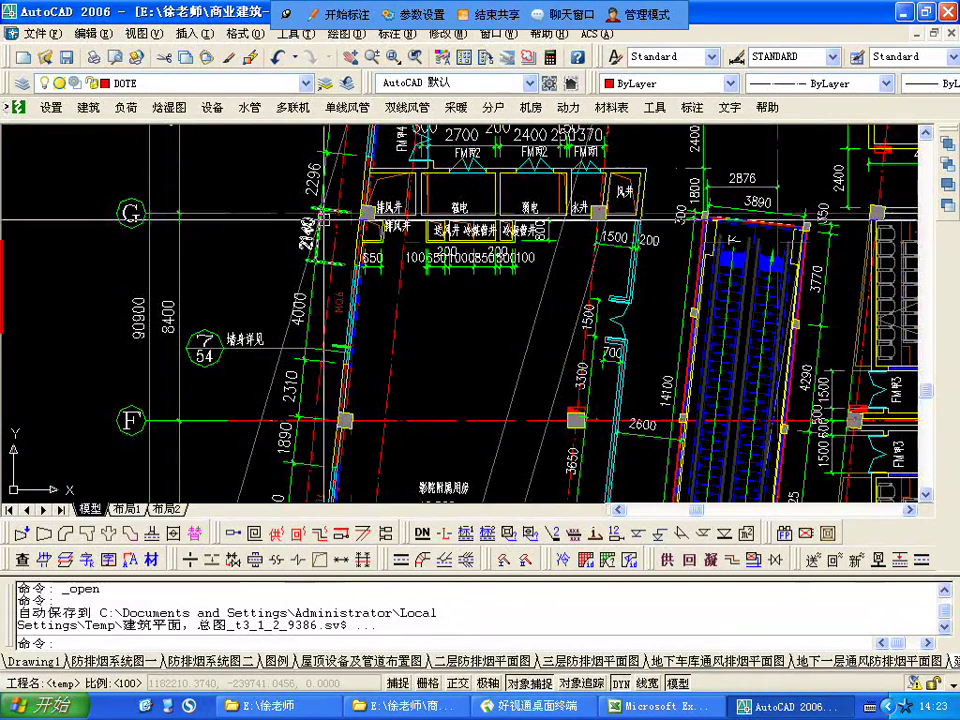
pyautogui.scroll(-4, 372, 258)
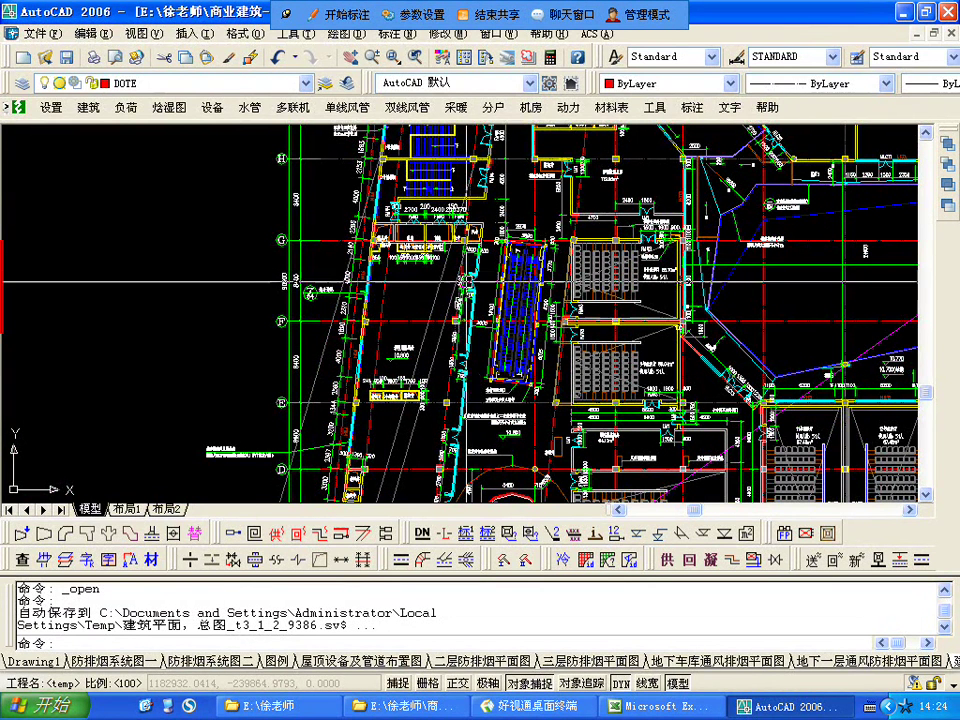
# Examine the 影院附属用房 strip and adjoining escalator corridor from the circular skylight up to the staircases near axis J.
pyautogui.moveTo(430, 346); pyautogui.dragTo(407, 244, button='middle')
pyautogui.moveTo(415, 470); pyautogui.dragTo(386, 420, button='middle')
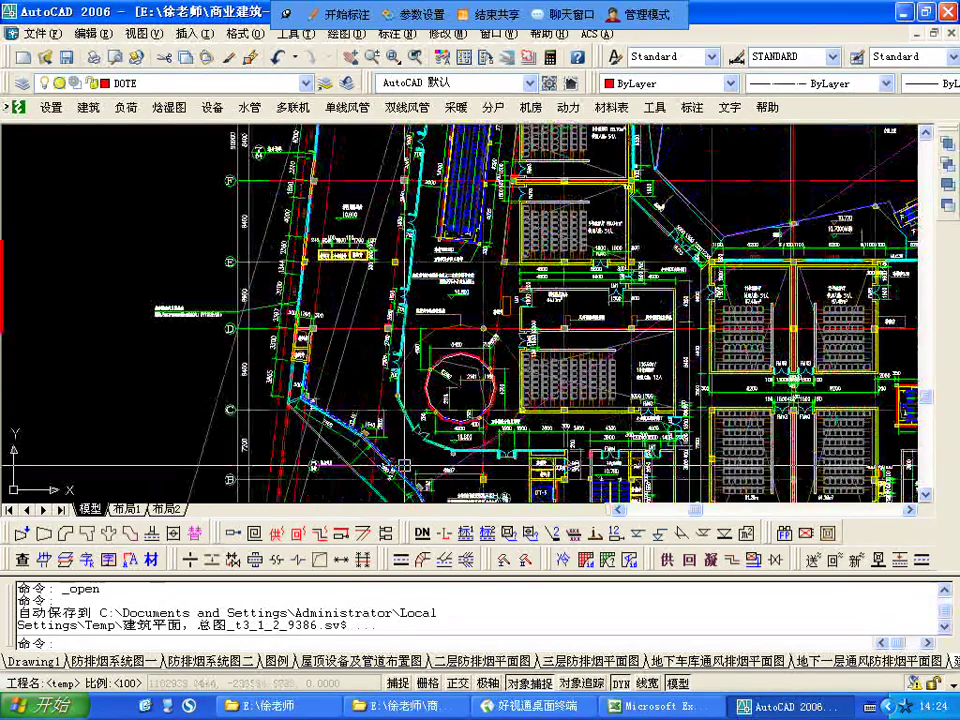
pyautogui.moveTo(404, 465); pyautogui.dragTo(399, 470, button='middle')
pyautogui.moveTo(379, 186); pyautogui.dragTo(383, 427, button='middle')
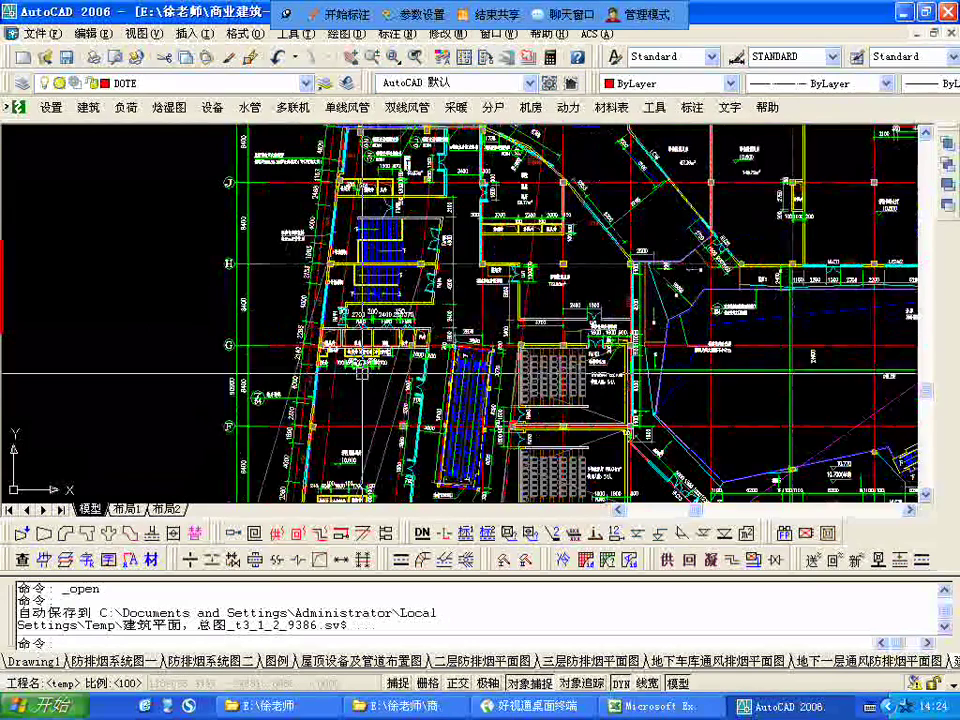
pyautogui.moveTo(438, 413); pyautogui.dragTo(378, 403, button='middle')
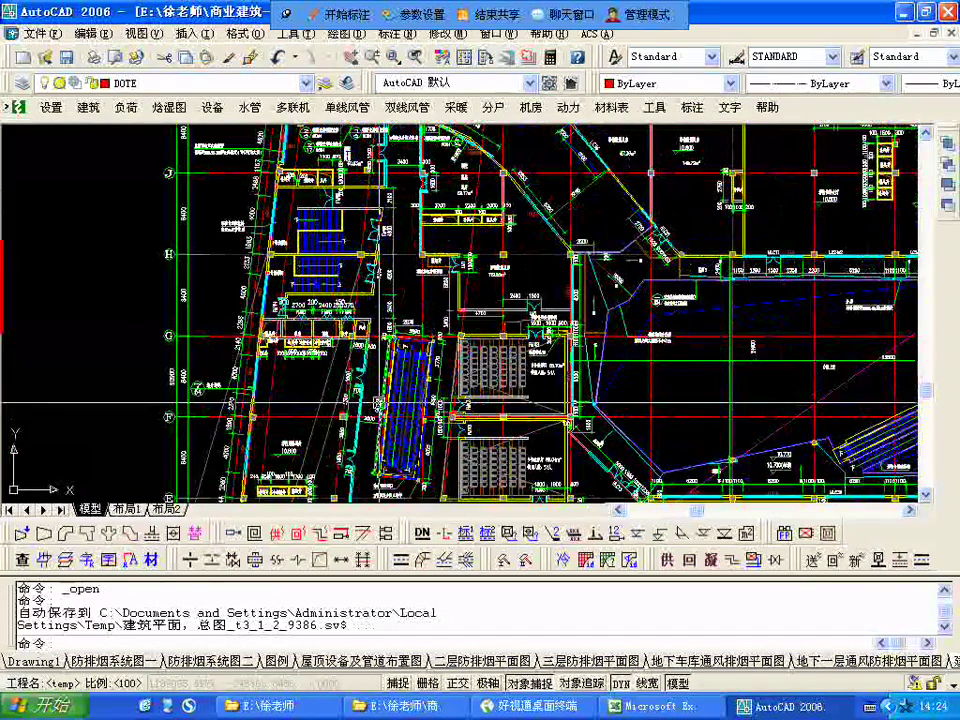
pyautogui.moveTo(424, 432); pyautogui.dragTo(380, 254, button='middle')
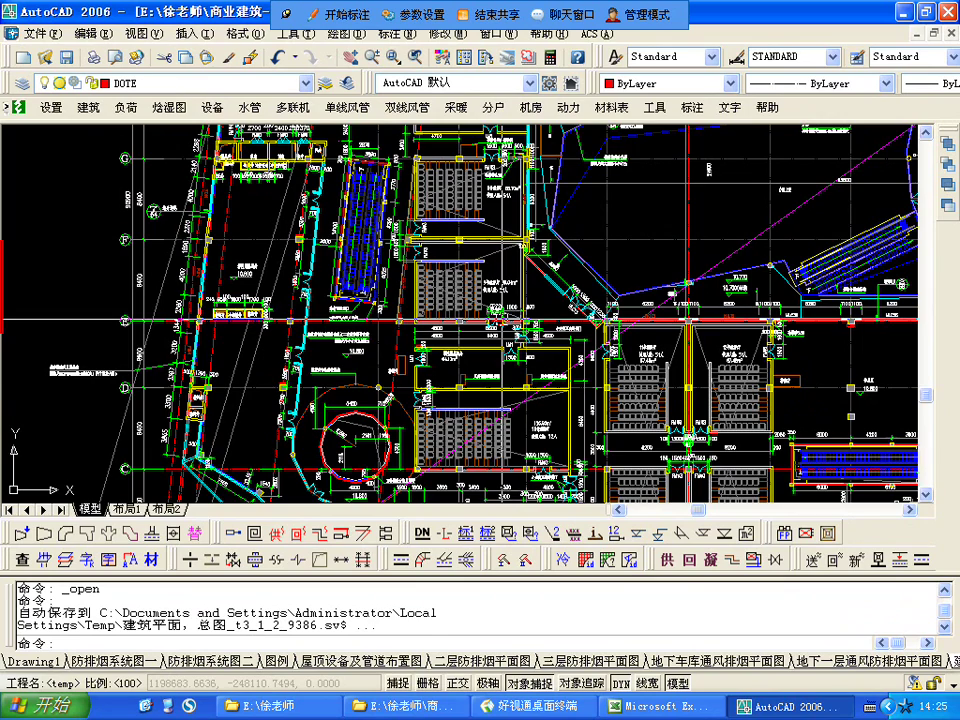
# Inspect the 屋顶天窗轮廓投影线 outline above the circular opening and the 排烟井 beside it.
pyautogui.click(424, 397)
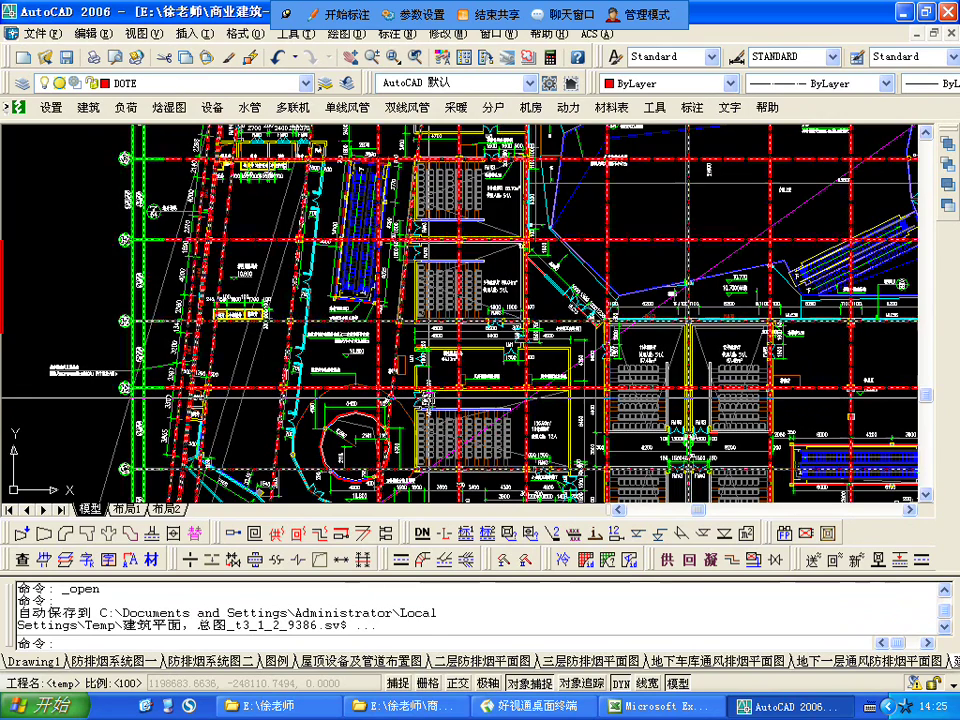
pyautogui.scroll(-1, 424, 398)
pyautogui.moveTo(424, 398); pyautogui.dragTo(534, 291, button='middle')
pyautogui.scroll(5, 498, 262)
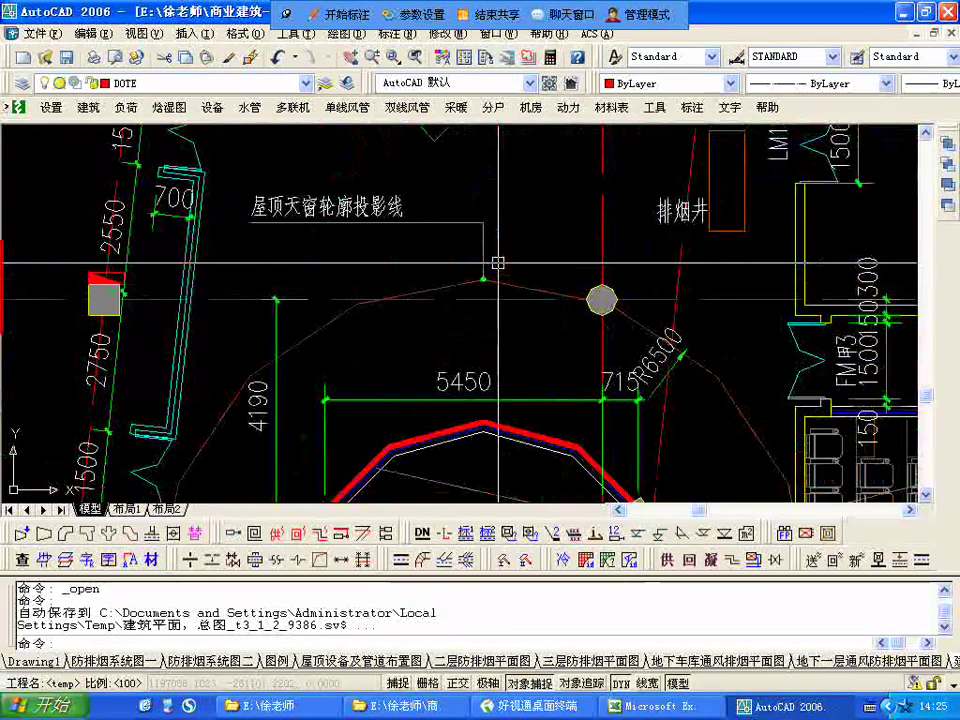
pyautogui.scroll(-4, 498, 262)
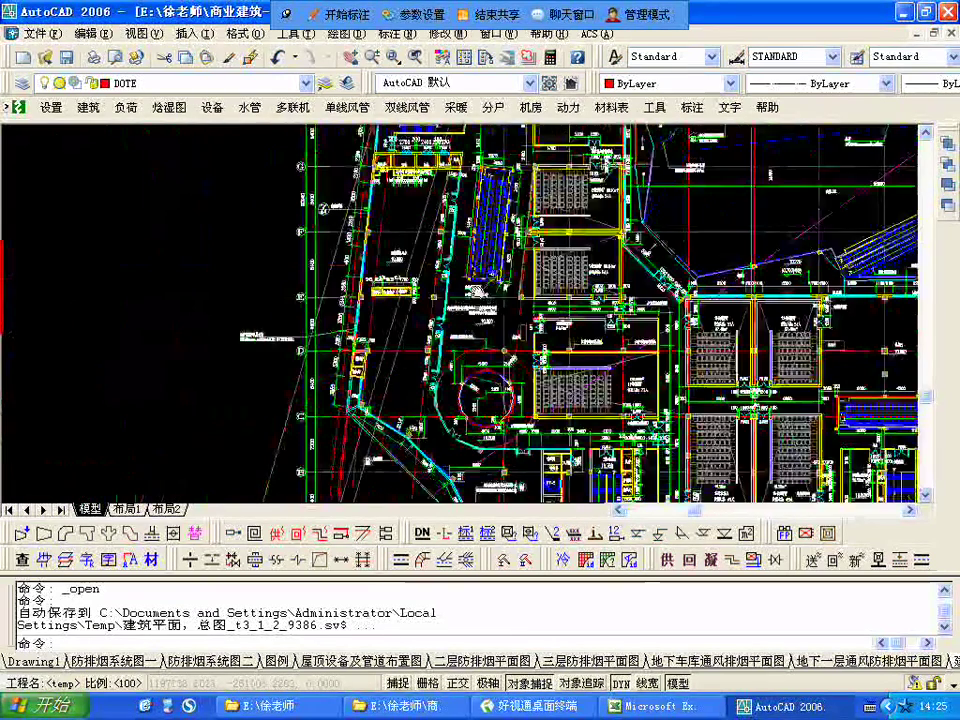
# Start a polyline along the 3h特级复合防火卷帘 across the 3400 mm corridor above axis J, ending at the opposite wall.
pyautogui.moveTo(476, 291); pyautogui.dragTo(457, 340, button='middle')
pyautogui.scroll(2, 450, 156)
pyautogui.moveTo(448, 155); pyautogui.dragTo(451, 298, button='middle')
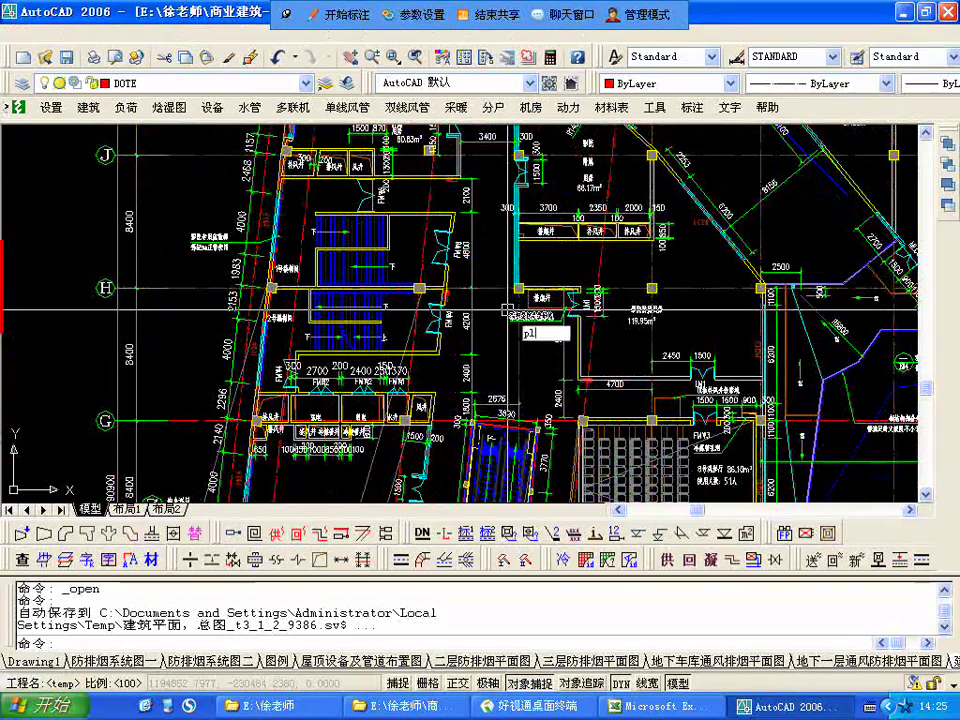
pyautogui.write('pl')
pyautogui.press('Return')
pyautogui.scroll(4, 385, 188)
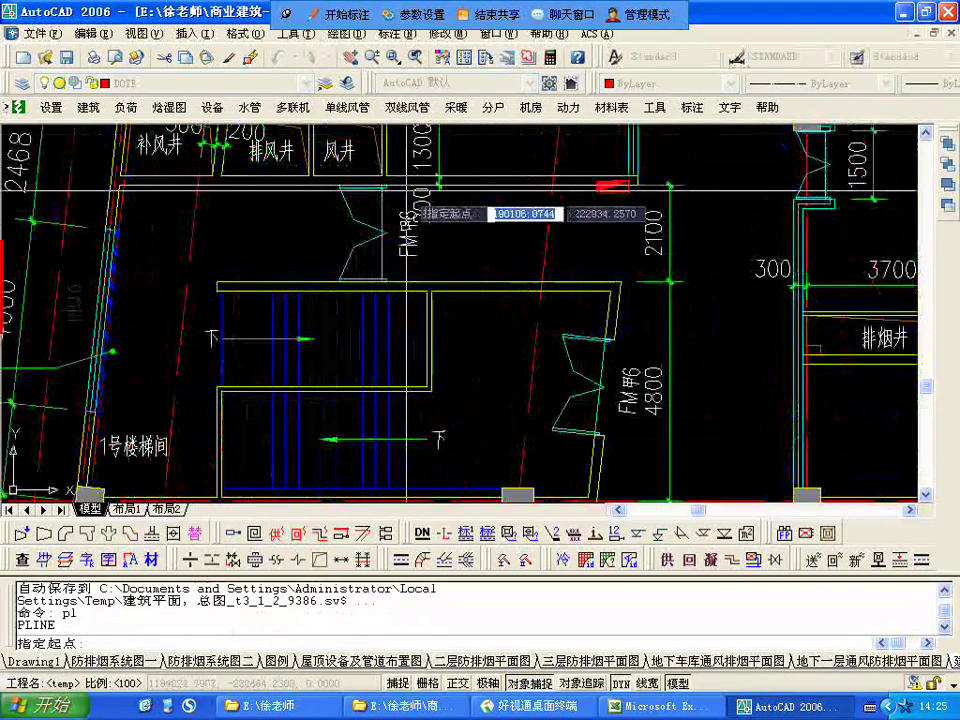
pyautogui.scroll(-4, 410, 188)
pyautogui.scroll(5, 600, 200)
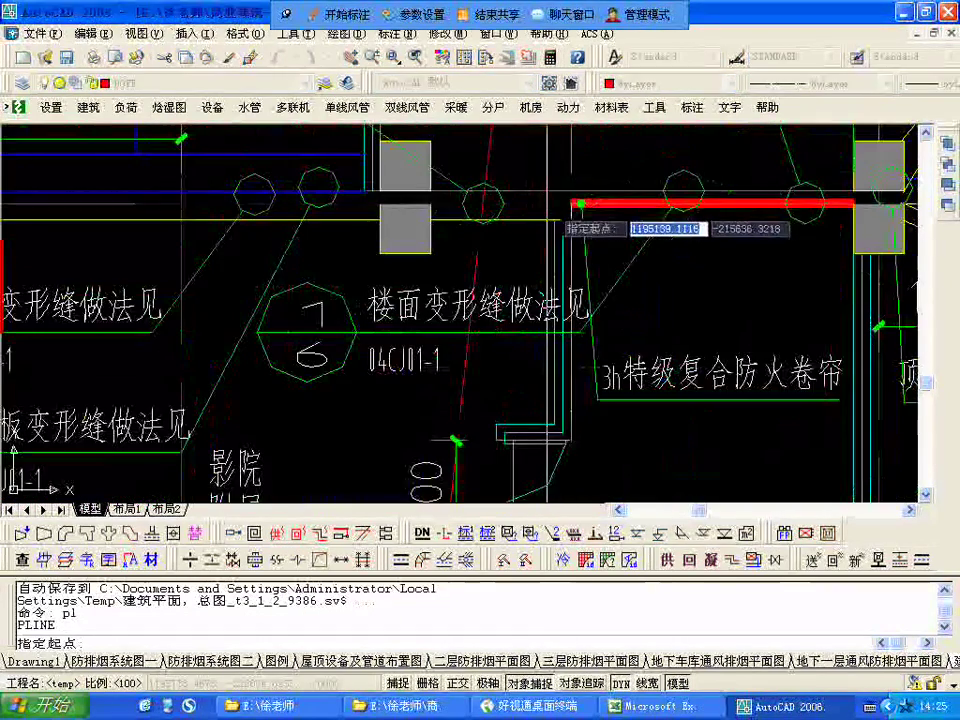
pyautogui.click(580, 204)
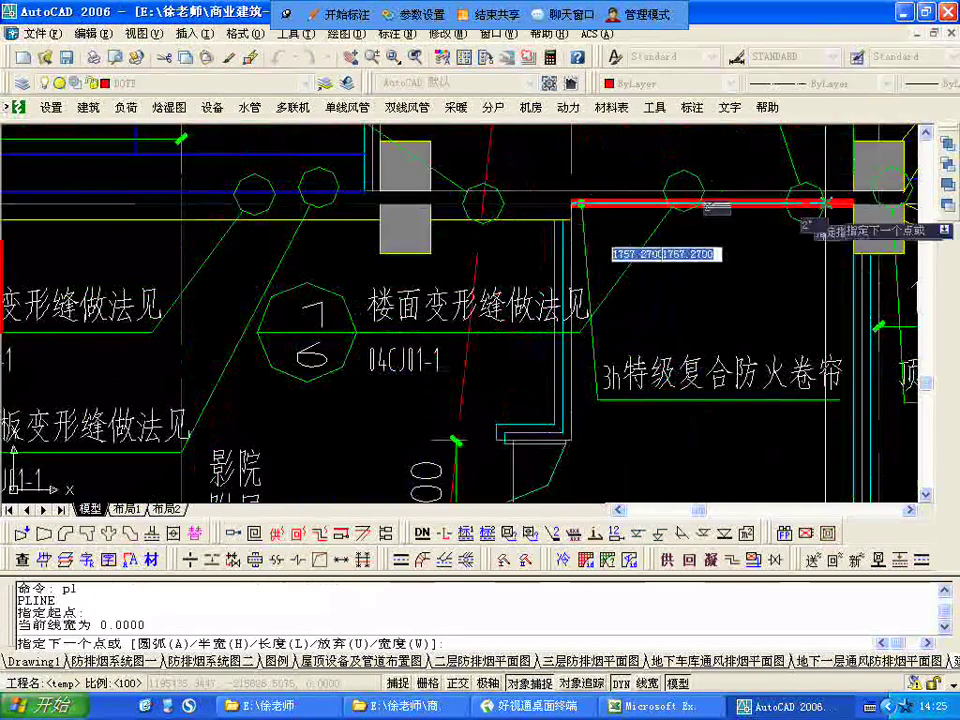
pyautogui.moveTo(838, 205); pyautogui.dragTo(628, 205, button='middle')
pyautogui.click(642, 204)
pyautogui.moveTo(645, 300); pyautogui.dragTo(648, 135, button='middle')
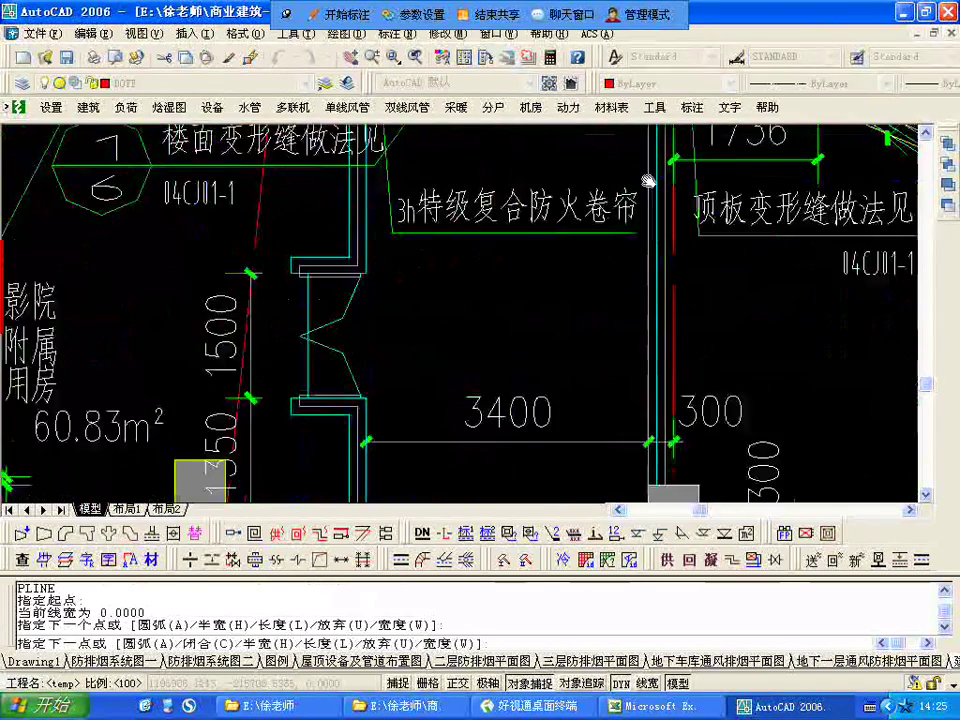
# Continue the polyline down the corridor wall to the column on axis H and along the 排烟井 wall to door LM1.
pyautogui.scroll(-3, 652, 150)
pyautogui.moveTo(643, 376)
pyautogui.mouseDown(button='middle')
pyautogui.moveTo(645, 362)
pyautogui.moveTo(581, 328)
pyautogui.moveTo(559, 464)
pyautogui.mouseUp(button='middle')
pyautogui.moveTo(578, 398)
pyautogui.mouseDown(button='middle')
pyautogui.moveTo(549, 152)
pyautogui.moveTo(525, 139)
pyautogui.mouseUp(button='middle')
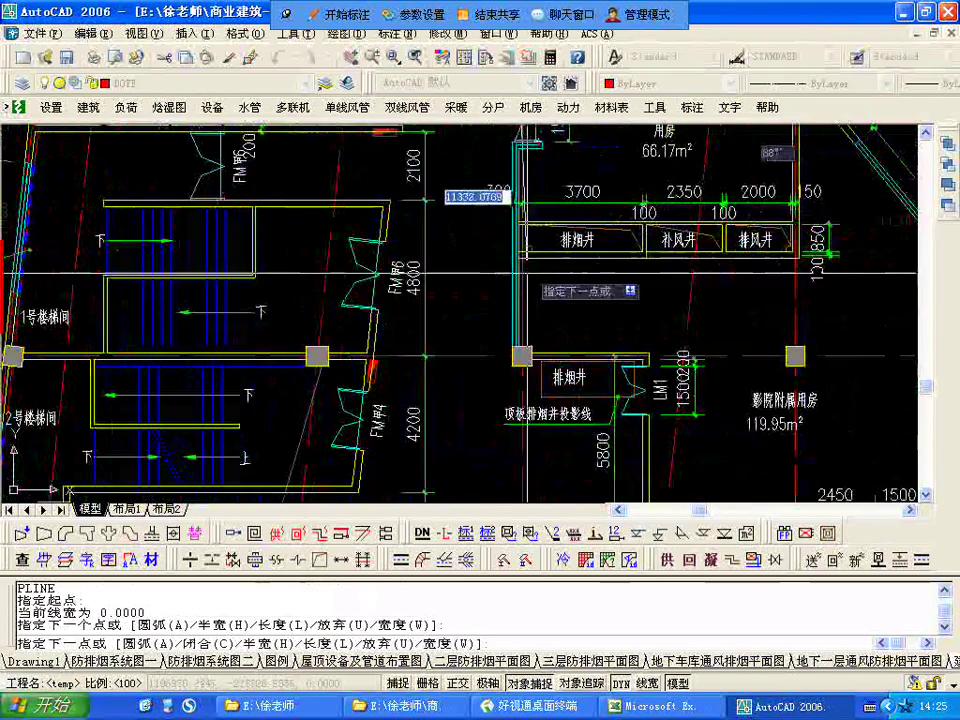
pyautogui.moveTo(523, 281); pyautogui.dragTo(471, 268, button='middle')
pyautogui.scroll(-4, 471, 265)
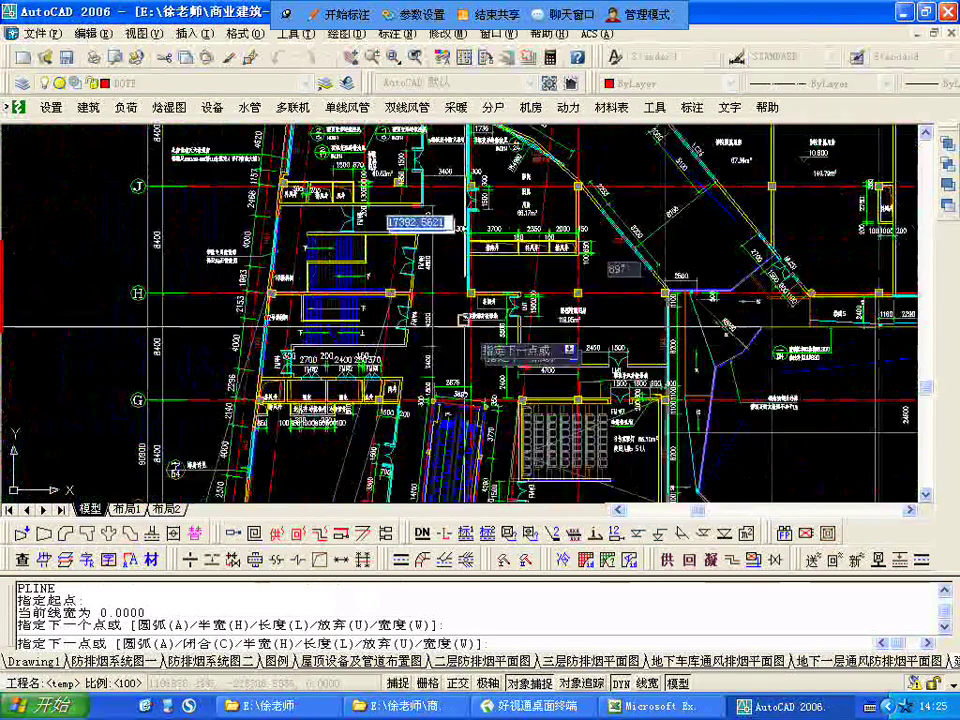
pyautogui.scroll(3, 459, 312)
pyautogui.scroll(2, 466, 286)
pyautogui.click(478, 276)
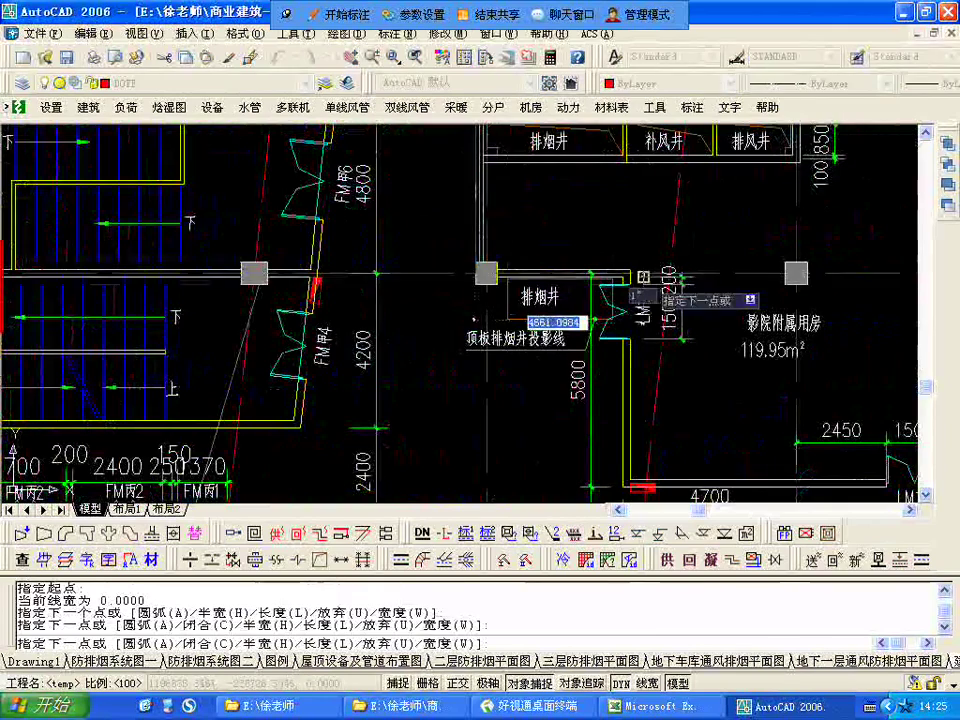
pyautogui.click(630, 277)
# Extend the polyline down the side of the 119.95 m² 影院附属用房 and along its lower wall to curtain wall MQ13.
pyautogui.moveTo(630, 428); pyautogui.dragTo(585, 284, button='middle')
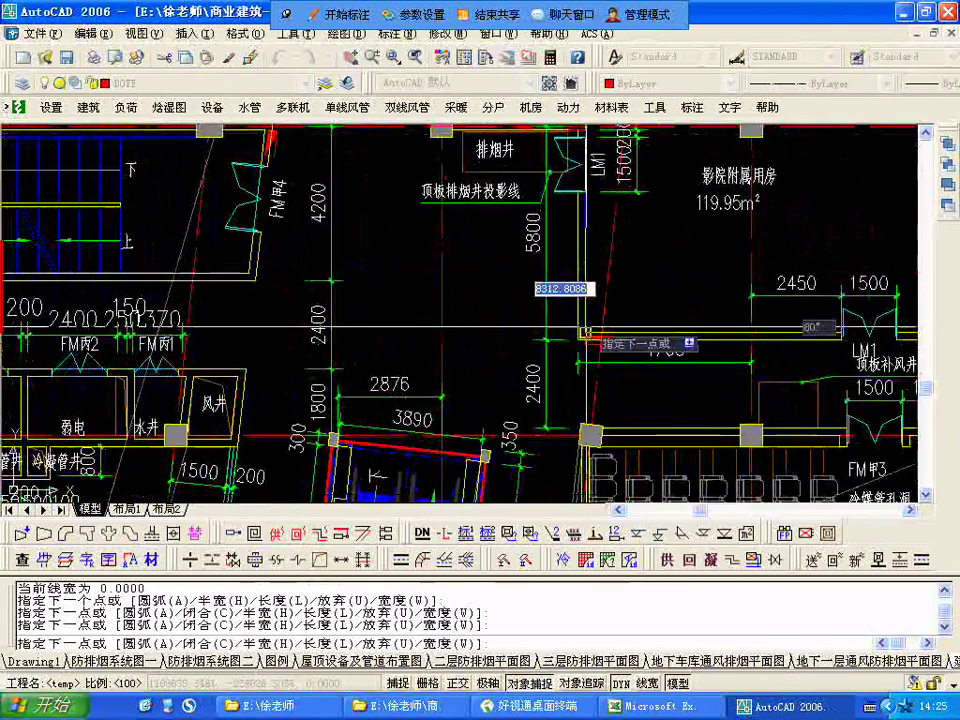
pyautogui.click(585, 337)
pyautogui.scroll(-2, 585, 337)
pyautogui.moveTo(859, 336); pyautogui.dragTo(622, 300, button='middle')
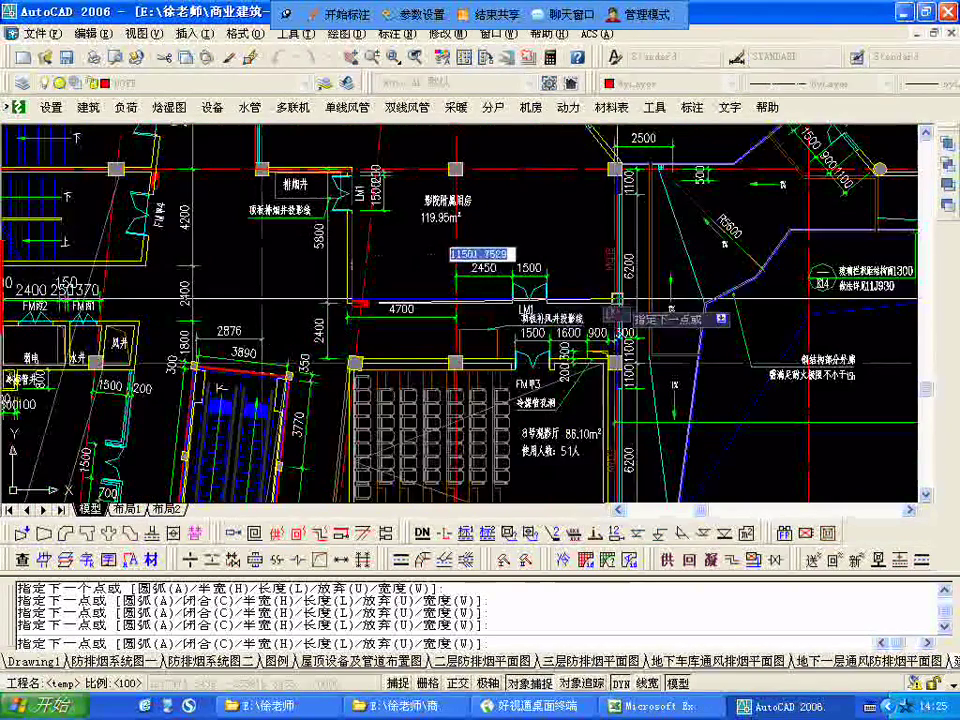
pyautogui.scroll(3, 636, 328)
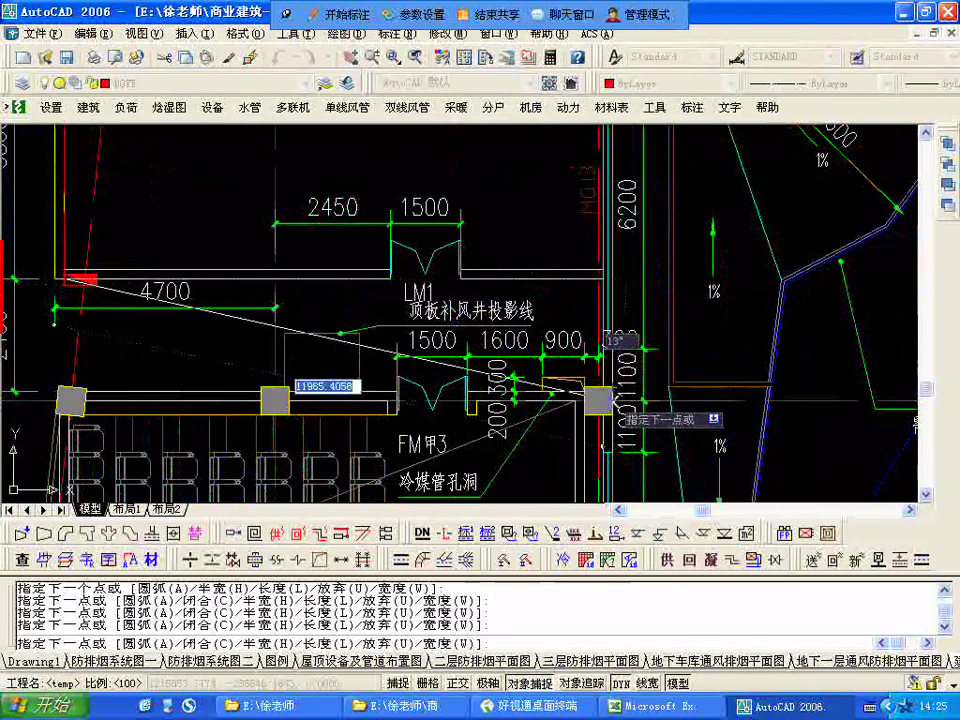
pyautogui.click(603, 275)
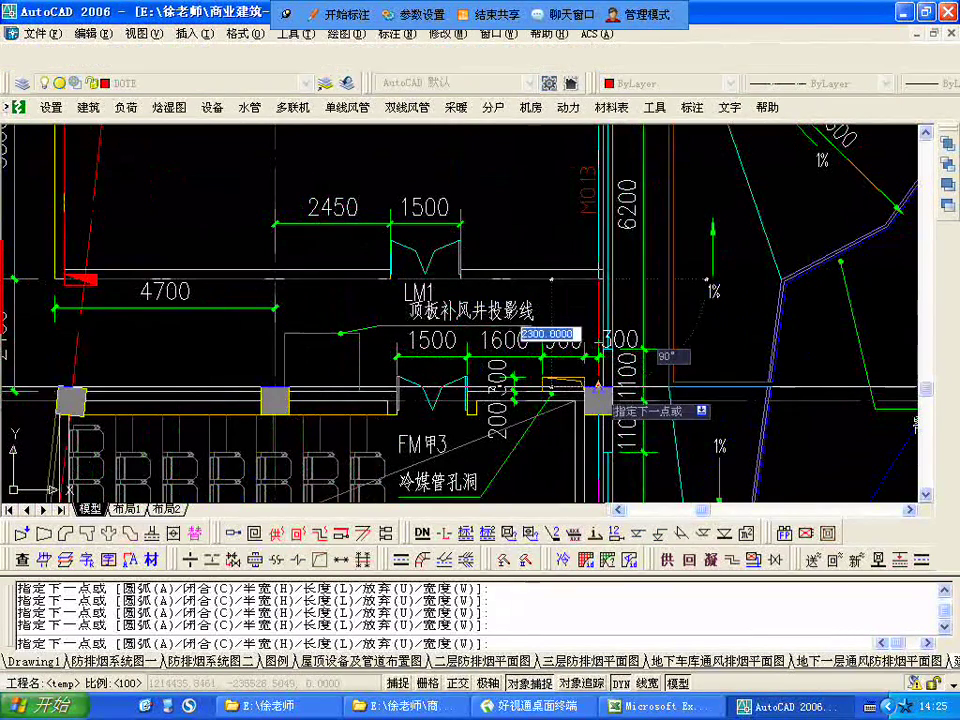
# Carry the polyline back along axis G and down the corridor-side walls of 8号观影厅 and 9号观影厅 to the latter's lower corner.
pyautogui.moveTo(369, 405); pyautogui.dragTo(632, 225, button='middle')
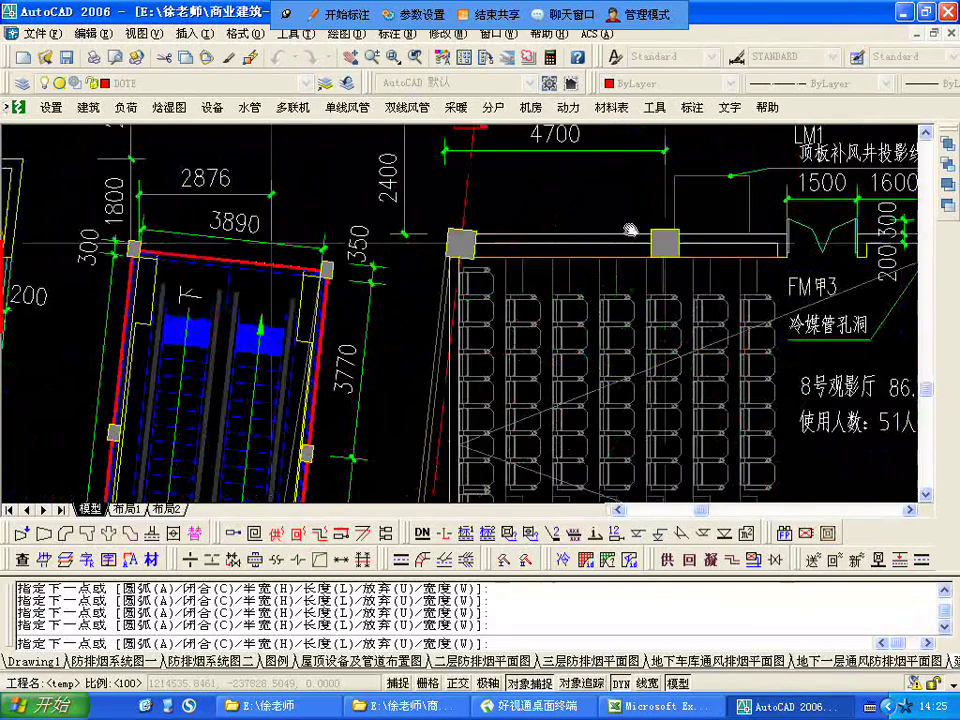
pyautogui.moveTo(455, 323); pyautogui.dragTo(455, 138, button='middle')
pyautogui.scroll(-1, 455, 138)
pyautogui.scroll(-2, 458, 187)
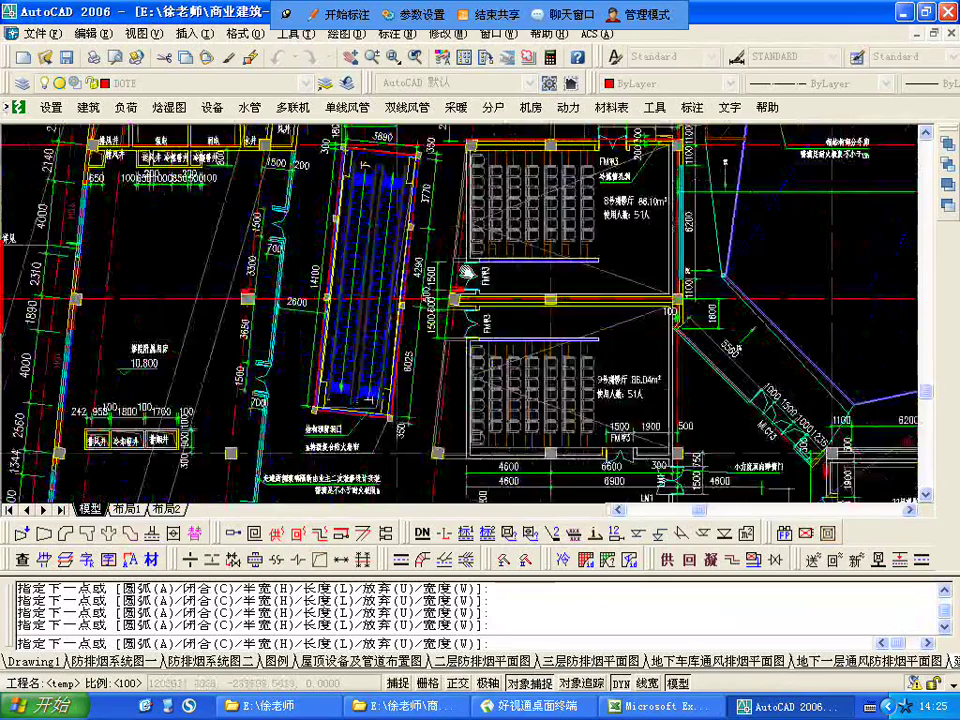
pyautogui.scroll(4, 465, 270)
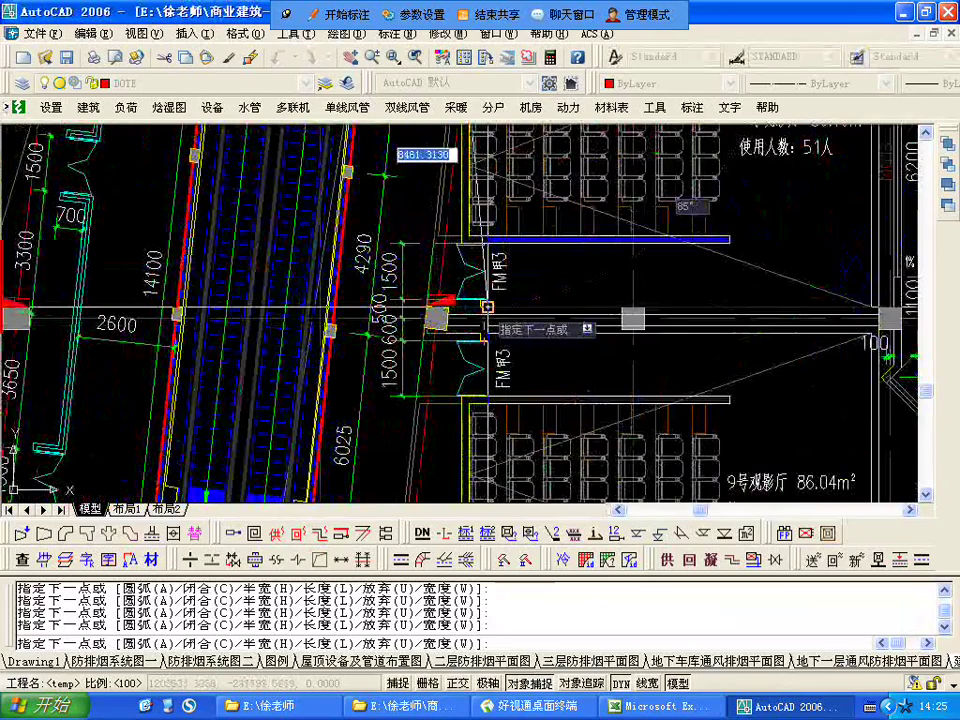
pyautogui.moveTo(470, 395); pyautogui.dragTo(493, 247, button='middle')
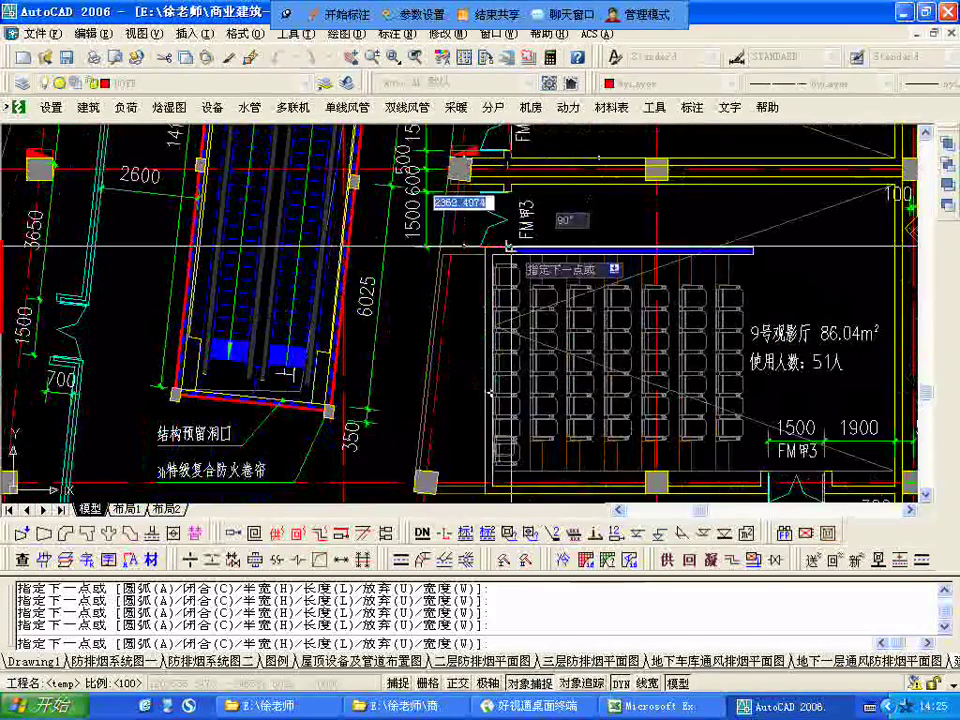
pyautogui.moveTo(478, 379); pyautogui.dragTo(443, 173, button='middle')
pyautogui.click(456, 279)
# Extend the polyline along the lower wall of 9号观影厅 to the column beside the 小力度双向弹簧门.
pyautogui.moveTo(770, 303); pyautogui.dragTo(313, 302, button='middle')
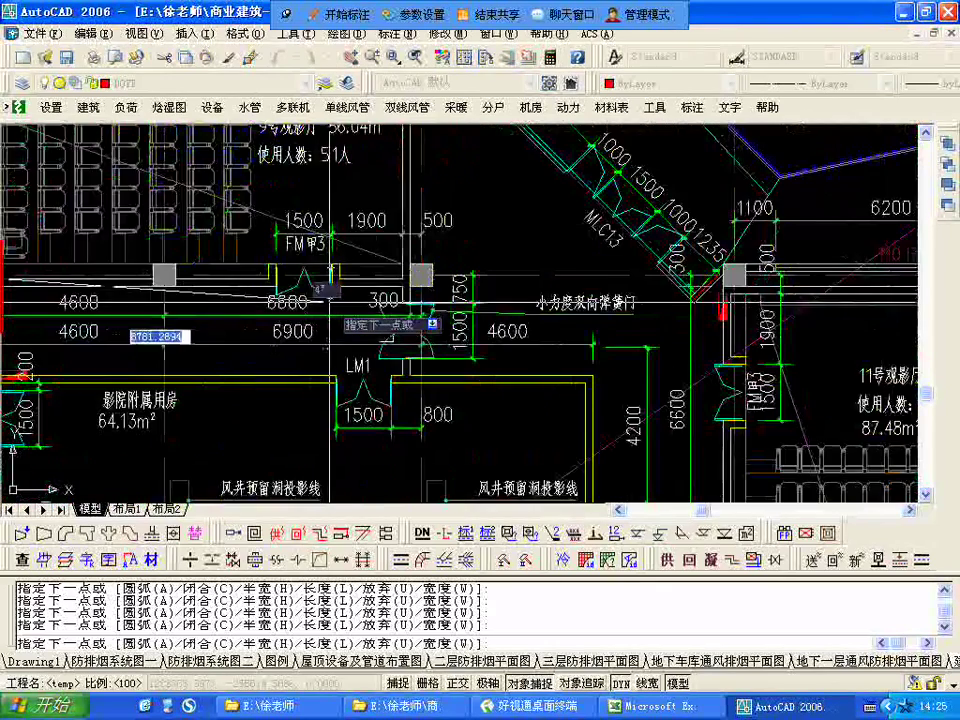
pyautogui.scroll(-3, 425, 310)
pyautogui.scroll(1, 485, 342)
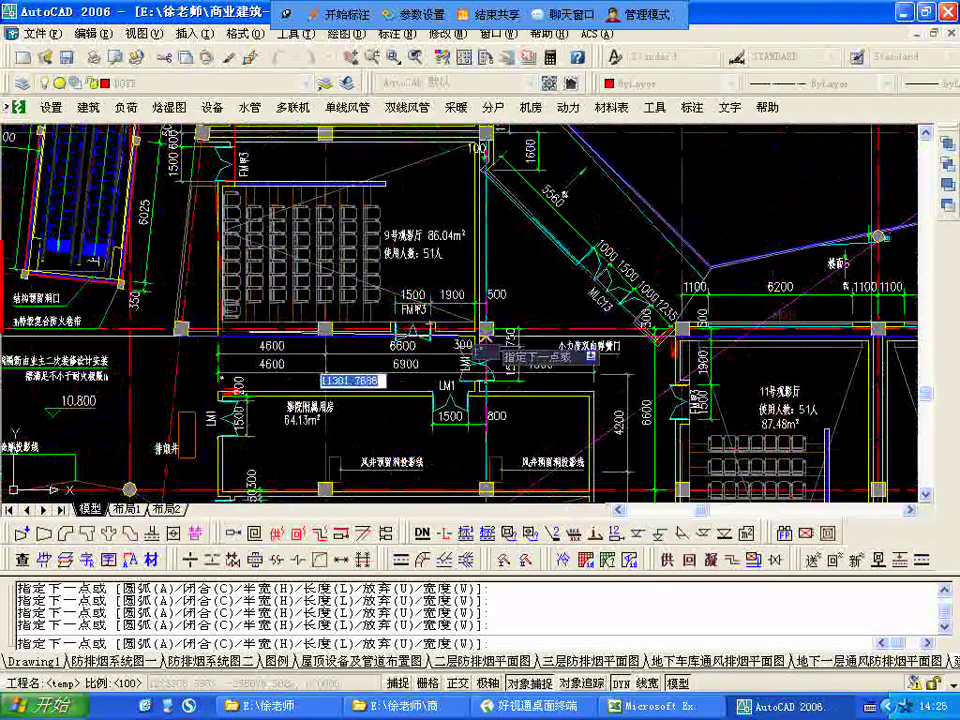
pyautogui.click(486, 335)
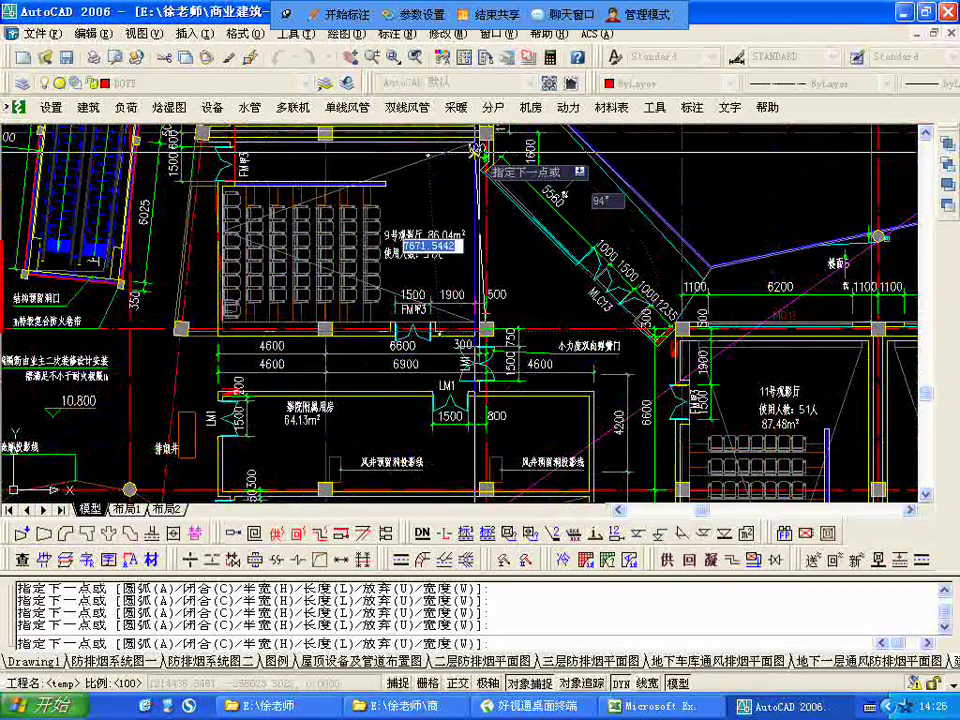
# Carry the polyline past door LM1 to the 64.13 m² 影院附属用房, along its upper wall and down its corridor-side wall.
pyautogui.scroll(5, 479, 403)
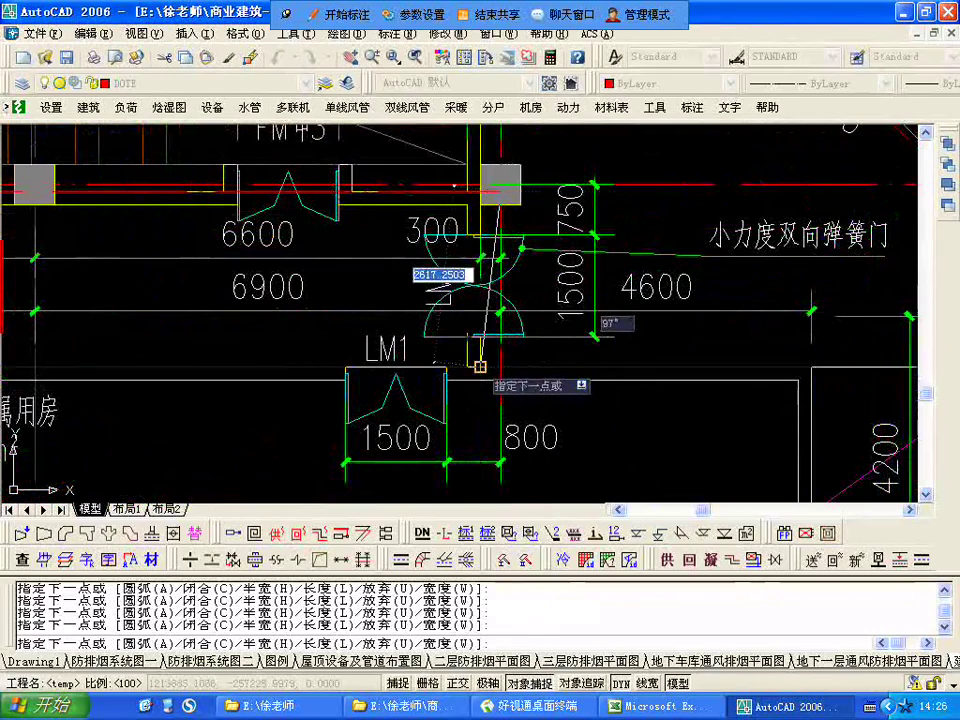
pyautogui.click(467, 367)
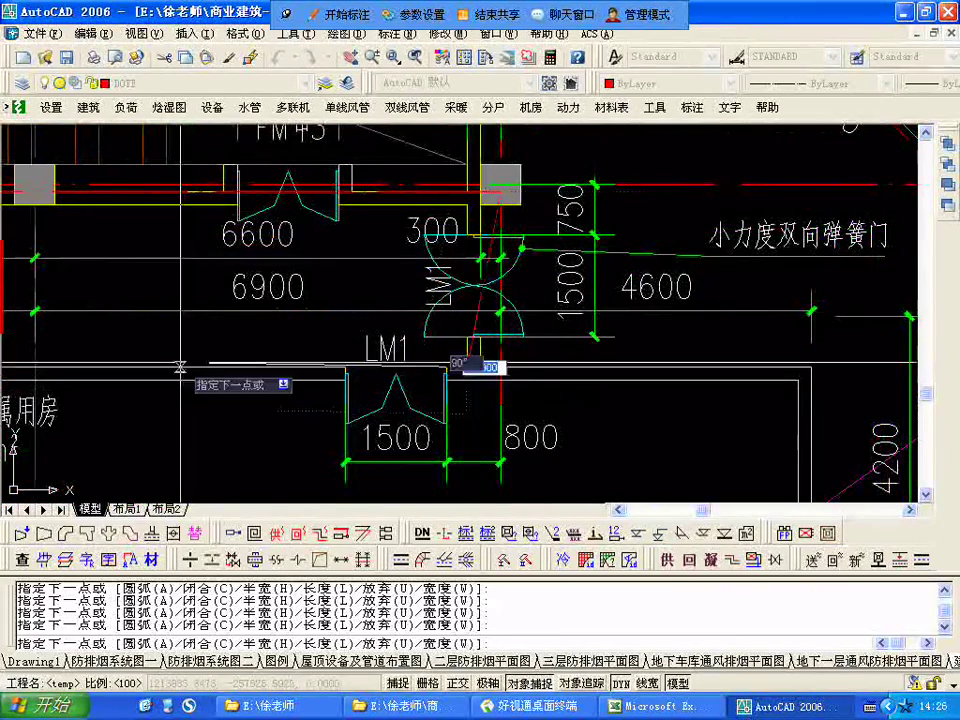
pyautogui.moveTo(182, 367); pyautogui.dragTo(746, 321, button='middle')
pyautogui.scroll(-2, 746, 321)
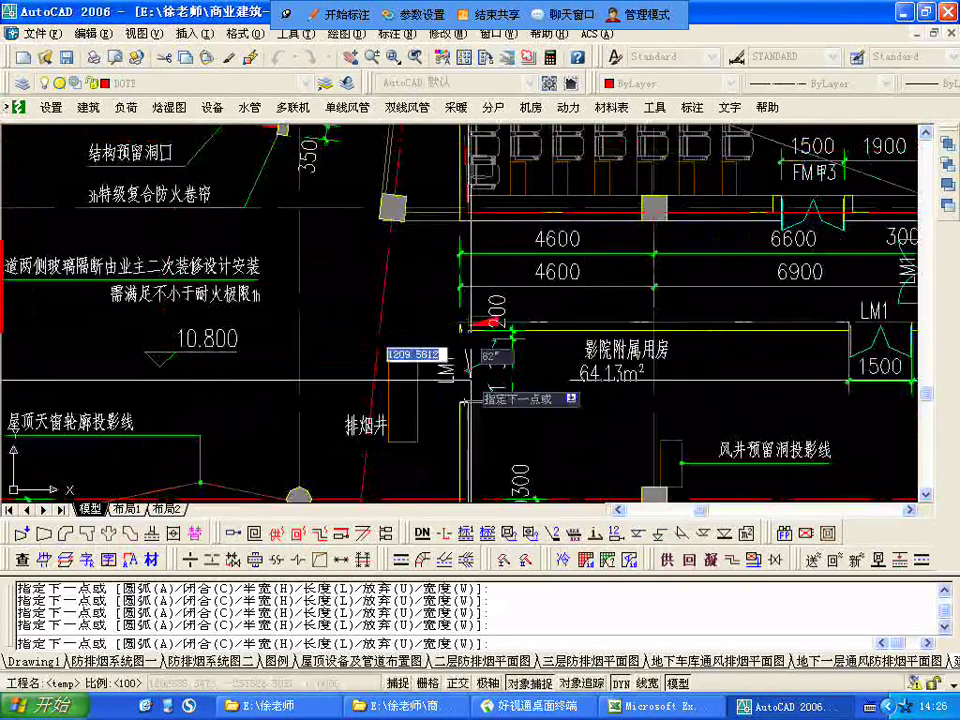
pyautogui.moveTo(480, 368); pyautogui.dragTo(275, 333, button='middle')
pyautogui.scroll(-3, 275, 333)
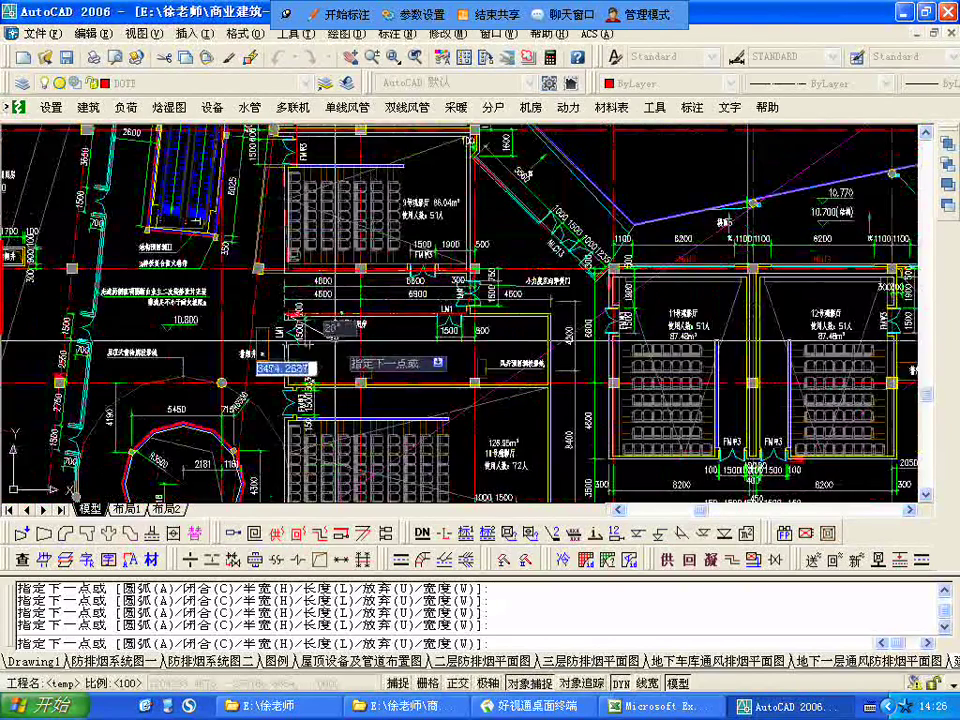
pyautogui.moveTo(430, 240); pyautogui.dragTo(466, 209, button='middle')
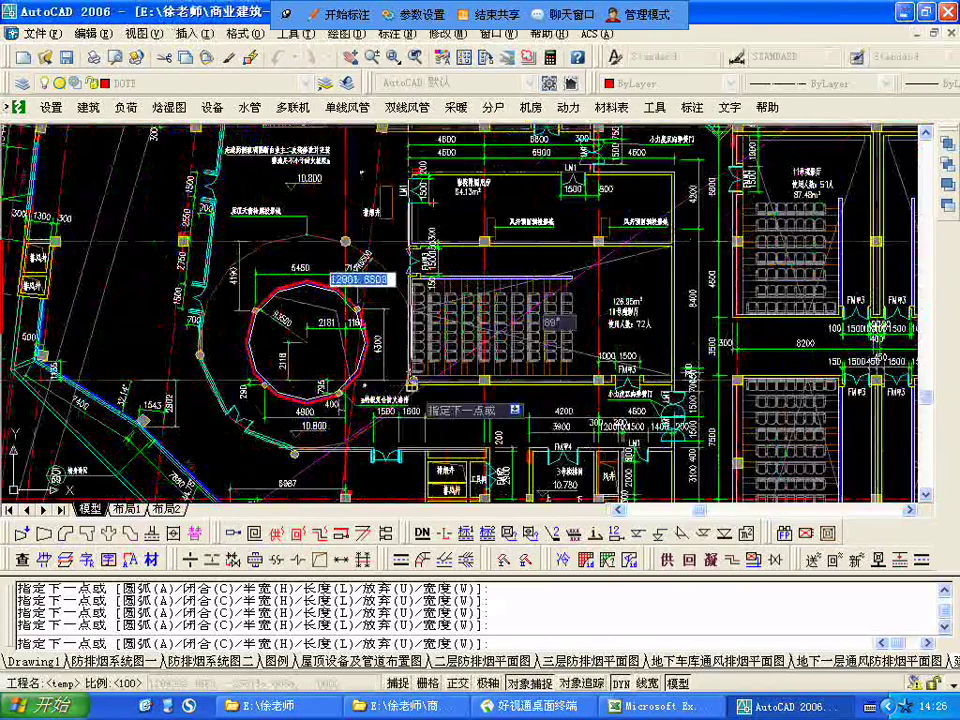
# Extend the polyline along the lower wall of 10号观影厅 and back along the upper wall of the 35.32 m² 影院附属用房 and 3号楼梯间.
pyautogui.scroll(5, 575, 446)
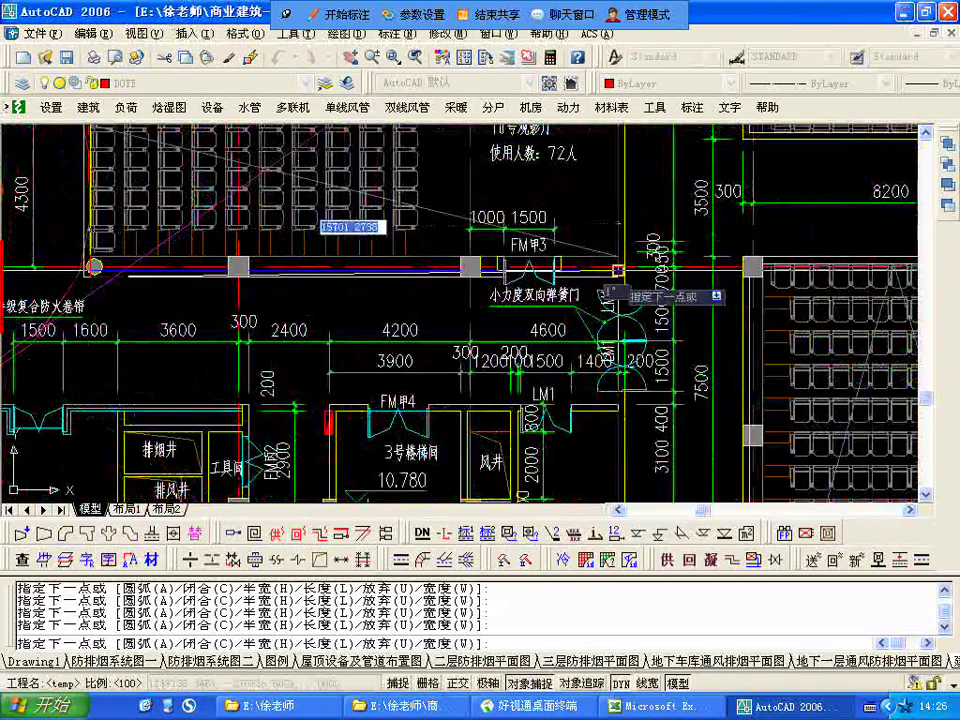
pyautogui.moveTo(283, 347); pyautogui.dragTo(380, 181, button='middle')
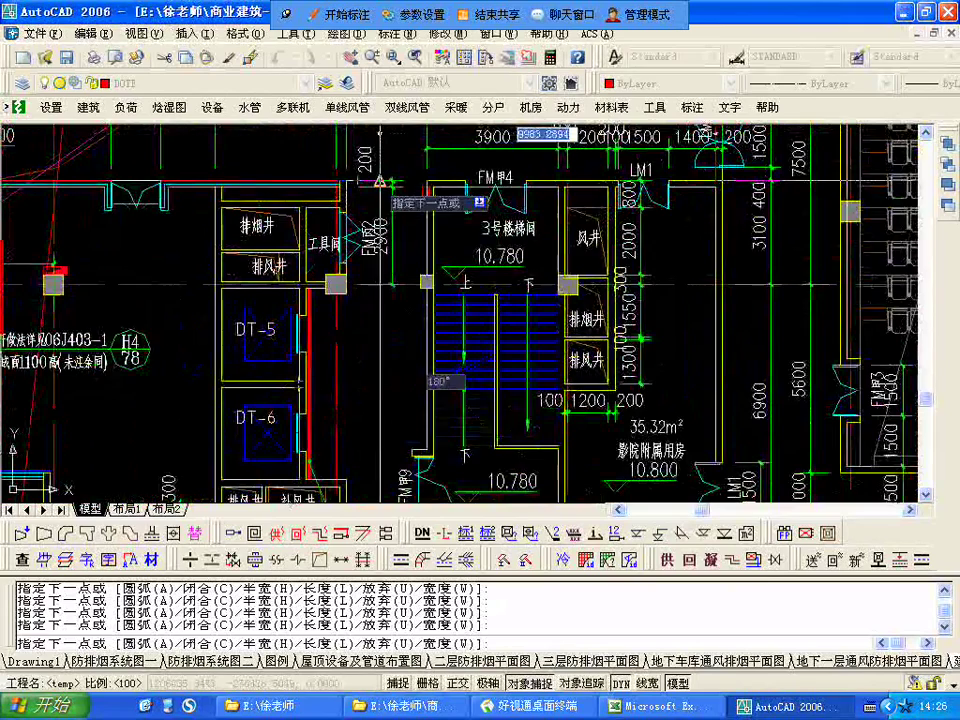
pyautogui.scroll(-2, 380, 181)
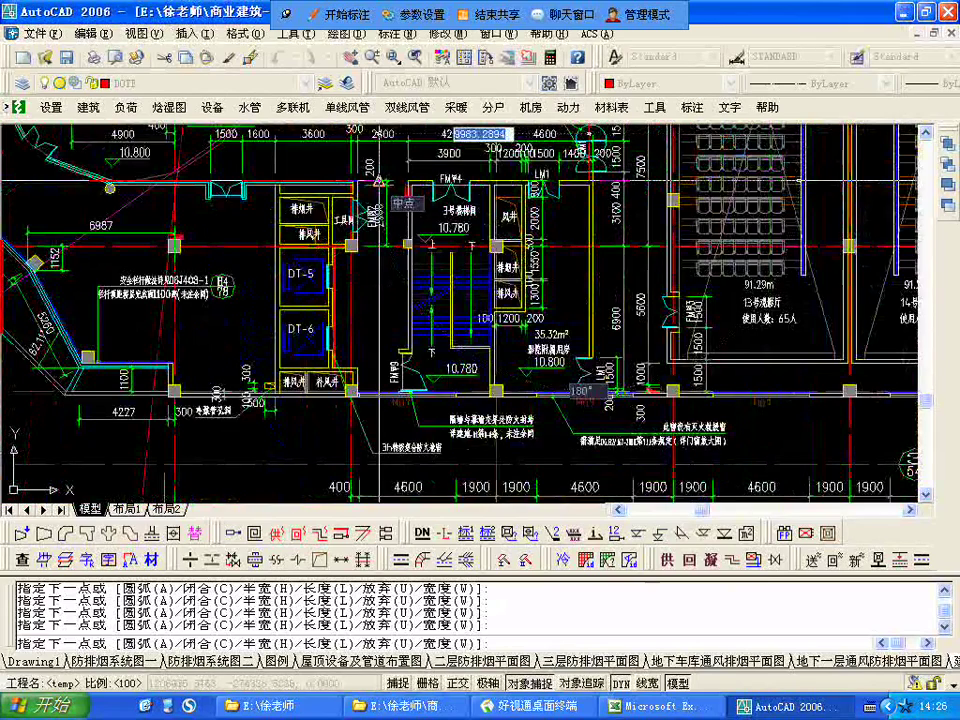
pyautogui.moveTo(378, 182); pyautogui.dragTo(440, 268, button='middle')
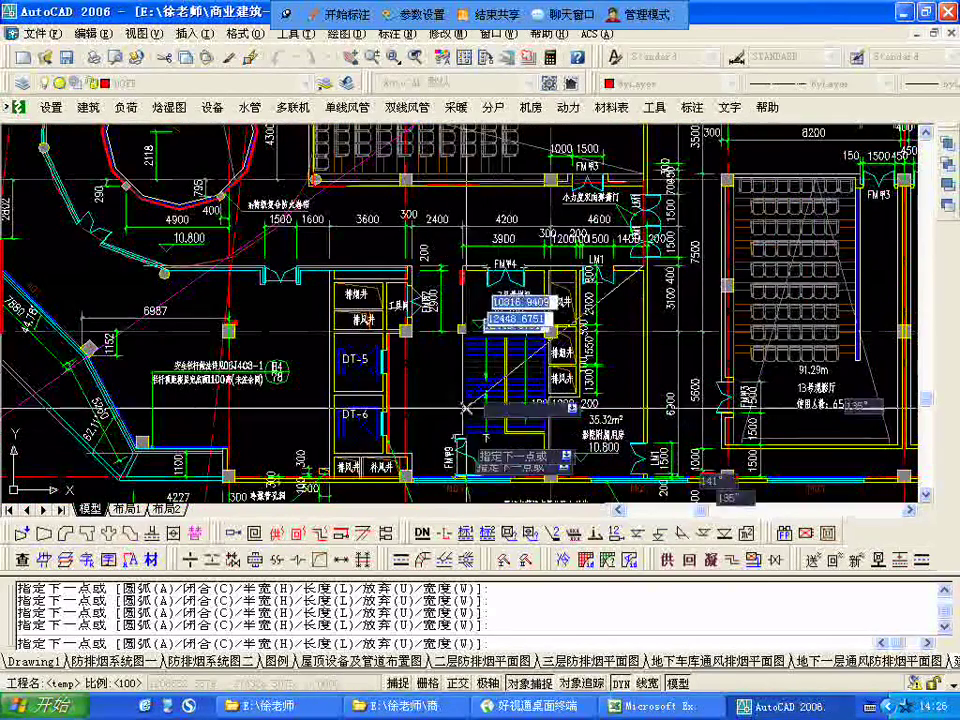
# Trace the polyline around the lift lobby, from the outer wall beside 3号楼梯间 and up along the doors of DT-6 and DT-5.
pyautogui.click(456, 476)
pyautogui.click(412, 477)
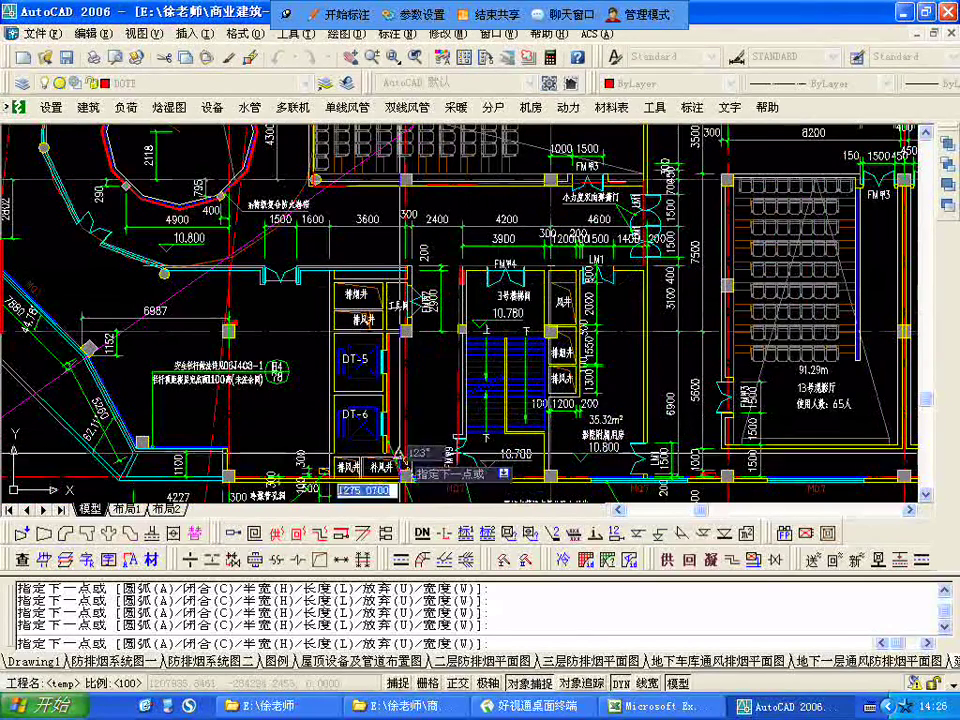
pyautogui.click(403, 455)
pyautogui.click(383, 456)
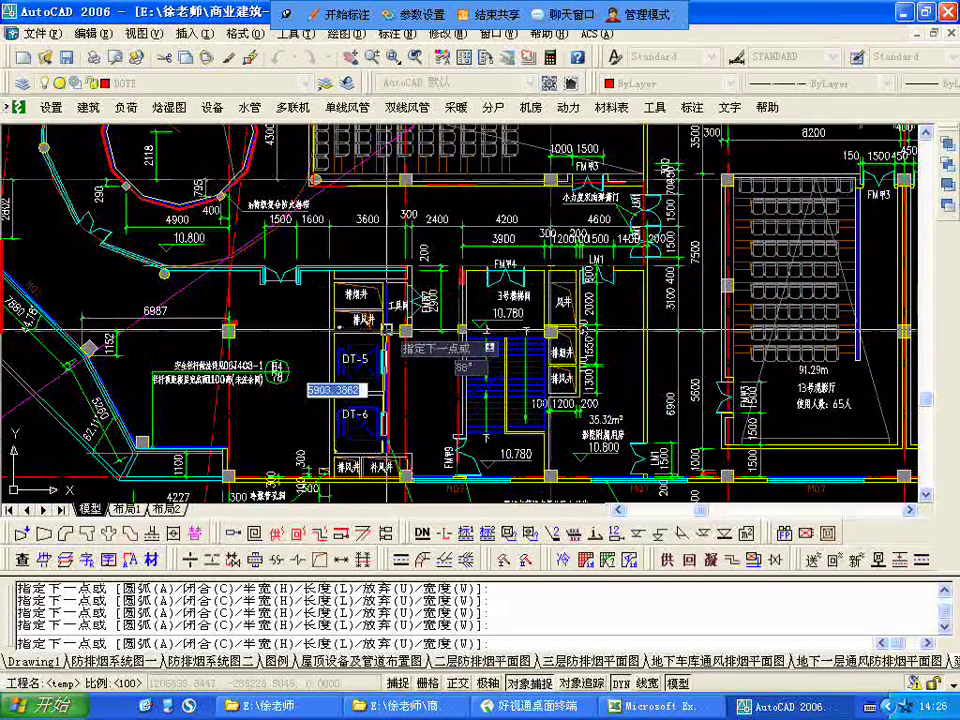
pyautogui.click(386, 271)
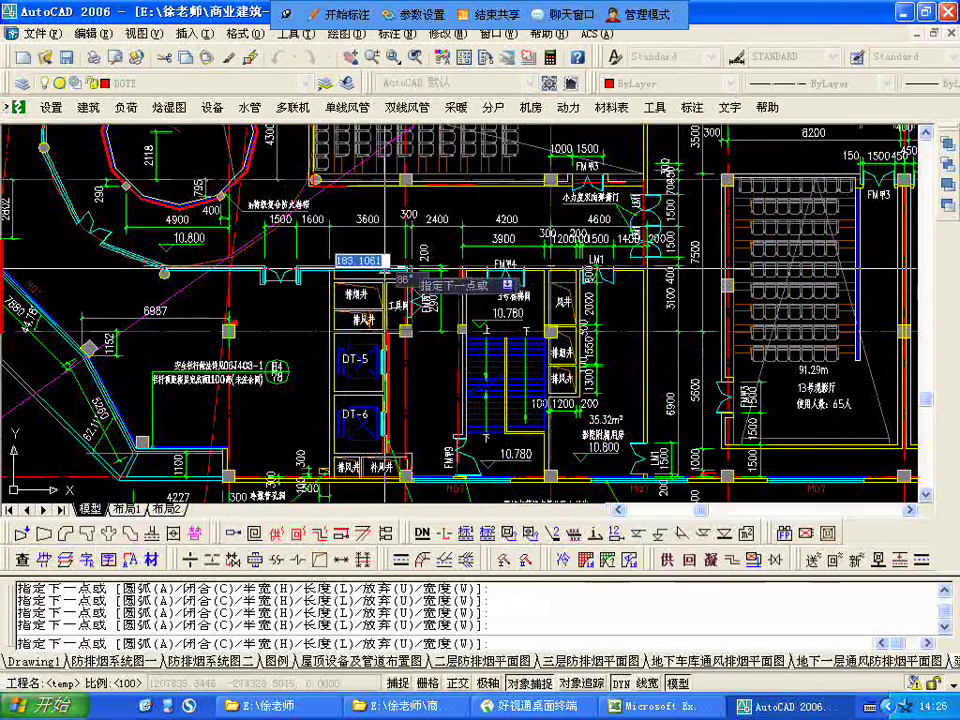
# Continue the polyline along the wall beyond the 排烟井 and around the curved glazed partition beside the circular opening.
pyautogui.click(172, 269)
pyautogui.click(98, 238)
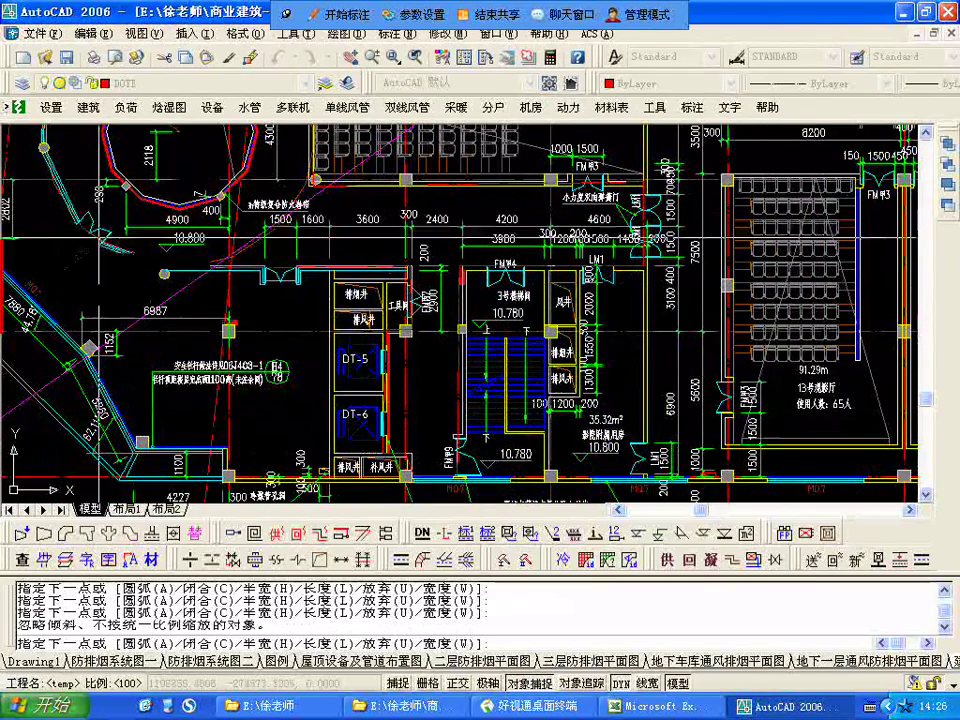
pyautogui.moveTo(71, 196); pyautogui.dragTo(364, 369, button='middle')
pyautogui.click(347, 366)
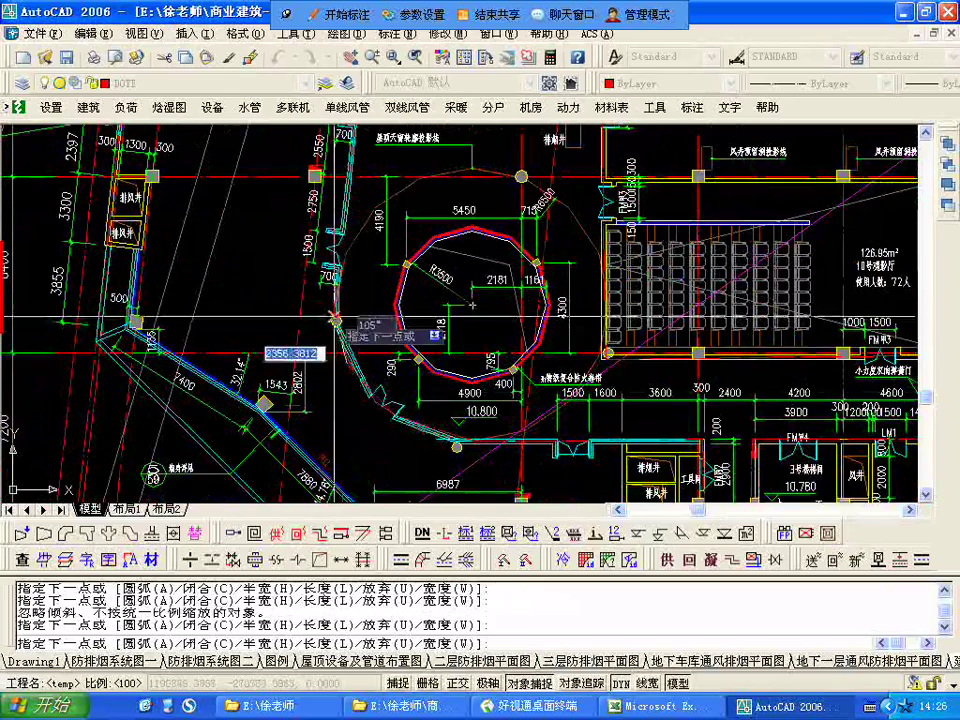
pyautogui.click(334, 316)
pyautogui.click(336, 280)
# Run the polyline up the glazed partition, along the 风井, 水井, 弱电 and 强电 rooms, and across to the lower wall of 2号楼梯间.
pyautogui.moveTo(334, 231); pyautogui.dragTo(314, 406, button='middle')
pyautogui.moveTo(350, 160); pyautogui.dragTo(333, 398, button='middle')
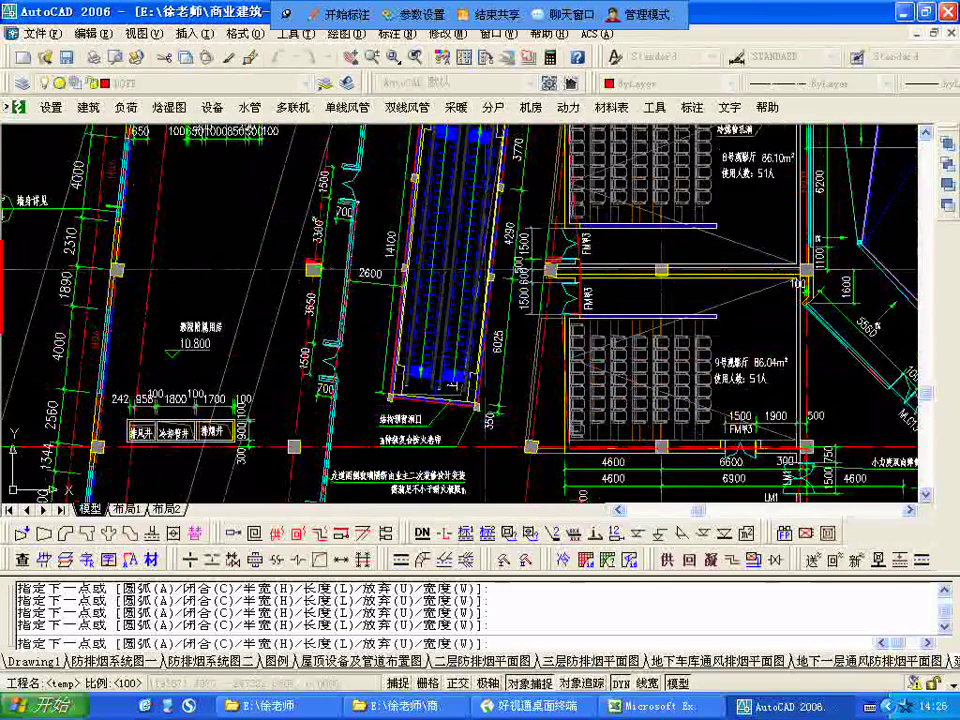
pyautogui.moveTo(320, 170); pyautogui.dragTo(317, 391, button='middle')
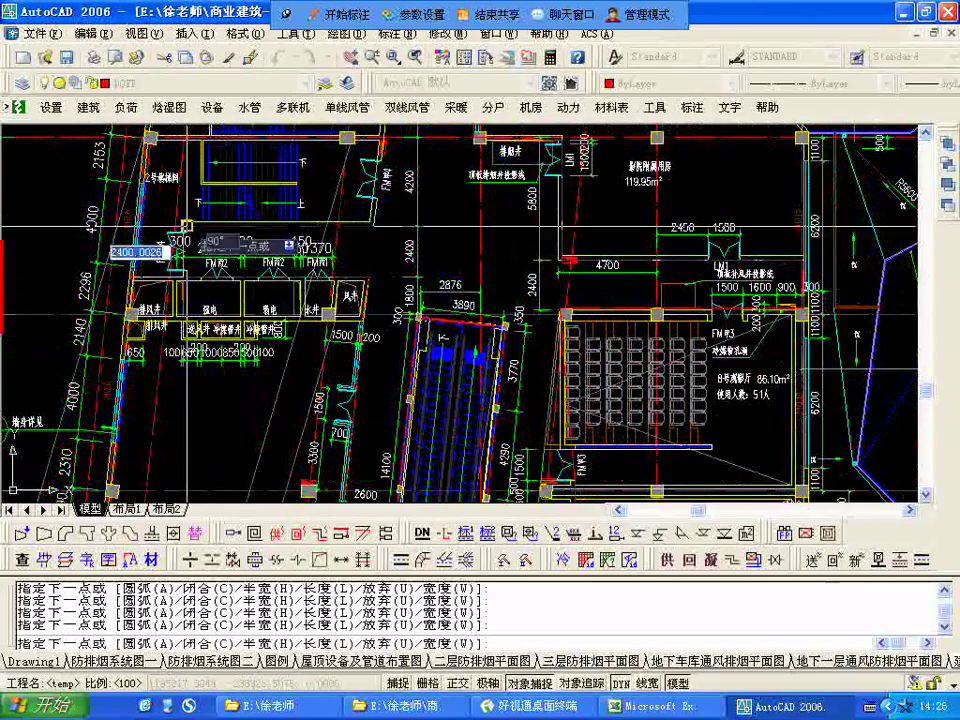
pyautogui.moveTo(186, 226); pyautogui.dragTo(136, 362, button='middle')
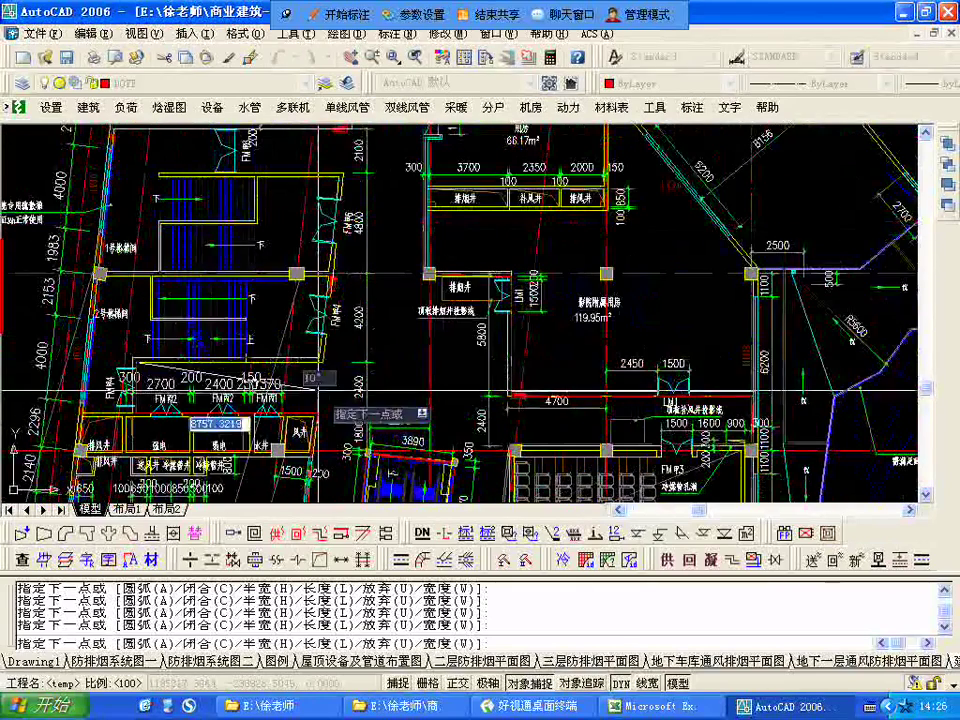
# Trace the corridor-side walls of 2号楼梯间 and 1号楼梯间 to the FM甲6 door and close the polyline.
pyautogui.click(318, 363)
pyautogui.moveTo(336, 246); pyautogui.dragTo(323, 379, button='middle')
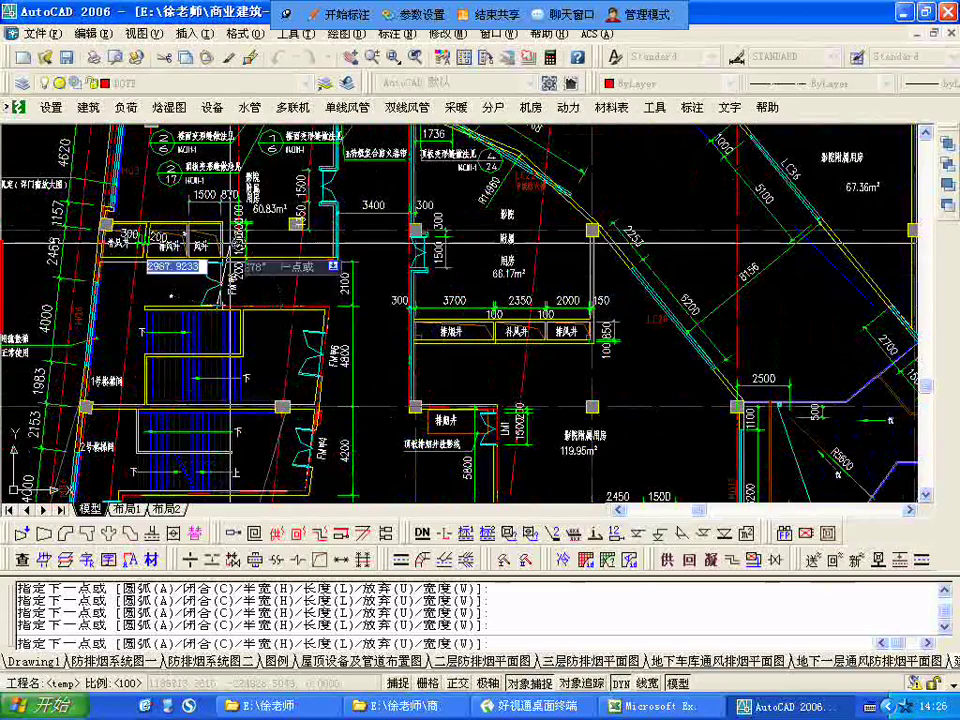
pyautogui.write('x')
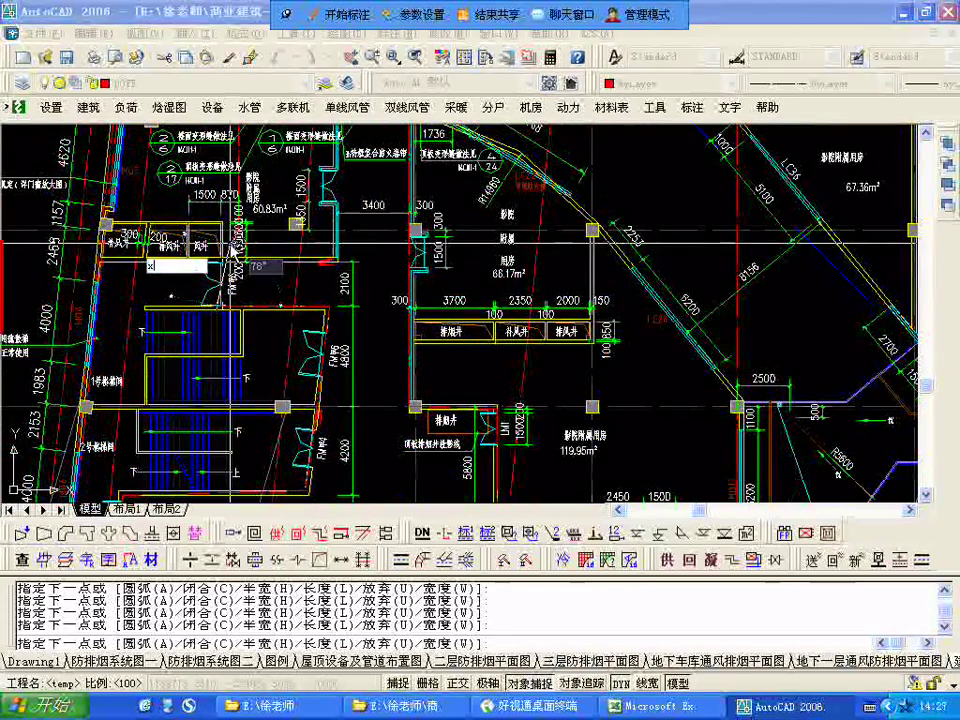
pyautogui.write('c')
pyautogui.press('Return')
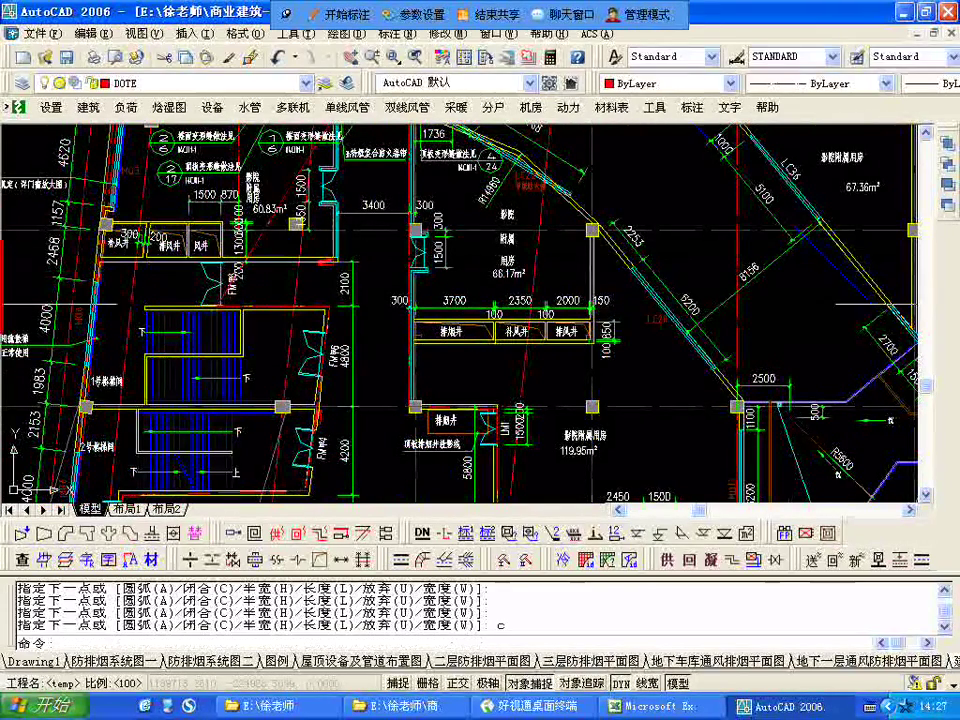
# List the closed polyline's properties to read its enclosed area, and put the text window away.
pyautogui.scroll(-2, 316, 297)
pyautogui.scroll(2, 340, 185)
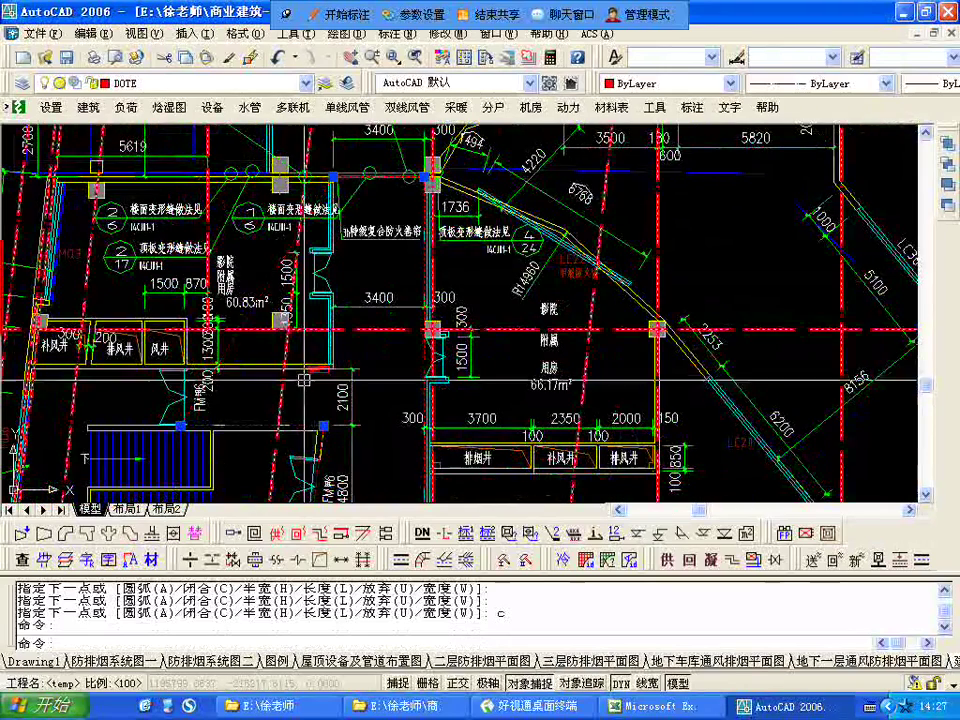
pyautogui.write('li')
pyautogui.press('Return')
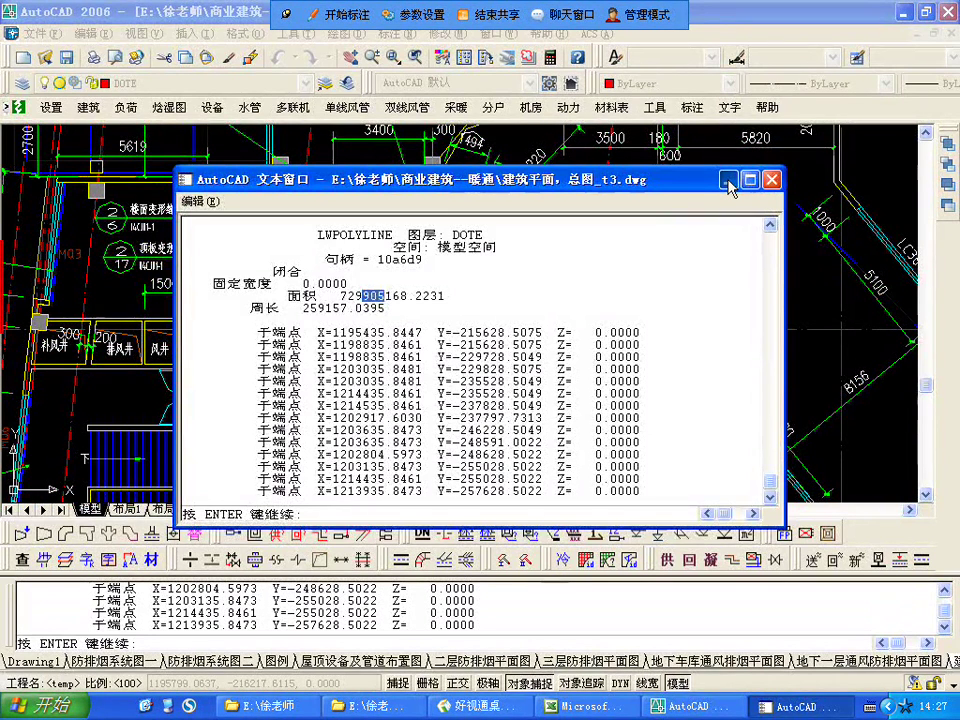
pyautogui.click(729, 181)
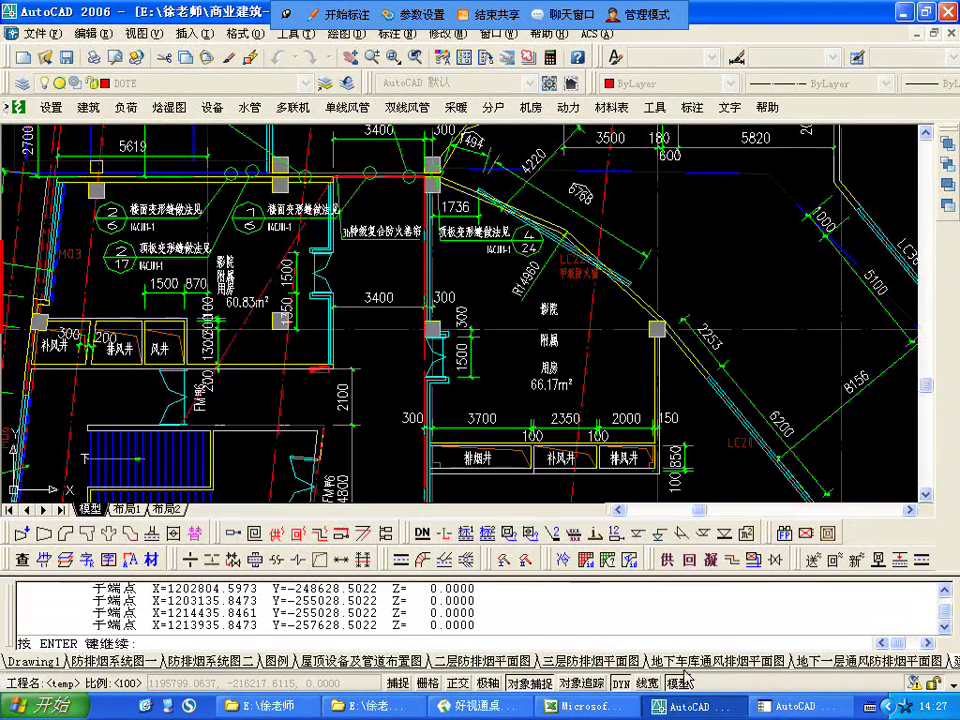
# Switch to the Excel workbook and enter 750 in cell E44 and 60 in cell F44.
pyautogui.click(602, 706)
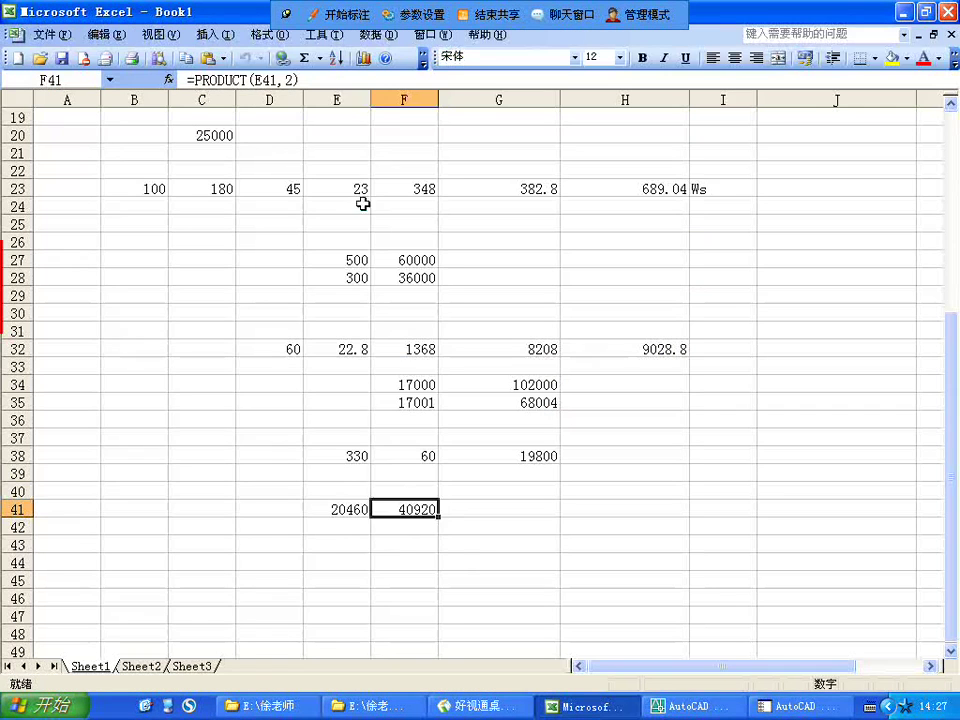
pyautogui.click(333, 562)
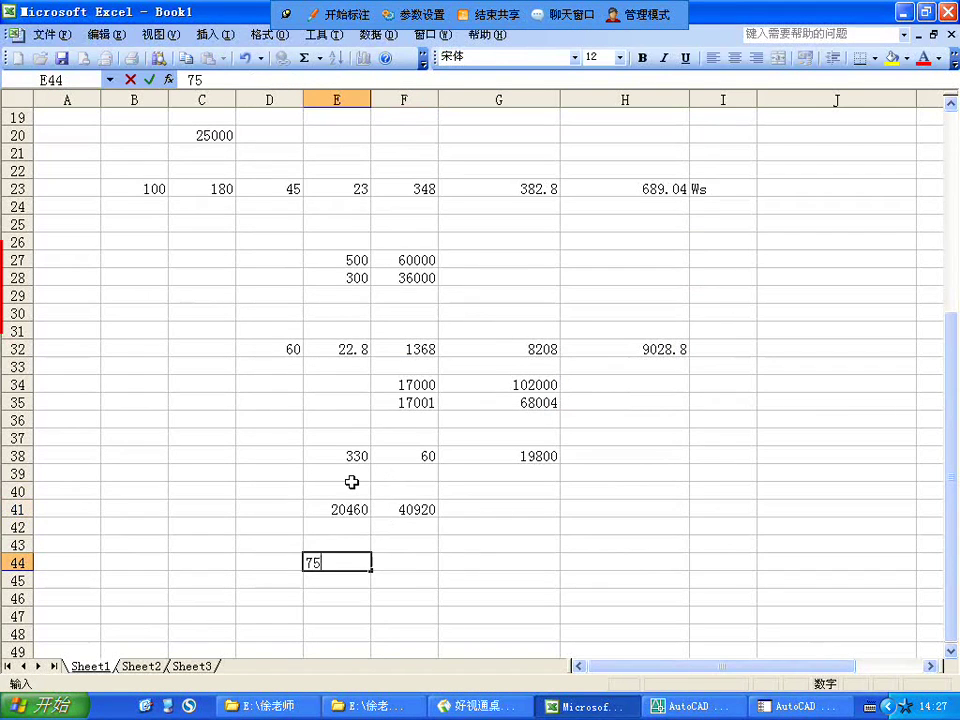
pyautogui.write('750')
pyautogui.click(421, 556)
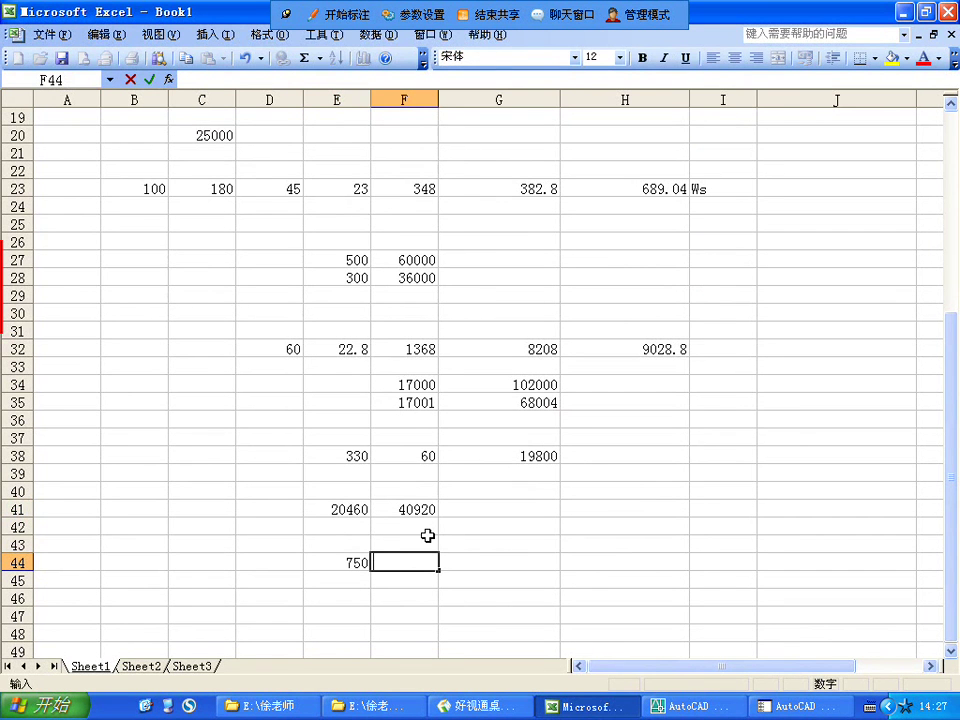
pyautogui.click(519, 559)
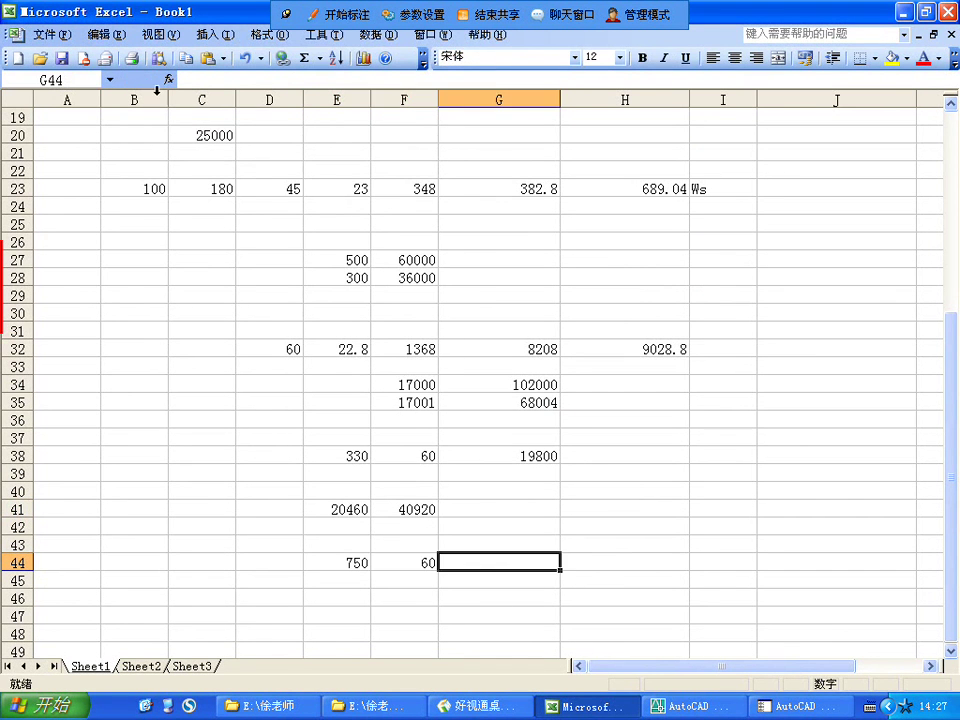
# Calculate the product of E44 and F44 in cell G44 with the PRODUCT function.
pyautogui.click(169, 79)
pyautogui.click(369, 365)
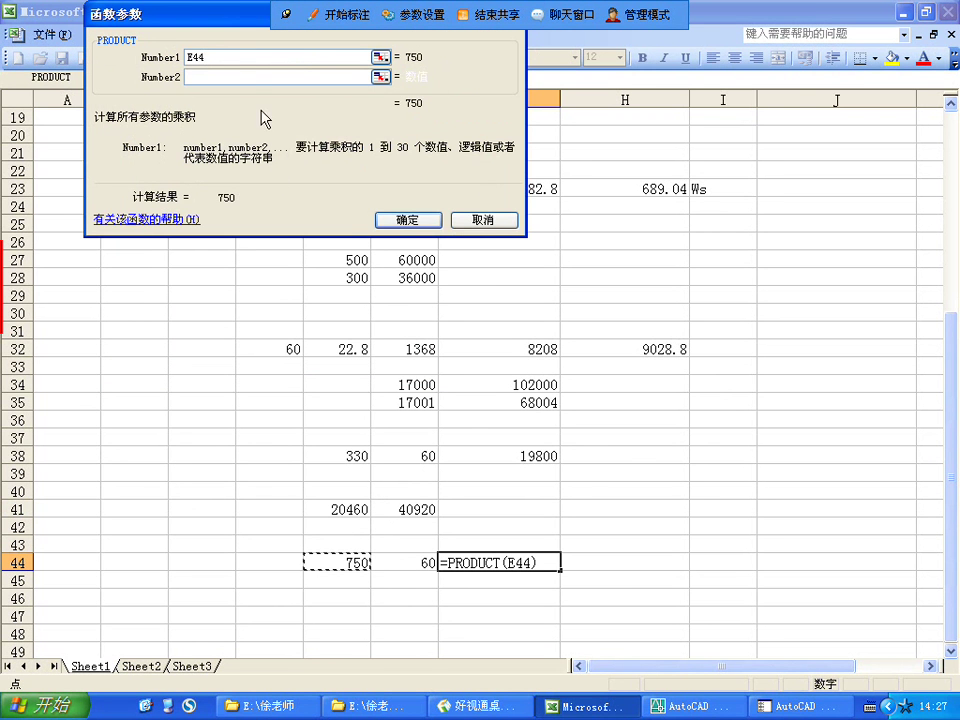
pyautogui.click(251, 75)
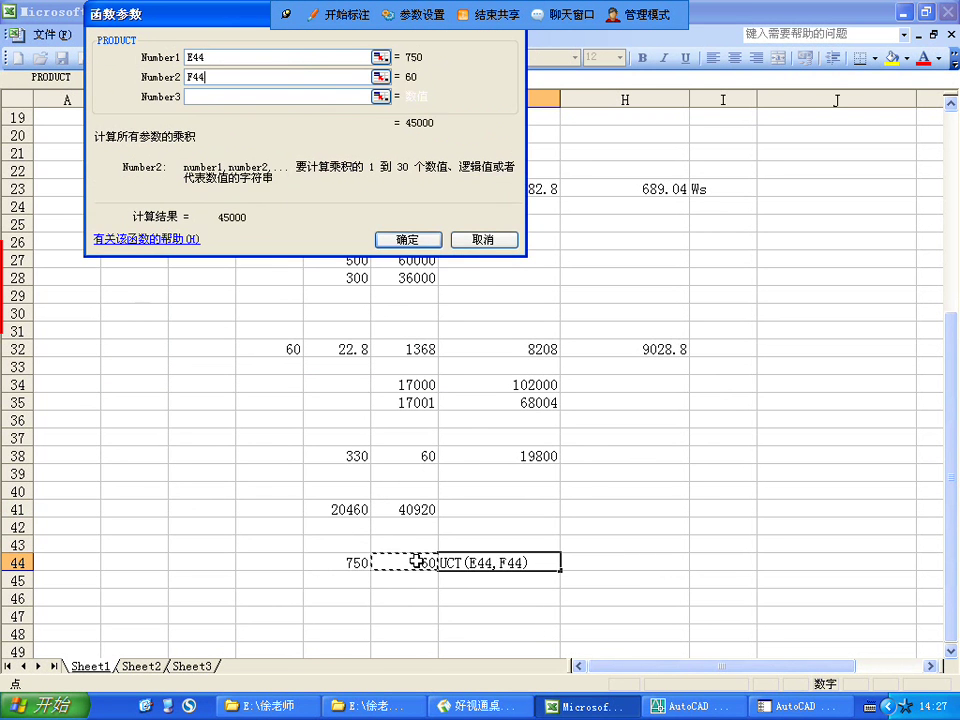
pyautogui.press('Return')
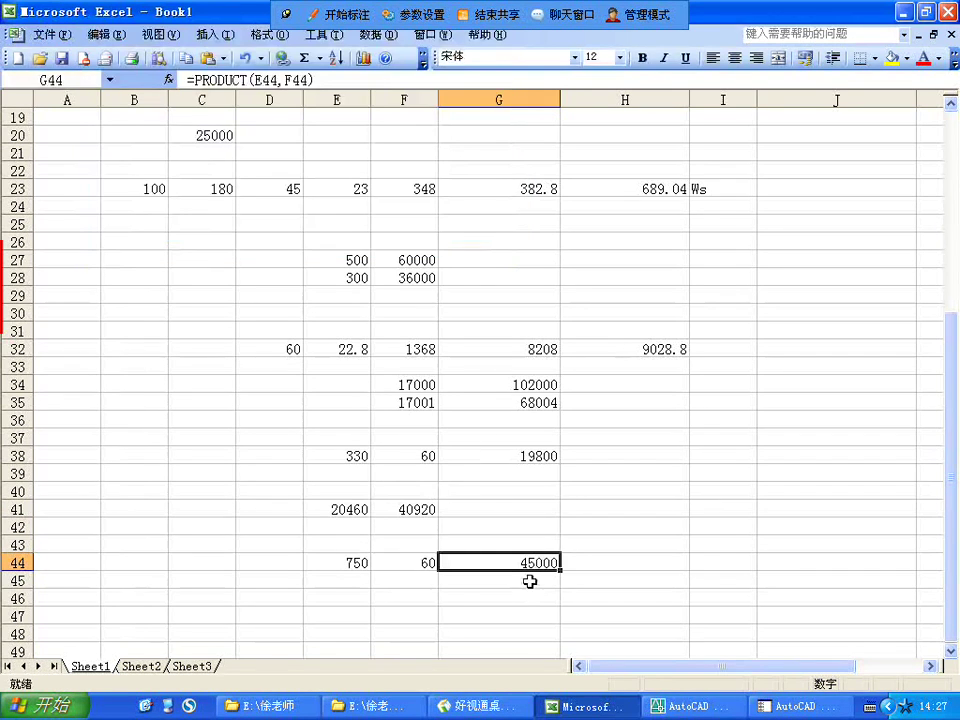
# Return to AutoCAD, glance at the 屋顶设备及管道布置图 drawing and bring up the 三层防排烟平面图.
pyautogui.click(686, 704)
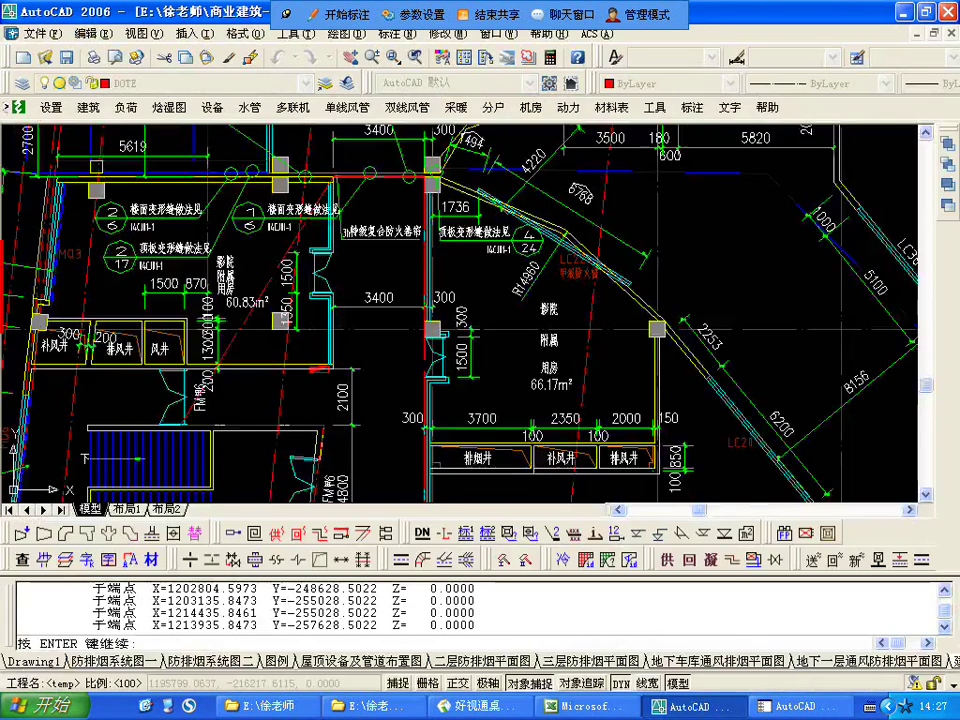
pyautogui.scroll(-5, 497, 398)
pyautogui.moveTo(497, 398); pyautogui.dragTo(447, 297, button='middle')
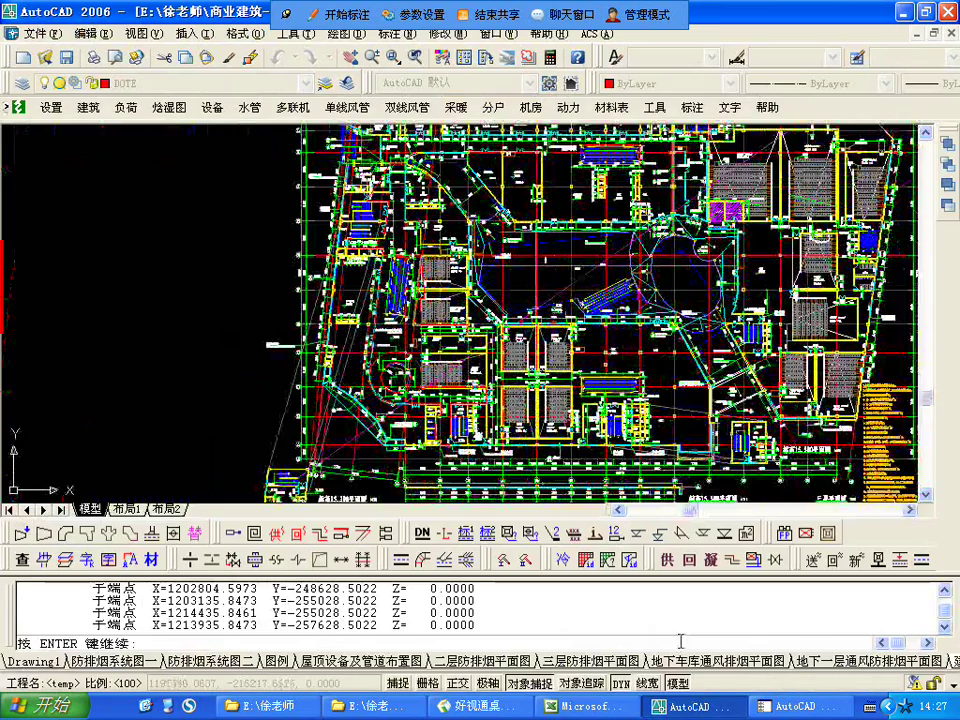
pyautogui.click(368, 661)
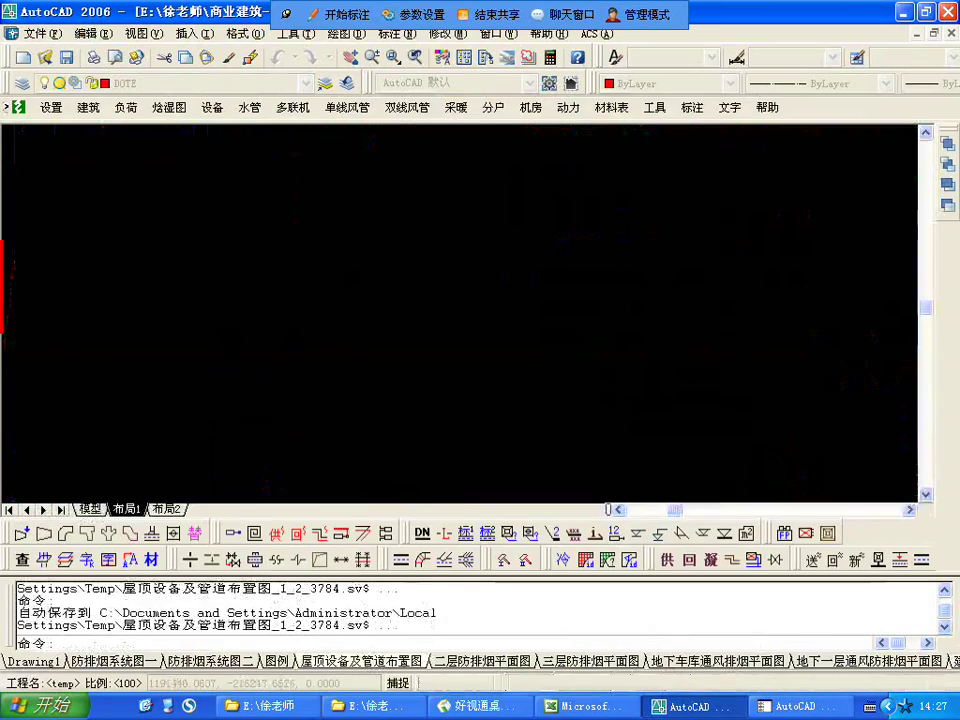
pyautogui.moveTo(511, 219); pyautogui.dragTo(478, 376, button='middle')
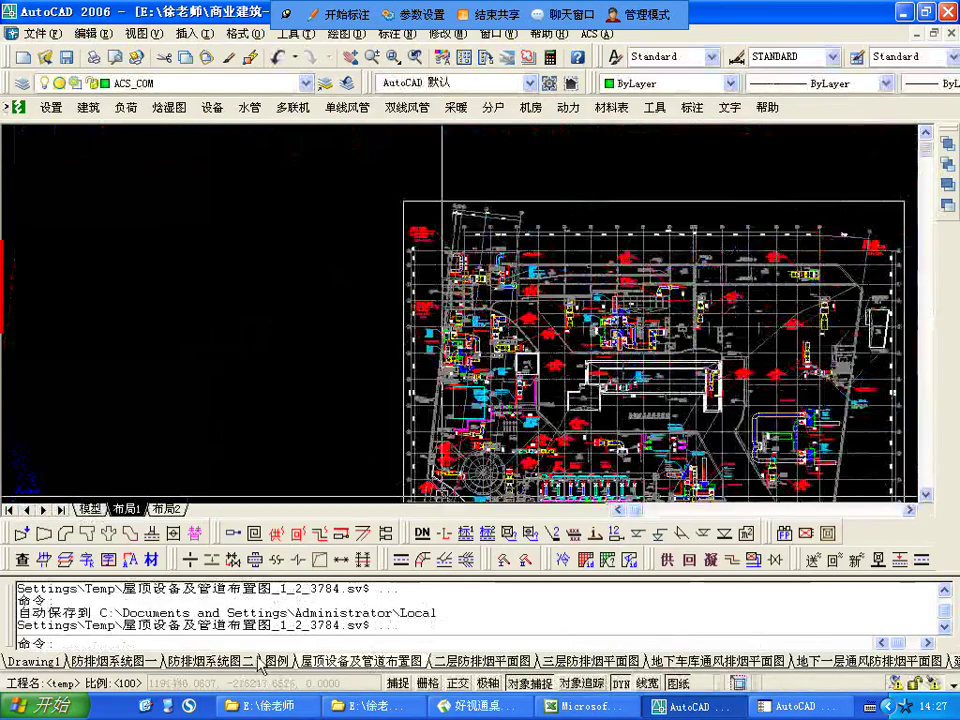
pyautogui.click(606, 662)
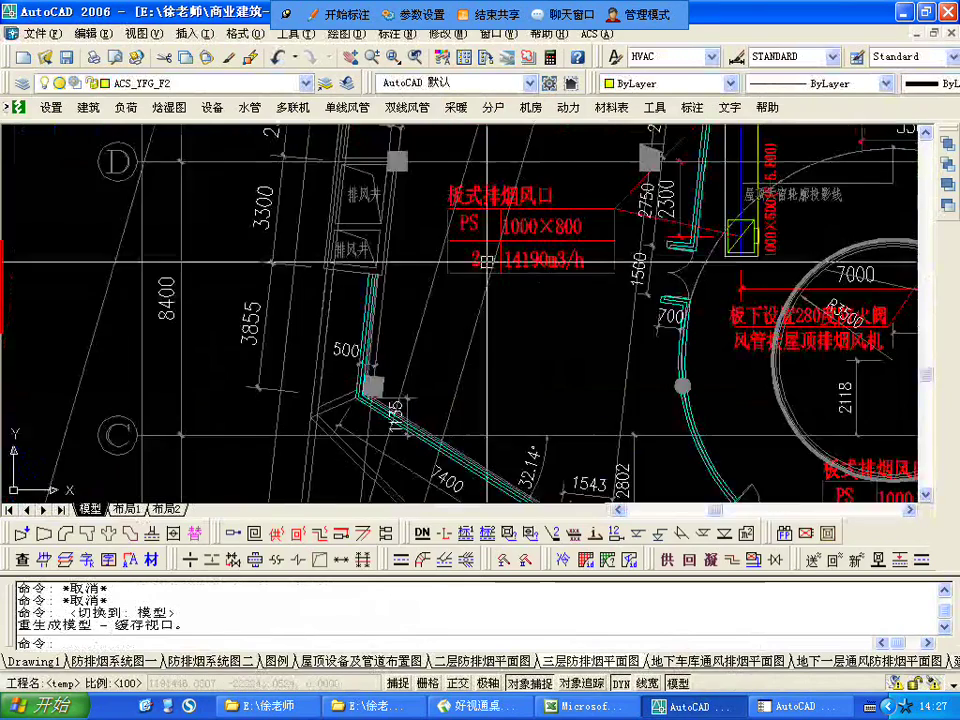
# Examine the corridor's smoke exhaust ducts on the third-floor plan up to the 排烟井 shaft beside the circular skylight.
pyautogui.scroll(-3, 489, 266)
pyautogui.scroll(5, 531, 357)
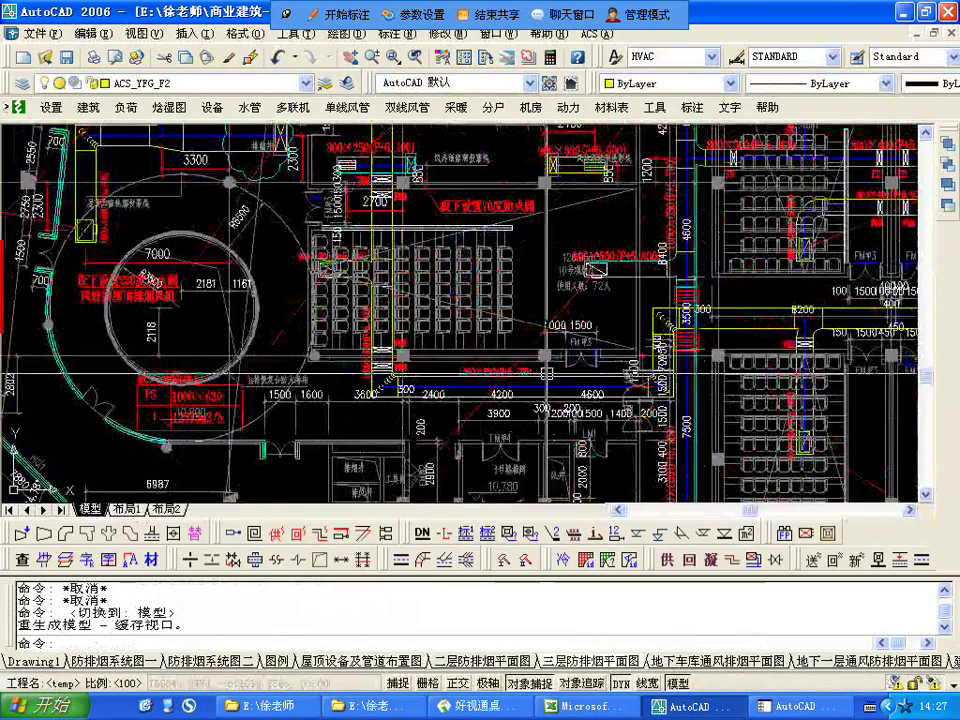
pyautogui.moveTo(471, 277); pyautogui.dragTo(532, 473, button='middle')
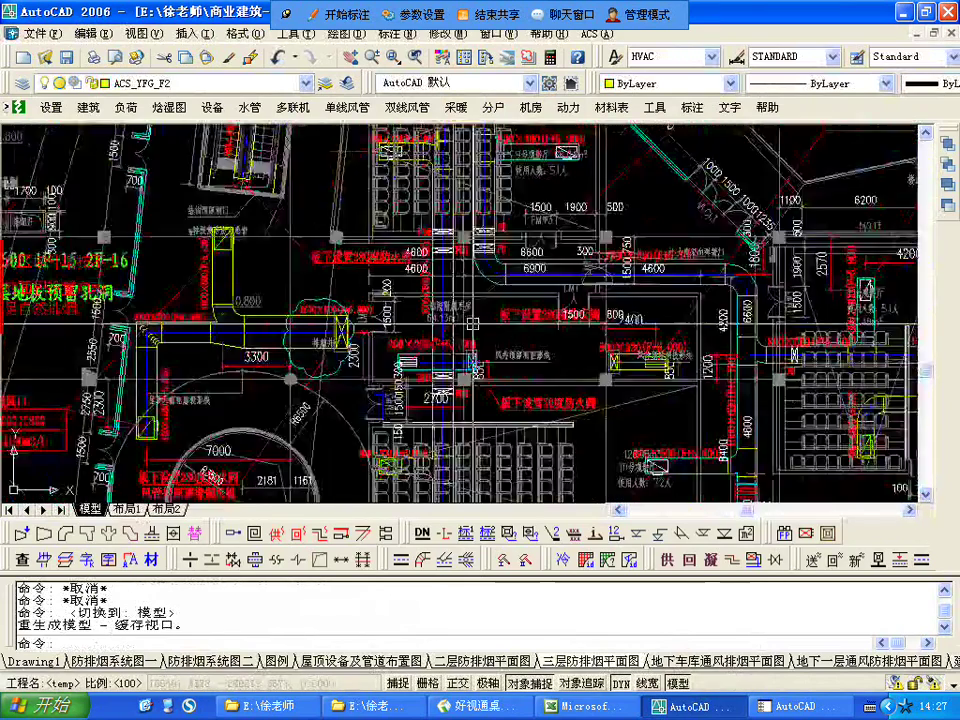
pyautogui.moveTo(472, 323); pyautogui.dragTo(491, 396, button='middle')
pyautogui.scroll(3, 683, 435)
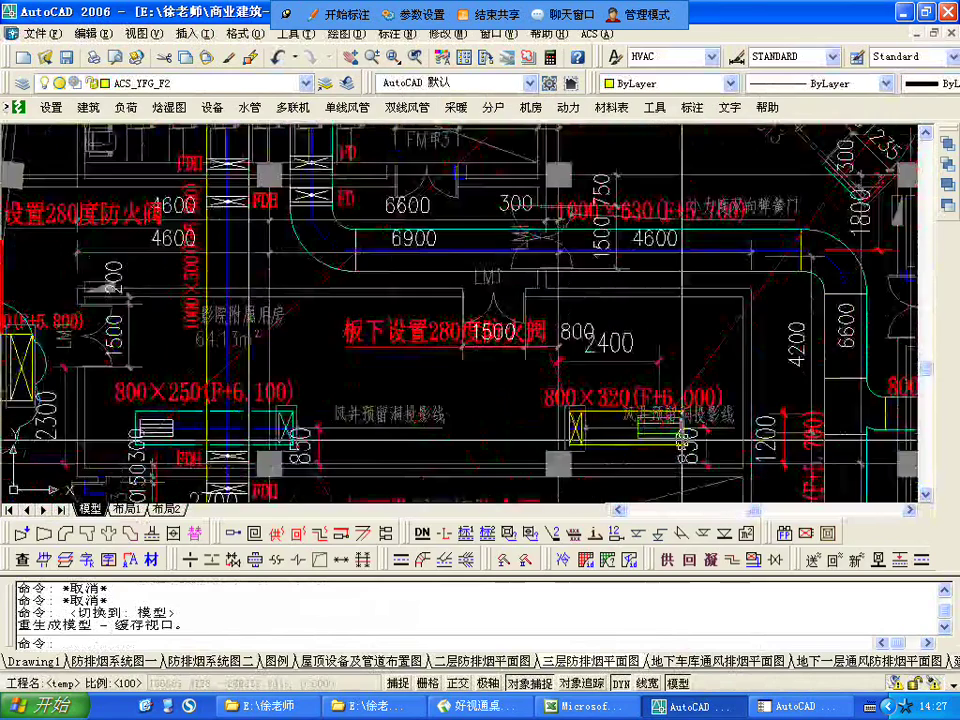
pyautogui.scroll(-3, 683, 435)
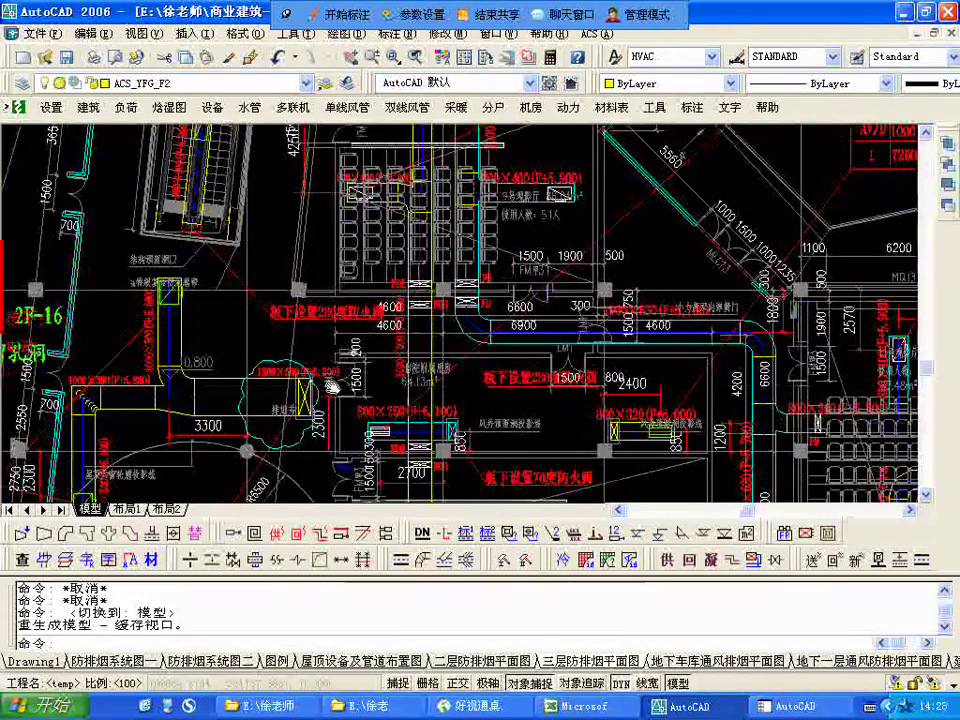
pyautogui.moveTo(379, 380); pyautogui.dragTo(553, 383, button='middle')
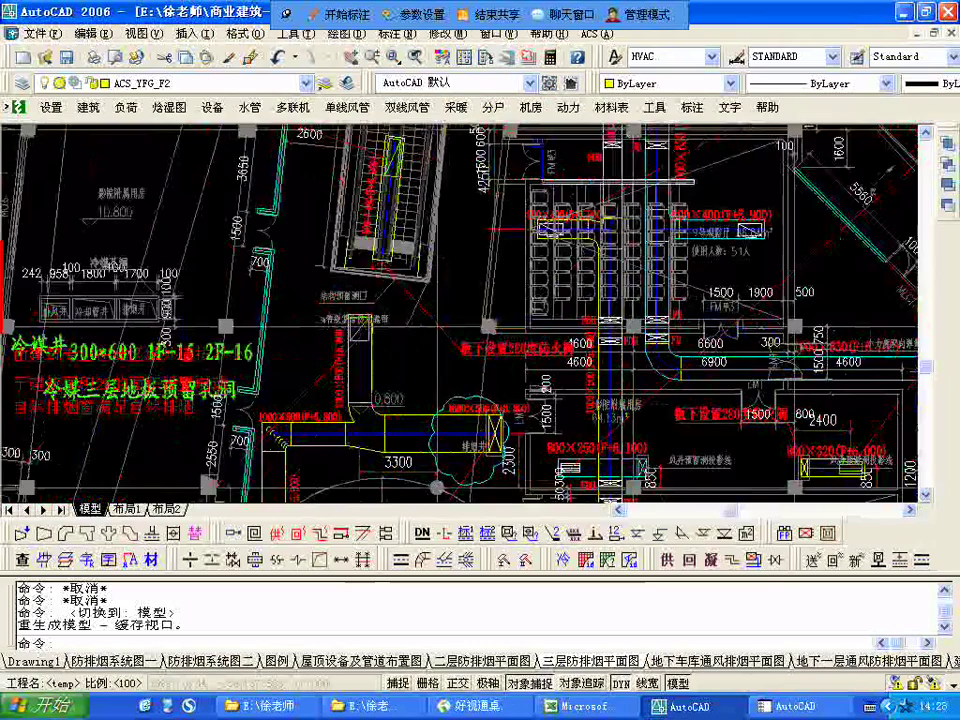
pyautogui.scroll(-1, 505, 420)
pyautogui.scroll(3, 505, 420)
pyautogui.moveTo(505, 420); pyautogui.dragTo(409, 245, button='middle')
pyautogui.moveTo(536, 408); pyautogui.dragTo(536, 415, button='middle')
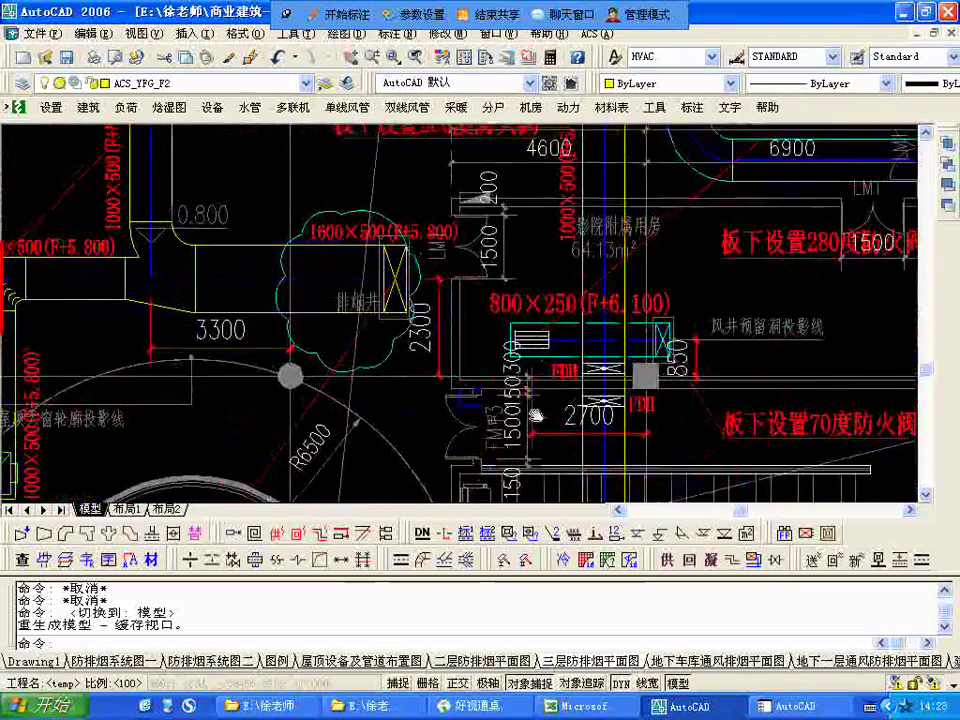
# Trace the cinema corridor's duct layout from the stairs and escalator near axis G to the area around 3号楼梯间.
pyautogui.moveTo(247, 136); pyautogui.dragTo(489, 451, button='middle')
pyautogui.scroll(-2, 489, 452)
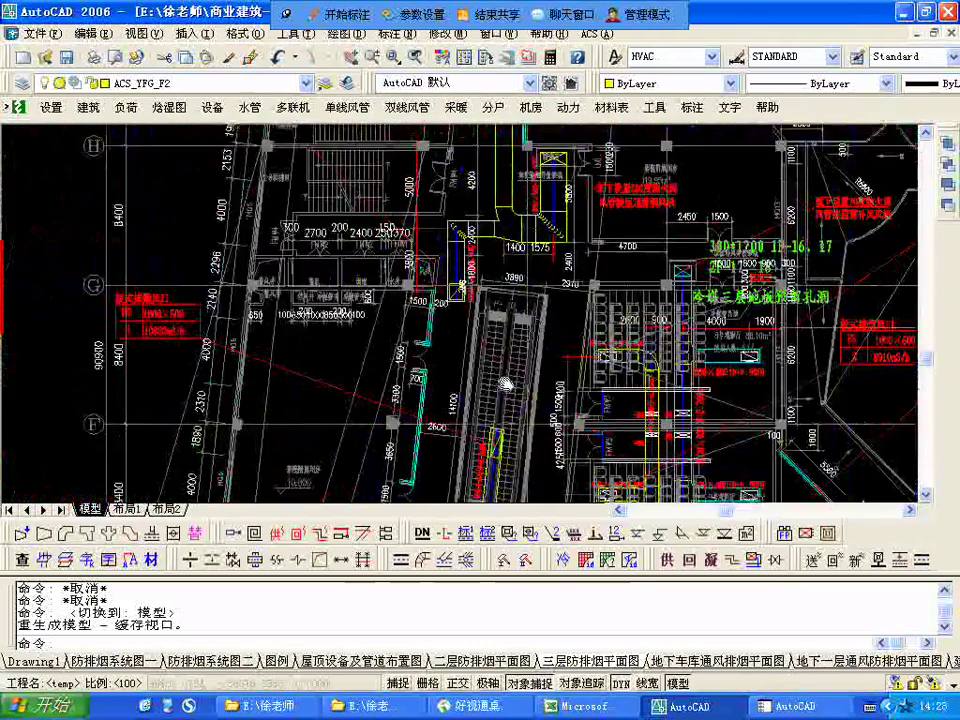
pyautogui.scroll(1, 506, 128)
pyautogui.moveTo(506, 128); pyautogui.dragTo(456, 160, button='middle')
pyautogui.moveTo(538, 389); pyautogui.dragTo(521, 234, button='middle')
pyautogui.moveTo(491, 359); pyautogui.dragTo(457, 148, button='middle')
pyautogui.moveTo(905, 234)
pyautogui.mouseDown(button='middle')
pyautogui.moveTo(265, 295)
pyautogui.moveTo(265, 103)
pyautogui.mouseUp(button='middle')
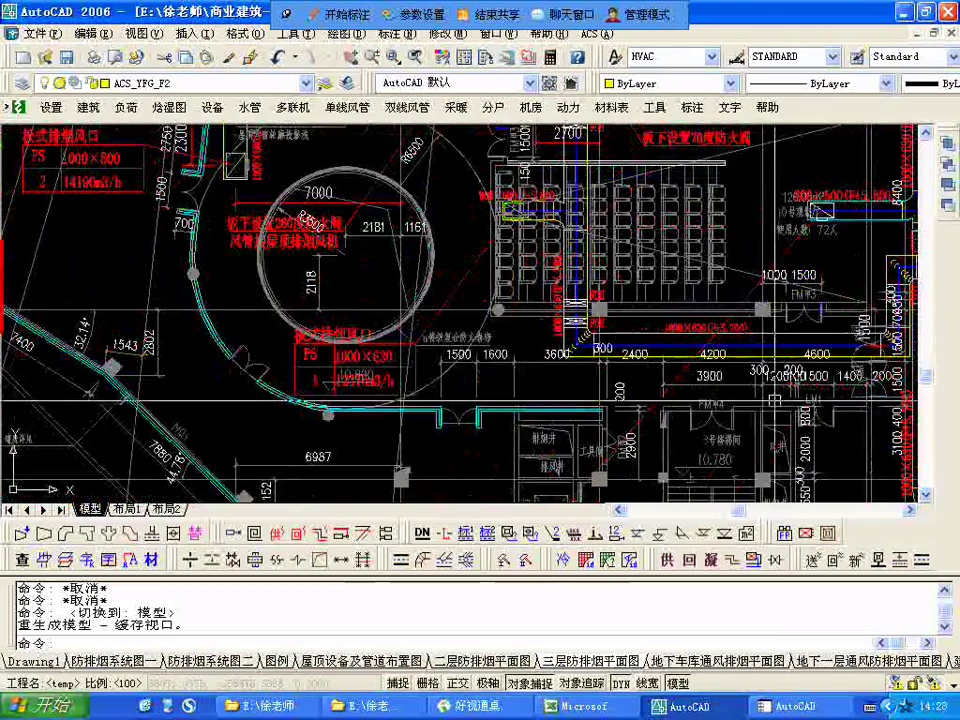
pyautogui.moveTo(351, 300); pyautogui.dragTo(300, 374, button='middle')
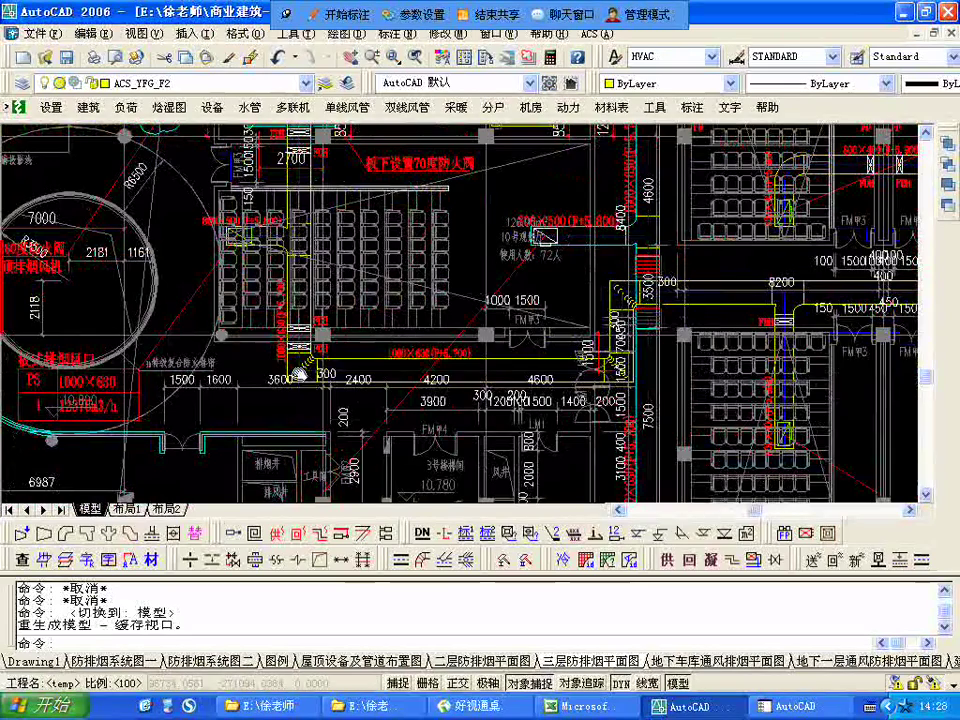
pyautogui.moveTo(314, 361); pyautogui.dragTo(357, 200, button='middle')
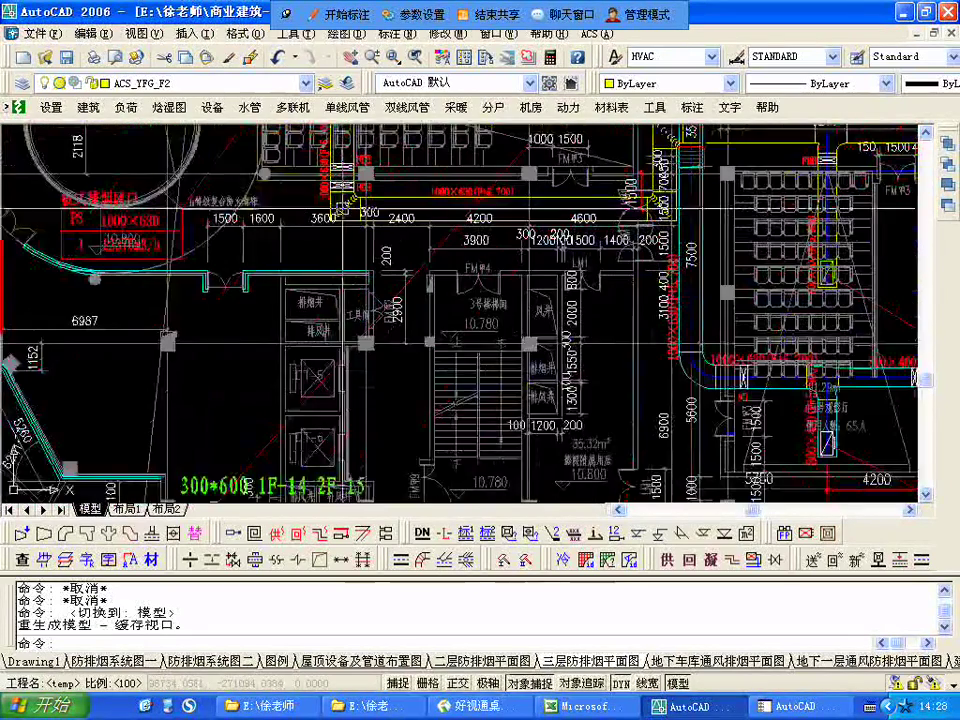
pyautogui.moveTo(408, 499); pyautogui.dragTo(429, 399, button='middle')
# Examine the 板式排烟风口 size and airflow labels beside the circular skylight and between axes H and J.
pyautogui.scroll(-4, 428, 398)
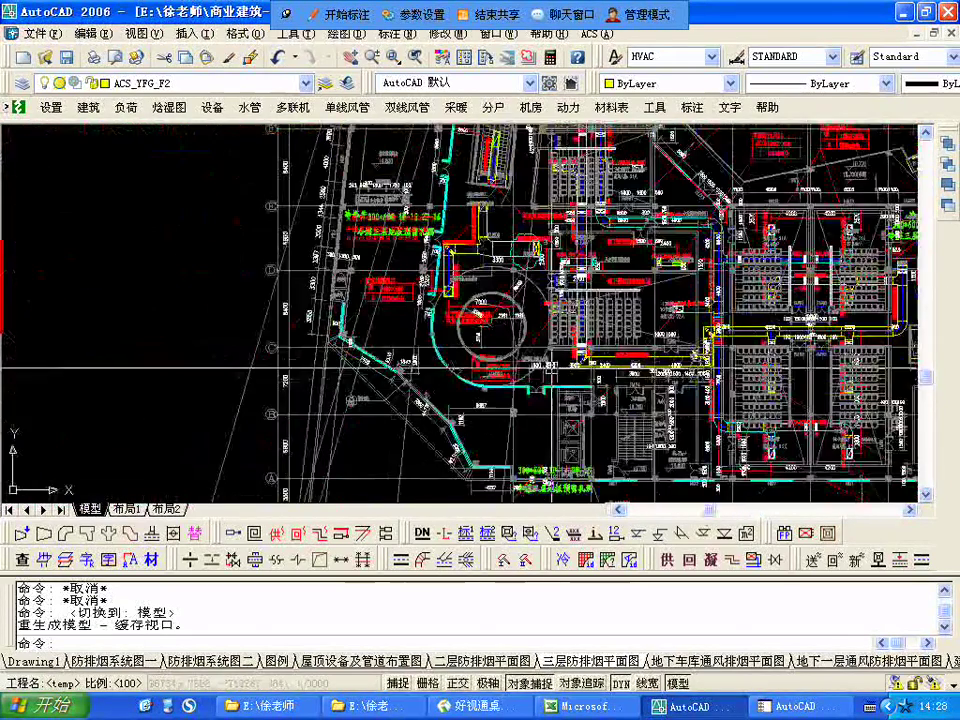
pyautogui.scroll(2, 551, 368)
pyautogui.moveTo(342, 238); pyautogui.dragTo(376, 353, button='middle')
pyautogui.scroll(5, 318, 349)
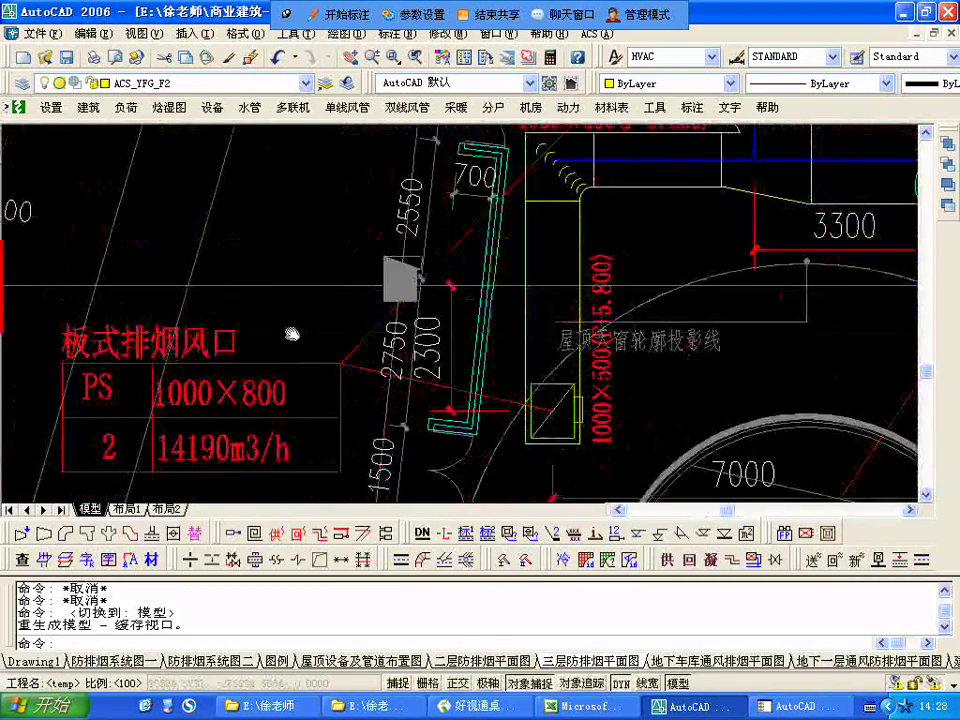
pyautogui.moveTo(291, 338); pyautogui.dragTo(289, 347, button='middle')
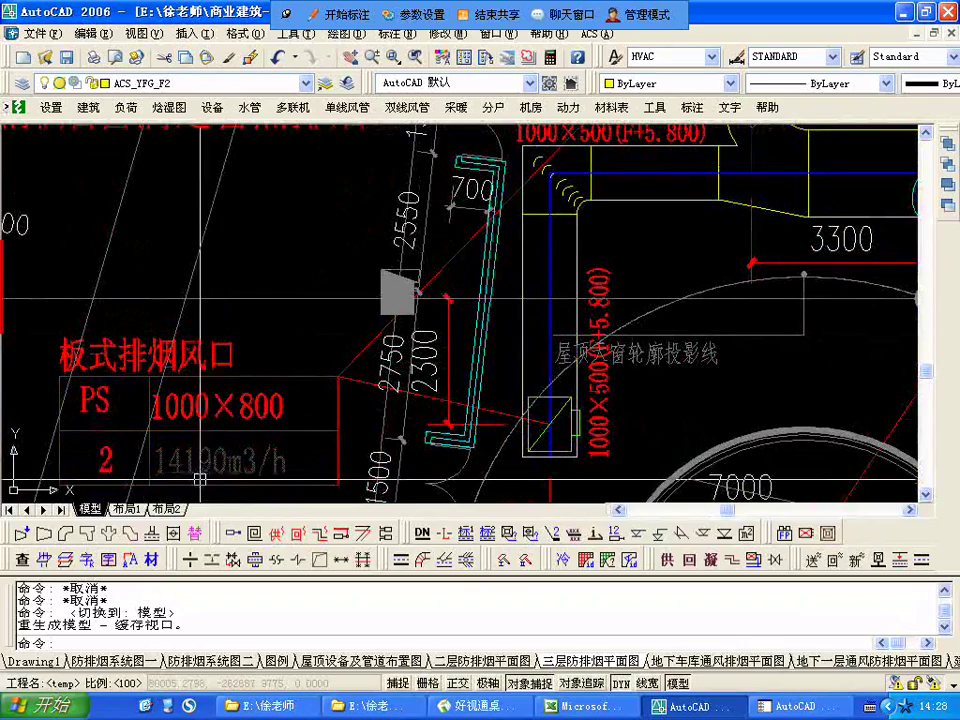
pyautogui.scroll(-5, 229, 487)
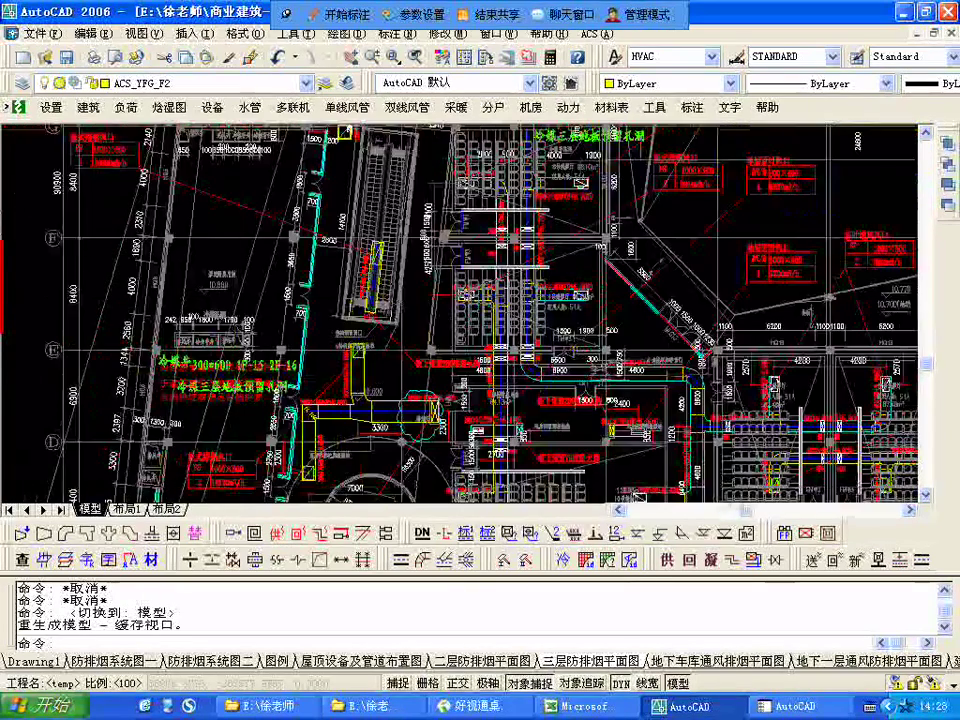
pyautogui.scroll(-2, 229, 487)
pyautogui.scroll(3, 319, 249)
pyautogui.moveTo(296, 202); pyautogui.dragTo(373, 385, button='middle')
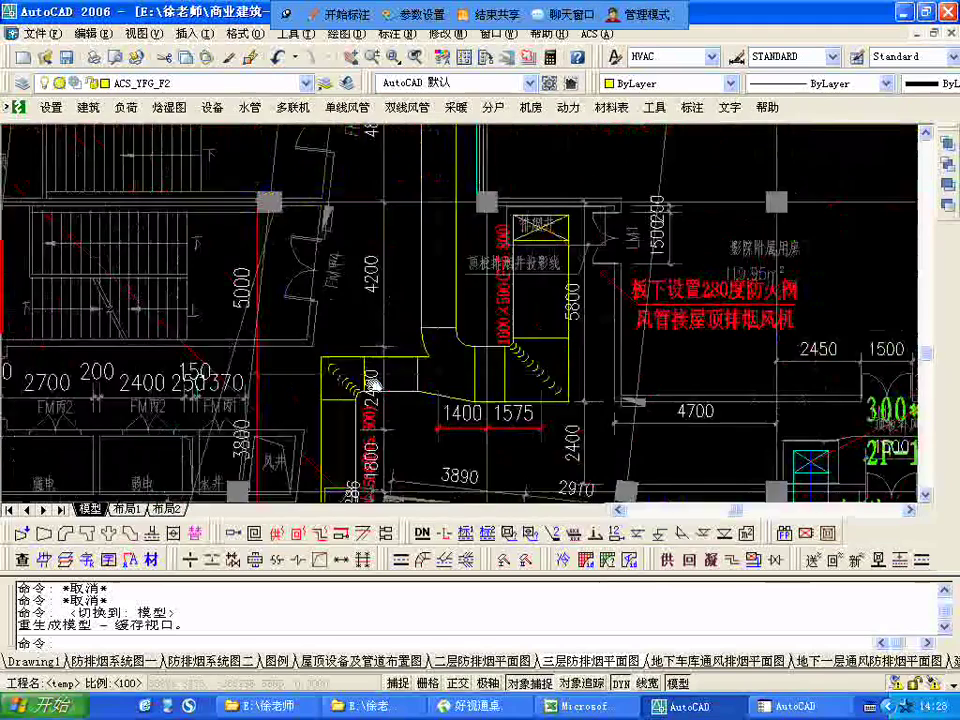
pyautogui.scroll(-3, 372, 384)
pyautogui.scroll(3, 391, 411)
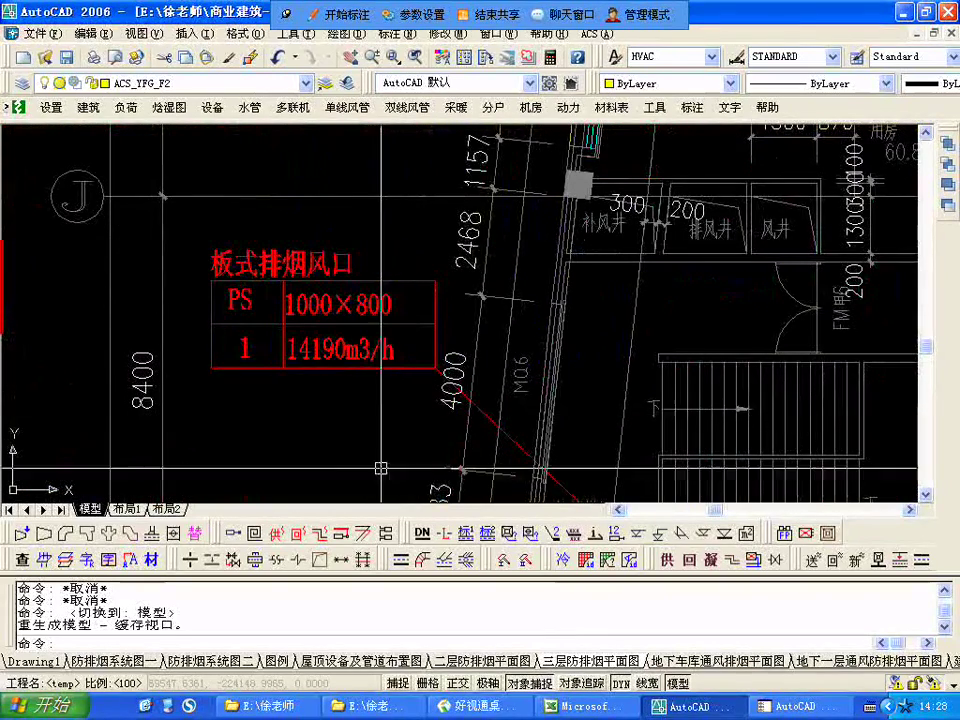
pyautogui.moveTo(333, 406); pyautogui.dragTo(270, 333, button='middle')
pyautogui.scroll(-3, 270, 333)
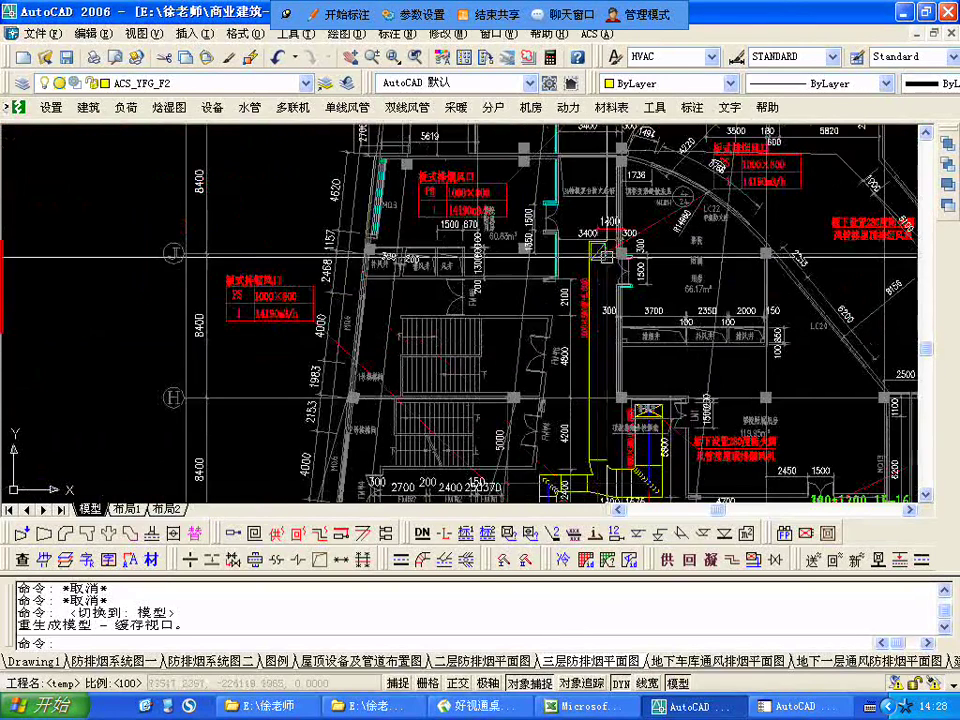
# Switch to the Excel workbook and calculate G44 times 1/4 in cell H44 with the PRODUCT function.
pyautogui.click(590, 707)
pyautogui.click(555, 564)
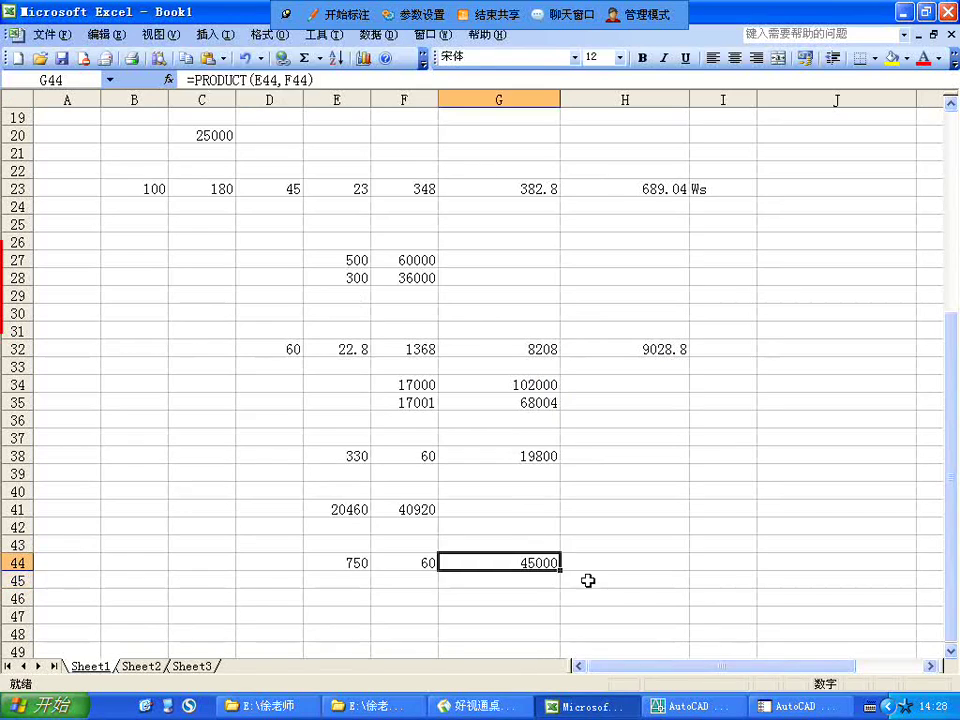
pyautogui.click(576, 566)
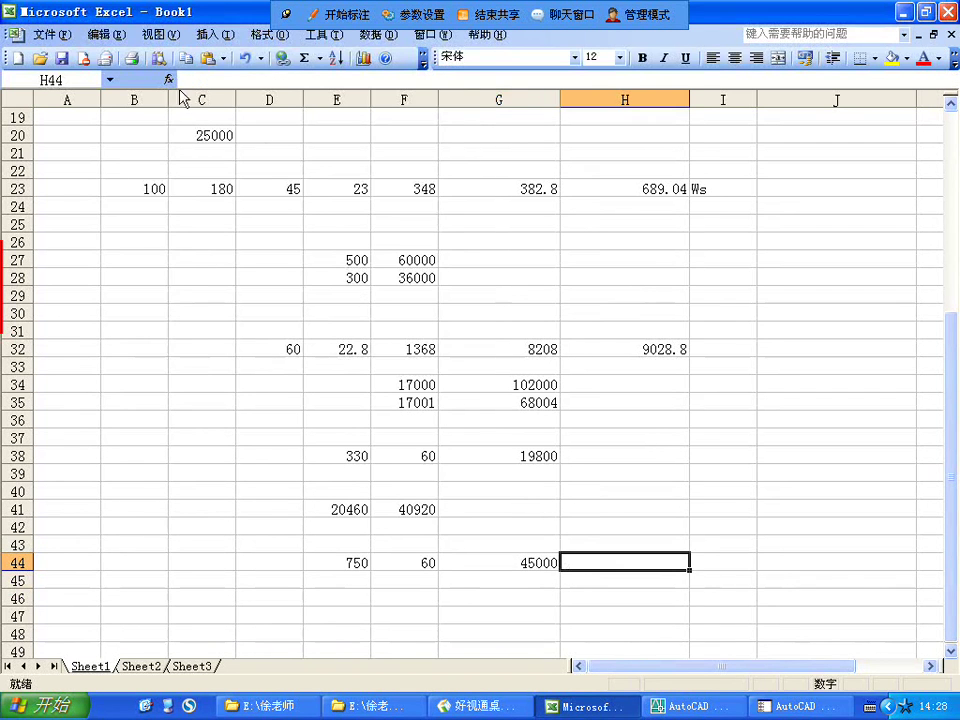
pyautogui.click(169, 79)
pyautogui.click(364, 365)
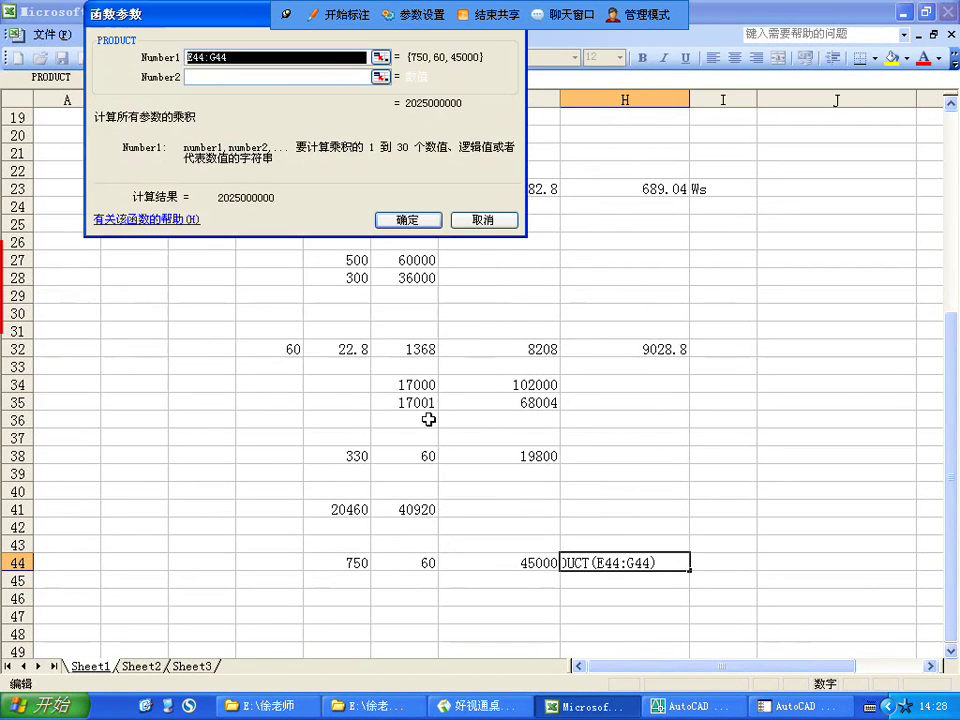
pyautogui.click(543, 566)
pyautogui.click(266, 77)
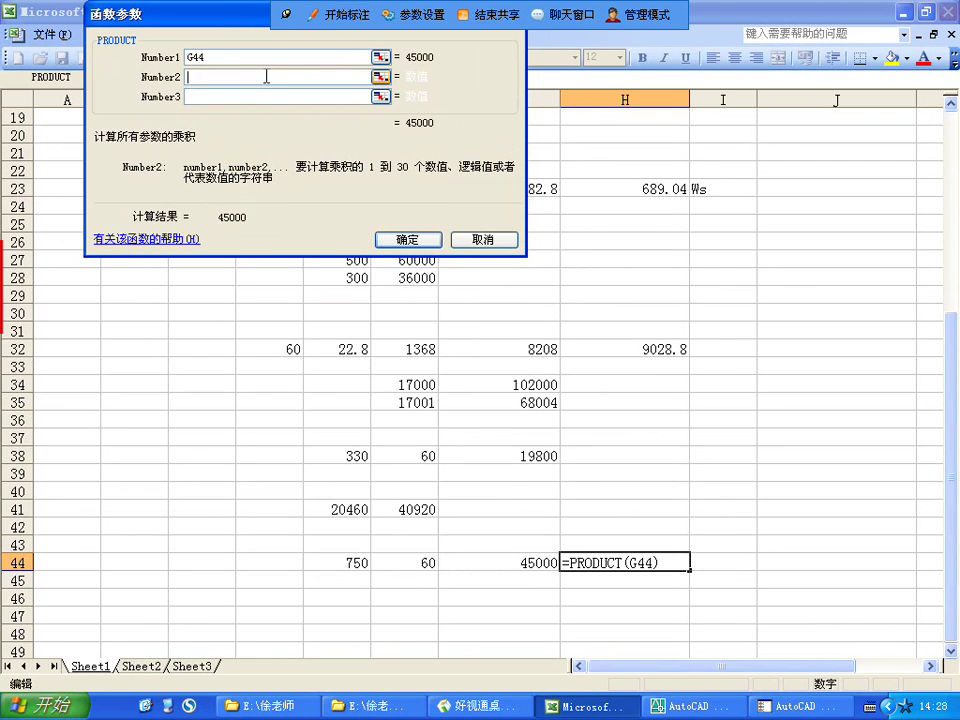
pyautogui.press('Return')
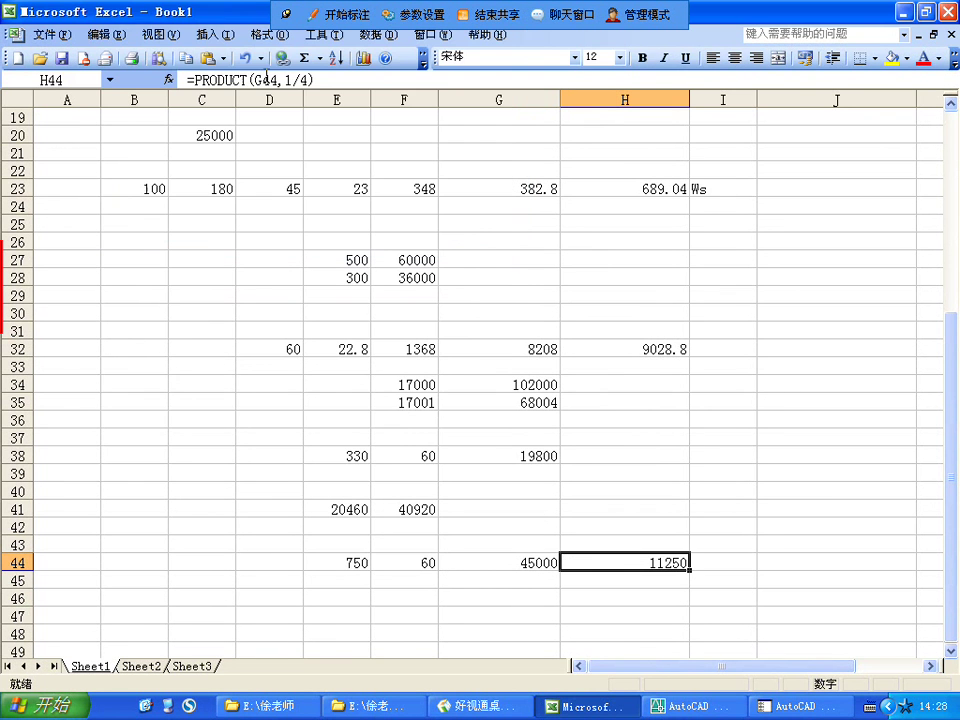
pyautogui.click(677, 580)
pyautogui.click(676, 563)
pyautogui.click(662, 577)
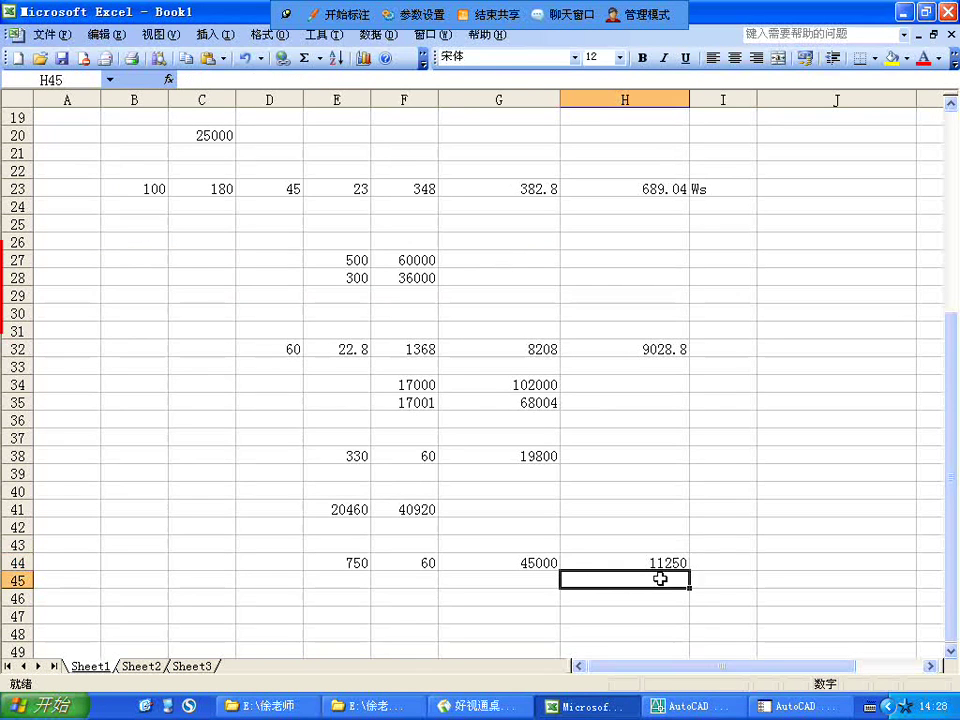
# Return to AutoCAD and examine how the smoke outlets are distributed along the third-floor cinema corridor.
pyautogui.click(676, 708)
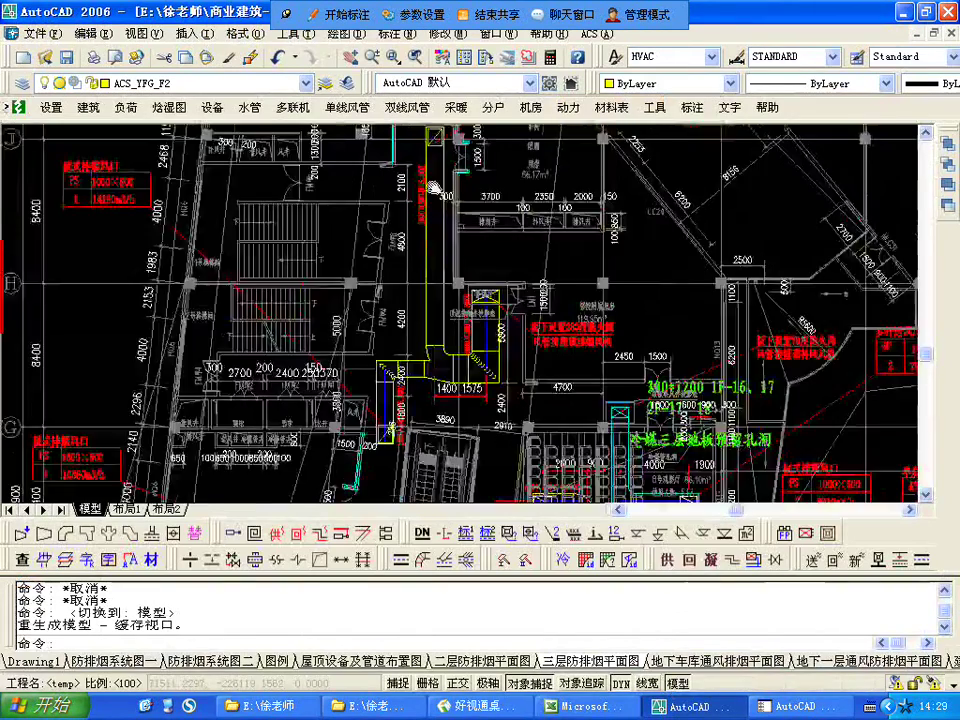
pyautogui.moveTo(434, 187); pyautogui.dragTo(405, 173, button='middle')
pyautogui.scroll(-1, 405, 173)
pyautogui.moveTo(468, 392); pyautogui.dragTo(362, 219, button='middle')
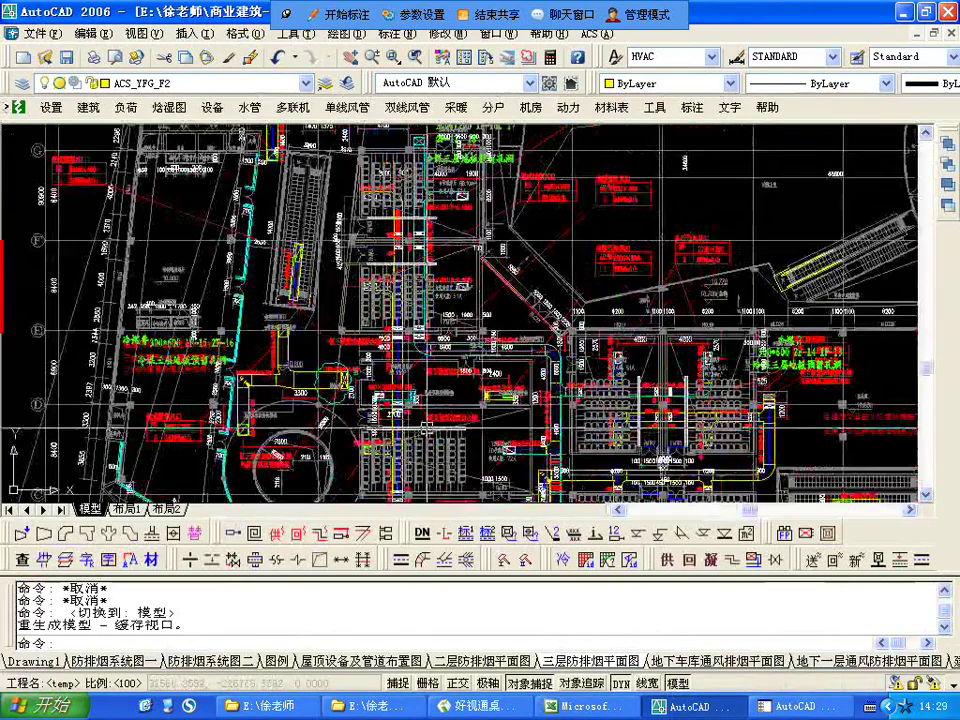
pyautogui.scroll(1, 292, 429)
pyautogui.moveTo(292, 429)
pyautogui.mouseDown(button='middle')
pyautogui.moveTo(358, 294)
pyautogui.moveTo(322, 220)
pyautogui.mouseUp(button='middle')
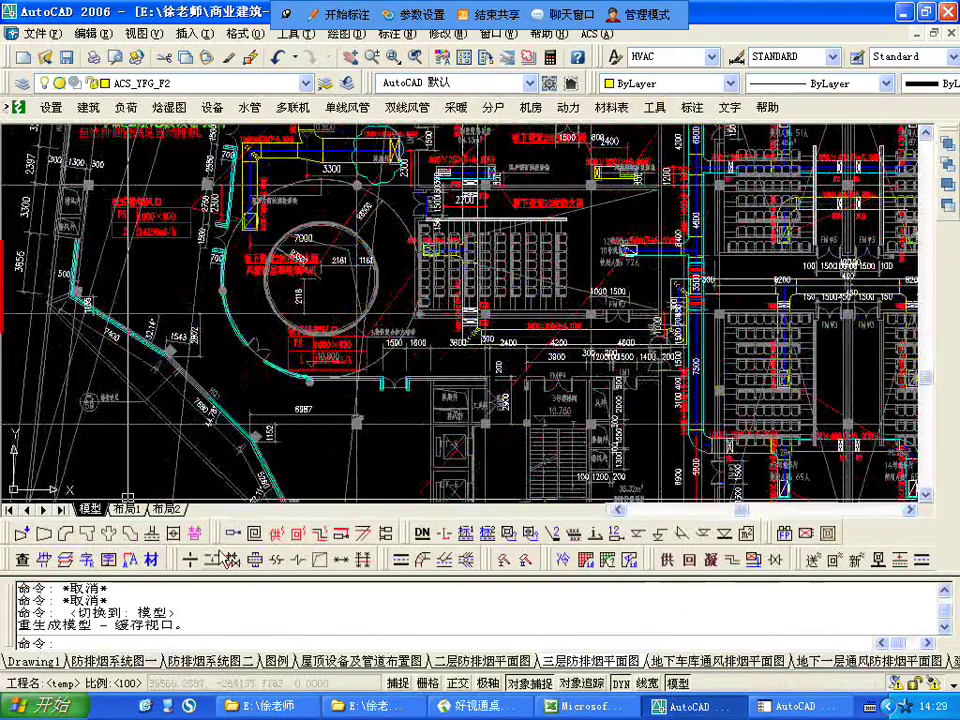
pyautogui.scroll(-6, 323, 248)
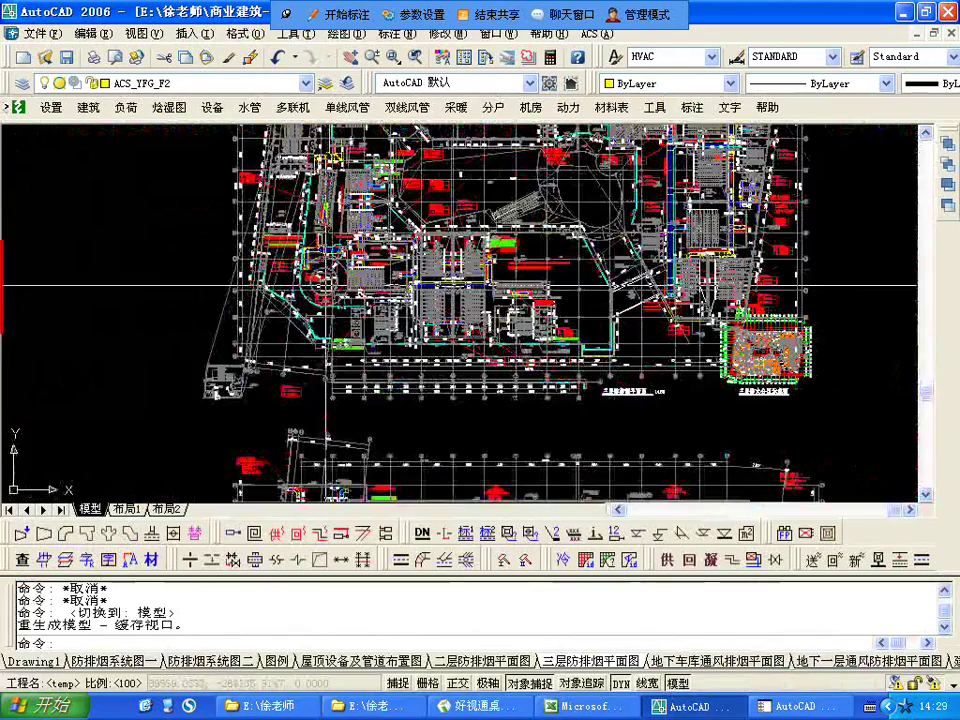
pyautogui.scroll(3, 440, 245)
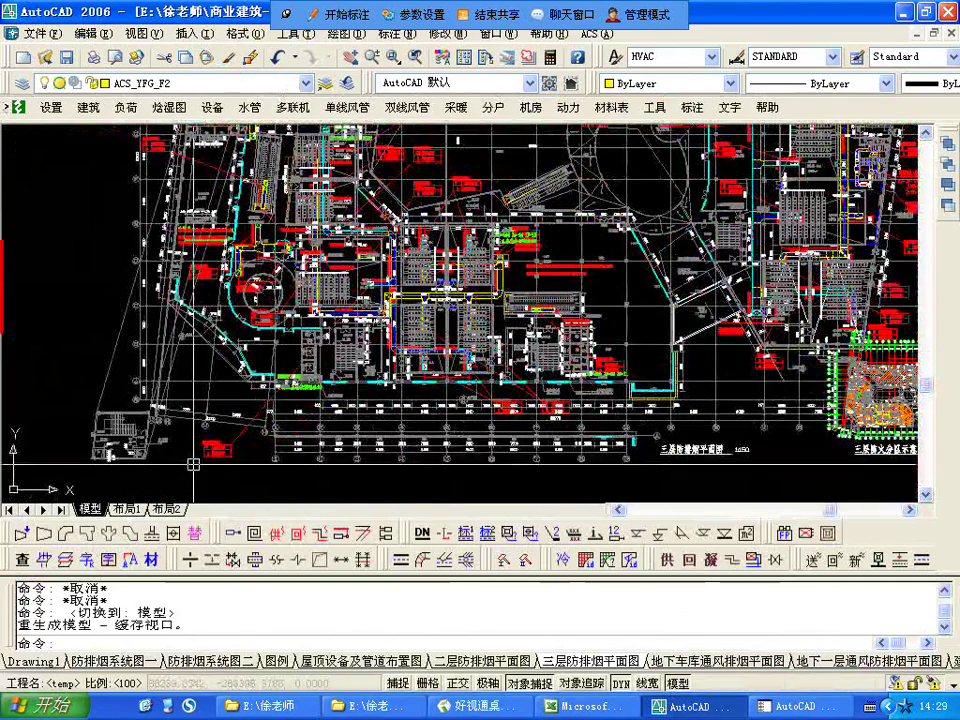
# Draw a circle of radius 30000 centred on the corridor smoke outlet beside the circular skylight and check its reach along the corridor.
pyautogui.write('c')
pyautogui.press('Return')
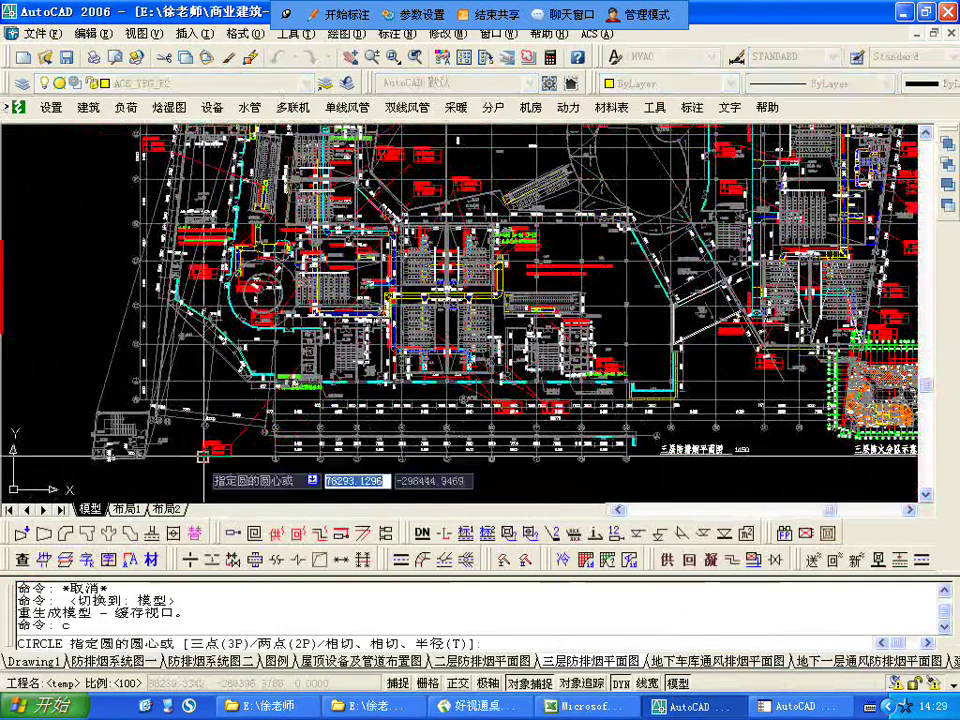
pyautogui.scroll(6, 250, 275)
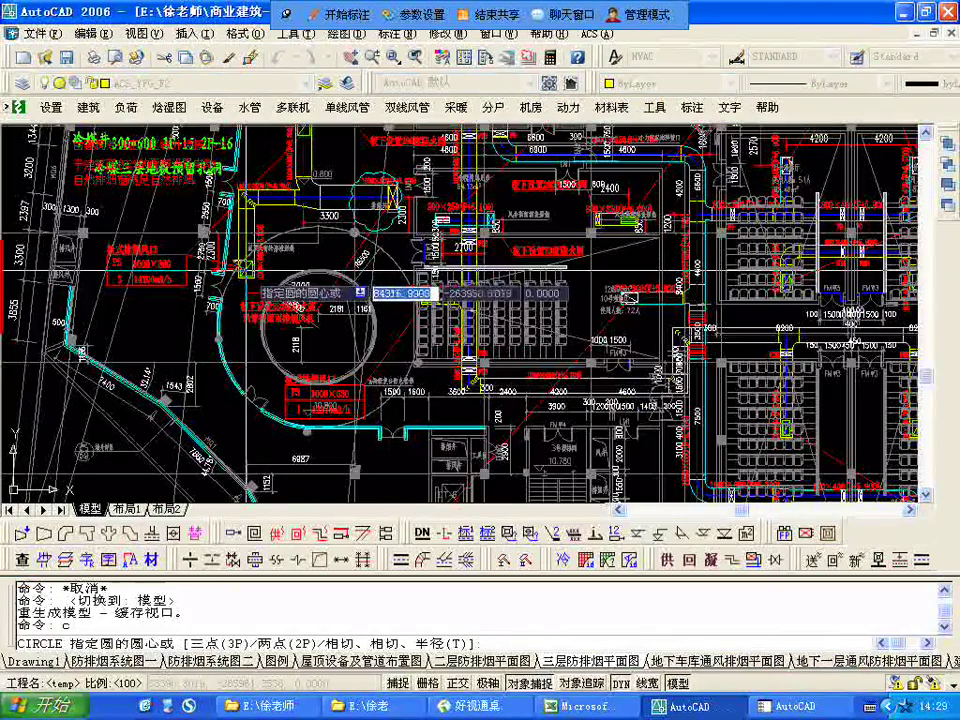
pyautogui.click(250, 276)
pyautogui.write('3')
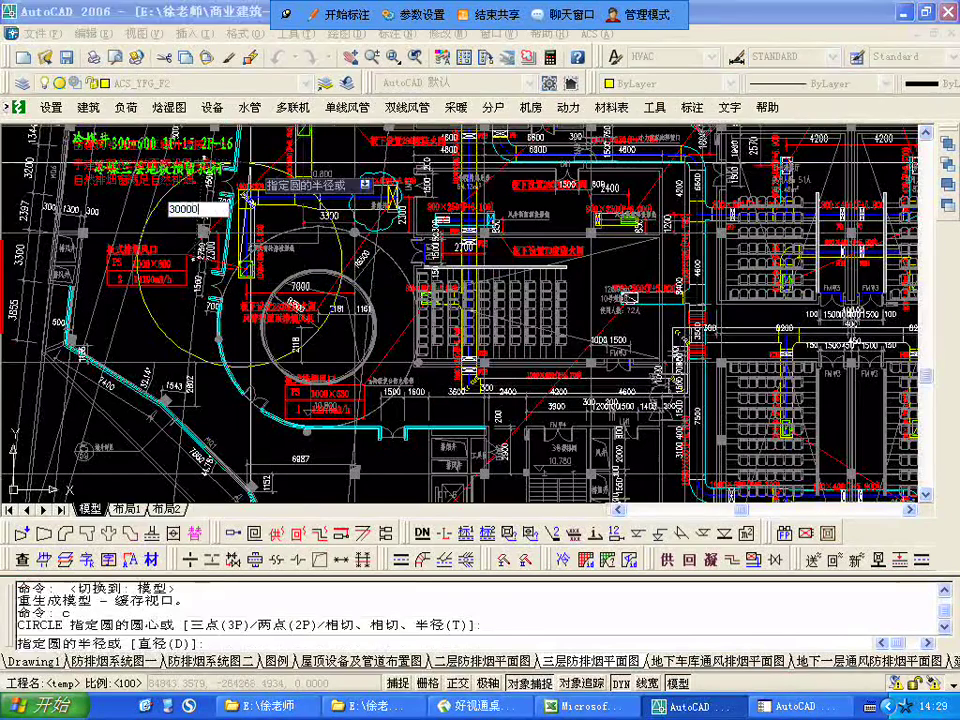
pyautogui.write('0000')
pyautogui.press('Return')
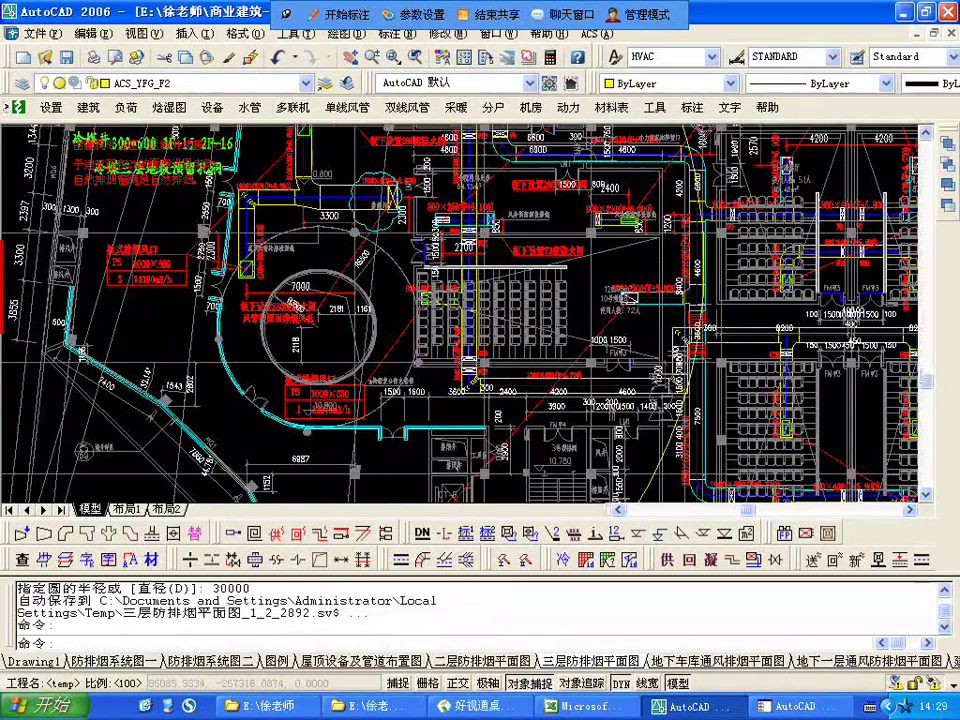
pyautogui.scroll(-2, 255, 180)
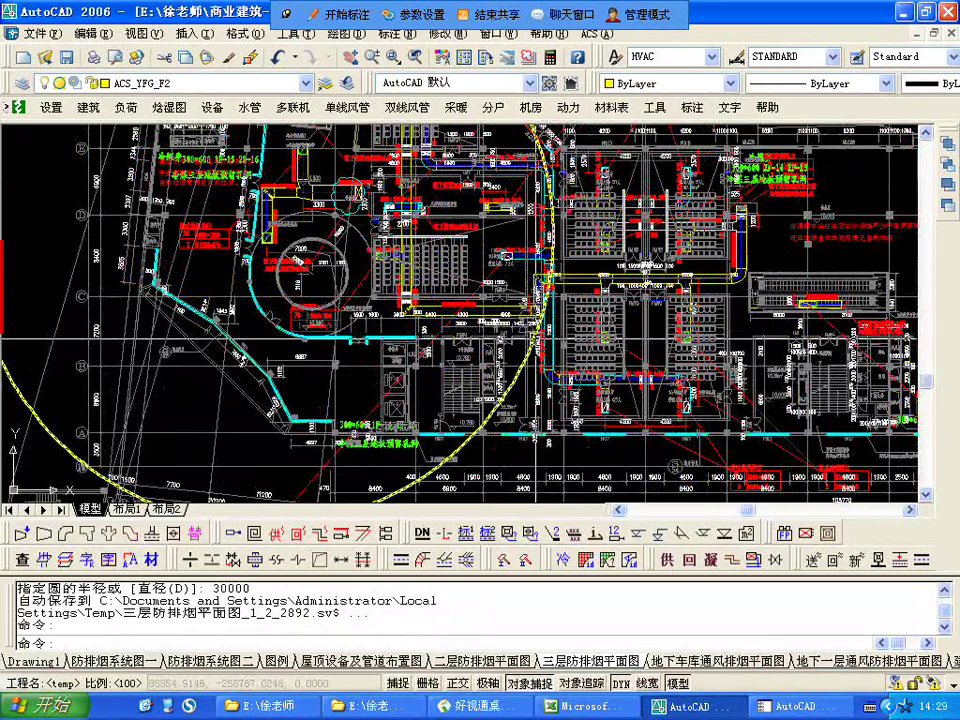
pyautogui.scroll(3, 530, 290)
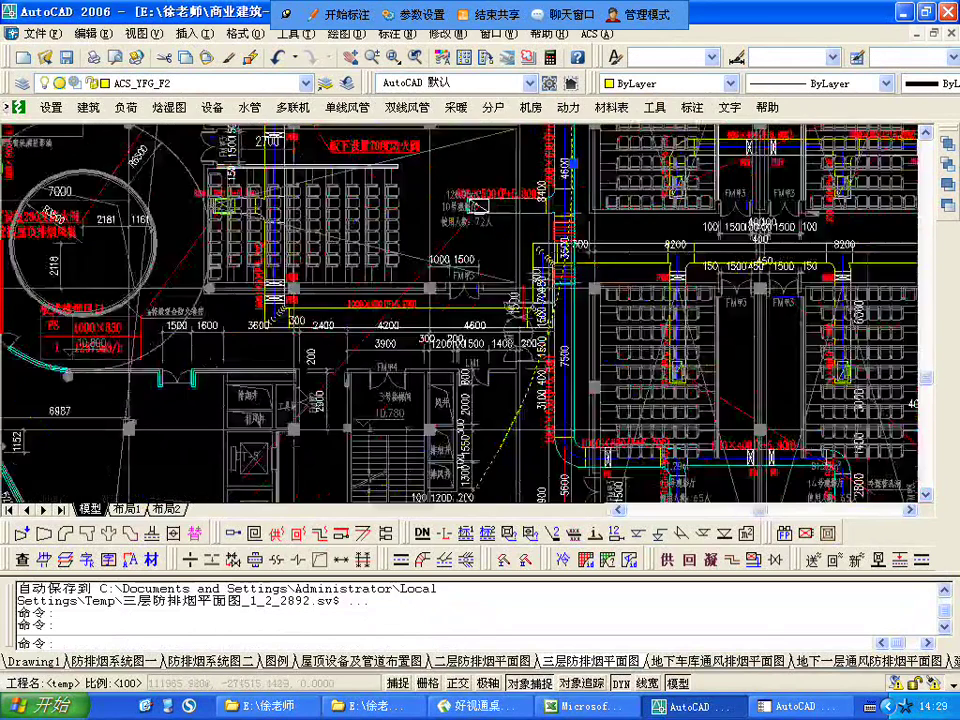
pyautogui.scroll(3, 541, 304)
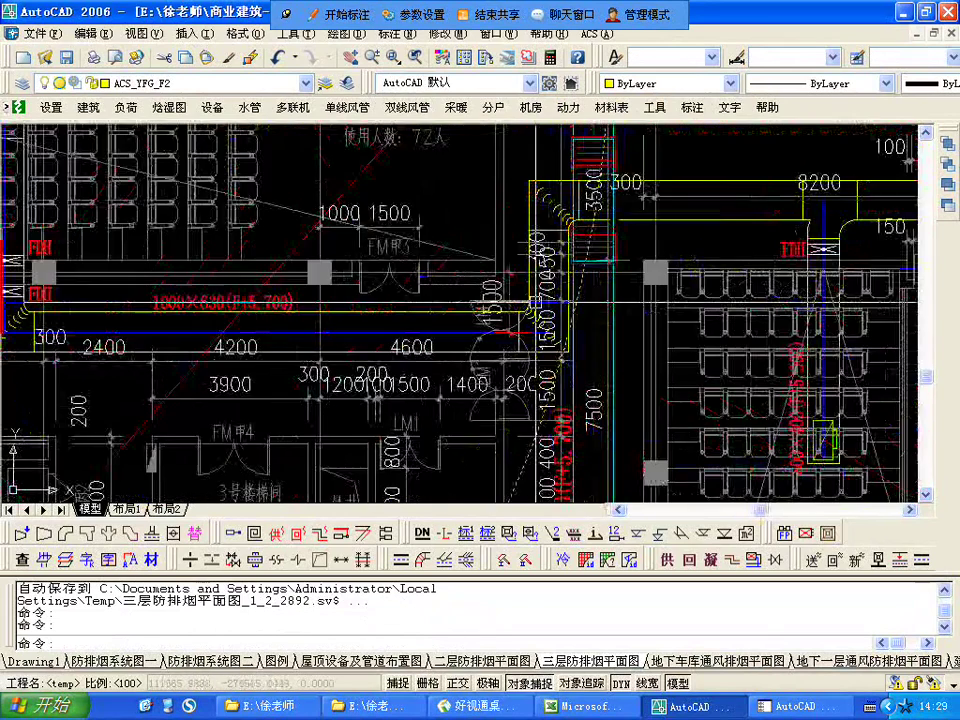
# Draw a polyline about 33,900 mm long from the smoke outlet beside the circular skylight, along the corridor and down past the lifts to the outer wall.
pyautogui.scroll(-5, 400, 370)
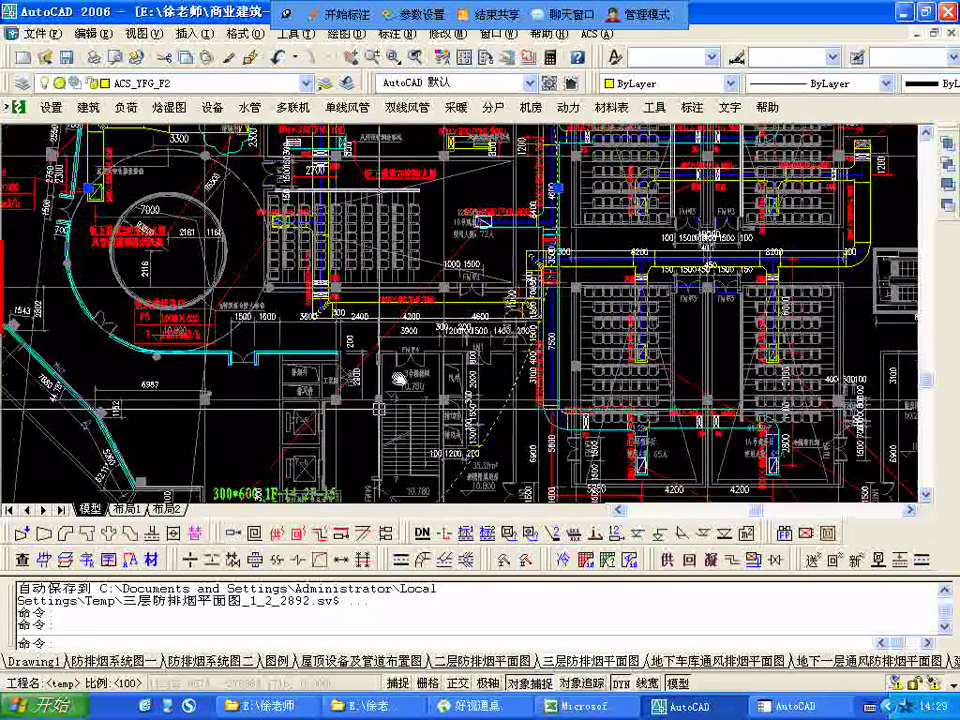
pyautogui.scroll(2, 401, 370)
pyautogui.write('pl')
pyautogui.press('Return')
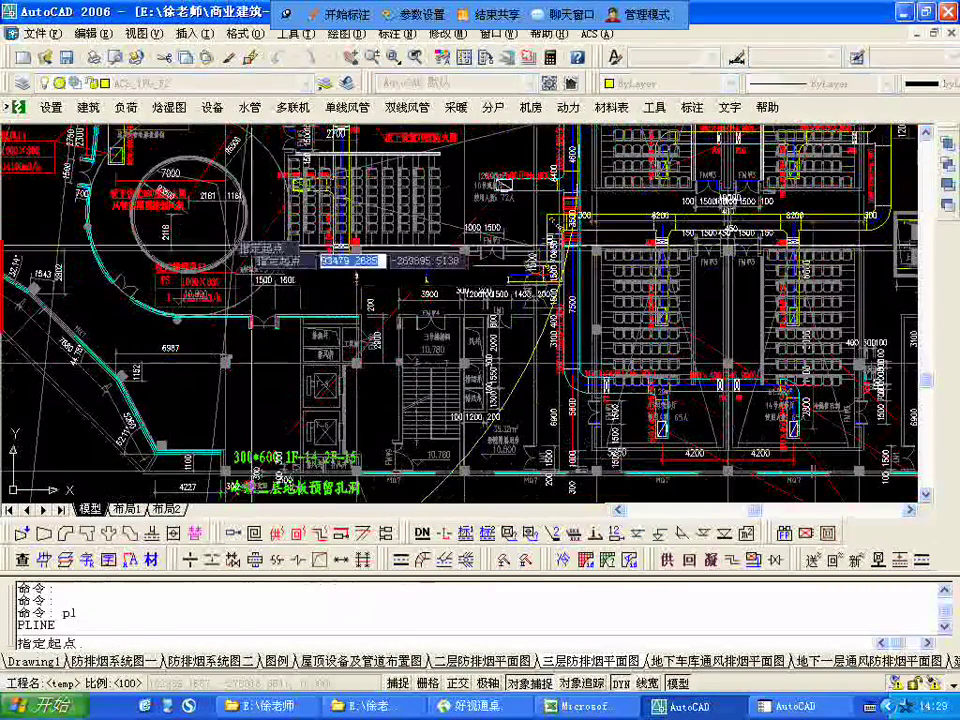
pyautogui.click(122, 162)
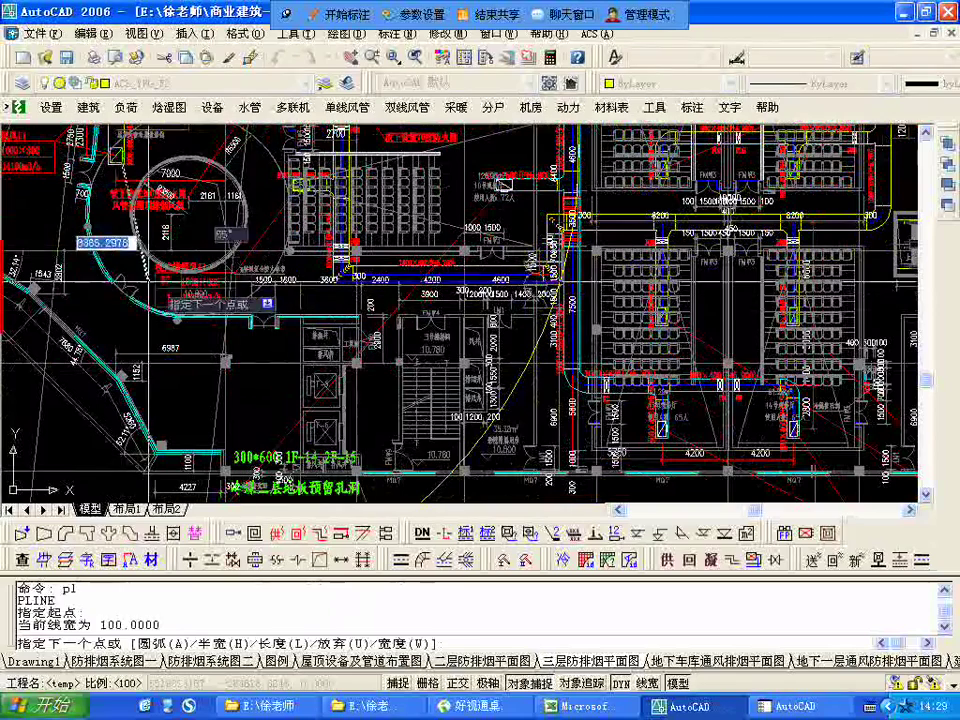
pyautogui.click(124, 289)
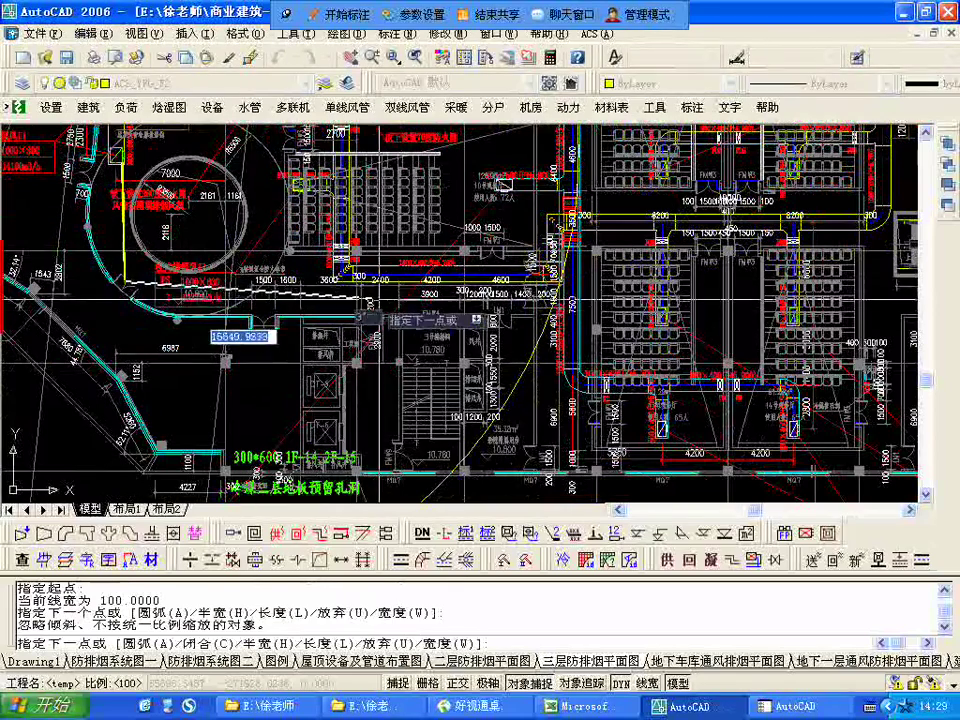
pyautogui.click(370, 310)
pyautogui.click(369, 462)
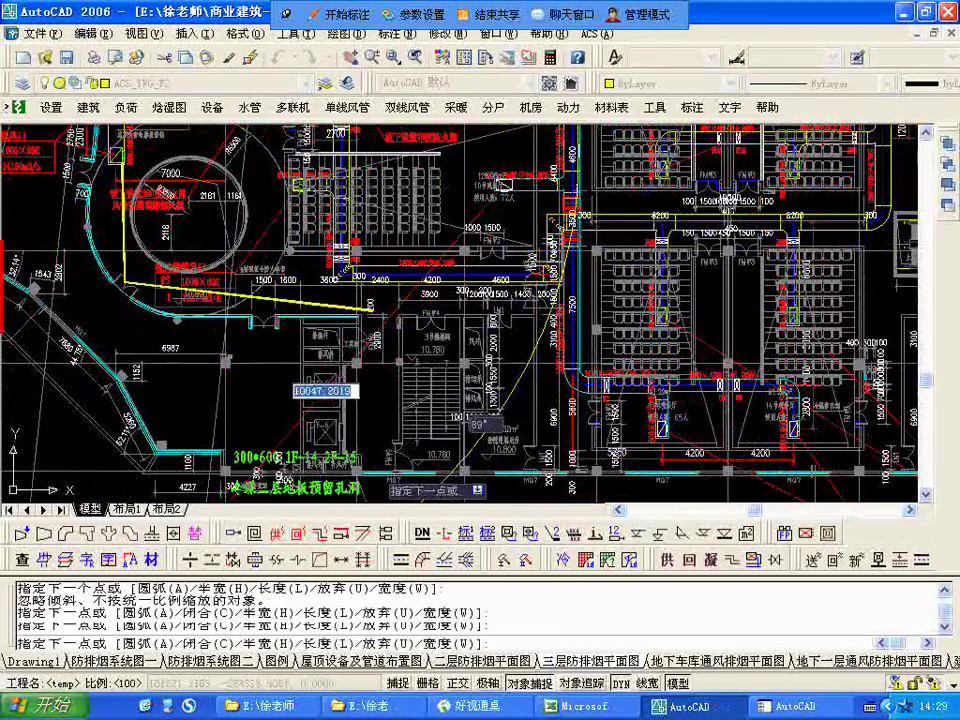
pyautogui.press('Escape')
# List the properties of the corridor polyline to read its length, and close the text window.
pyautogui.click(373, 422)
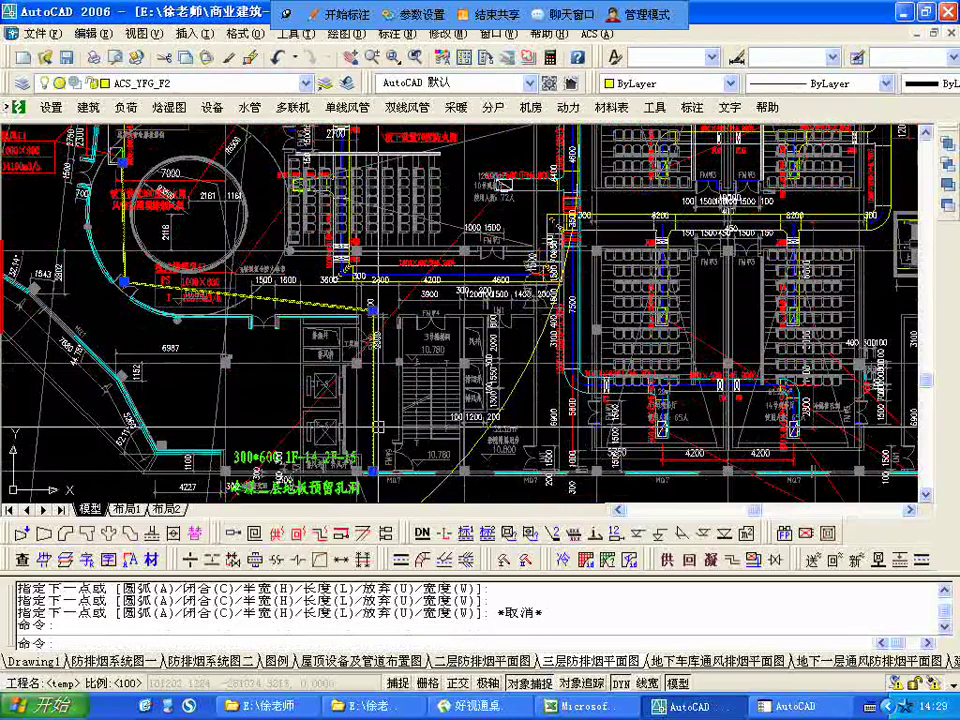
pyautogui.write('li')
pyautogui.press('Return')
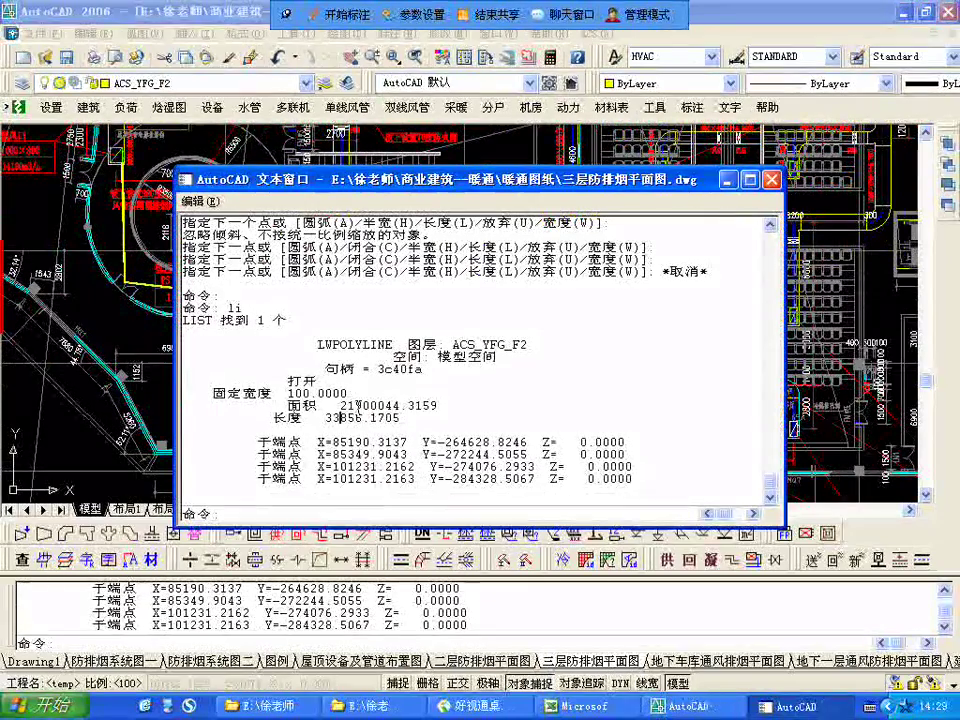
pyautogui.click(770, 181)
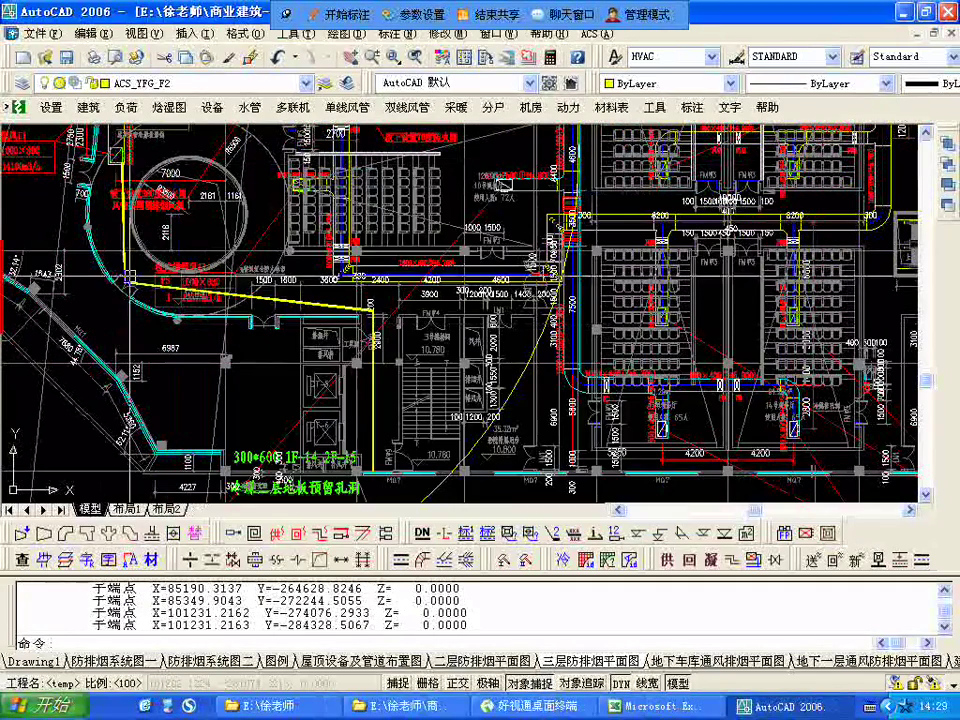
# Reshape the polyline by moving its first bend closer to the skylight and its start point to the smoke outlet's lower-left corner.
pyautogui.click(122, 282)
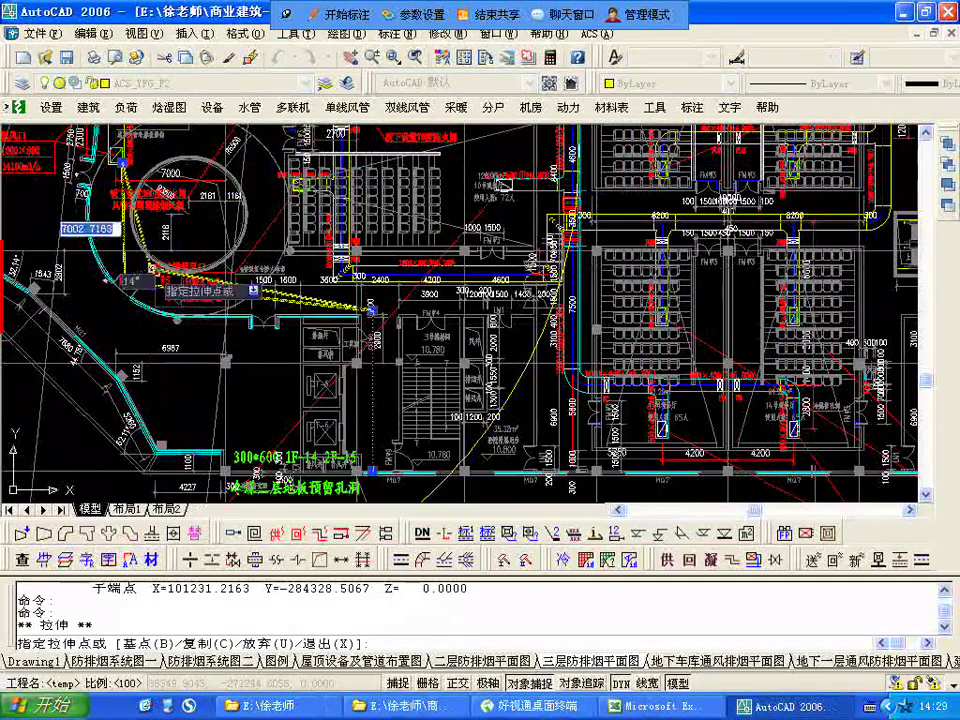
pyautogui.click(143, 270)
pyautogui.click(373, 310)
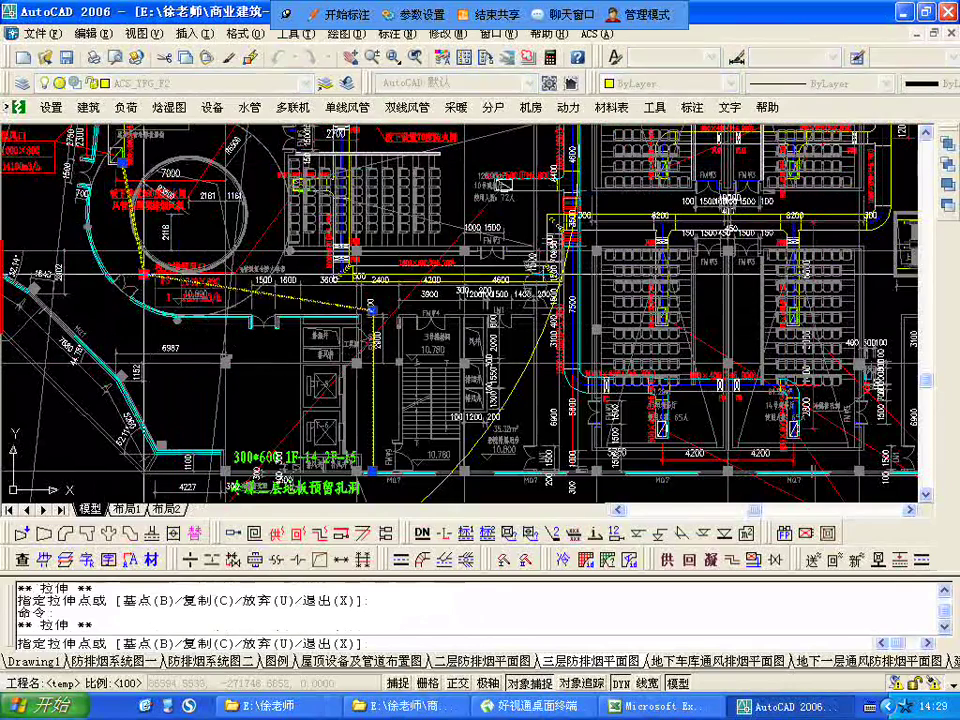
pyautogui.scroll(2, 155, 275)
pyautogui.click(155, 273)
pyautogui.moveTo(155, 273); pyautogui.dragTo(192, 376, button='middle')
pyautogui.click(145, 215)
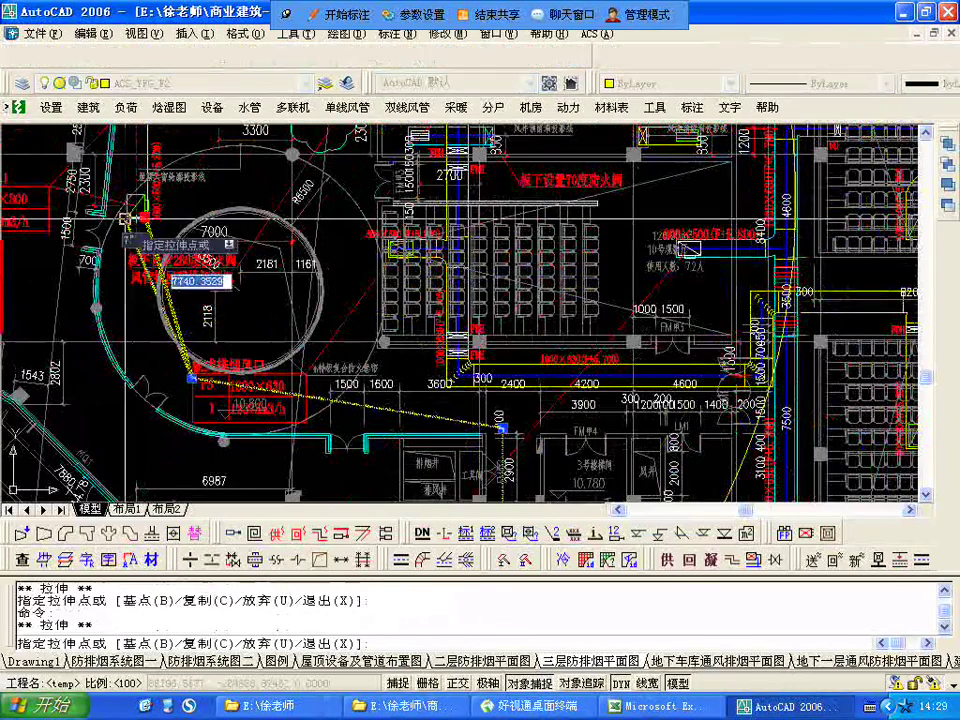
pyautogui.click(126, 218)
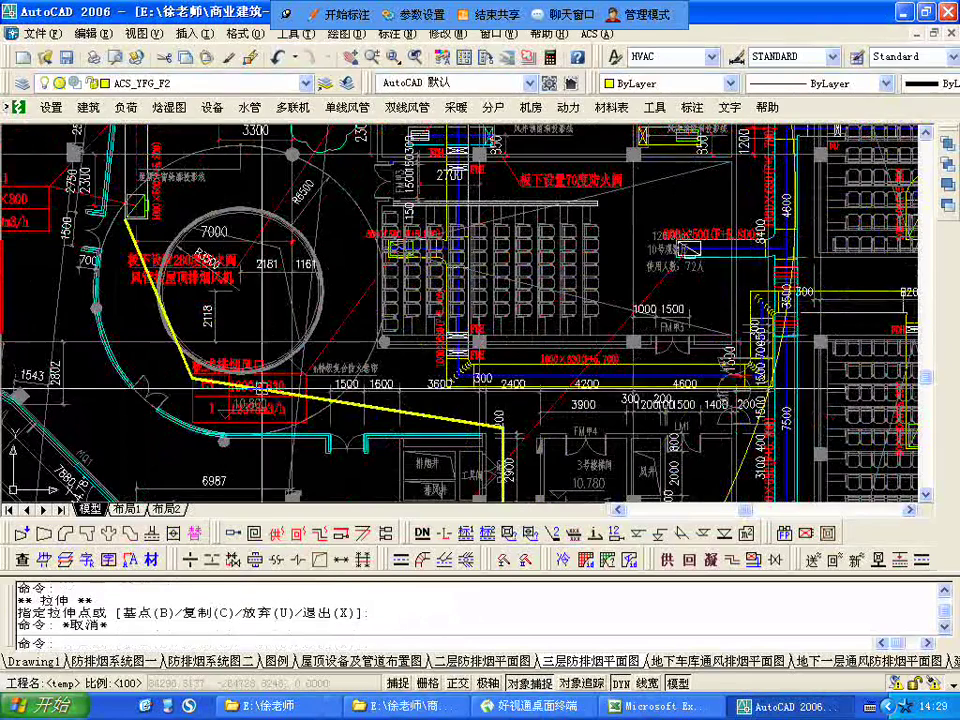
pyautogui.press('Escape')
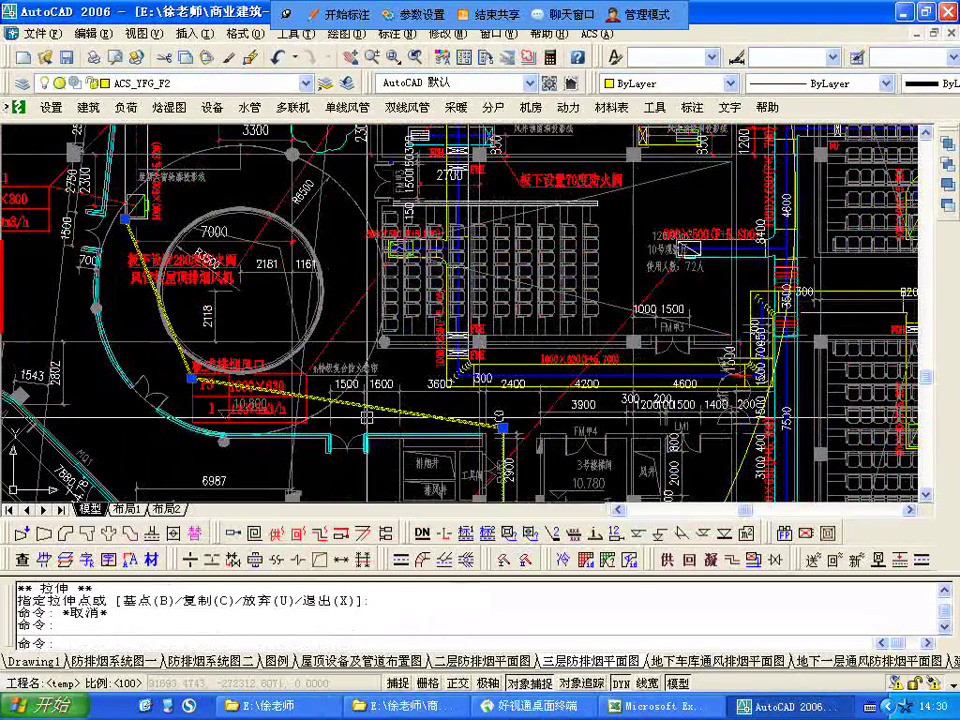
# List the reshaped polyline to read its new length, and close the text window.
pyautogui.write('li')
pyautogui.press('Return')
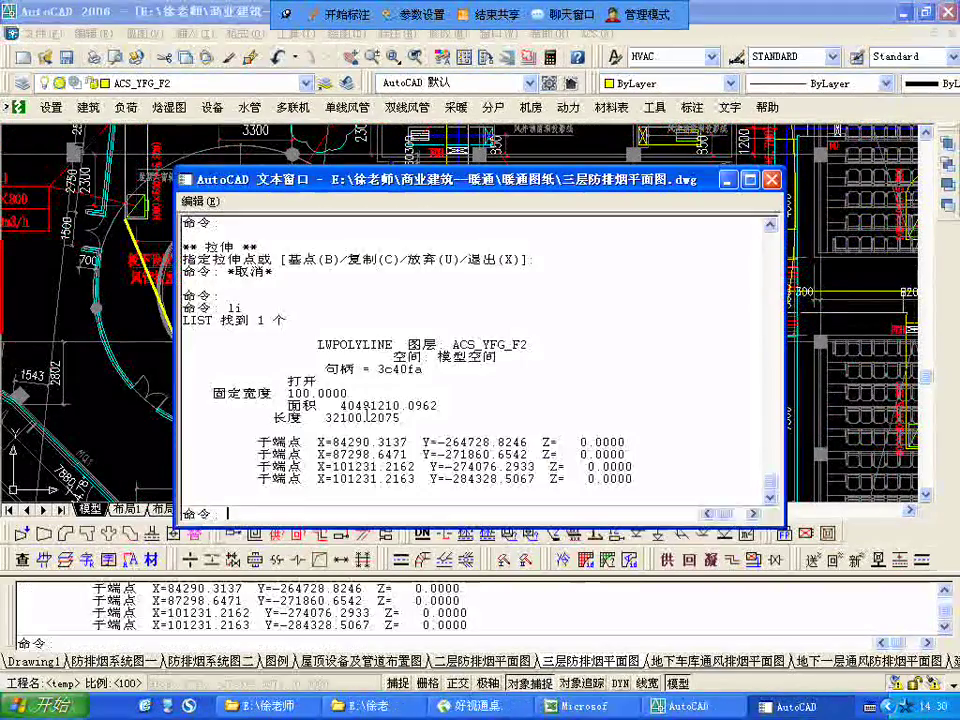
pyautogui.click(772, 181)
# Move the polyline's start point to the smoke outlet's lower-right corner and pull its first bend in beside the skylight's lower-left edge.
pyautogui.scroll(6, 196, 355)
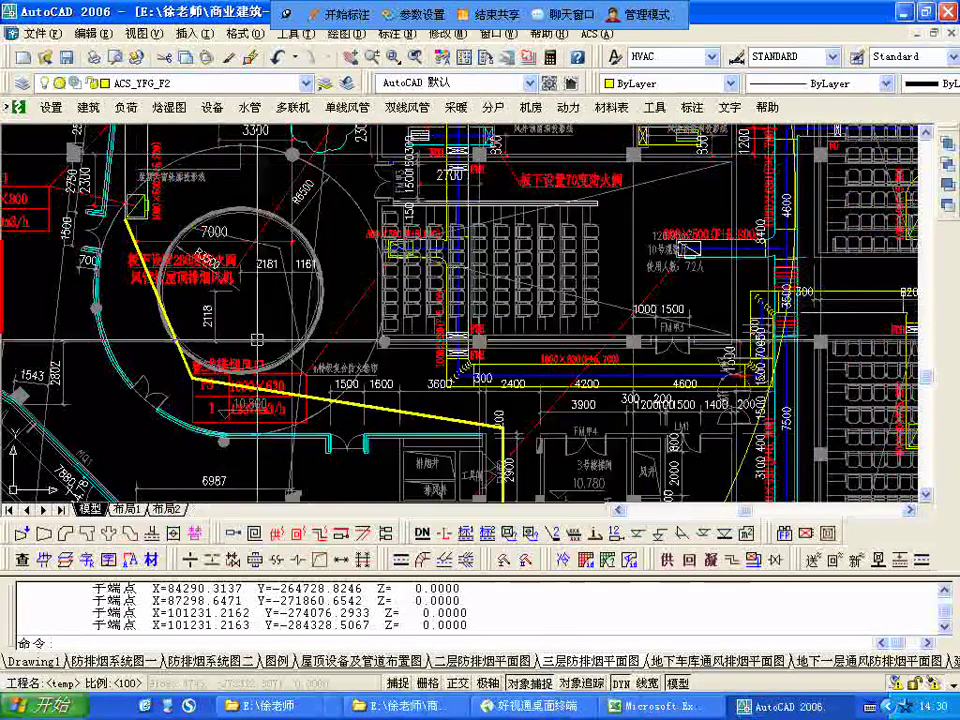
pyautogui.moveTo(196, 355); pyautogui.dragTo(215, 338, button='middle')
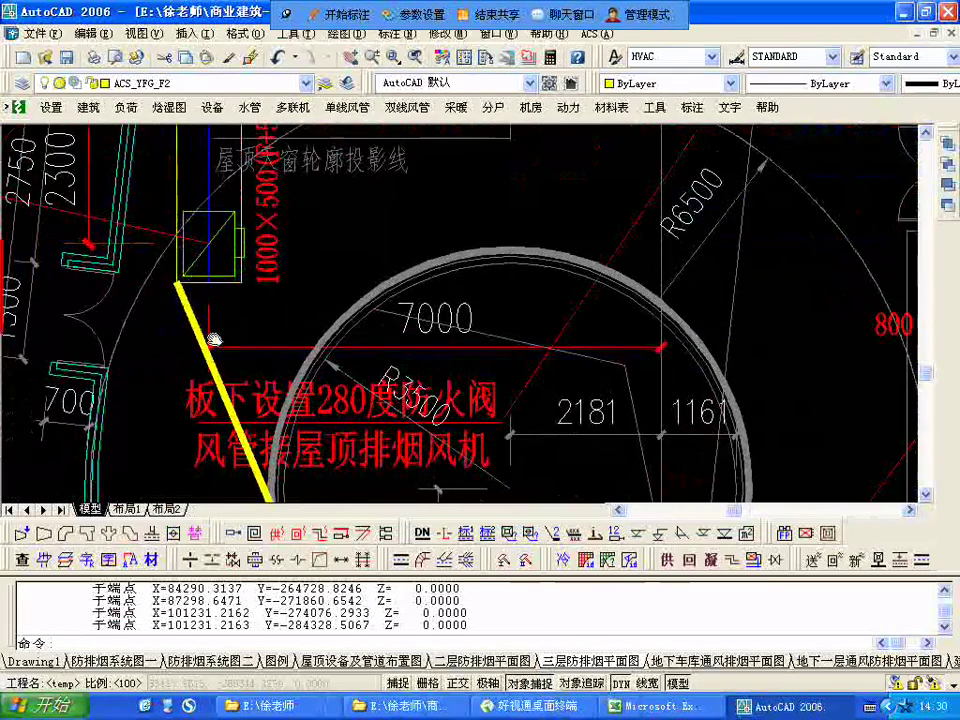
pyautogui.click(191, 312)
pyautogui.scroll(-4, 180, 287)
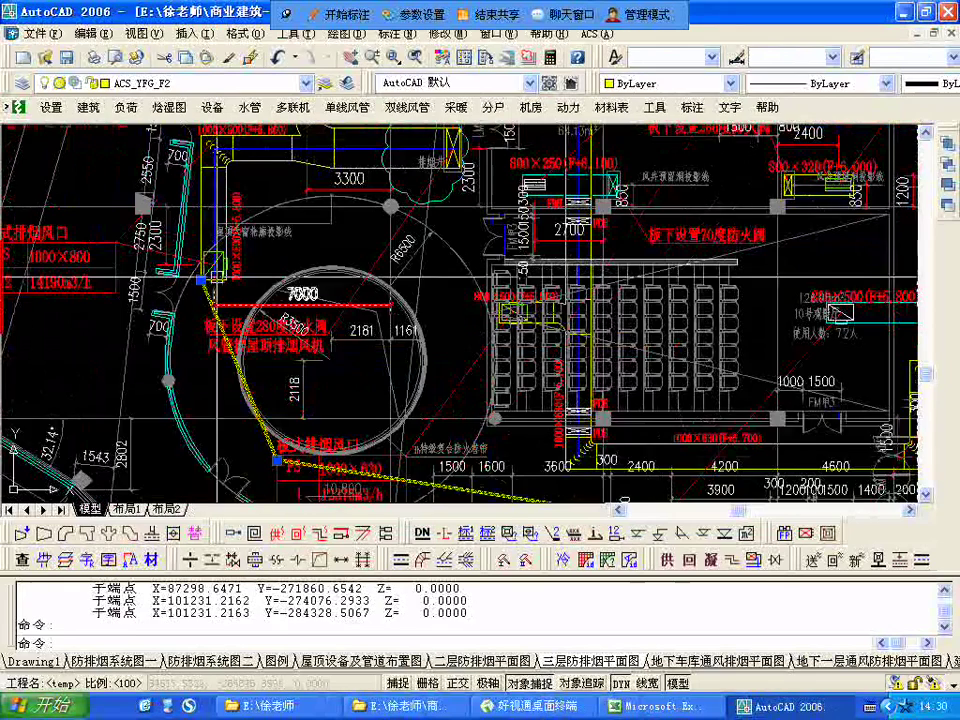
pyautogui.click(201, 281)
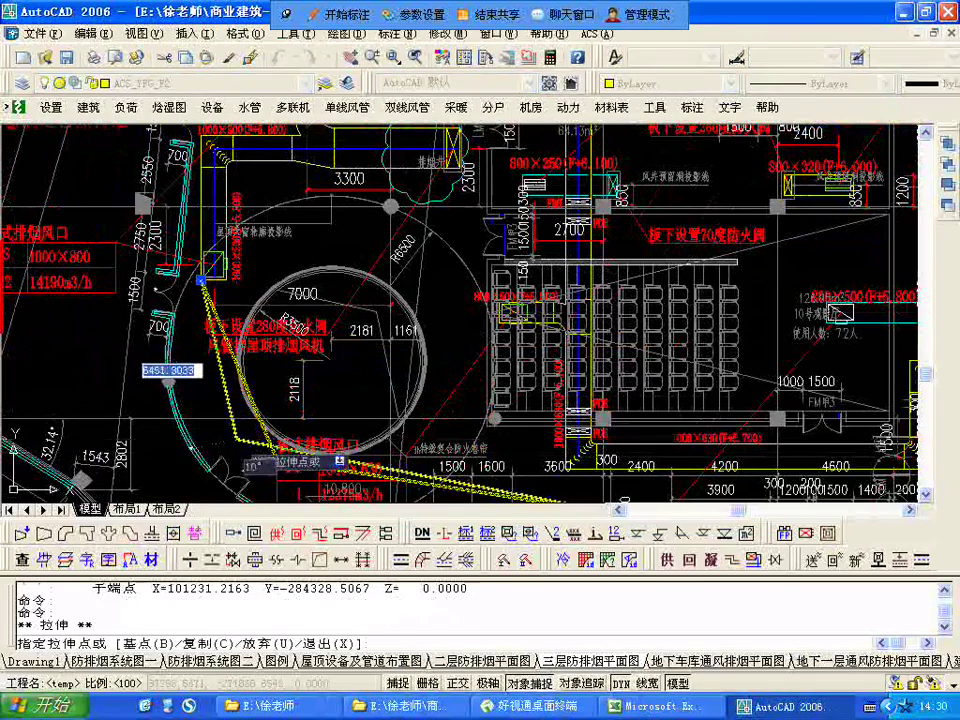
pyautogui.click(234, 438)
pyautogui.click(213, 270)
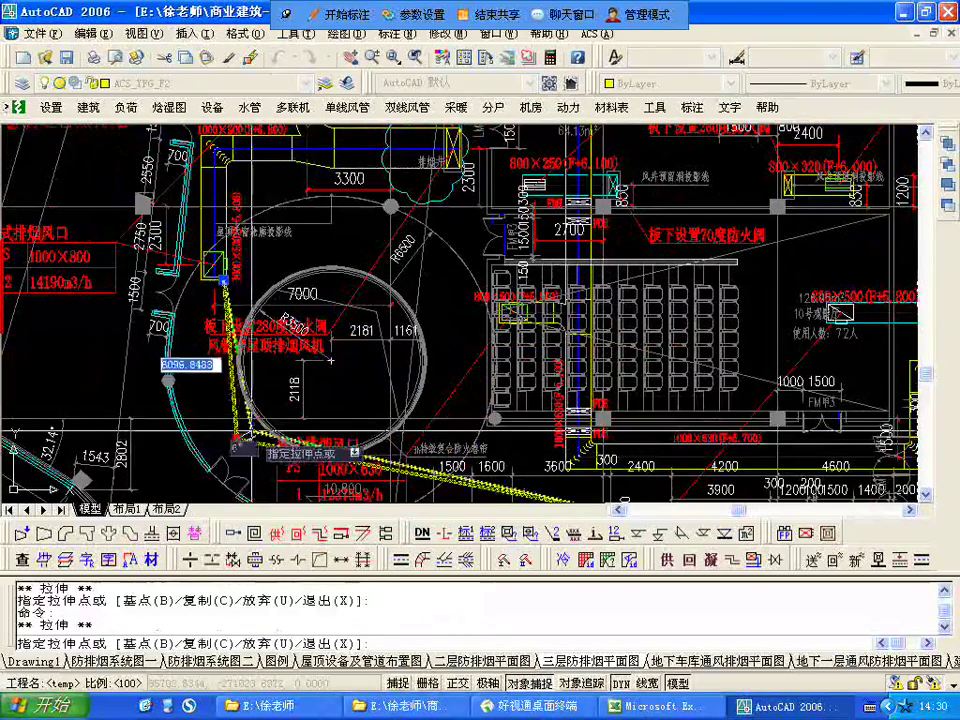
pyautogui.click(237, 440)
# Shift the polyline's second bend towards the corner of the 工具间 wall, shortening the path to about 31,800 mm.
pyautogui.scroll(-3, 266, 409)
pyautogui.moveTo(495, 445); pyautogui.dragTo(460, 336, button='middle')
pyautogui.scroll(3, 460, 336)
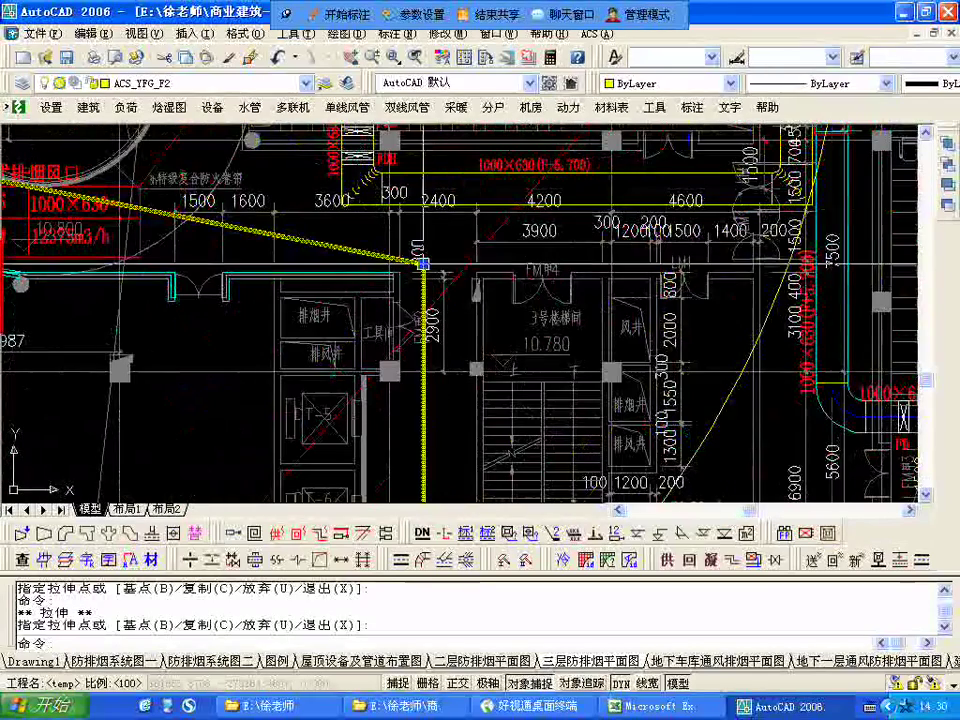
pyautogui.click(420, 266)
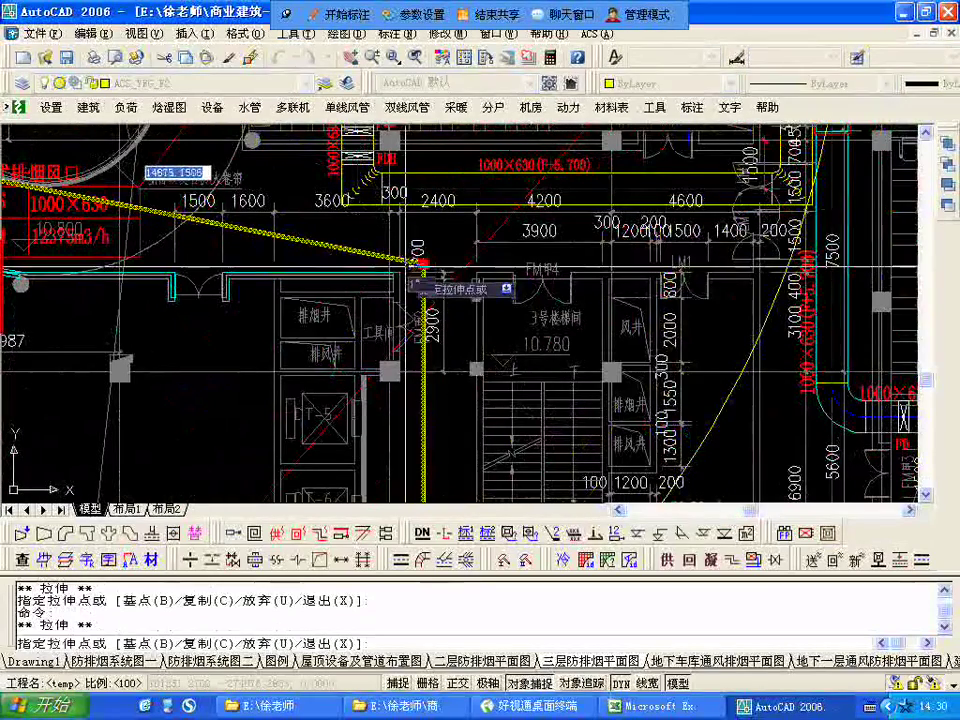
pyautogui.click(406, 262)
pyautogui.press('Escape')
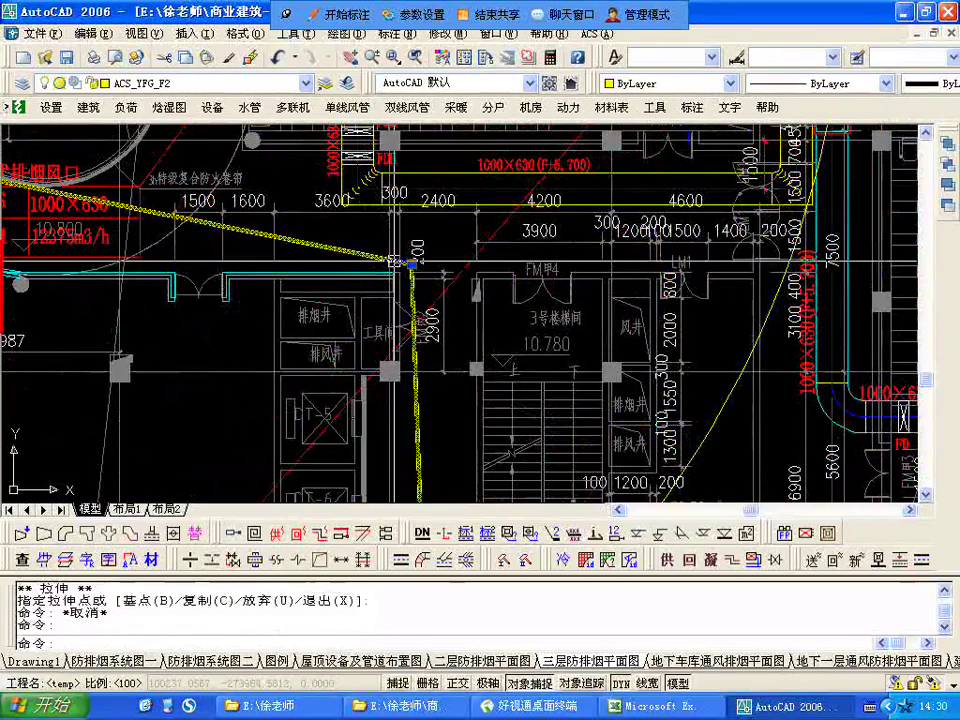
# List the polyline's properties once more to check its length against the 30 m limit.
pyautogui.write('li')
pyautogui.press('Return')
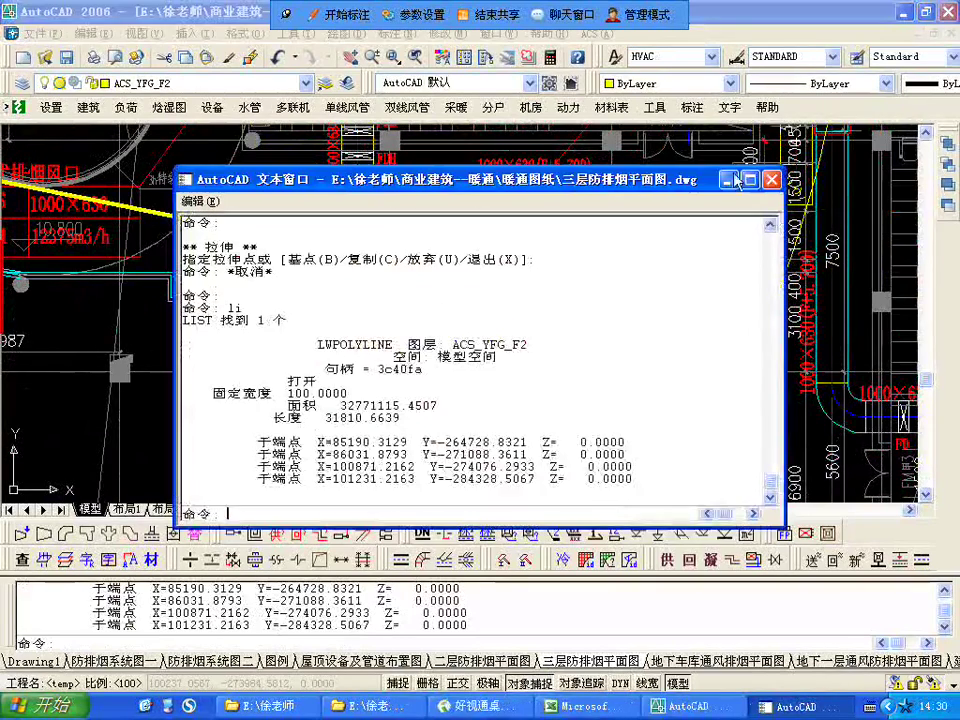
pyautogui.click(771, 180)
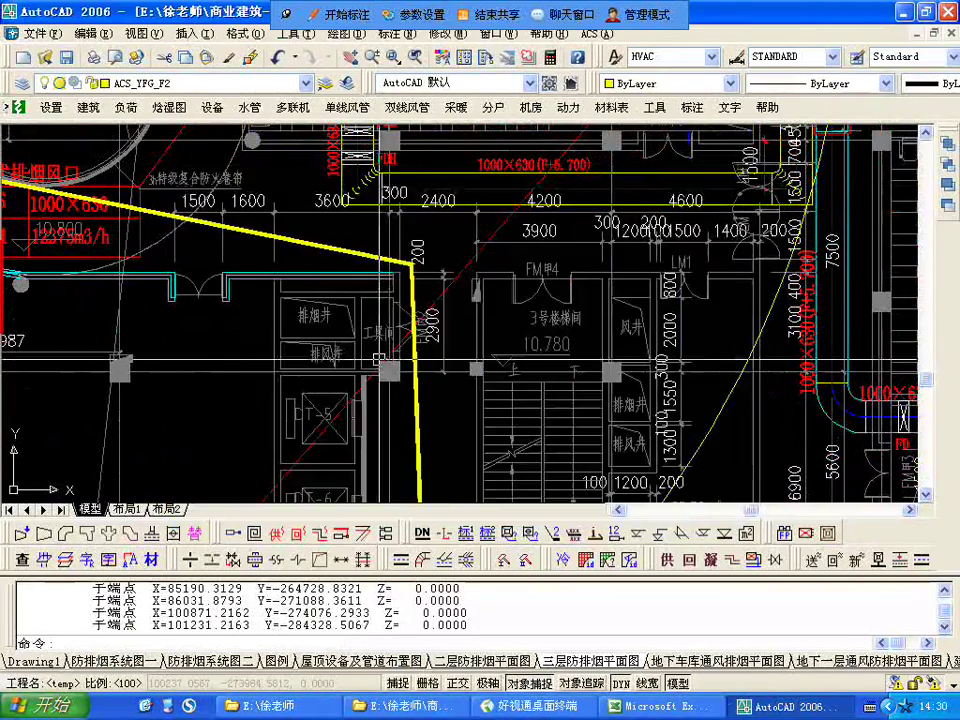
# Review the measured route from the smoke outlet to the outer wall, and delete the measuring polyline.
pyautogui.scroll(-3, 517, 370)
pyautogui.click(476, 341)
pyautogui.scroll(1, 246, 262)
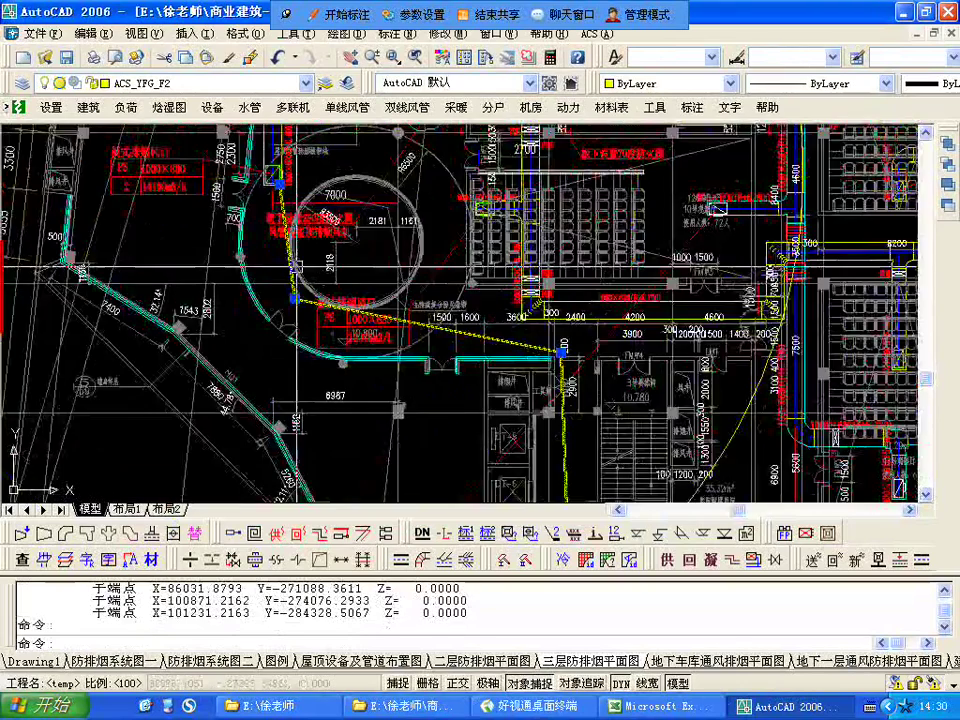
pyautogui.scroll(-2, 220, 265)
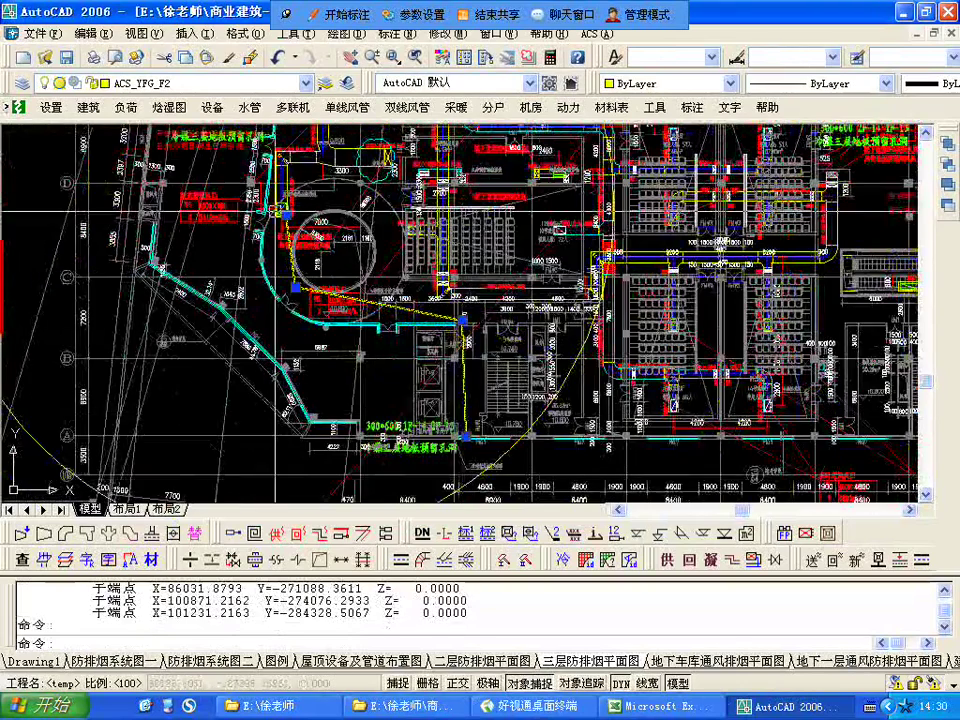
pyautogui.scroll(2, 291, 212)
pyautogui.press('Escape')
pyautogui.click(302, 232)
pyautogui.click(212, 165)
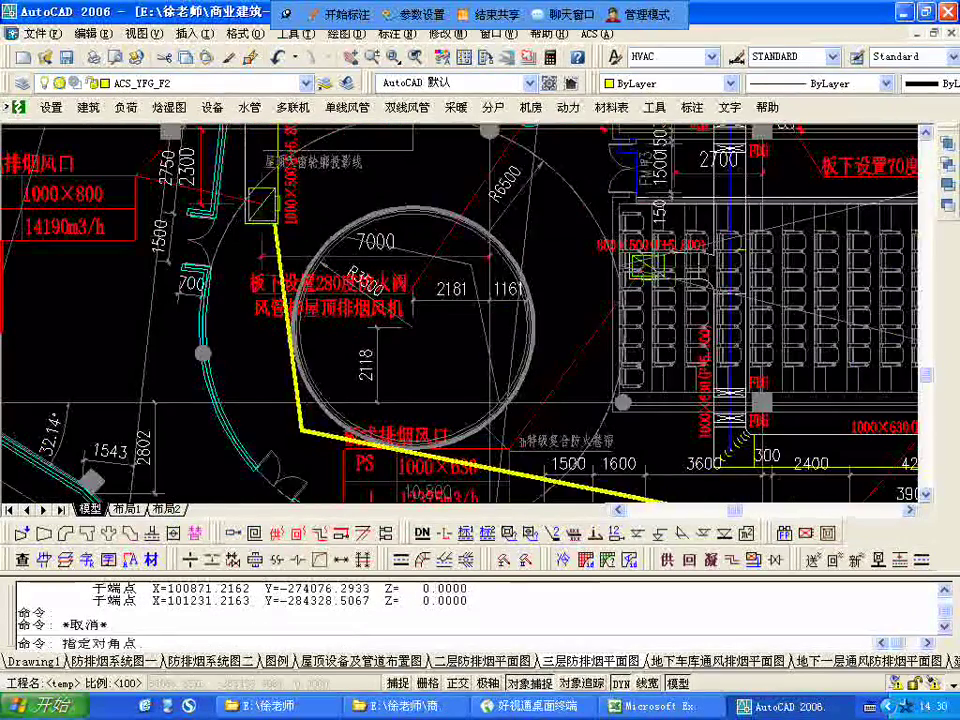
pyautogui.press('Escape')
pyautogui.click(293, 365)
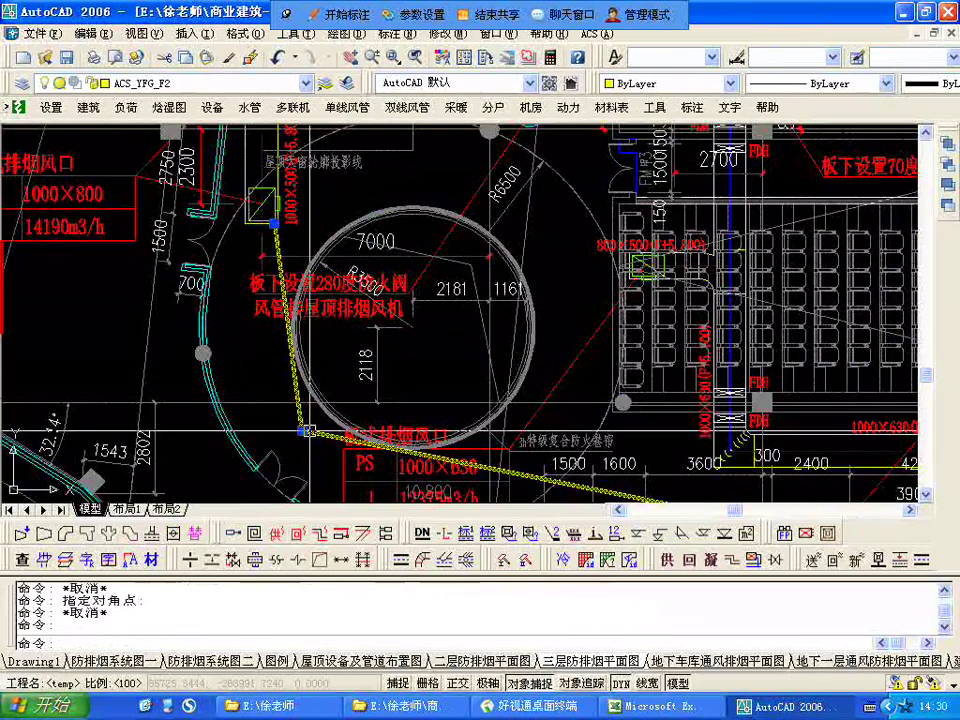
pyautogui.press('Delete')
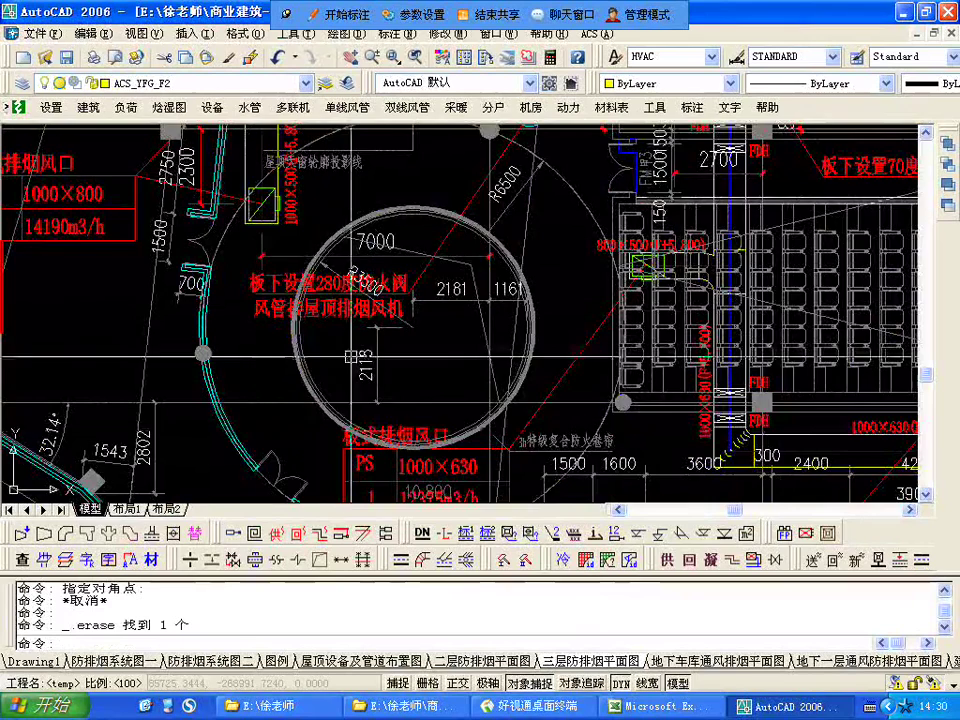
# Examine the smoke ducts and outlets around the circular skylight and the corridor down to 3号楼梯间 against the 30 m circle.
pyautogui.scroll(-2, 337, 368)
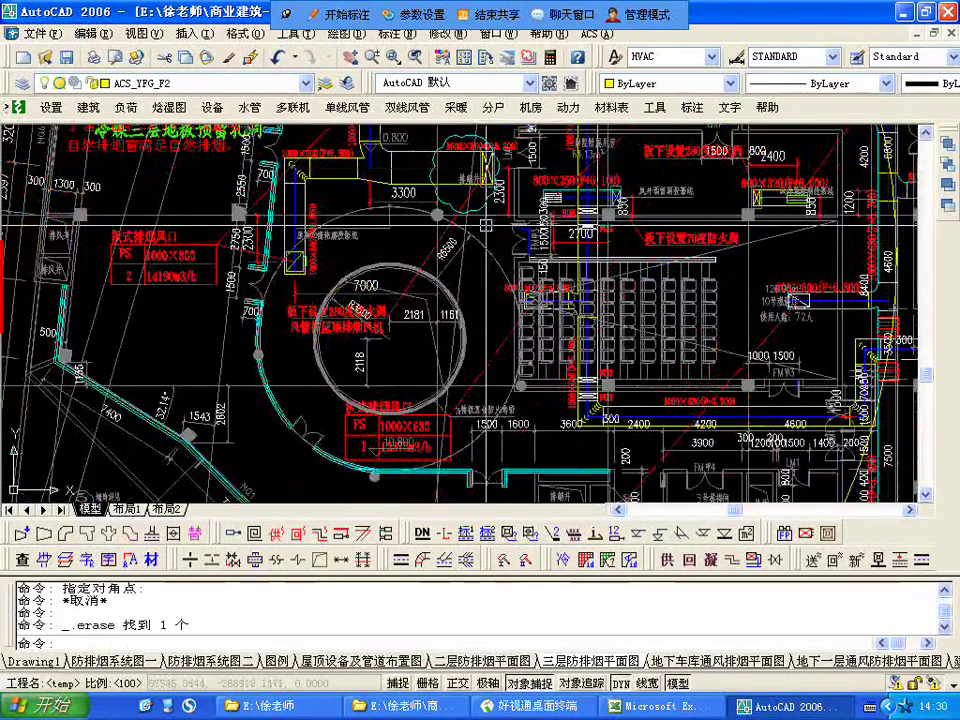
pyautogui.moveTo(464, 236); pyautogui.dragTo(525, 392, button='middle')
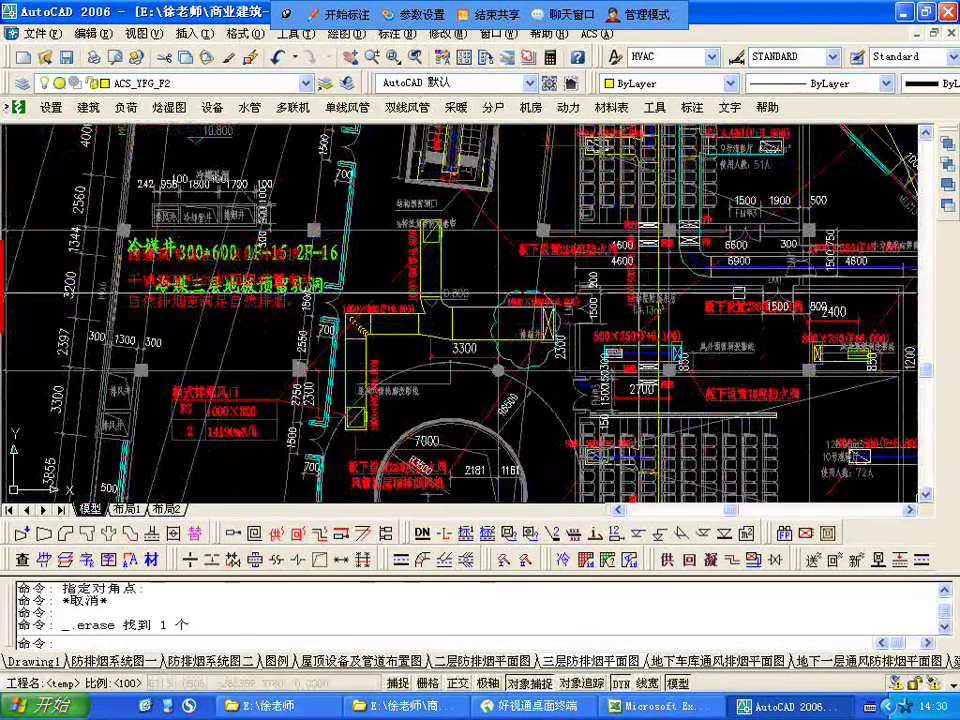
pyautogui.moveTo(556, 267)
pyautogui.mouseDown(button='middle')
pyautogui.moveTo(527, 254)
pyautogui.moveTo(449, 255)
pyautogui.mouseUp(button='middle')
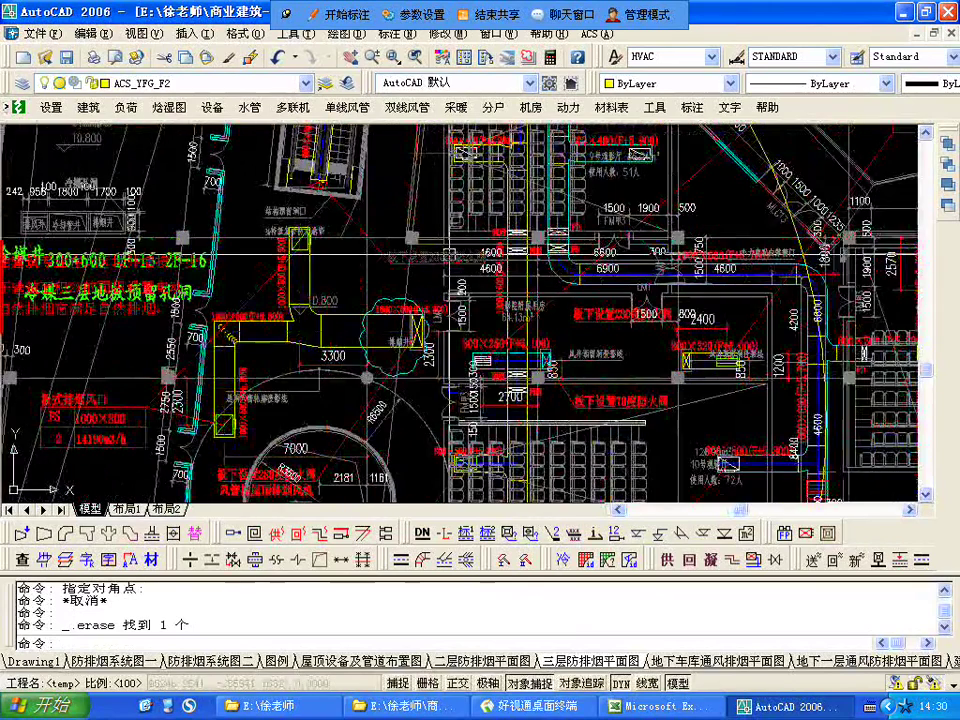
pyautogui.scroll(3, 623, 285)
pyautogui.moveTo(623, 285)
pyautogui.mouseDown(button='middle')
pyautogui.moveTo(501, 326)
pyautogui.moveTo(534, 129)
pyautogui.mouseUp(button='middle')
pyautogui.scroll(-2, 534, 129)
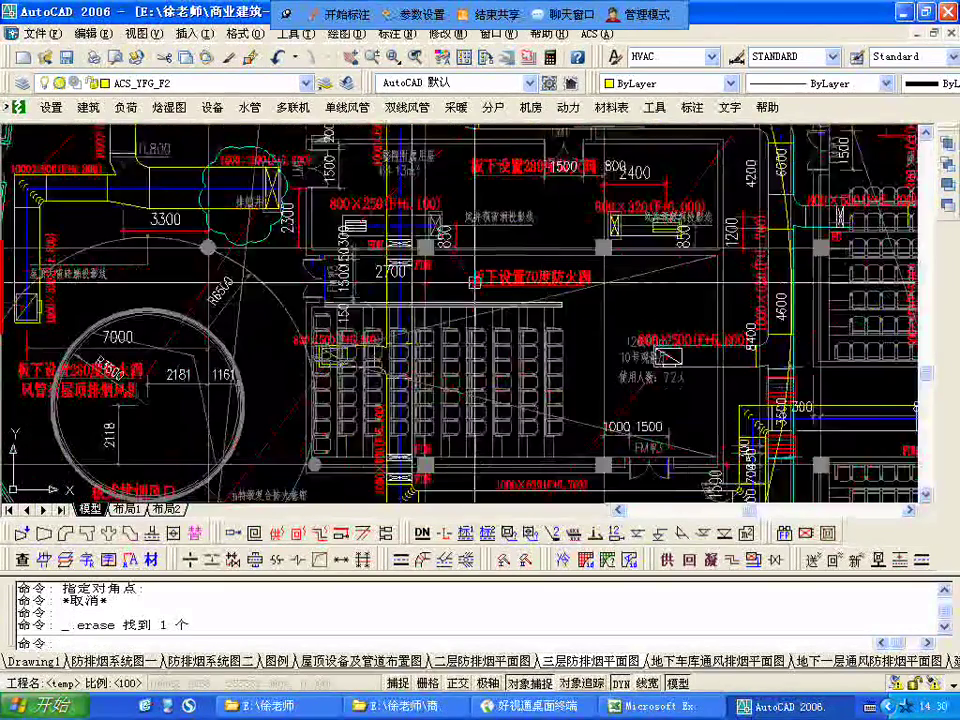
pyautogui.scroll(-2, 475, 282)
pyautogui.moveTo(475, 282); pyautogui.dragTo(485, 136, button='middle')
pyautogui.moveTo(428, 352); pyautogui.dragTo(417, 312, button='middle')
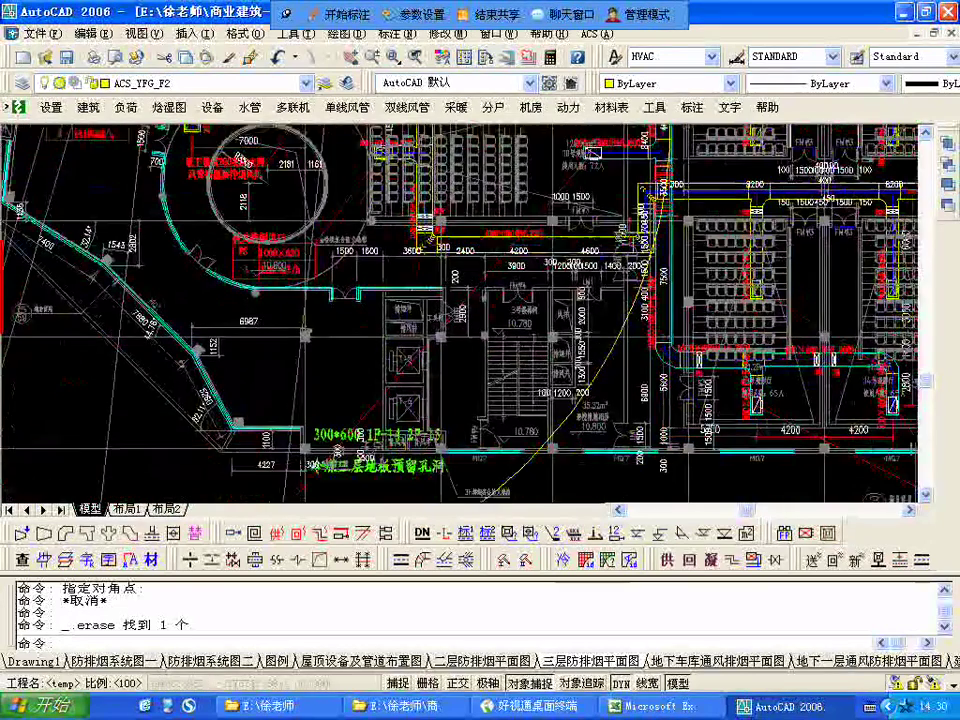
pyautogui.scroll(4, 473, 279)
pyautogui.scroll(-5, 457, 300)
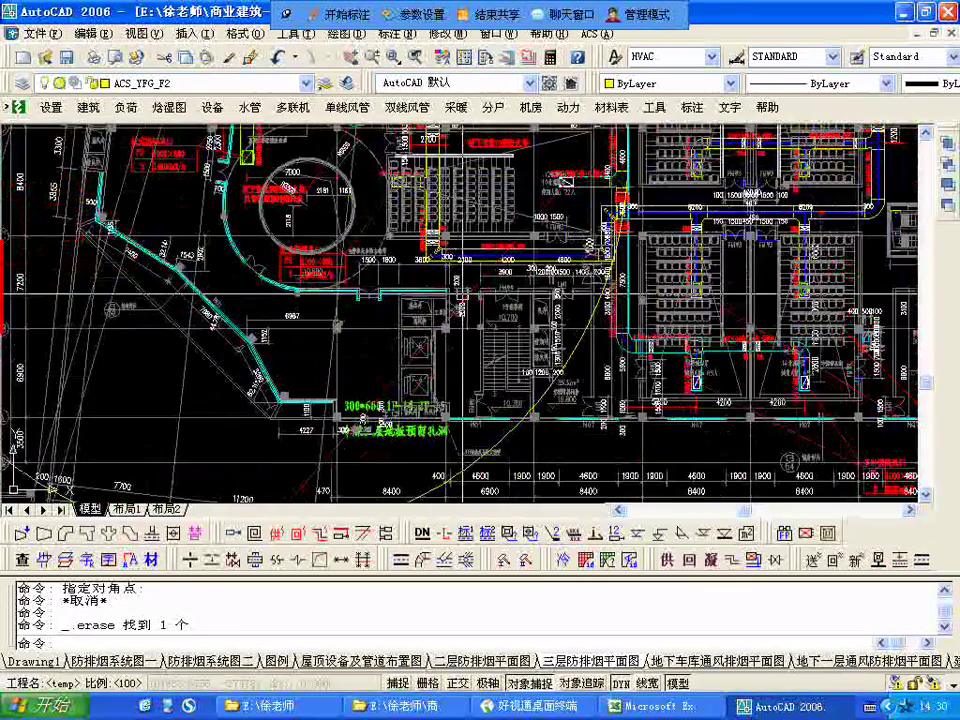
# Review the smoke ducts beside 10号观影厅 and the overall smoke exhaust plan, and switch to the open architectural floor plan drawing.
pyautogui.scroll(3, 626, 240)
pyautogui.moveTo(626, 240); pyautogui.dragTo(610, 349, button='middle')
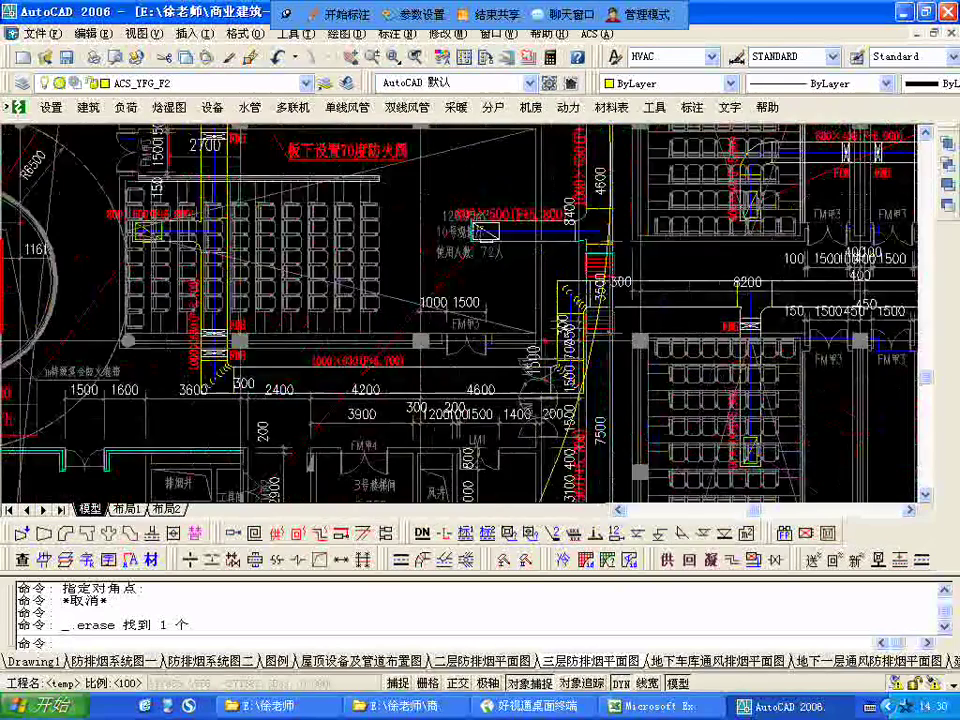
pyautogui.scroll(-5, 486, 231)
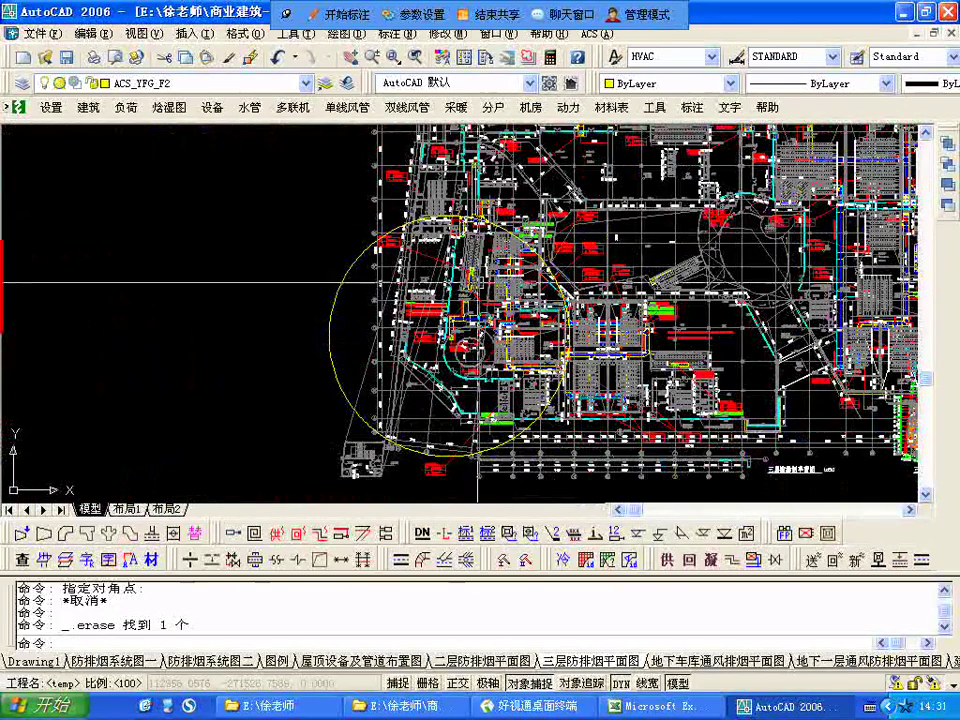
pyautogui.moveTo(473, 178)
pyautogui.mouseDown(button='middle')
pyautogui.moveTo(453, 189)
pyautogui.moveTo(395, 285)
pyautogui.mouseUp(button='middle')
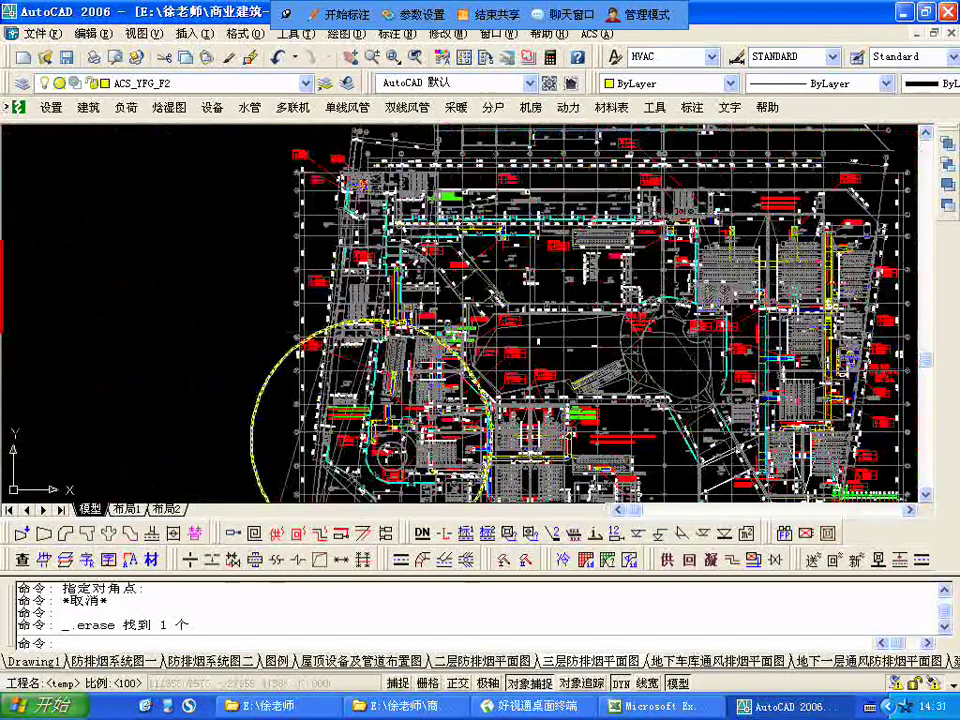
pyautogui.click(693, 708)
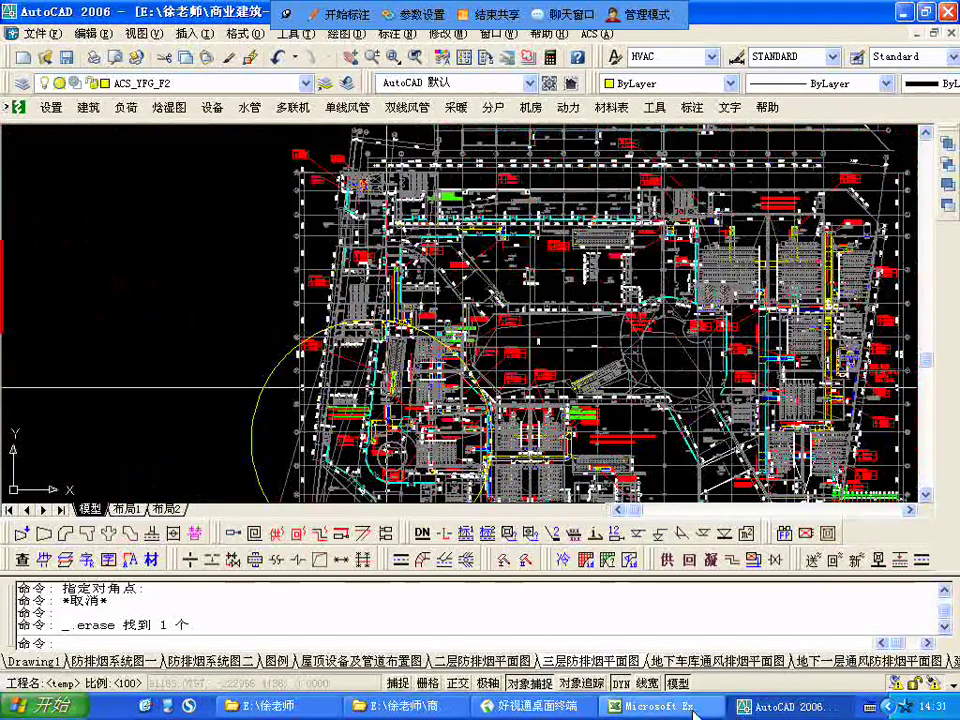
pyautogui.click(494, 33)
pyautogui.click(585, 368)
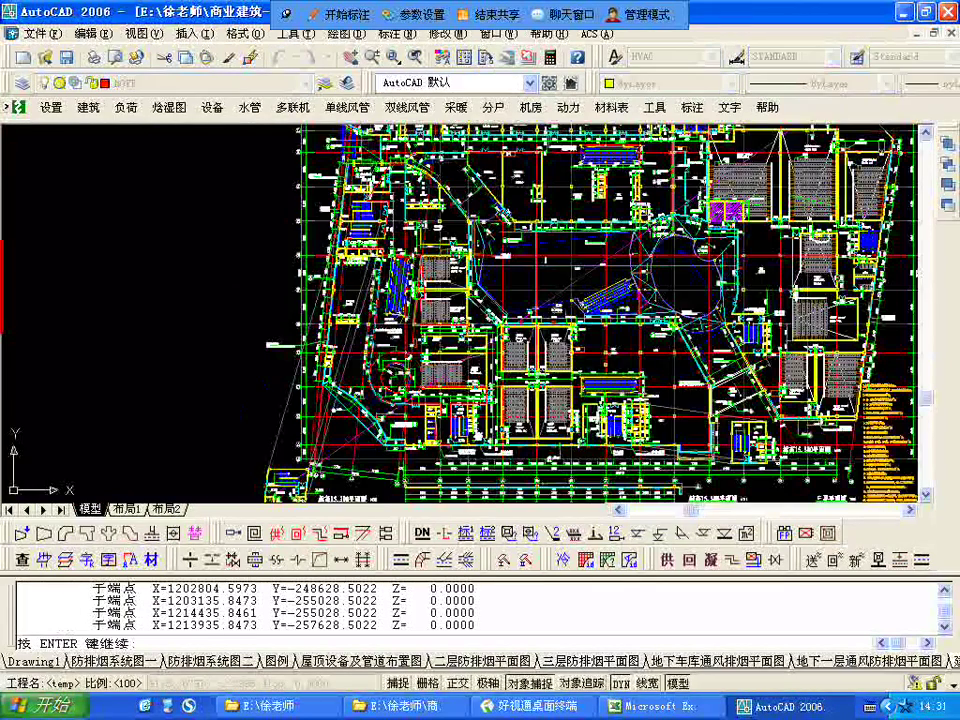
# Examine the architectural floor plan around 10号观影厅, its exit doors and the adjoining corridor.
pyautogui.scroll(3, 357, 238)
pyautogui.moveTo(676, 203); pyautogui.dragTo(229, 488, button='middle')
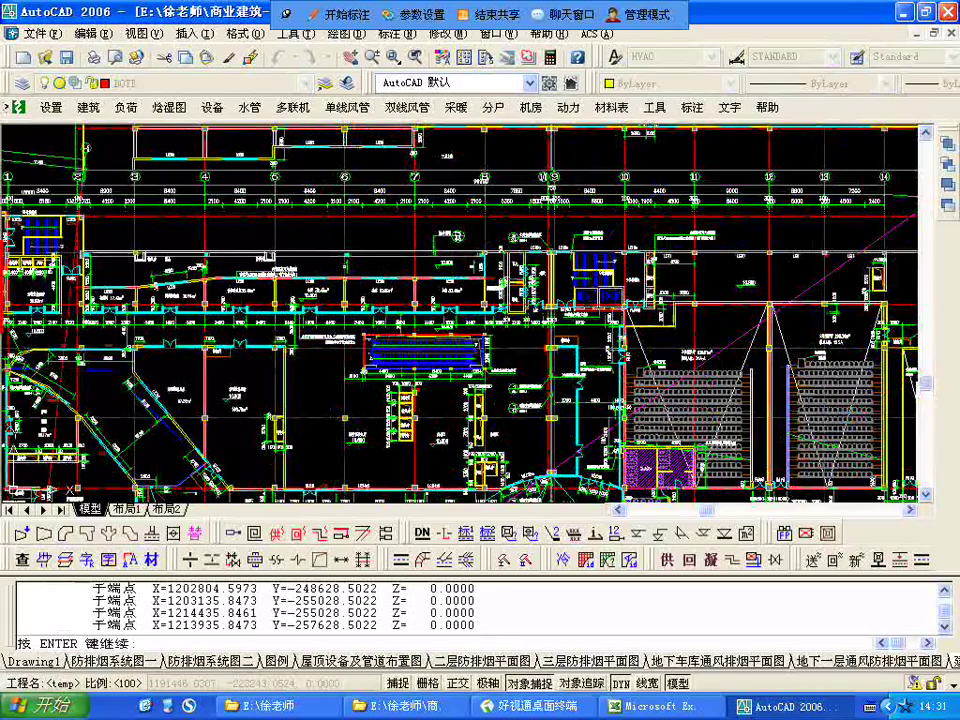
pyautogui.scroll(-5, 460, 310)
pyautogui.scroll(2, 480, 290)
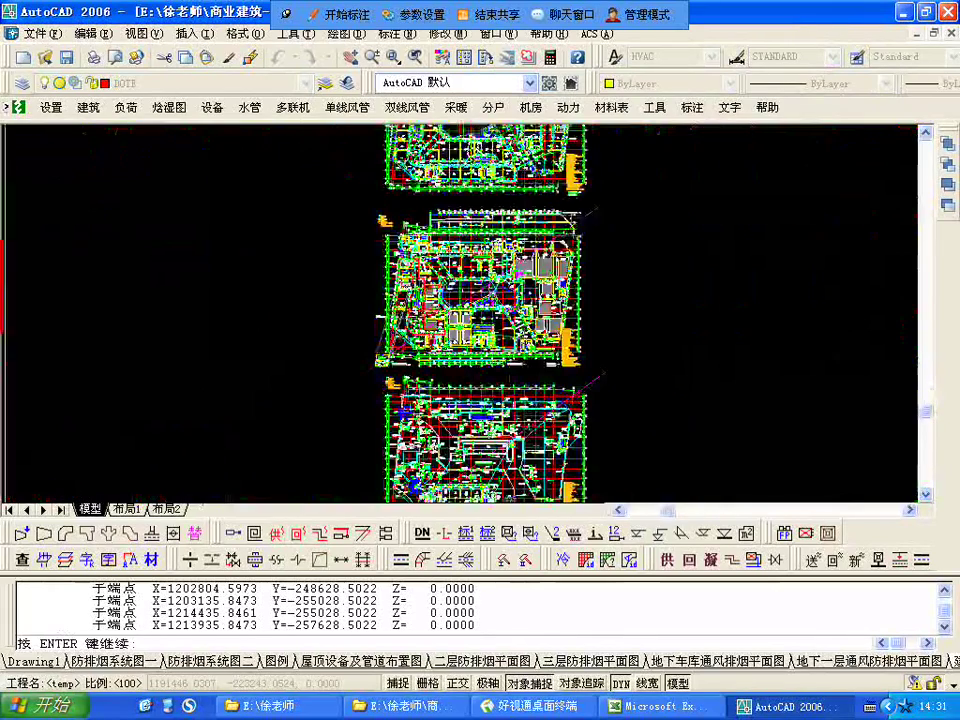
pyautogui.scroll(5, 500, 381)
pyautogui.scroll(6, 536, 250)
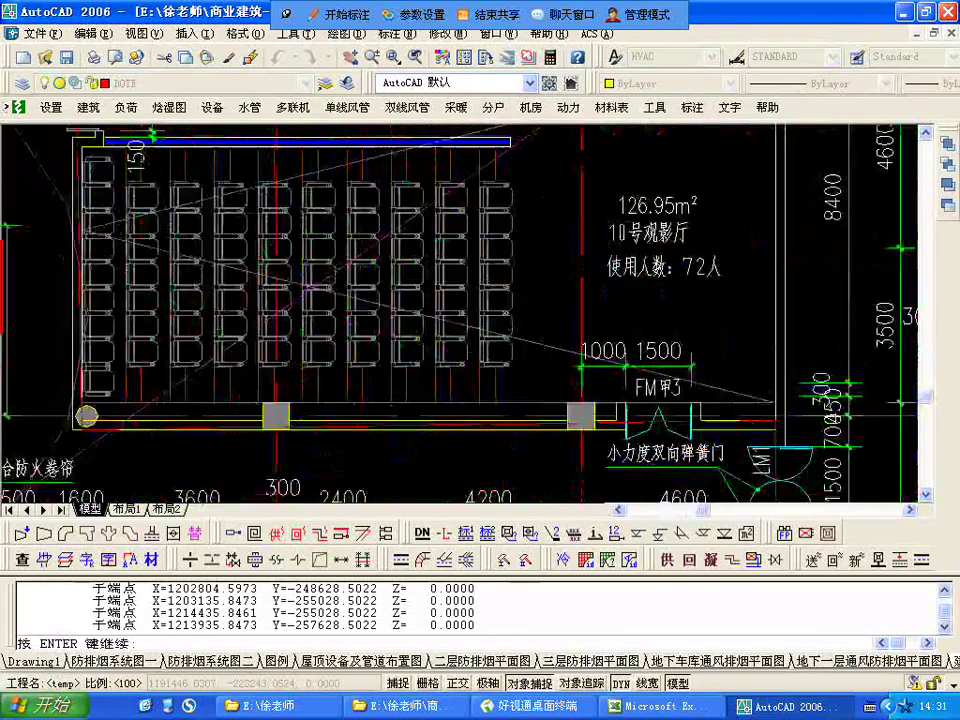
pyautogui.scroll(-3, 453, 360)
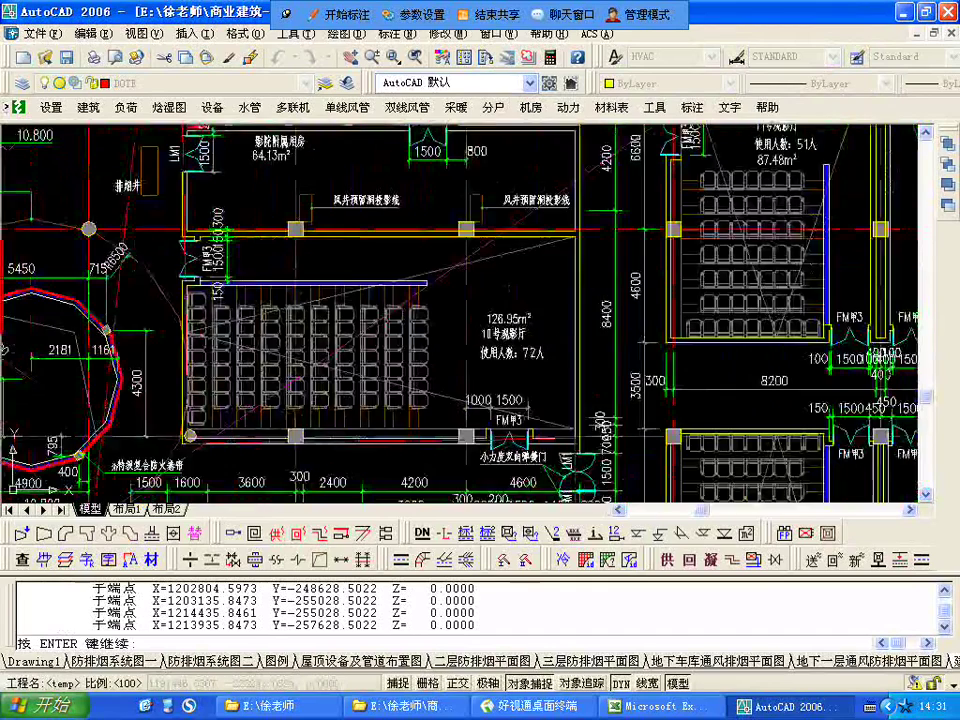
pyautogui.scroll(-3, 468, 355)
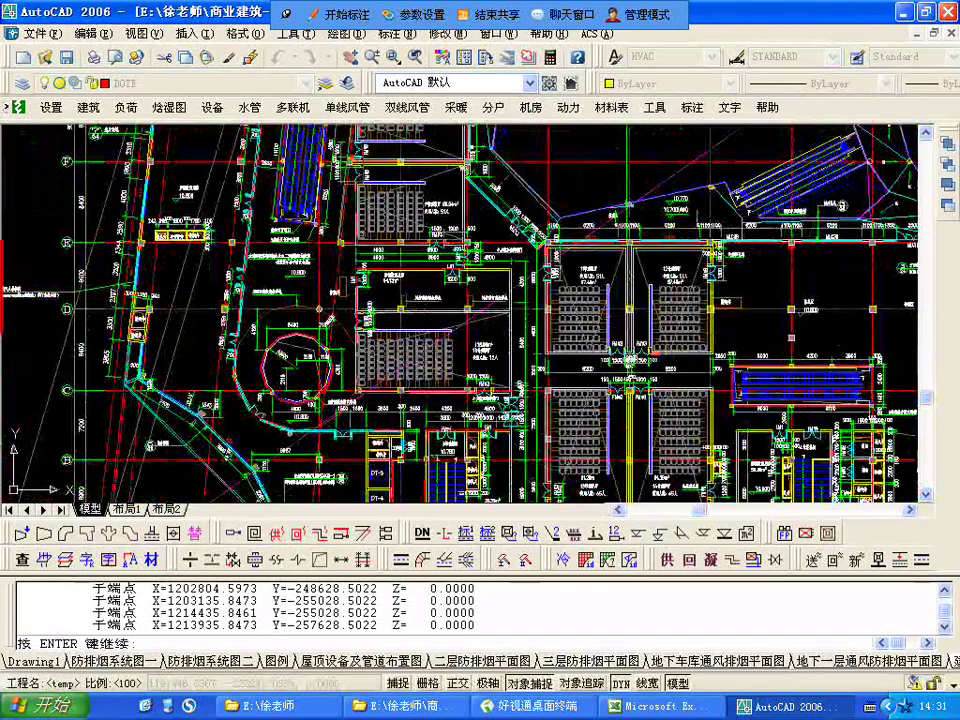
# Examine the smoke and air shafts in the 影院附属用房 rooms and beside 10号楼梯间, following the corridor on the architectural plan.
pyautogui.scroll(3, 460, 310)
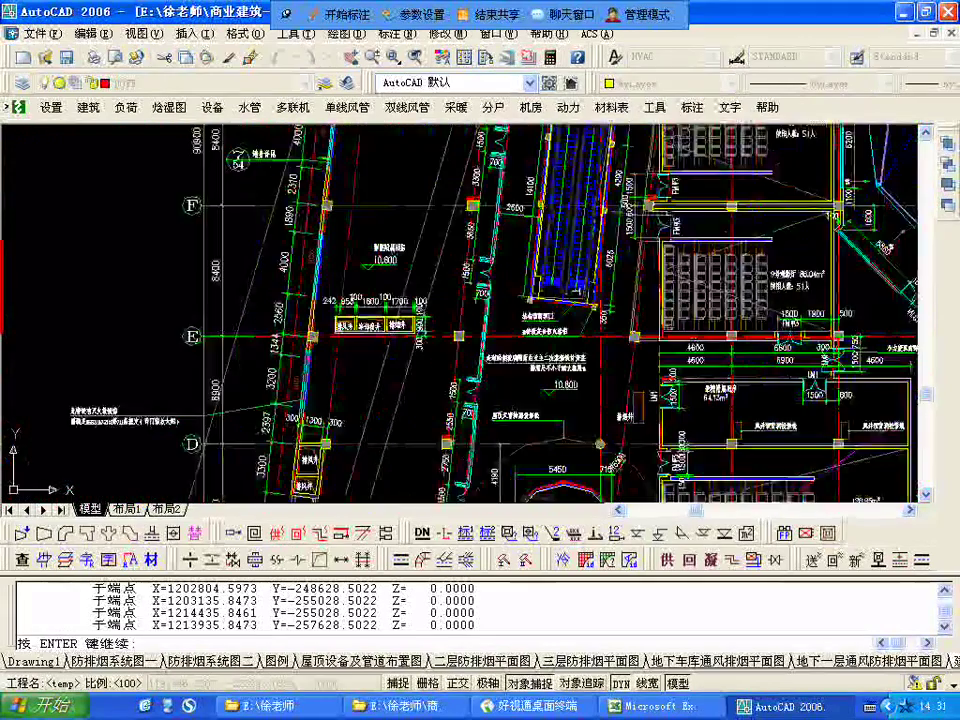
pyautogui.scroll(2, 473, 254)
pyautogui.moveTo(473, 254); pyautogui.dragTo(352, 660, button='middle')
pyautogui.moveTo(377, 281); pyautogui.dragTo(327, 672, button='middle')
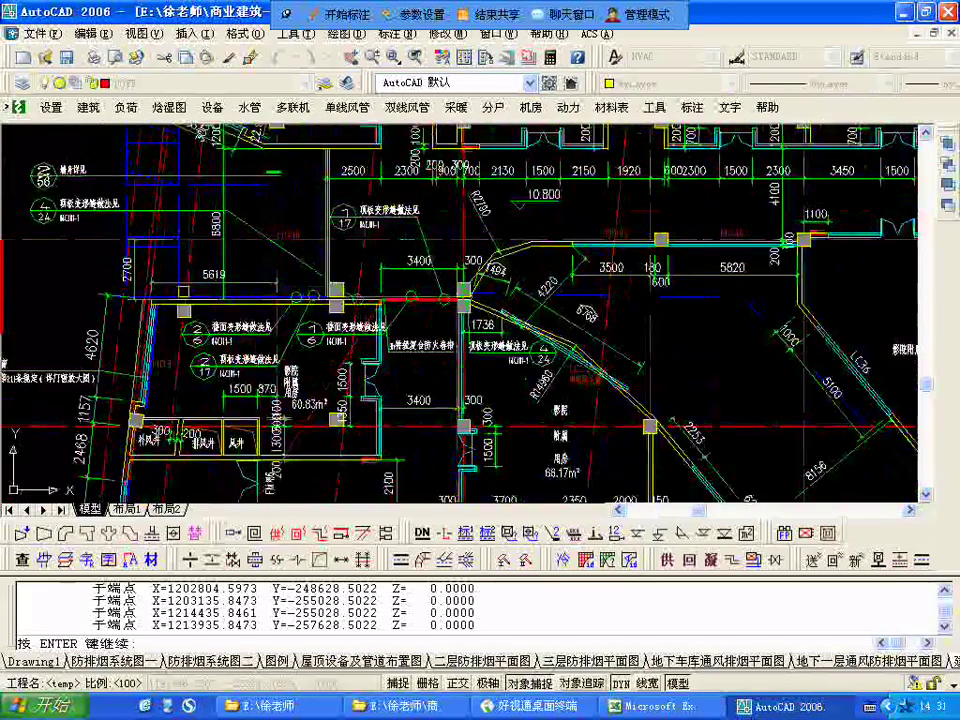
pyautogui.moveTo(327, 268); pyautogui.dragTo(293, 623, button='middle')
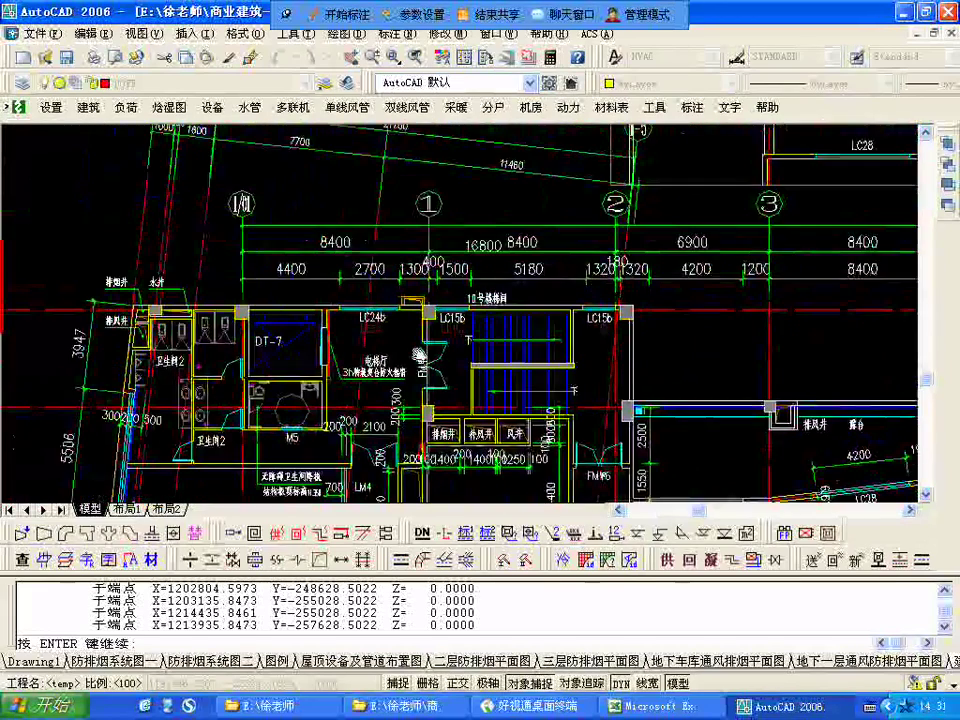
pyautogui.scroll(5, 418, 355)
pyautogui.scroll(-5, 315, 235)
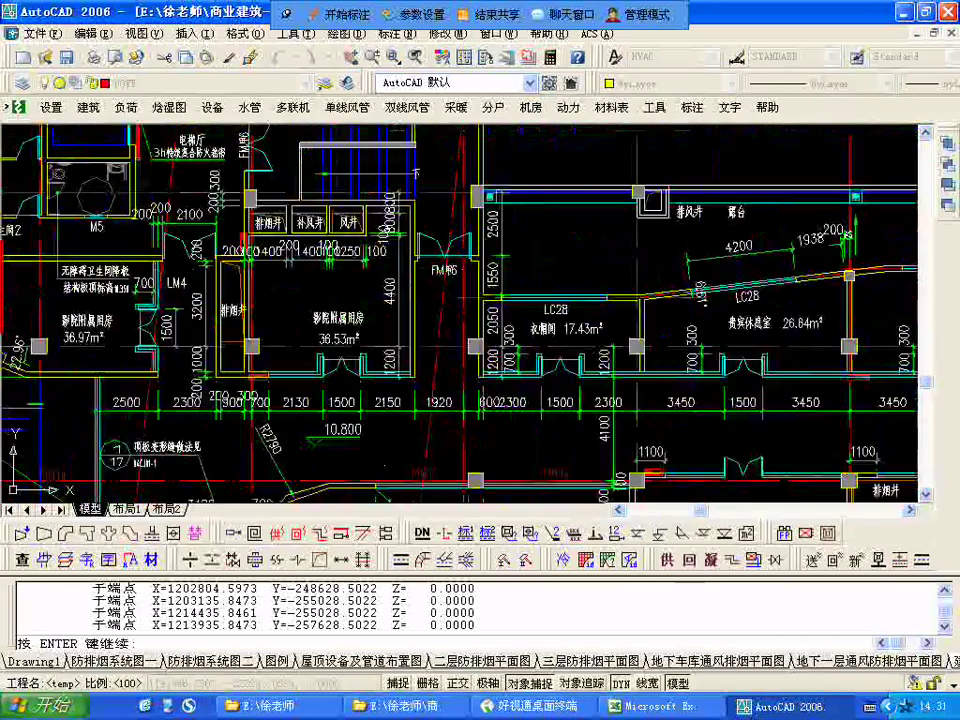
pyautogui.moveTo(525, 470); pyautogui.dragTo(472, 340, button='middle')
pyautogui.scroll(-5, 472, 340)
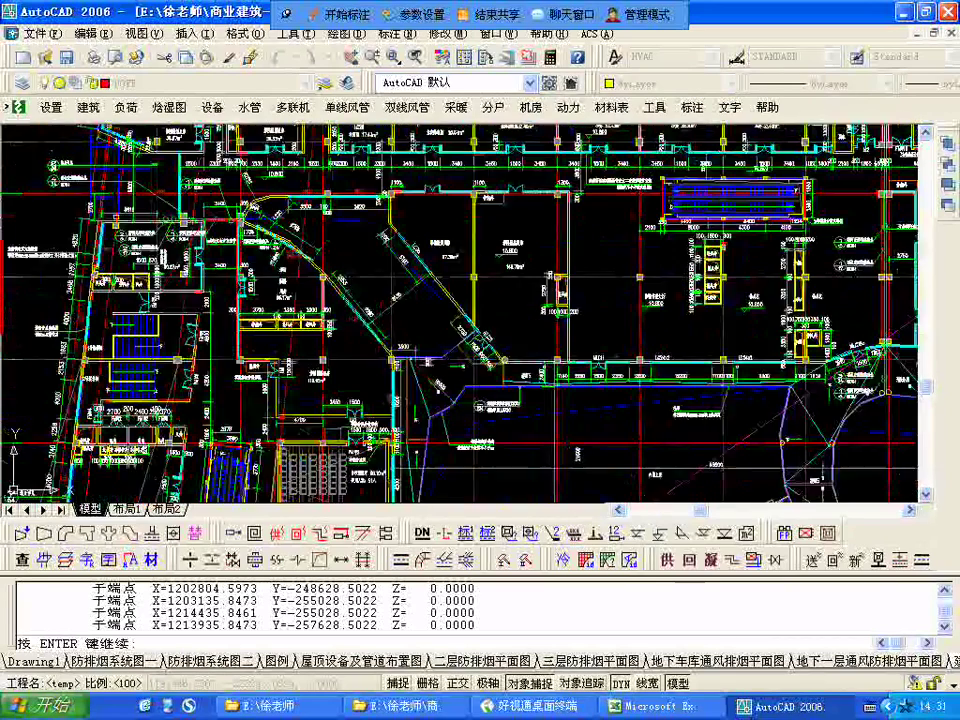
# Examine the shafts in the 休息区 and the seating, exit doors and 卫生间4 area of 3号观影厅 and 2号观影厅.
pyautogui.scroll(3, 591, 268)
pyautogui.moveTo(688, 354); pyautogui.dragTo(298, 385, button='middle')
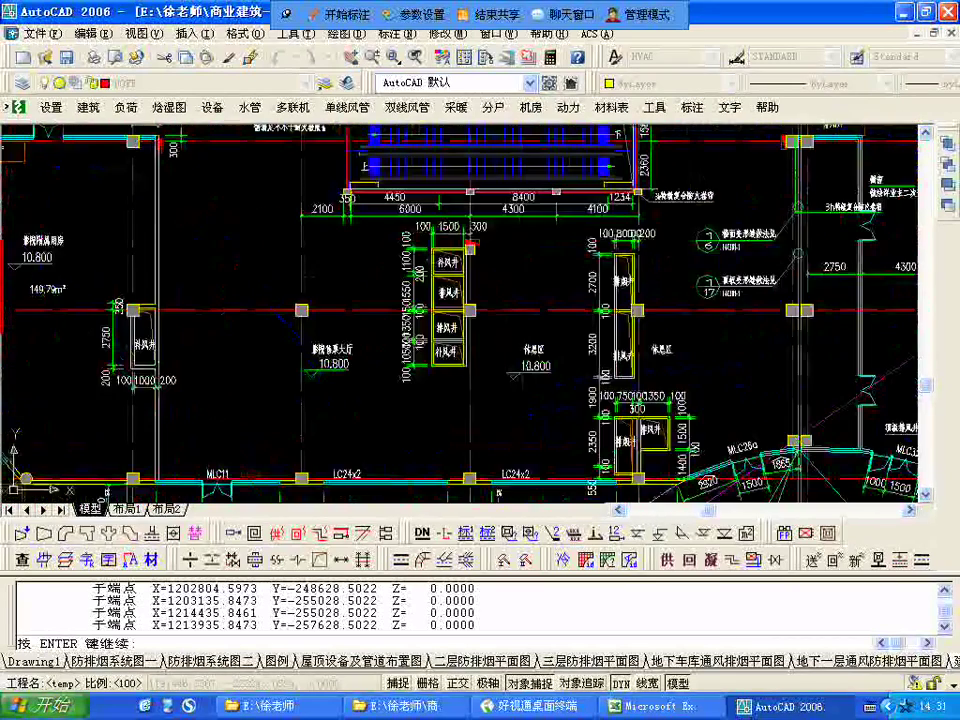
pyautogui.scroll(-8, 312, 373)
pyautogui.scroll(5, 460, 364)
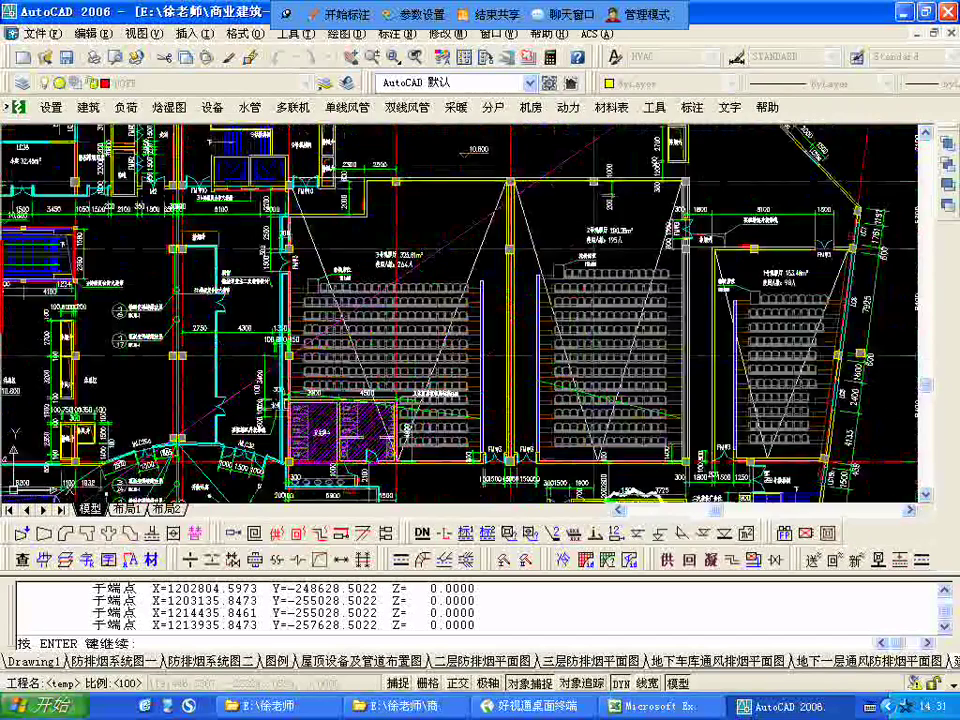
pyautogui.scroll(1, 412, 210)
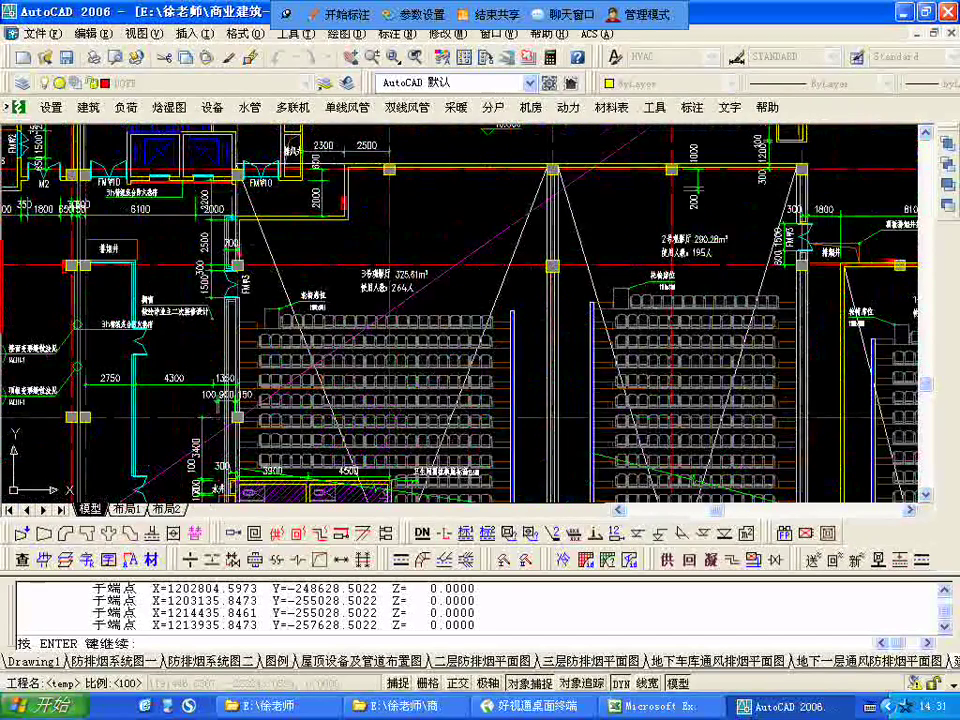
pyautogui.moveTo(480, 420); pyautogui.dragTo(452, 187, button='middle')
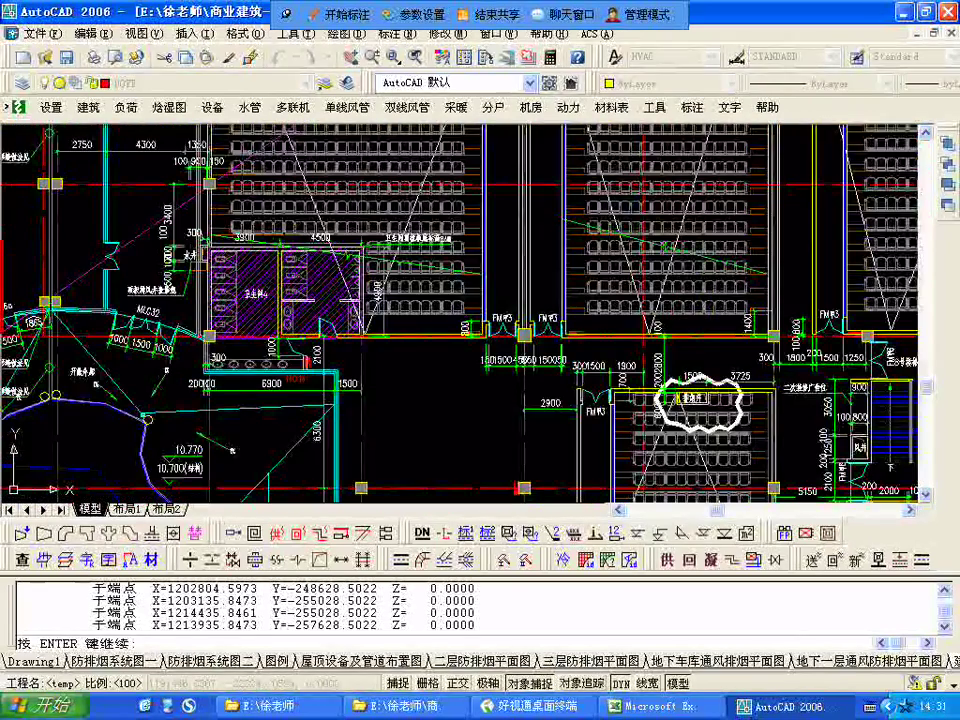
pyautogui.moveTo(493, 292); pyautogui.dragTo(497, 297, button='middle')
pyautogui.scroll(3, 430, 265)
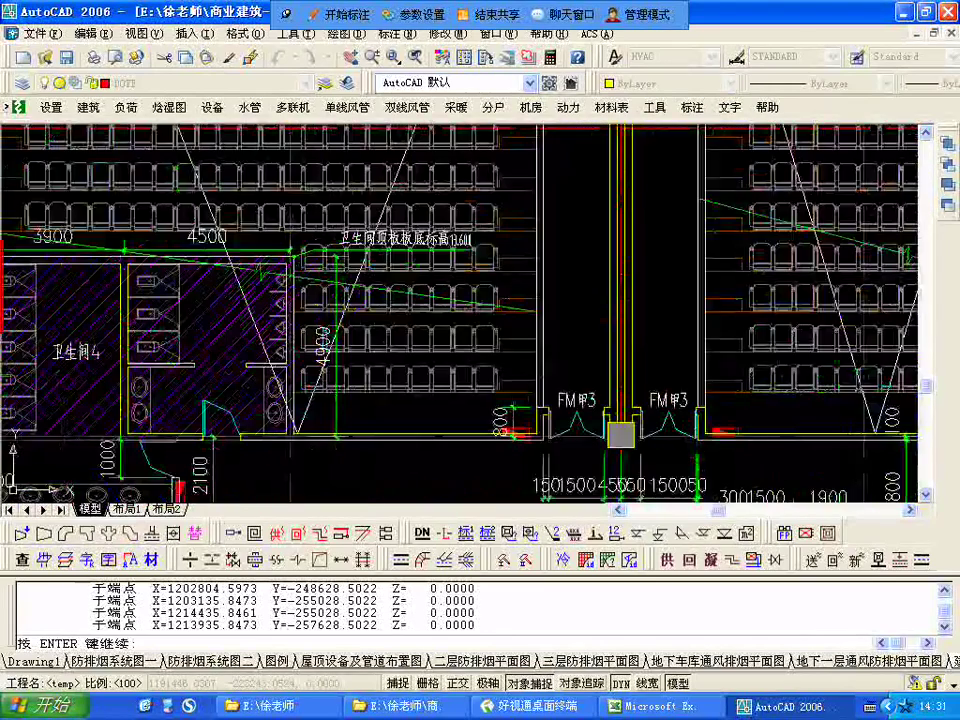
pyautogui.scroll(-3, 412, 325)
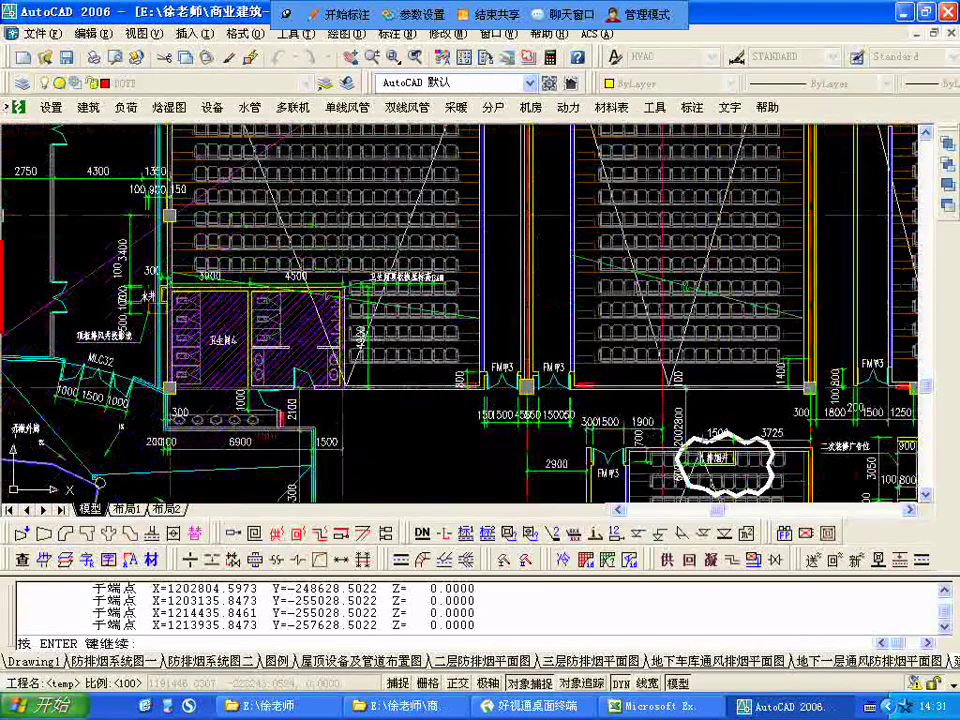
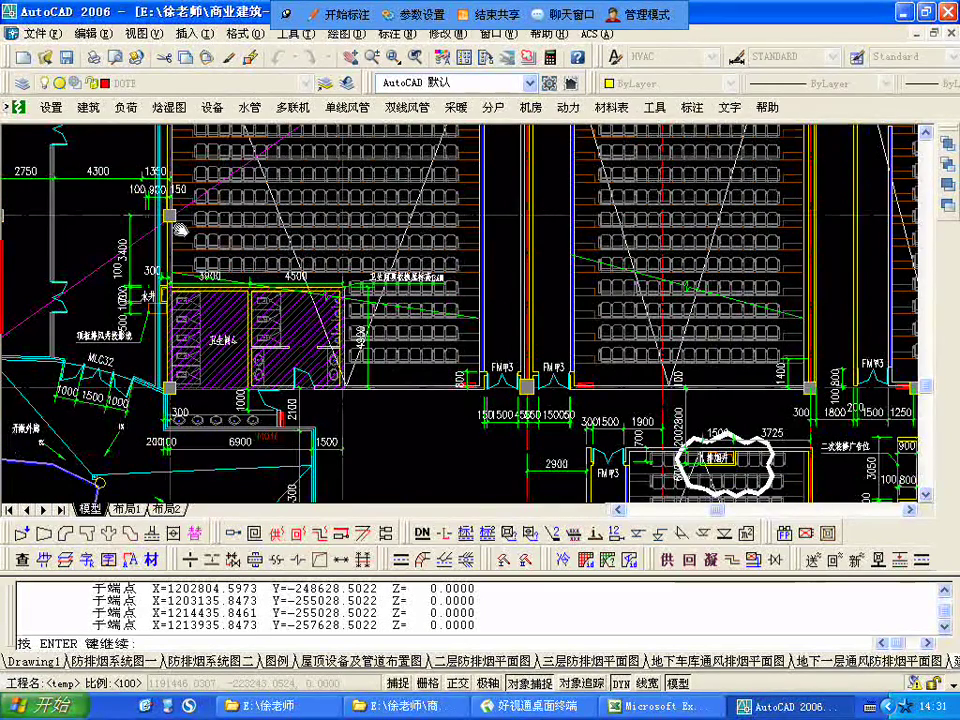
pyautogui.scroll(-4, 178, 228)
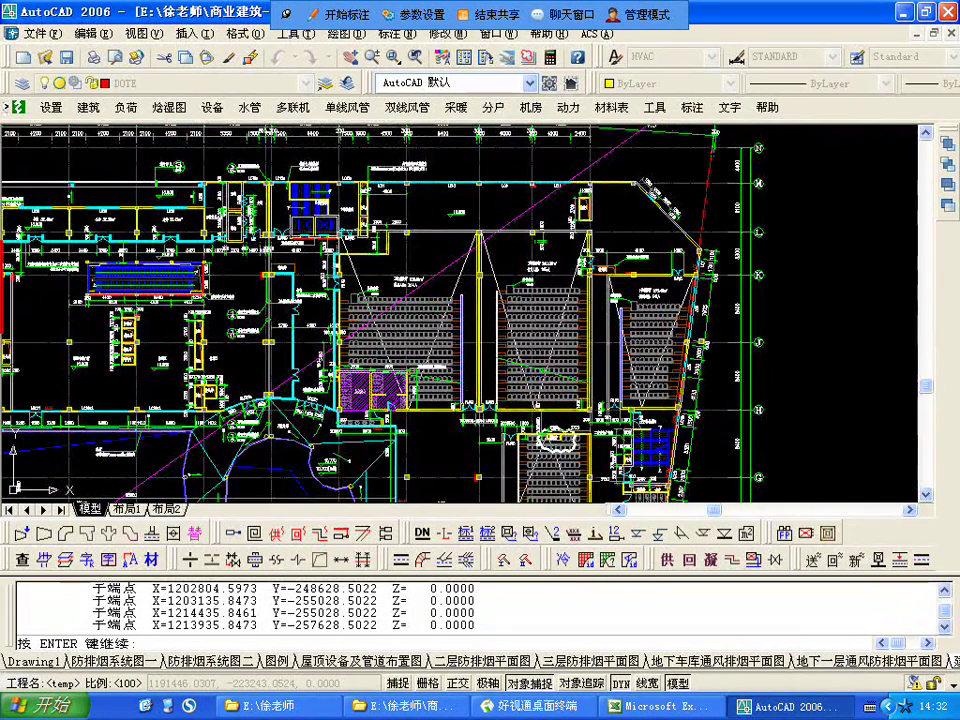
pyautogui.scroll(6, 377, 209)
pyautogui.moveTo(403, 426); pyautogui.dragTo(355, 133, button='middle')
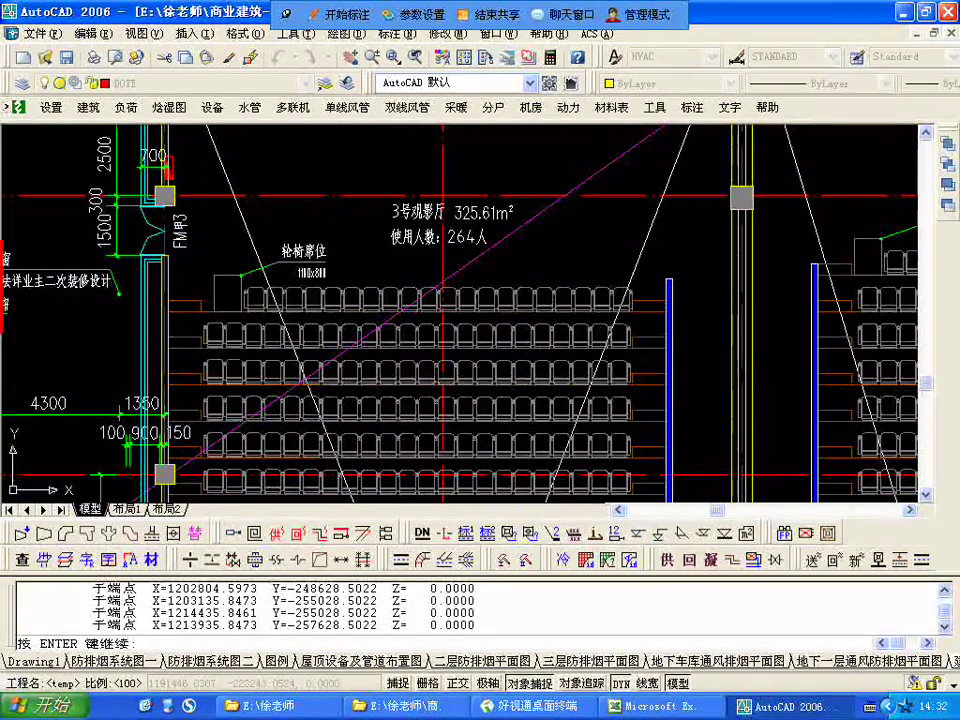
pyautogui.scroll(-4, 533, 354)
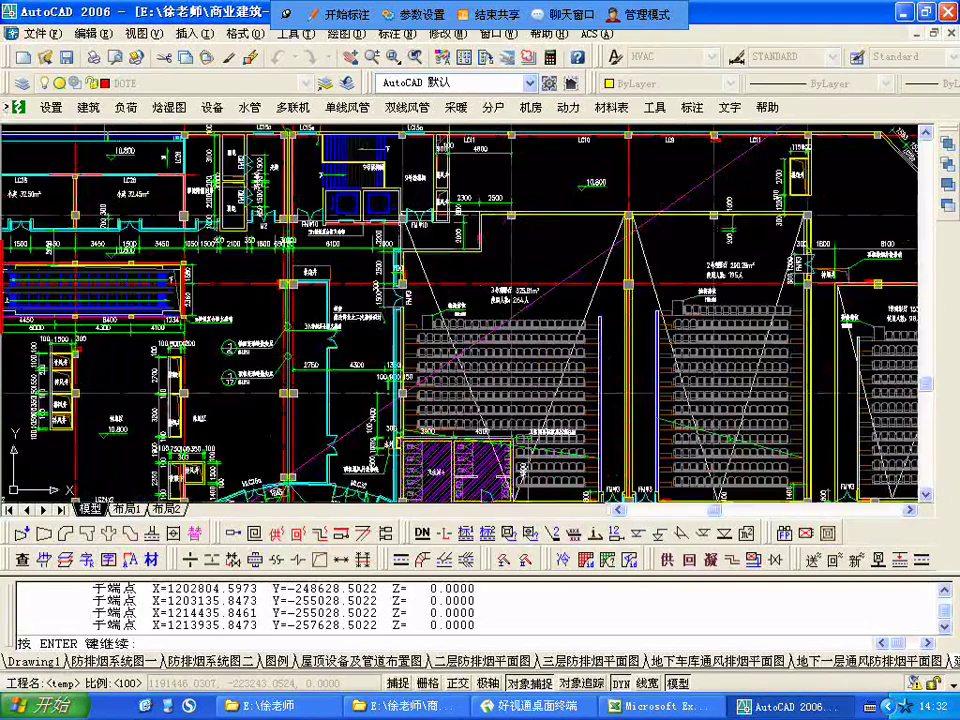
pyautogui.moveTo(533, 354); pyautogui.dragTo(373, 231, button='middle')
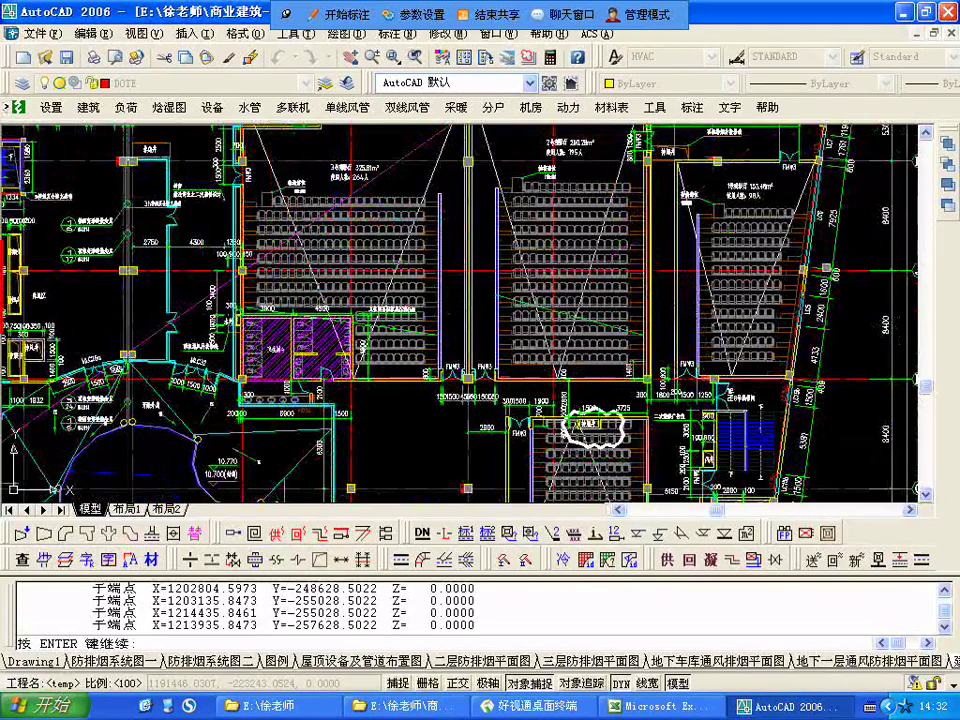
# End the pending property listing and start a polyline near the FM甲3 exit door of 3号观影厅.
pyautogui.press('Return')
pyautogui.press('Return')
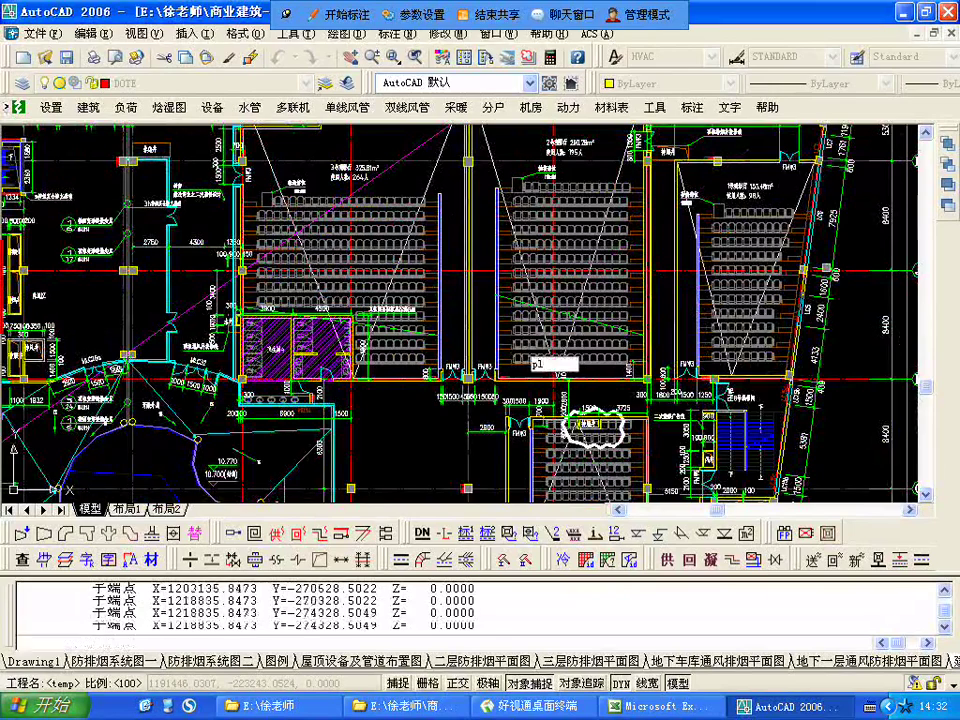
pyautogui.scroll(3, 283, 339)
pyautogui.press('Escape')
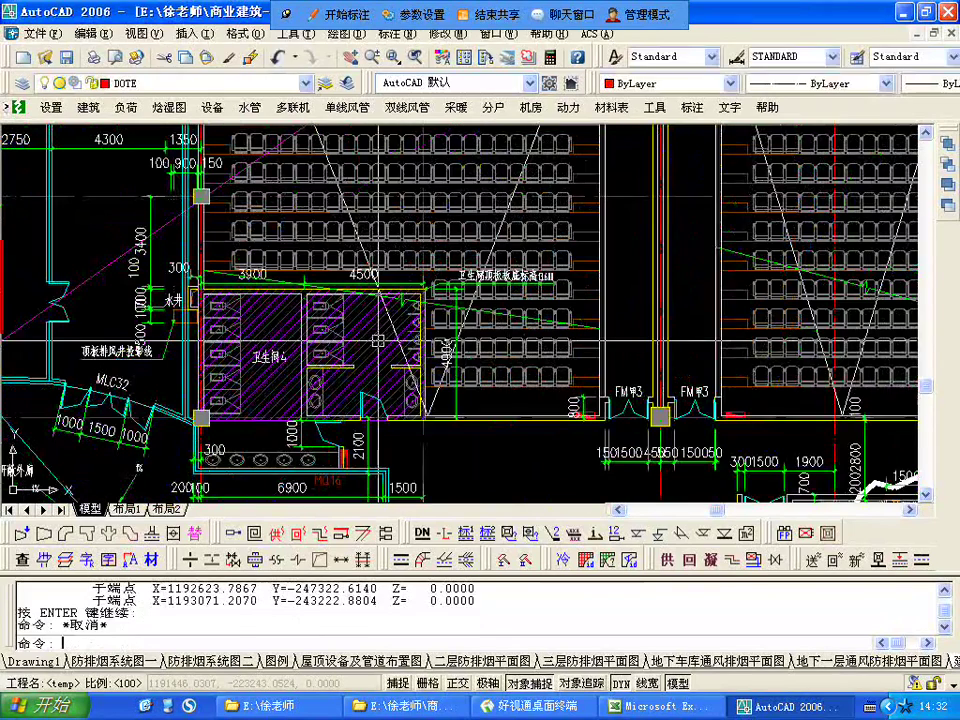
pyautogui.write('pl')
pyautogui.press('Return')
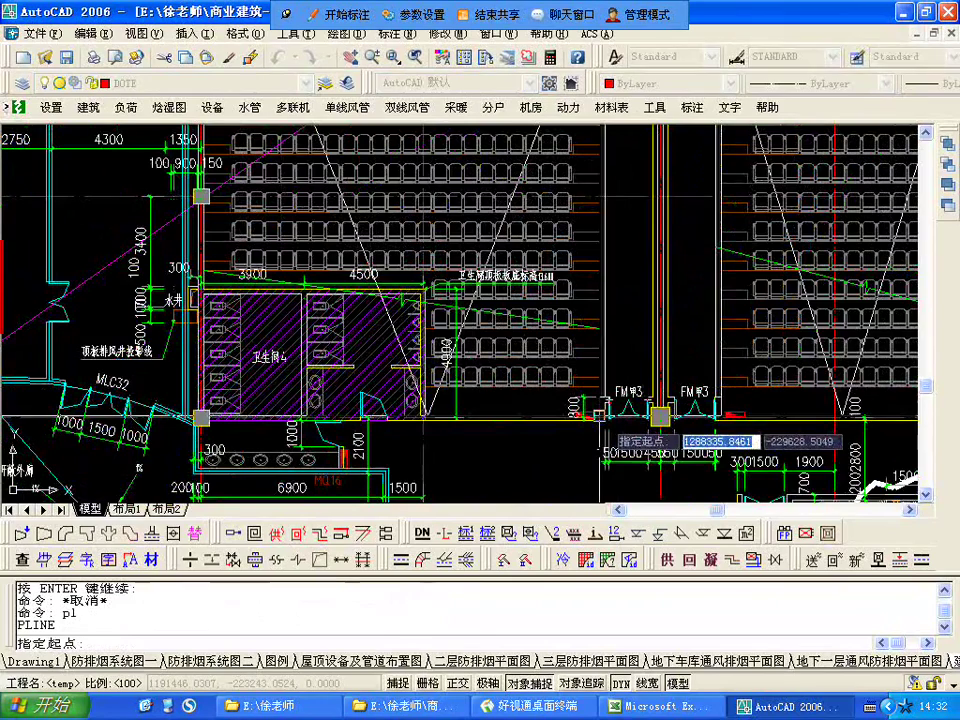
pyautogui.scroll(3, 660, 416)
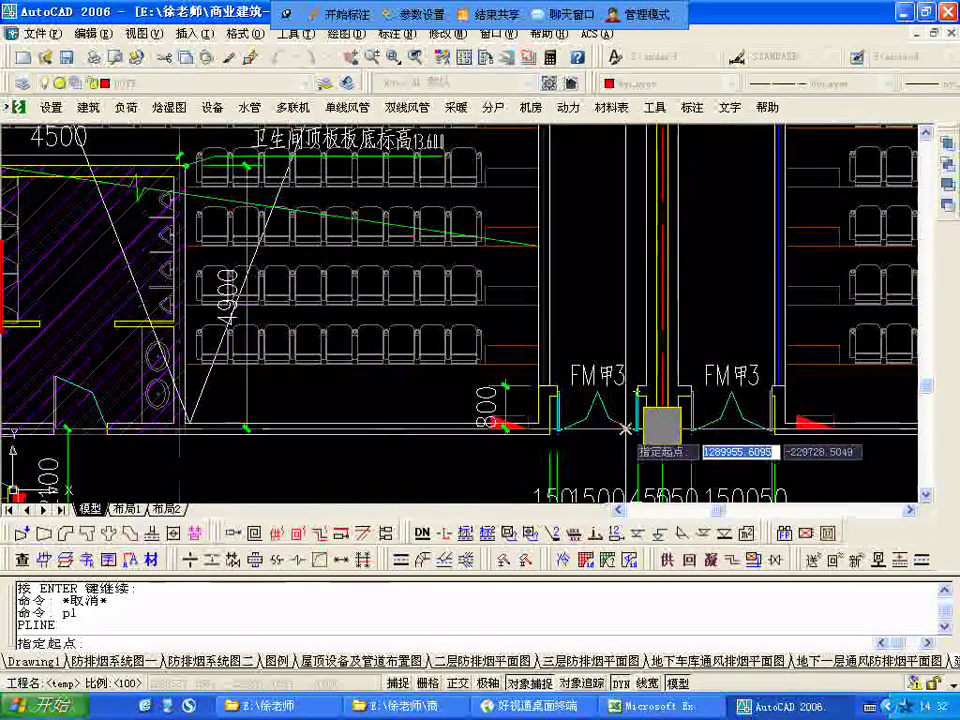
pyautogui.click(657, 410)
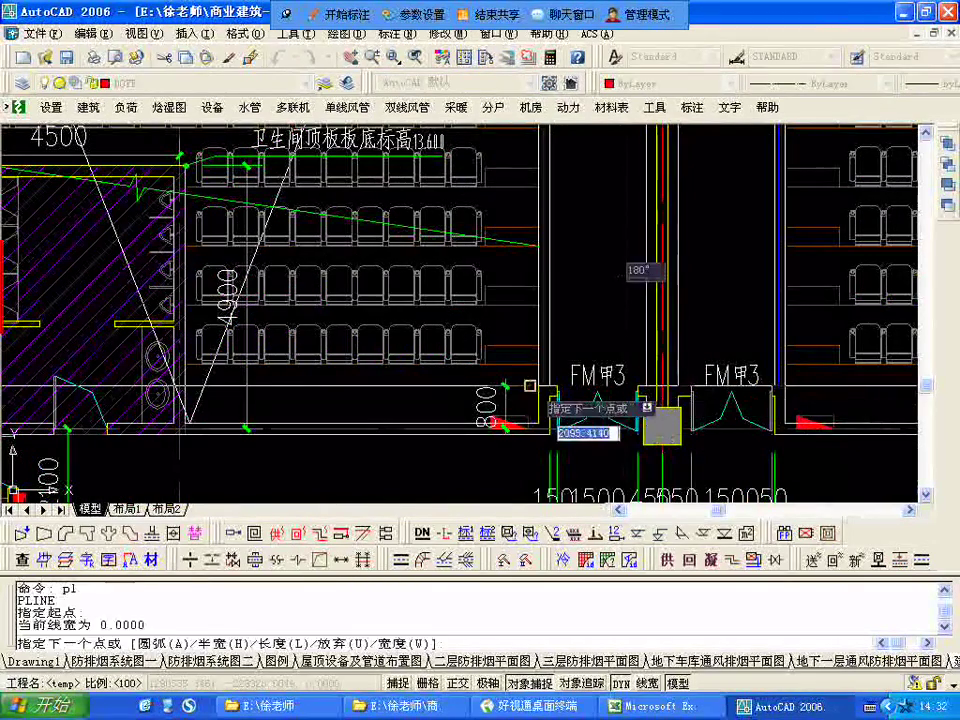
pyautogui.click(538, 385)
pyautogui.click(538, 424)
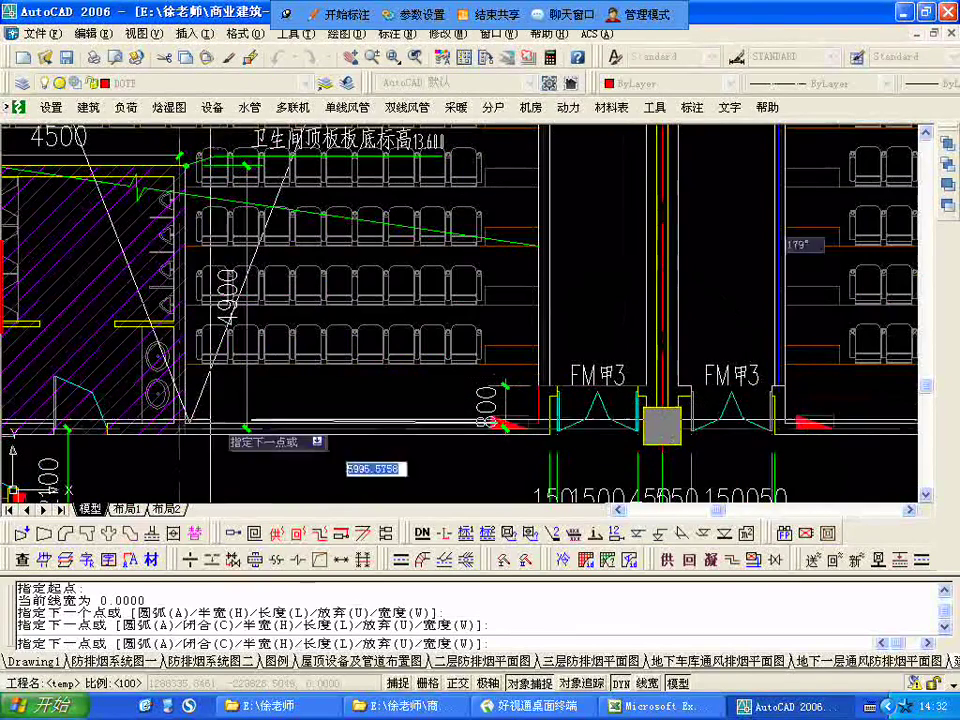
pyautogui.click(184, 424)
pyautogui.moveTo(190, 250); pyautogui.dragTo(510, 414, button='middle')
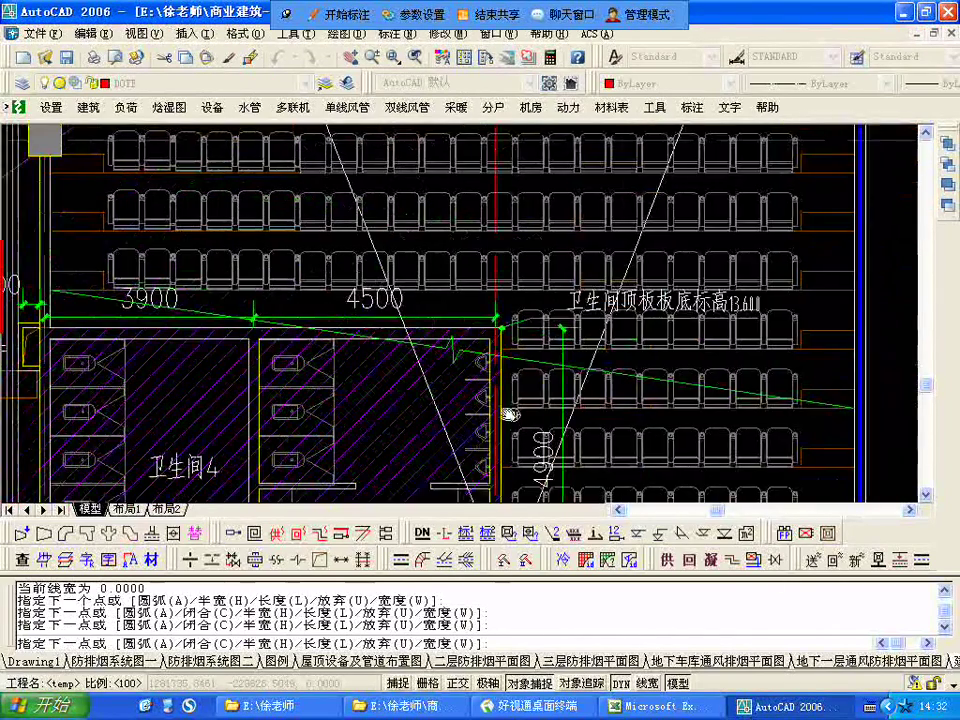
pyautogui.click(501, 327)
pyautogui.moveTo(54, 338); pyautogui.dragTo(428, 565, button='middle')
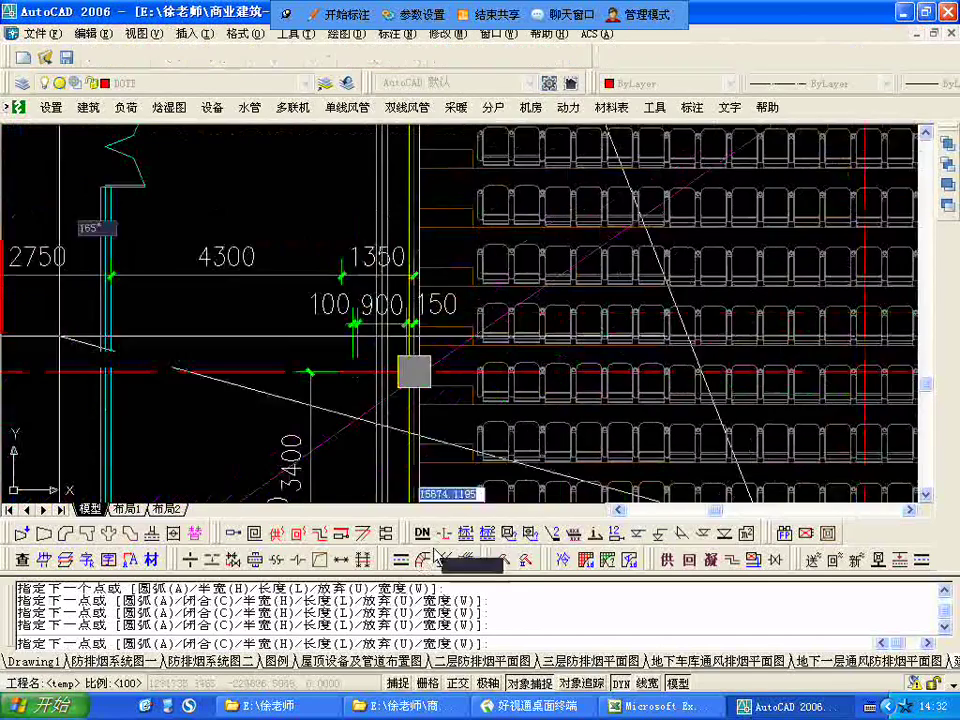
pyautogui.scroll(-1, 436, 540)
pyautogui.press('Escape')
pyautogui.press('Escape')
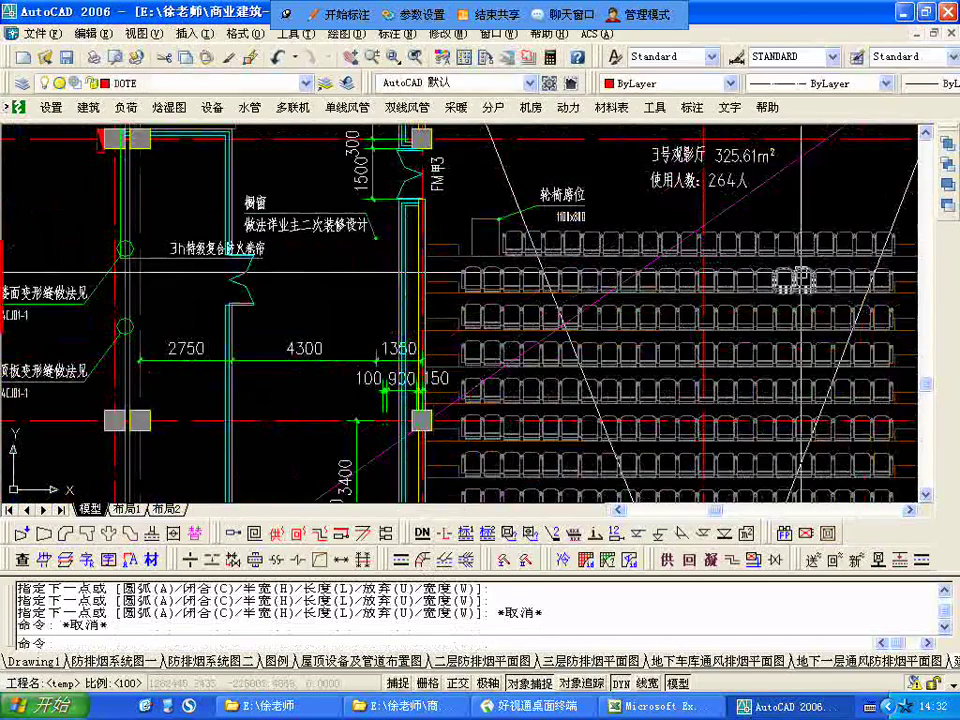
# Read the area of cinema hall 3 (3号观影厅) off the plan, switch to Excel and enter 325.61 in cell C48.
pyautogui.moveTo(795, 279); pyautogui.dragTo(480, 380, button='middle')
pyautogui.scroll(2, 450, 256)
pyautogui.moveTo(430, 288); pyautogui.dragTo(479, 330, button='middle')
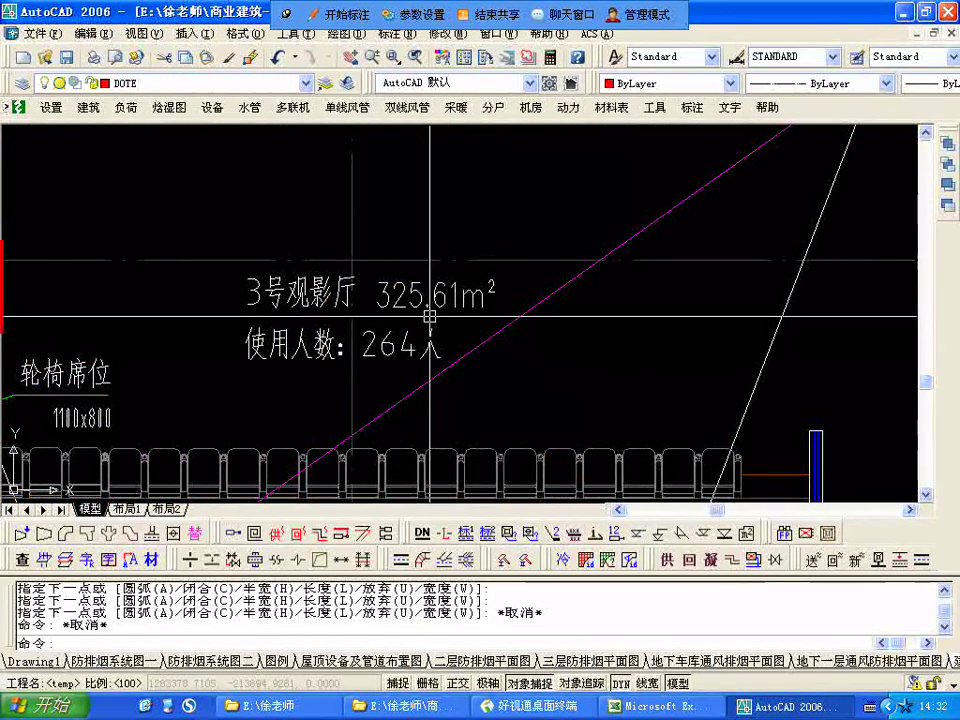
pyautogui.hotkey('alt', 'Tab')
pyautogui.scroll(-4, 405, 317)
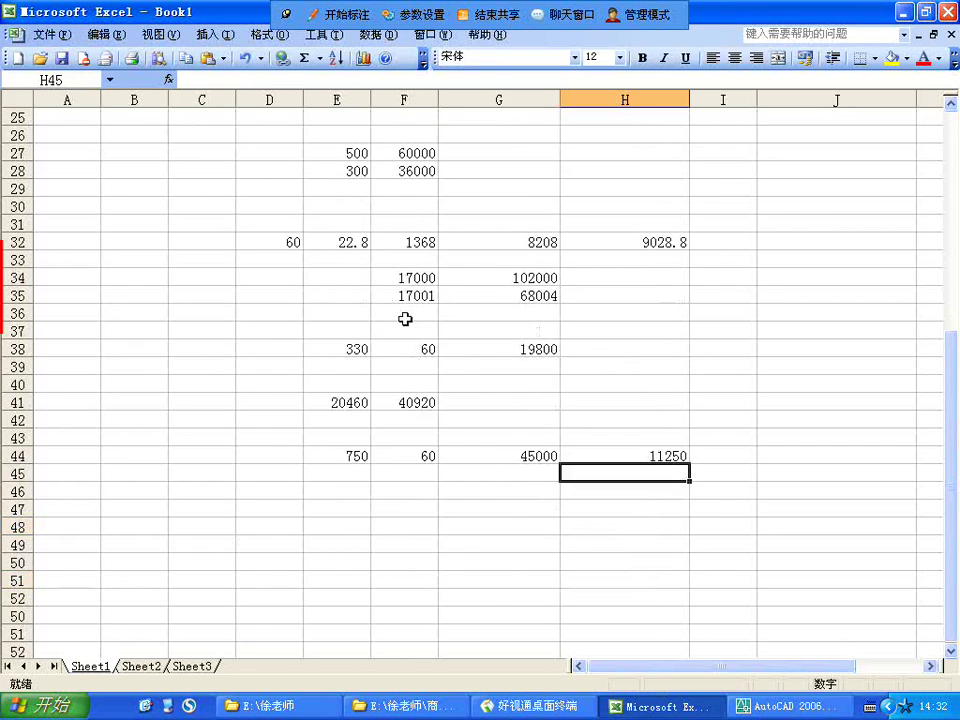
pyautogui.click(183, 420)
pyautogui.write('3')
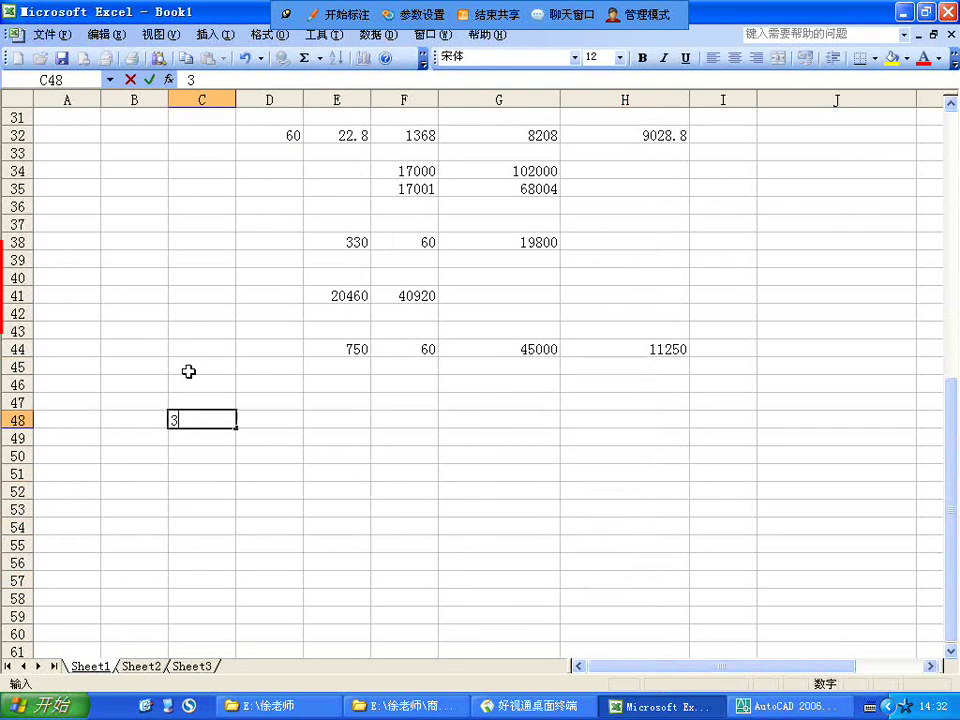
pyautogui.write('25.61')
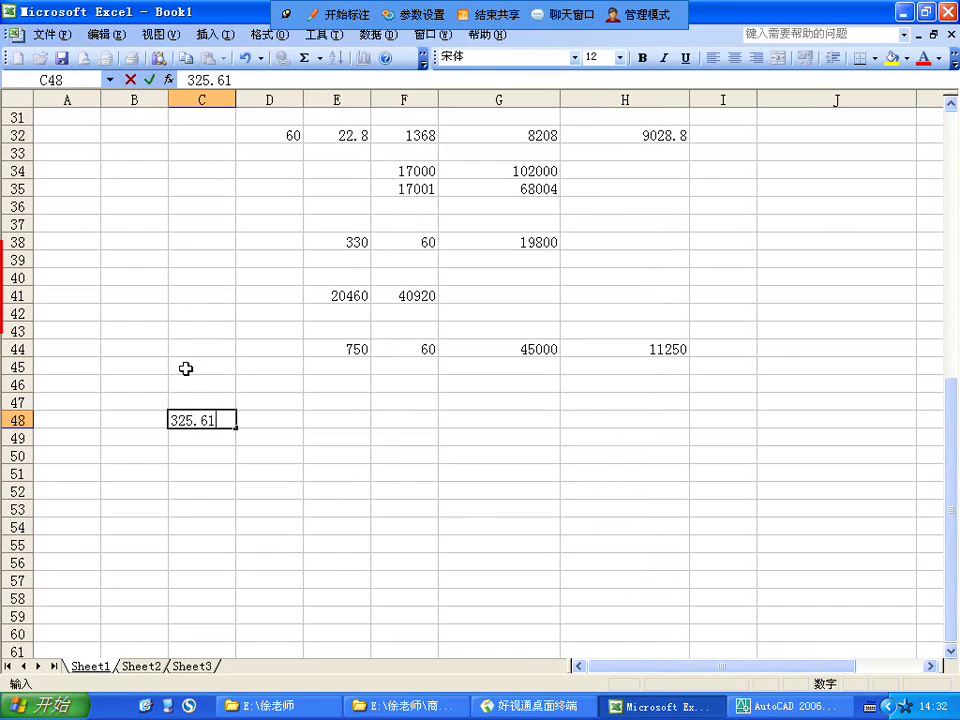
# Enter the multiplier 90 in cell D48 and leave E48 empty.
pyautogui.click(317, 418)
pyautogui.write('90')
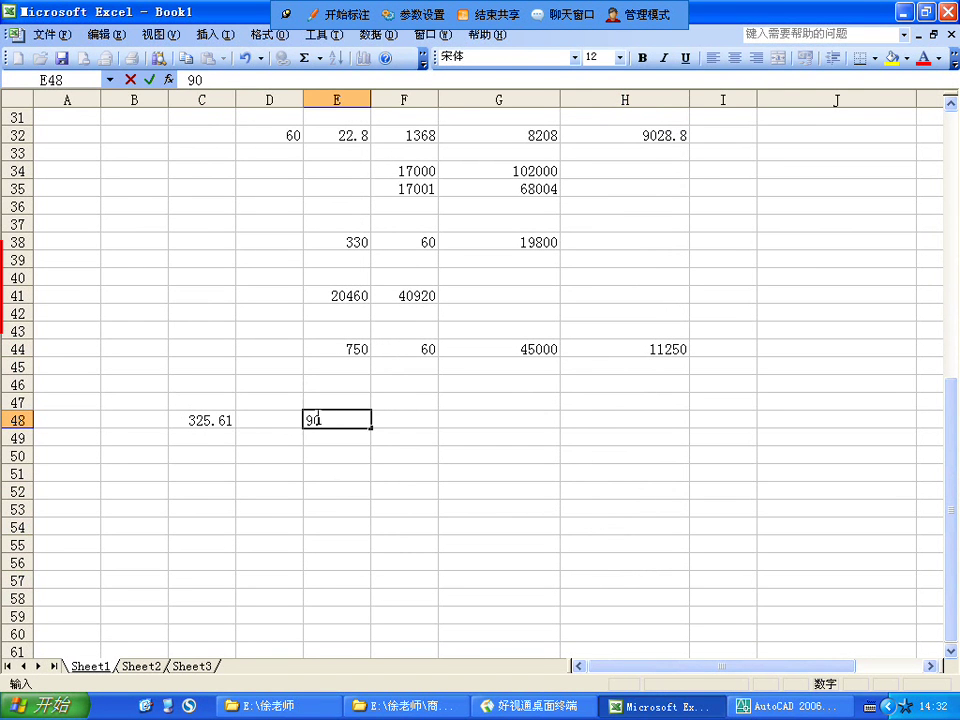
pyautogui.click(264, 424)
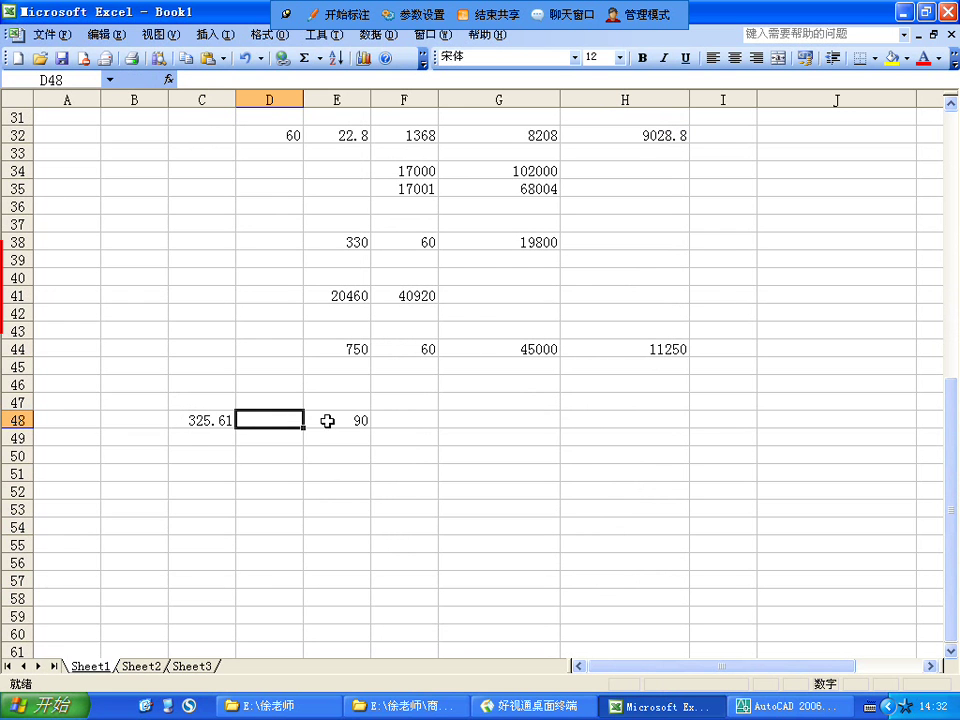
pyautogui.write('90')
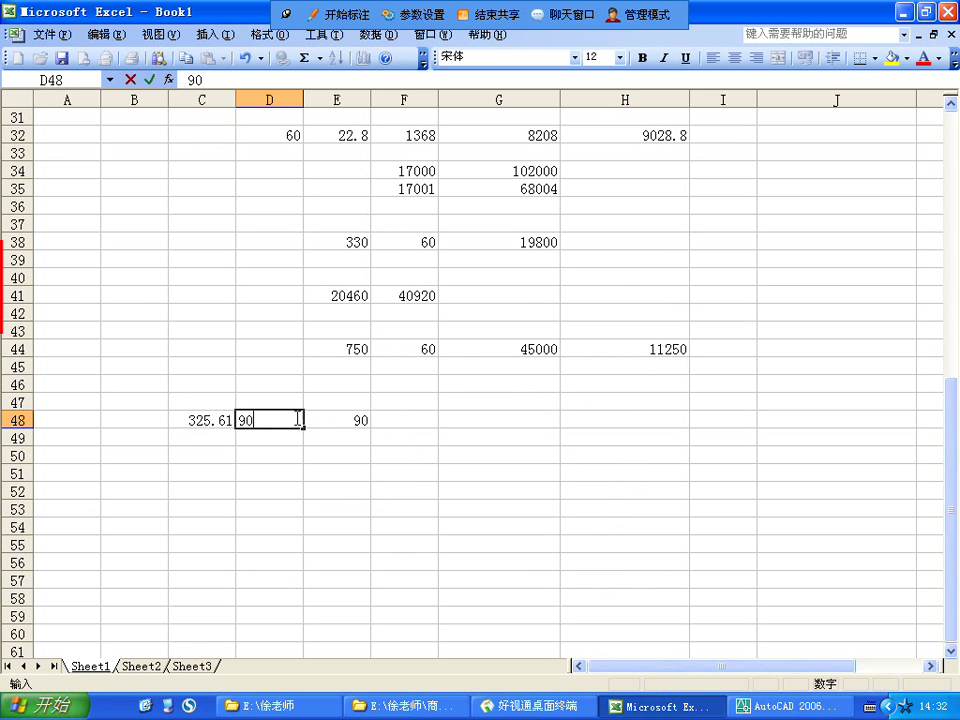
pyautogui.click(357, 420)
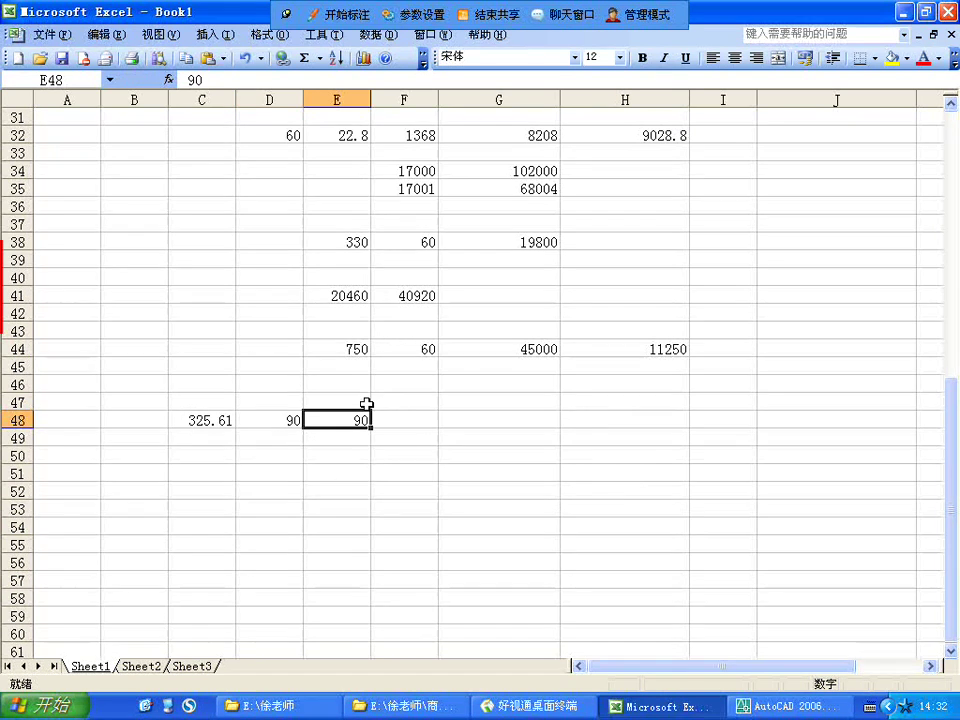
pyautogui.press('Delete')
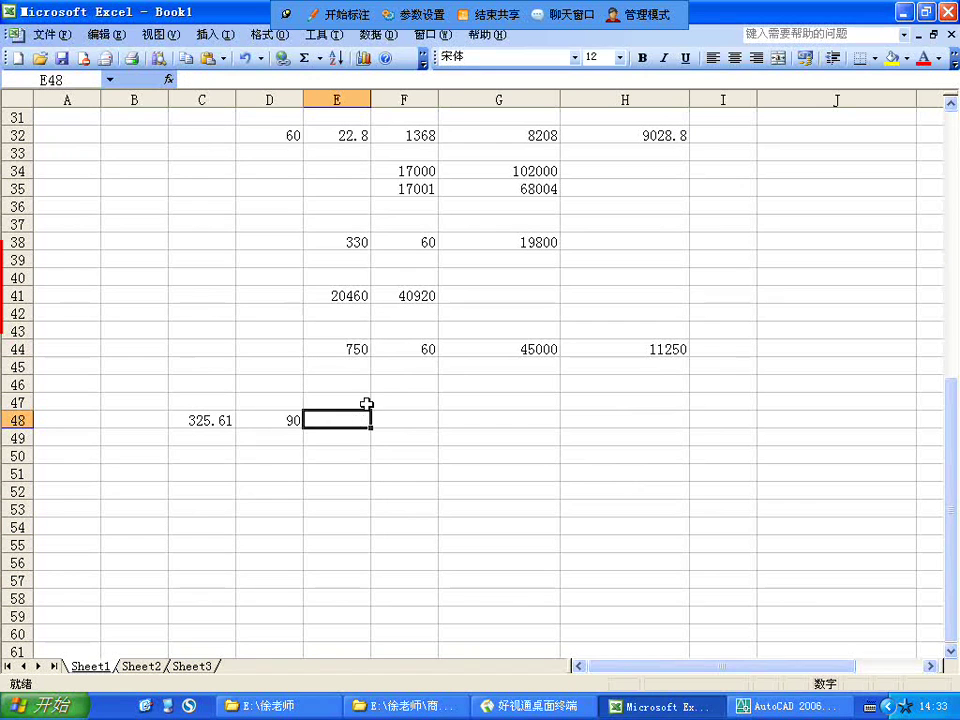
# Insert a PRODUCT function in E48 that multiplies C48 by D48.
pyautogui.click(167, 80)
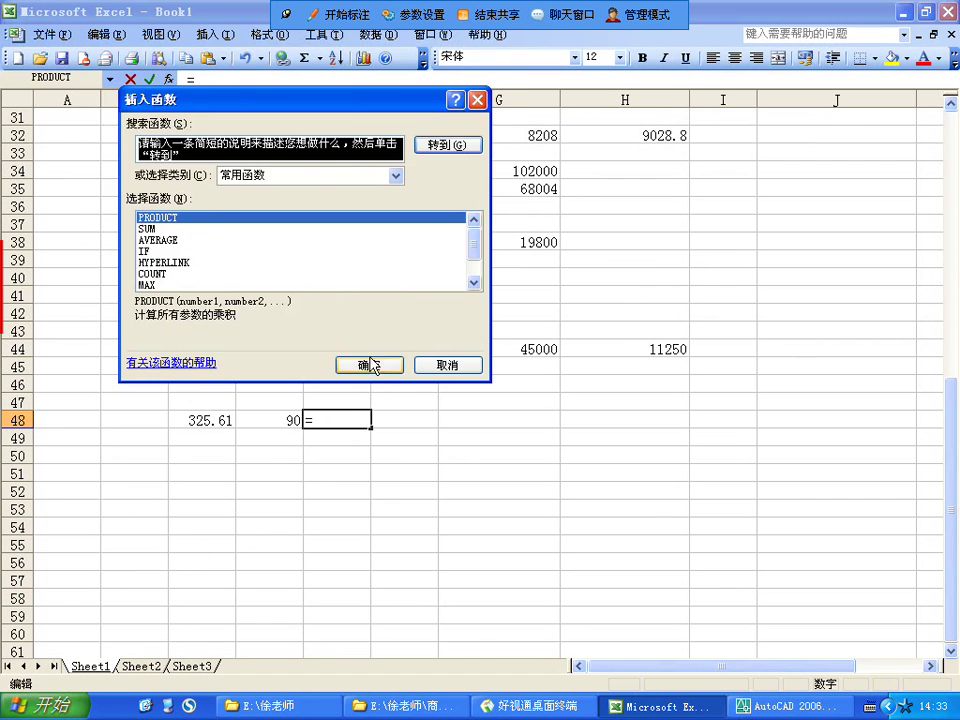
pyautogui.click(369, 366)
pyautogui.click(225, 420)
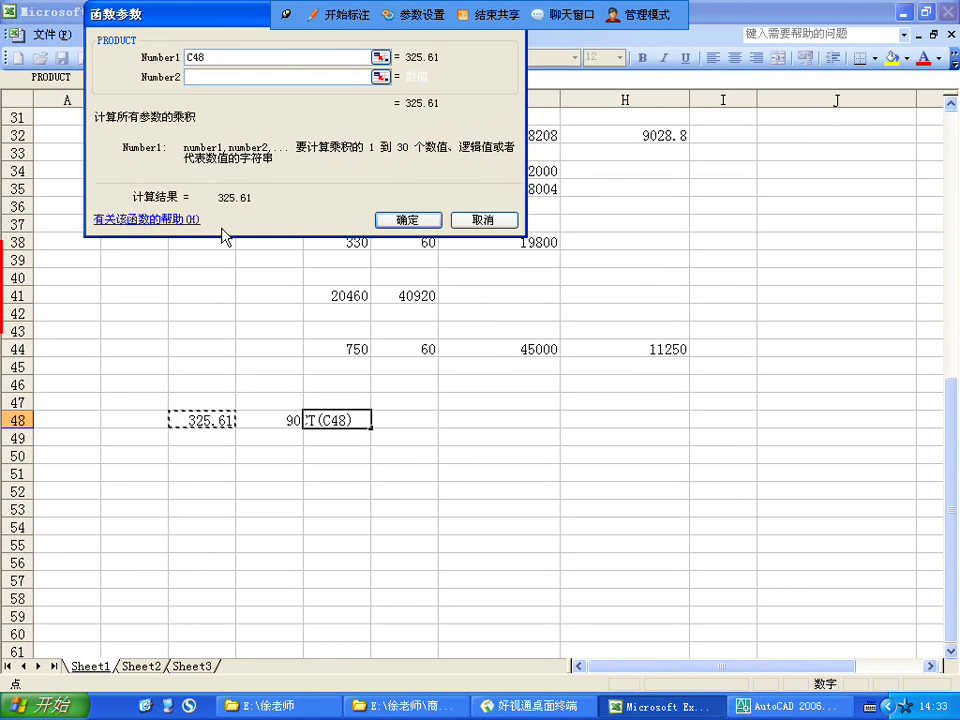
pyautogui.press('Tab')
pyautogui.click(276, 419)
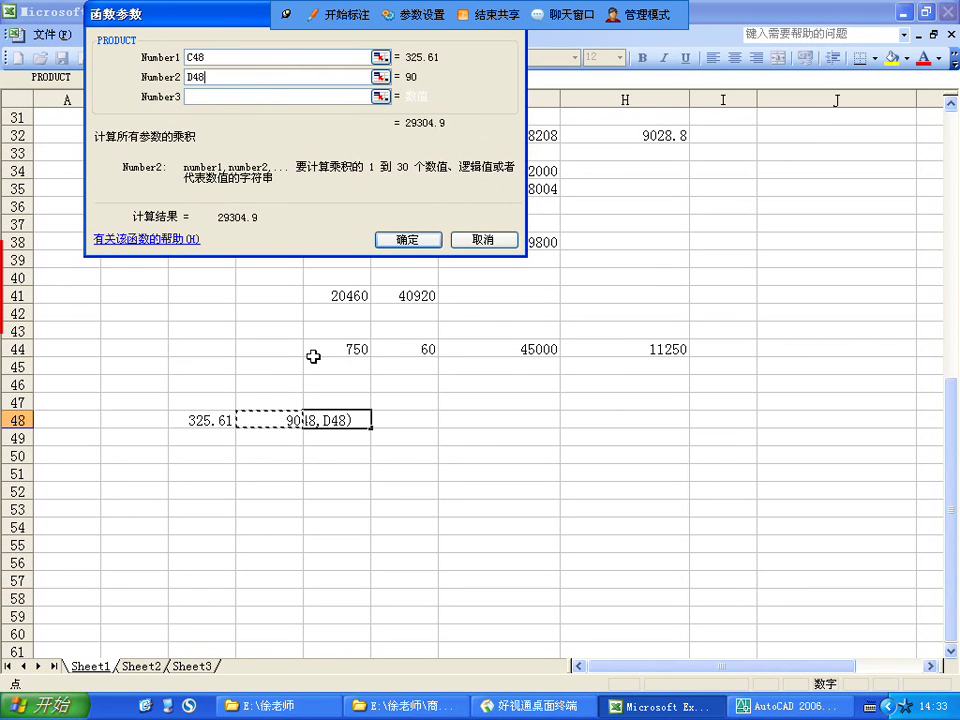
pyautogui.press('Return')
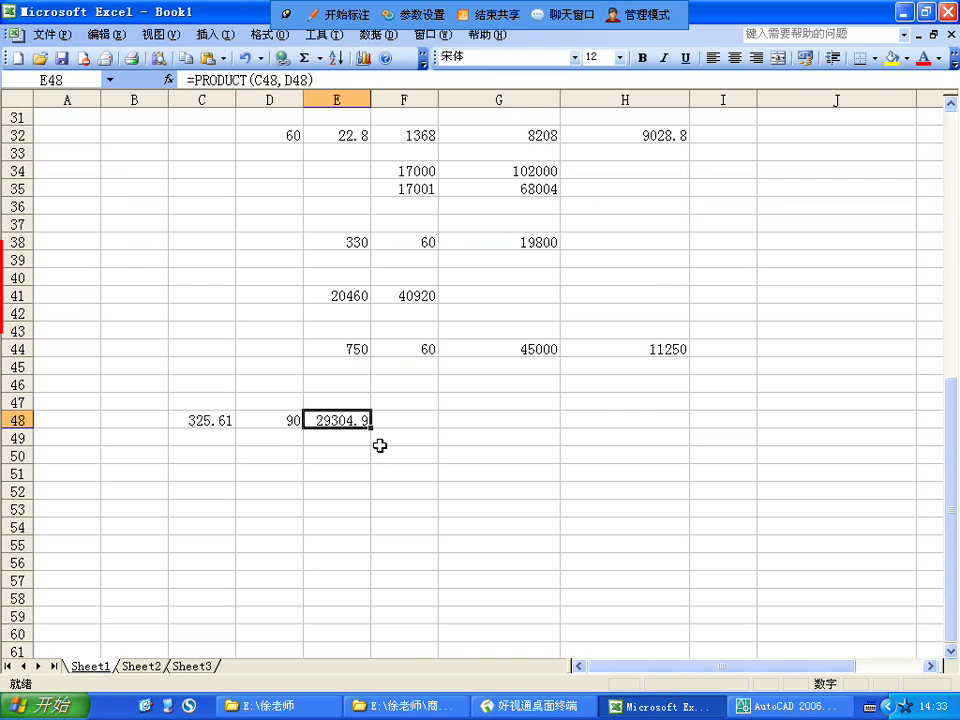
# Fill row 49 with 325.61 in C49, 9 in B49 and 13 in D49.
pyautogui.click(212, 439)
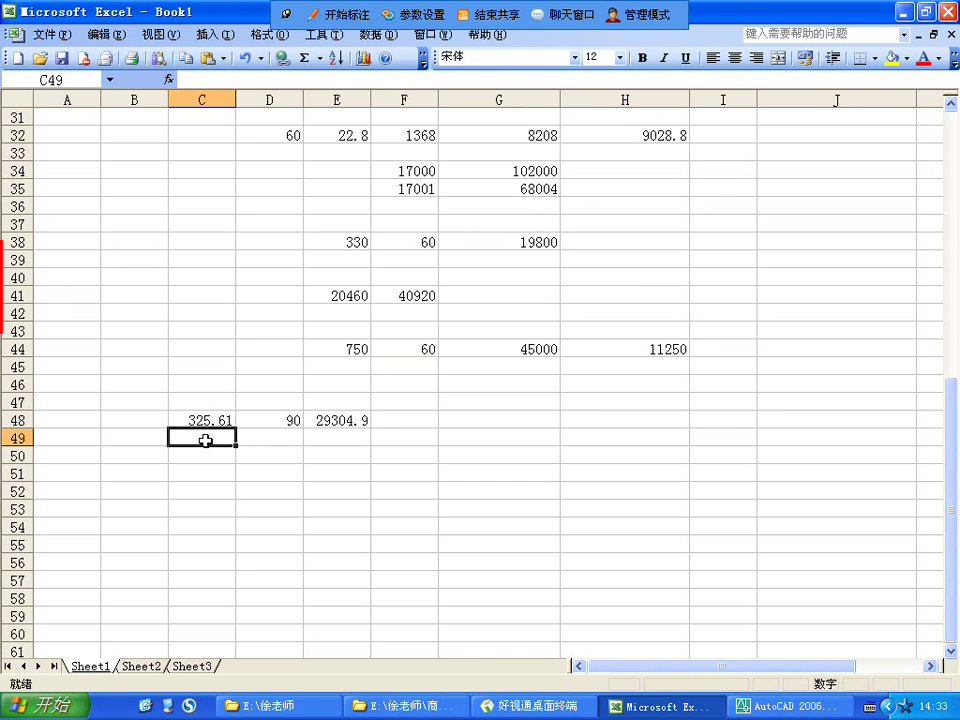
pyautogui.write('325.61')
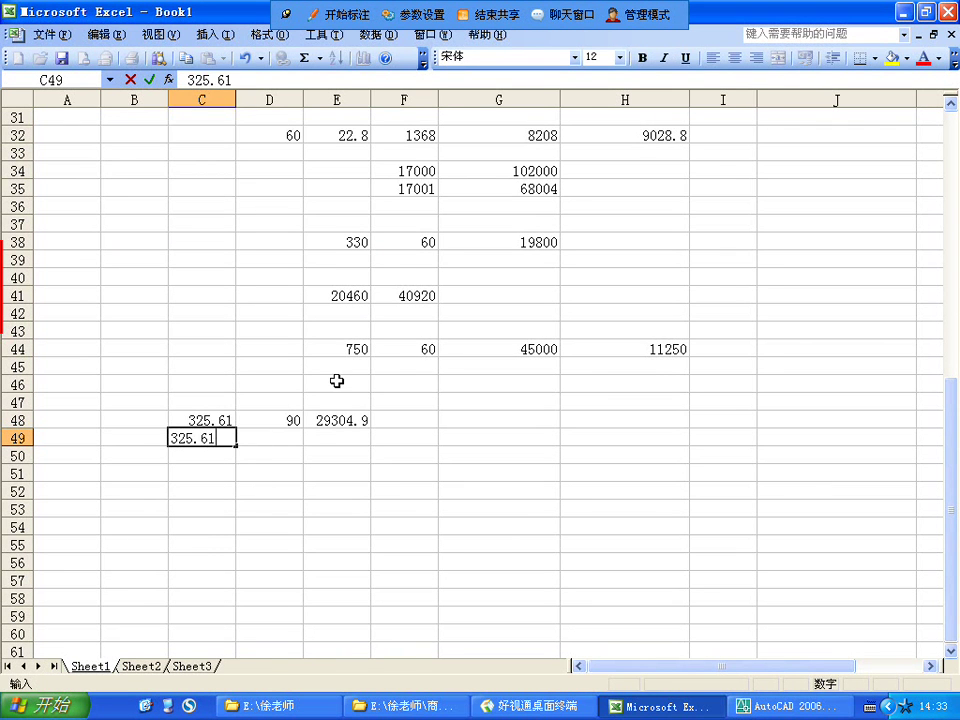
pyautogui.click(133, 439)
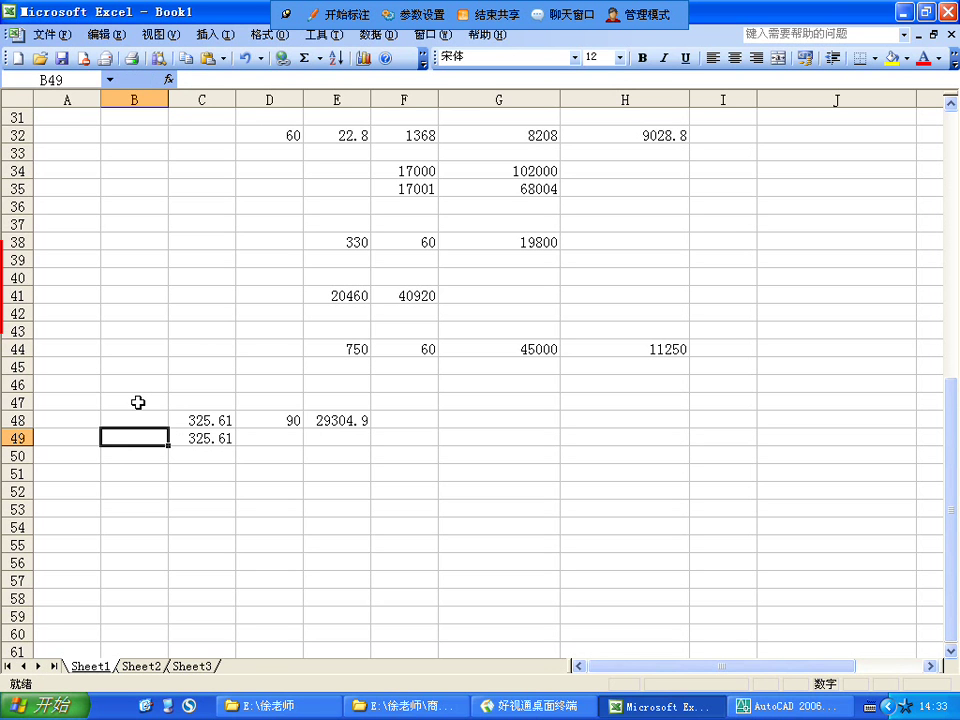
pyautogui.write('9')
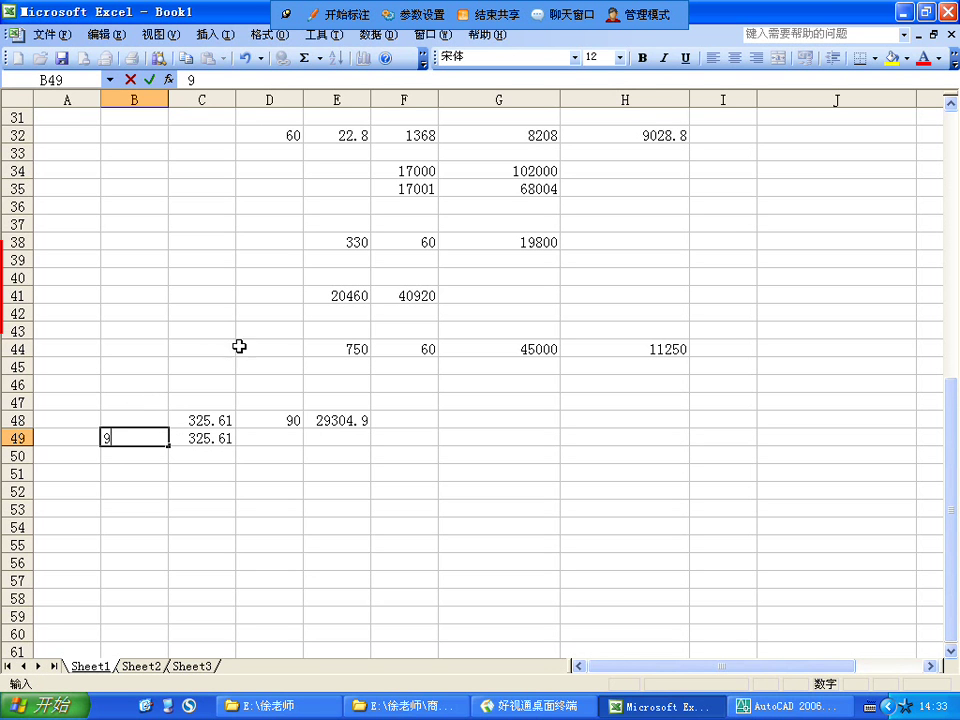
pyautogui.click(270, 441)
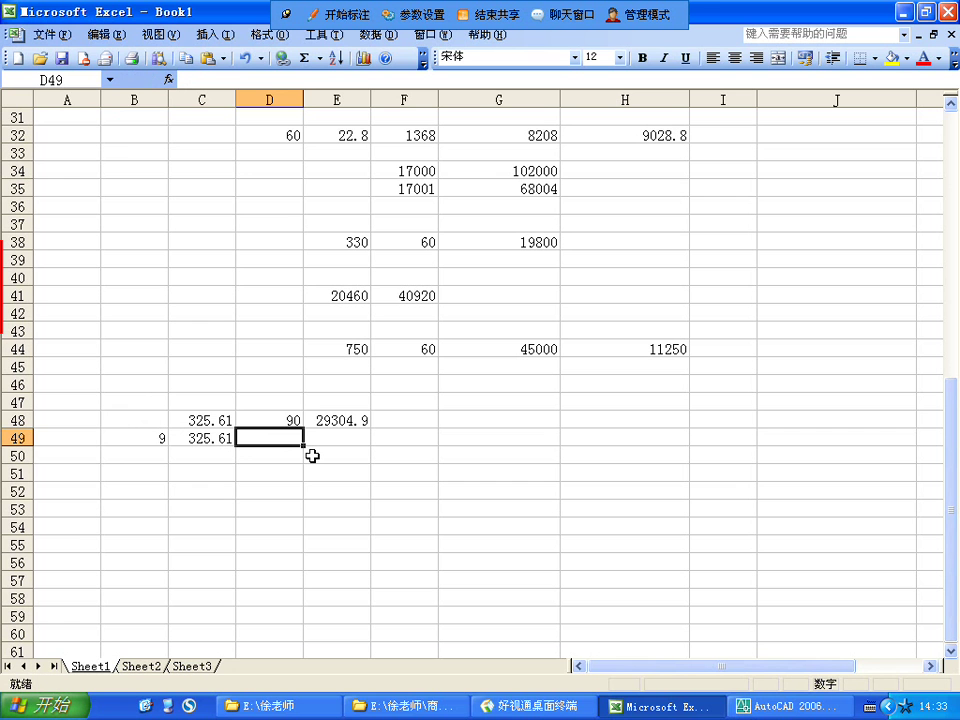
pyautogui.write('13')
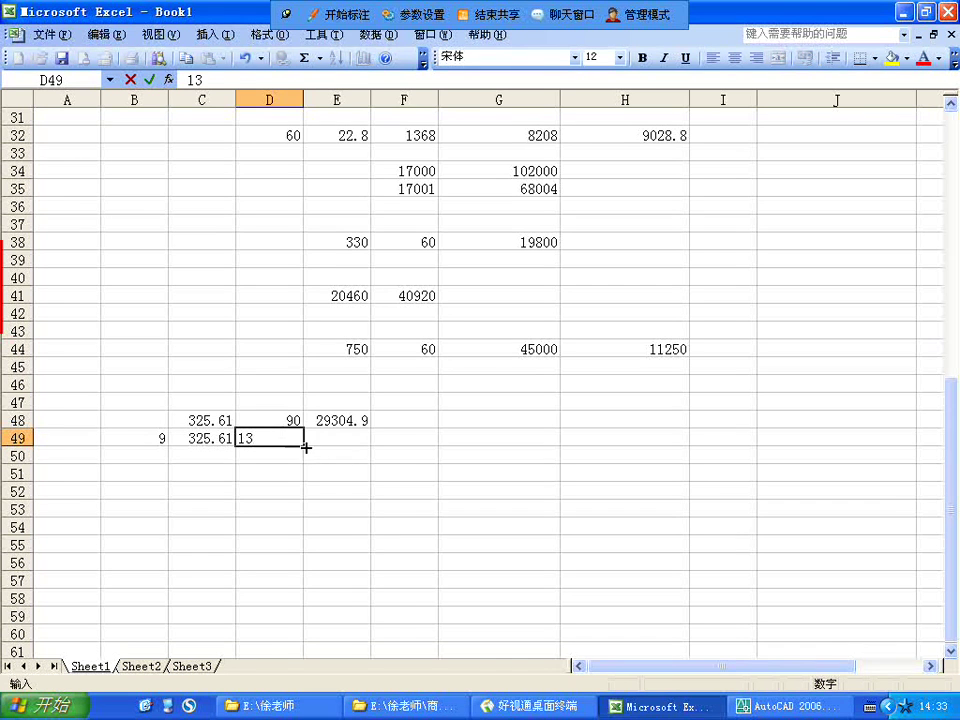
pyautogui.click(337, 455)
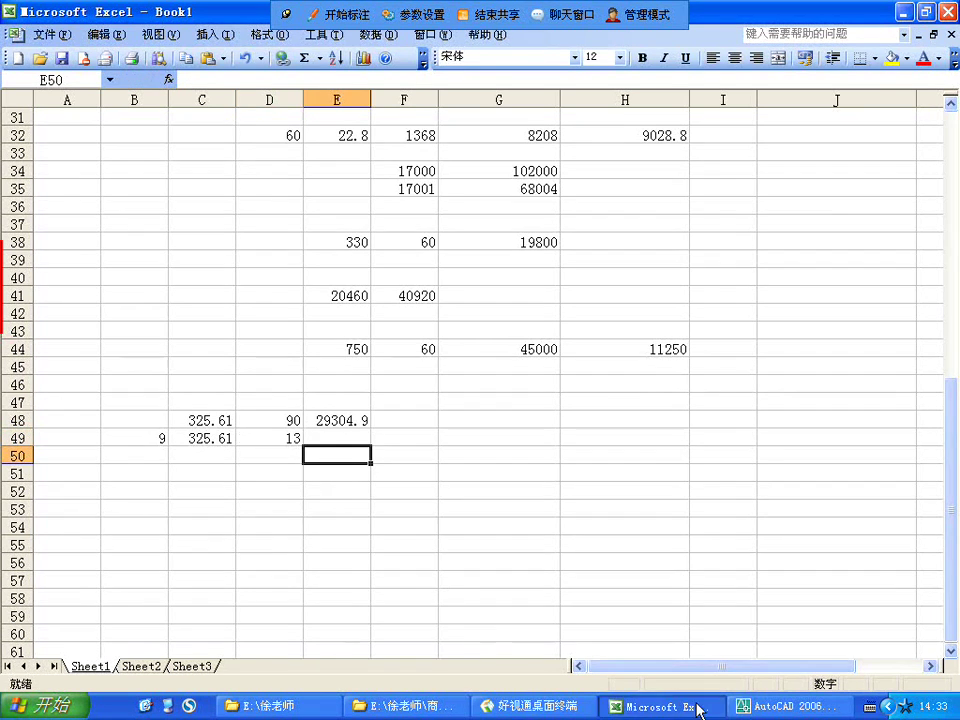
pyautogui.click(242, 491)
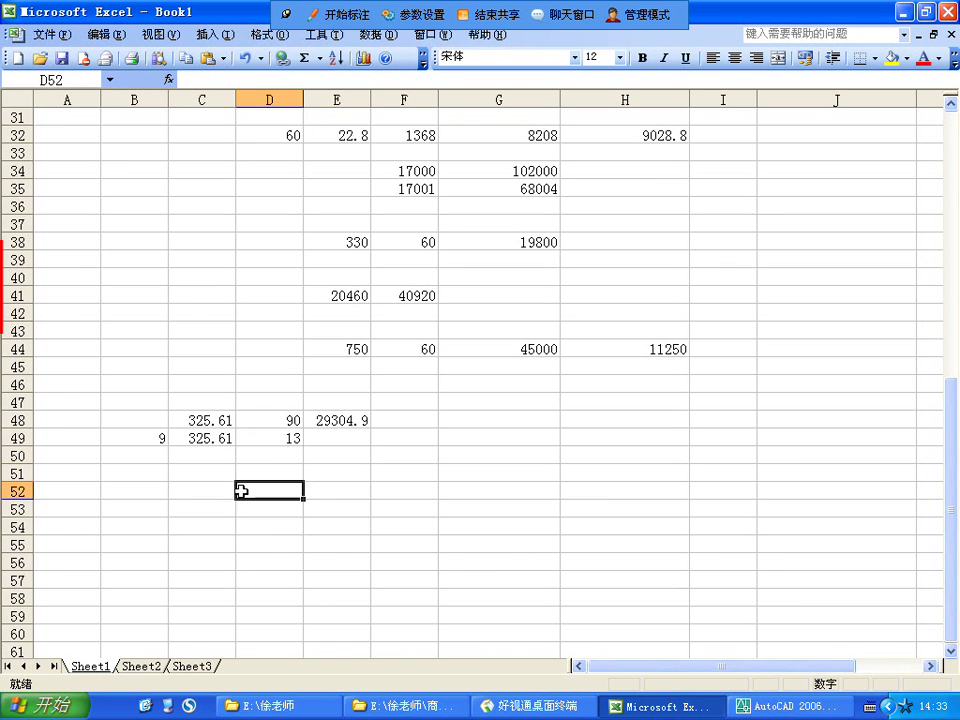
pyautogui.click(283, 448)
pyautogui.click(150, 440)
pyautogui.click(245, 440)
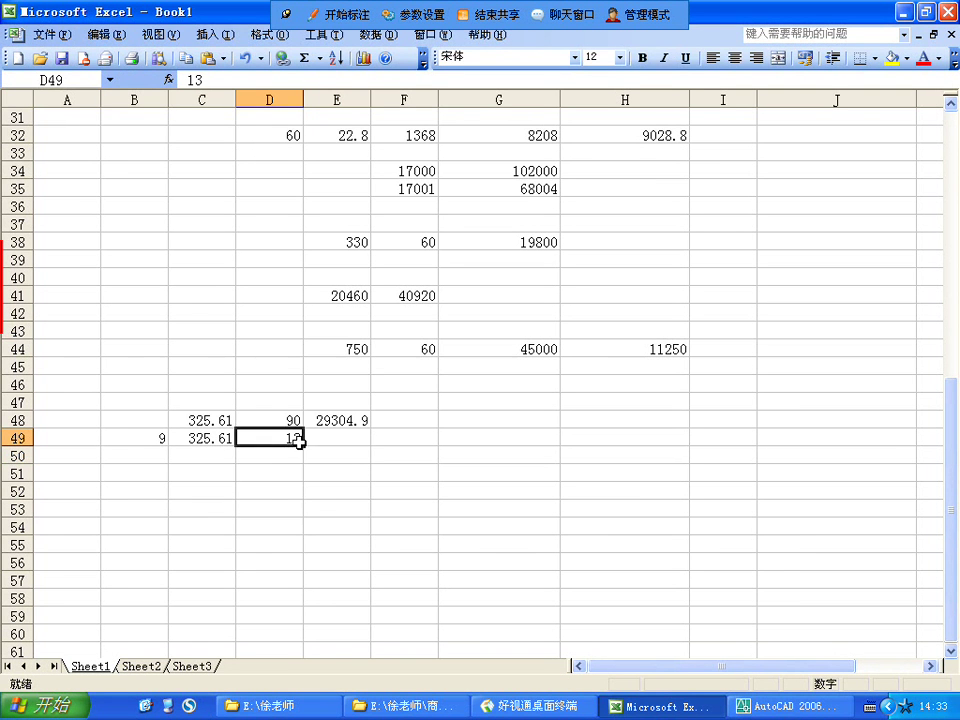
pyautogui.click(285, 495)
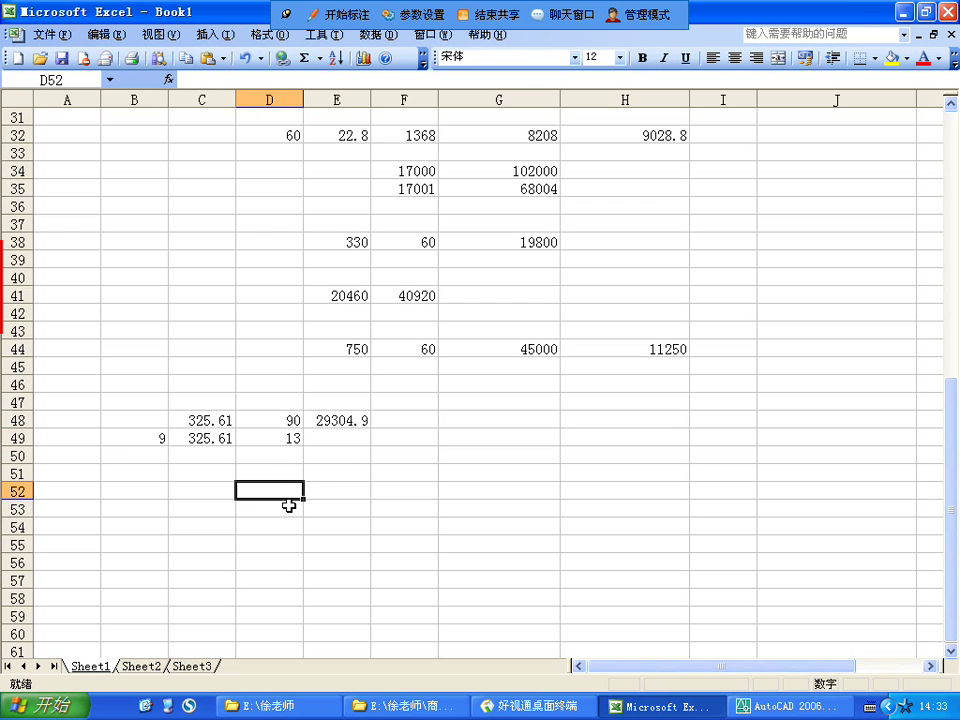
pyautogui.click(285, 440)
pyautogui.click(162, 438)
pyautogui.write('9')
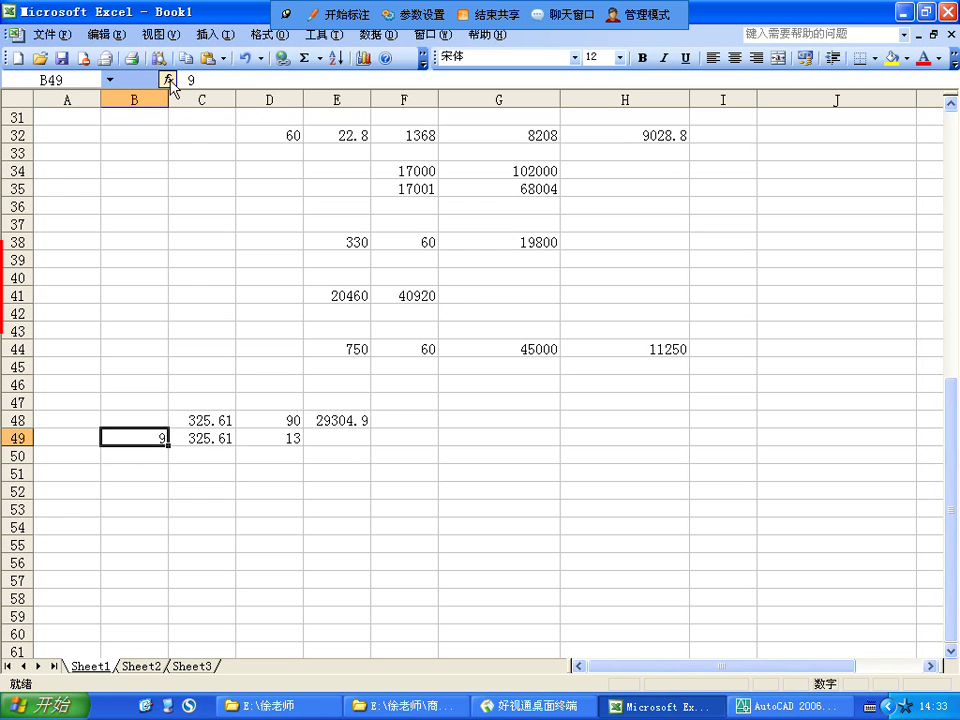
# Insert a PRODUCT function in E49 that multiplies B49, C49 and D49.
pyautogui.click(347, 436)
pyautogui.click(169, 79)
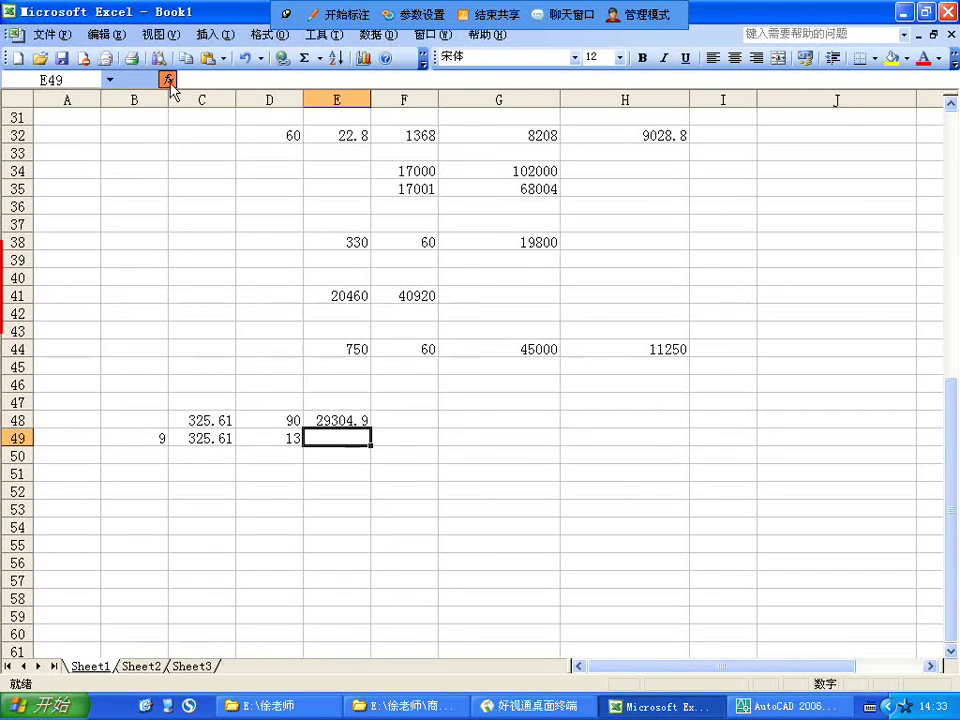
pyautogui.click(368, 365)
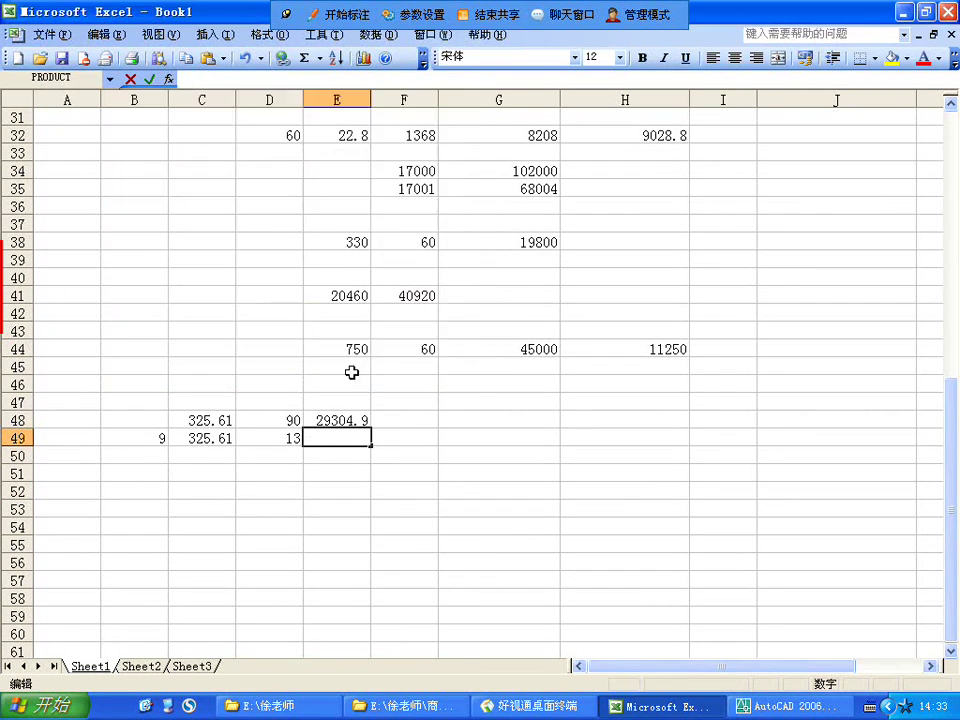
pyautogui.click(140, 438)
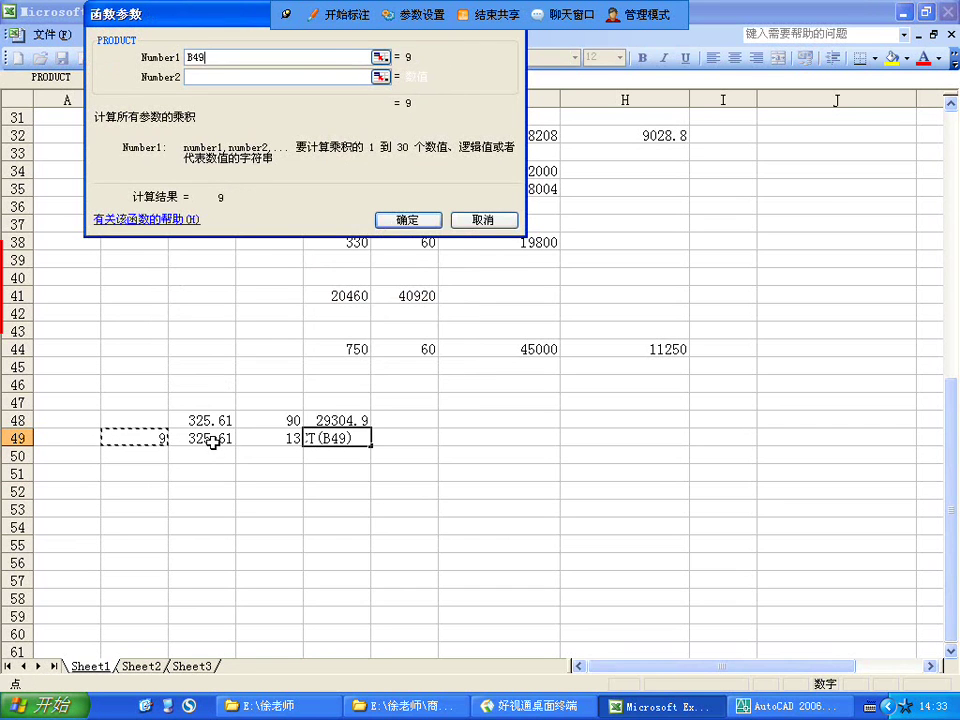
pyautogui.click(236, 76)
pyautogui.click(208, 440)
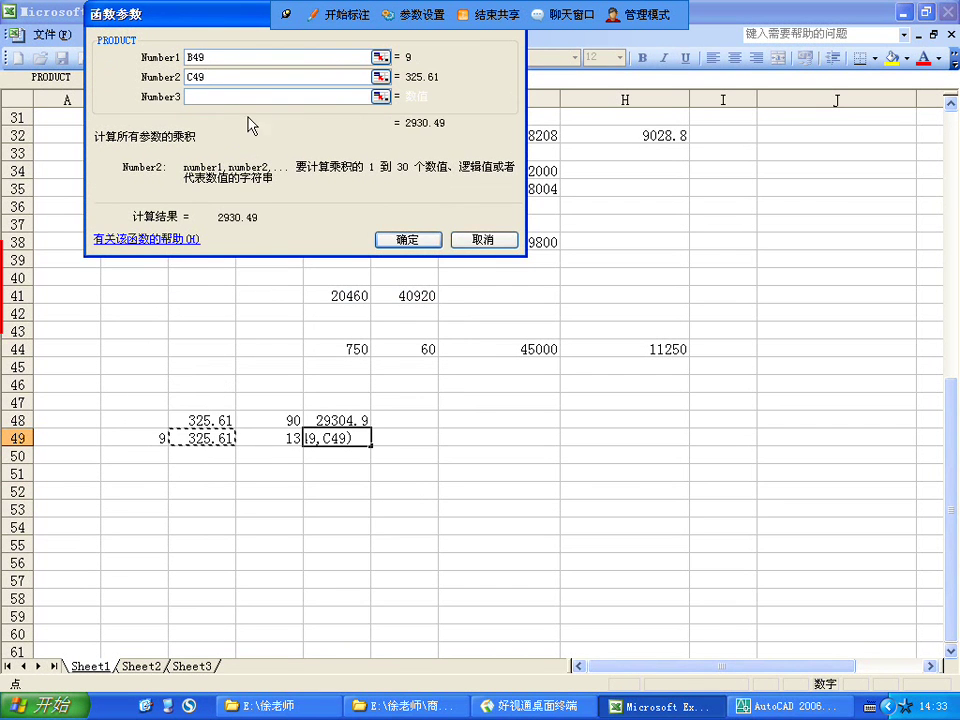
pyautogui.click(251, 97)
pyautogui.click(262, 430)
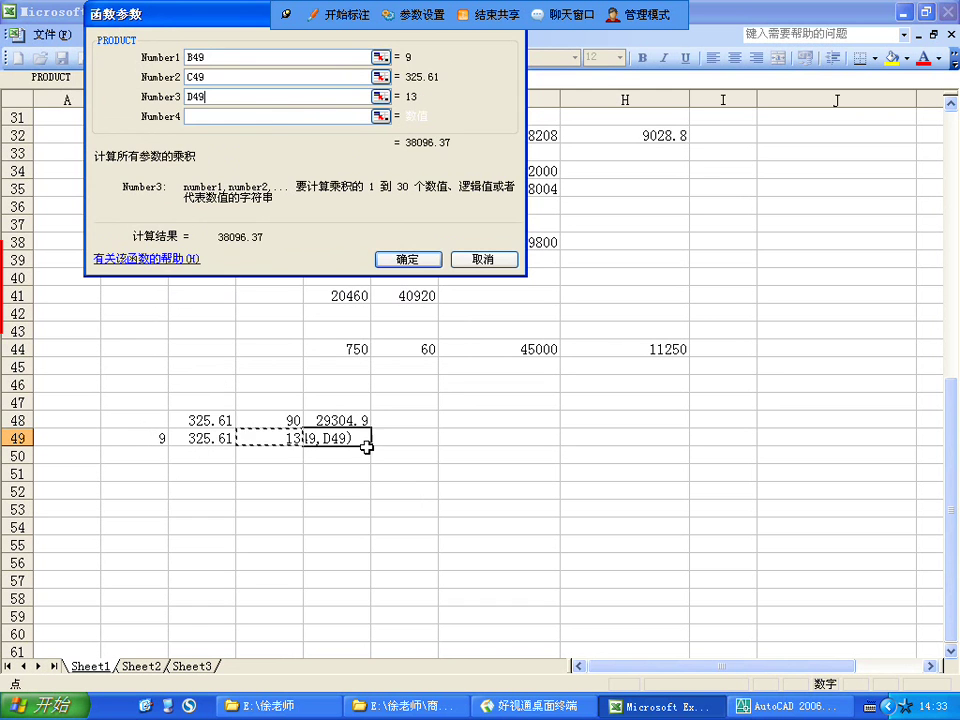
pyautogui.click(408, 259)
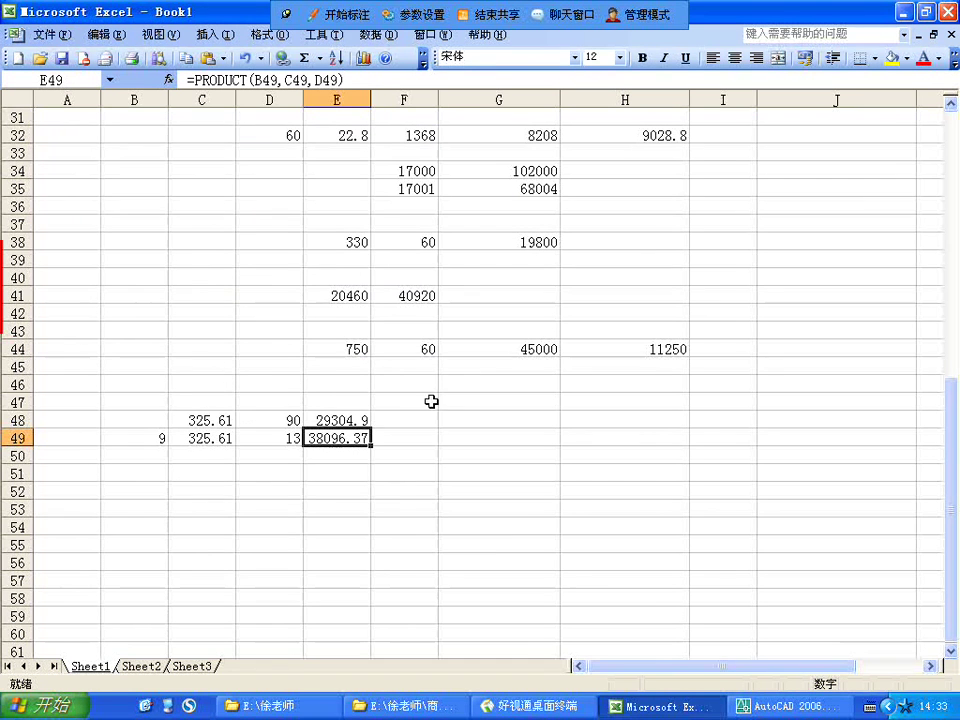
# Format column E as a number with one decimal place.
pyautogui.click(340, 420)
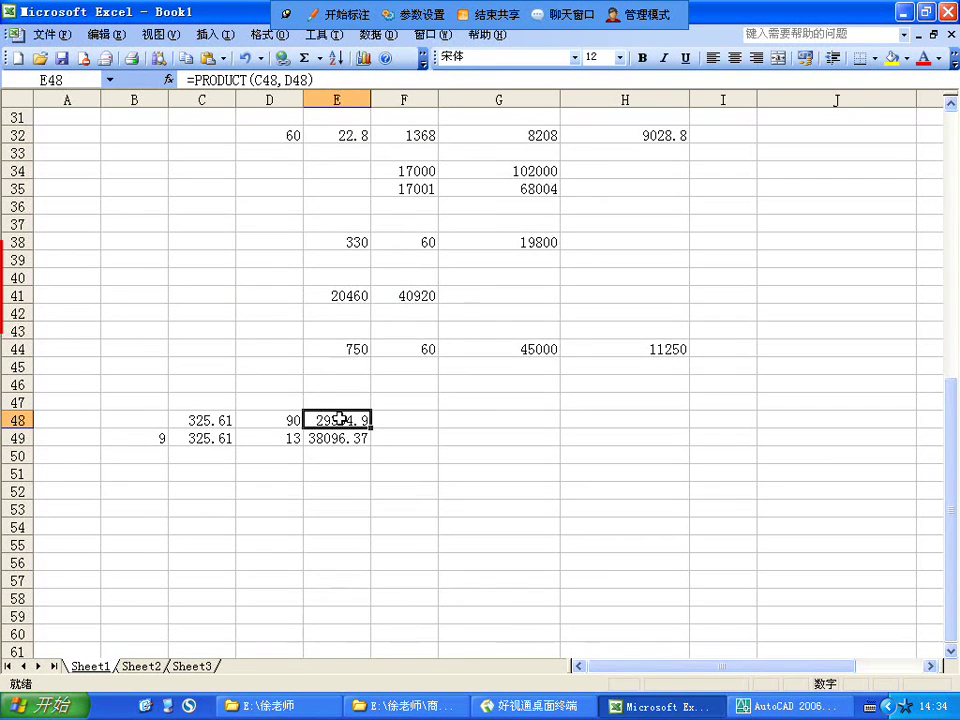
pyautogui.click(336, 100)
pyautogui.rightClick(335, 101)
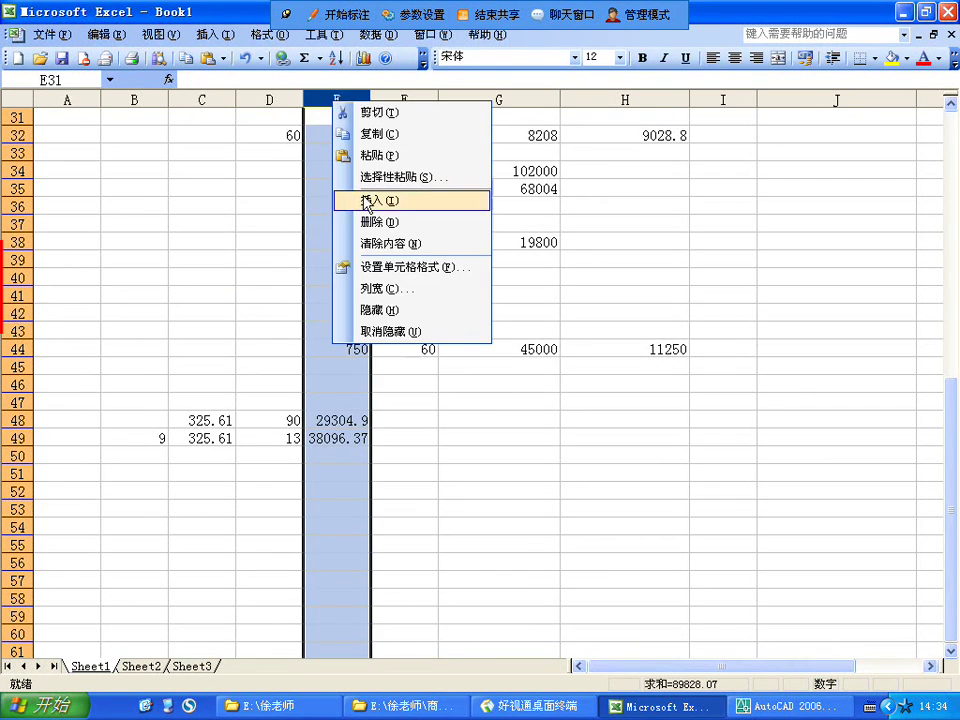
pyautogui.click(404, 268)
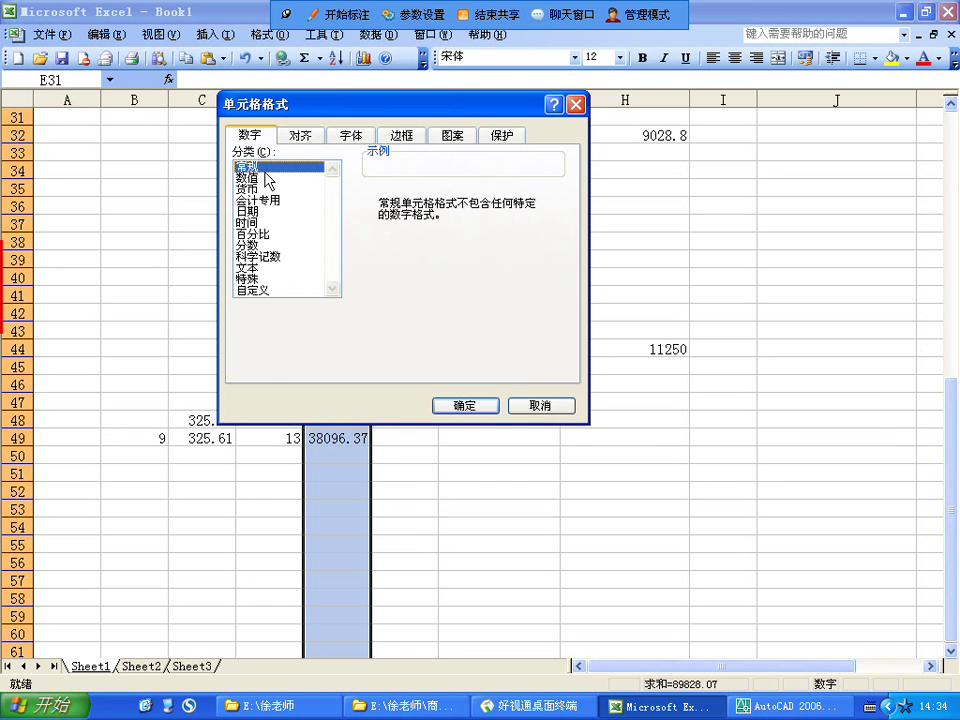
pyautogui.click(247, 178)
pyautogui.click(510, 196)
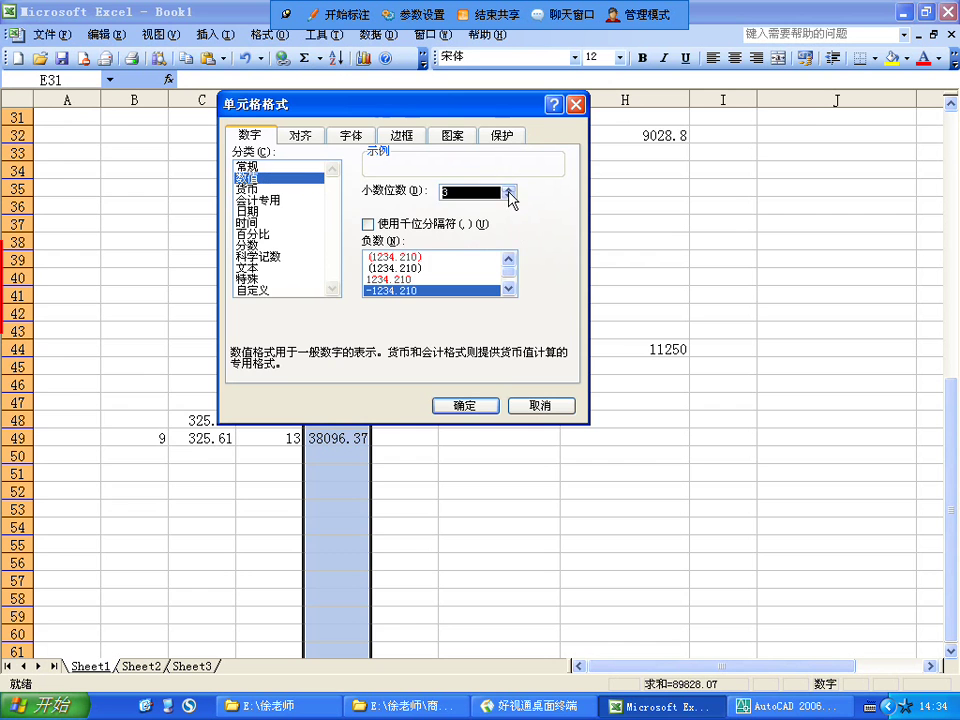
pyautogui.click(464, 405)
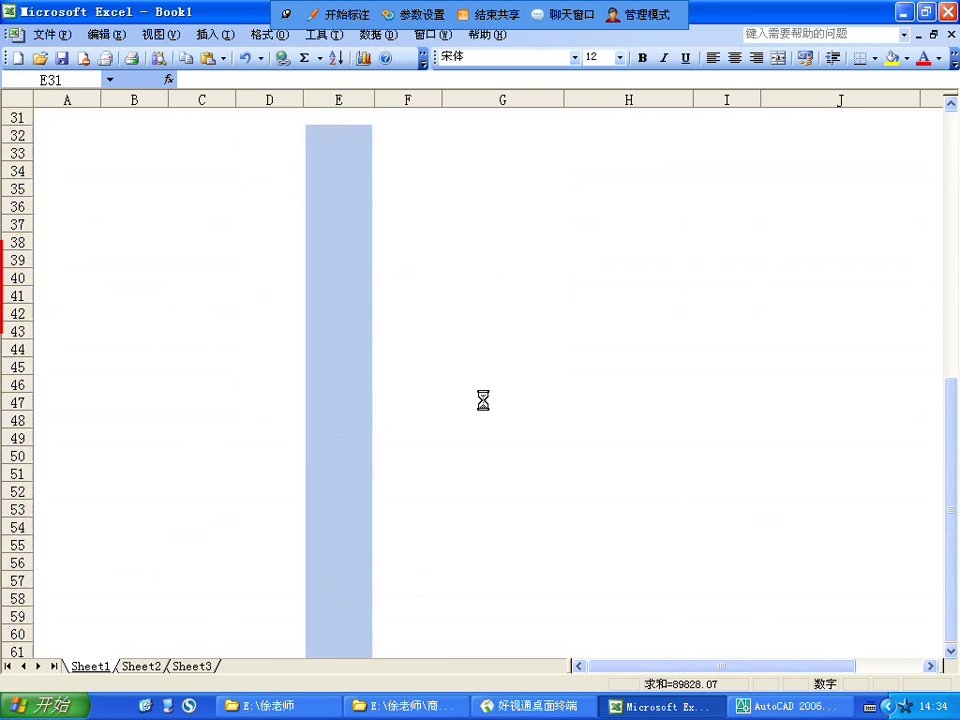
pyautogui.click(447, 454)
pyautogui.click(330, 437)
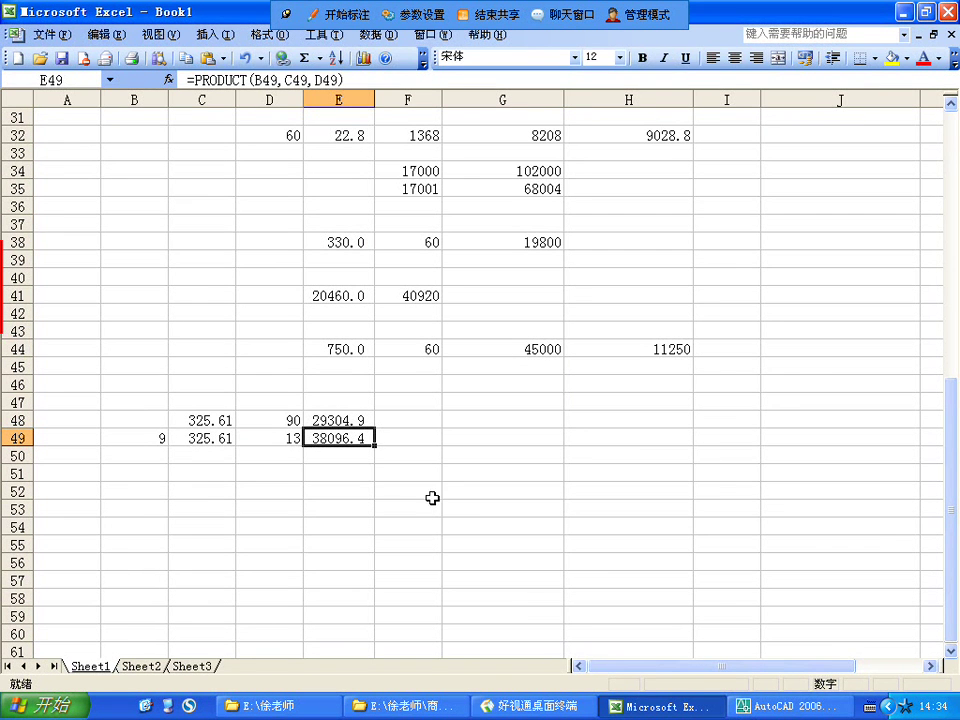
# Try the factor 6 in cell B49, and set the cell back to 9.
pyautogui.click(160, 437)
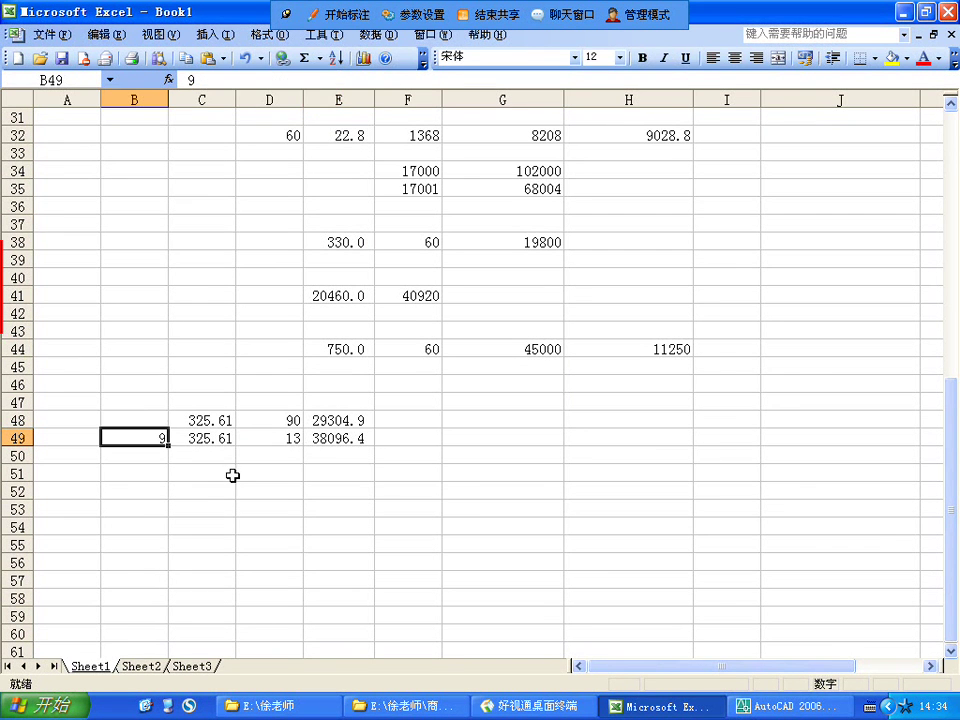
pyautogui.write('6')
pyautogui.click(267, 492)
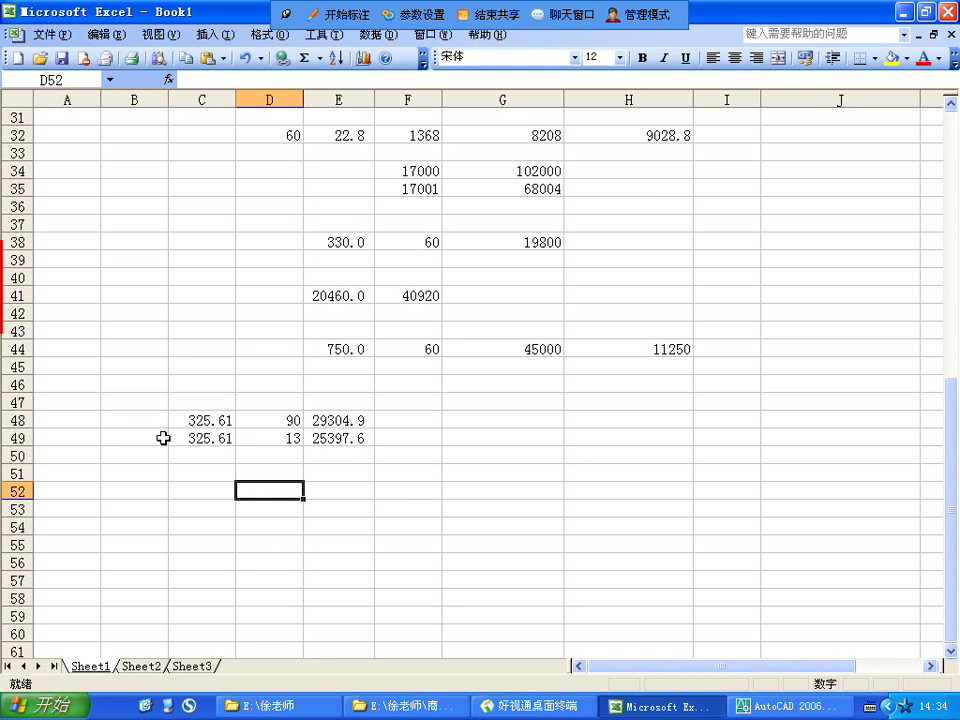
pyautogui.click(283, 419)
pyautogui.click(160, 440)
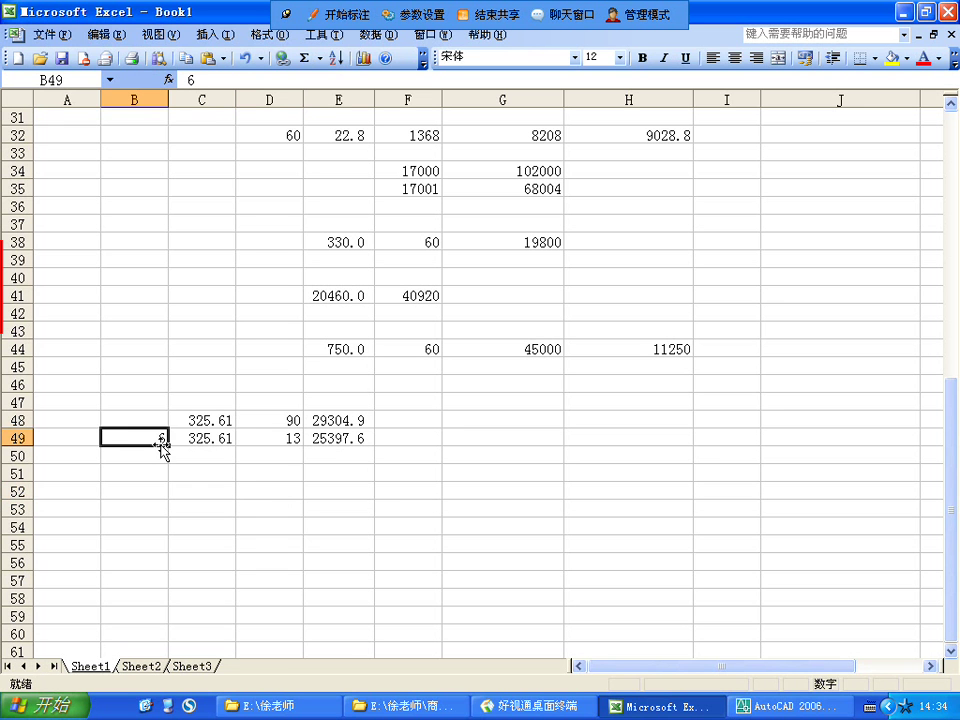
pyautogui.write('9')
pyautogui.click(275, 473)
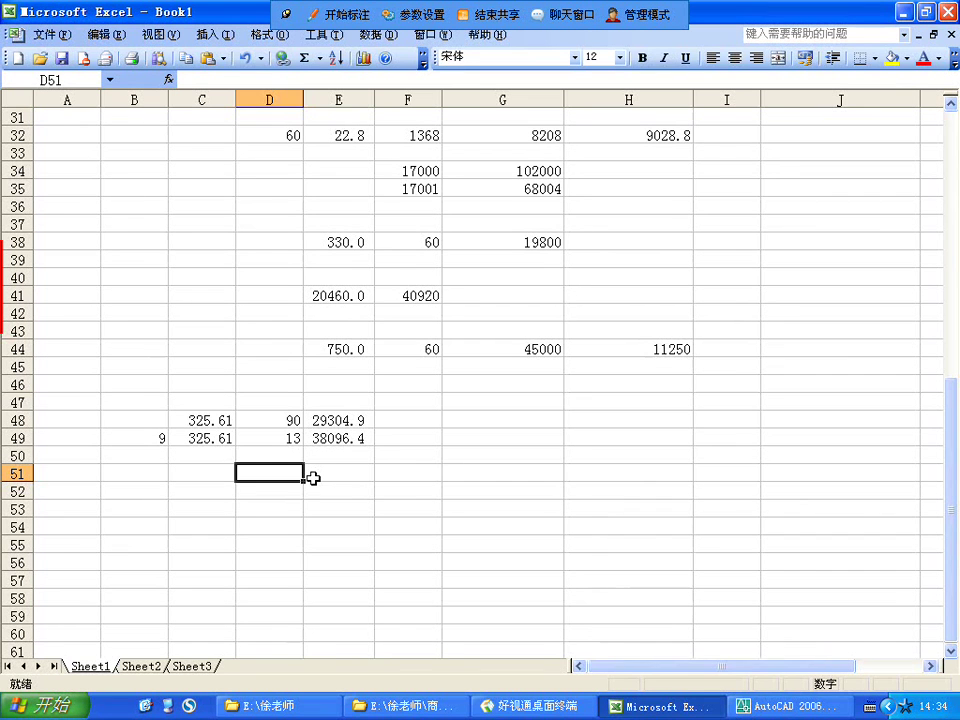
# Compare the two smoke exhaust results in cells E48 and E49.
pyautogui.click(362, 441)
pyautogui.click(355, 452)
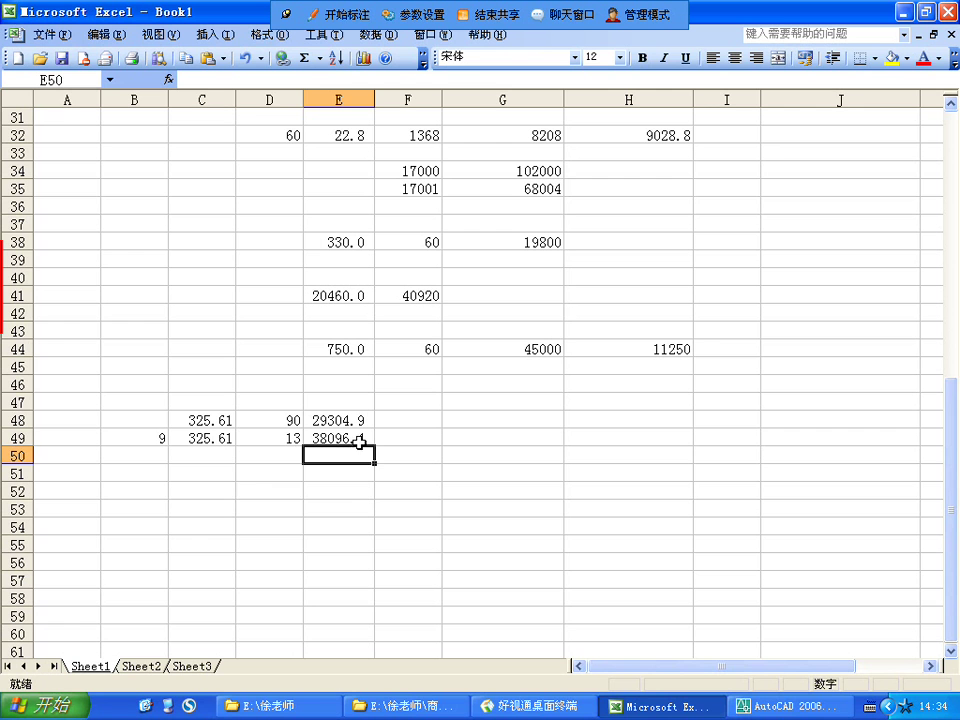
pyautogui.click(355, 408)
pyautogui.click(364, 437)
pyautogui.click(368, 416)
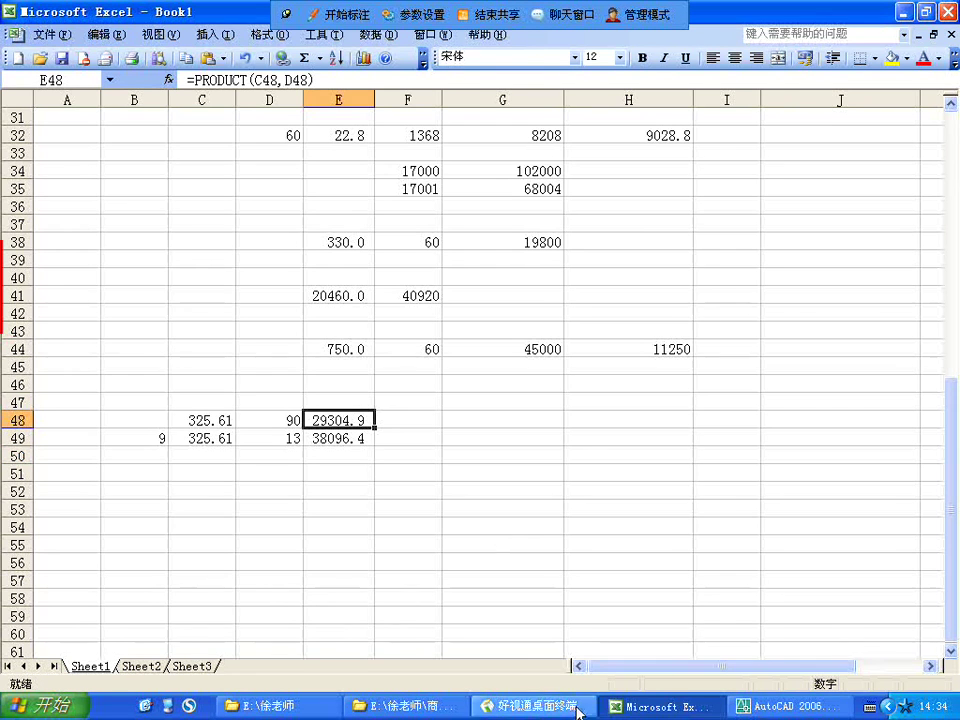
# Switch to AutoCAD and review cinema hall 3 (3号观影厅) on the architectural floor plan.
pyautogui.click(780, 706)
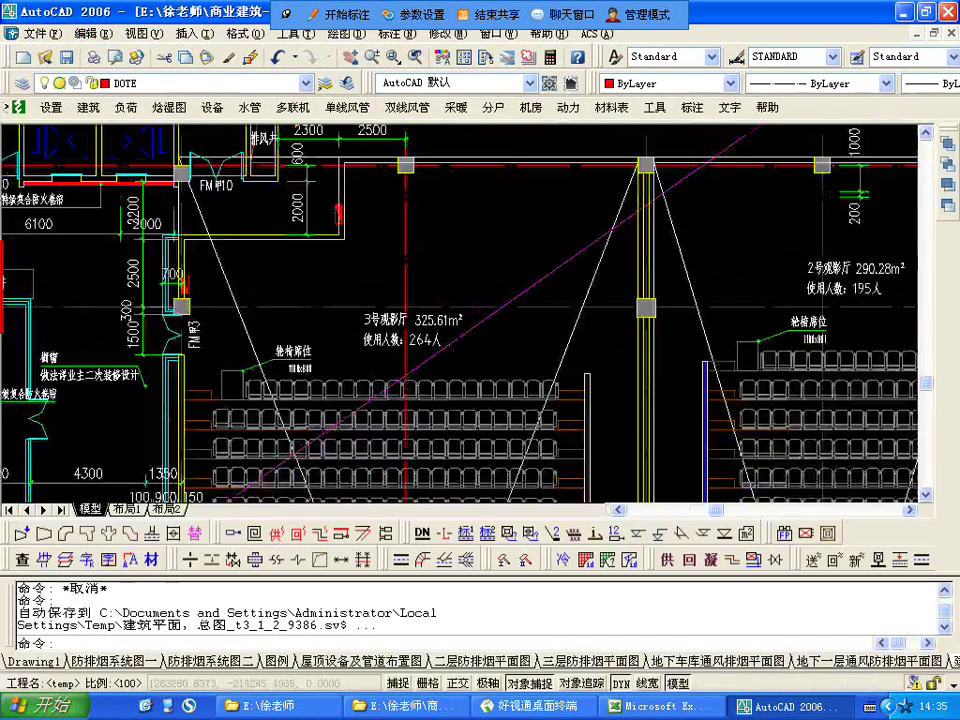
pyautogui.scroll(-4, 446, 245)
pyautogui.scroll(3, 395, 352)
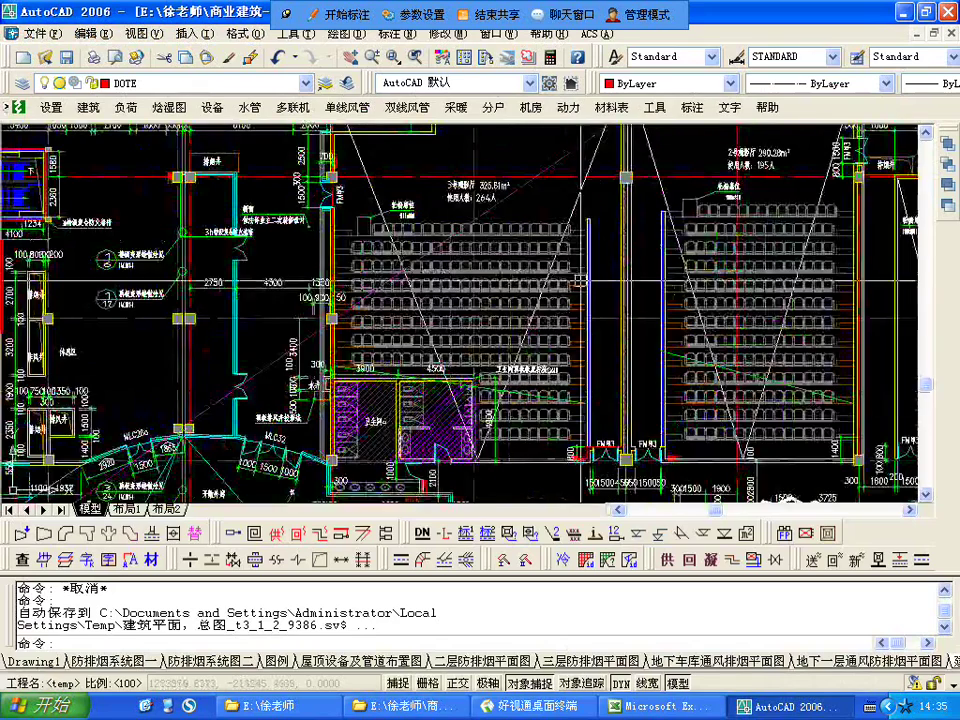
pyautogui.moveTo(474, 304); pyautogui.dragTo(424, 421, button='middle')
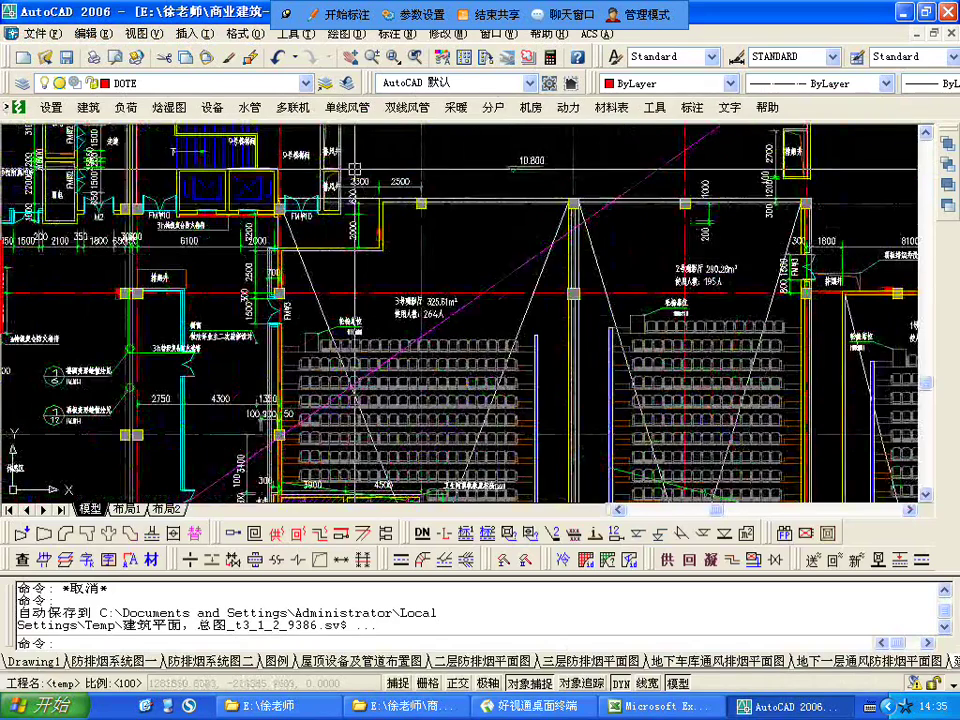
pyautogui.scroll(-5, 365, 200)
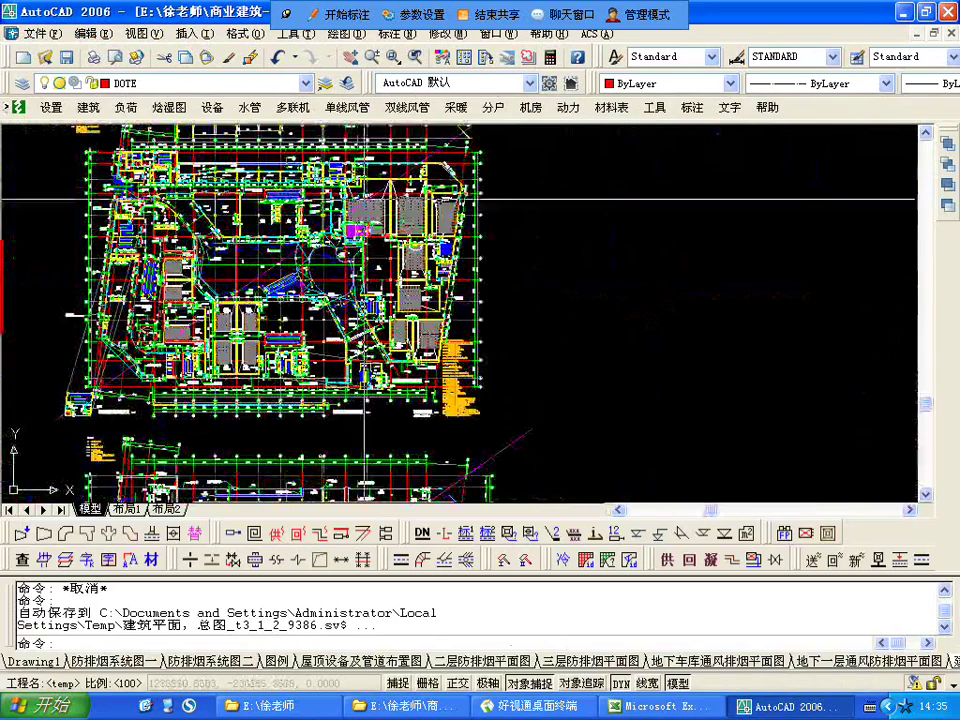
# Open the third-floor smoke control drawing 三层防排烟平面图 and examine the 板式排烟风口 tag near axis 8 that belongs to hall 3.
pyautogui.click(587, 660)
pyautogui.scroll(5, 340, 271)
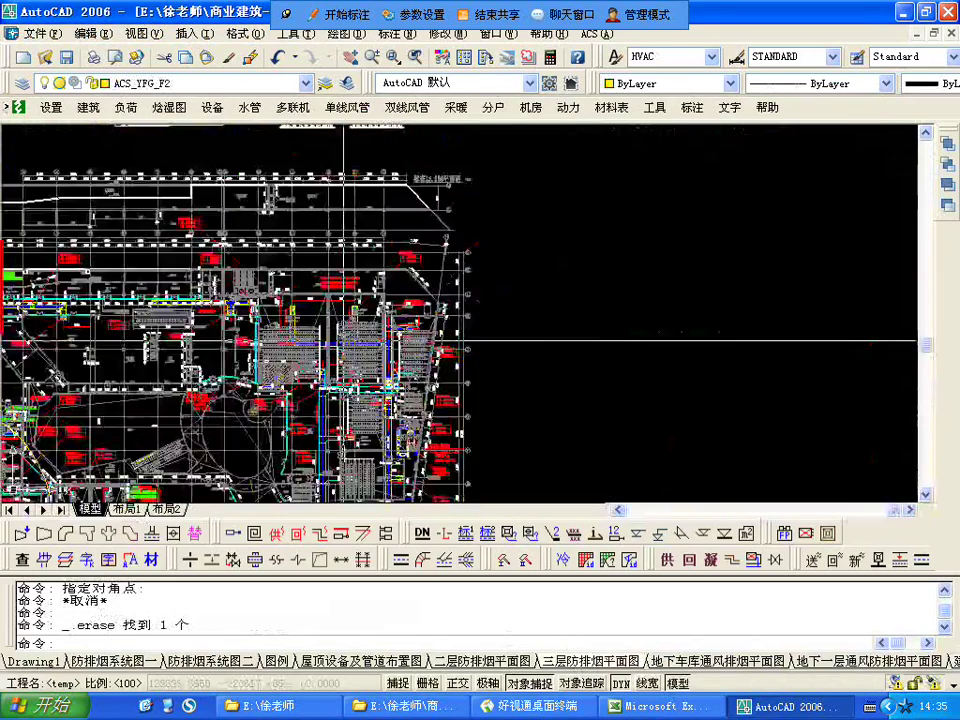
pyautogui.moveTo(416, 222); pyautogui.dragTo(489, 465, button='middle')
pyautogui.scroll(-3, 488, 464)
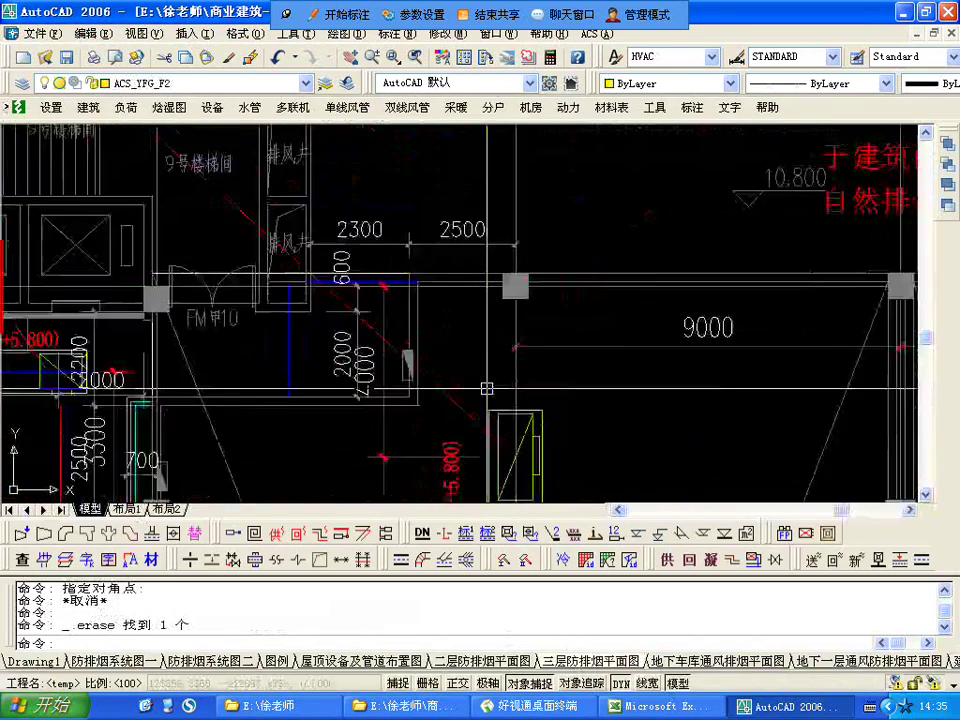
pyautogui.scroll(3, 487, 410)
pyautogui.scroll(-5, 615, 414)
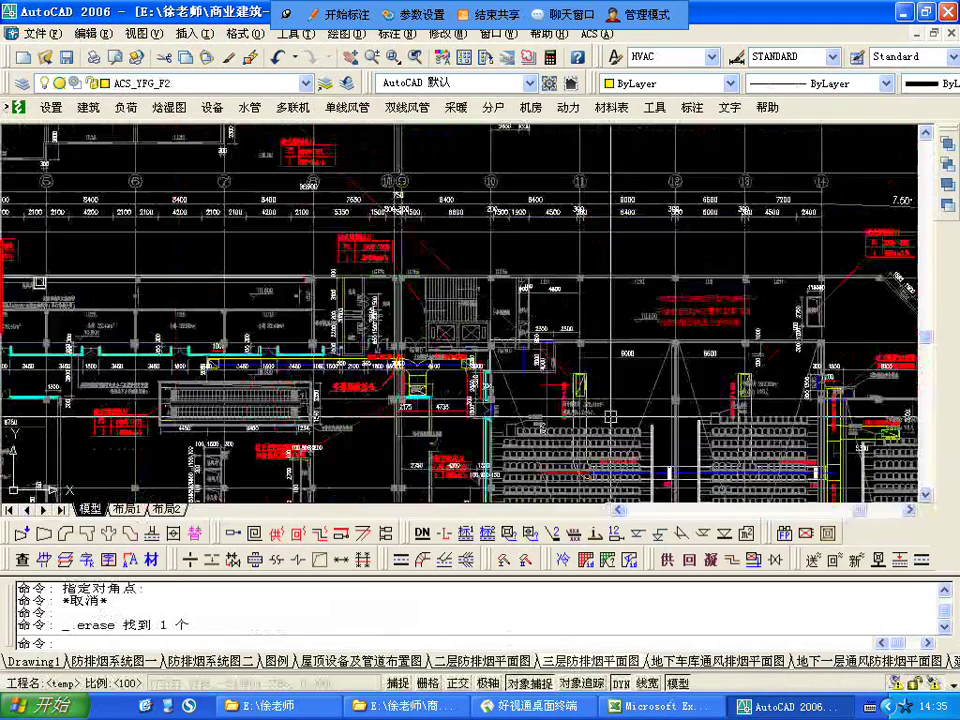
pyautogui.scroll(5, 346, 237)
pyautogui.scroll(2, 372, 253)
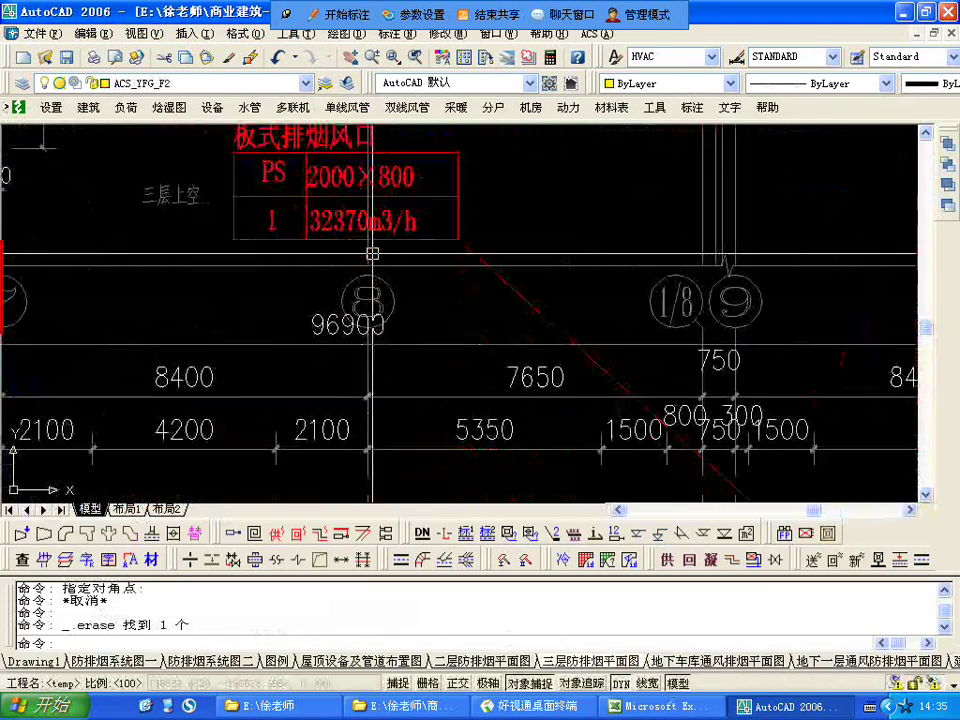
pyautogui.moveTo(405, 262); pyautogui.dragTo(186, 232, button='middle')
# Examine the smoke outlet and its 1250×500 duct beside the area label of cinema hall 3.
pyautogui.scroll(-5, 206, 229)
pyautogui.moveTo(408, 369); pyautogui.dragTo(414, 370, button='middle')
pyautogui.scroll(6, 630, 440)
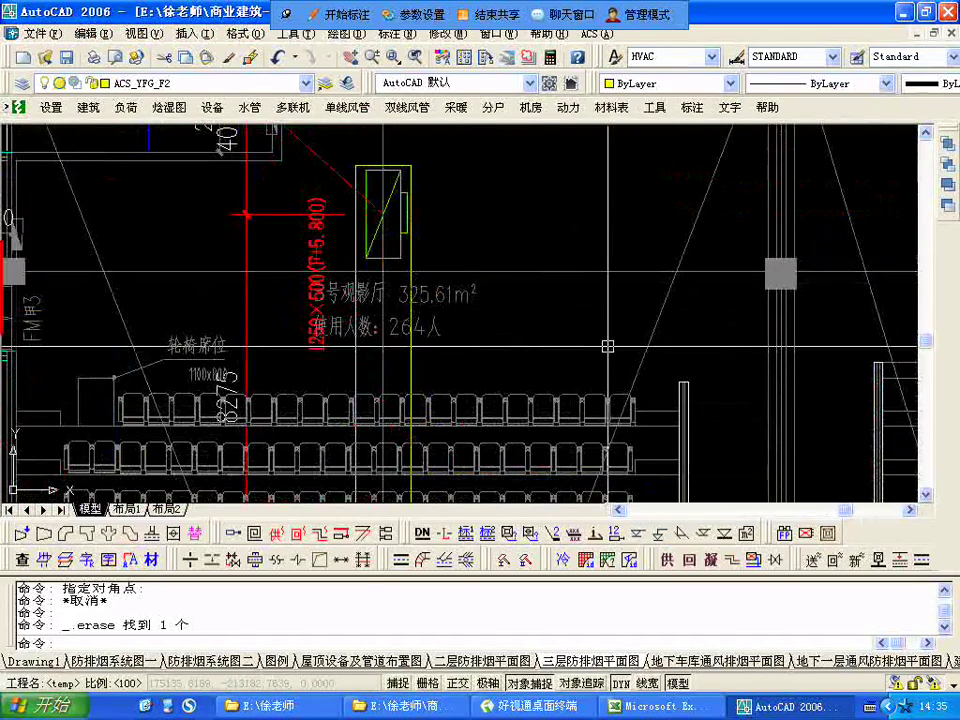
pyautogui.scroll(-3, 608, 346)
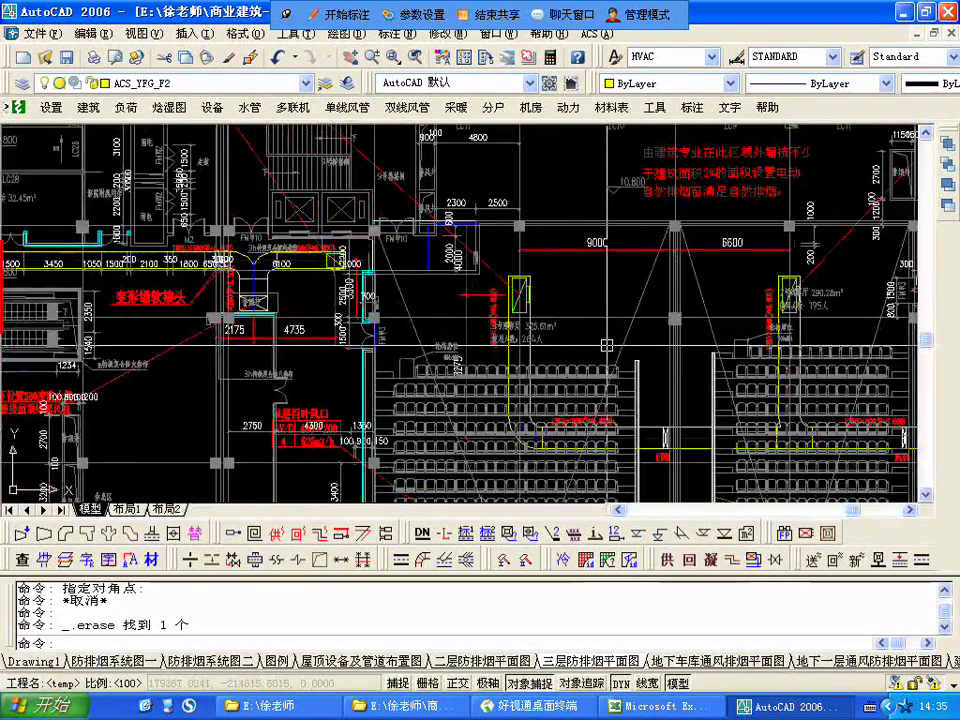
pyautogui.moveTo(424, 292); pyautogui.dragTo(595, 521, button='middle')
pyautogui.scroll(2, 232, 162)
pyautogui.moveTo(257, 212)
pyautogui.mouseDown(button='middle')
pyautogui.moveTo(288, 354)
pyautogui.moveTo(277, 305)
pyautogui.mouseUp(button='middle')
pyautogui.scroll(-1, 277, 305)
pyautogui.scroll(-5, 461, 272)
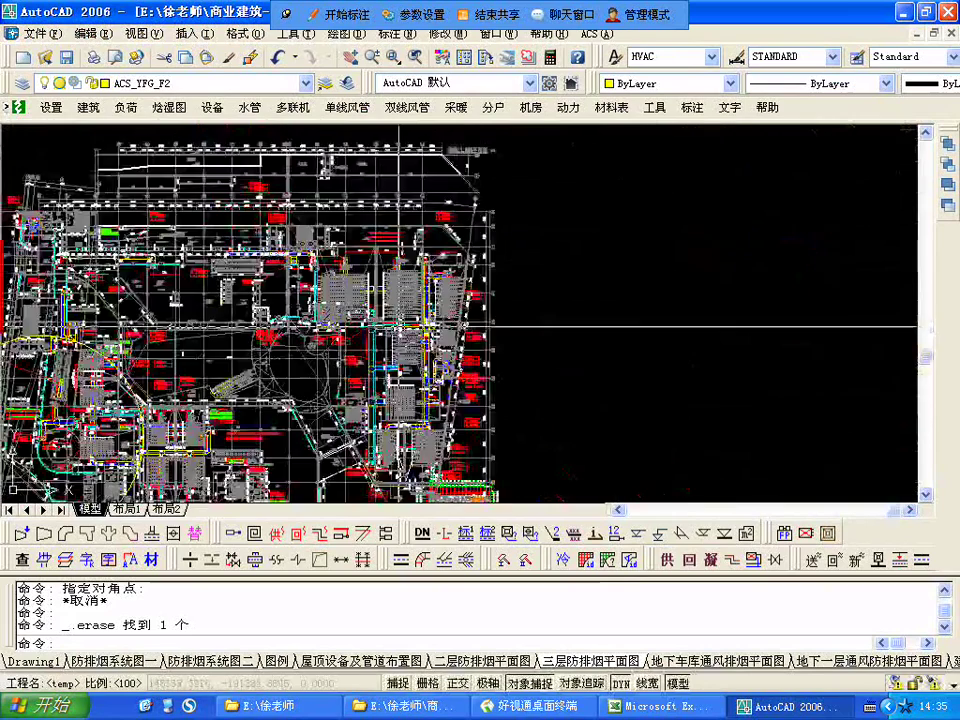
# Examine the second outlet of hall 3 with its 1250×400 duct and FD damper near the rear seat rows.
pyautogui.scroll(5, 494, 326)
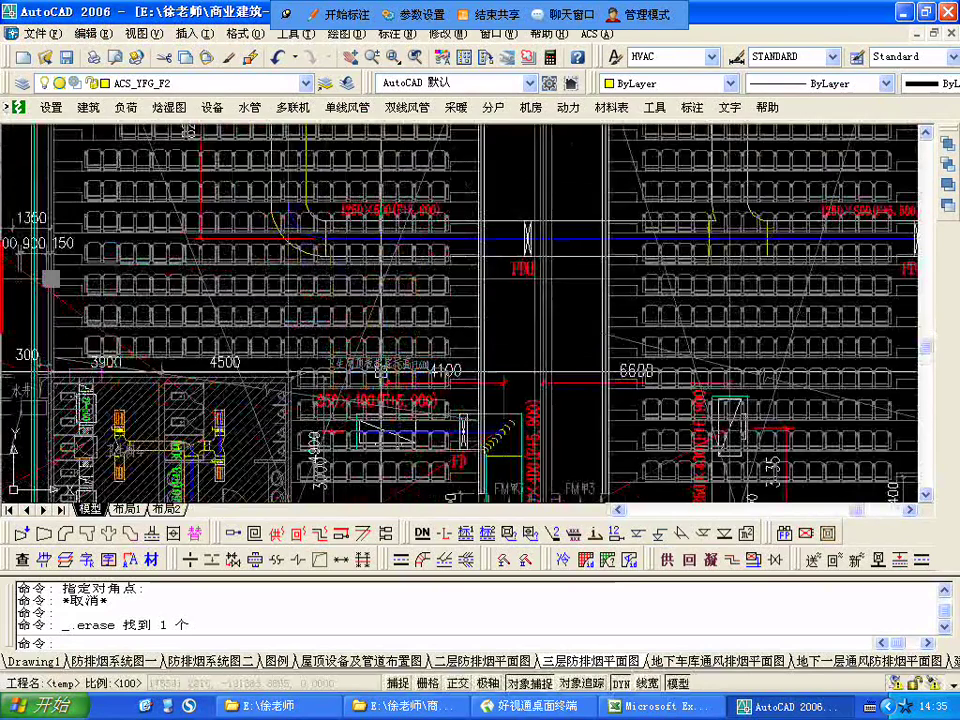
pyautogui.scroll(3, 446, 343)
pyautogui.scroll(1, 477, 416)
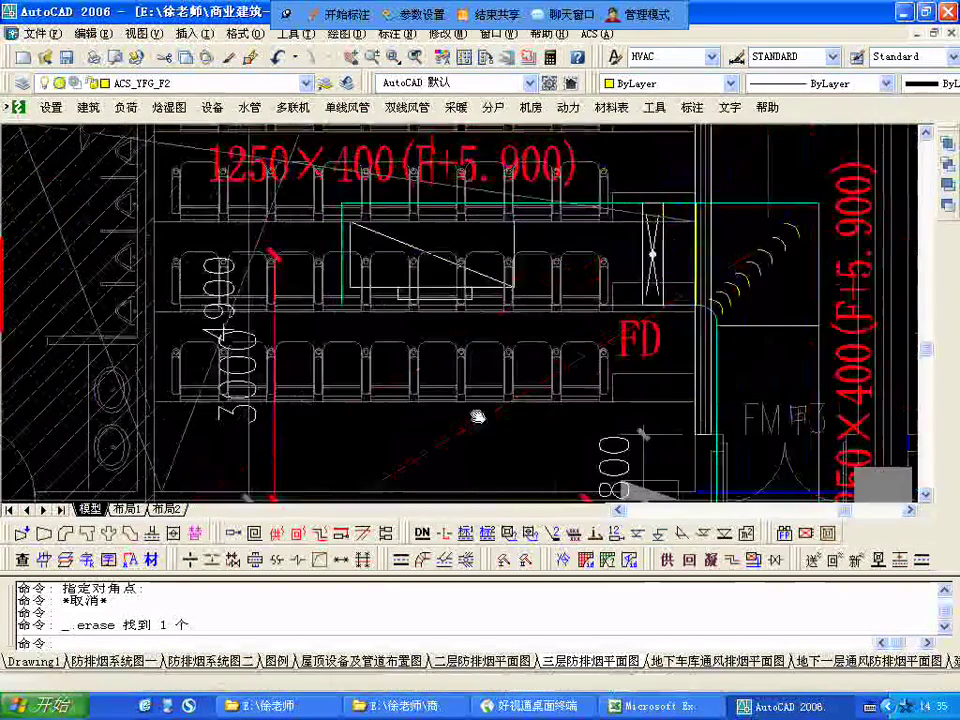
pyautogui.scroll(-3, 477, 416)
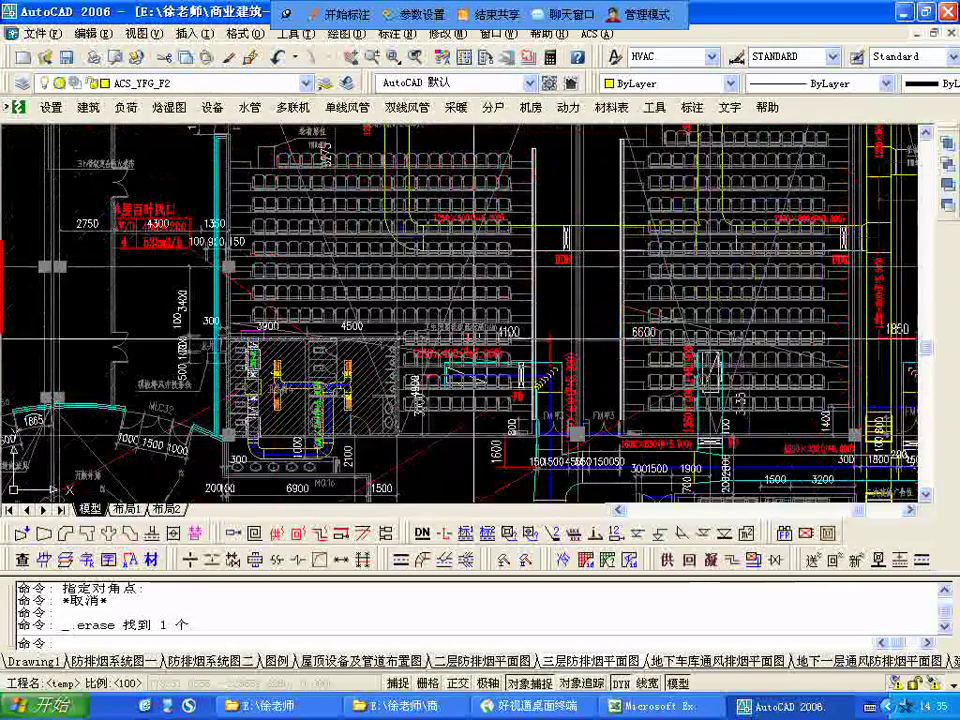
pyautogui.moveTo(448, 246)
pyautogui.mouseDown(button='middle')
pyautogui.moveTo(463, 333)
pyautogui.moveTo(442, 226)
pyautogui.mouseUp(button='middle')
pyautogui.scroll(4, 484, 393)
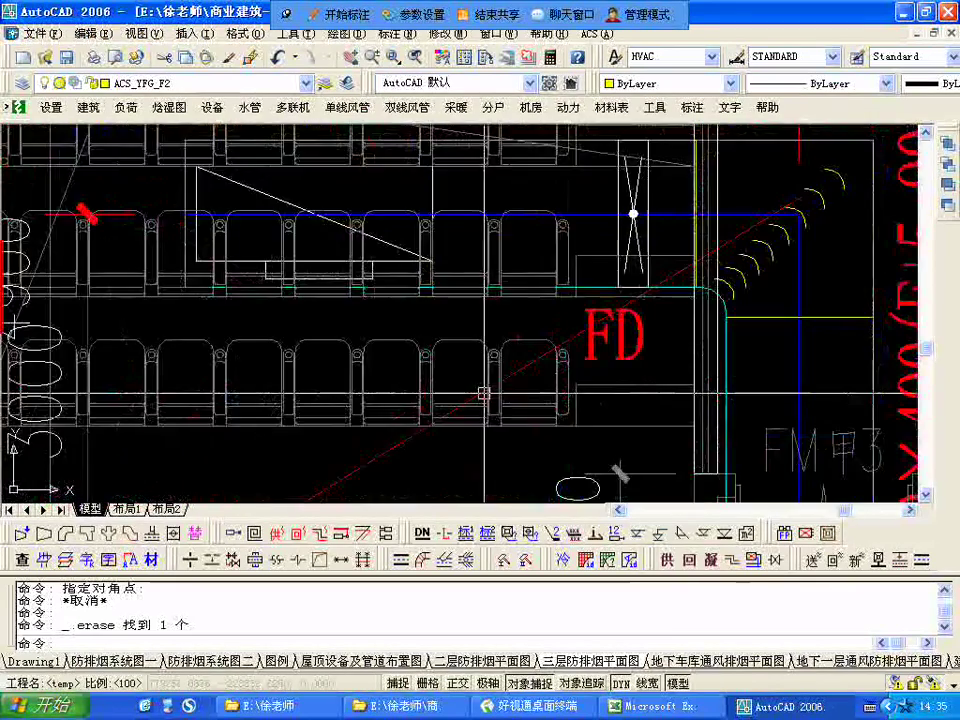
pyautogui.scroll(-3, 484, 393)
pyautogui.scroll(2, 470, 383)
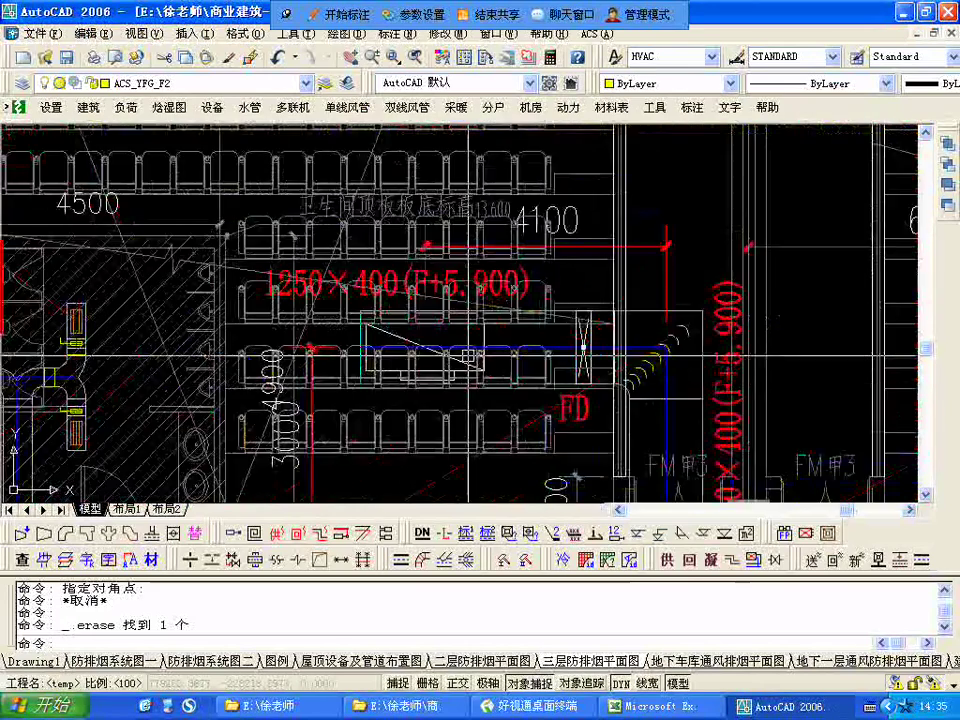
pyautogui.moveTo(470, 383); pyautogui.dragTo(490, 272, button='middle')
pyautogui.scroll(-3, 490, 272)
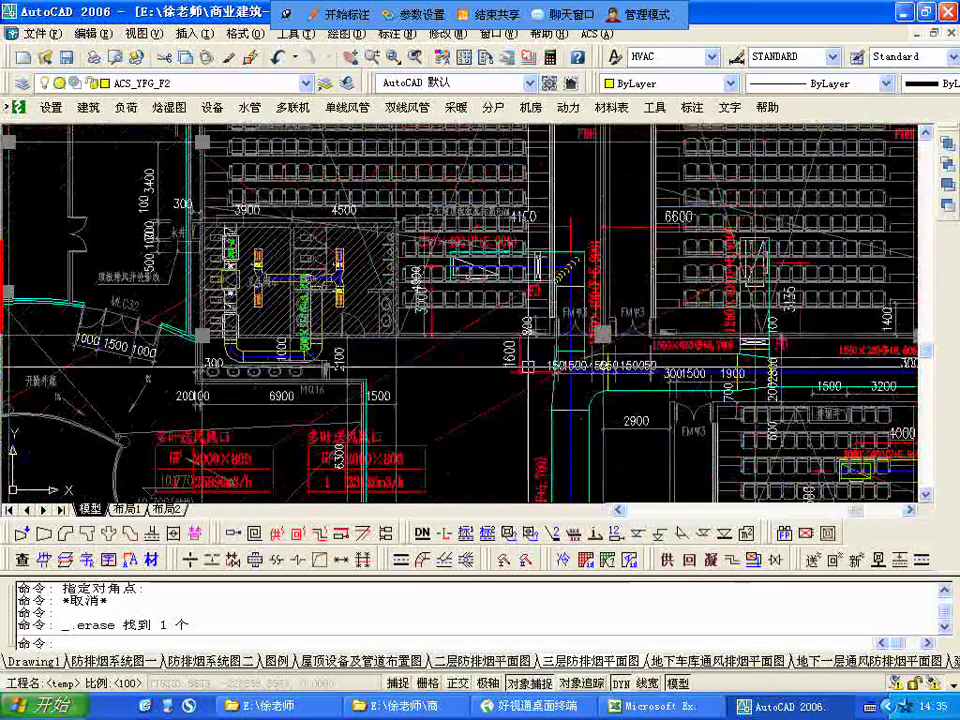
pyautogui.scroll(3, 525, 398)
pyautogui.scroll(3, 419, 186)
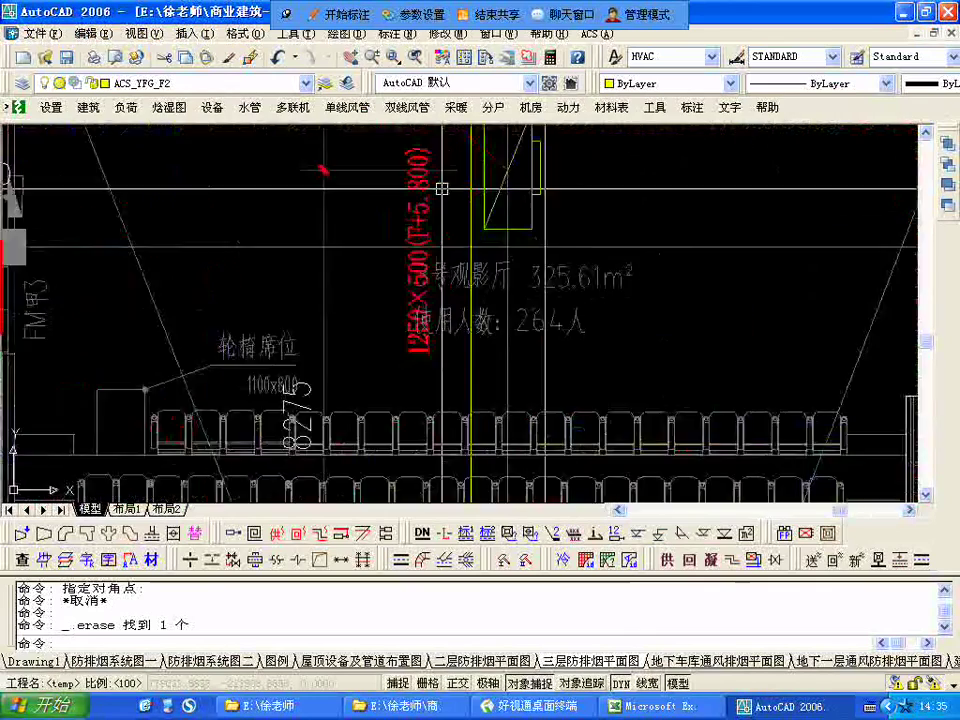
# Compare the airflow in hall 3's 板式排烟风口 tag with the calculated exhaust volumes in Excel.
pyautogui.moveTo(511, 205); pyautogui.dragTo(598, 366, button='middle')
pyautogui.scroll(-4, 598, 366)
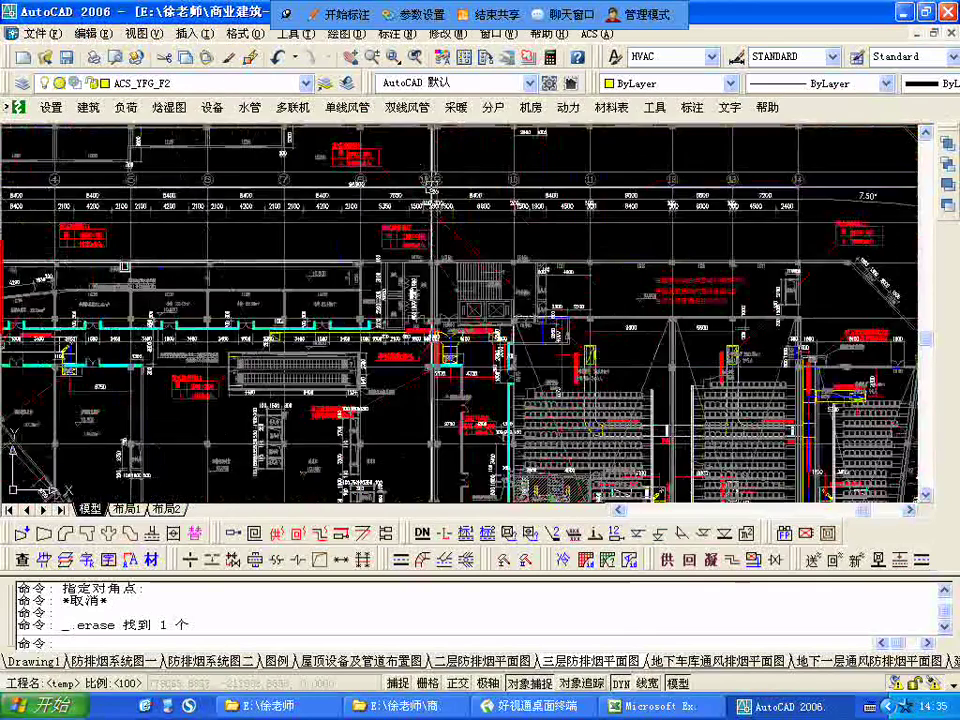
pyautogui.scroll(3, 374, 175)
pyautogui.moveTo(374, 175)
pyautogui.mouseDown(button='middle')
pyautogui.moveTo(319, 266)
pyautogui.moveTo(345, 339)
pyautogui.mouseUp(button='middle')
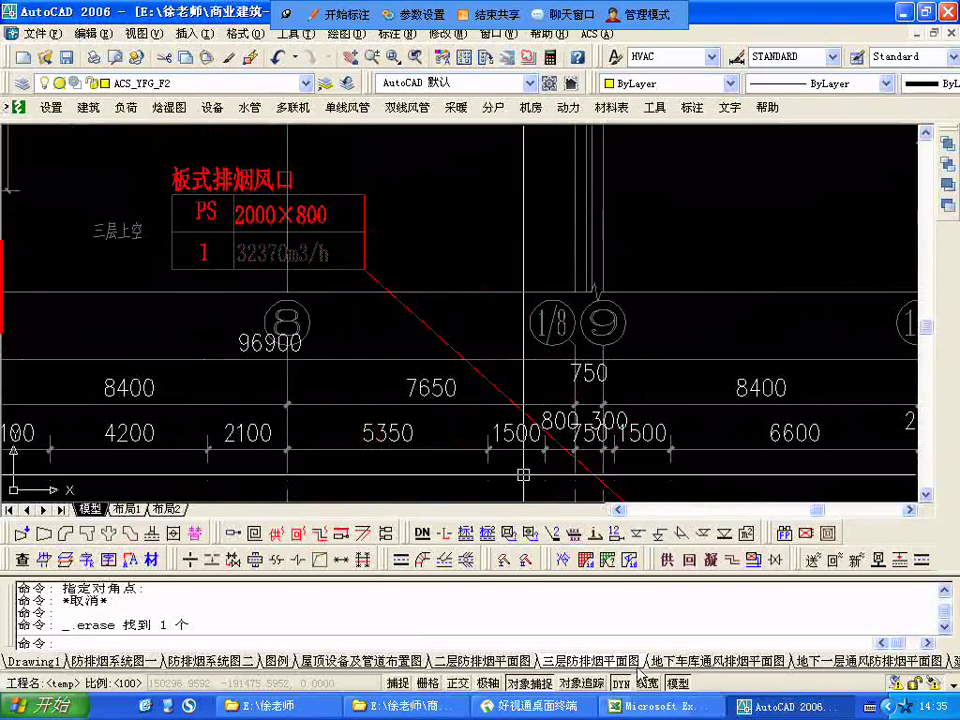
pyautogui.click(655, 707)
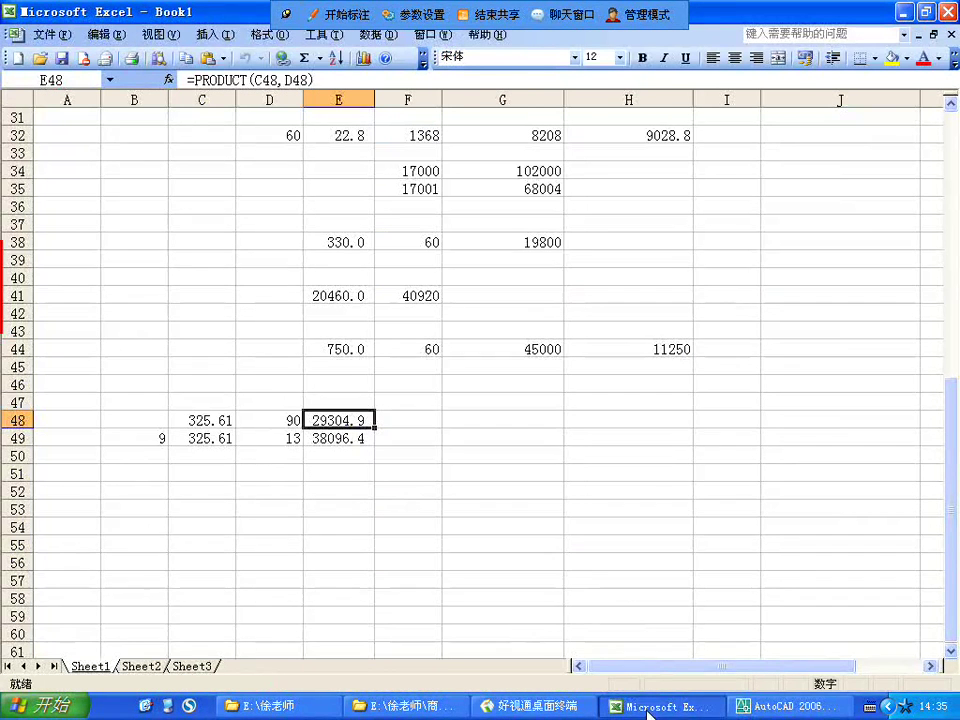
pyautogui.click(780, 706)
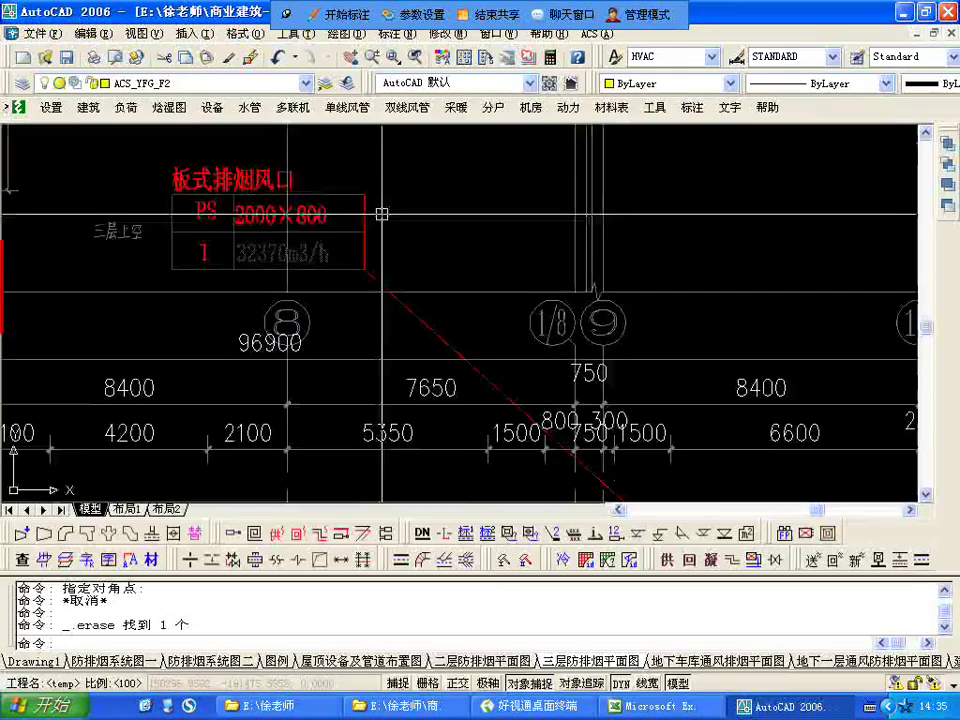
pyautogui.scroll(-4, 480, 230)
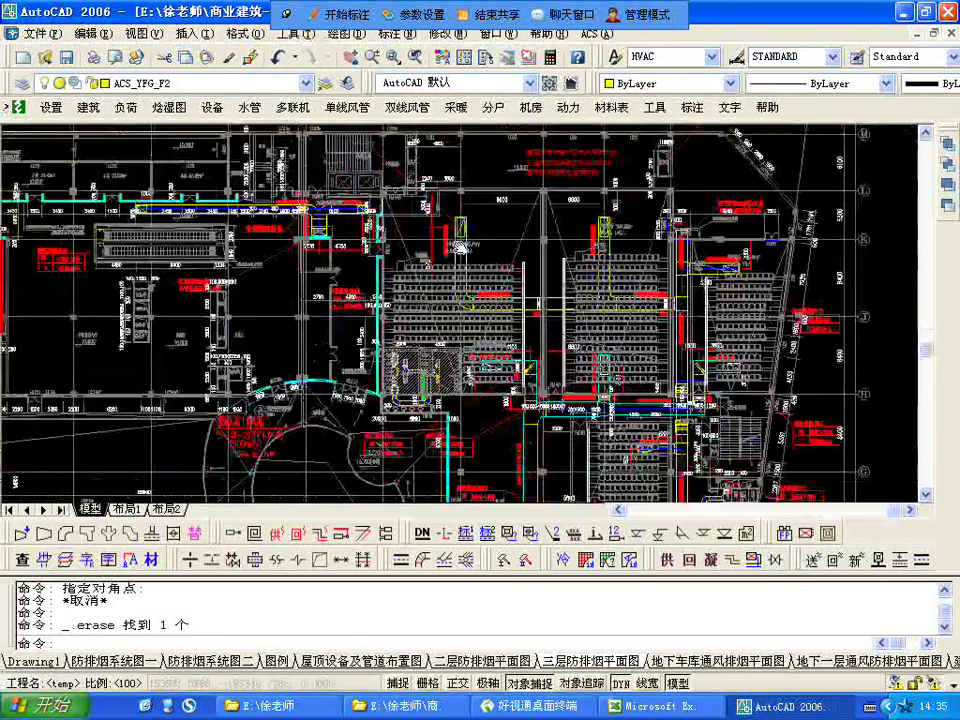
# Trace hall 3's 1250×500 smoke duct to its FDH damper and review the 1250×400 duct with FD damper near the seats.
pyautogui.scroll(6, 488, 250)
pyautogui.moveTo(508, 337); pyautogui.dragTo(484, 255, button='middle')
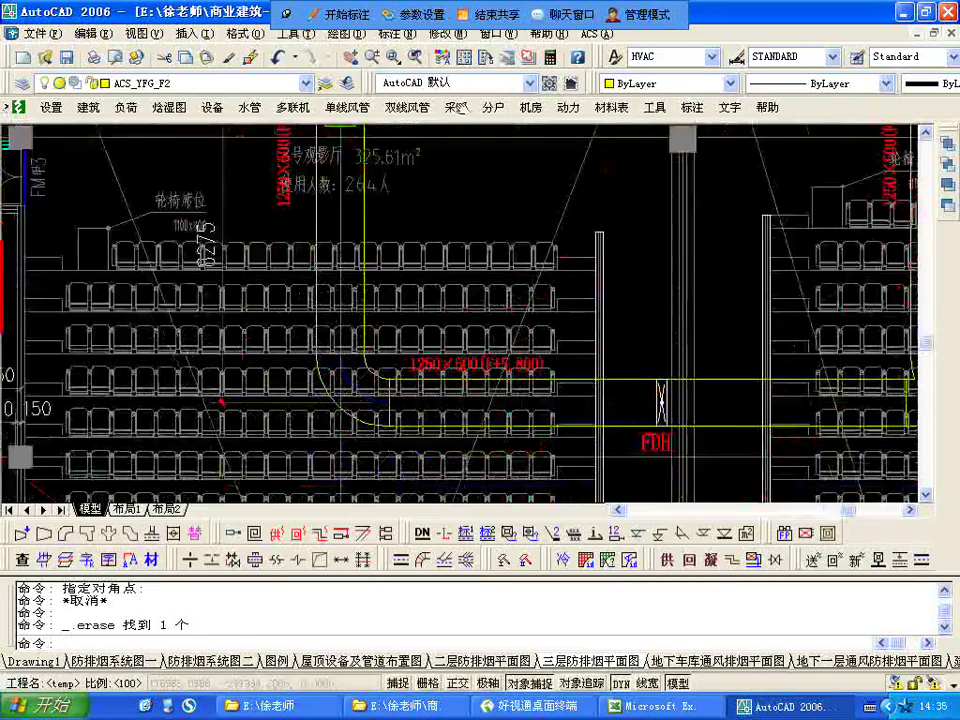
pyautogui.moveTo(480, 490); pyautogui.dragTo(410, 66, button='middle')
pyautogui.scroll(3, 422, 328)
pyautogui.moveTo(397, 303); pyautogui.dragTo(530, 443, button='middle')
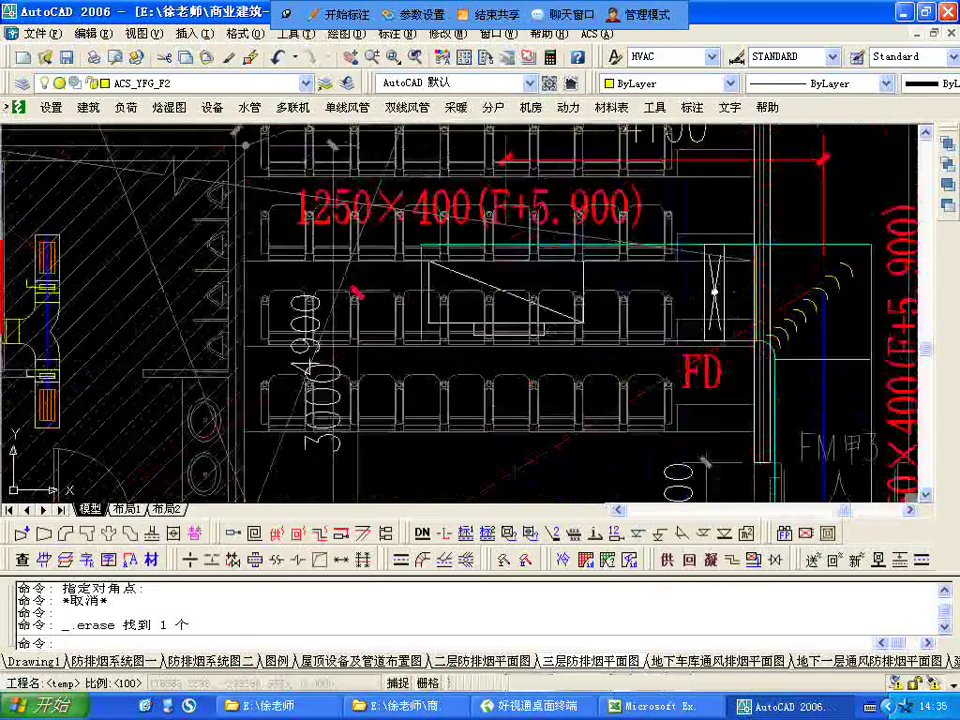
pyautogui.scroll(-2, 525, 428)
pyautogui.scroll(-1, 525, 428)
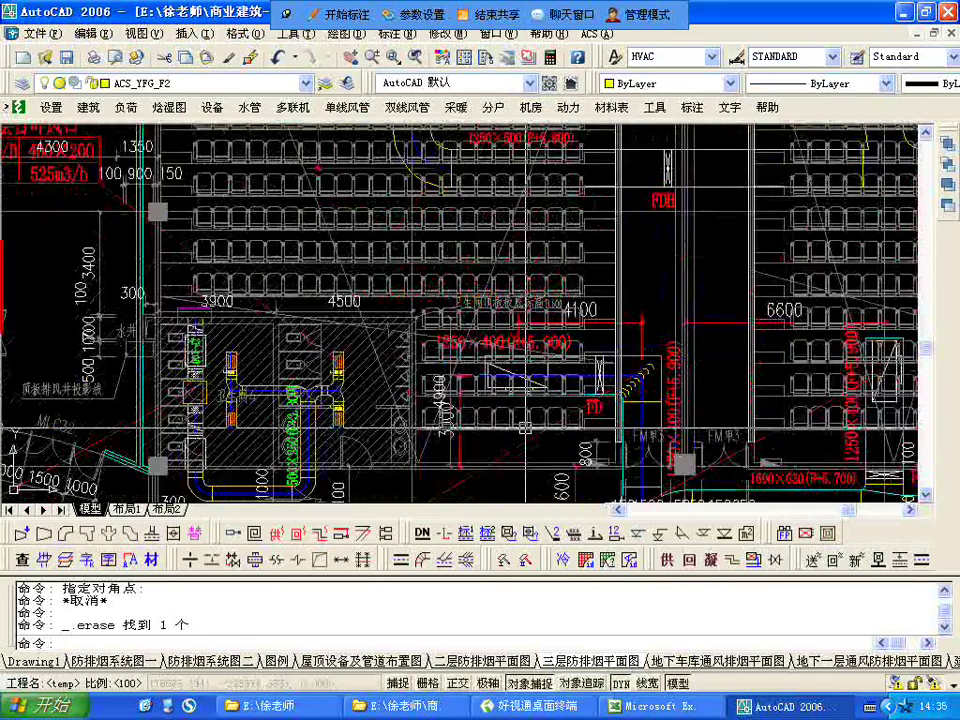
pyautogui.scroll(-1, 525, 428)
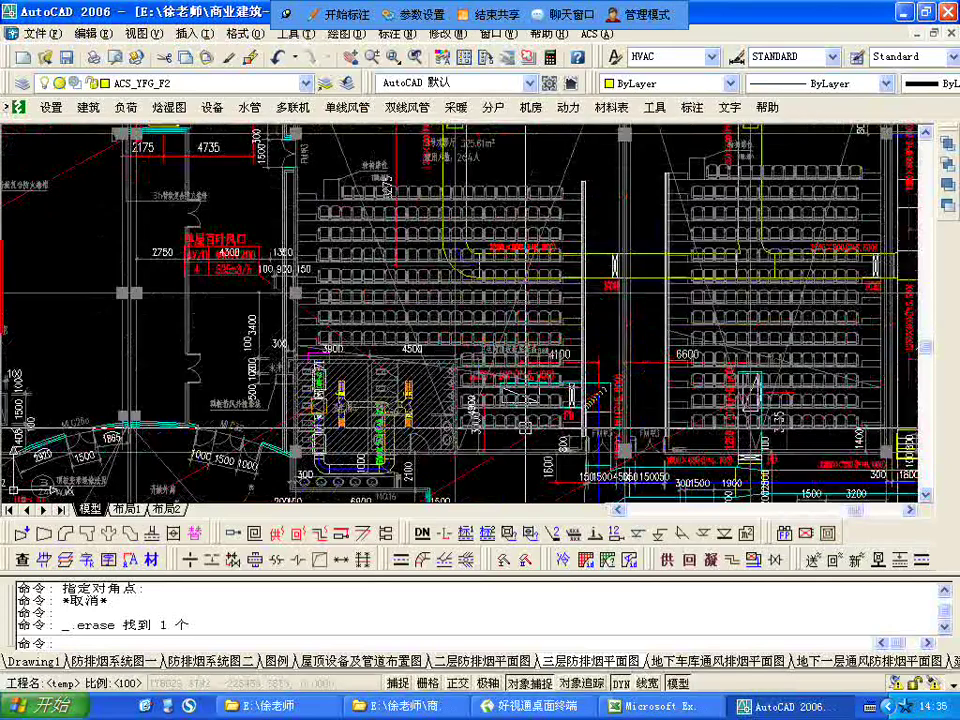
# Open the architectural drawing 建筑平面，总图_t3.dwg, inspect hall 3's seating area, and return to the third-floor smoke control drawing.
pyautogui.click(491, 33)
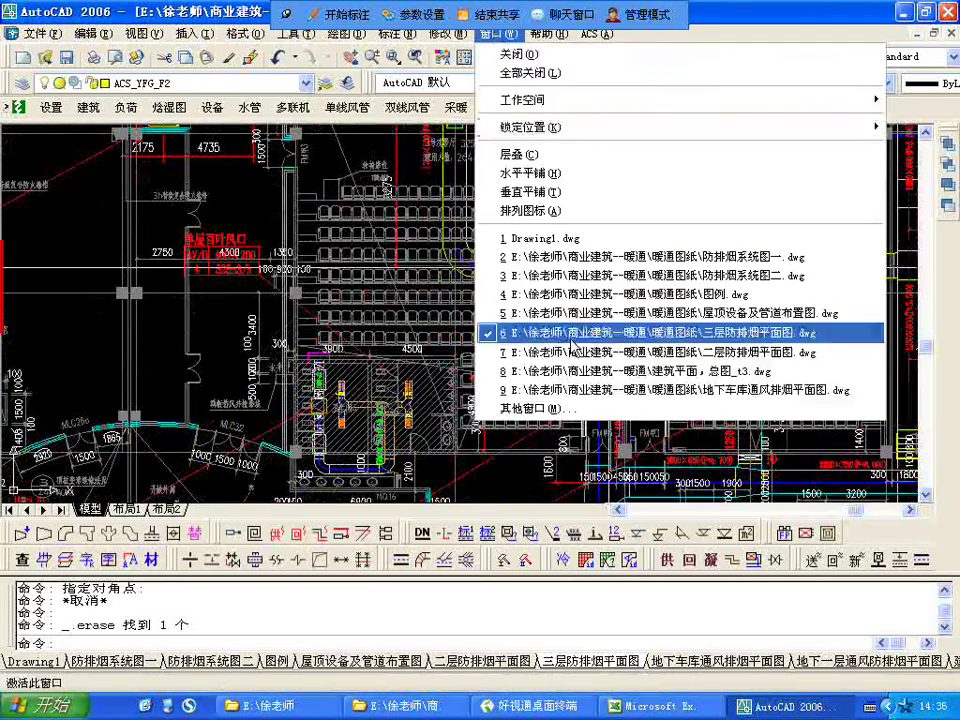
pyautogui.click(574, 370)
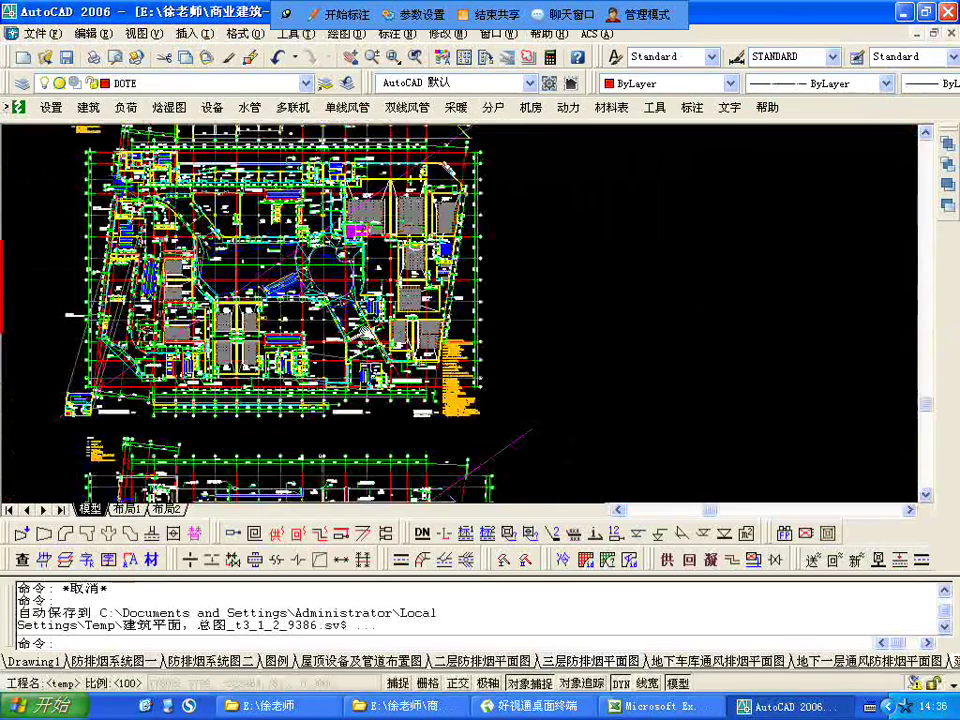
pyautogui.scroll(10, 498, 336)
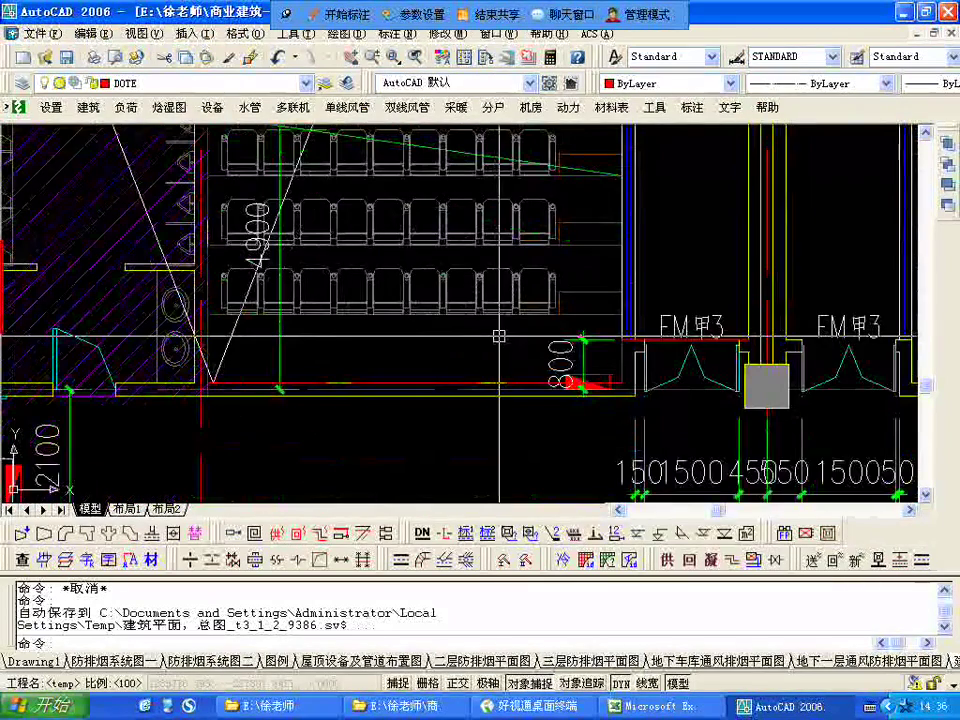
pyautogui.scroll(-2, 498, 336)
pyautogui.scroll(-8, 502, 338)
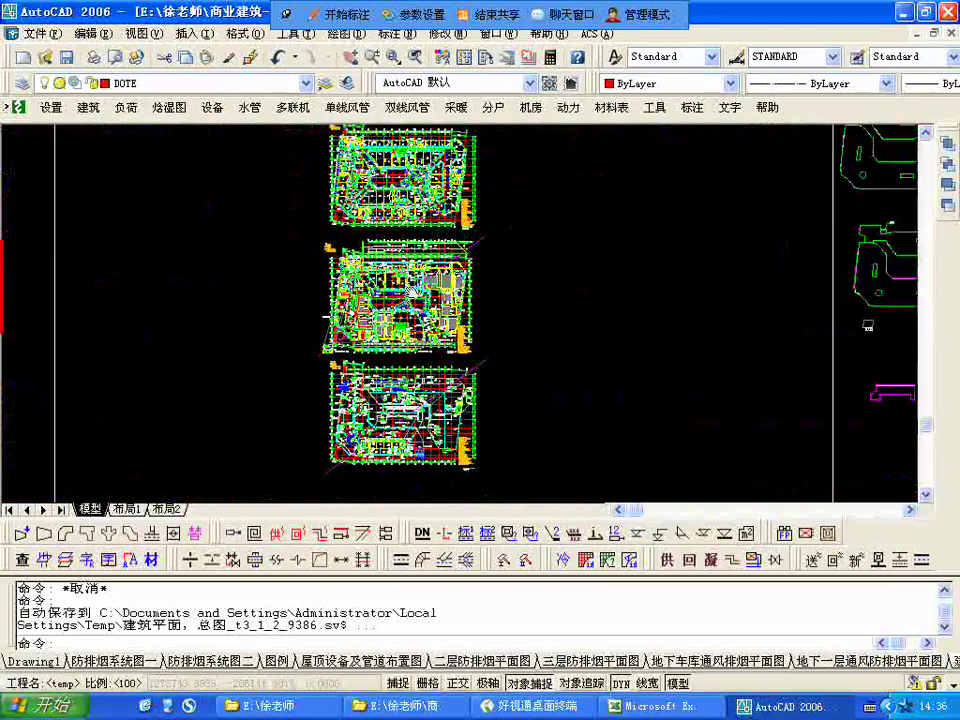
pyautogui.scroll(4, 505, 258)
pyautogui.scroll(4, 411, 408)
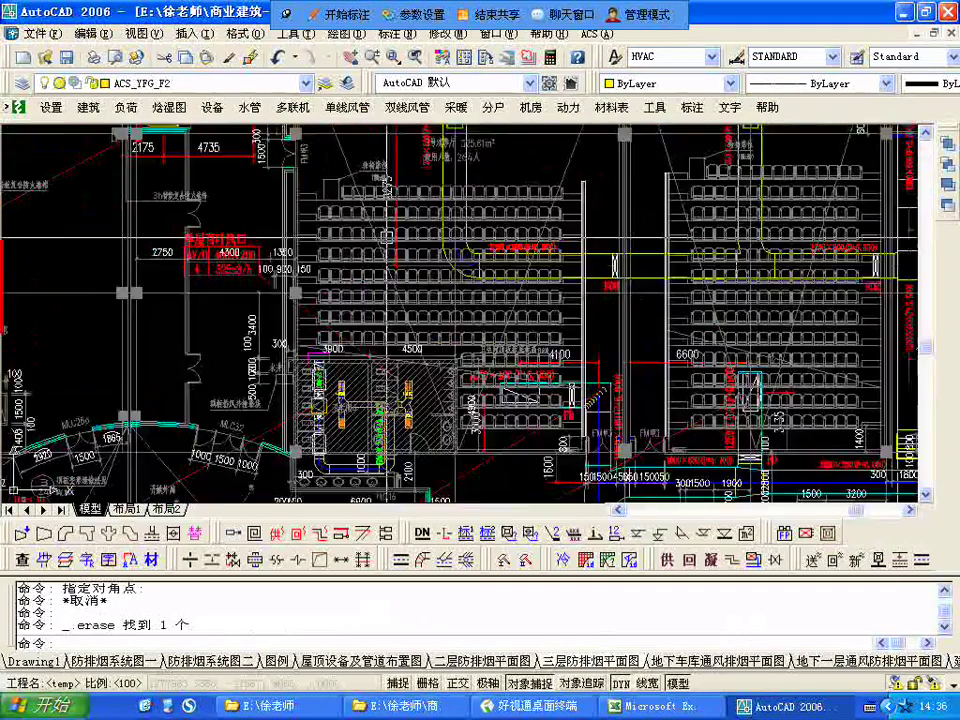
# Recheck the size and airflow in hall 3's 板式排烟风口 tag near axis 8.
pyautogui.scroll(-3, 413, 340)
pyautogui.scroll(7, 331, 343)
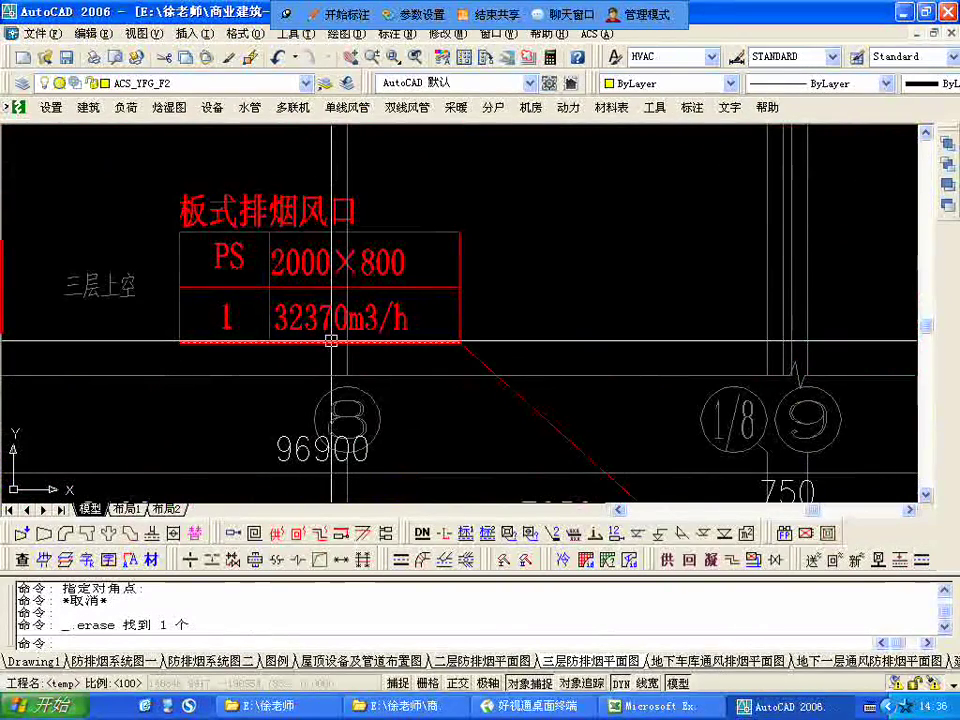
pyautogui.scroll(-5, 331, 340)
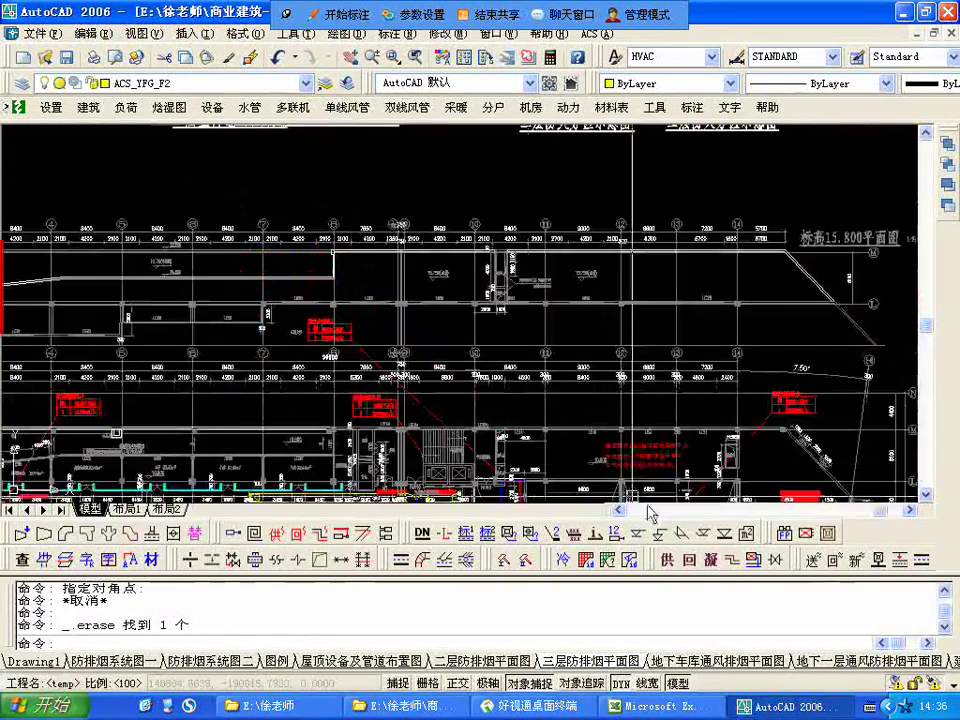
# Examine the ducts, dampers and outlet tags of the other cinema halls between axes D and G.
pyautogui.moveTo(539, 373); pyautogui.dragTo(333, 100, button='middle')
pyautogui.moveTo(516, 345); pyautogui.dragTo(343, 176, button='middle')
pyautogui.scroll(4, 350, 332)
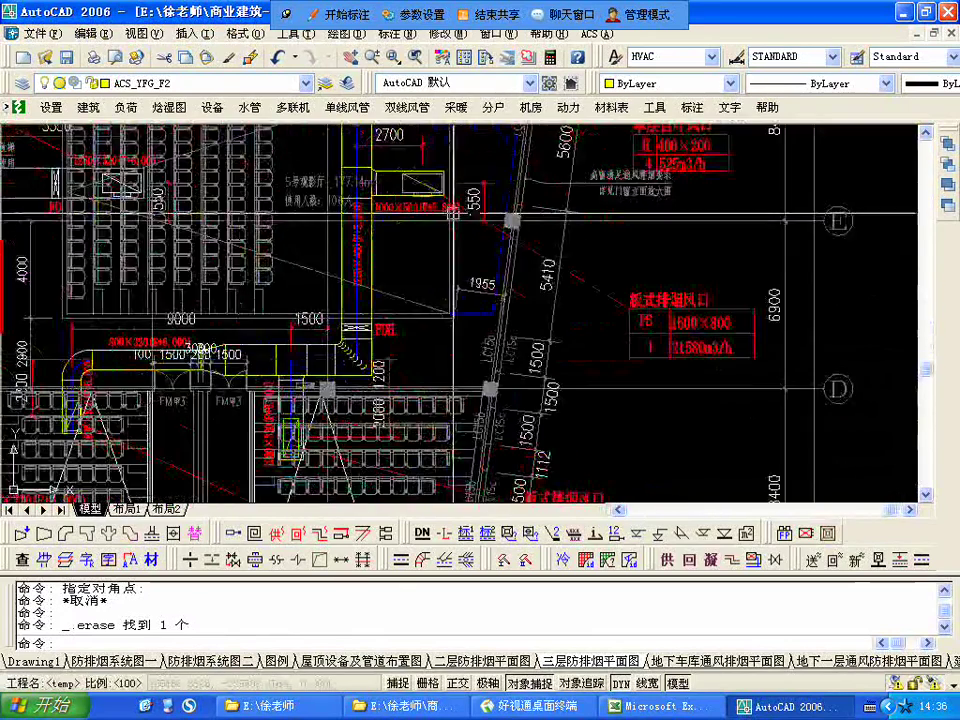
pyautogui.scroll(4, 391, 327)
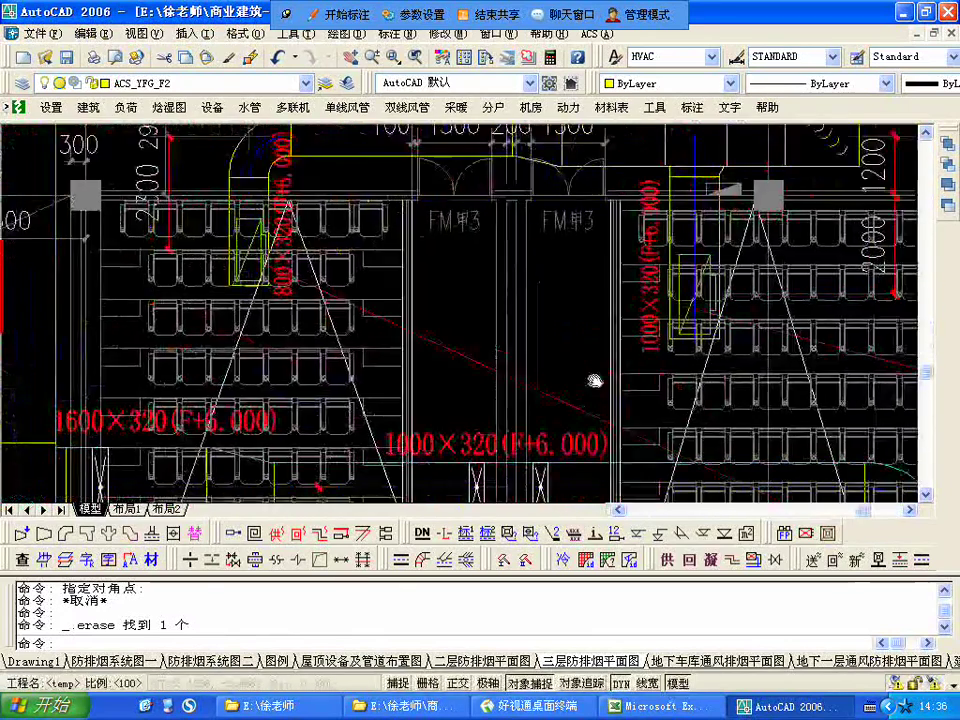
pyautogui.scroll(-5, 359, 307)
pyautogui.scroll(3, 484, 333)
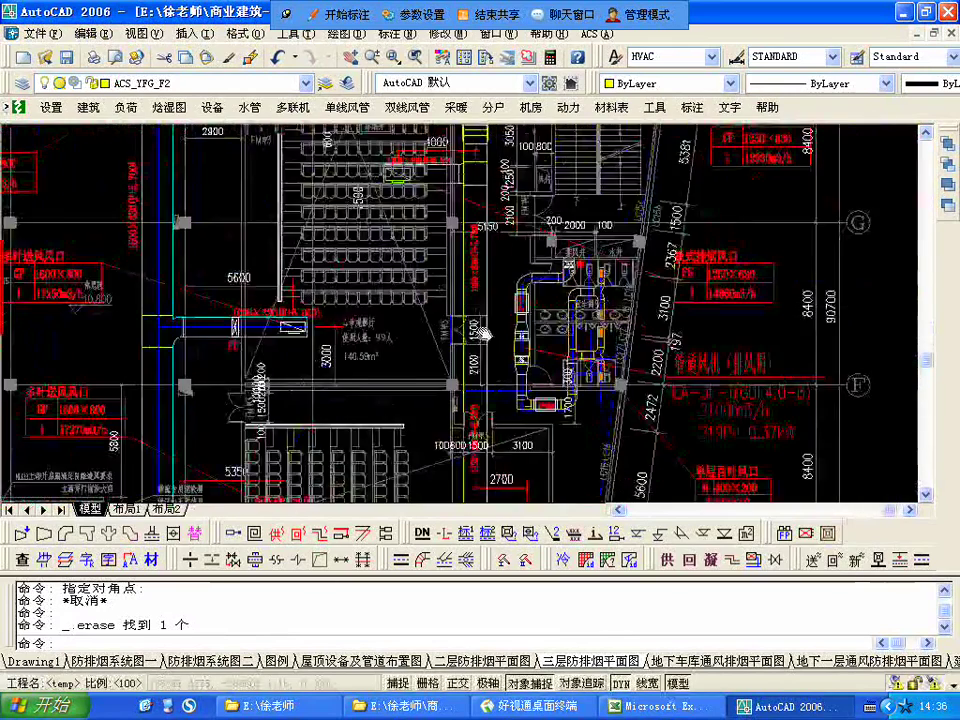
pyautogui.moveTo(484, 333); pyautogui.dragTo(462, 487, button='middle')
# Examine the 排烟井 shaft near axis K, its 1250×800 duct and the note on the roof exhaust fan connection.
pyautogui.scroll(5, 424, 330)
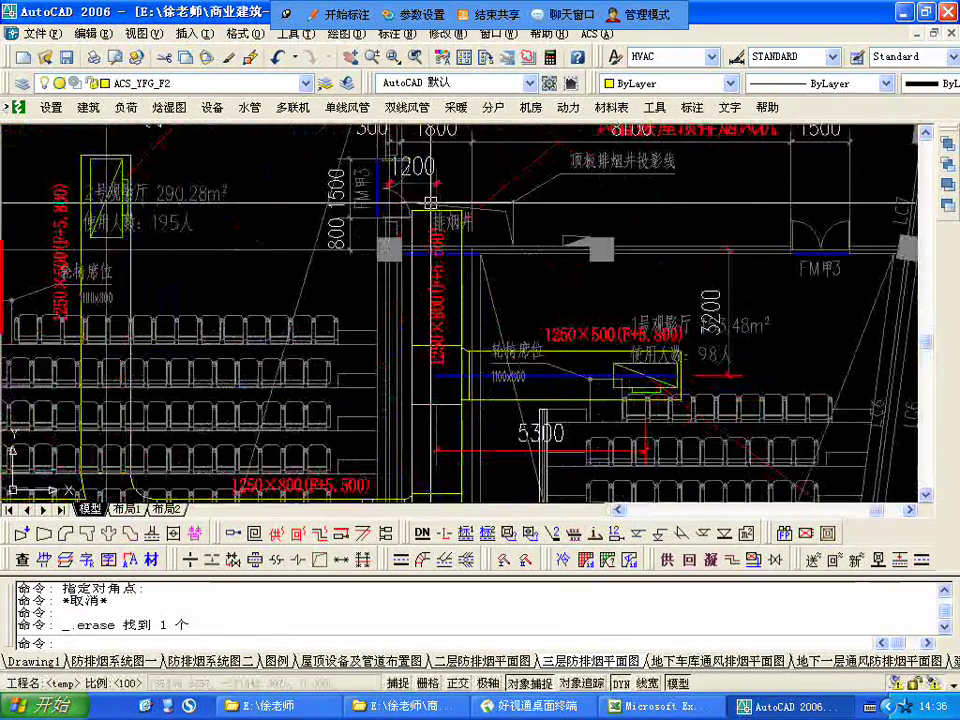
pyautogui.scroll(5, 430, 203)
pyautogui.moveTo(502, 332); pyautogui.dragTo(434, 460, button='middle')
pyautogui.scroll(-2, 434, 460)
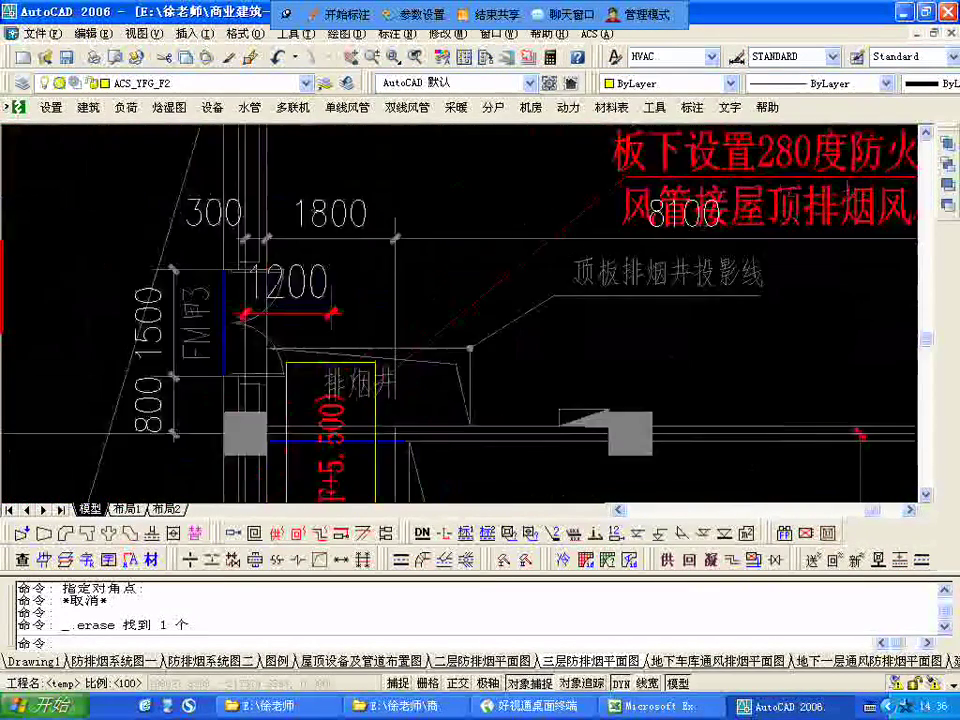
pyautogui.scroll(-3, 452, 285)
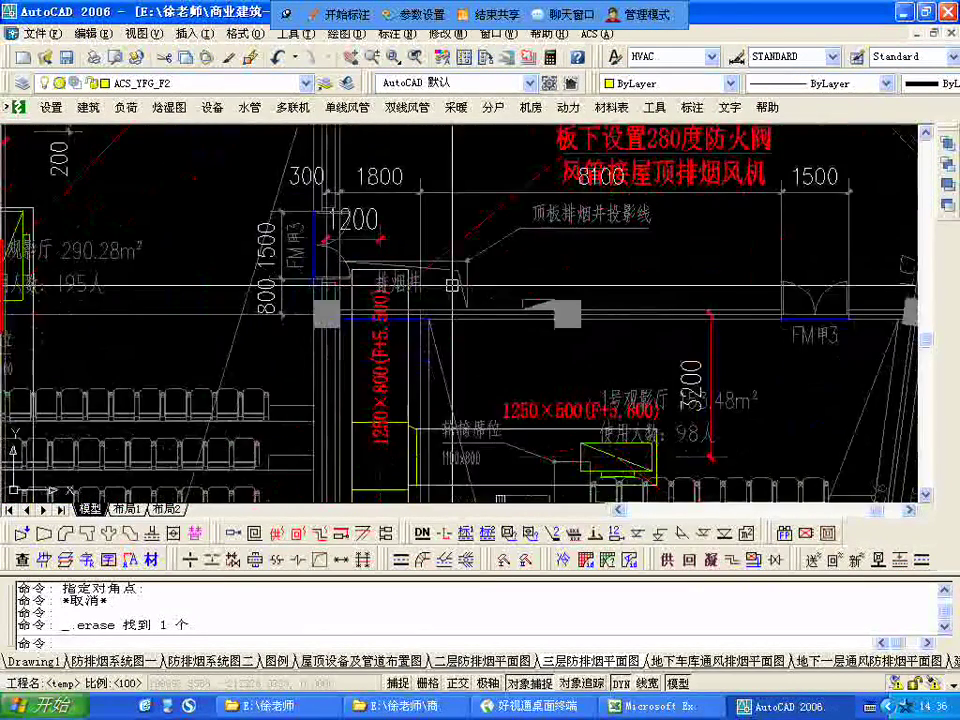
pyautogui.scroll(-2, 452, 285)
pyautogui.moveTo(336, 237)
pyautogui.mouseDown(button='middle')
pyautogui.moveTo(450, 453)
pyautogui.moveTo(573, 176)
pyautogui.moveTo(301, 170)
pyautogui.mouseUp(button='middle')
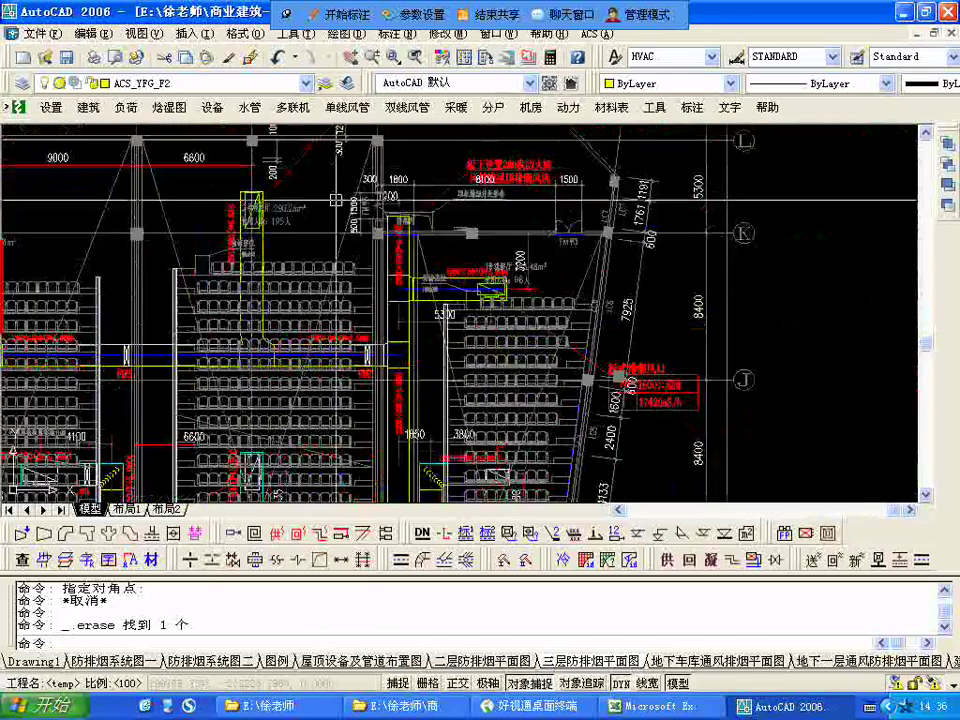
pyautogui.scroll(-2, 336, 200)
# Open the roof equipment drawing 屋顶设备及管道布置图 and read the SE-RF-7 smoke exhaust fan label near the shaft.
pyautogui.click(334, 663)
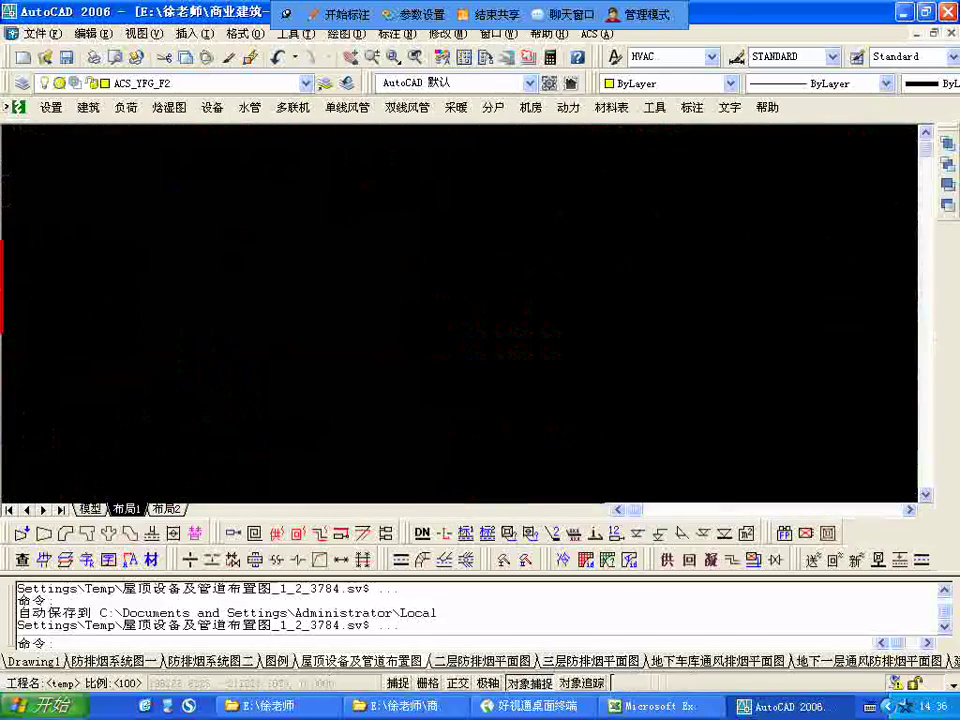
pyautogui.scroll(6, 481, 262)
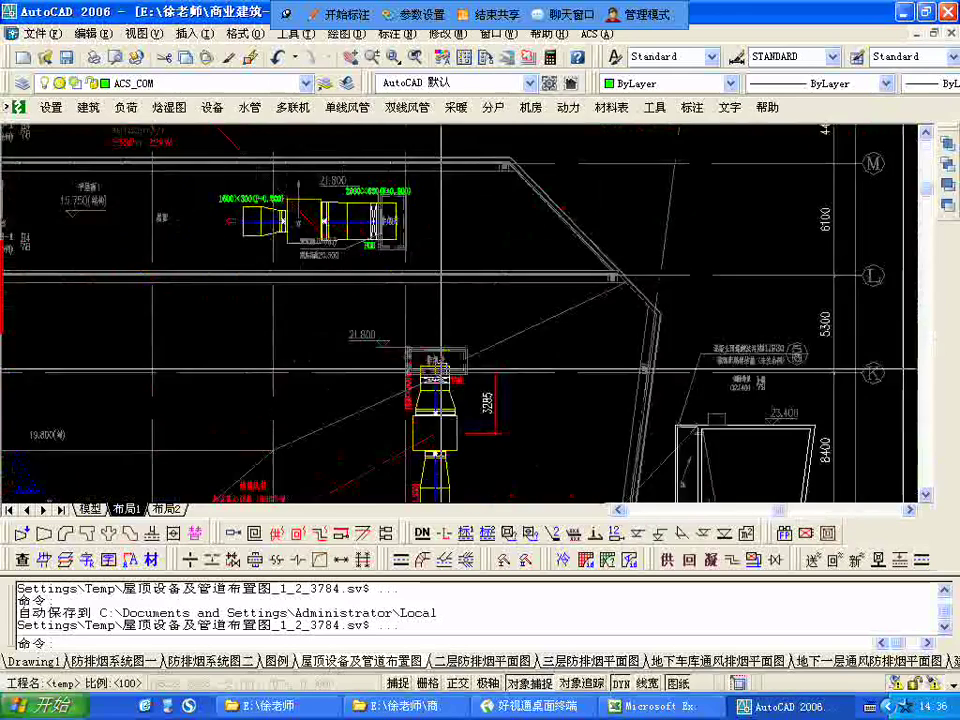
pyautogui.moveTo(473, 404); pyautogui.dragTo(540, 82, button='middle')
pyautogui.scroll(-4, 538, 285)
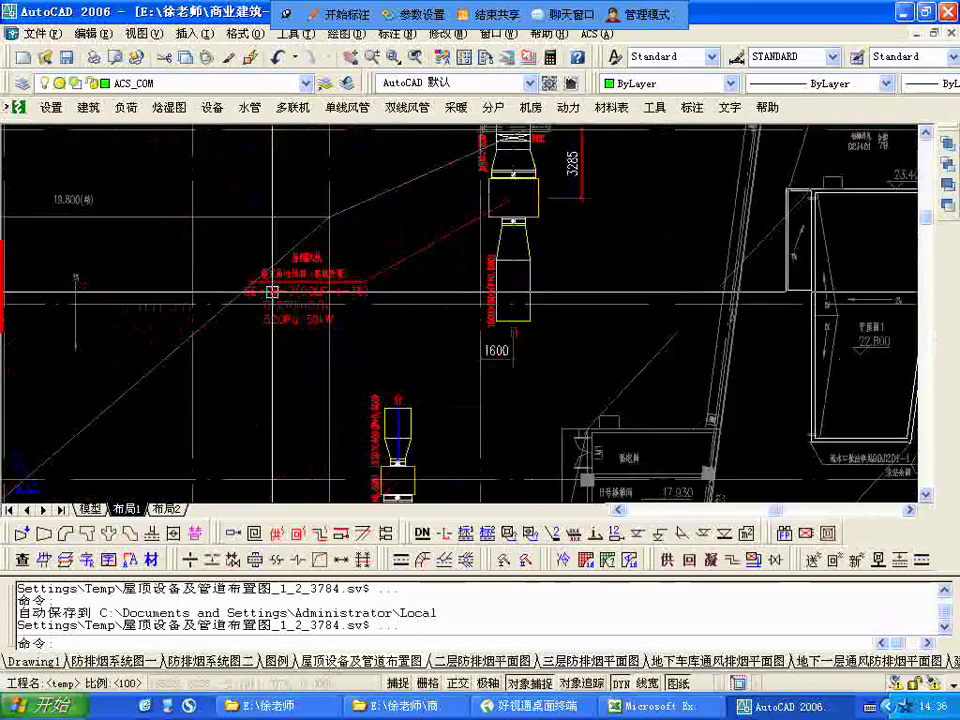
pyautogui.scroll(3, 281, 294)
pyautogui.scroll(1, 353, 301)
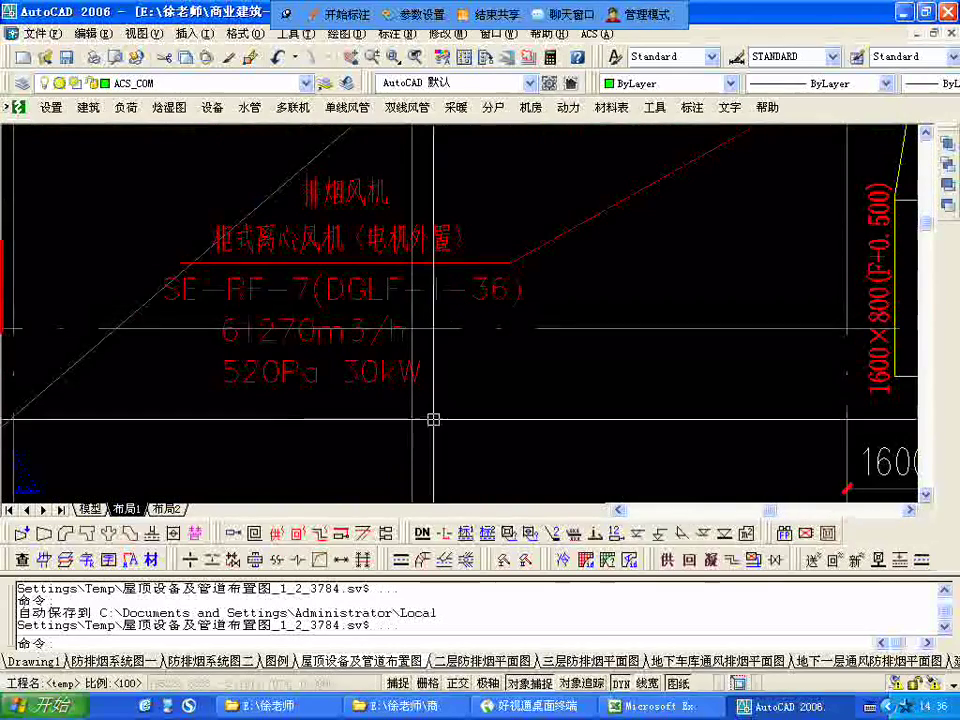
pyautogui.scroll(-1, 381, 420)
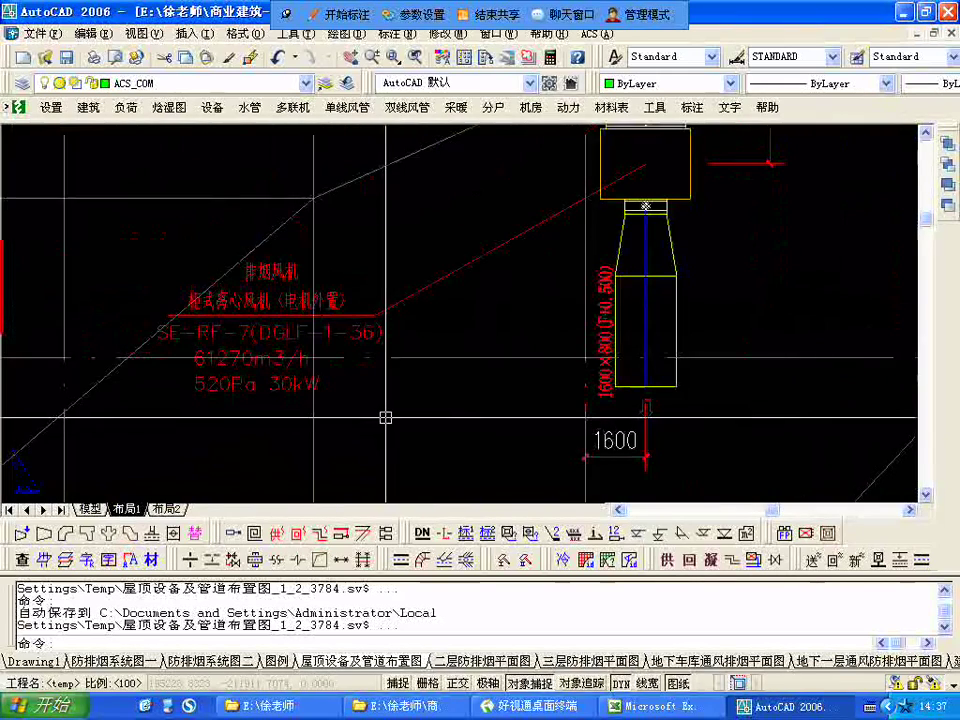
pyautogui.scroll(2, 280, 375)
pyautogui.scroll(-4, 253, 373)
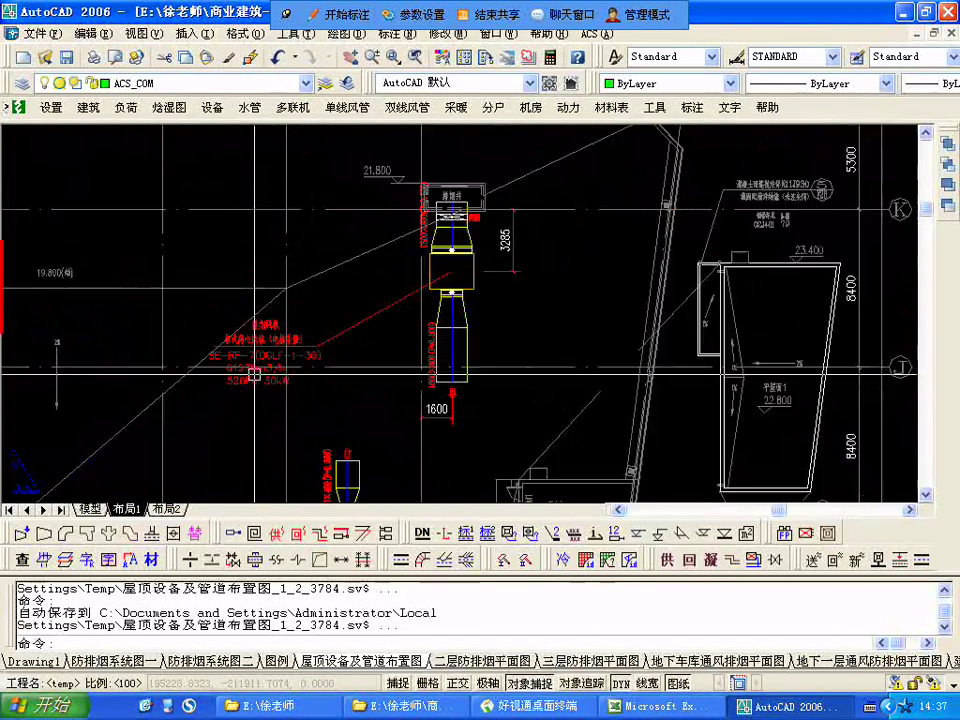
# Shorten the leader line of the roof fan SE-RF-6 so that it ends inside the fan box.
pyautogui.scroll(-3, 254, 374)
pyautogui.scroll(5, 296, 251)
pyautogui.moveTo(344, 334); pyautogui.dragTo(708, 505, button='middle')
pyautogui.scroll(1, 432, 295)
pyautogui.moveTo(551, 405); pyautogui.dragTo(254, 305, button='middle')
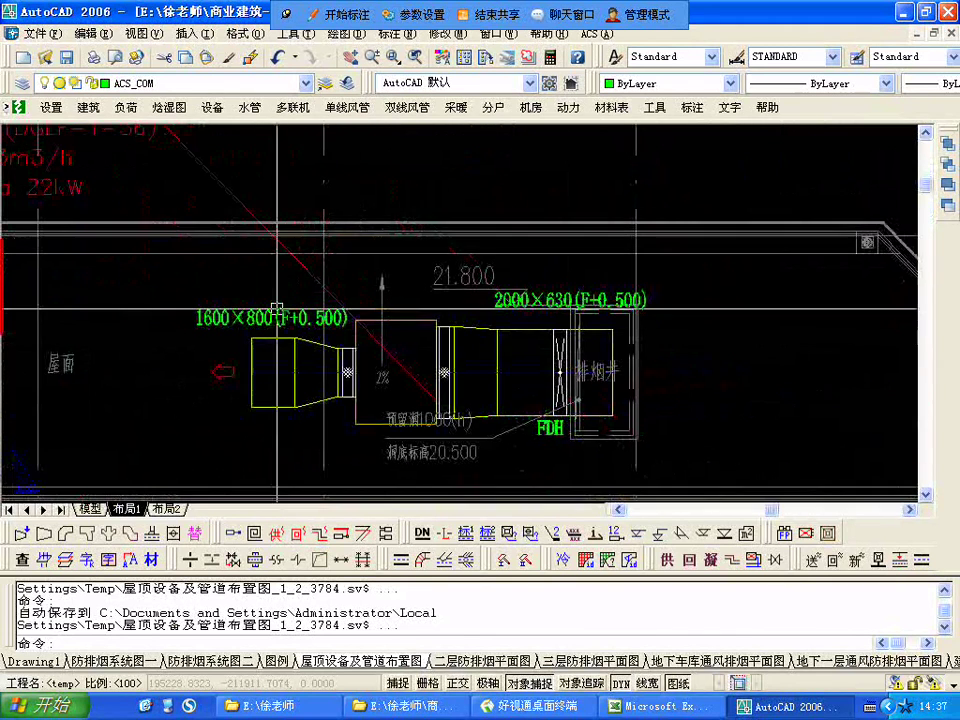
pyautogui.click(415, 380)
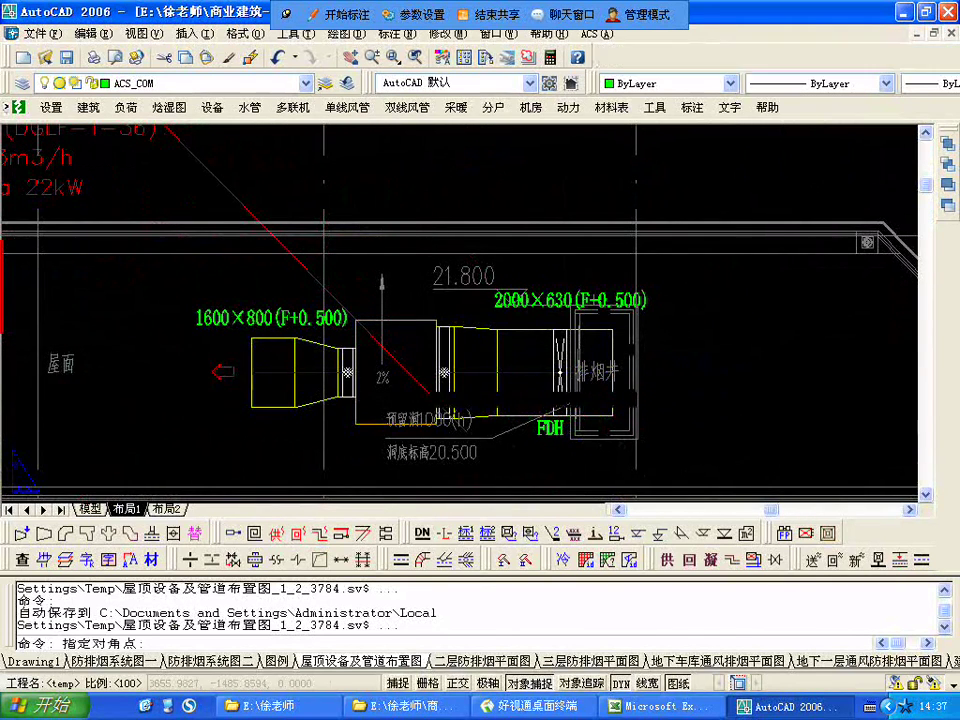
pyautogui.doubleClick(415, 380)
pyautogui.click(415, 380)
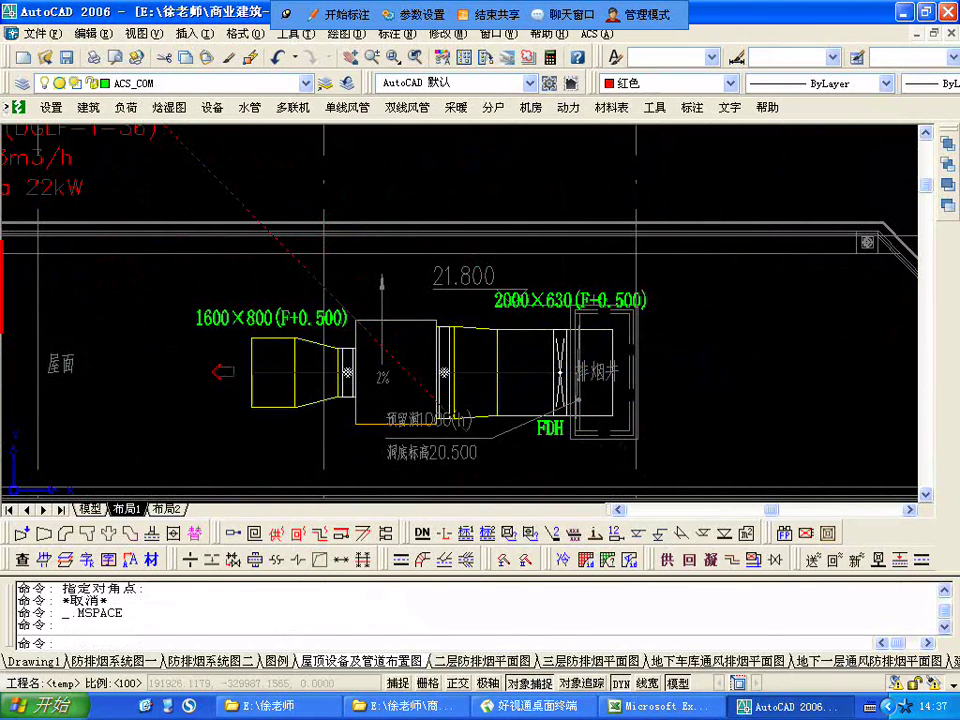
pyautogui.click(466, 431)
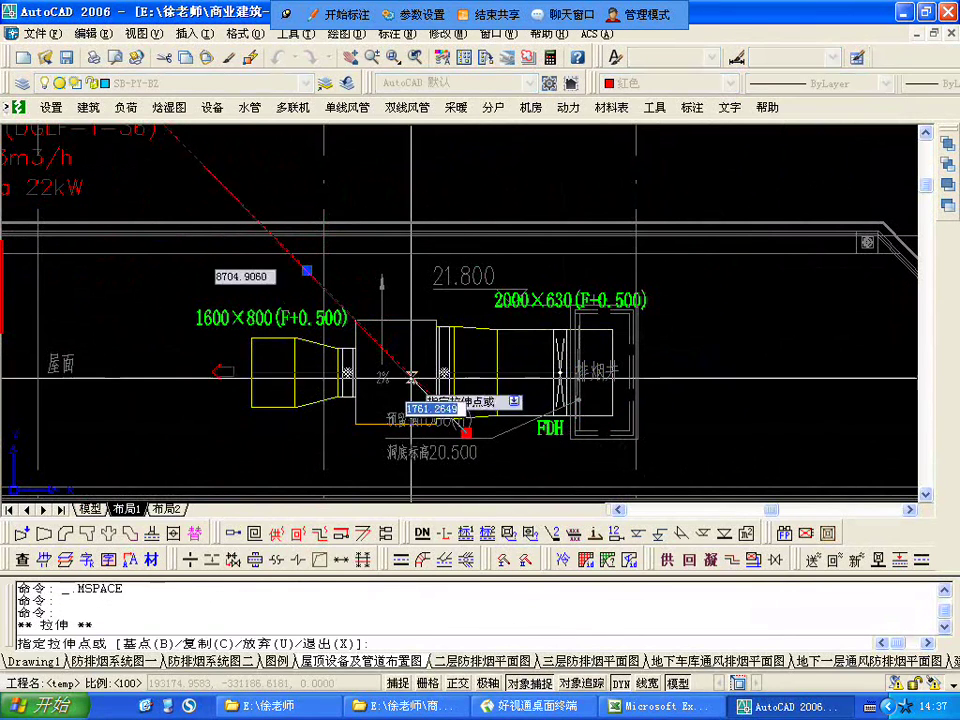
pyautogui.press('Escape')
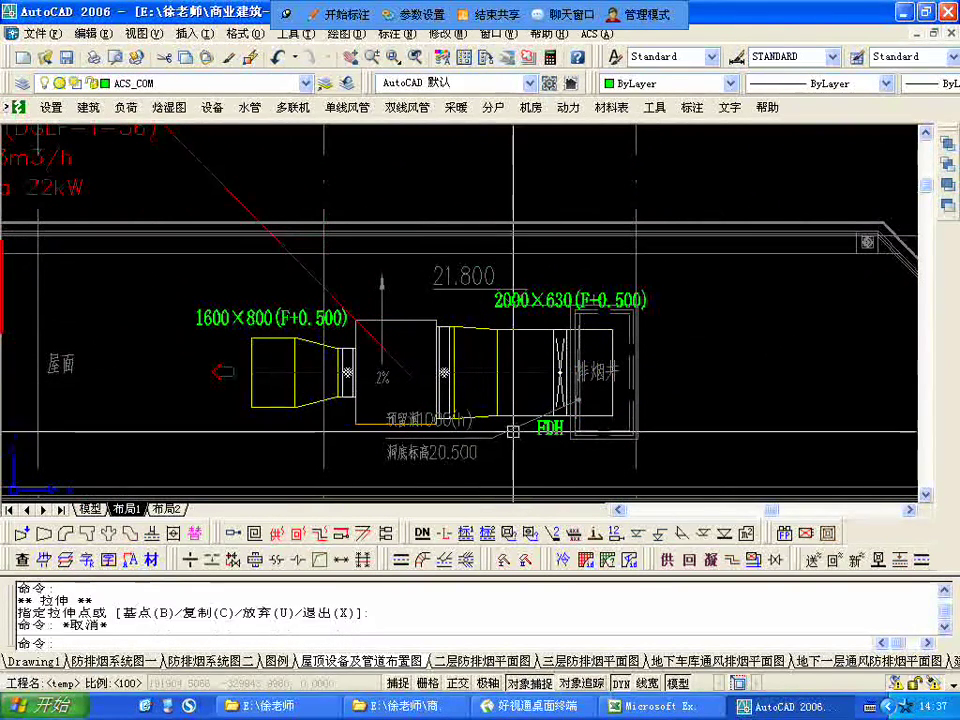
# Read the airflow, pressure and power in the SE-RF-6 fan label on the roof plan.
pyautogui.scroll(-3, 513, 431)
pyautogui.scroll(-4, 513, 431)
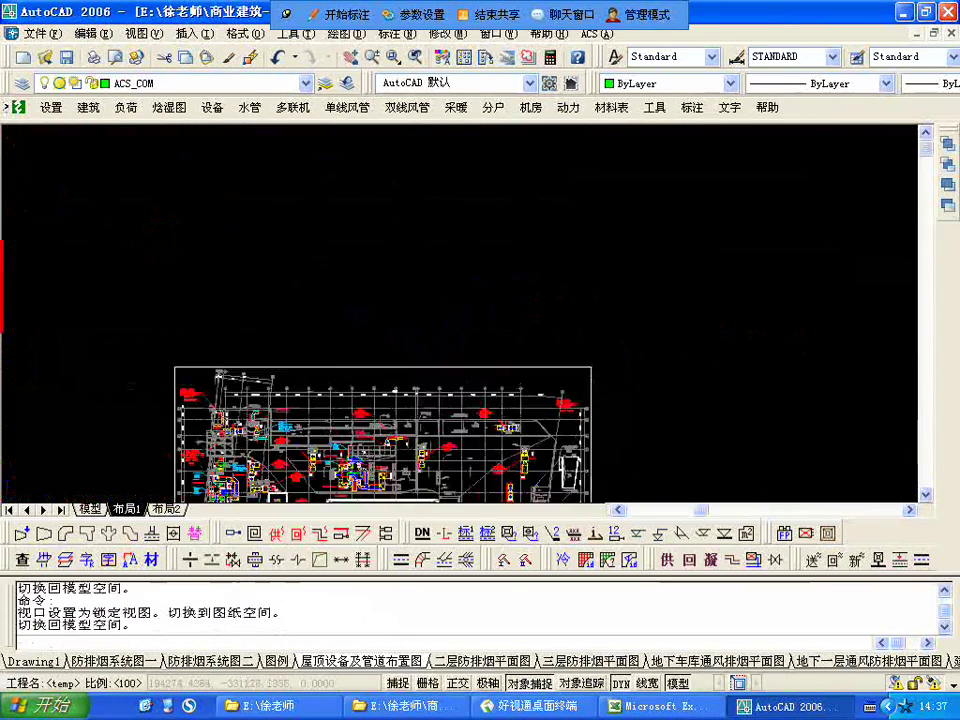
pyautogui.moveTo(512, 253); pyautogui.dragTo(495, 400, button='middle')
pyautogui.scroll(6, 380, 300)
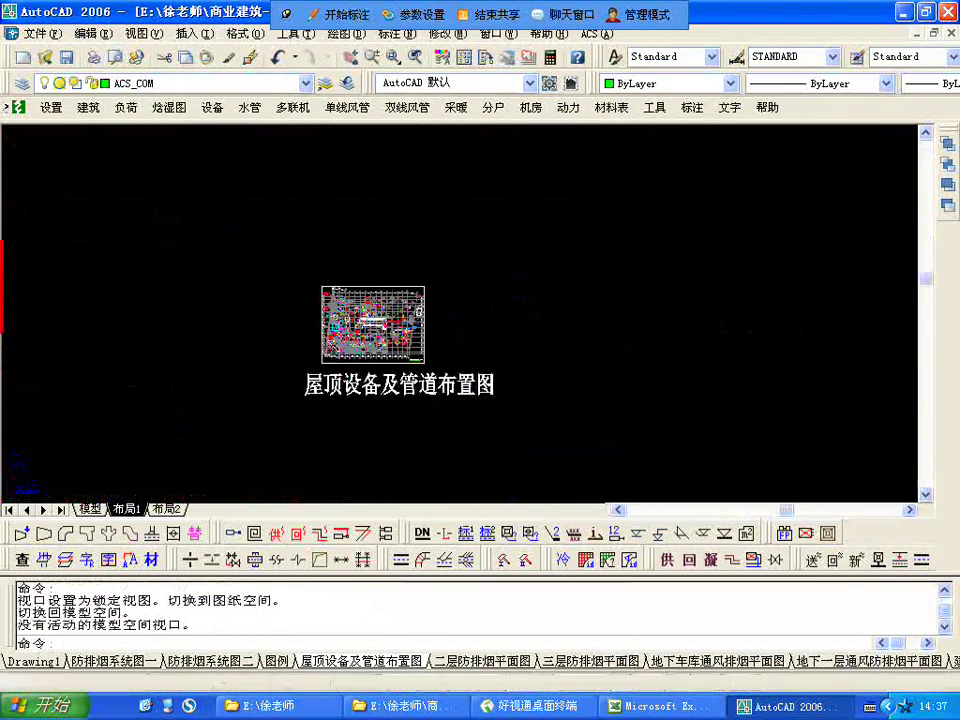
pyautogui.scroll(7, 380, 346)
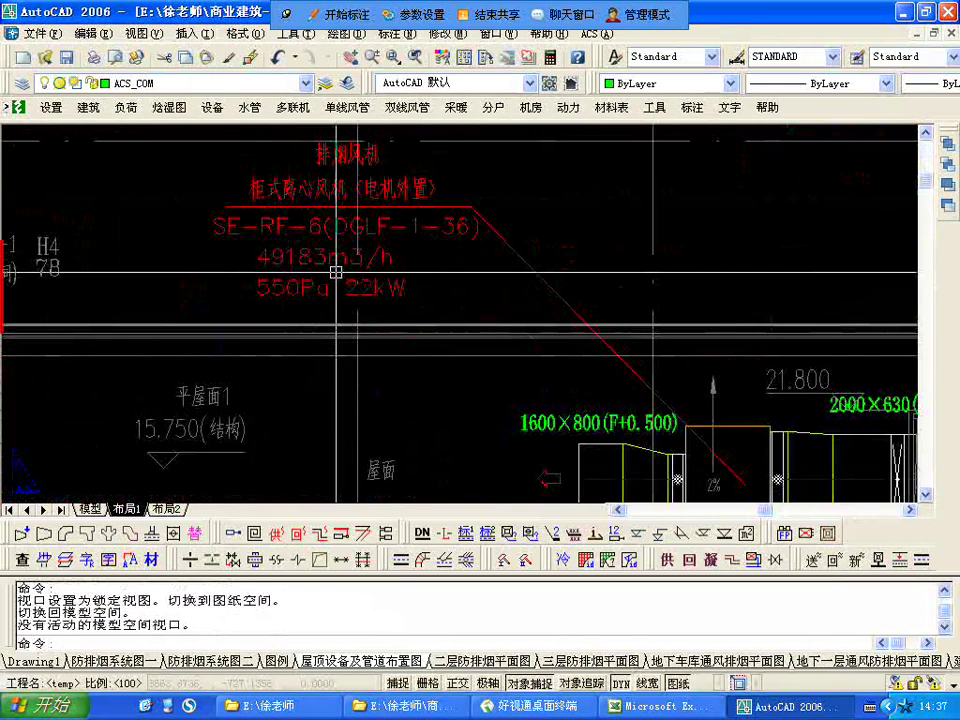
# Open the system diagram 防排烟系统图一 and examine the cinema hall branches connected to fan SE-RF-7.
pyautogui.click(135, 662)
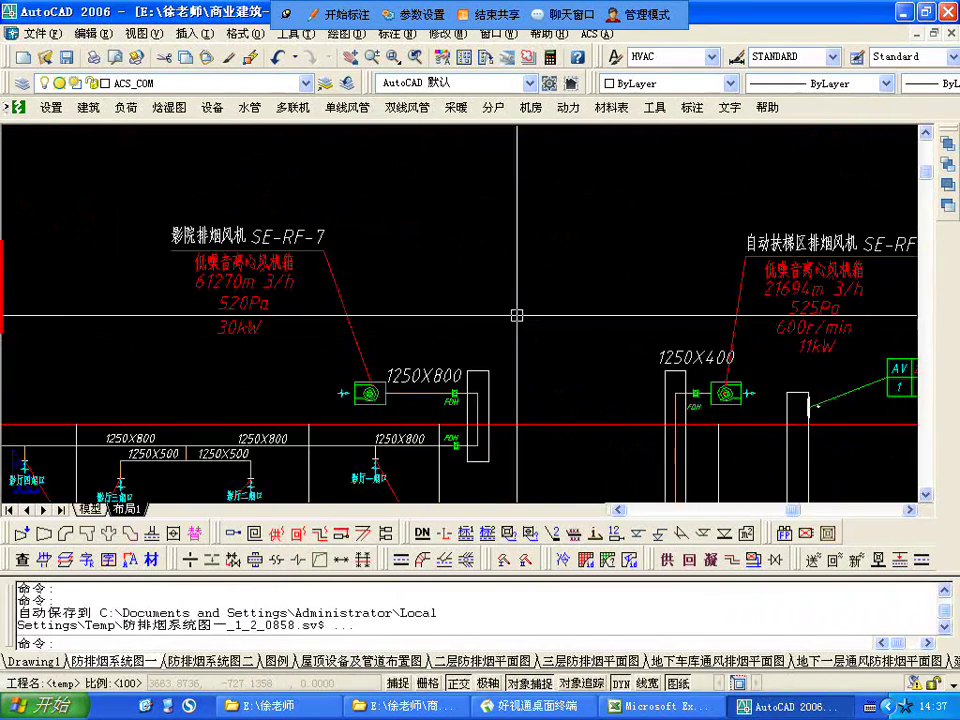
pyautogui.scroll(-4, 671, 205)
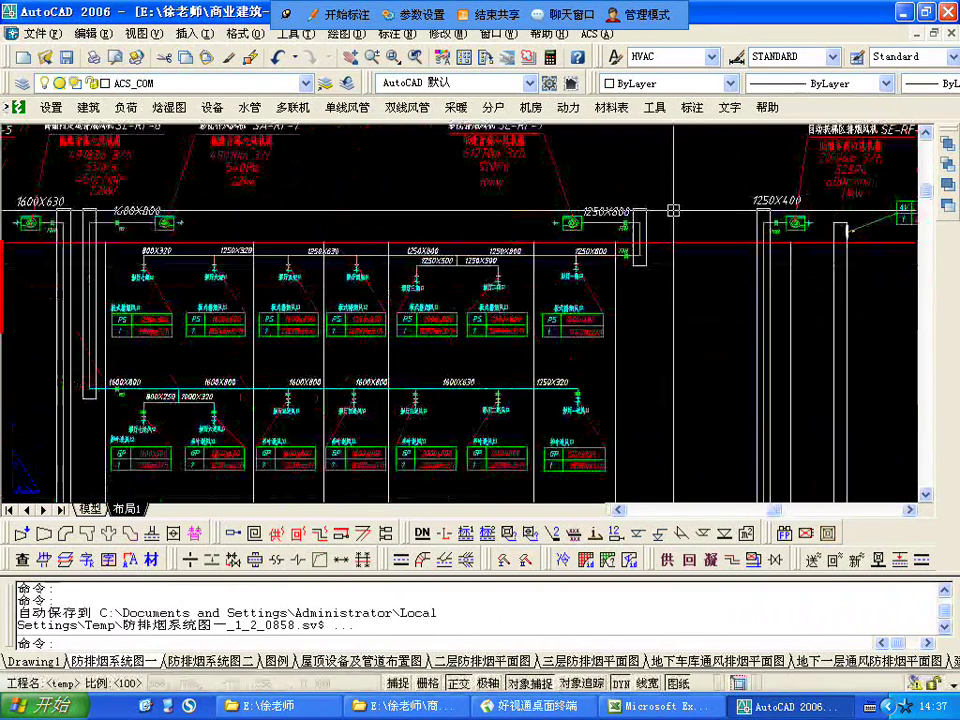
pyautogui.scroll(-3, 673, 210)
pyautogui.scroll(1, 241, 267)
pyautogui.moveTo(238, 264); pyautogui.dragTo(243, 265, button='middle')
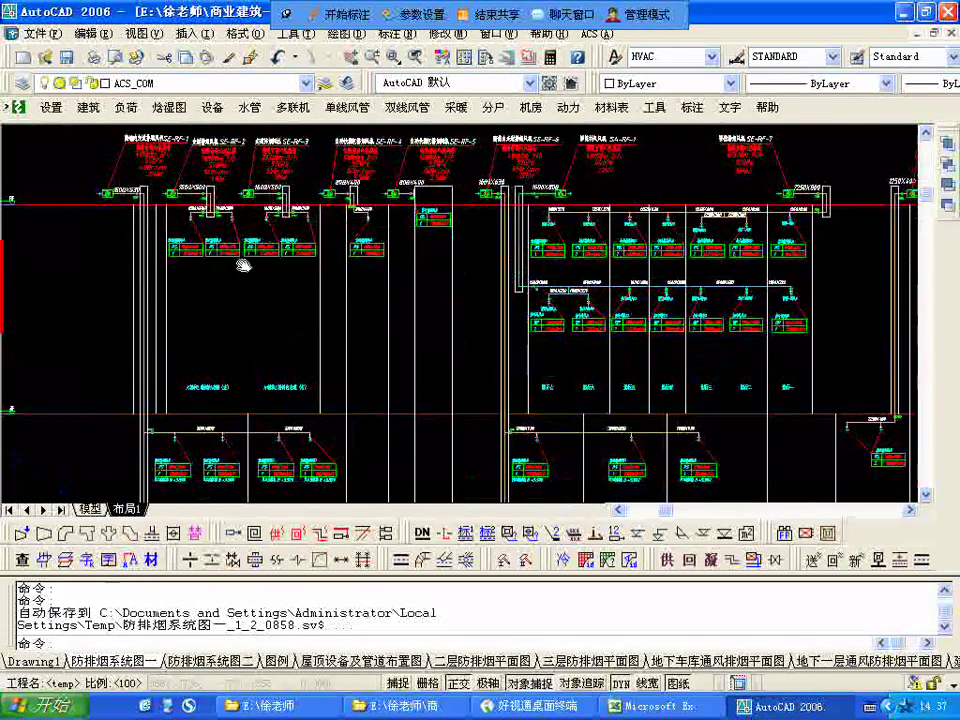
# Examine the corridor smoke exhaust branches and the area names beneath them in the system diagram 防排烟系统图一.
pyautogui.scroll(-3, 430, 345)
pyautogui.scroll(6, 412, 360)
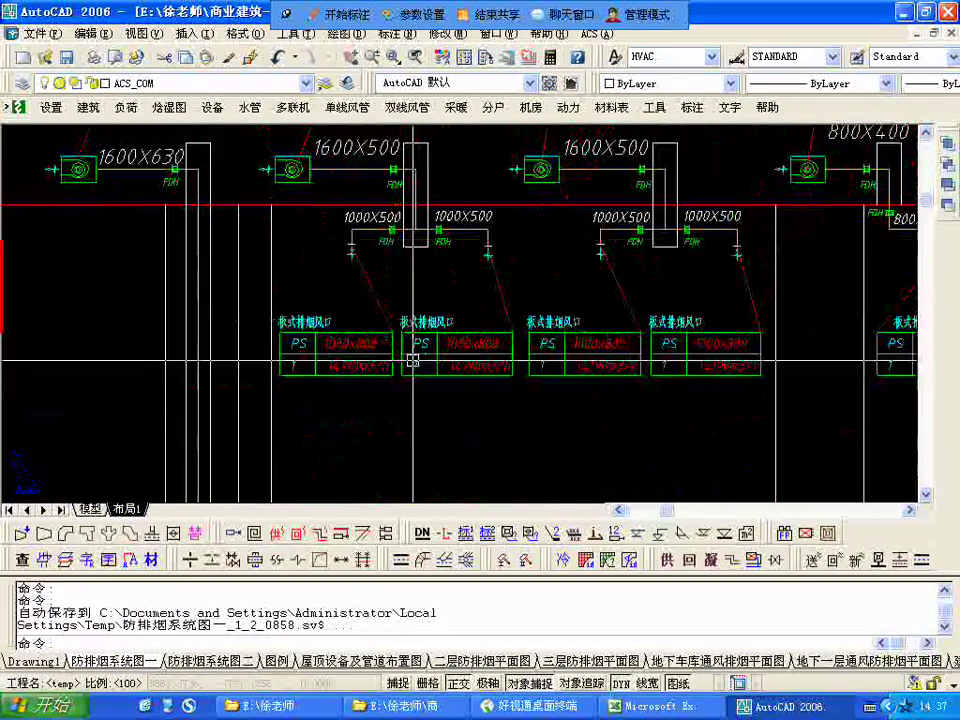
pyautogui.moveTo(412, 360)
pyautogui.mouseDown(button='middle')
pyautogui.moveTo(407, 401)
pyautogui.moveTo(838, 401)
pyautogui.moveTo(181, 378)
pyautogui.mouseUp(button='middle')
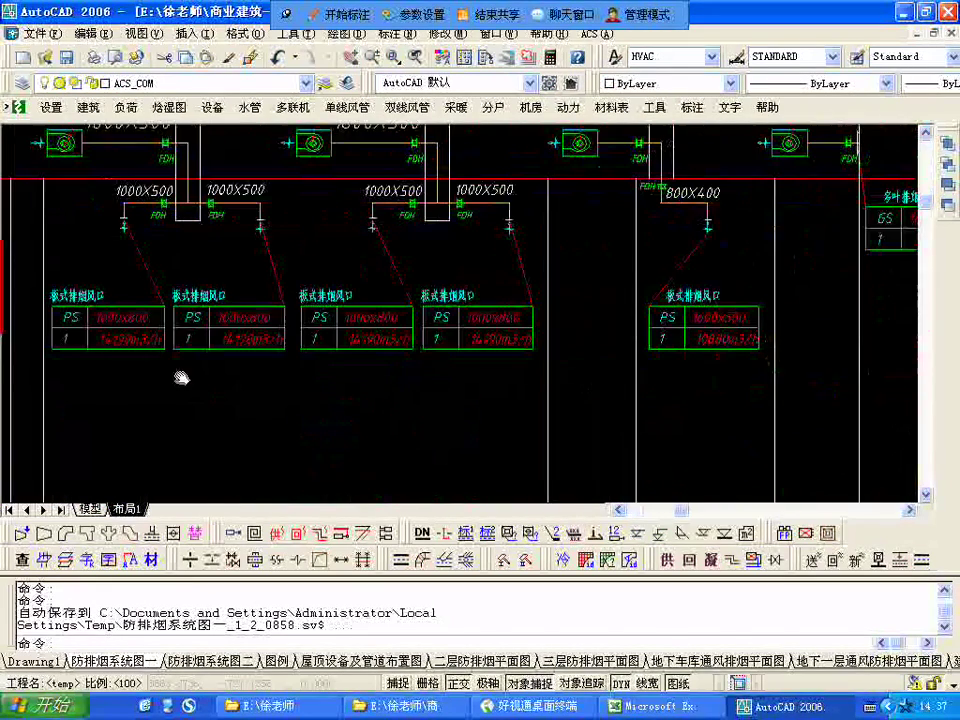
pyautogui.scroll(-1, 214, 288)
pyautogui.moveTo(255, 374); pyautogui.dragTo(265, 146, button='middle')
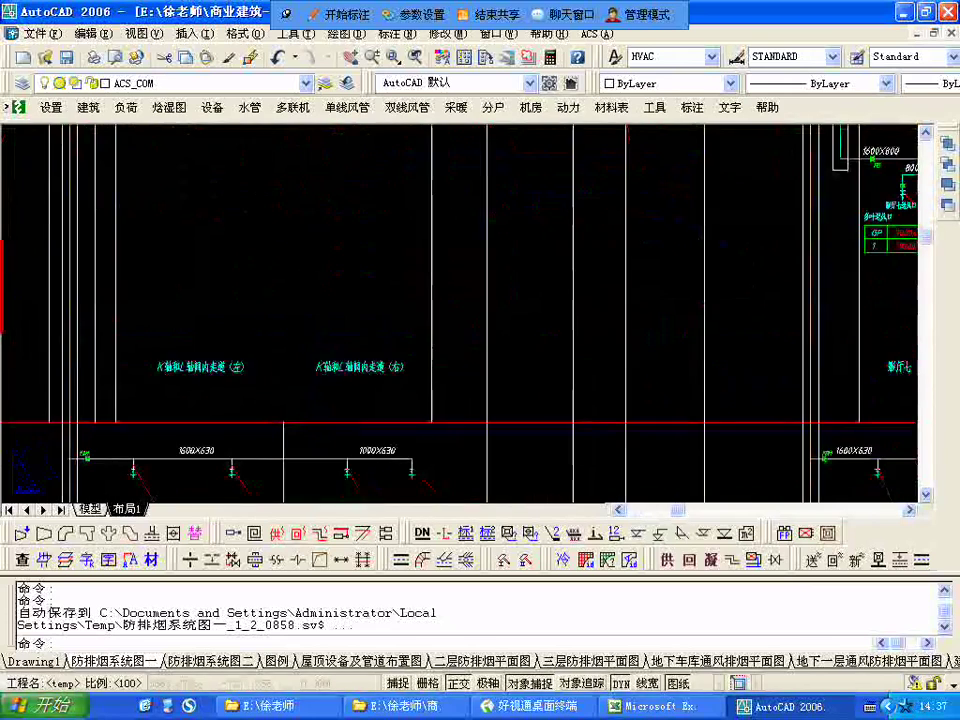
pyautogui.scroll(2, 267, 410)
pyautogui.scroll(-4, 266, 411)
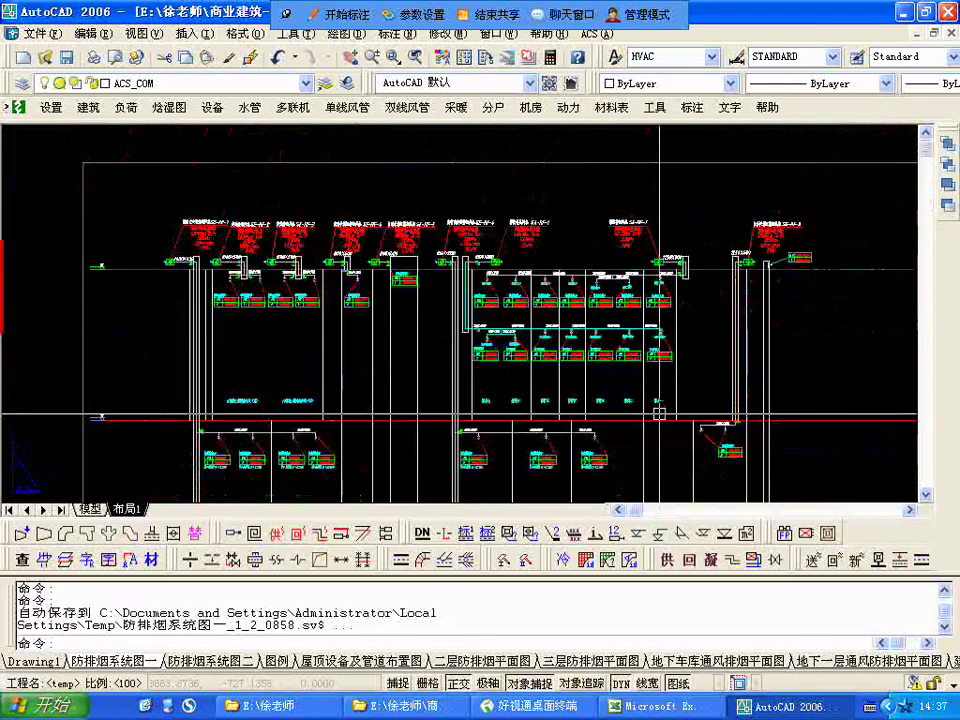
pyautogui.scroll(2, 659, 413)
# Open the system diagram 防排烟系统图二 and trace the 多叶送风口 supply branches up to the roof fan SA-RF-2.
pyautogui.click(196, 661)
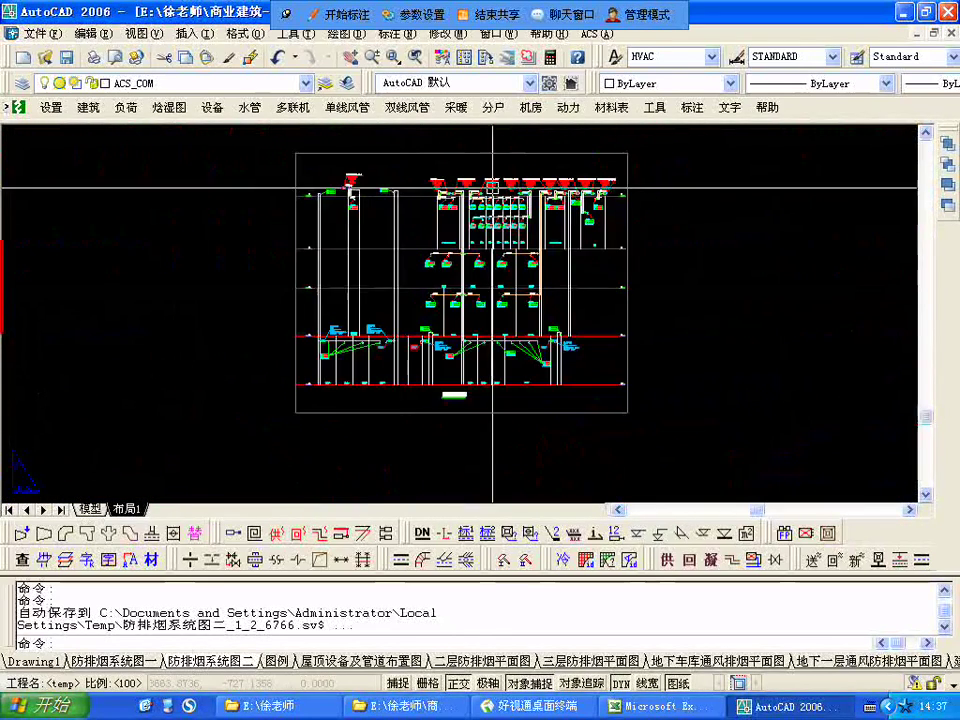
pyautogui.scroll(5, 493, 188)
pyautogui.scroll(-2, 386, 390)
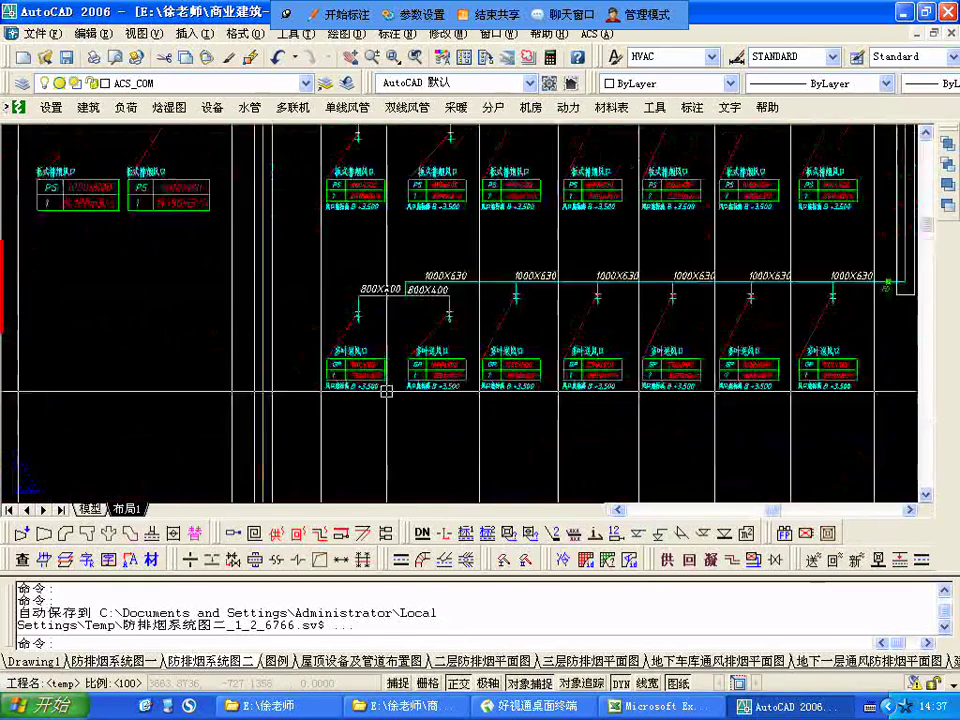
pyautogui.scroll(3, 386, 390)
pyautogui.moveTo(400, 312); pyautogui.dragTo(300, 381, button='middle')
pyautogui.scroll(-3, 300, 381)
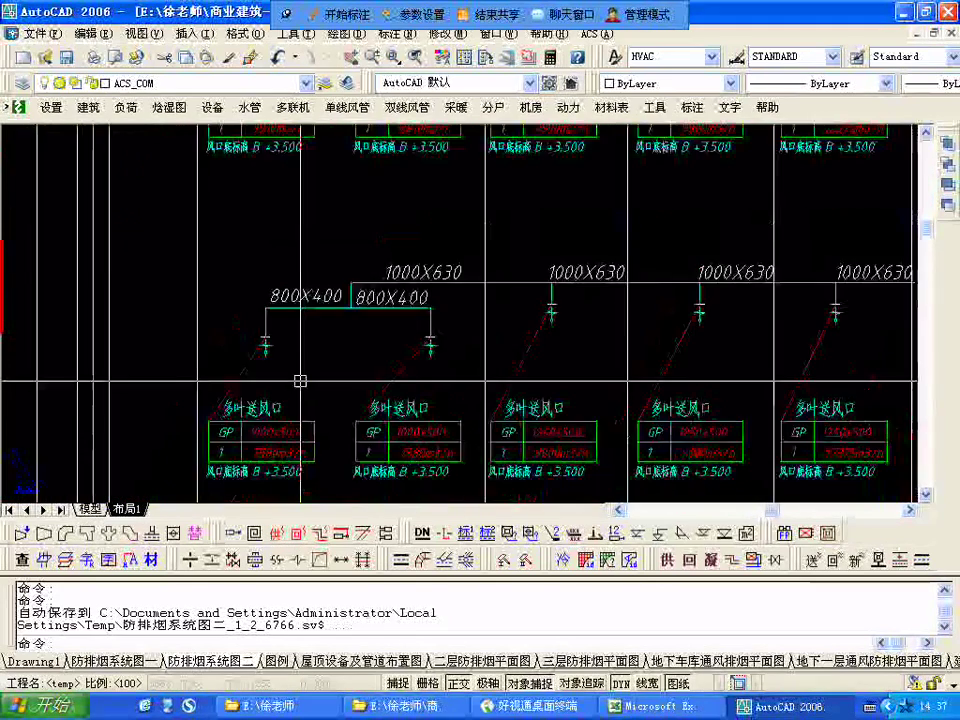
pyautogui.moveTo(610, 418); pyautogui.dragTo(375, 402, button='middle')
pyautogui.scroll(3, 447, 418)
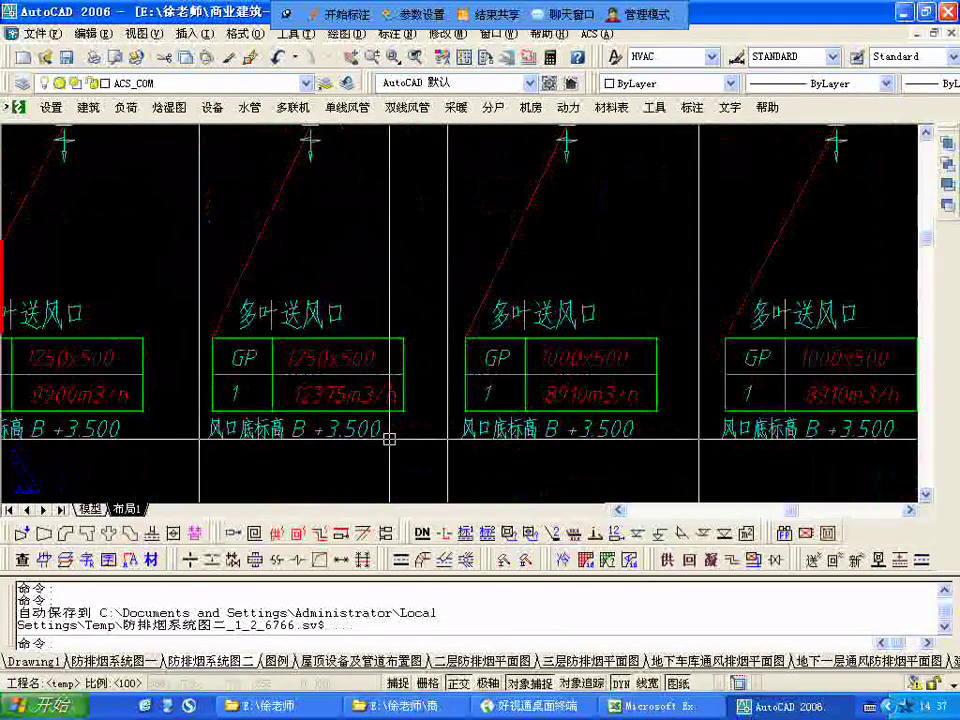
pyautogui.scroll(-3, 389, 439)
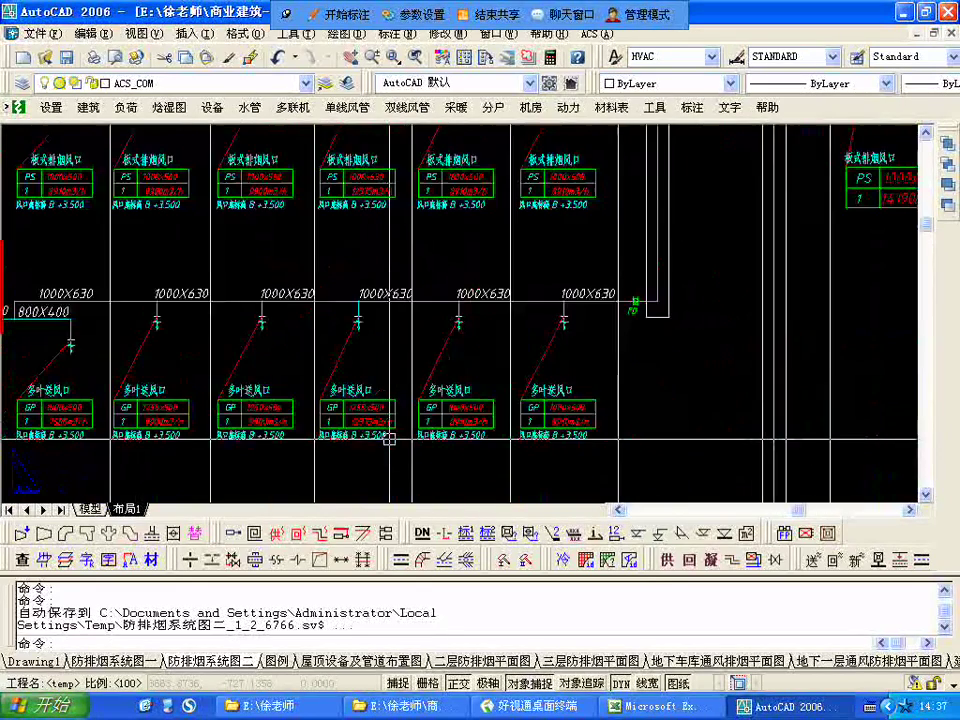
pyautogui.scroll(1, 569, 169)
pyautogui.moveTo(476, 236); pyautogui.dragTo(499, 383, button='middle')
pyautogui.scroll(3, 317, 240)
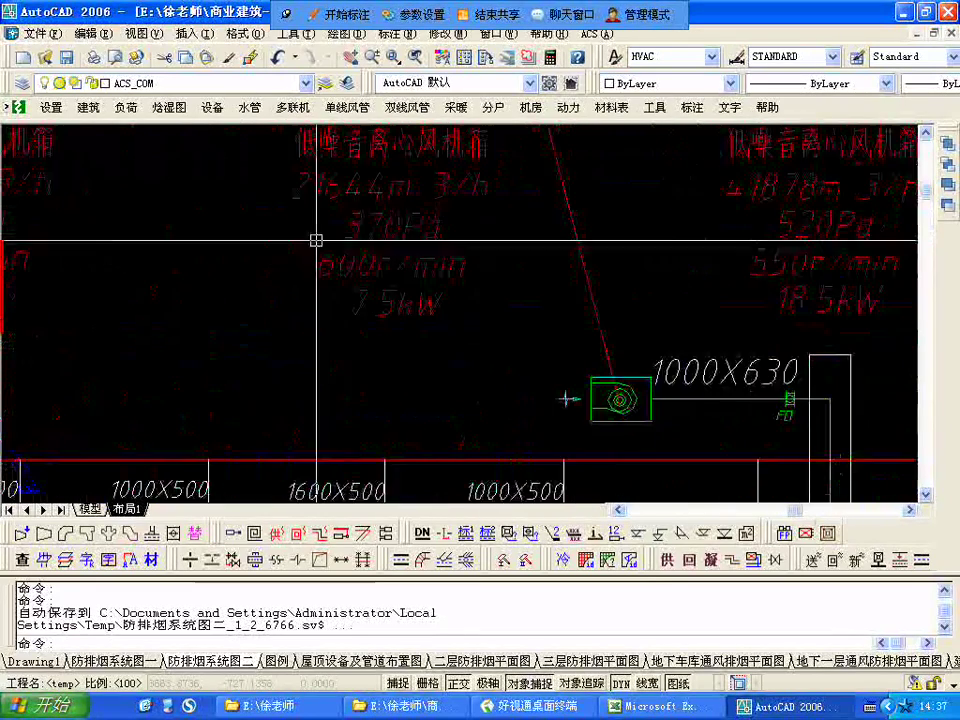
# Examine the roof fan labels around SE-RF-12 and the exhaust outlets connected to that fan.
pyautogui.scroll(-4, 397, 249)
pyautogui.moveTo(264, 307)
pyautogui.mouseDown(button='middle')
pyautogui.moveTo(216, 289)
pyautogui.moveTo(77, 287)
pyautogui.mouseUp(button='middle')
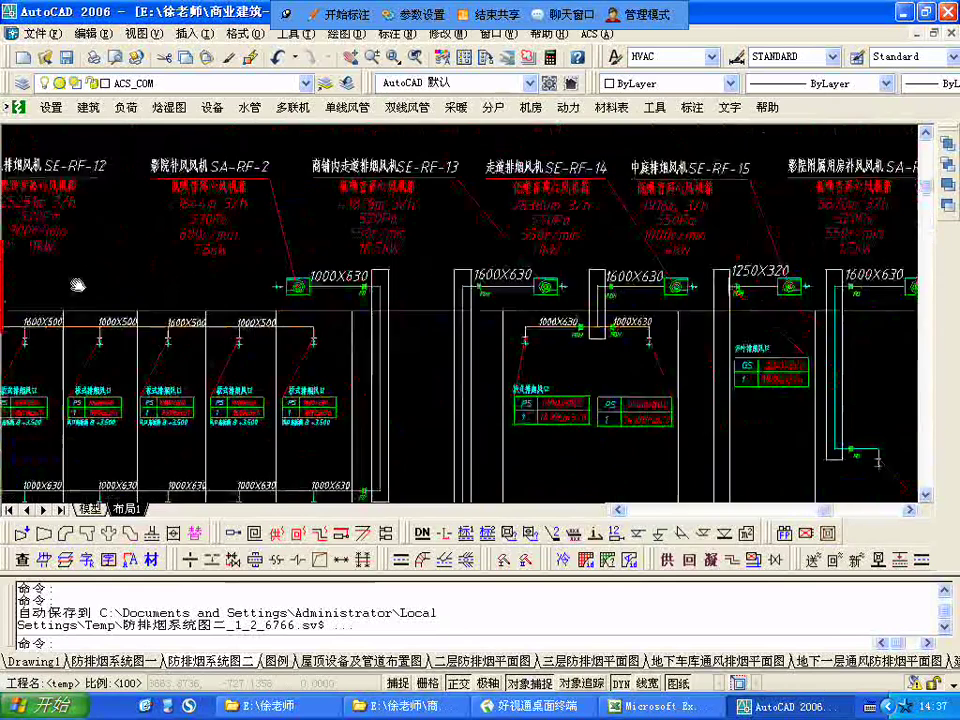
pyautogui.scroll(4, 409, 296)
pyautogui.scroll(-4, 409, 296)
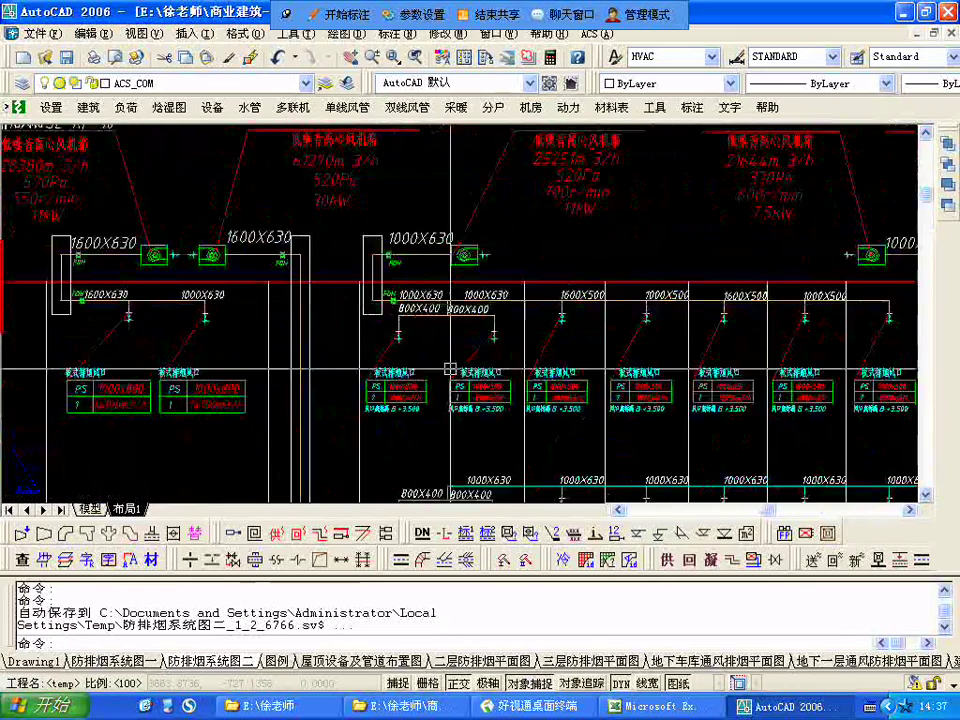
pyautogui.scroll(5, 468, 441)
pyautogui.scroll(-5, 468, 441)
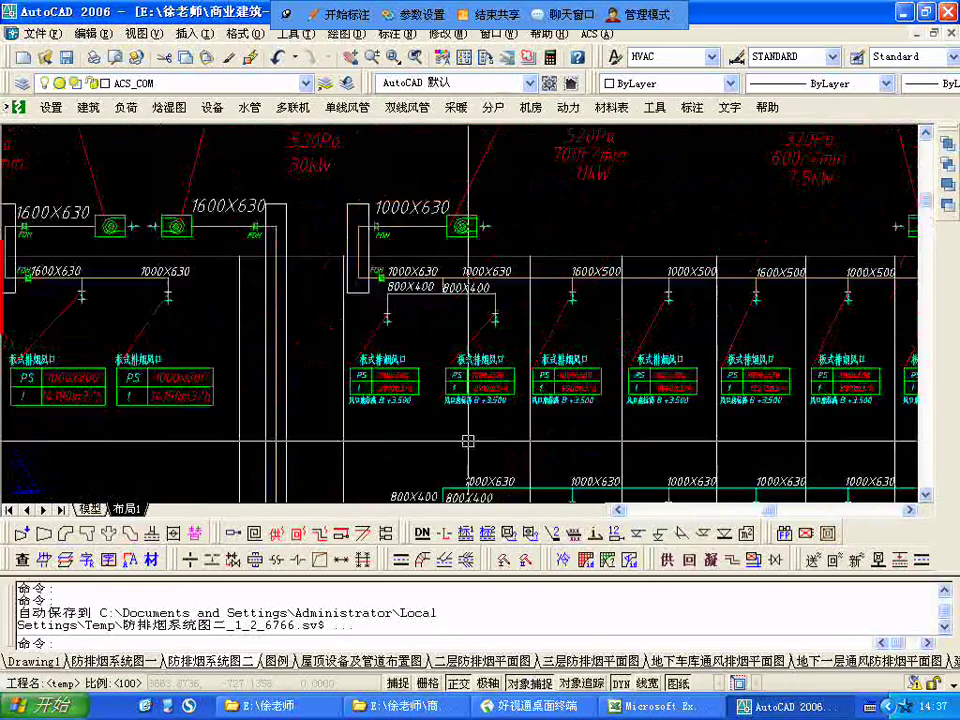
pyautogui.scroll(5, 245, 422)
pyautogui.scroll(-6, 245, 422)
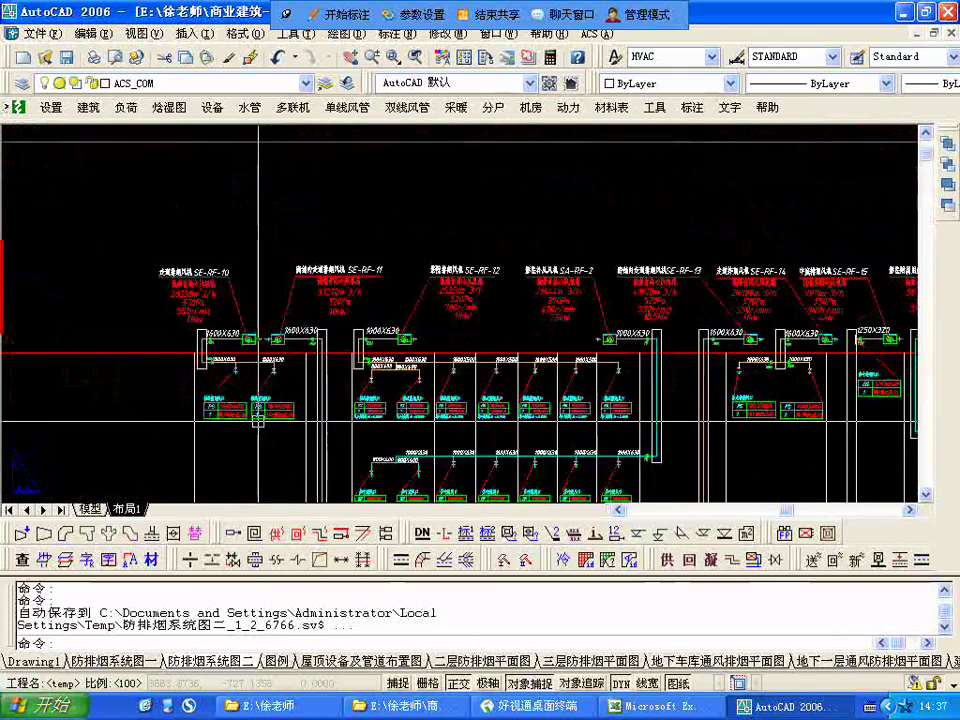
# Read the cinema hall names below the supply branches and the airflows of their 多叶送风口 outlets.
pyautogui.moveTo(482, 472); pyautogui.dragTo(330, 216, button='middle')
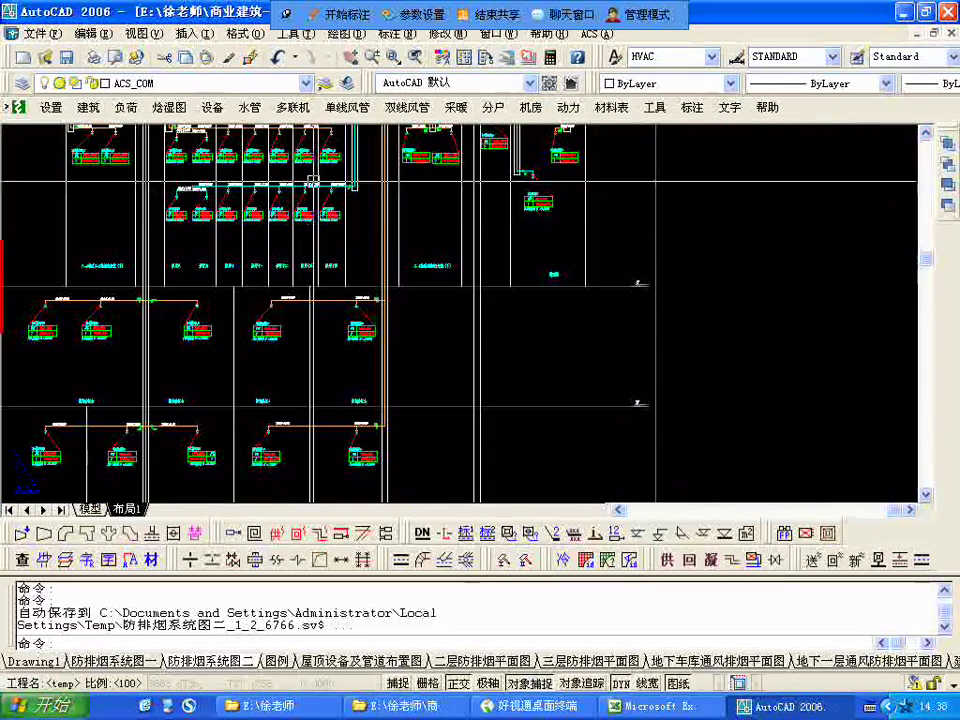
pyautogui.scroll(3, 306, 186)
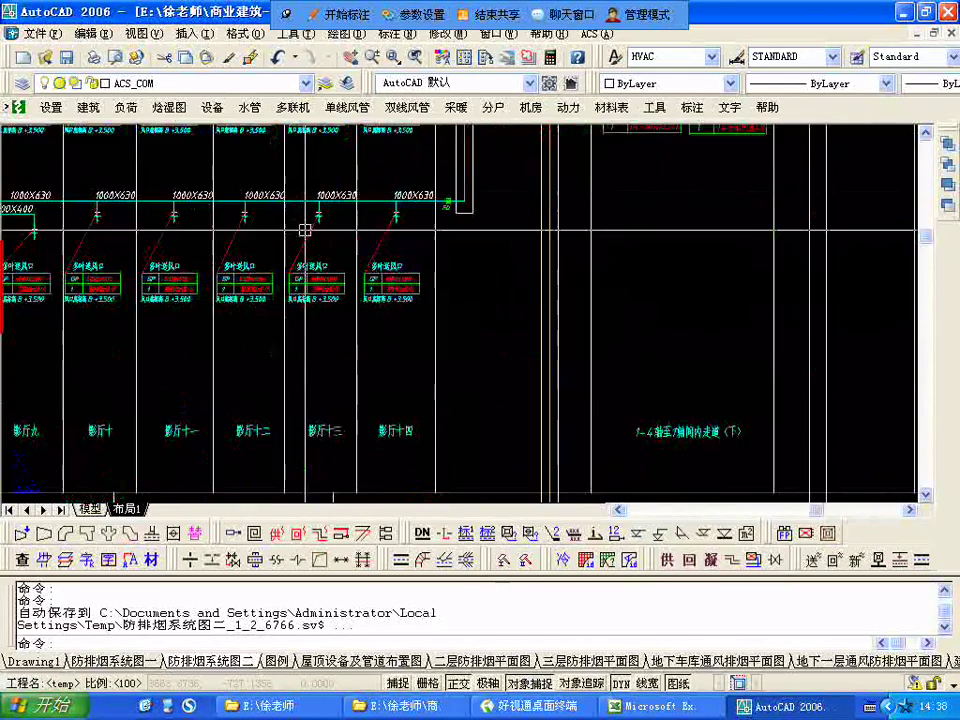
pyautogui.scroll(4, 480, 408)
pyautogui.scroll(-4, 538, 436)
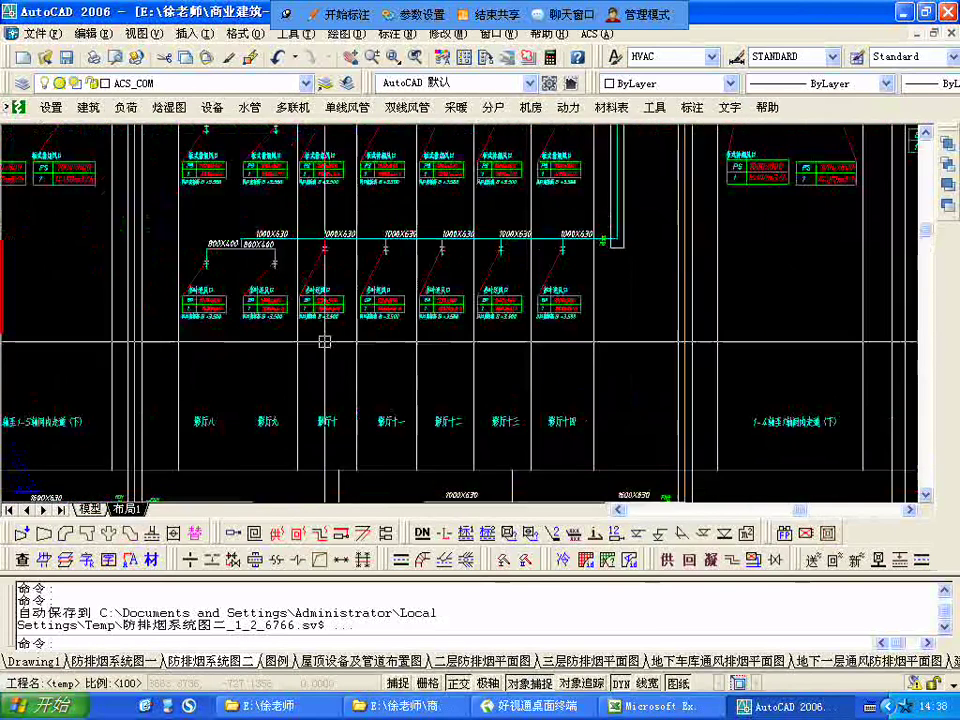
pyautogui.scroll(2, 325, 341)
pyautogui.moveTo(354, 202); pyautogui.dragTo(354, 201, button='middle')
pyautogui.scroll(3, 246, 261)
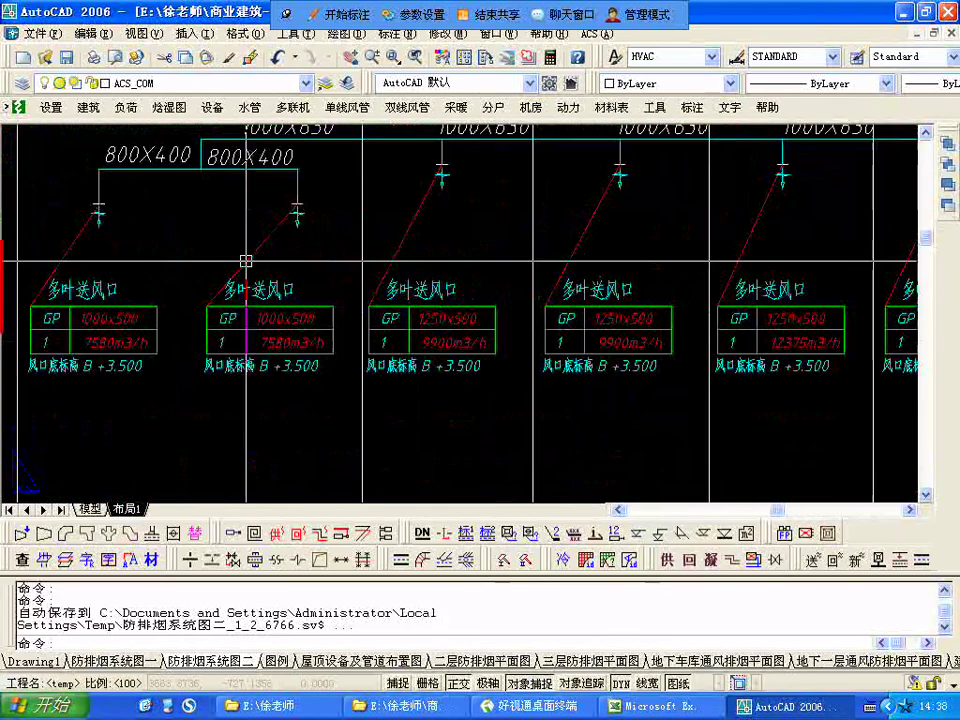
# Open the third-floor plan 三层防排烟平面图 and read cinema hall 3's room label beside the 1250×500 duct.
pyautogui.click(341, 665)
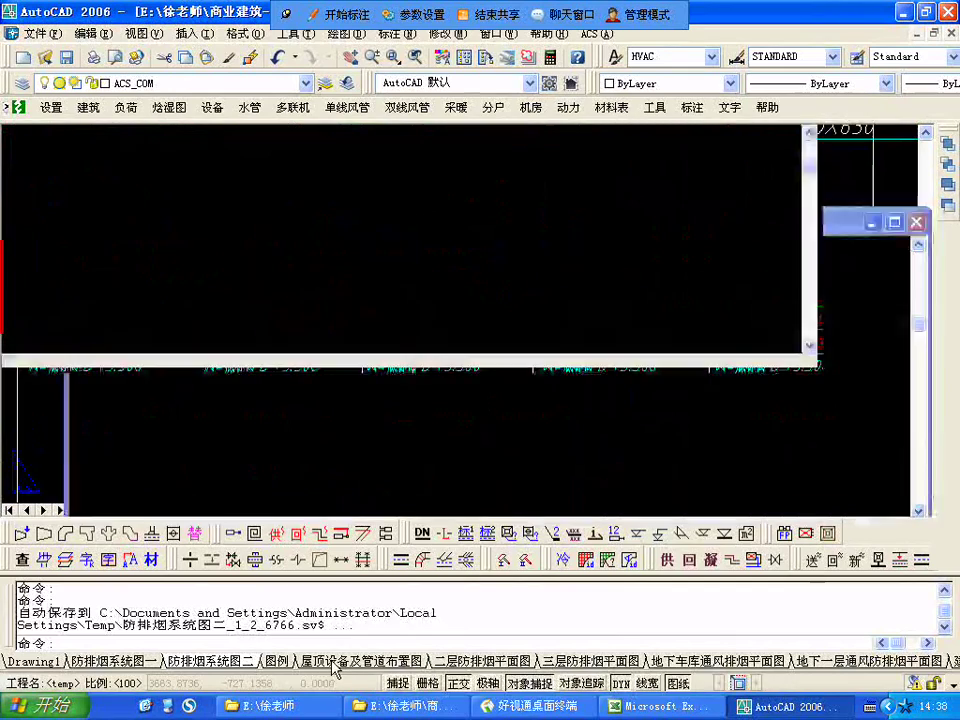
pyautogui.click(636, 657)
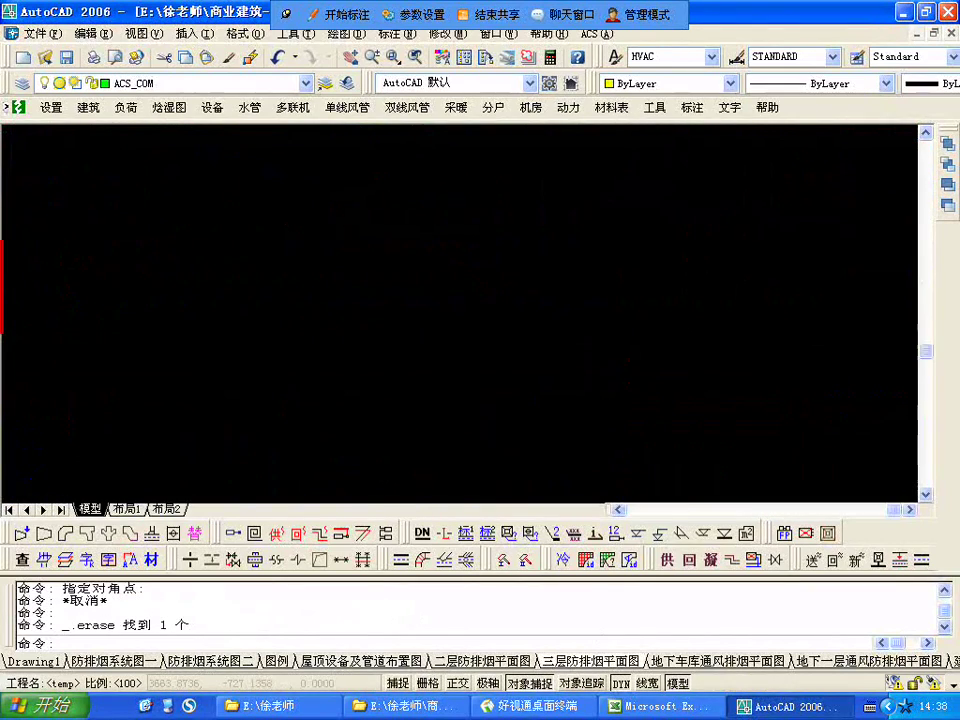
pyautogui.scroll(3, 336, 318)
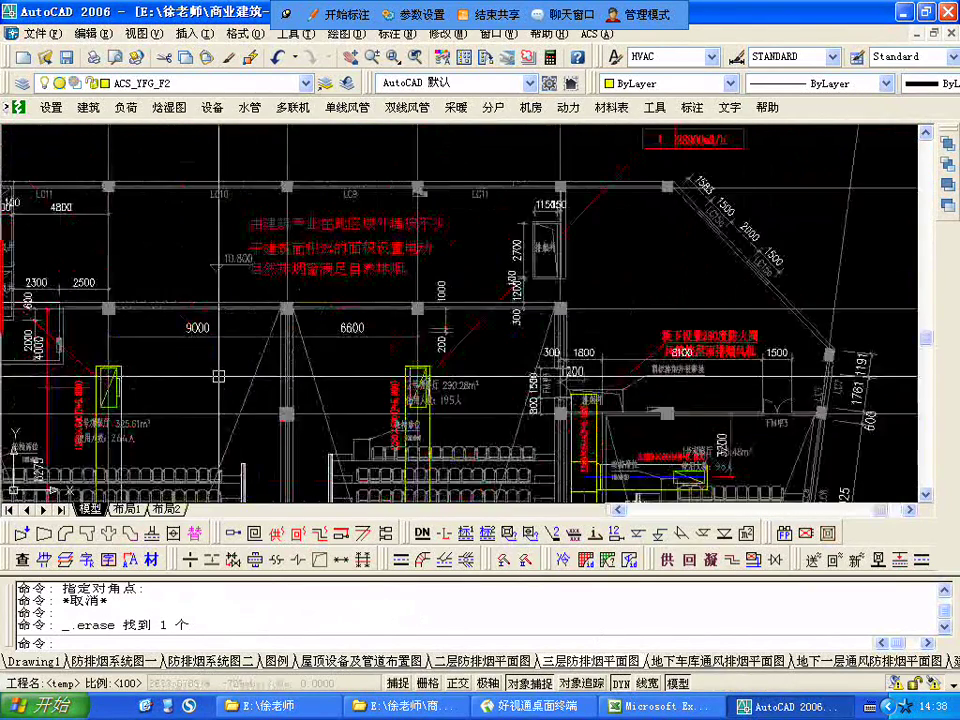
pyautogui.moveTo(219, 376); pyautogui.dragTo(782, 365, button='middle')
pyautogui.scroll(3, 645, 404)
pyautogui.scroll(4, 779, 442)
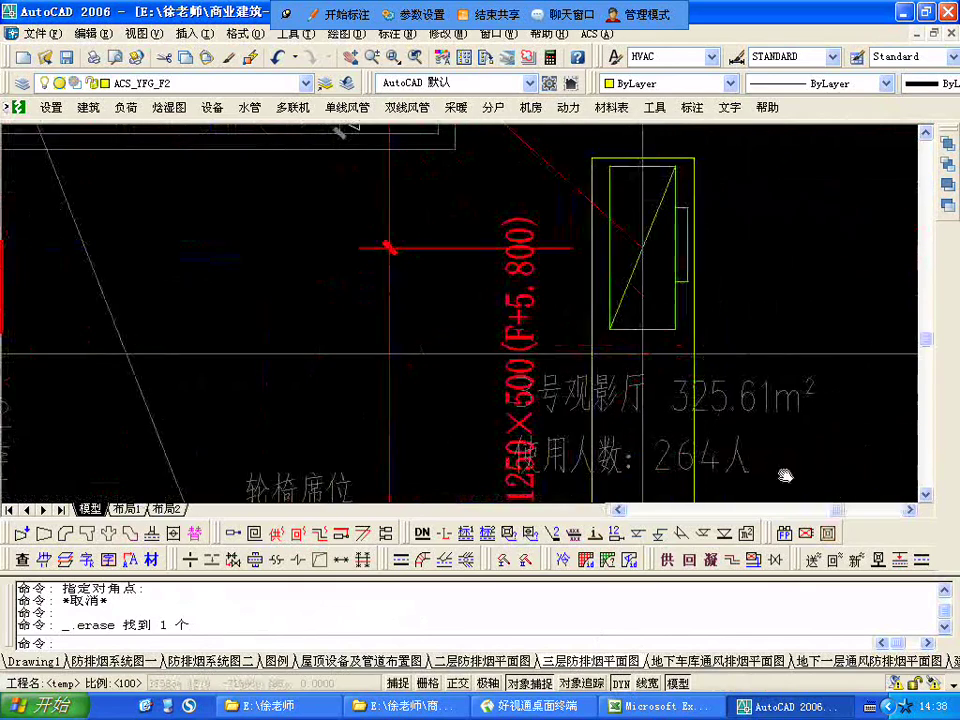
pyautogui.scroll(2, 454, 407)
pyautogui.scroll(-5, 454, 407)
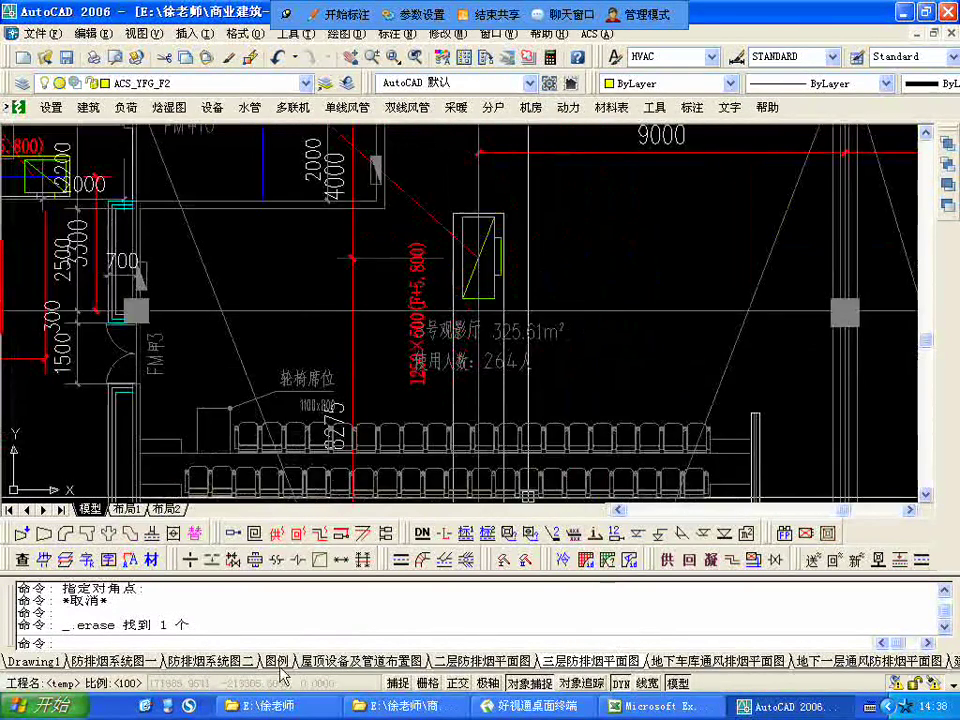
# Return to 防排烟系统图二 and examine the cinema hall branches and the lower-floor smoke exhaust branches below them.
pyautogui.click(210, 661)
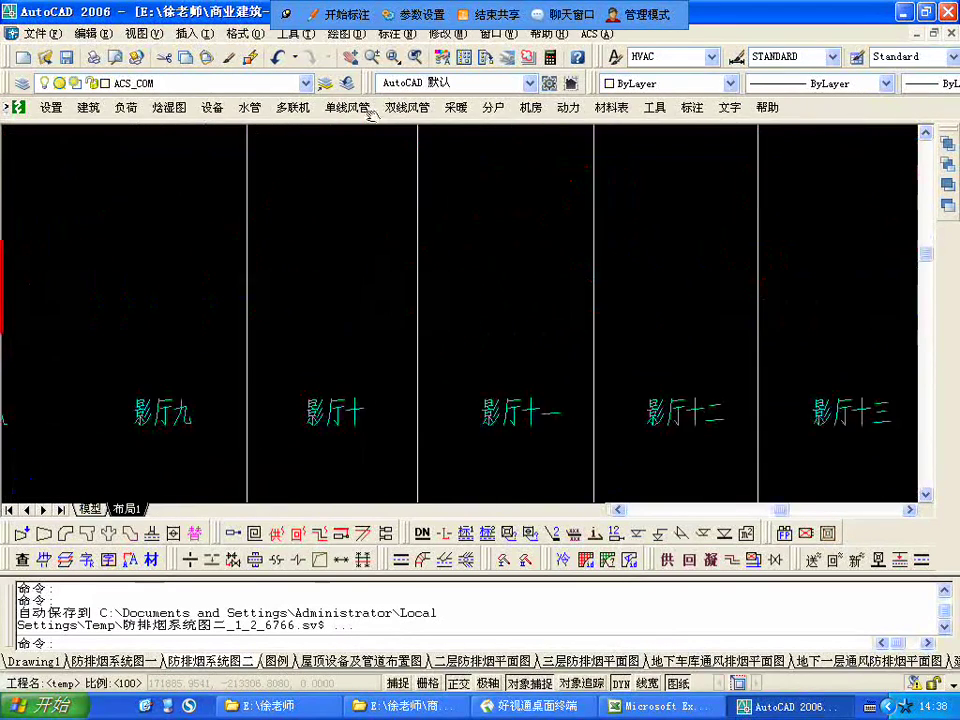
pyautogui.scroll(-4, 400, 237)
pyautogui.moveTo(396, 208); pyautogui.dragTo(451, 418, button='middle')
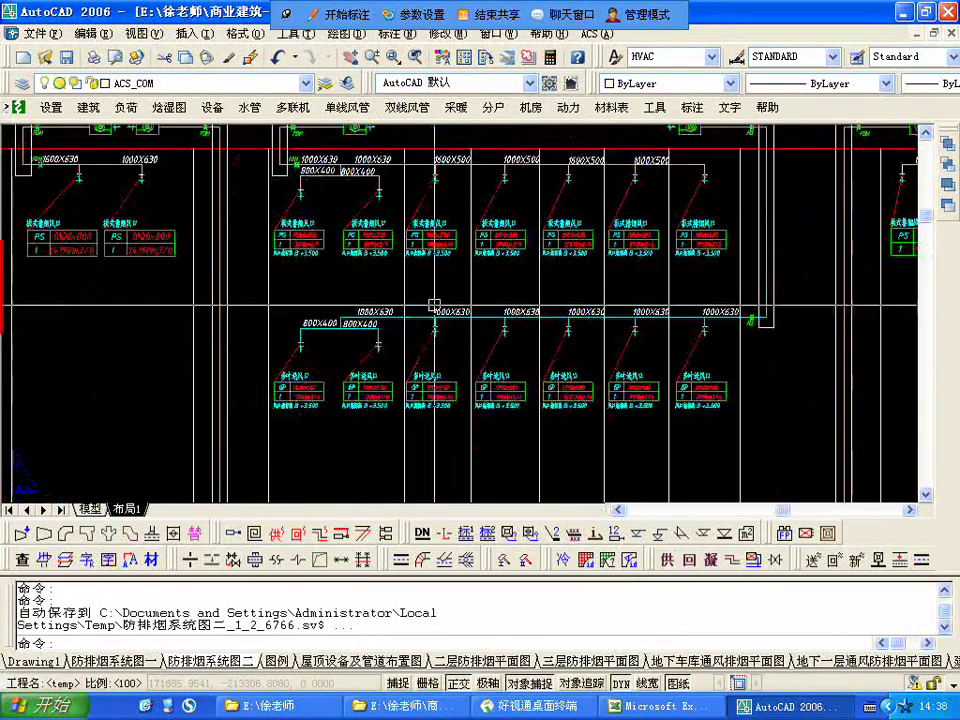
pyautogui.moveTo(443, 325); pyautogui.dragTo(347, 130, button='middle')
pyautogui.scroll(-1, 386, 223)
pyautogui.moveTo(241, 261); pyautogui.dragTo(316, 81, button='middle')
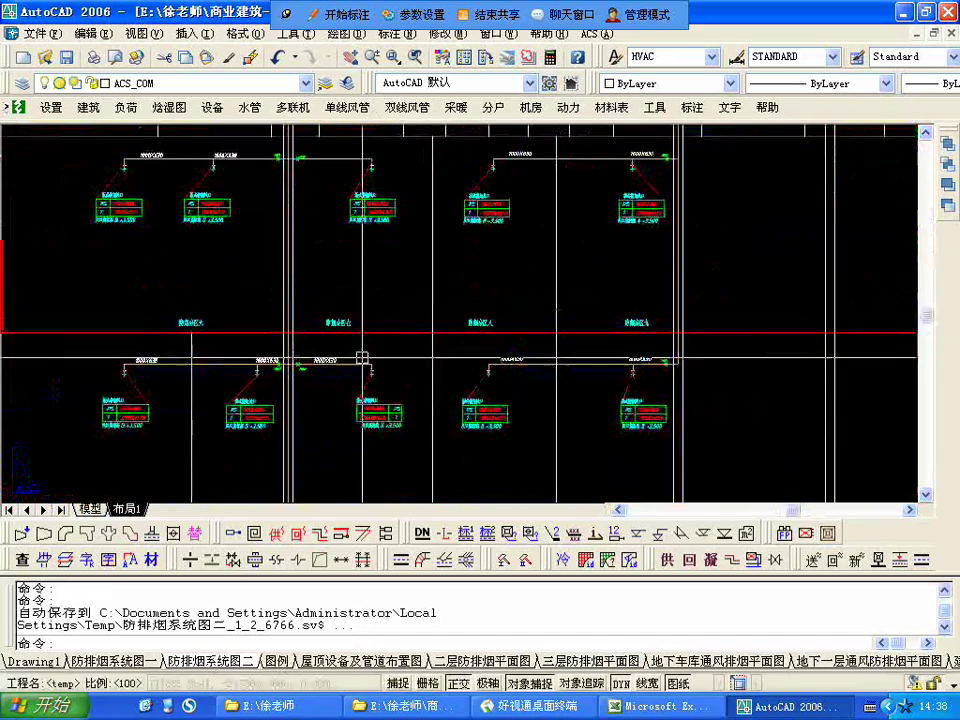
pyautogui.scroll(1, 362, 358)
pyautogui.moveTo(394, 366); pyautogui.dragTo(341, 354, button='middle')
# Search the rest of 防排烟系统图二 for the branch serving cinema hall 3.
pyautogui.scroll(-4, 355, 381)
pyautogui.scroll(2, 440, 316)
pyautogui.scroll(5, 475, 344)
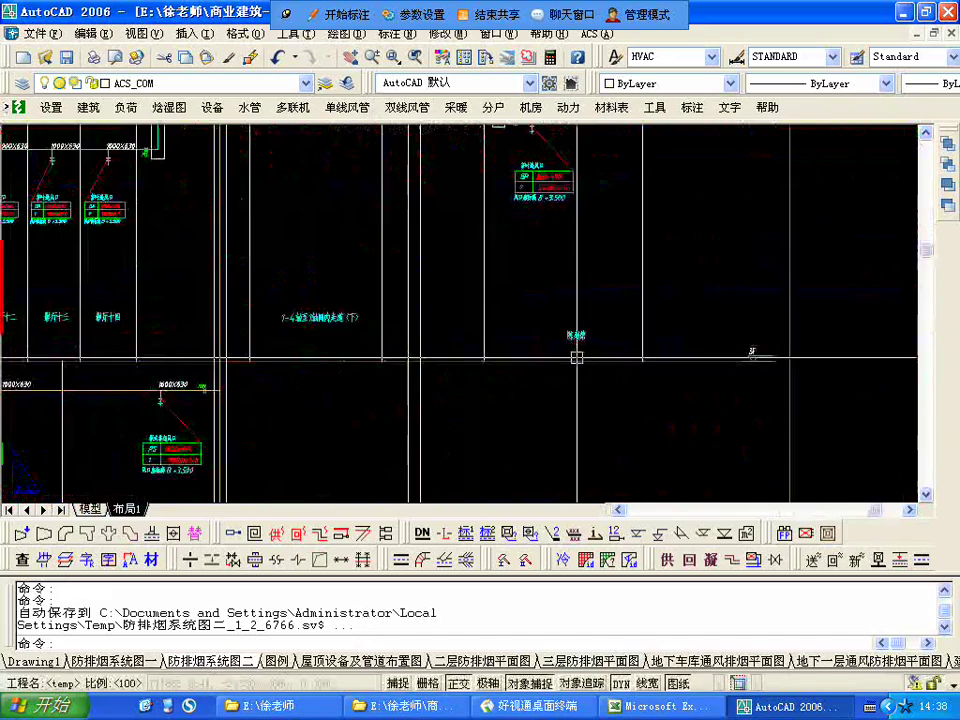
pyautogui.moveTo(80, 345); pyautogui.dragTo(909, 390, button='middle')
pyautogui.scroll(-4, 908, 389)
pyautogui.scroll(-1, 908, 389)
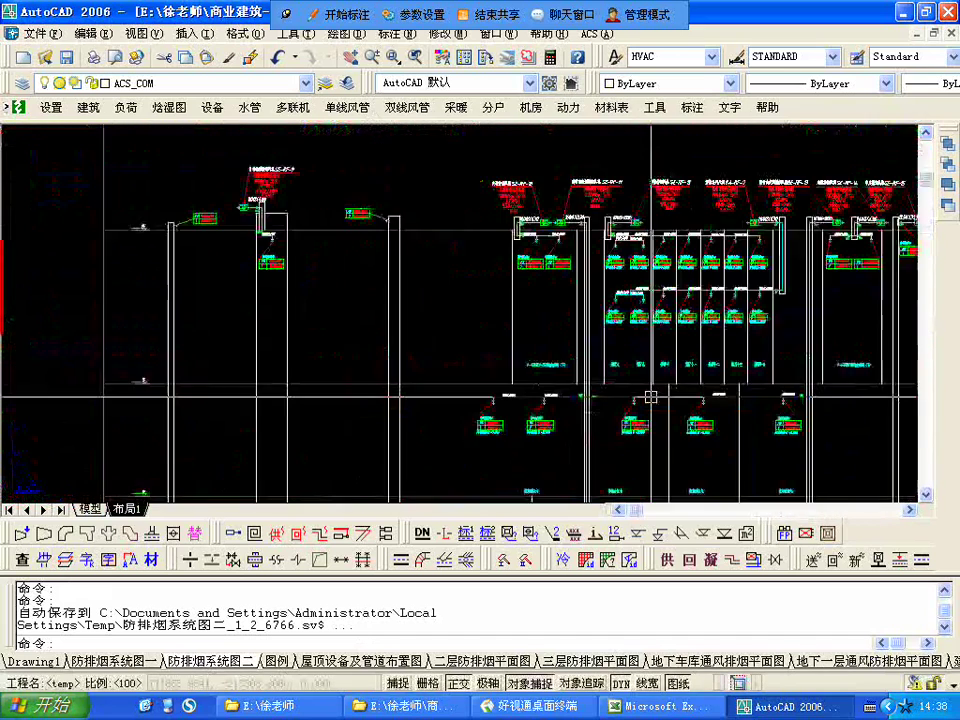
pyautogui.scroll(4, 640, 390)
pyautogui.moveTo(810, 367); pyautogui.dragTo(316, 374, button='middle')
pyautogui.scroll(-5, 605, 327)
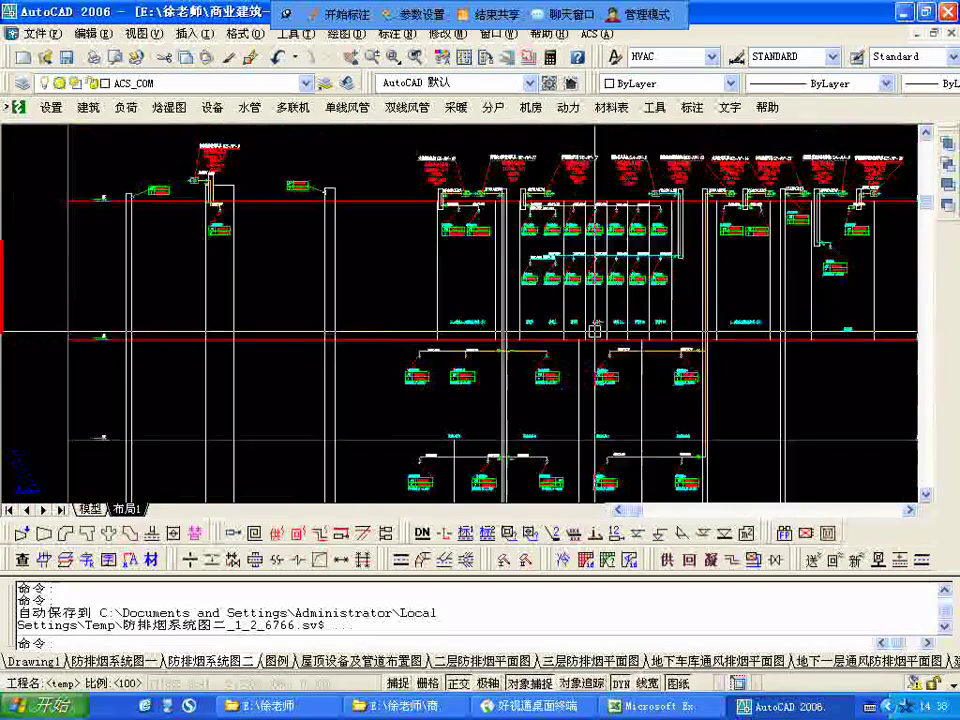
# Open 防排烟系统图一 and read the supply outlet tables for 影厅三 and its neighbouring halls.
pyautogui.click(138, 663)
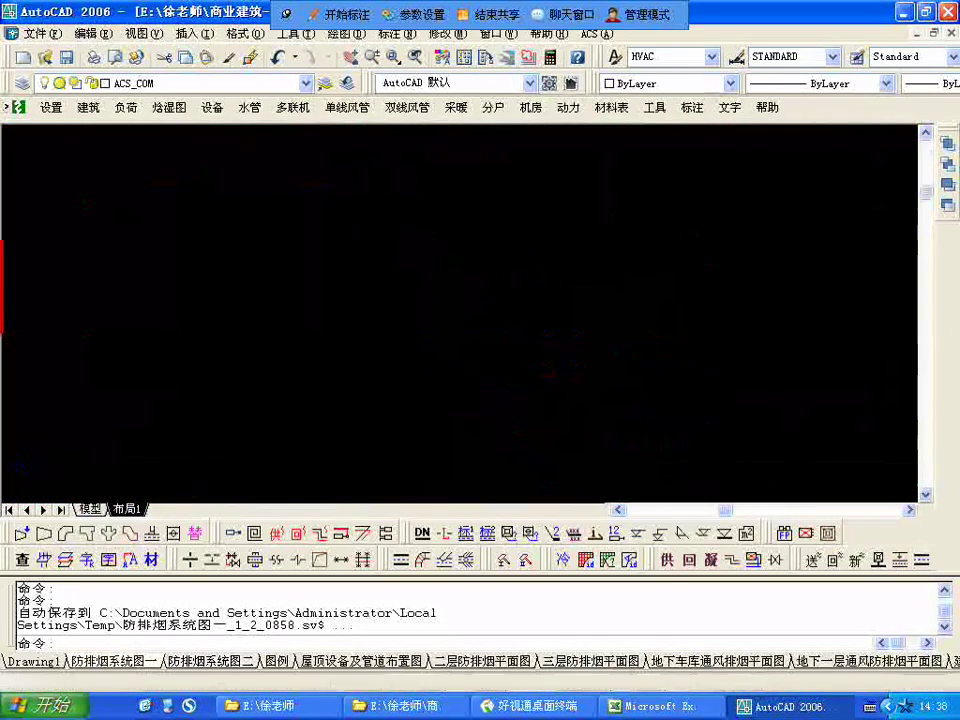
pyautogui.scroll(3, 454, 410)
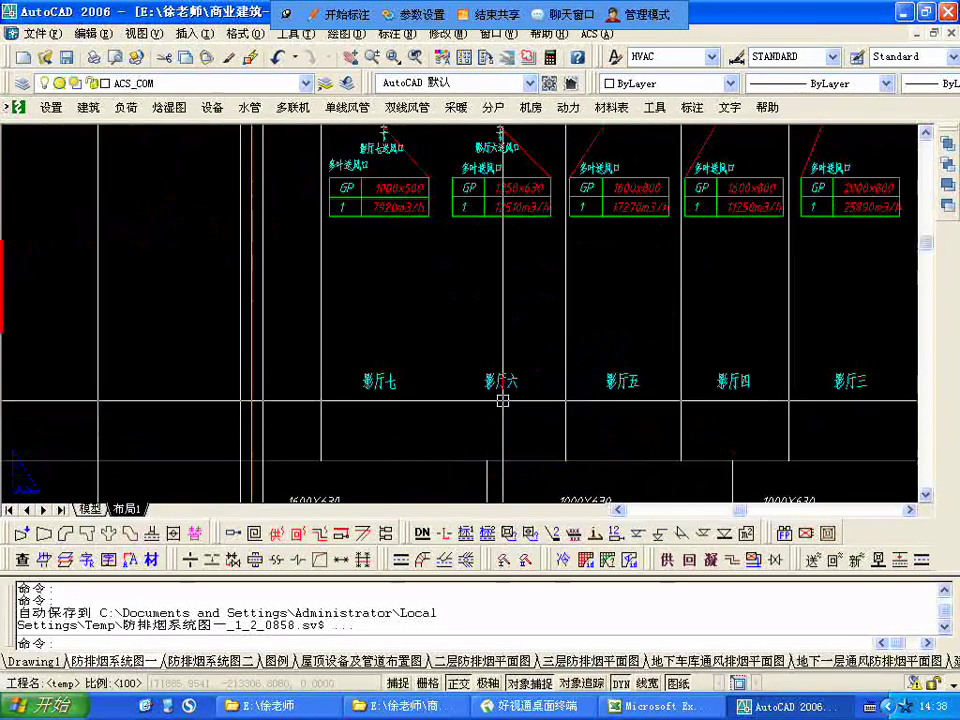
pyautogui.moveTo(761, 394); pyautogui.dragTo(521, 398, button='middle')
pyautogui.moveTo(713, 257); pyautogui.dragTo(558, 326, button='middle')
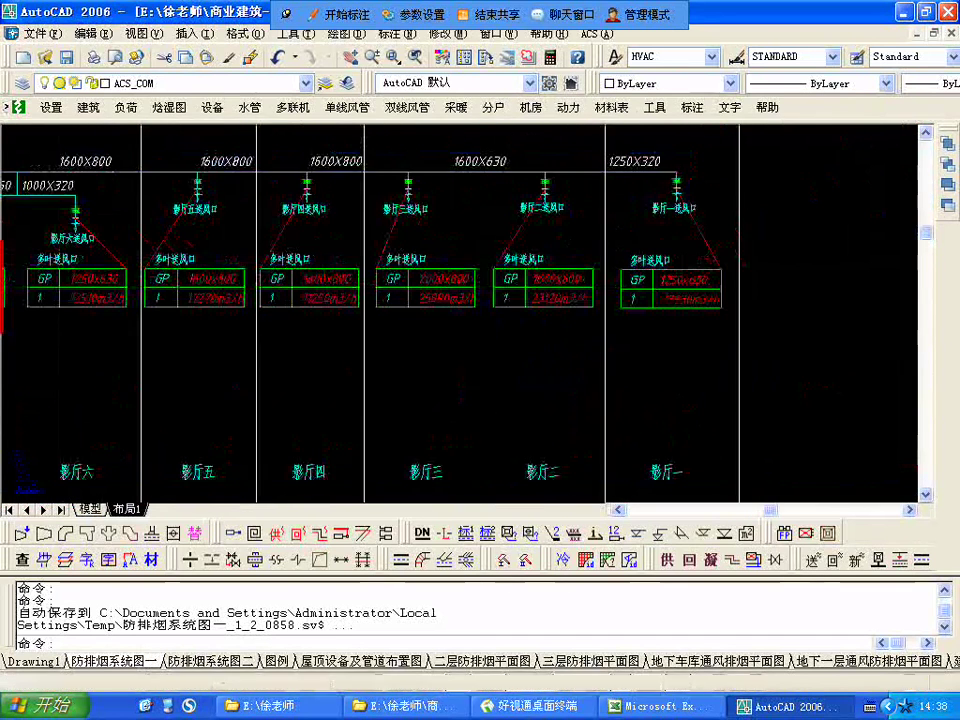
pyautogui.scroll(2, 495, 224)
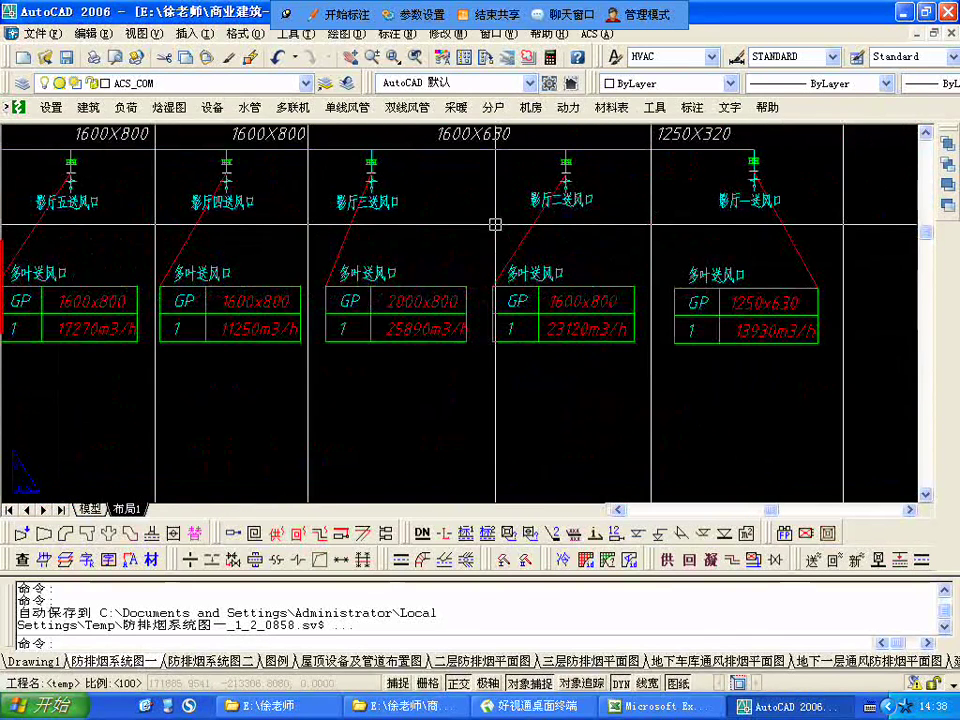
pyautogui.scroll(-2, 495, 224)
pyautogui.scroll(2, 476, 255)
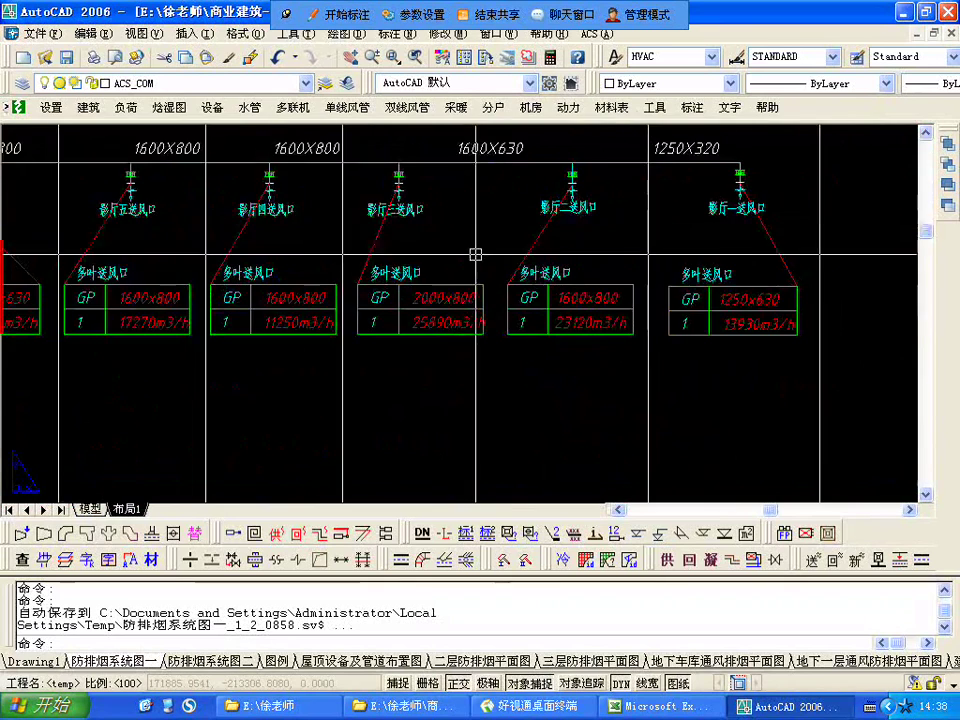
pyautogui.scroll(1, 476, 255)
pyautogui.scroll(-3, 475, 255)
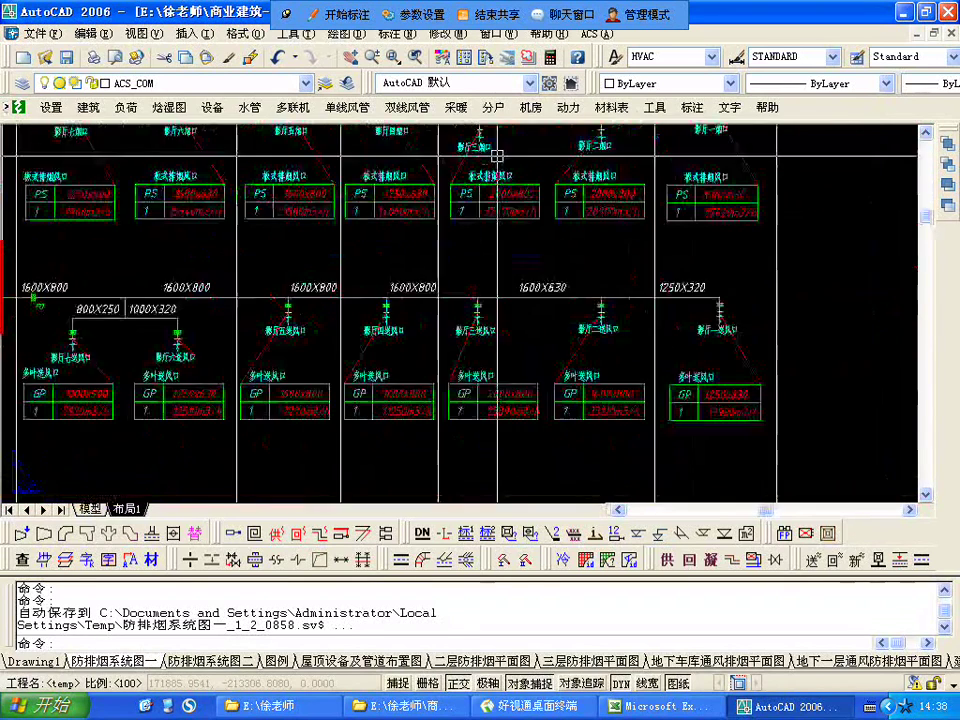
# Read the smoke exhaust outlet tables for 影厅三, 影厅二 and 影厅一 in 防排烟系统图一.
pyautogui.scroll(3, 518, 403)
pyautogui.scroll(1, 518, 403)
pyautogui.scroll(-2, 500, 403)
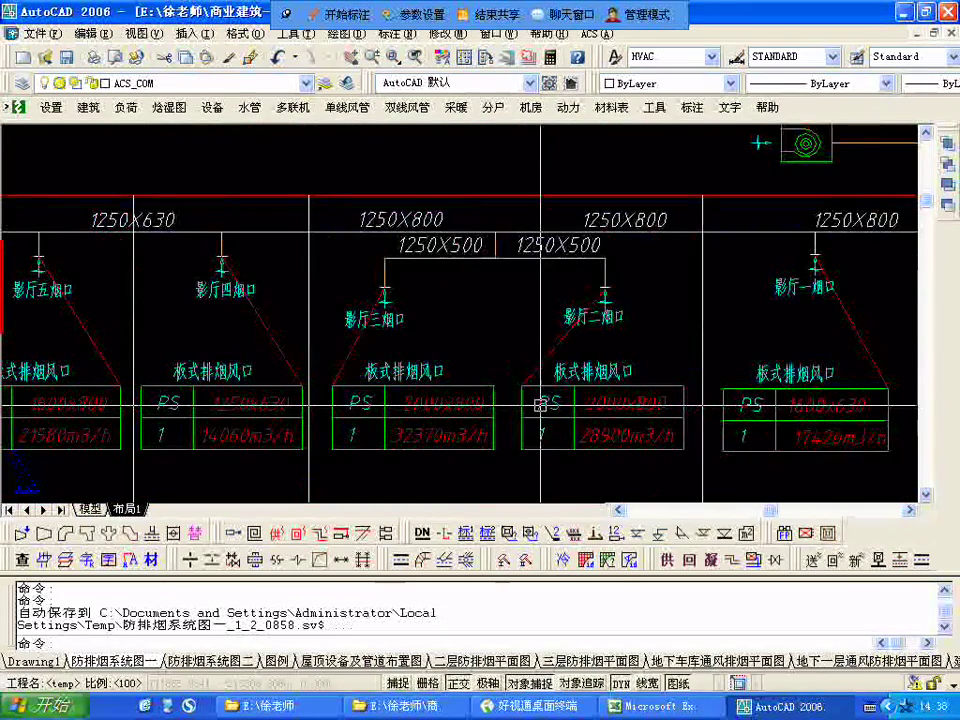
pyautogui.scroll(1, 540, 405)
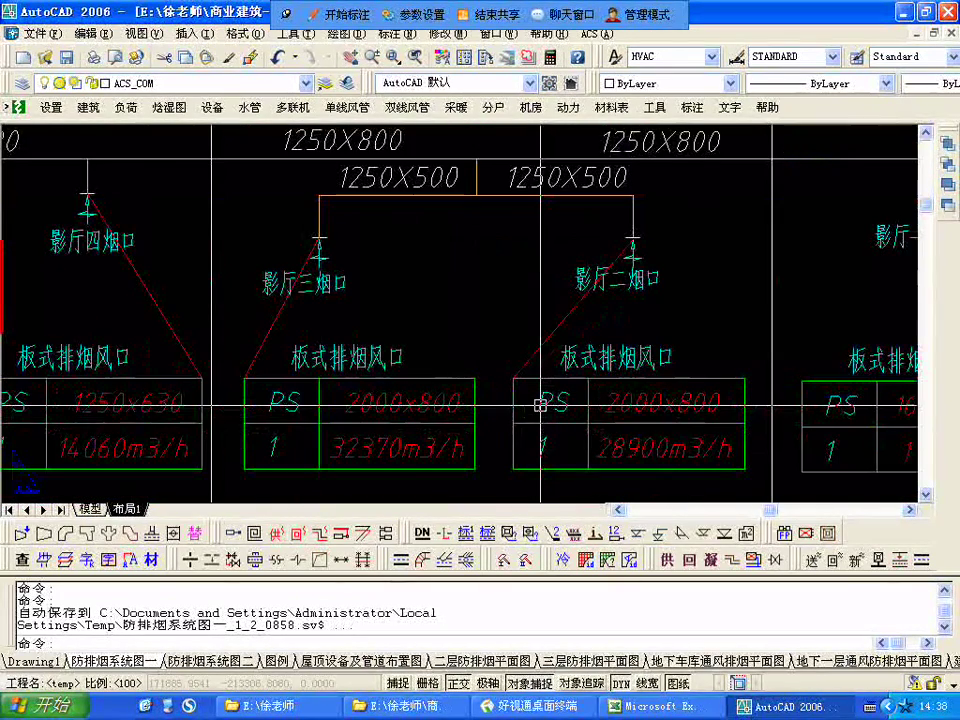
pyautogui.scroll(-1, 540, 405)
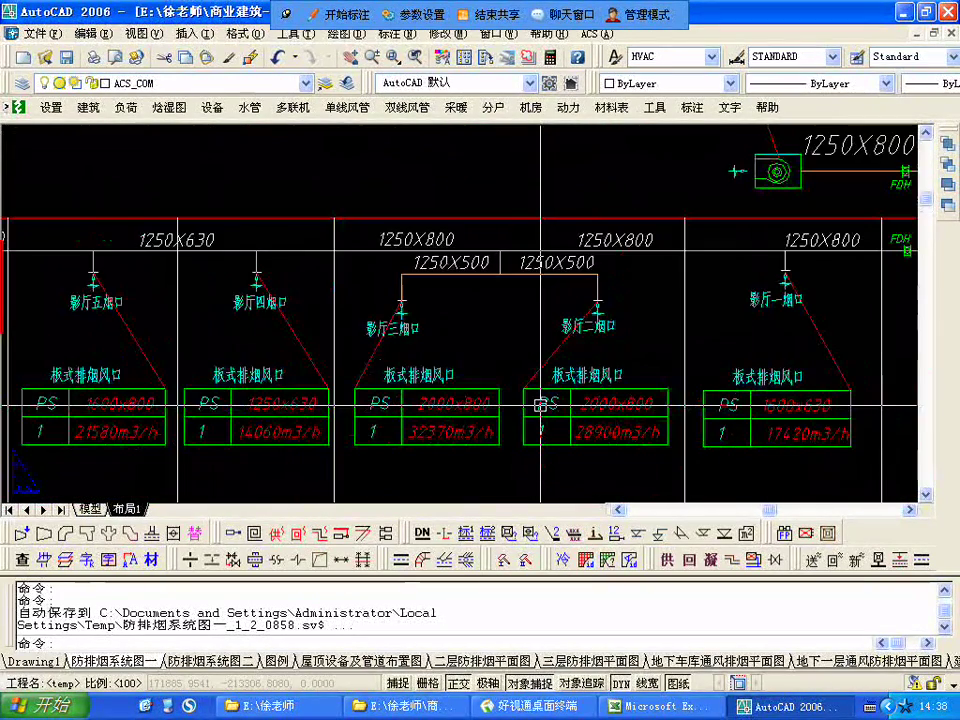
pyautogui.scroll(-2, 540, 405)
pyautogui.moveTo(536, 433); pyautogui.dragTo(527, 317, button='middle')
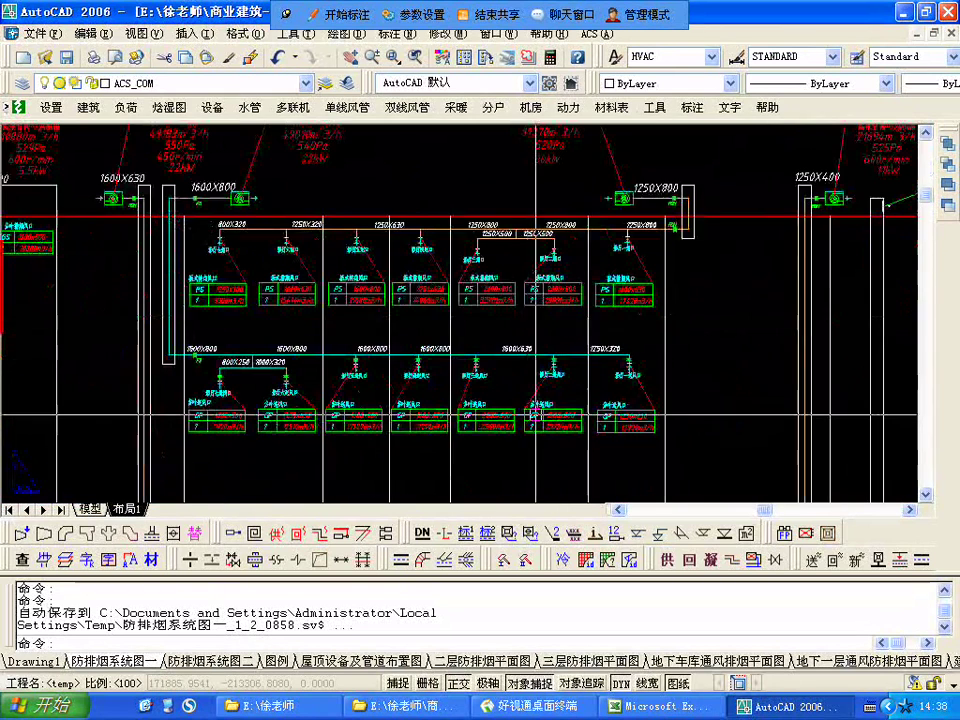
pyautogui.moveTo(536, 414); pyautogui.dragTo(516, 226, button='middle')
pyautogui.scroll(3, 493, 296)
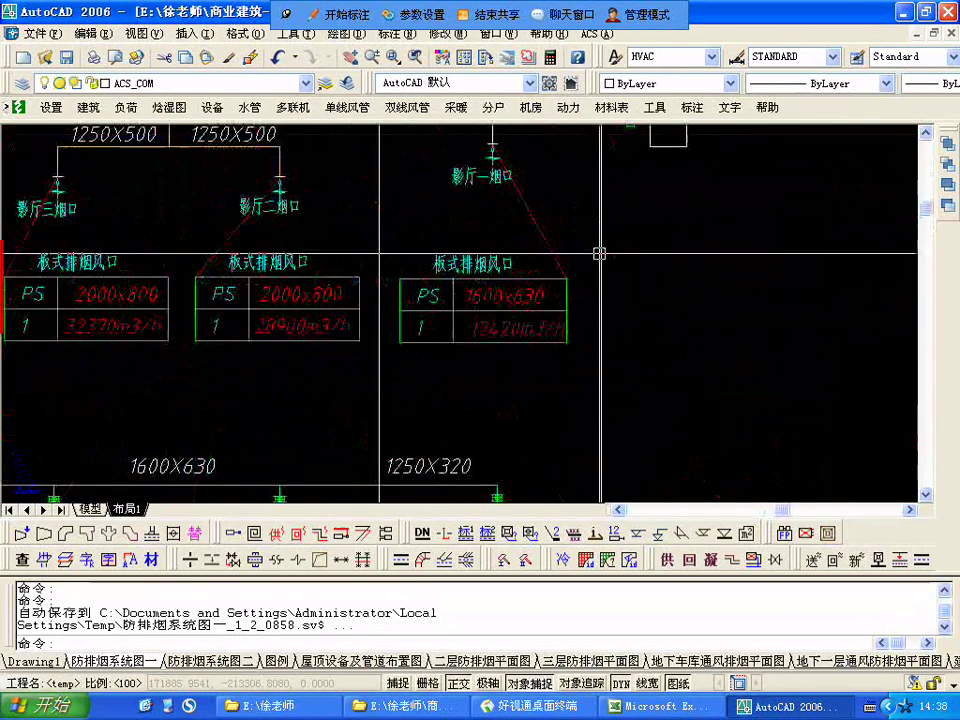
pyautogui.scroll(1, 542, 296)
pyautogui.moveTo(402, 371); pyautogui.dragTo(648, 368, button='middle')
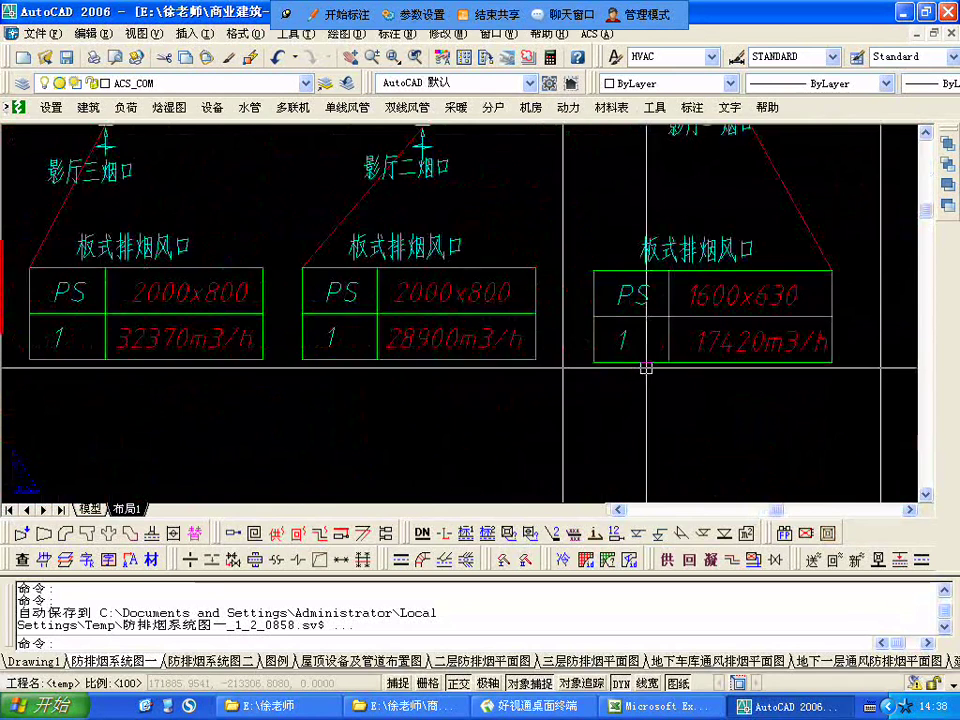
# Examine the smoke exhaust branches from 影厅七 to 影厅四 and read the specification of the fan serving the cinema exhaust main.
pyautogui.scroll(-2, 648, 367)
pyautogui.moveTo(309, 369); pyautogui.dragTo(832, 347, button='middle')
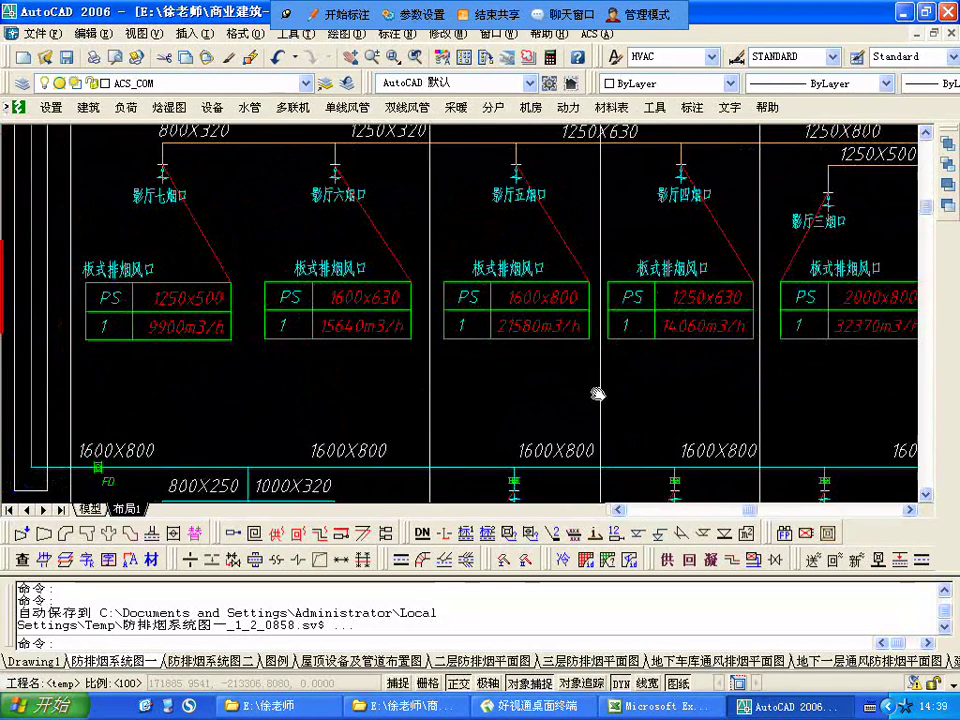
pyautogui.moveTo(414, 389); pyautogui.dragTo(139, 412, button='middle')
pyautogui.scroll(-2, 139, 412)
pyautogui.scroll(2, 459, 216)
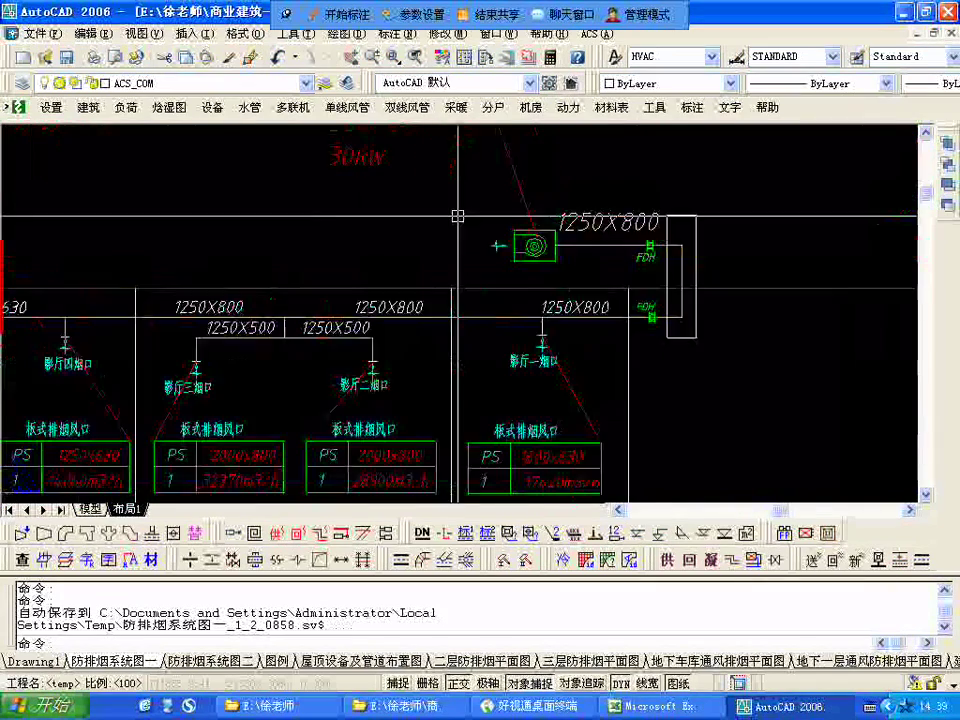
pyautogui.moveTo(459, 216)
pyautogui.mouseDown(button='middle')
pyautogui.moveTo(484, 364)
pyautogui.moveTo(510, 304)
pyautogui.mouseUp(button='middle')
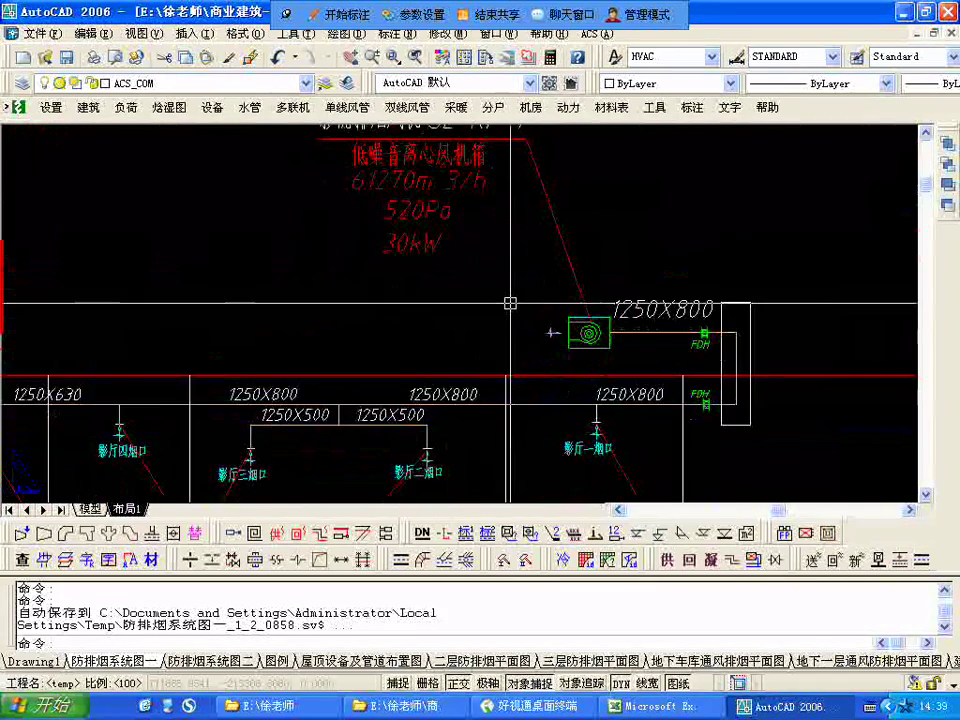
pyautogui.scroll(-1, 510, 304)
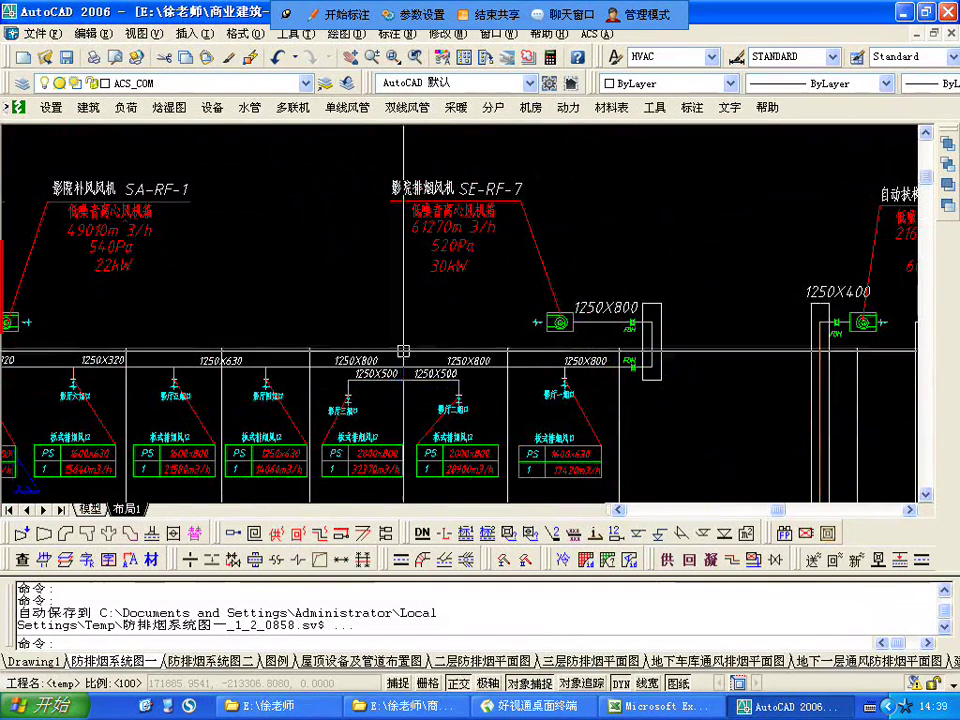
# Compare the exhaust volumes in the 影厅三 and 影厅二 outlet tables with the rated volume of fan SE-RF-7.
pyautogui.moveTo(403, 350); pyautogui.dragTo(482, 268, button='middle')
pyautogui.scroll(1, 436, 358)
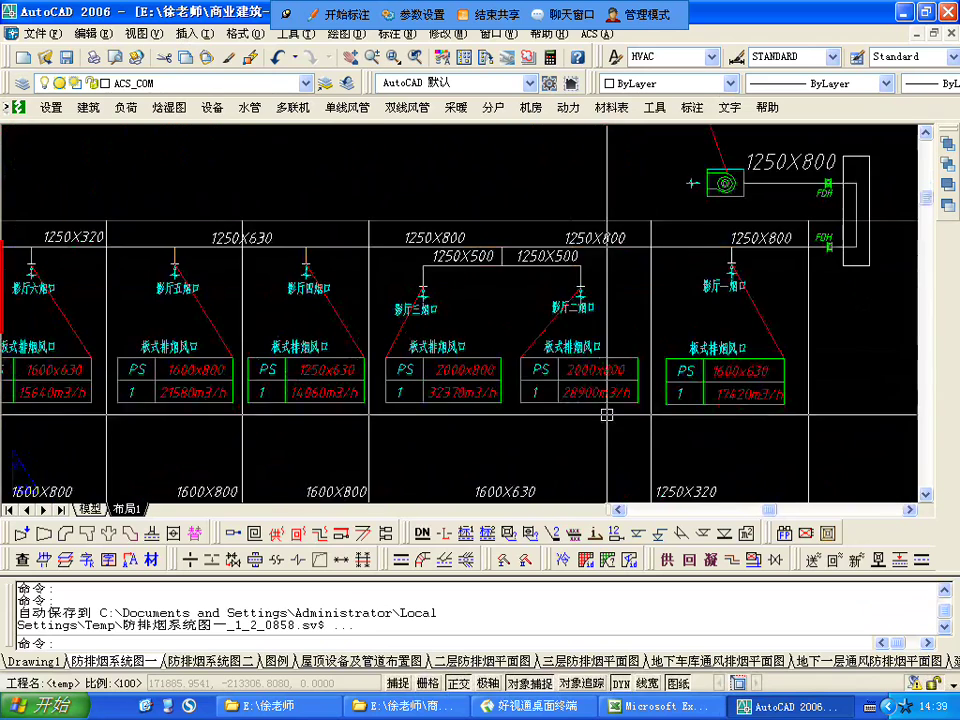
pyautogui.moveTo(560, 326)
pyautogui.mouseDown(button='middle')
pyautogui.moveTo(561, 453)
pyautogui.moveTo(538, 345)
pyautogui.mouseUp(button='middle')
pyautogui.scroll(-2, 566, 357)
pyautogui.scroll(3, 525, 370)
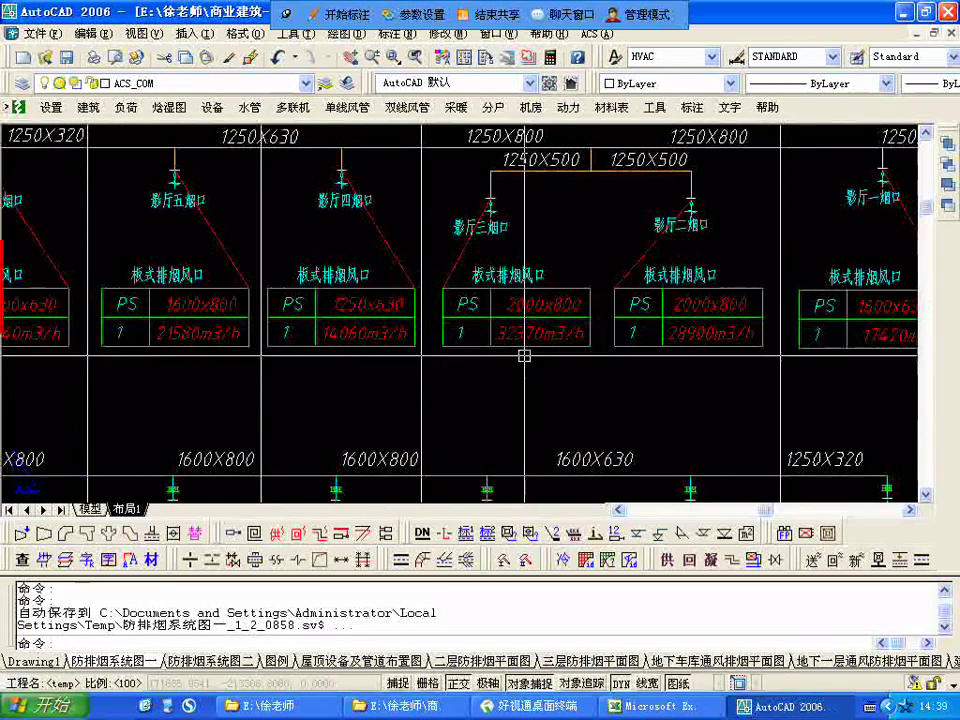
pyautogui.scroll(-3, 399, 221)
pyautogui.scroll(5, 451, 278)
pyautogui.scroll(-3, 451, 278)
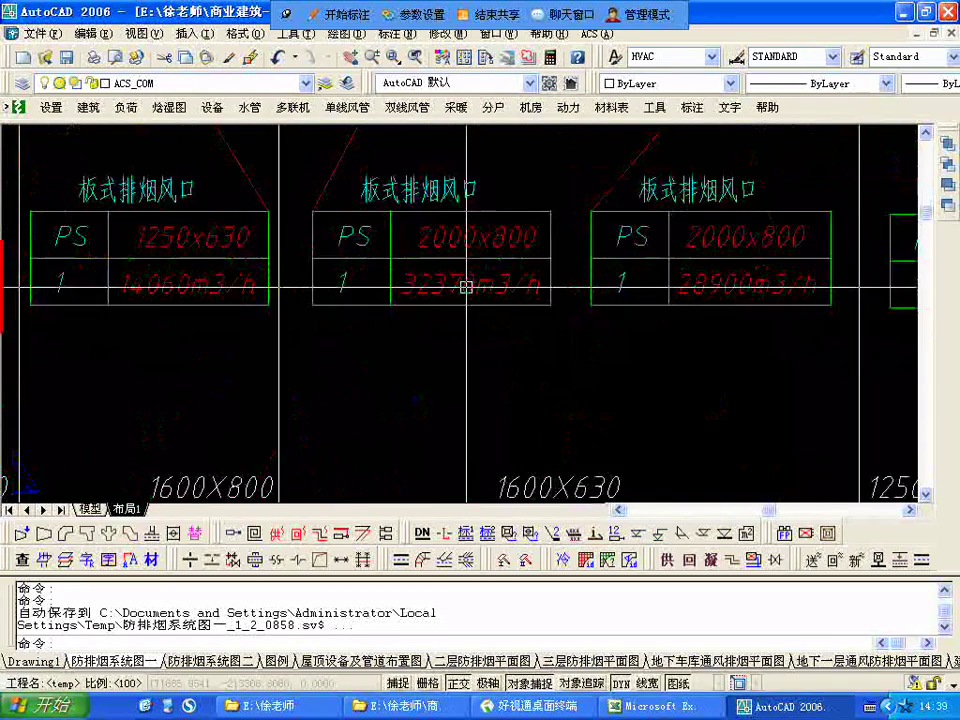
pyautogui.scroll(3, 609, 274)
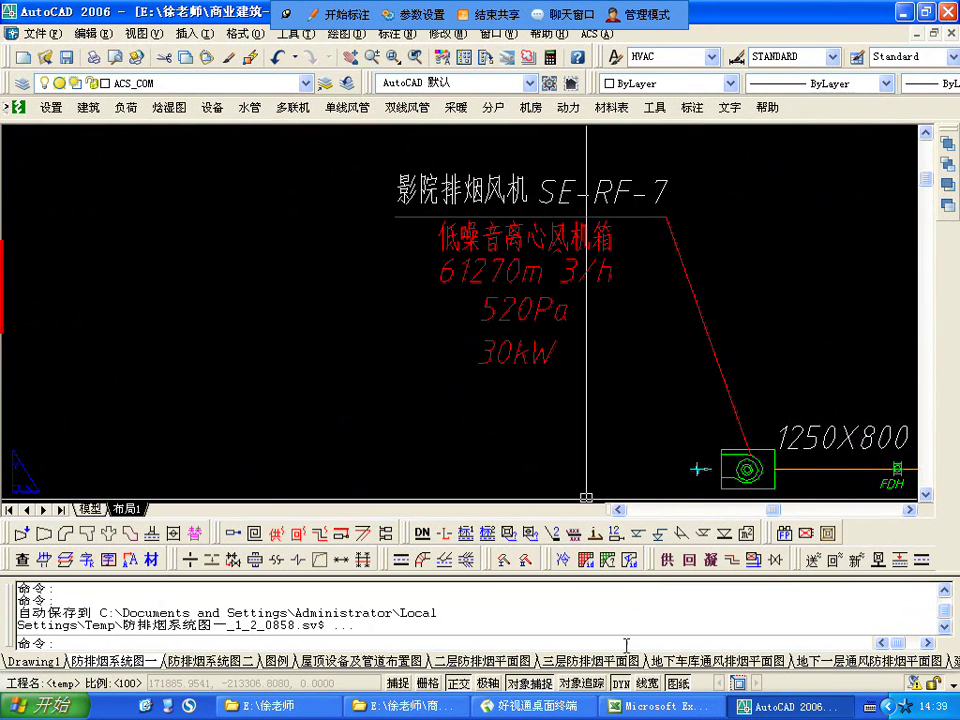
# Open the third-floor plan 三层防排烟平面图 and examine the cinema halls with their exhaust ducts and surroundings.
pyautogui.click(590, 661)
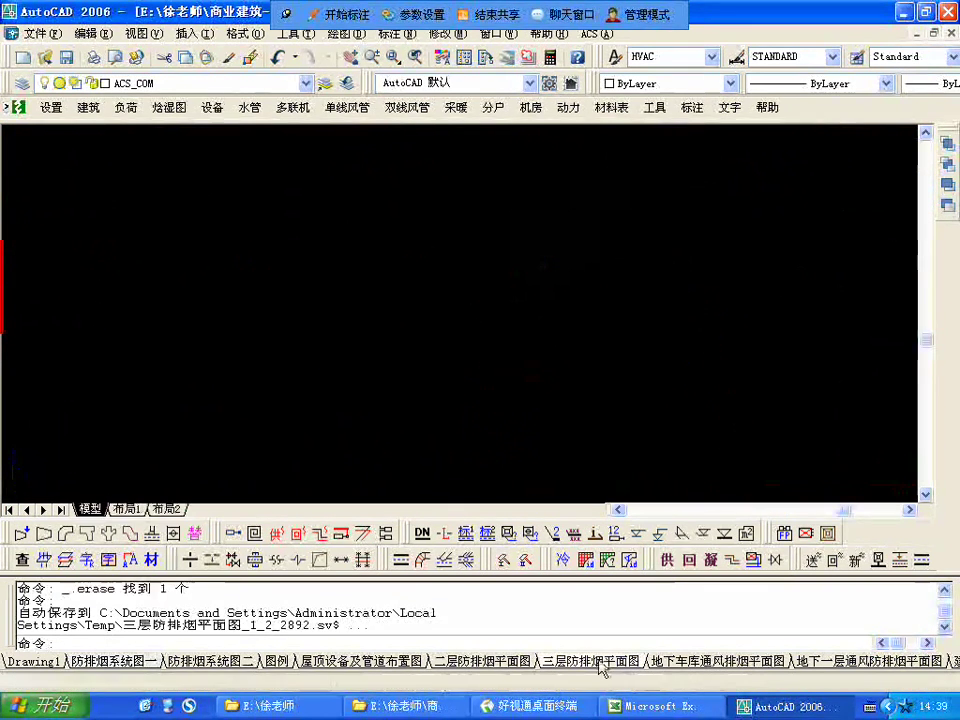
pyautogui.scroll(-4, 423, 280)
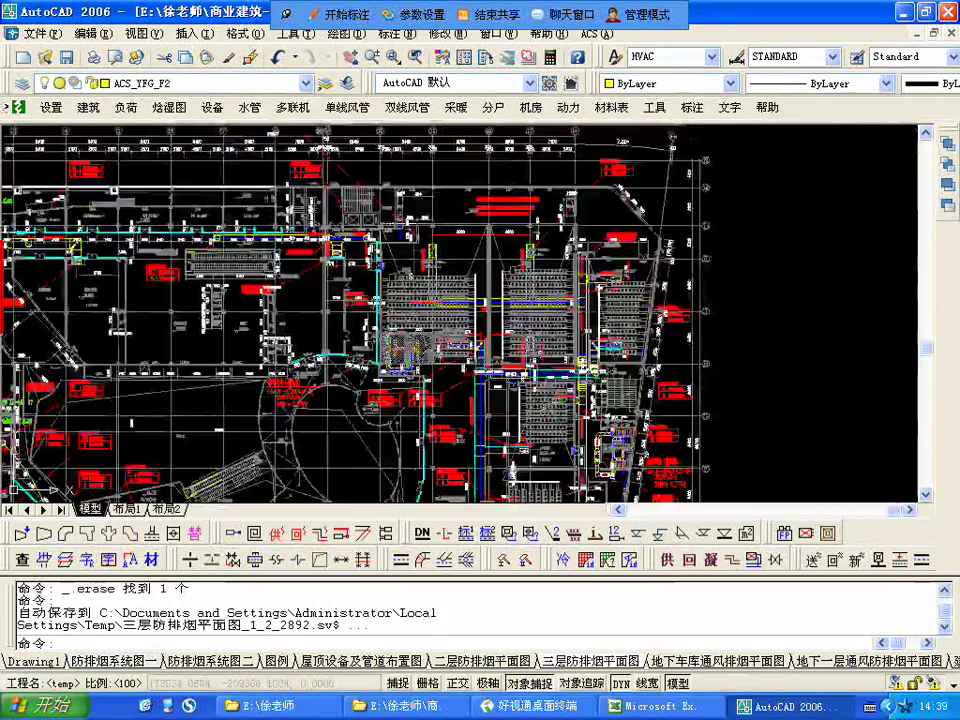
pyautogui.scroll(4, 445, 300)
pyautogui.scroll(3, 488, 281)
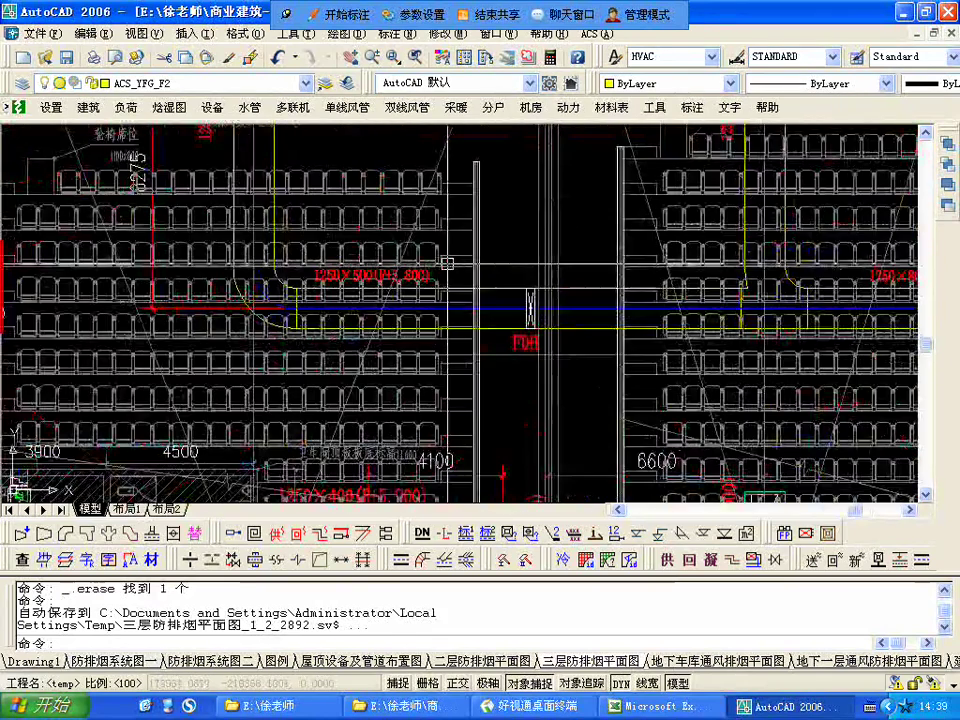
pyautogui.scroll(-4, 488, 281)
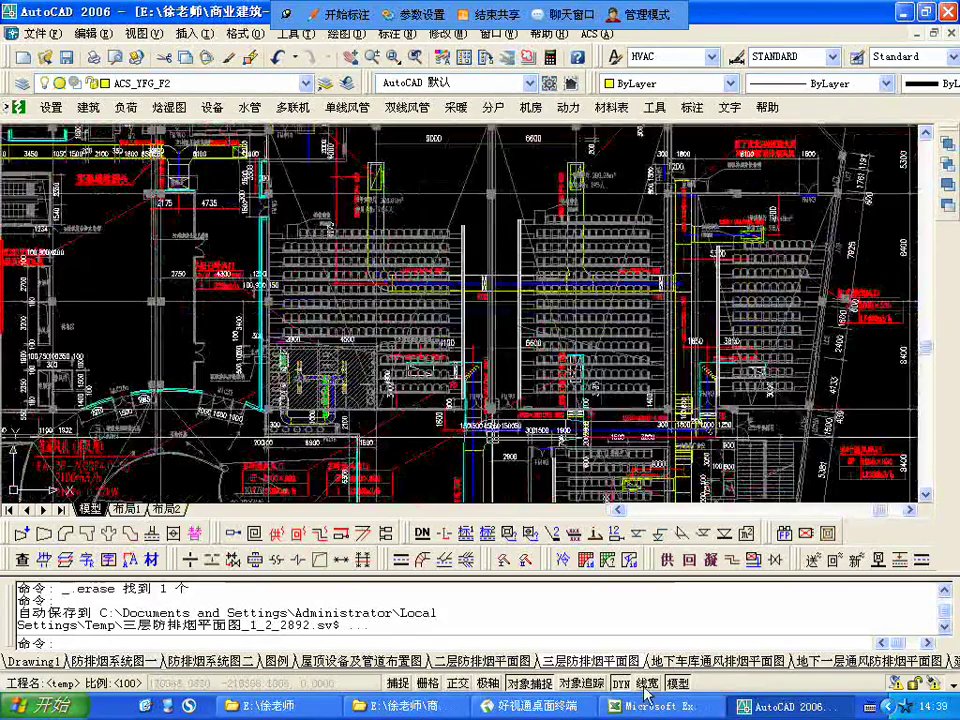
pyautogui.scroll(-3, 440, 345)
pyautogui.scroll(2, 440, 345)
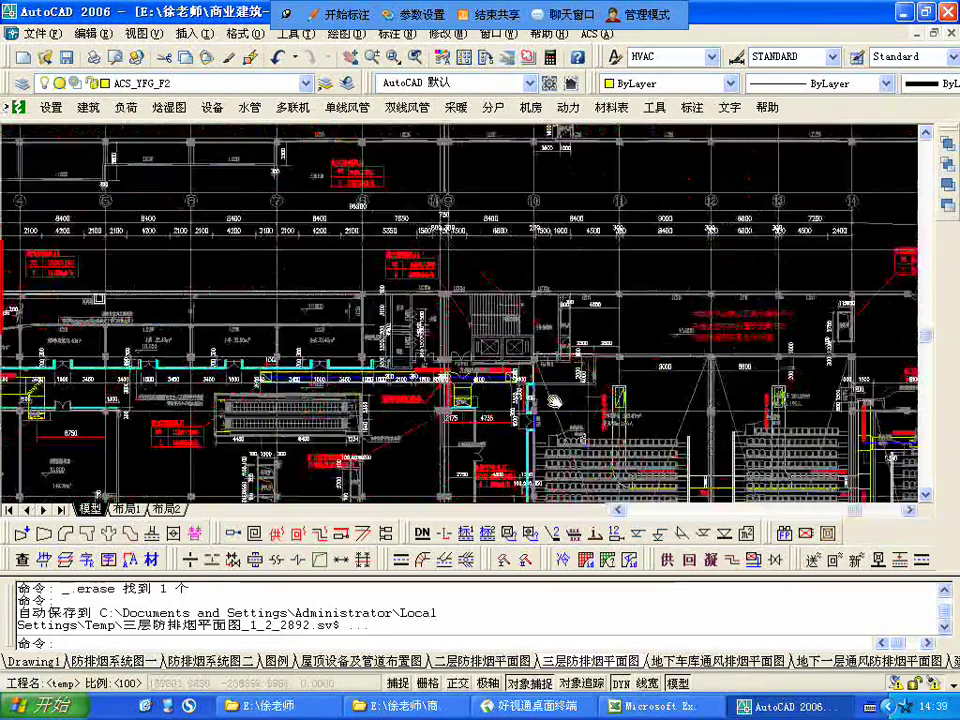
pyautogui.scroll(1, 468, 383)
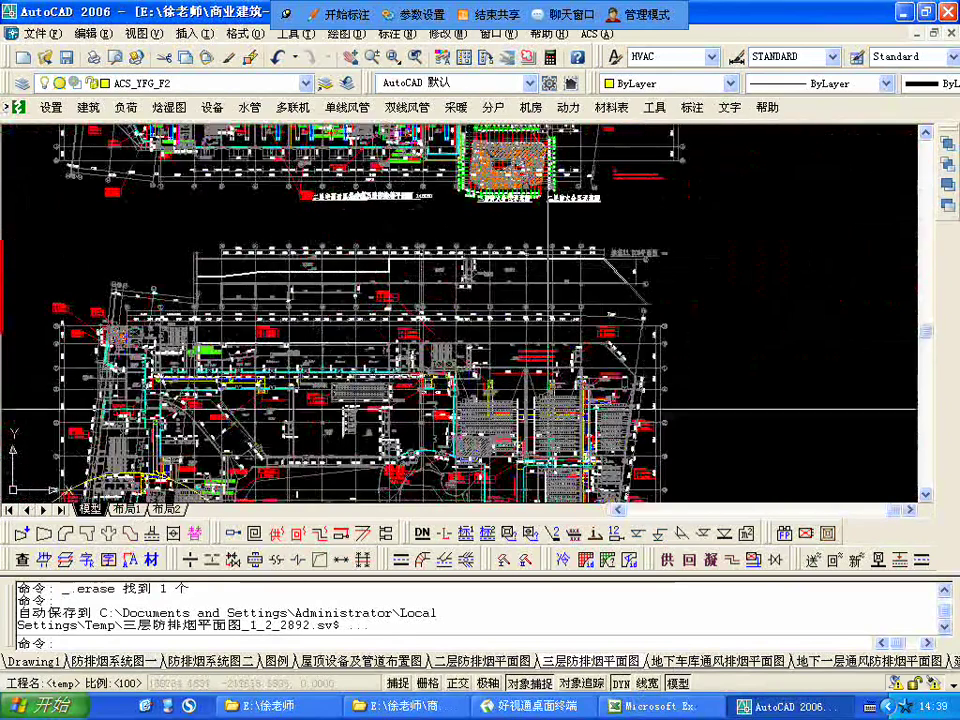
pyautogui.scroll(1, 688, 311)
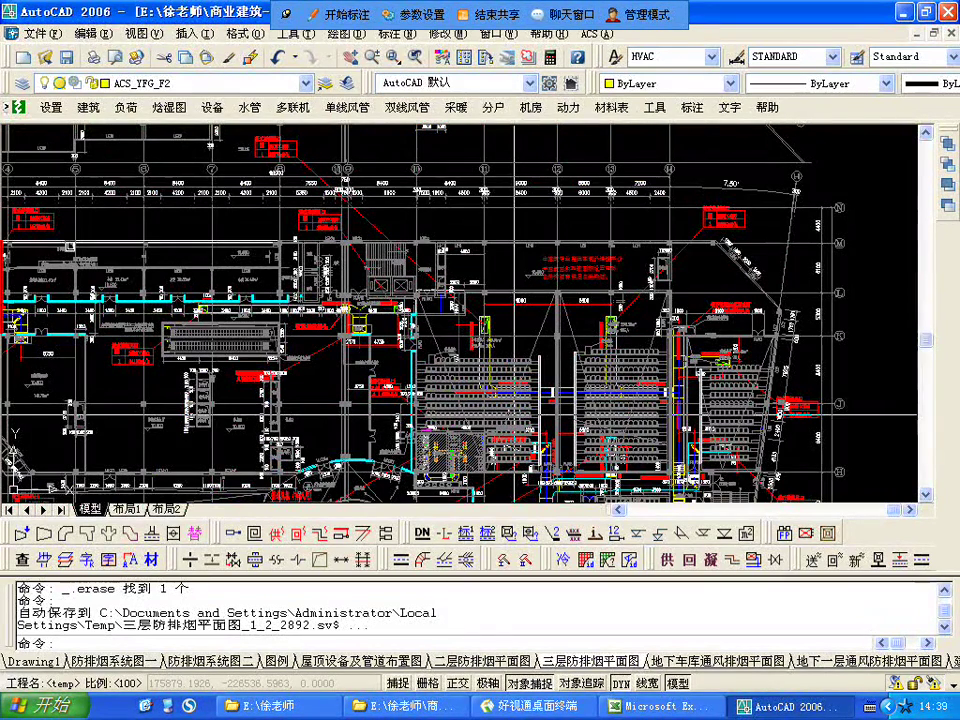
pyautogui.click(645, 710)
pyautogui.click(645, 710)
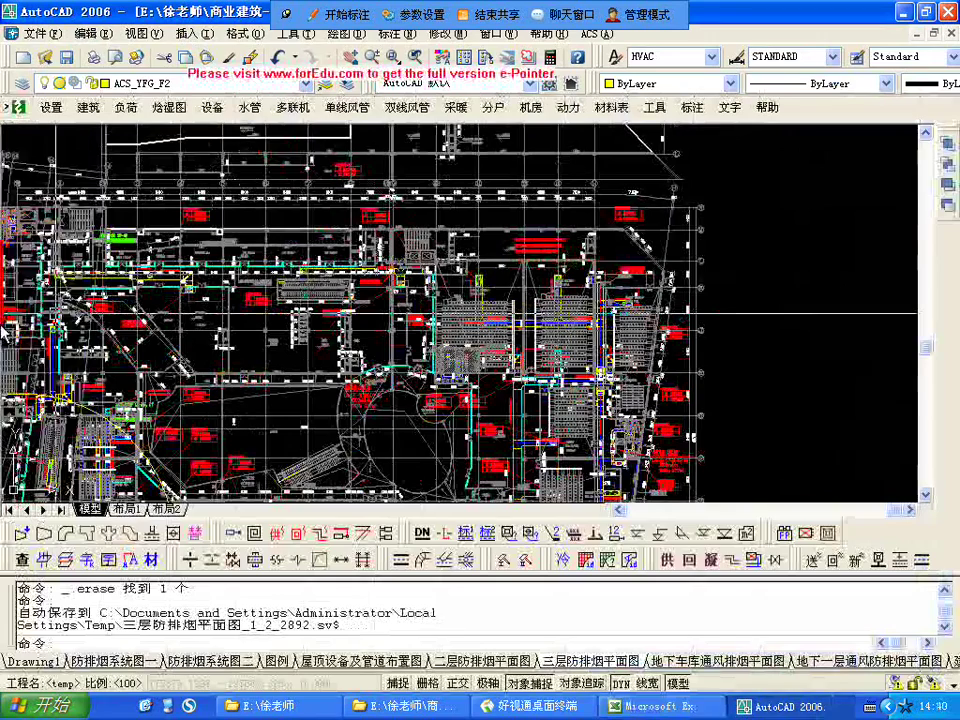
pyautogui.moveTo(4, 330)
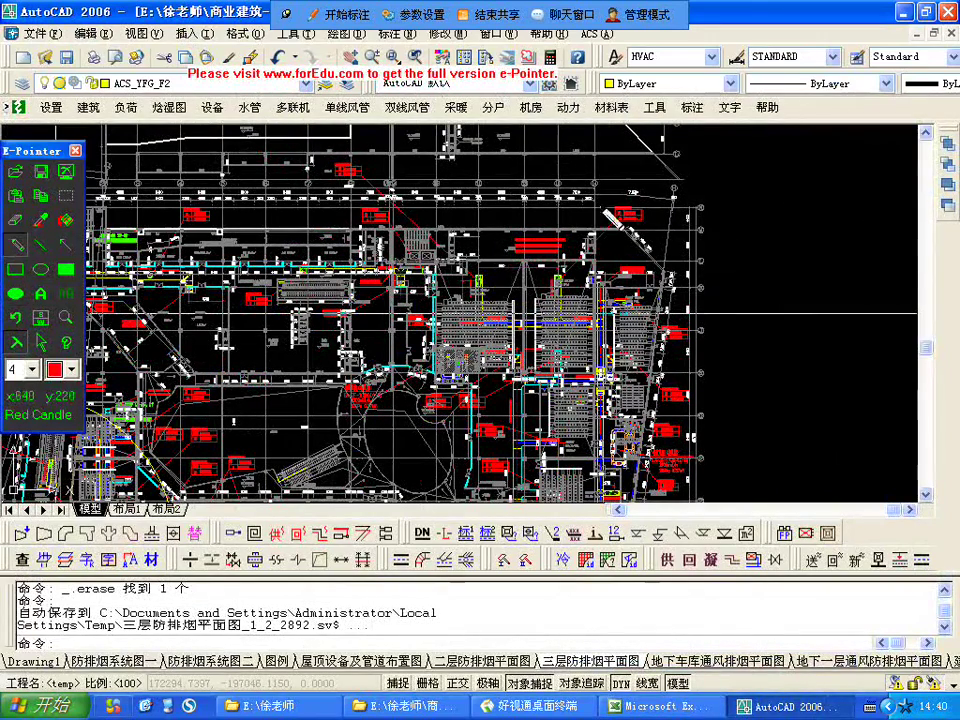
pyautogui.moveTo(755, 183); pyautogui.dragTo(785, 314)
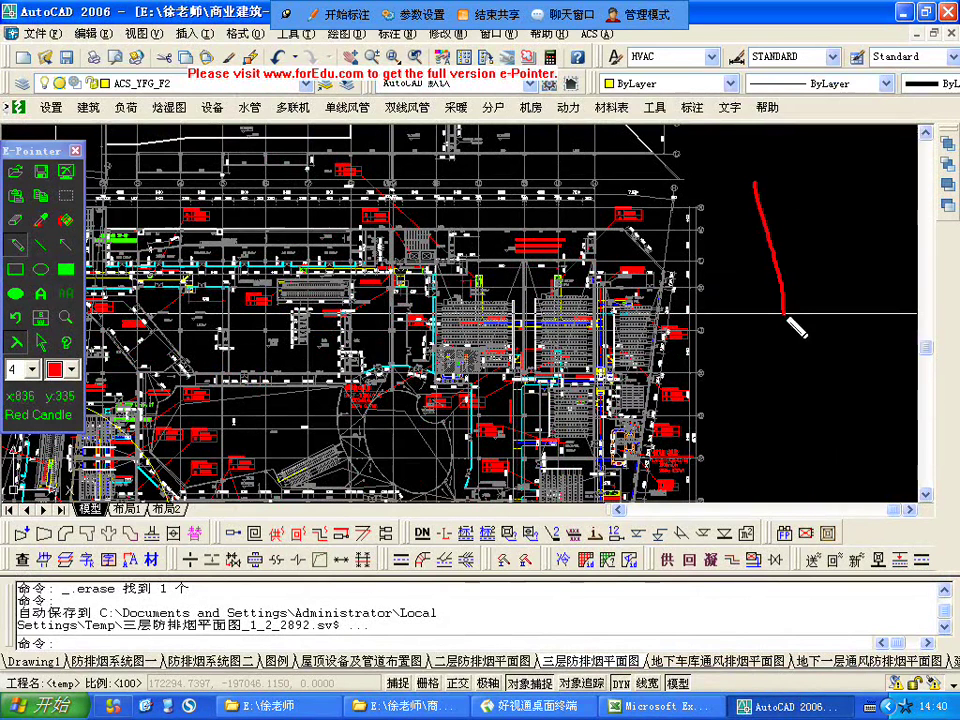
pyautogui.moveTo(756, 182); pyautogui.dragTo(903, 183)
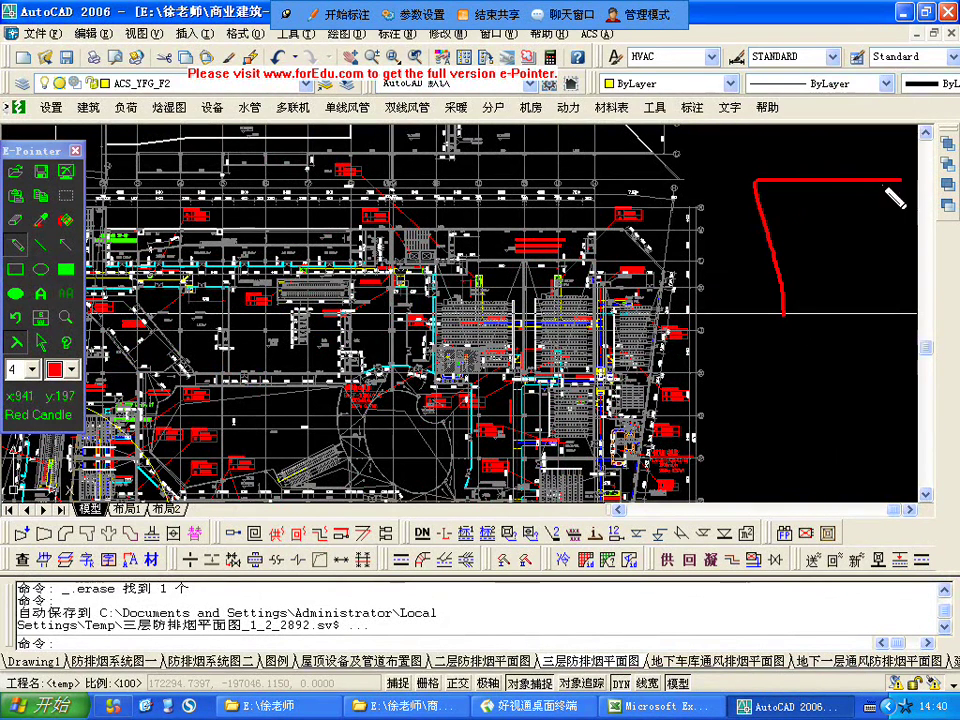
pyautogui.click(15, 219)
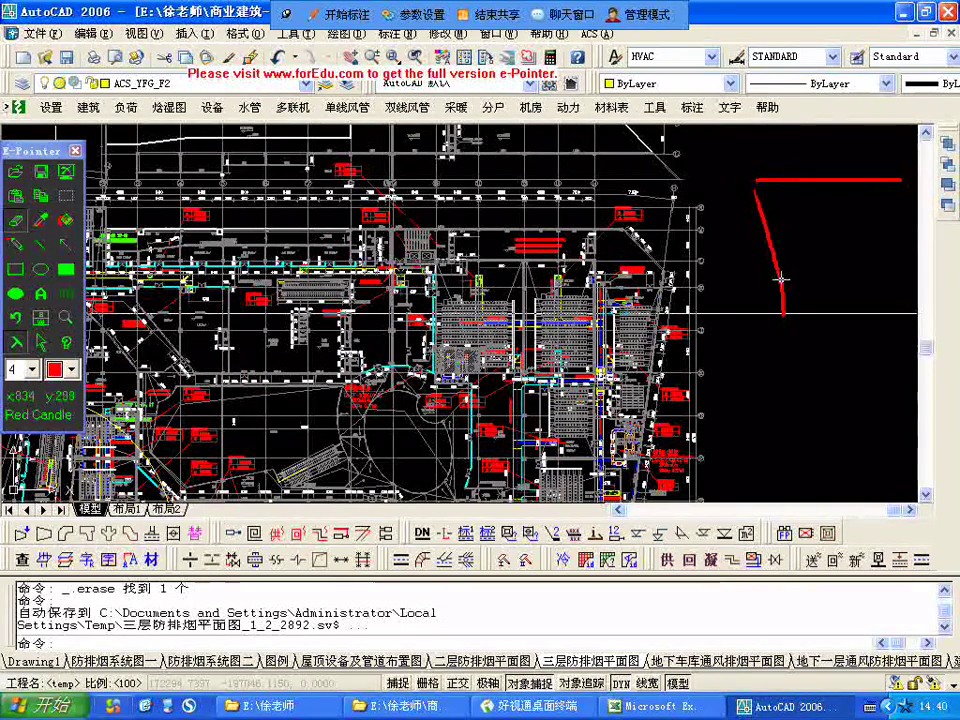
pyautogui.moveTo(770, 223)
pyautogui.mouseDown()
pyautogui.moveTo(754, 186)
pyautogui.moveTo(781, 272)
pyautogui.moveTo(773, 274)
pyautogui.moveTo(764, 220)
pyautogui.mouseUp()
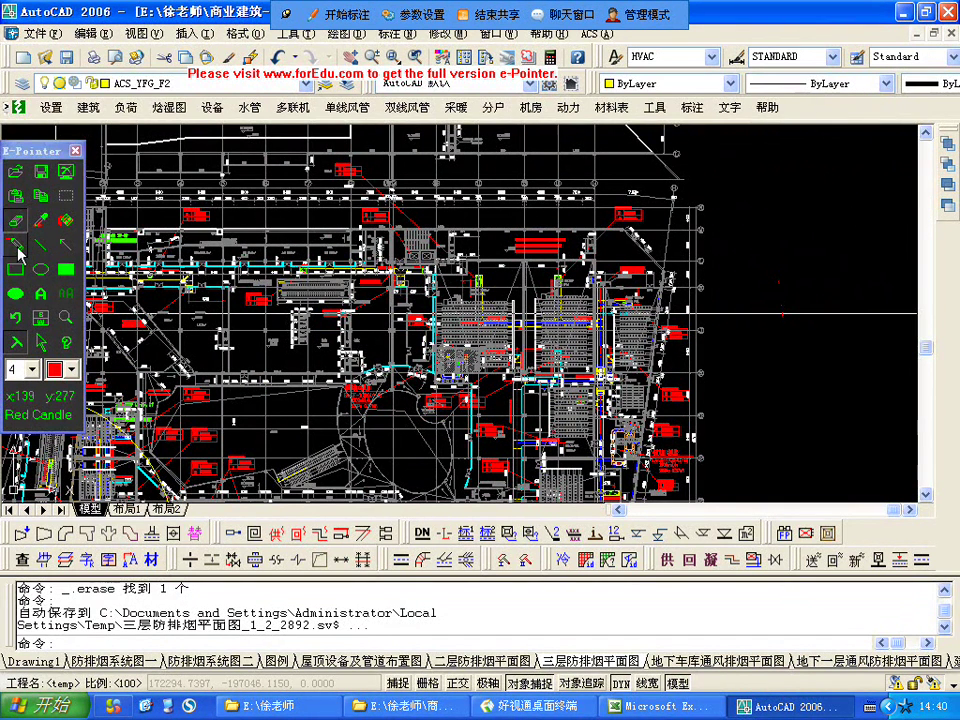
# Sketch a red freehand rectangle beside the third-floor plan, loop around its lower-right corner, and leave annotation mode.
pyautogui.click(16, 244)
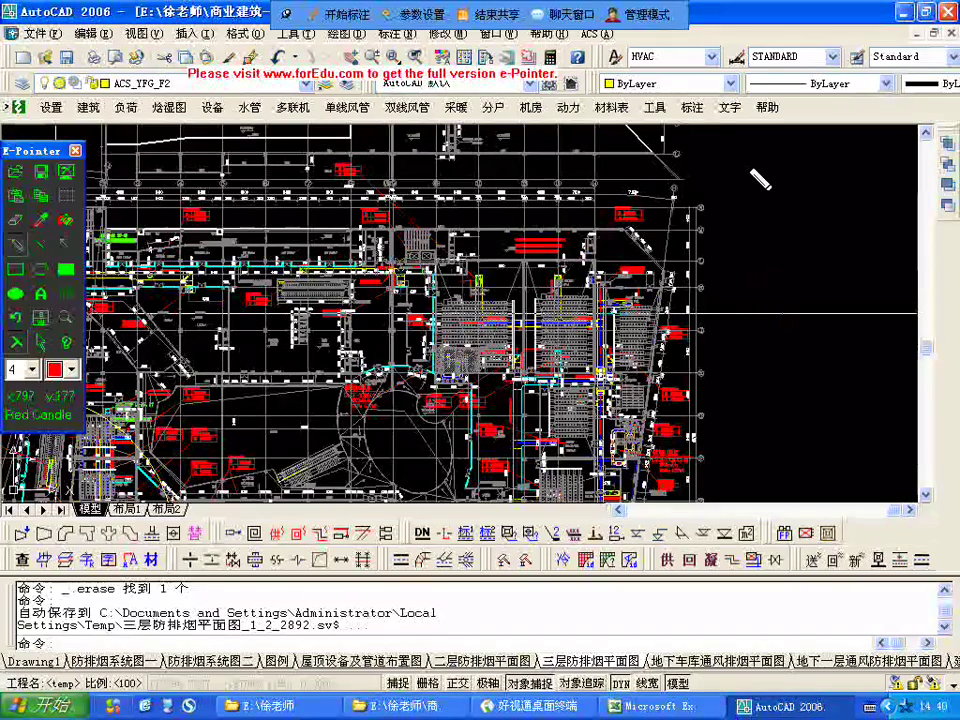
pyautogui.moveTo(727, 157); pyautogui.dragTo(725, 282)
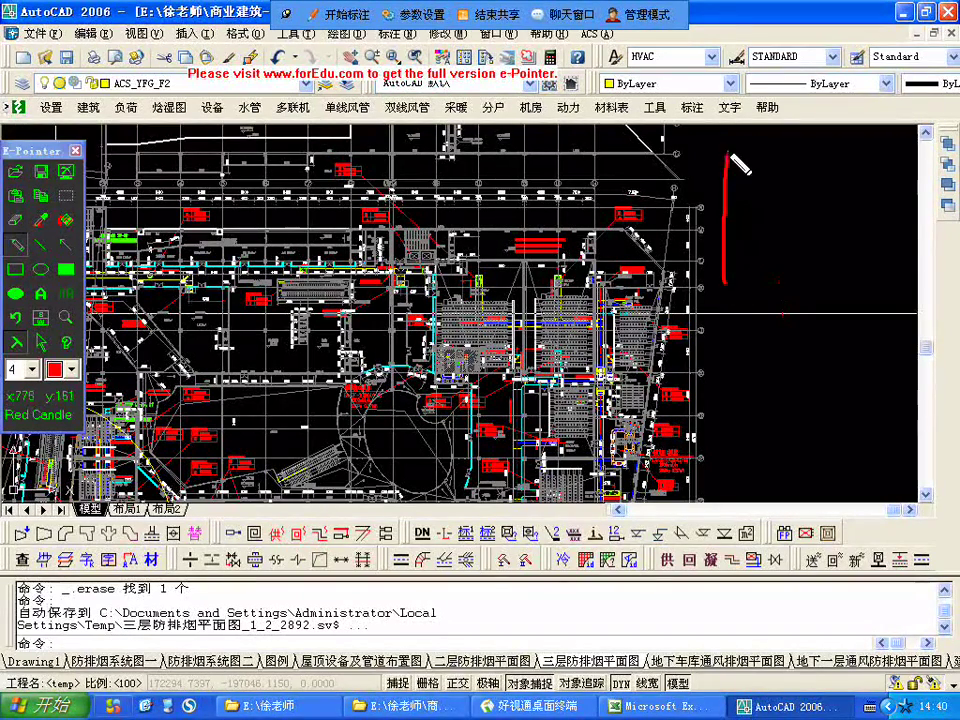
pyautogui.moveTo(727, 157)
pyautogui.mouseDown()
pyautogui.moveTo(905, 160)
pyautogui.moveTo(905, 243)
pyautogui.mouseUp()
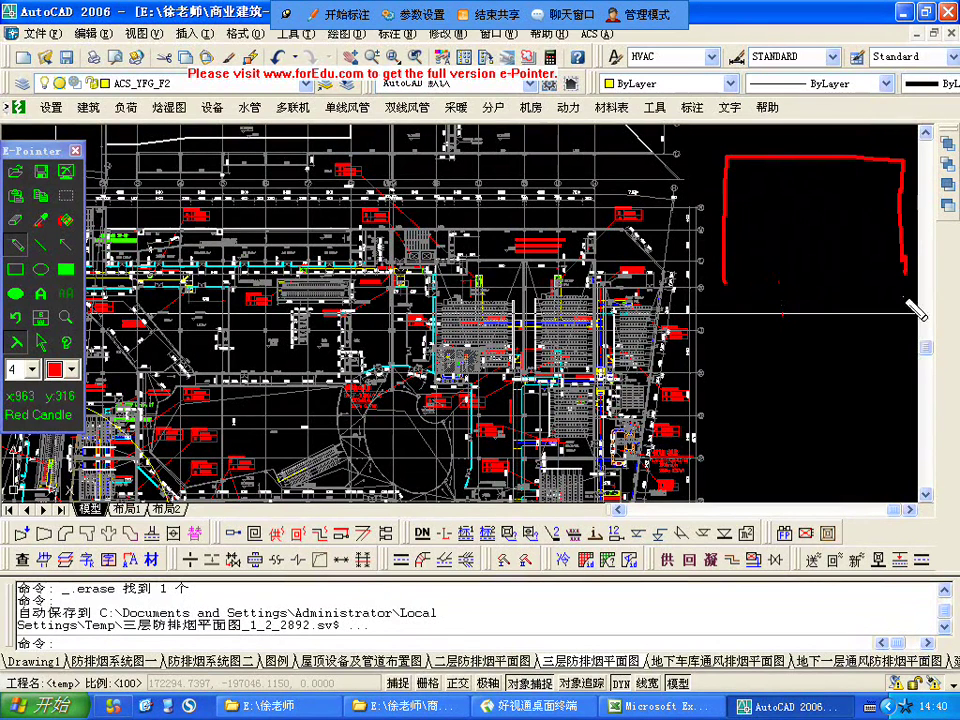
pyautogui.moveTo(733, 290)
pyautogui.mouseDown()
pyautogui.moveTo(788, 287)
pyautogui.moveTo(846, 232)
pyautogui.moveTo(897, 215)
pyautogui.moveTo(860, 219)
pyautogui.moveTo(772, 285)
pyautogui.moveTo(866, 221)
pyautogui.moveTo(882, 220)
pyautogui.moveTo(842, 281)
pyautogui.moveTo(804, 294)
pyautogui.moveTo(905, 250)
pyautogui.moveTo(792, 247)
pyautogui.mouseUp()
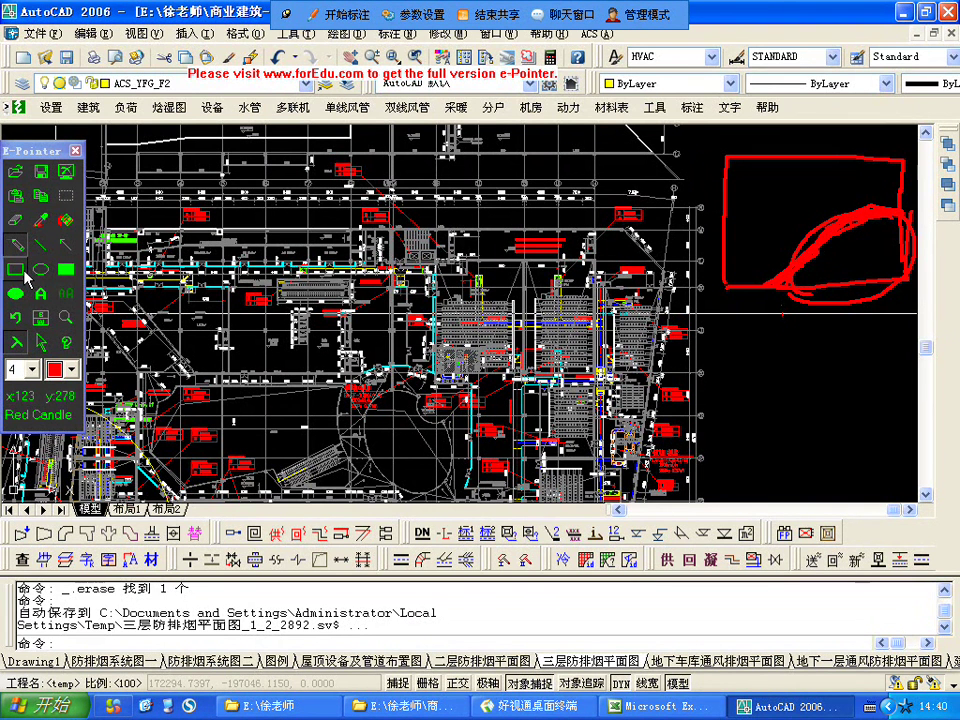
pyautogui.click(42, 346)
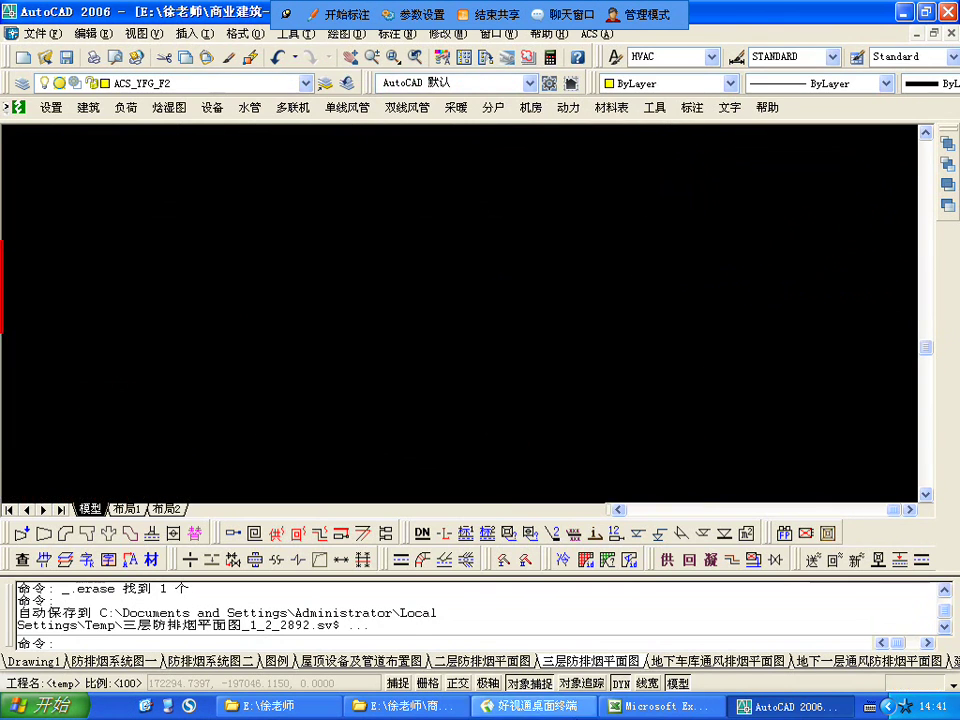
# Switch to the Excel workbook Book1.
pyautogui.hotkey('alt', 'Tab')
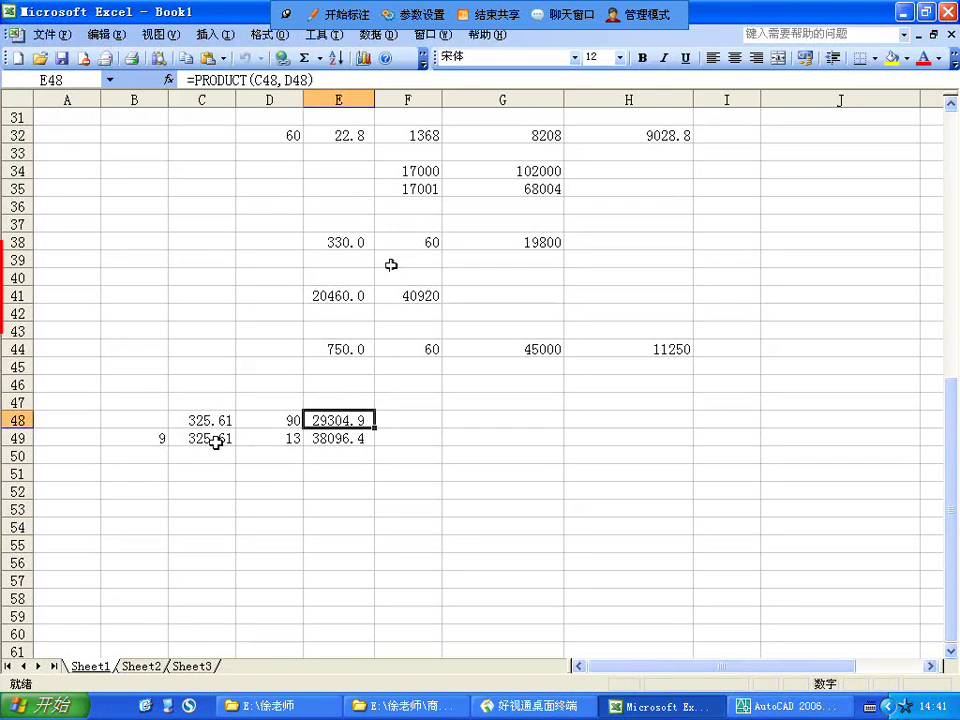
pyautogui.click(213, 440)
pyautogui.moveTo(203, 440)
pyautogui.mouseDown()
pyautogui.moveTo(158, 437)
pyautogui.moveTo(204, 437)
pyautogui.mouseUp()
pyautogui.click(167, 81)
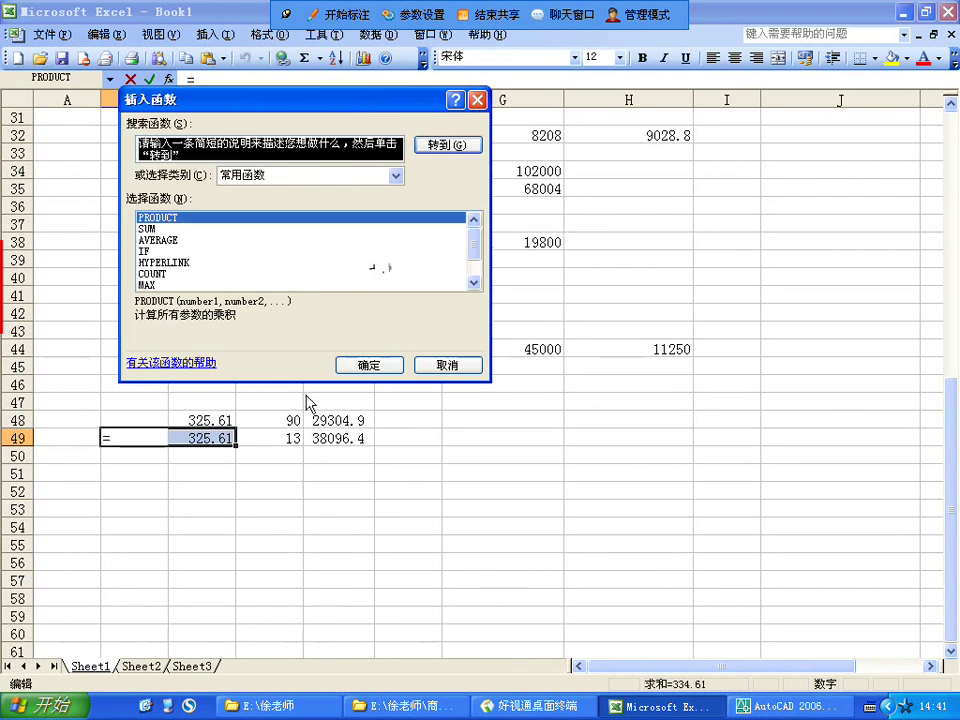
pyautogui.click(424, 366)
# Calculate the product of B49 and C49 in cell C51 with the PRODUCT function.
pyautogui.click(203, 466)
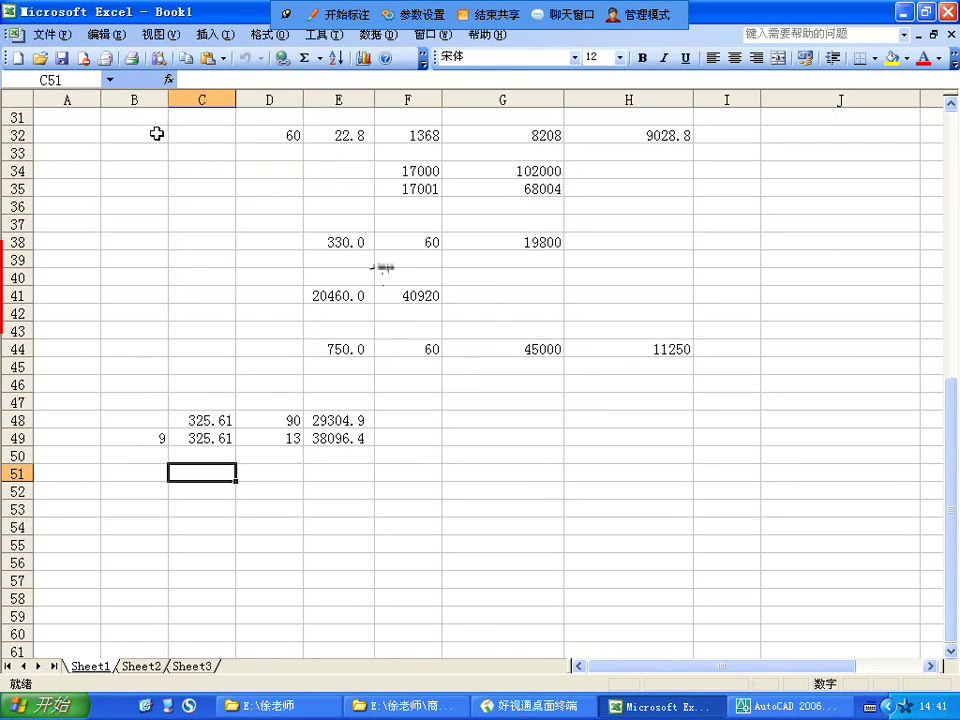
pyautogui.click(167, 79)
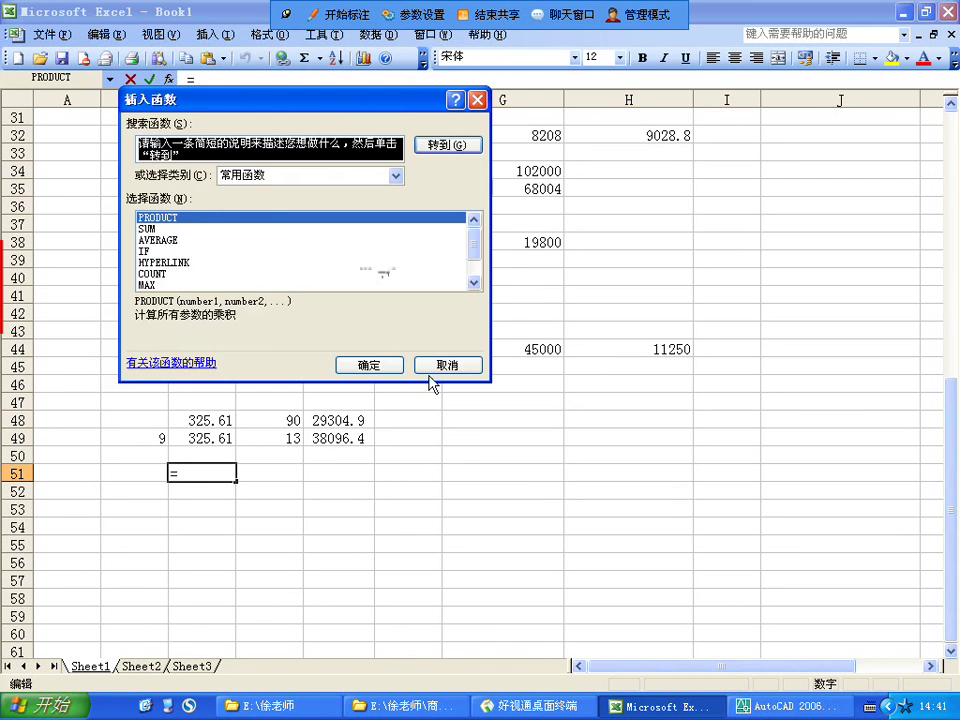
pyautogui.click(369, 365)
pyautogui.click(157, 436)
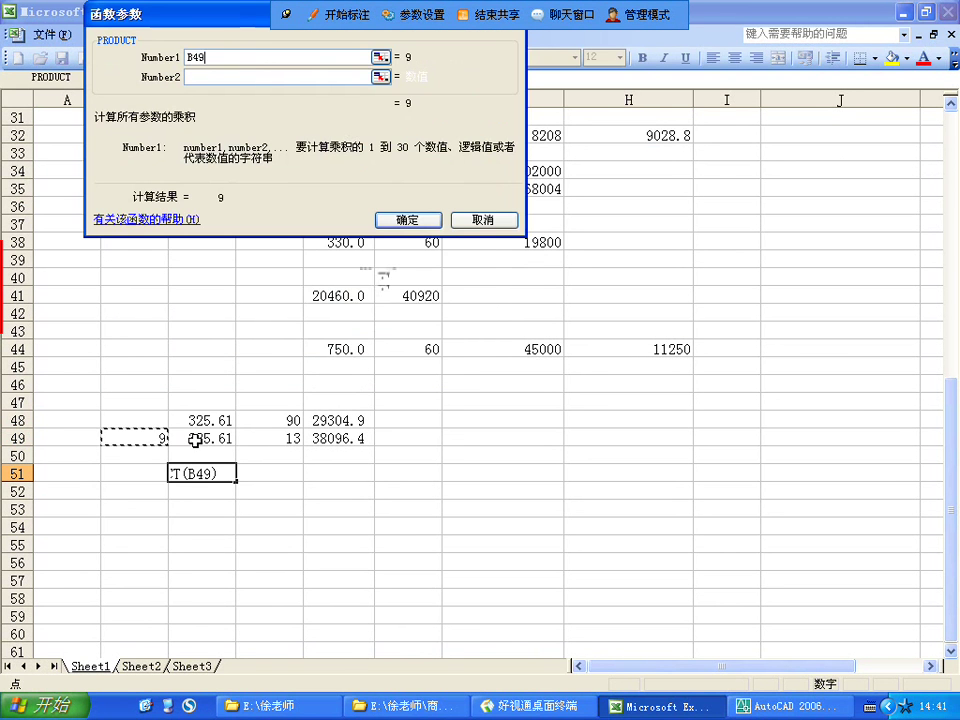
pyautogui.click(253, 78)
pyautogui.click(211, 439)
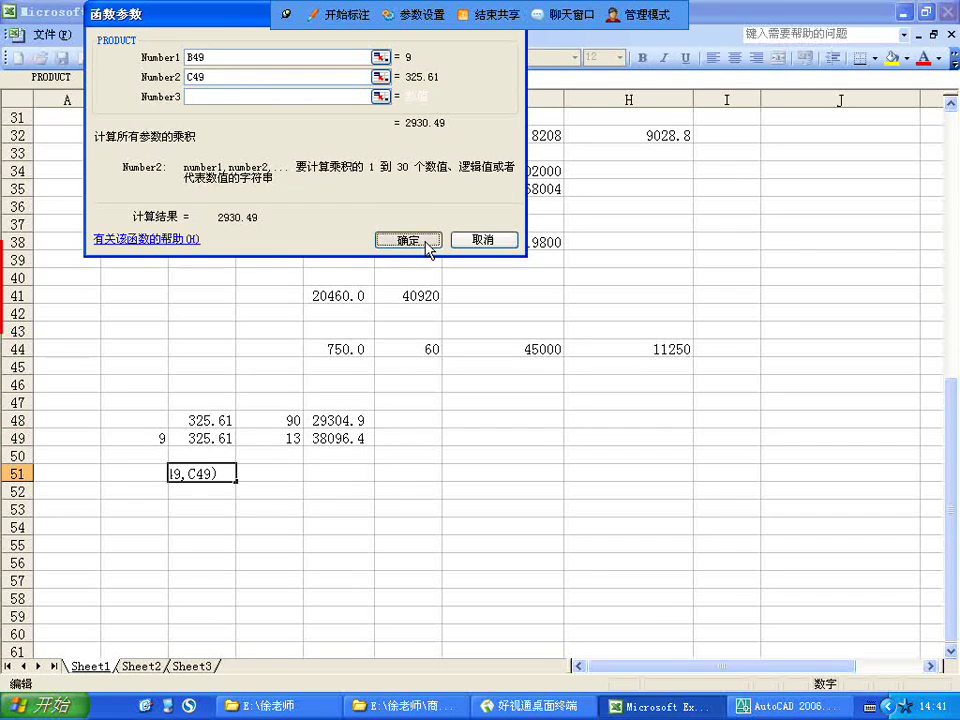
pyautogui.click(410, 240)
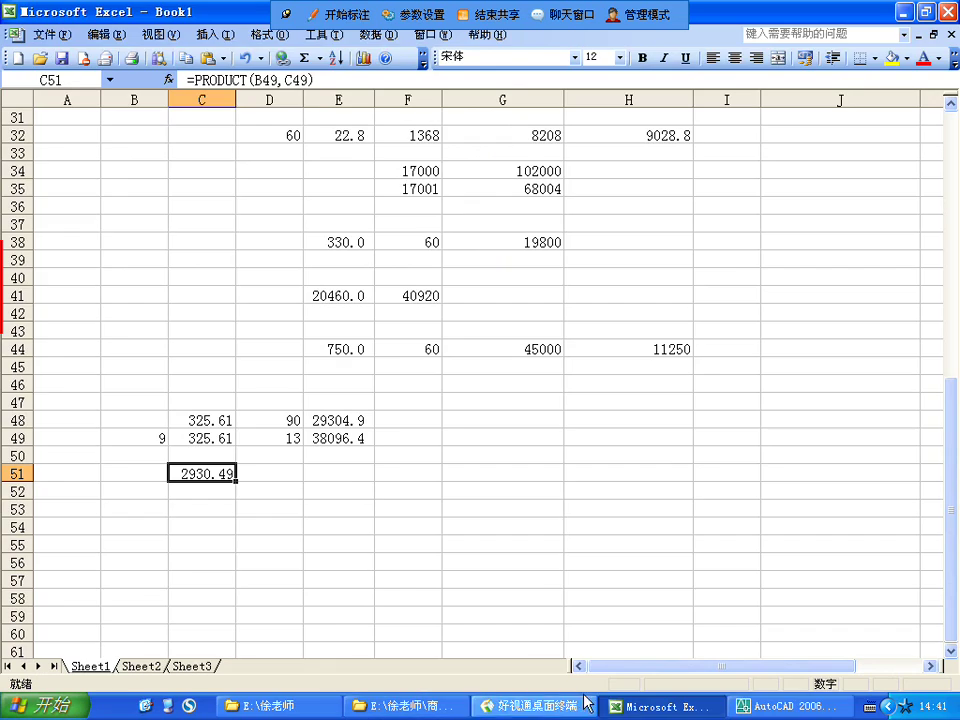
# Switch back to AutoCAD and bring up the architectural drawing 建筑平面，总图_t3.
pyautogui.click(785, 706)
pyautogui.scroll(2, 480, 338)
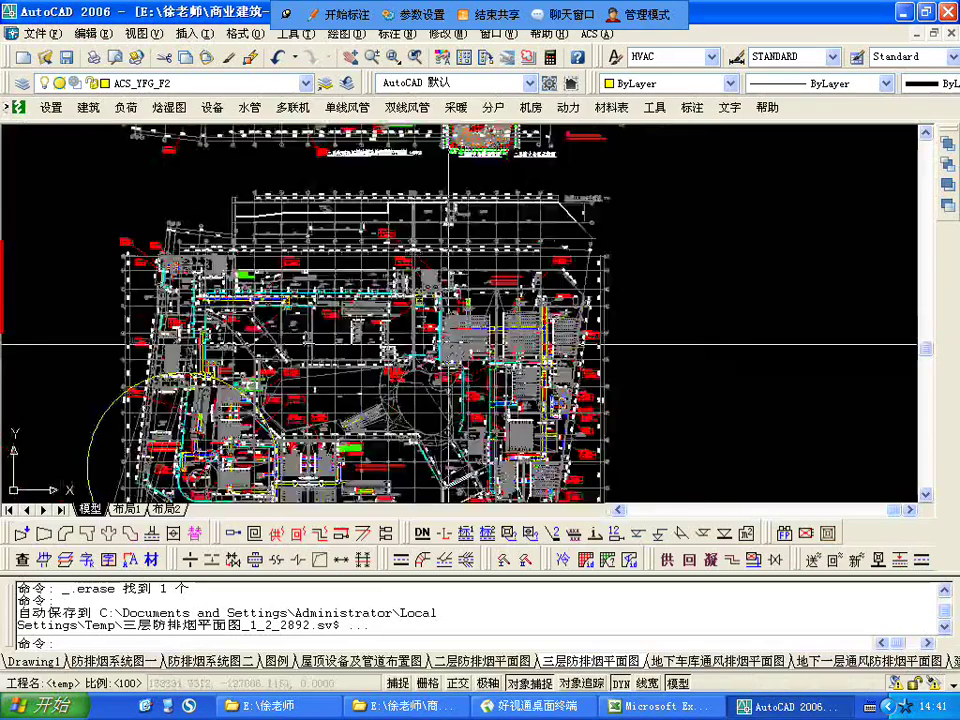
pyautogui.scroll(3, 597, 289)
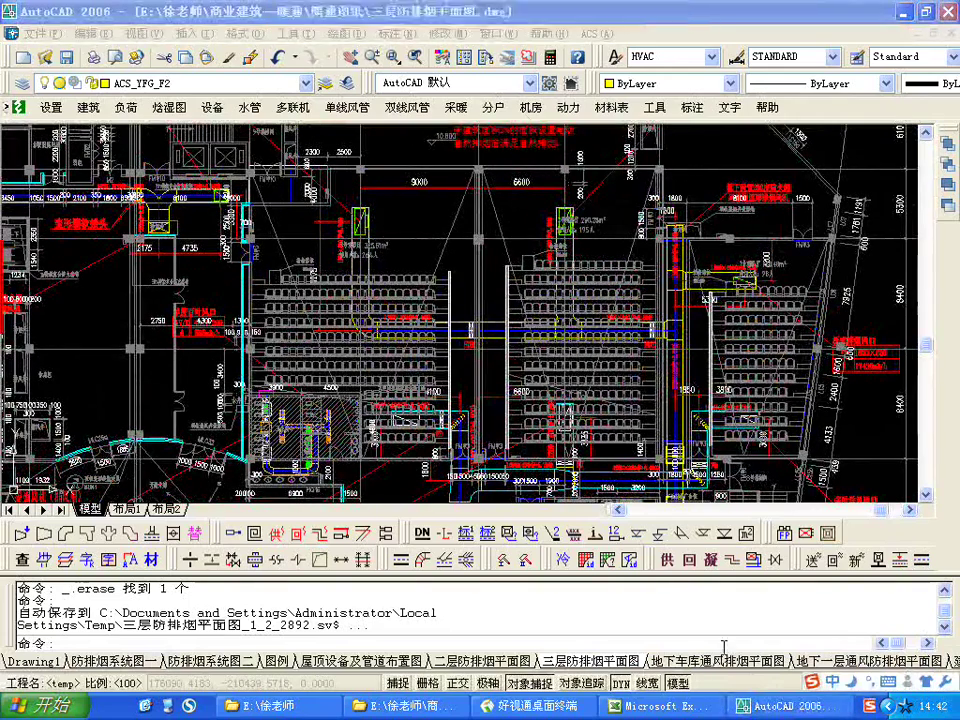
pyautogui.click(492, 33)
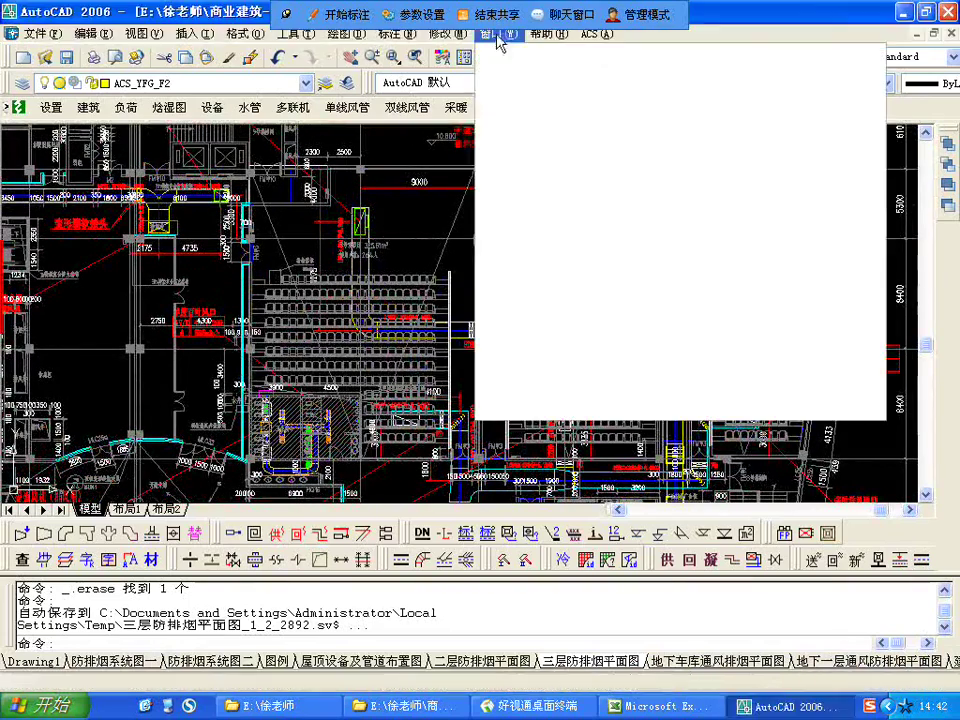
pyautogui.click(591, 375)
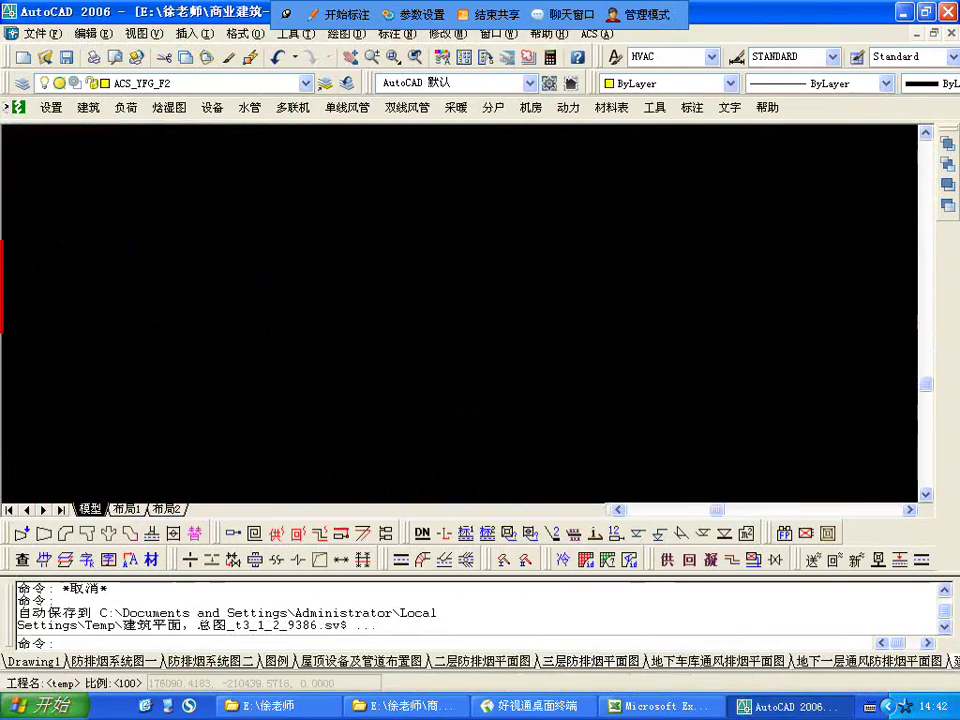
# Add a vertical linear dimension for the full length of 3号观影厅, placed beside the wall it shares with 2号观影厅.
pyautogui.scroll(-4, 452, 331)
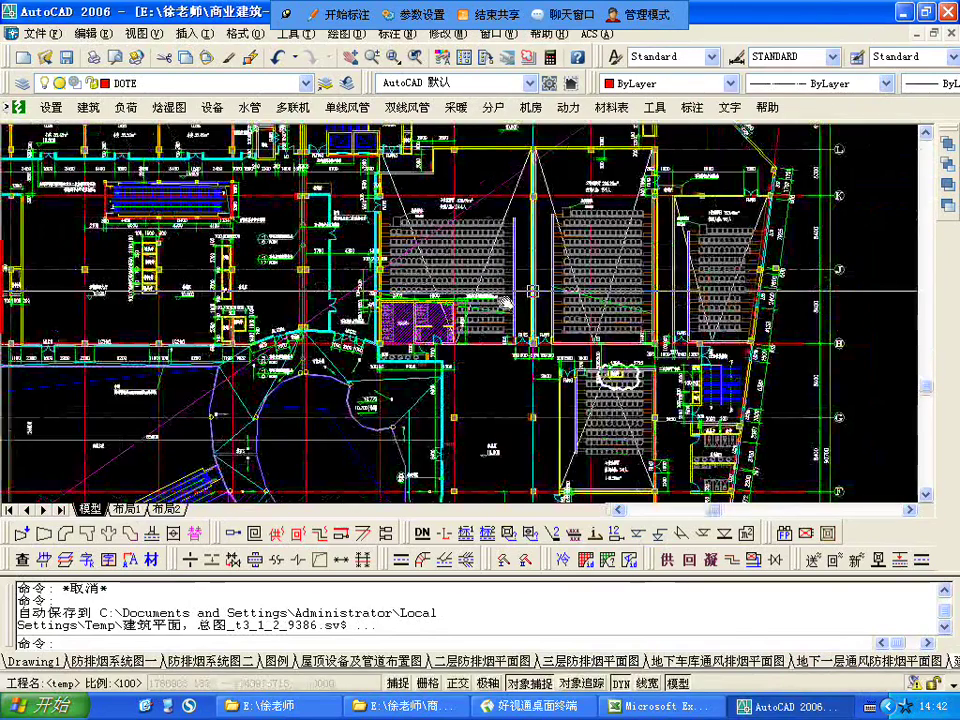
pyautogui.scroll(3, 504, 301)
pyautogui.click(390, 33)
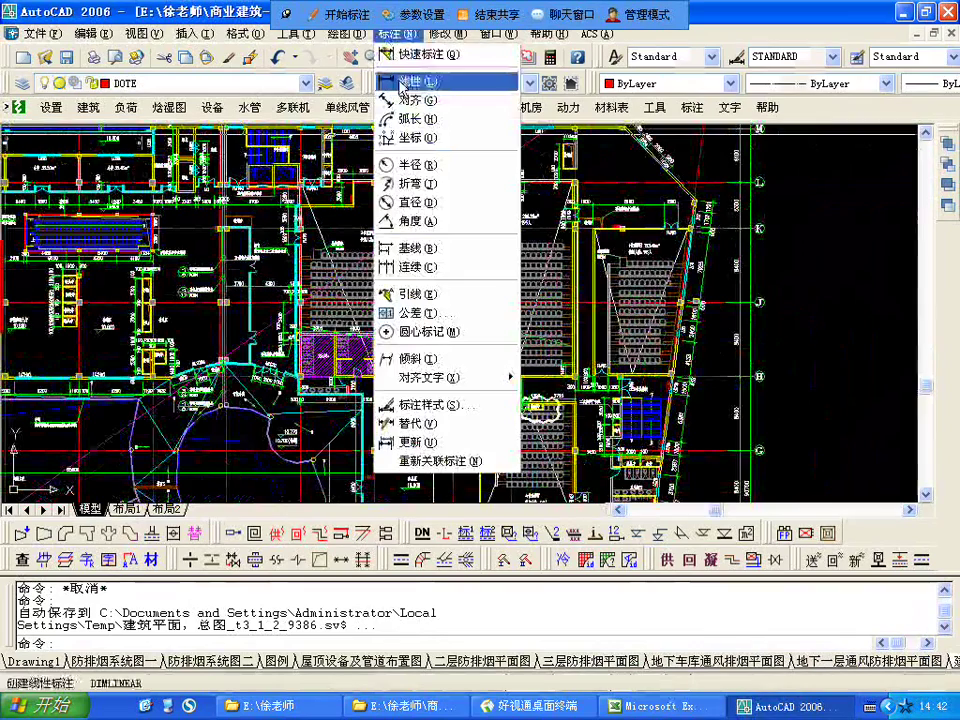
pyautogui.click(400, 84)
pyautogui.click(453, 183)
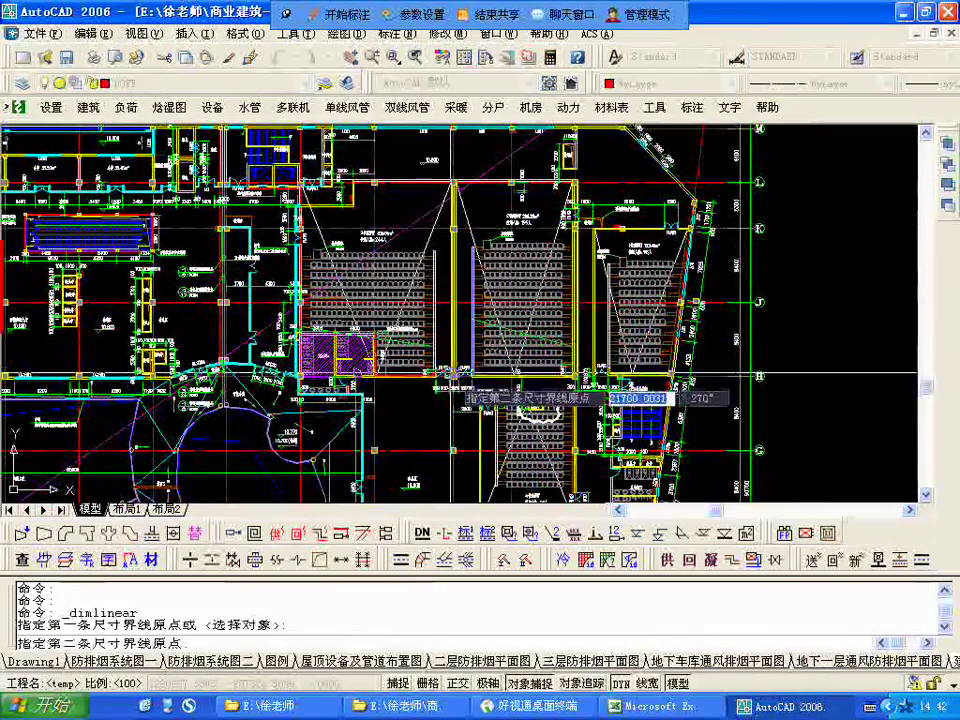
pyautogui.click(451, 371)
pyautogui.click(431, 357)
pyautogui.scroll(8, 442, 288)
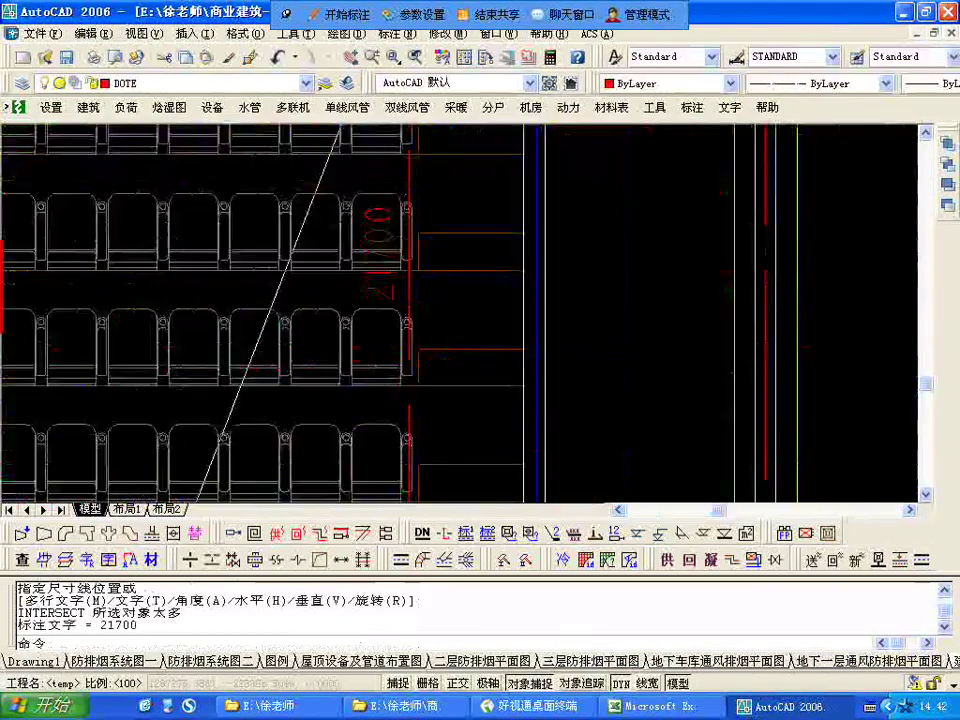
pyautogui.scroll(-4, 441, 285)
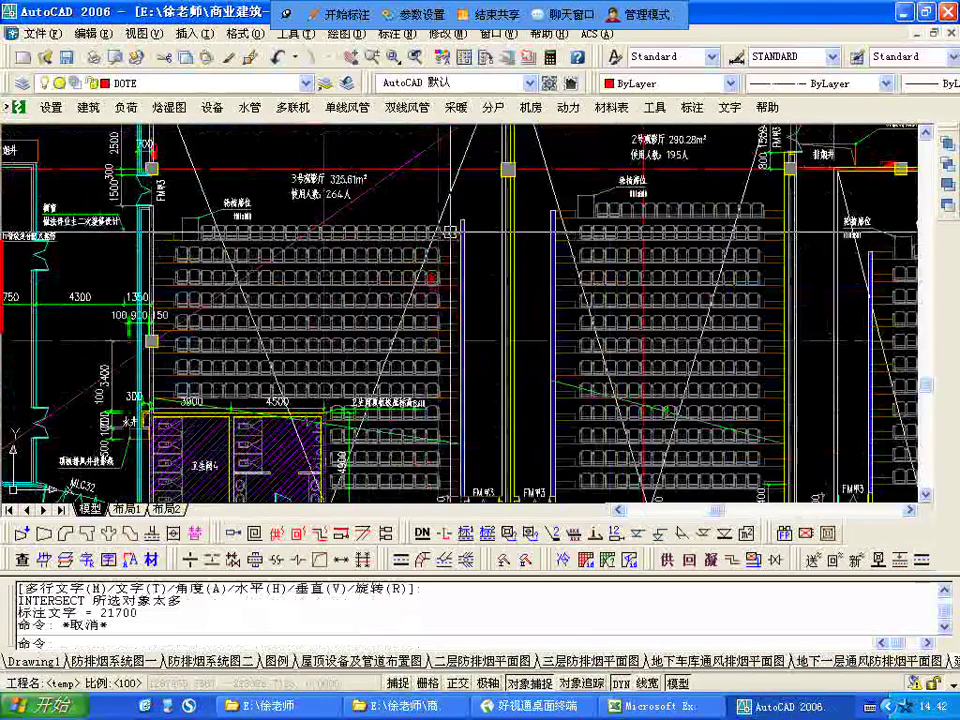
pyautogui.press('Escape')
# Stretch the new dimension's upper origin down to the top end of the blue line beside hall 3's seating, and read the dimension.
pyautogui.scroll(-4, 445, 225)
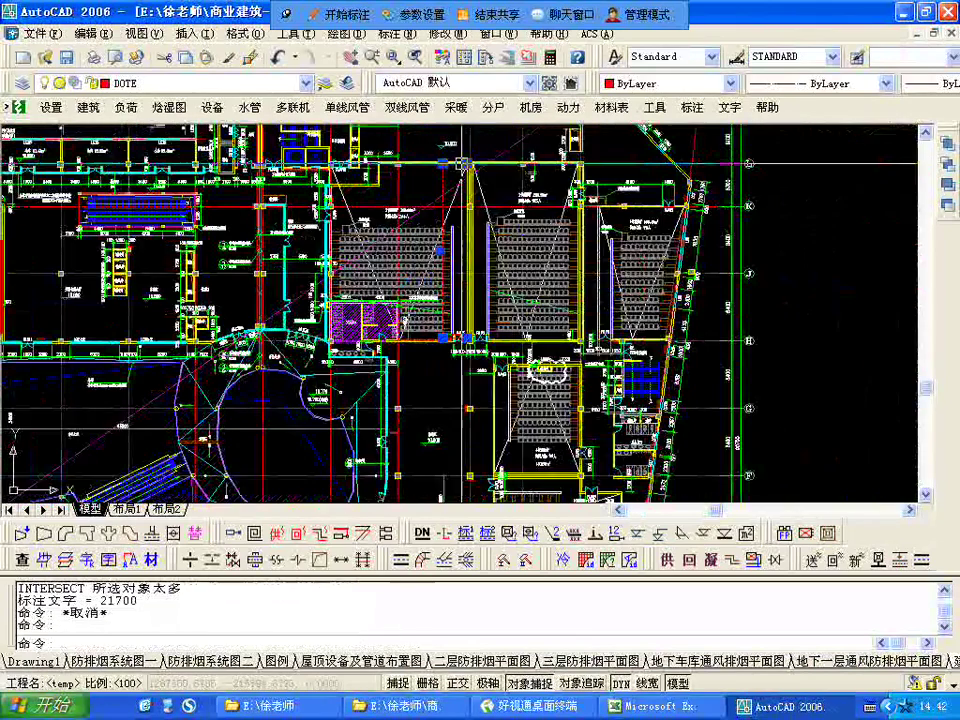
pyautogui.click(467, 163)
pyautogui.scroll(5, 446, 231)
pyautogui.scroll(3, 446, 228)
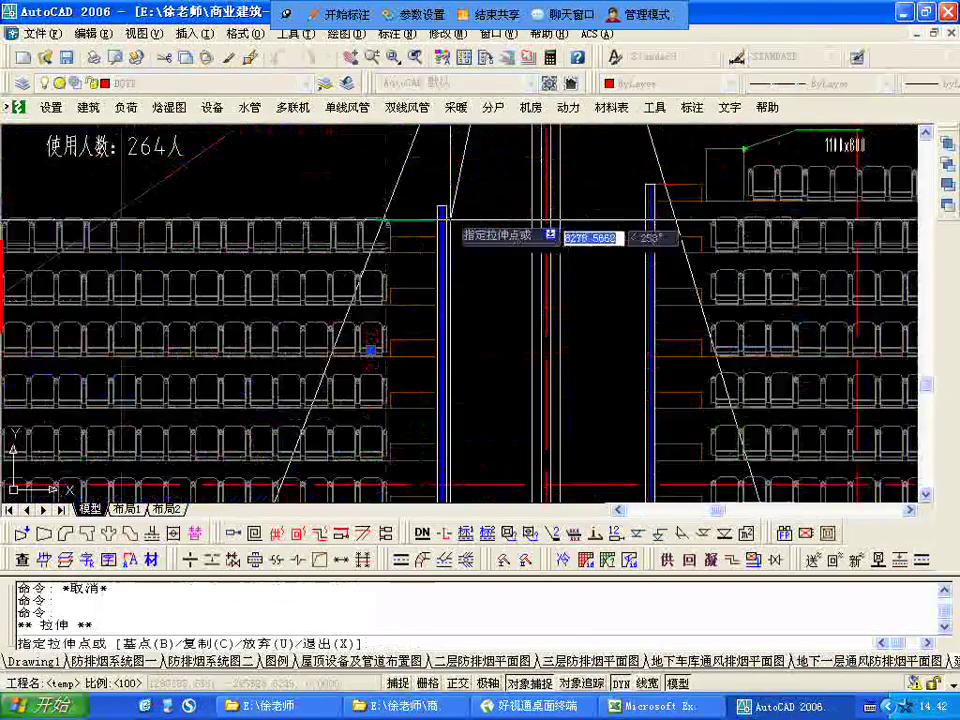
pyautogui.click(446, 206)
pyautogui.scroll(-2, 447, 206)
pyautogui.scroll(4, 432, 273)
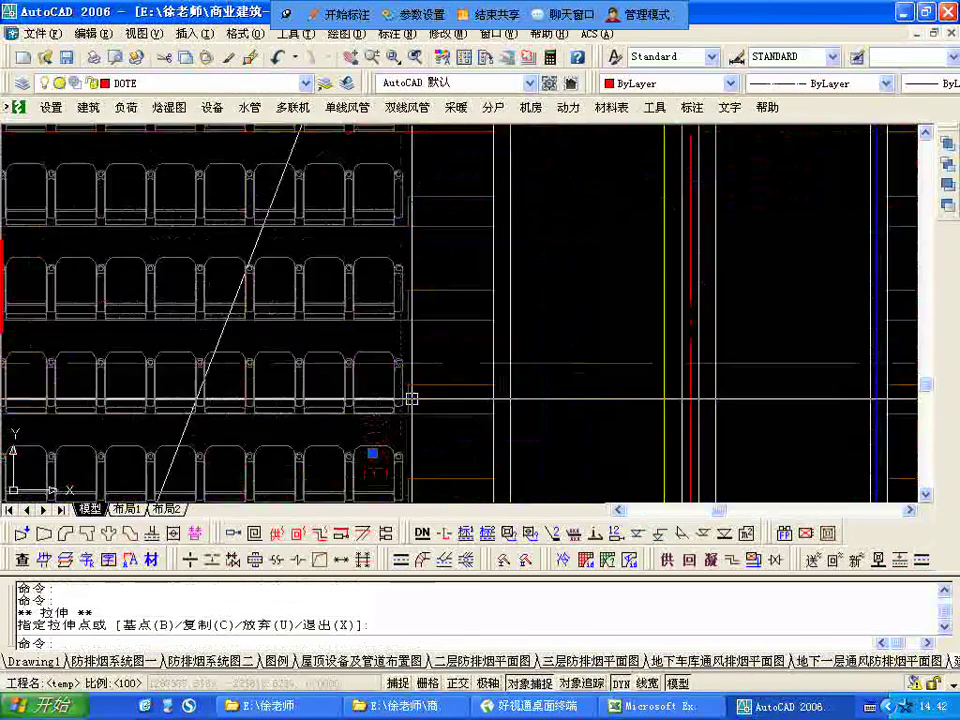
pyautogui.scroll(-1, 436, 268)
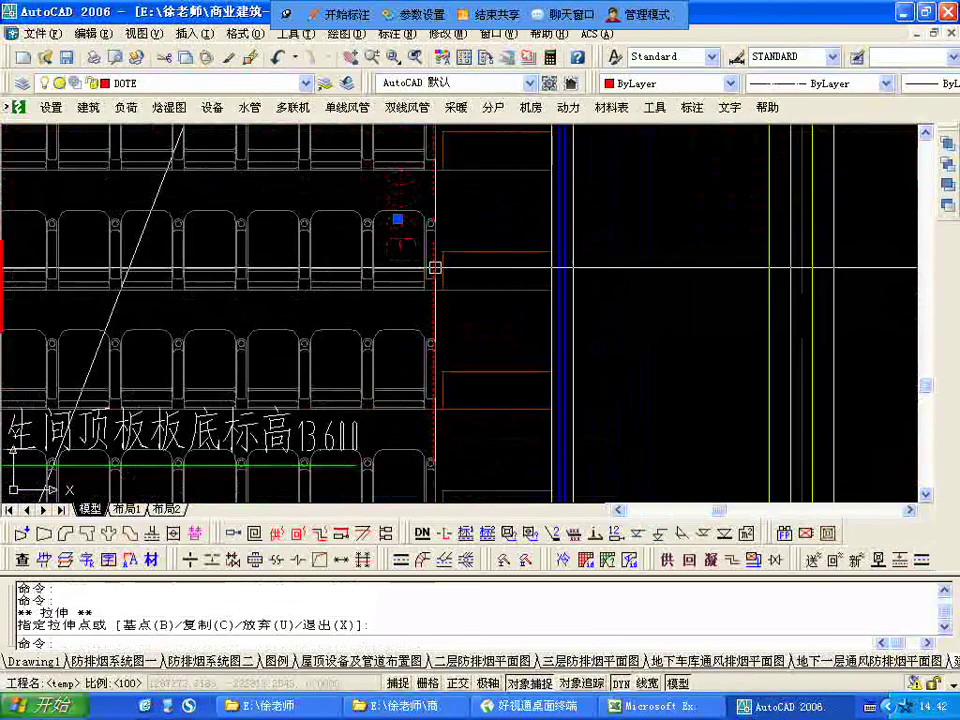
pyautogui.scroll(-2, 436, 268)
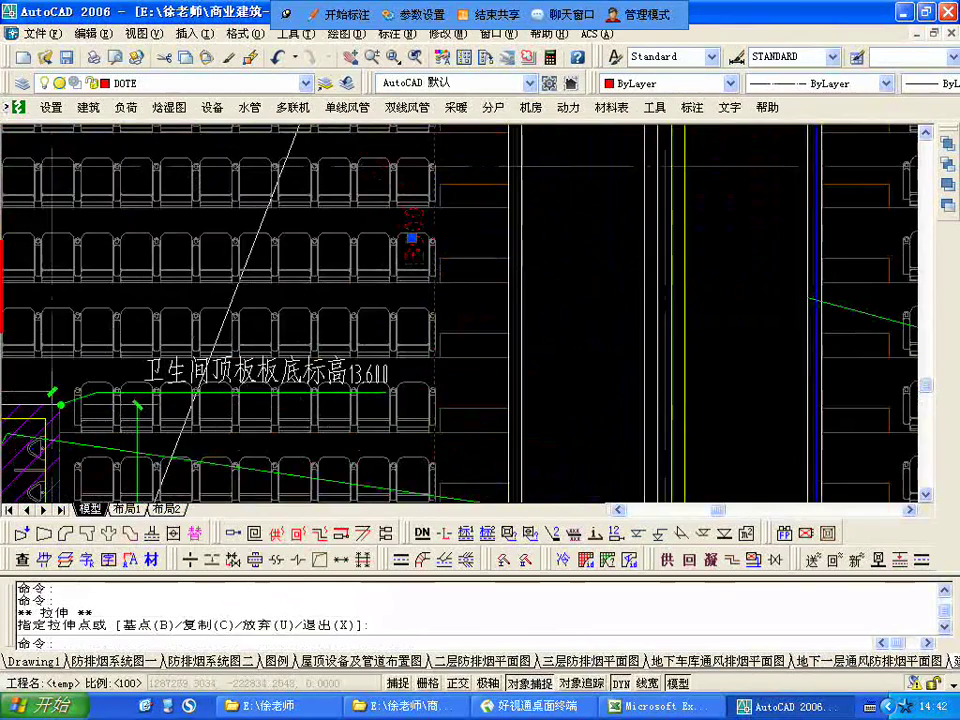
pyautogui.press('Escape')
pyautogui.scroll(-4, 438, 270)
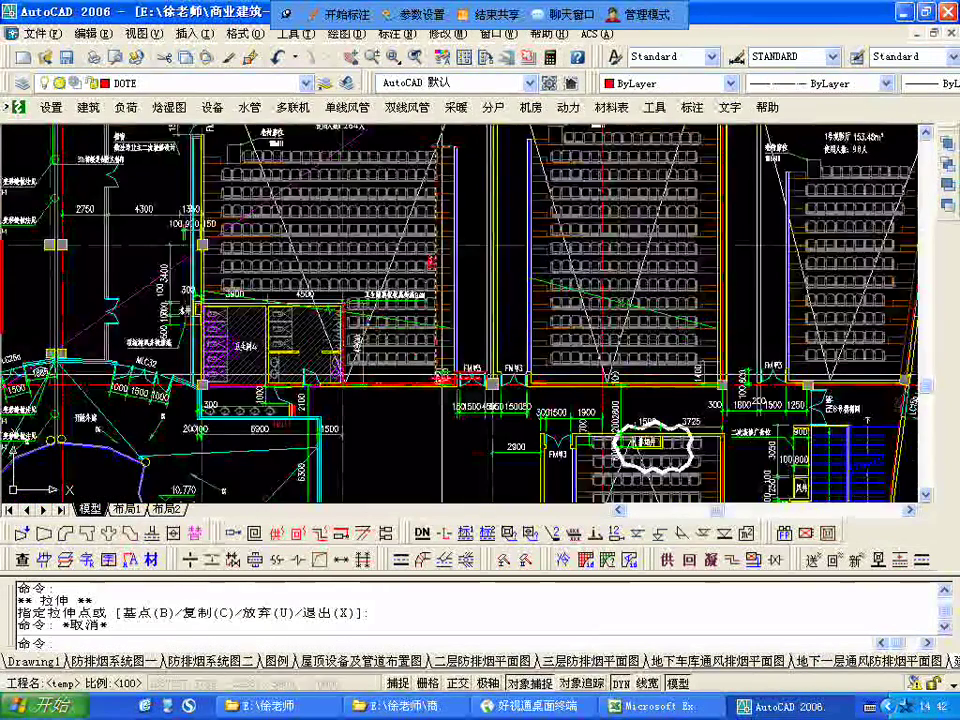
pyautogui.scroll(2, 441, 378)
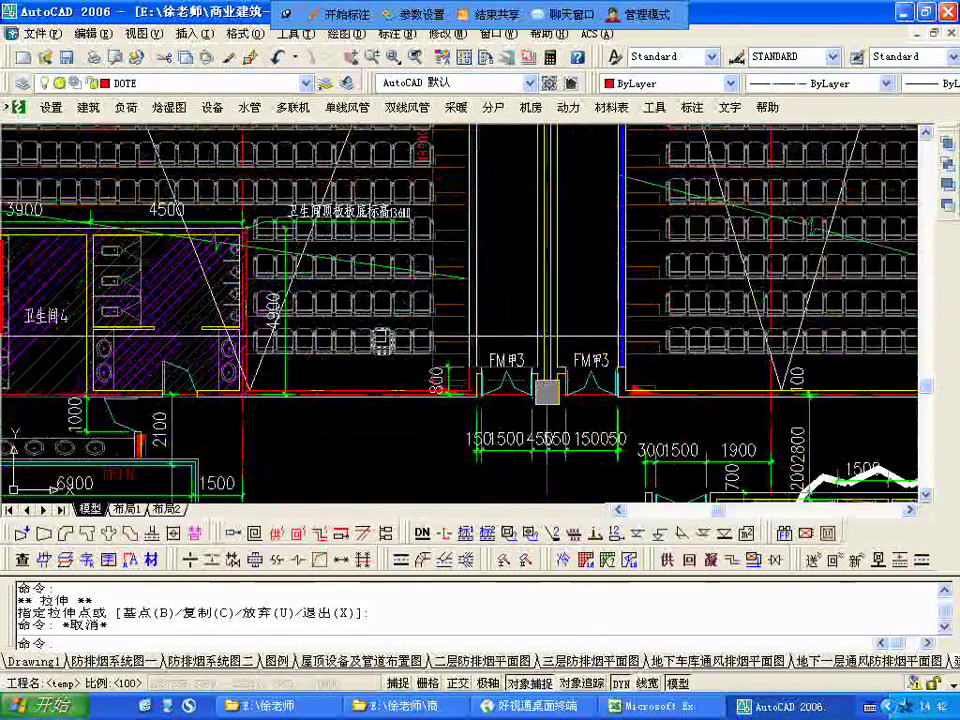
# Draw a horizontal polyline 13900 long in the empty area beside the plan, with ortho mode on.
pyautogui.scroll(-5, 381, 341)
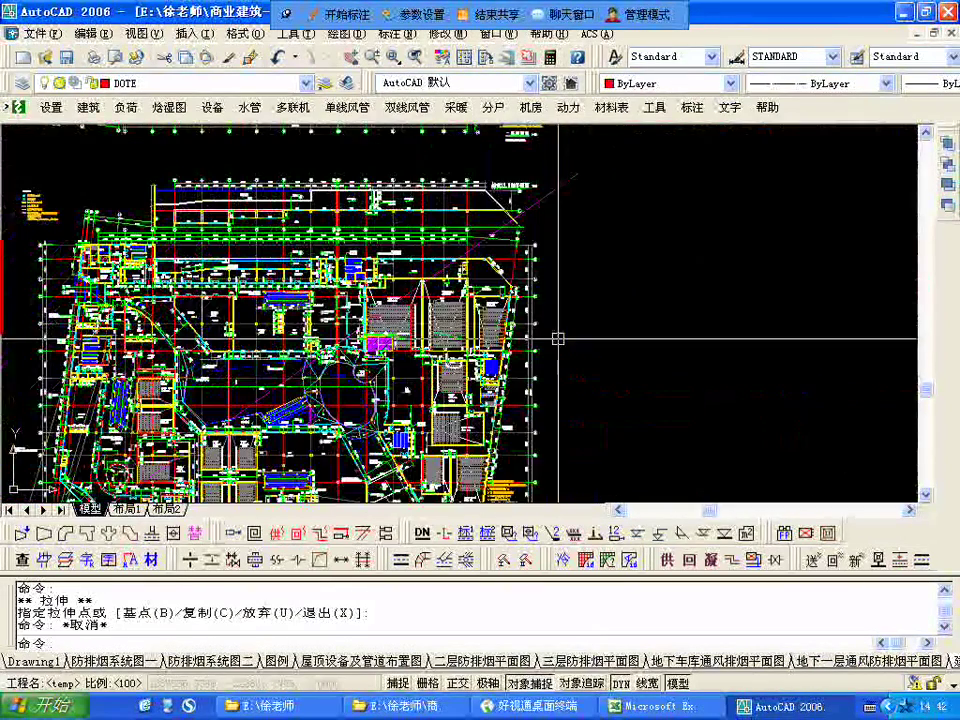
pyautogui.write('pl')
pyautogui.press('Return')
pyautogui.click(617, 318)
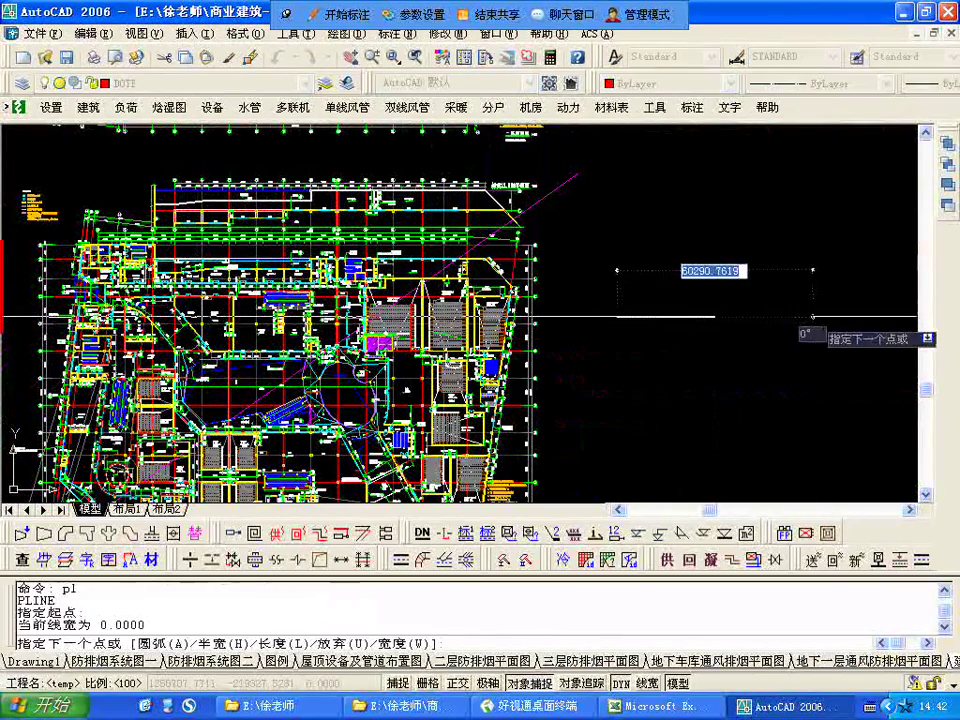
pyautogui.press('F8')
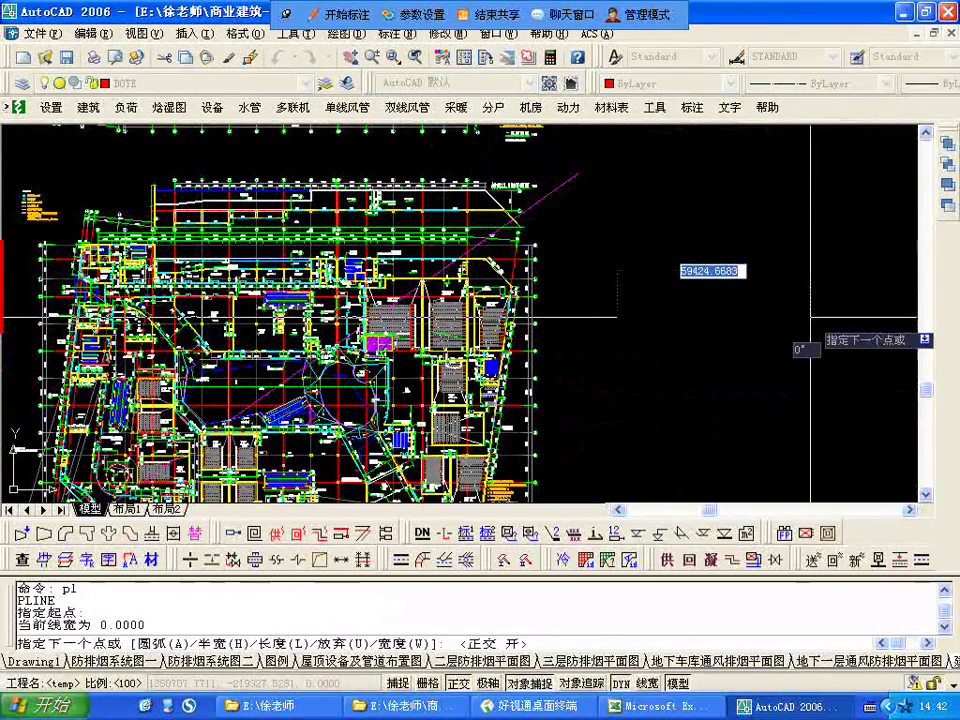
pyautogui.write('139')
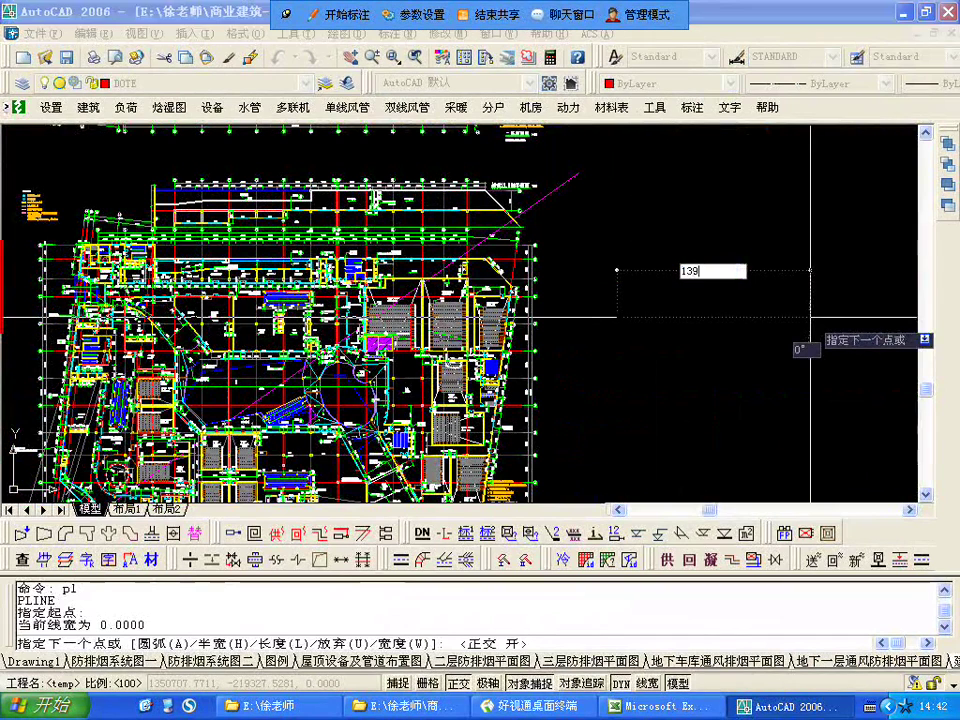
pyautogui.write('00')
pyautogui.press('Return')
pyautogui.press('Escape')
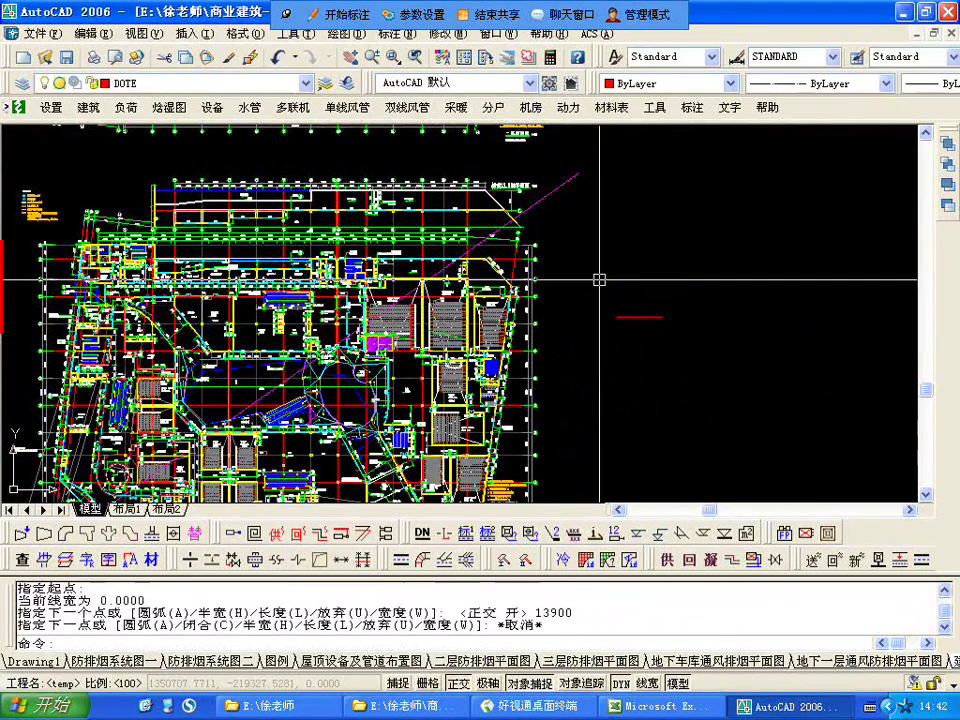
# With ortho mode off, draw a sloping polyline from the horizontal line's left end, rising to the right at about 23°.
pyautogui.scroll(3, 632, 287)
pyautogui.scroll(2, 632, 287)
pyautogui.moveTo(336, 234); pyautogui.dragTo(437, 370, button='middle')
pyautogui.click(420, 373)
pyautogui.click(369, 289)
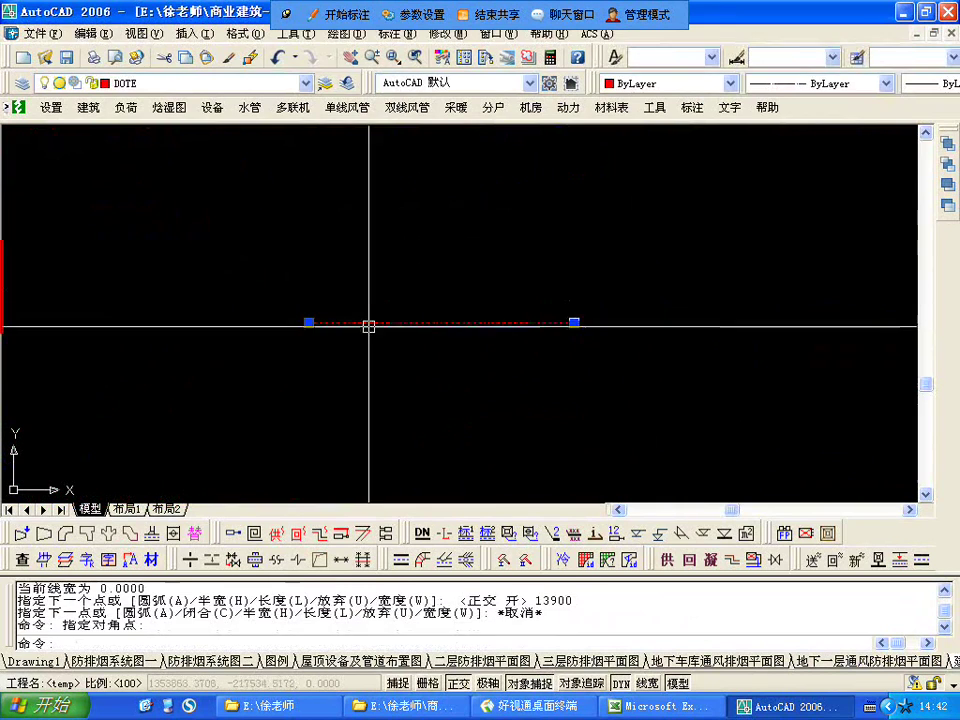
pyautogui.press('Escape')
pyautogui.write('pl')
pyautogui.press('Return')
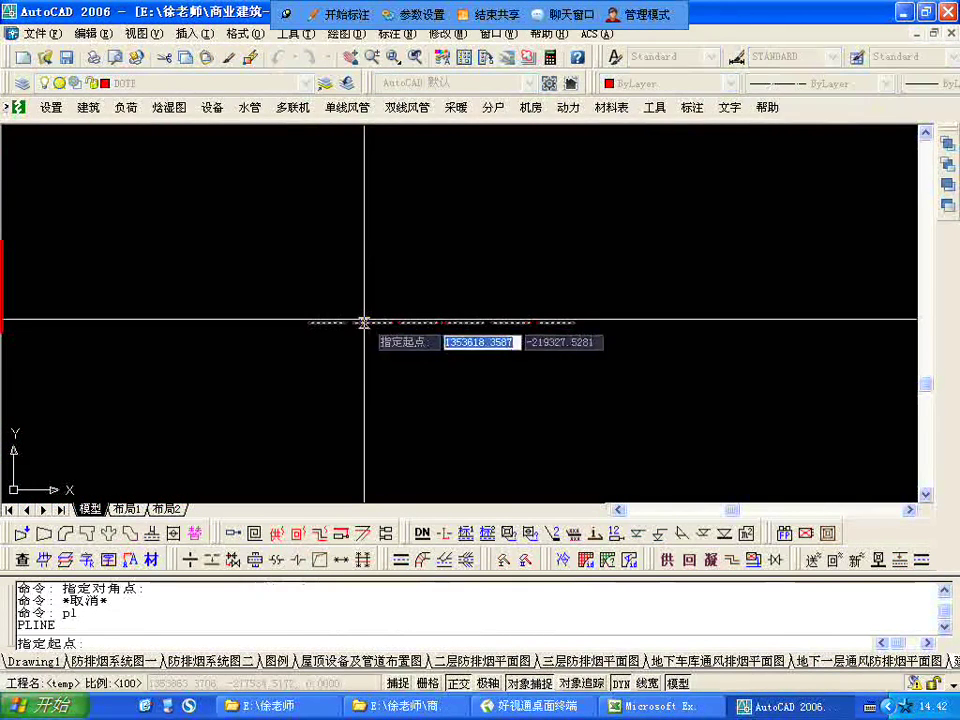
pyautogui.click(309, 323)
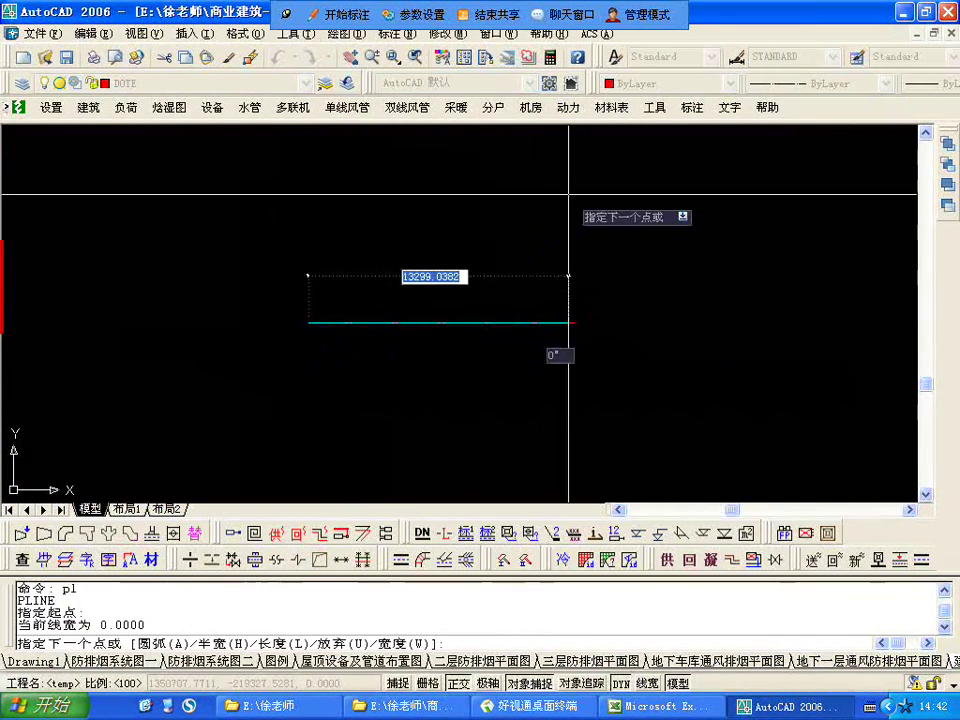
pyautogui.press('F8')
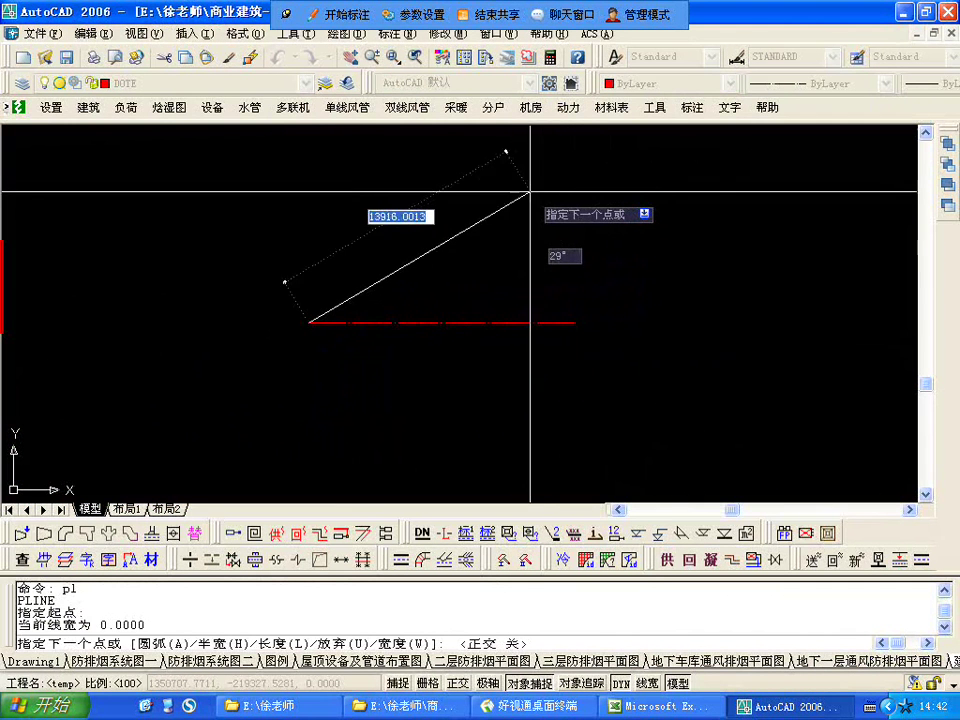
pyautogui.click(557, 215)
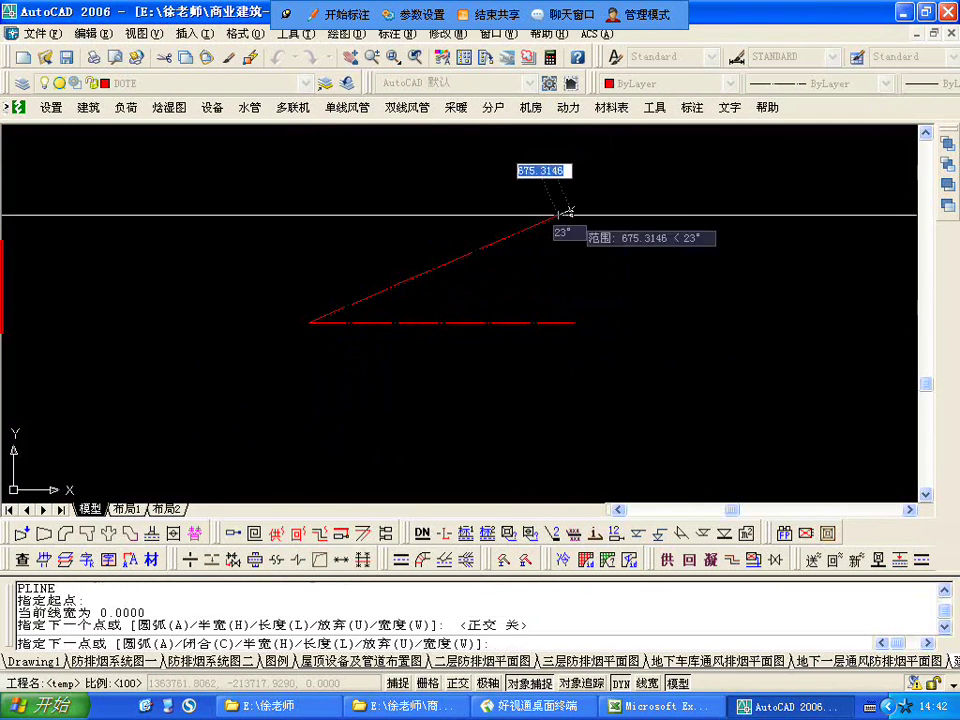
pyautogui.press('Escape')
# With ortho mode on, draw a vertical polyline 4 long upward from the horizontal line's right end.
pyautogui.write('pl')
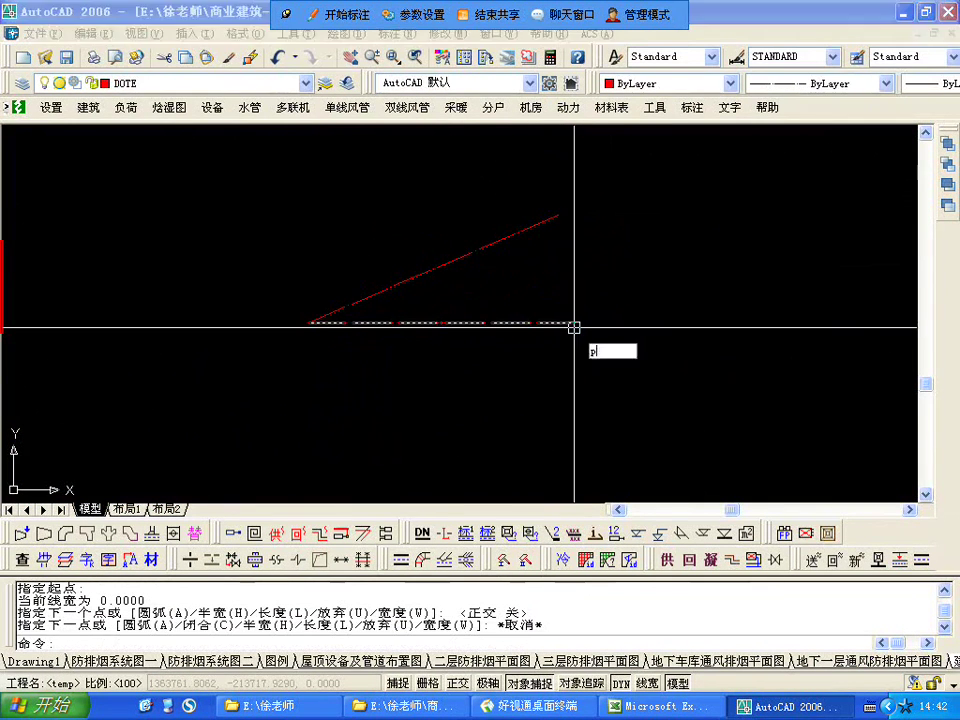
pyautogui.press('Return')
pyautogui.click(574, 322)
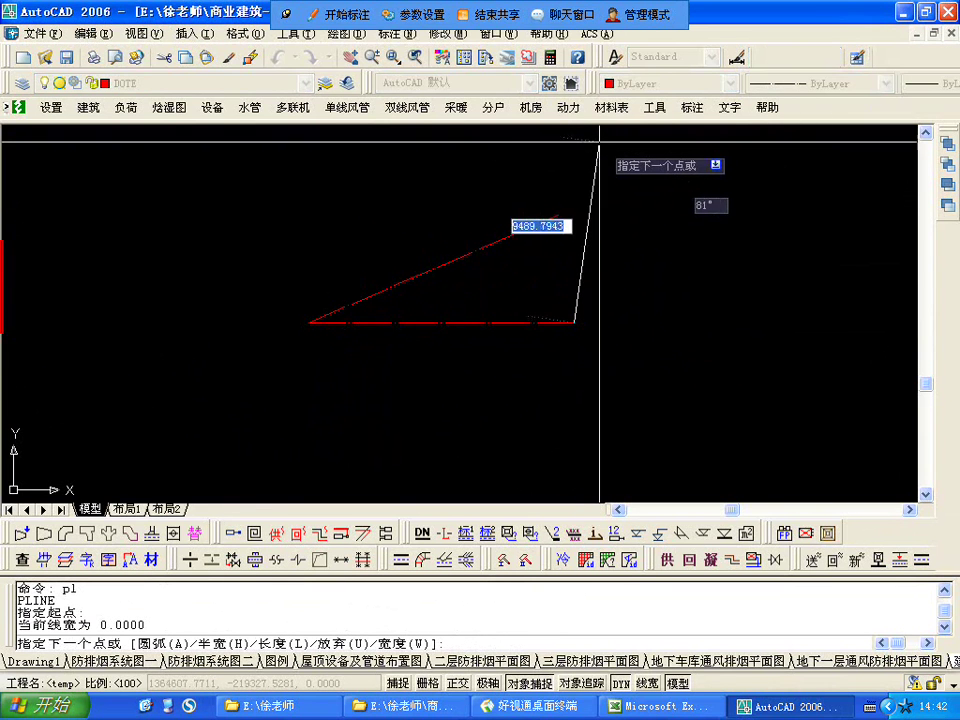
pyautogui.press('F8')
pyautogui.write('4')
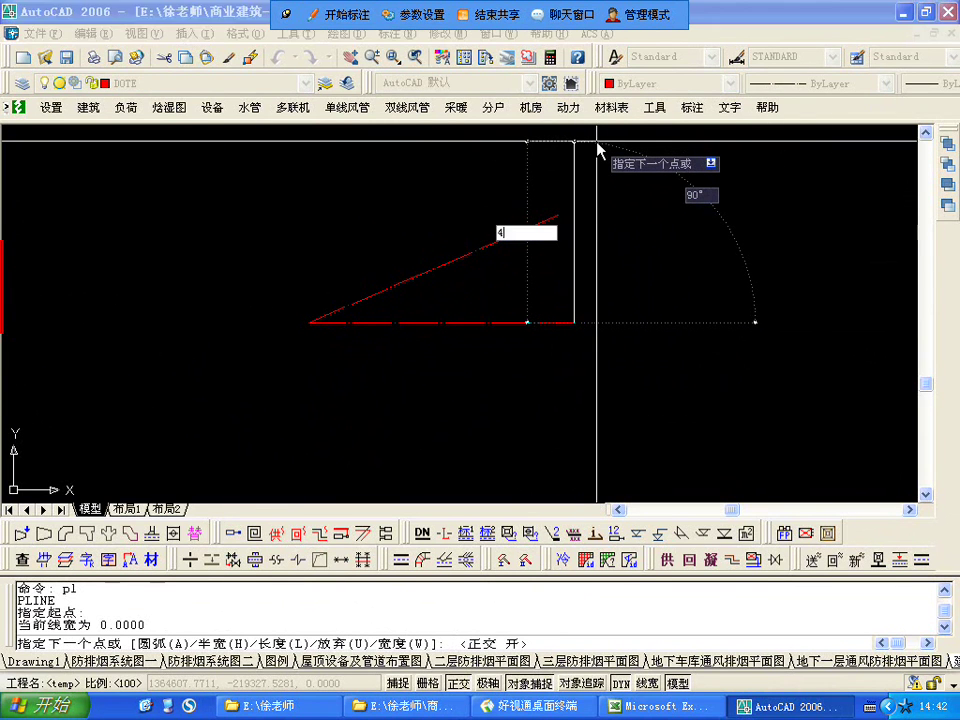
pyautogui.press('Return')
pyautogui.press('Return')
pyautogui.press('Return')
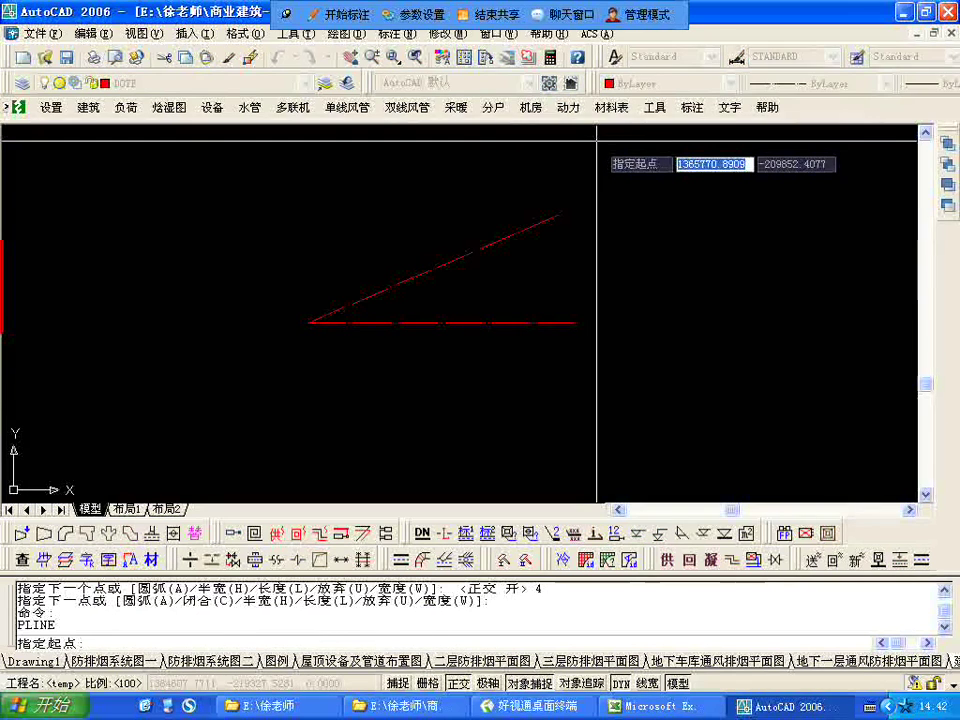
pyautogui.press('Escape')
# Draw a vertical polyline 4000 long upward from the horizontal line's right end.
pyautogui.press('Return')
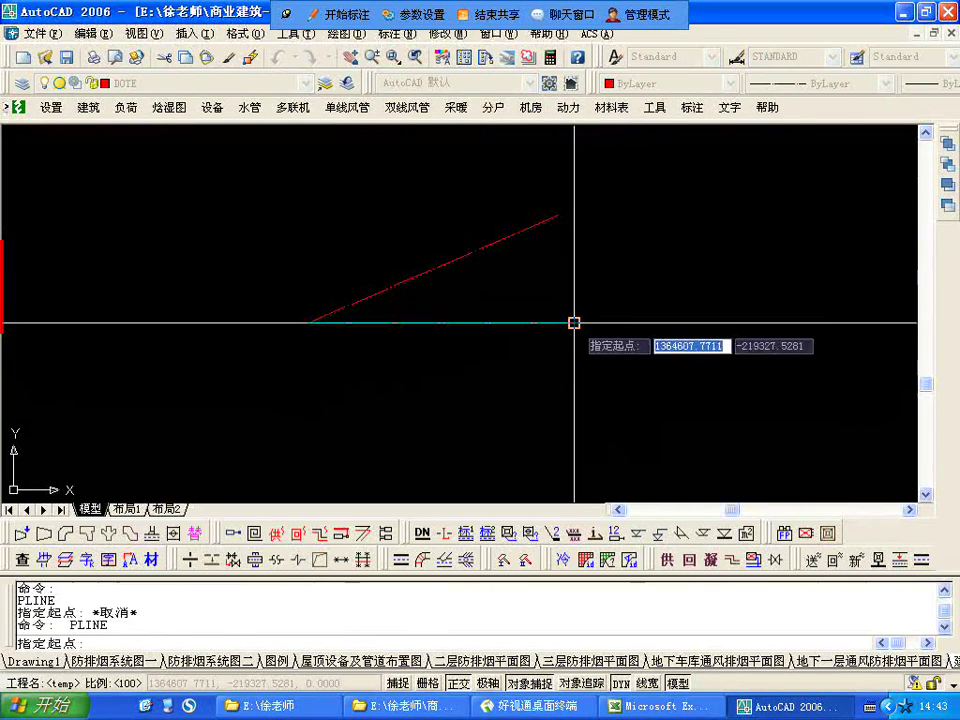
pyautogui.click(574, 322)
pyautogui.write('4000')
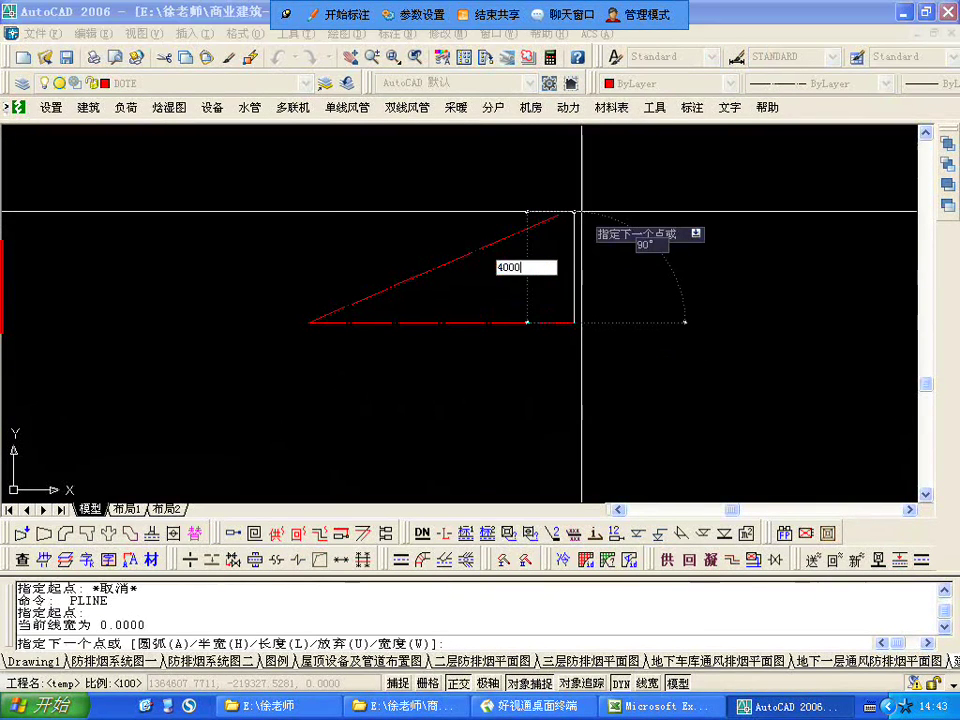
pyautogui.press('Return')
pyautogui.press('Escape')
# Stretch the sloping line's upper end to the top end of the 4000 vertical line, forming a triangle.
pyautogui.click(555, 254)
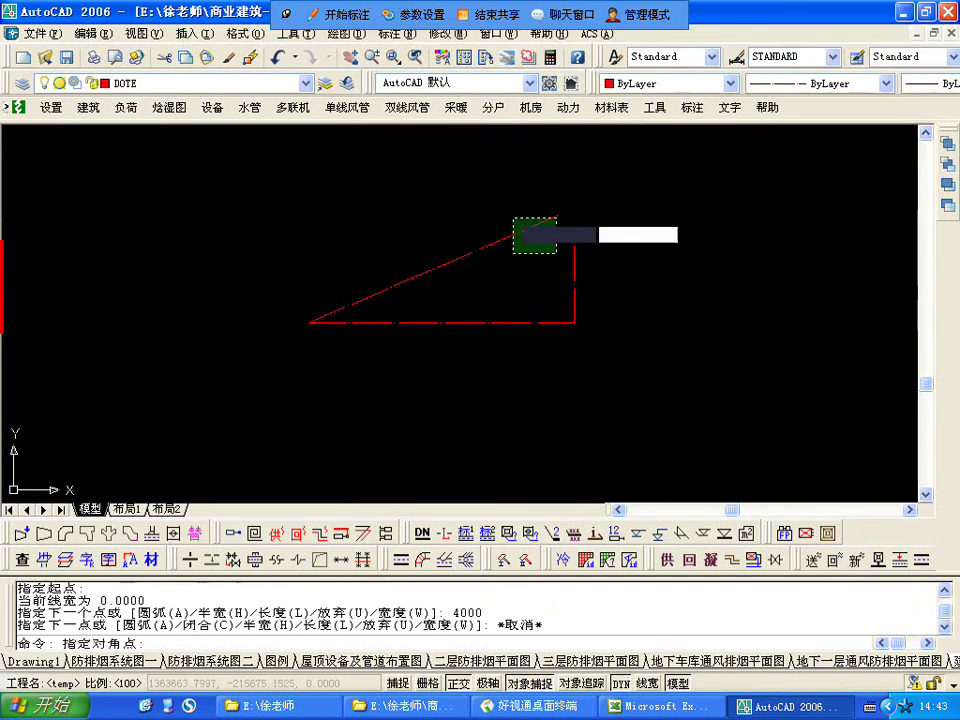
pyautogui.click(512, 216)
pyautogui.click(558, 215)
pyautogui.click(574, 246)
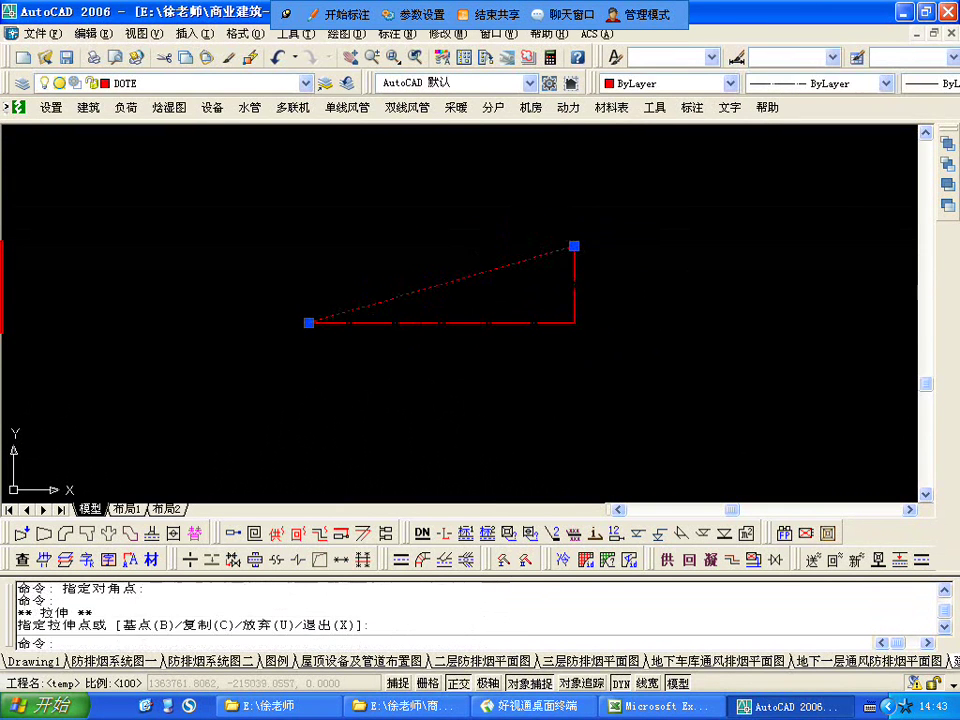
pyautogui.press('Escape')
# Draw a polyline over the slope from the triangle's upper corner to its left corner.
pyautogui.click(587, 336)
pyautogui.click(511, 260)
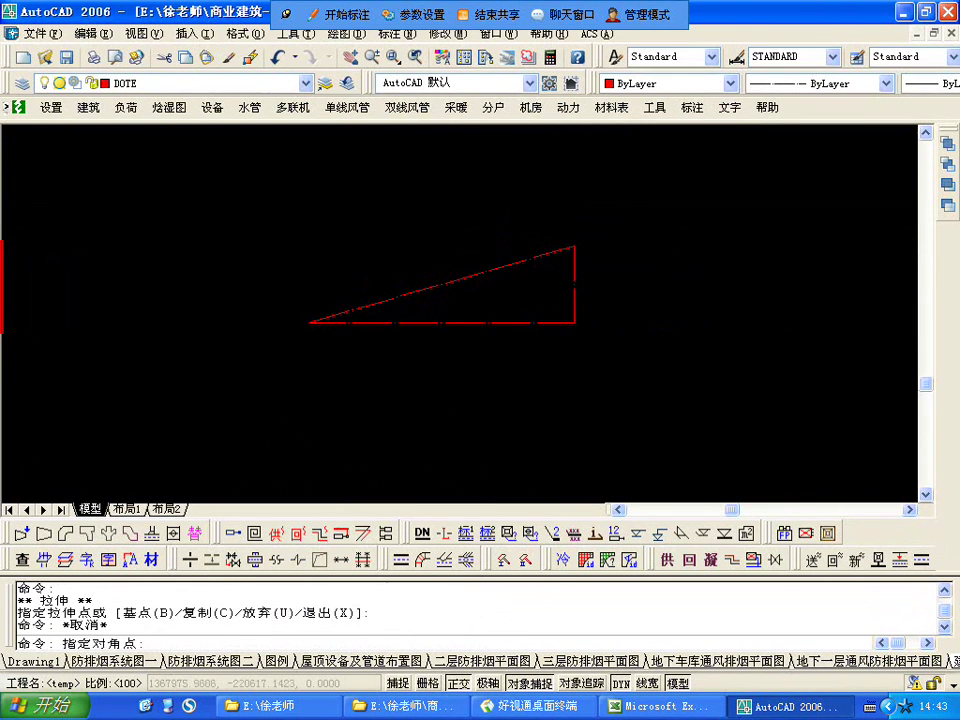
pyautogui.press('Escape')
pyautogui.write('pl')
pyautogui.press('Return')
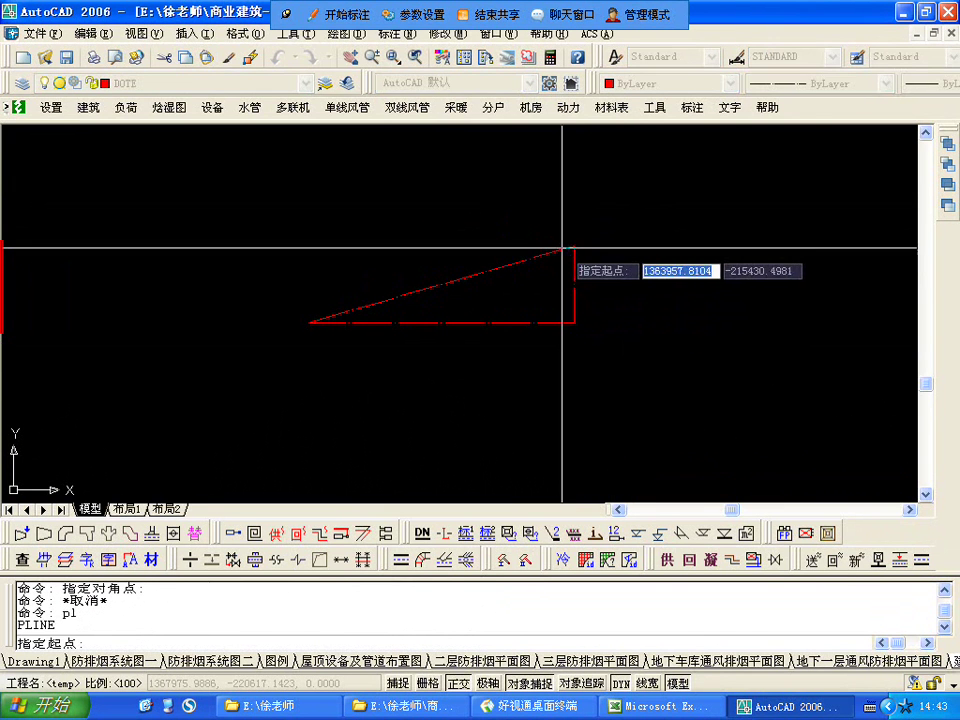
pyautogui.click(574, 246)
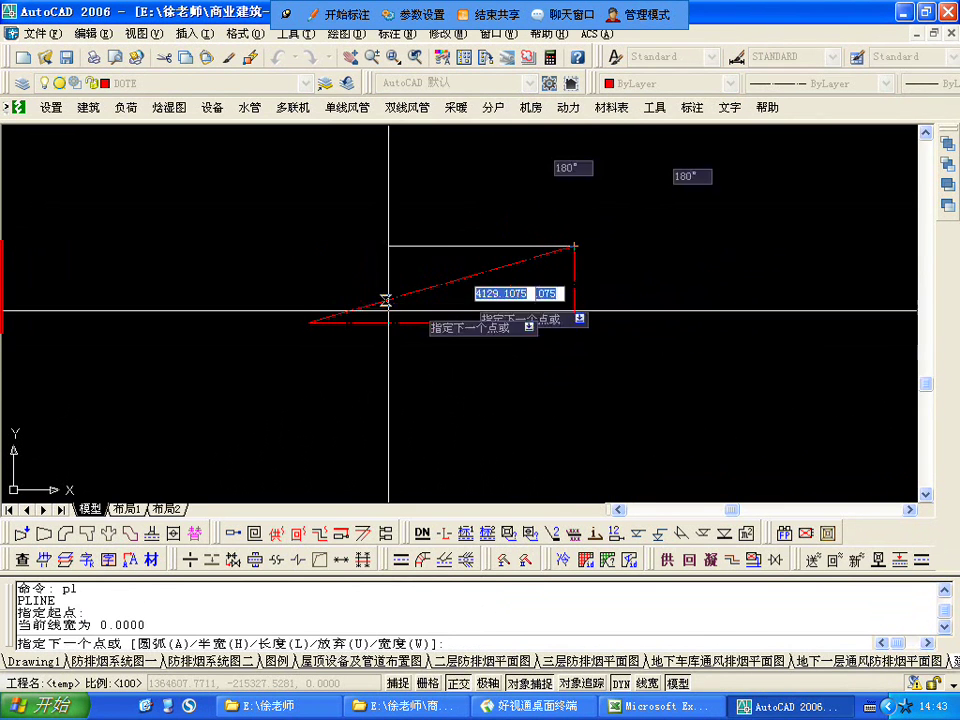
pyautogui.click(310, 322)
pyautogui.press('Return')
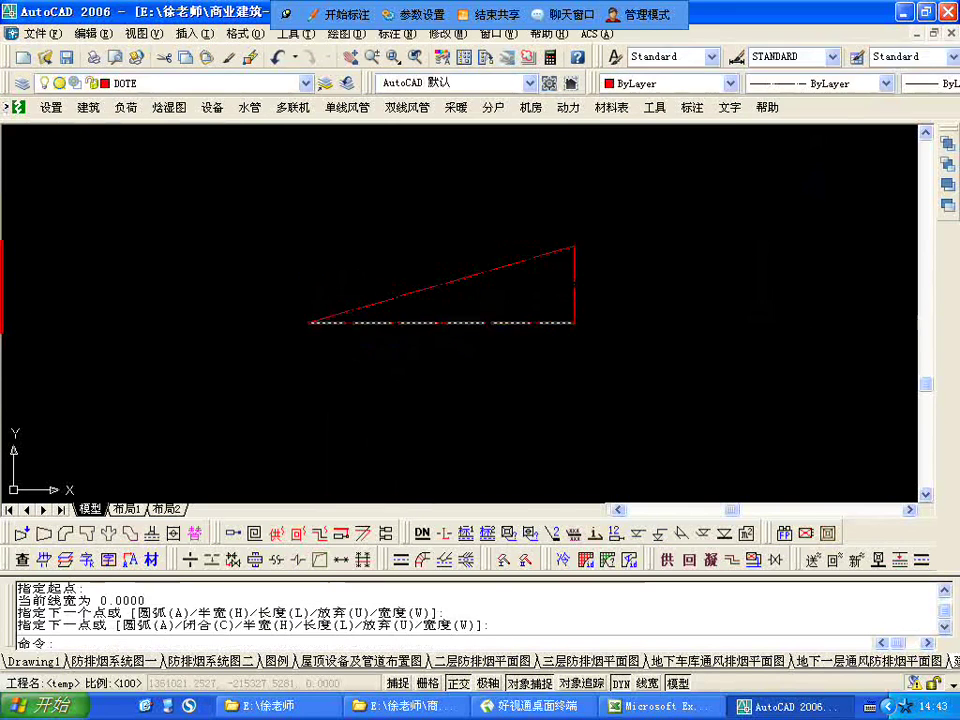
# Trace the triangle with one closed polyline, starting at its lower right corner and passing through the upper and left corners.
pyautogui.press('Return')
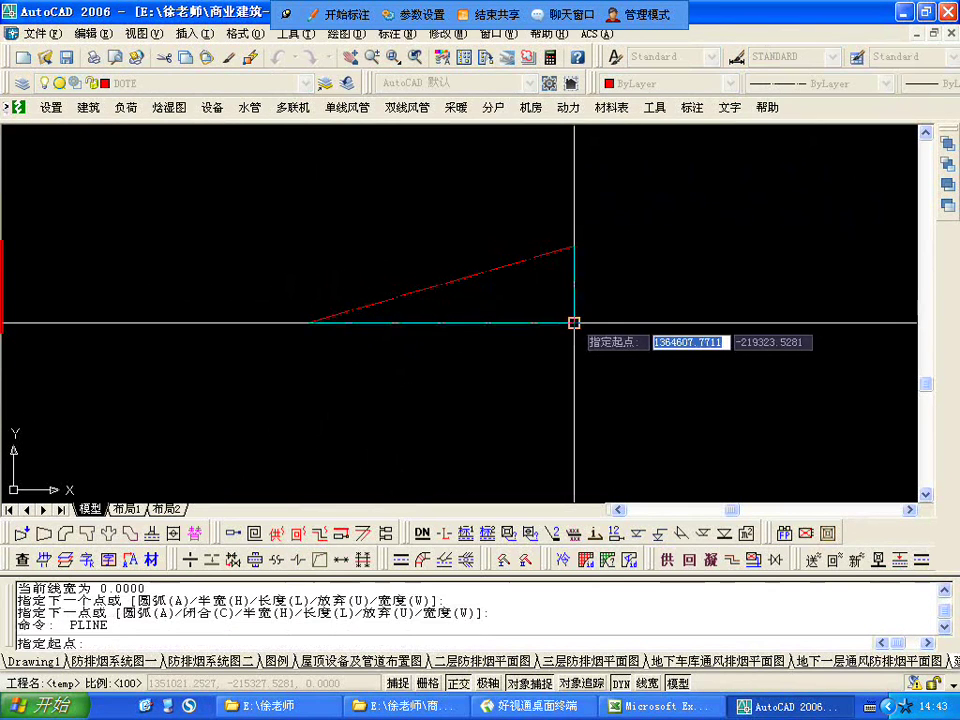
pyautogui.click(574, 322)
pyautogui.click(574, 246)
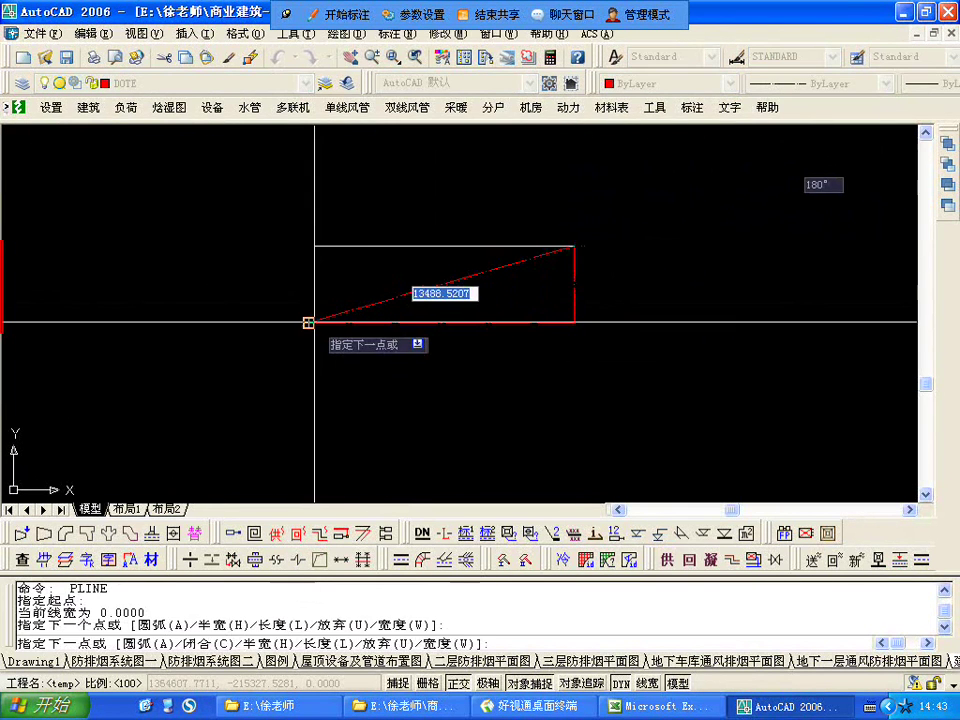
pyautogui.click(314, 322)
pyautogui.click(574, 322)
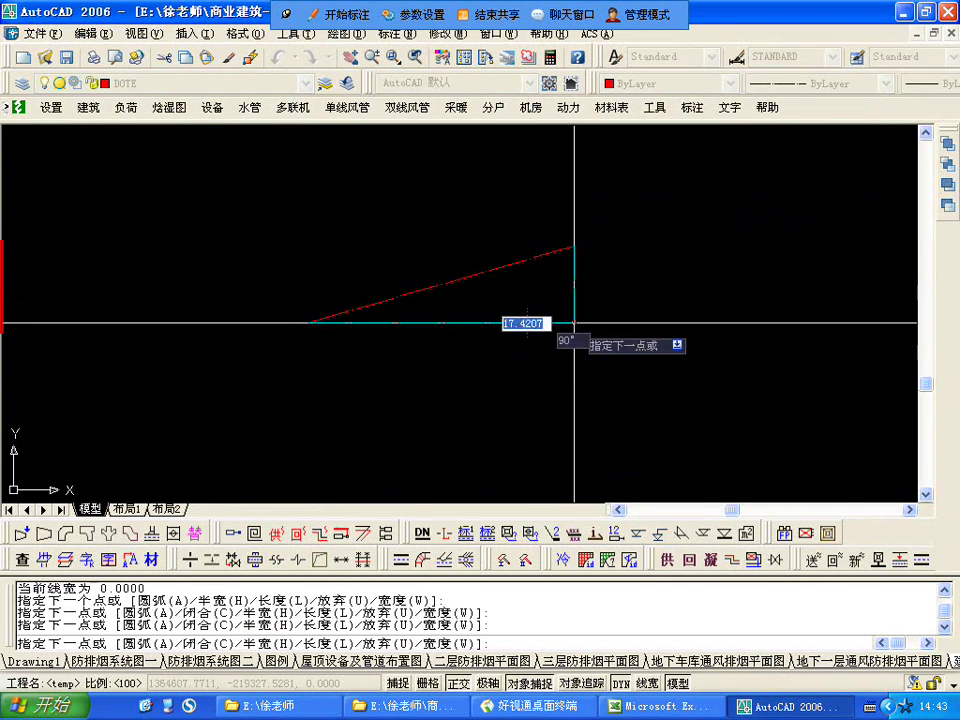
pyautogui.write('c')
pyautogui.press('Return')
# List the closed triangle polyline's properties, read its area, and minimize the text window.
pyautogui.click(569, 324)
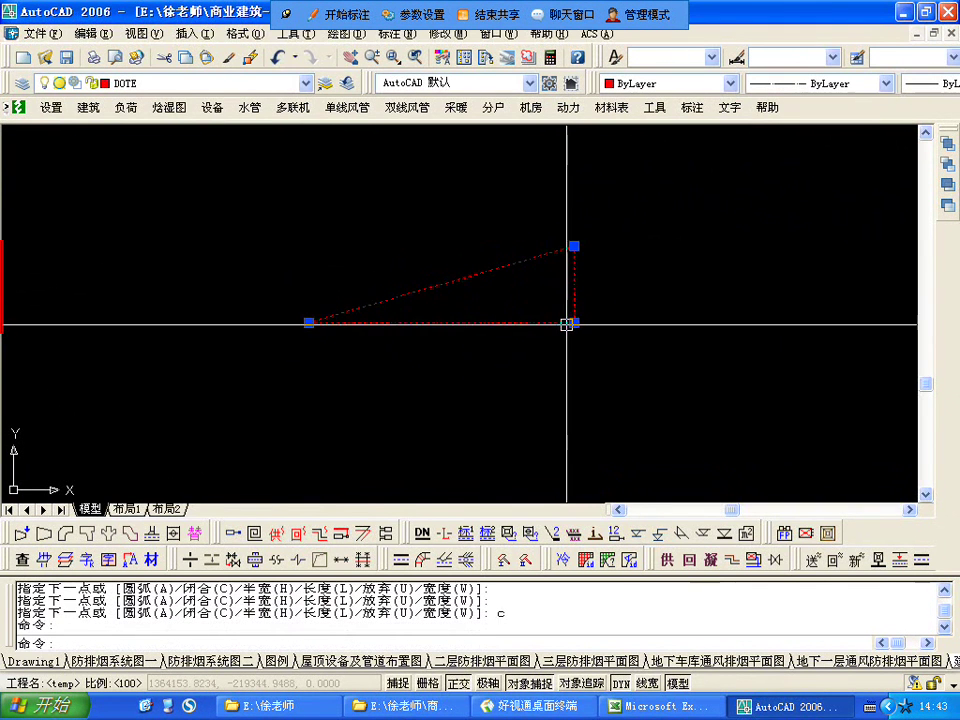
pyautogui.write('li')
pyautogui.press('Return')
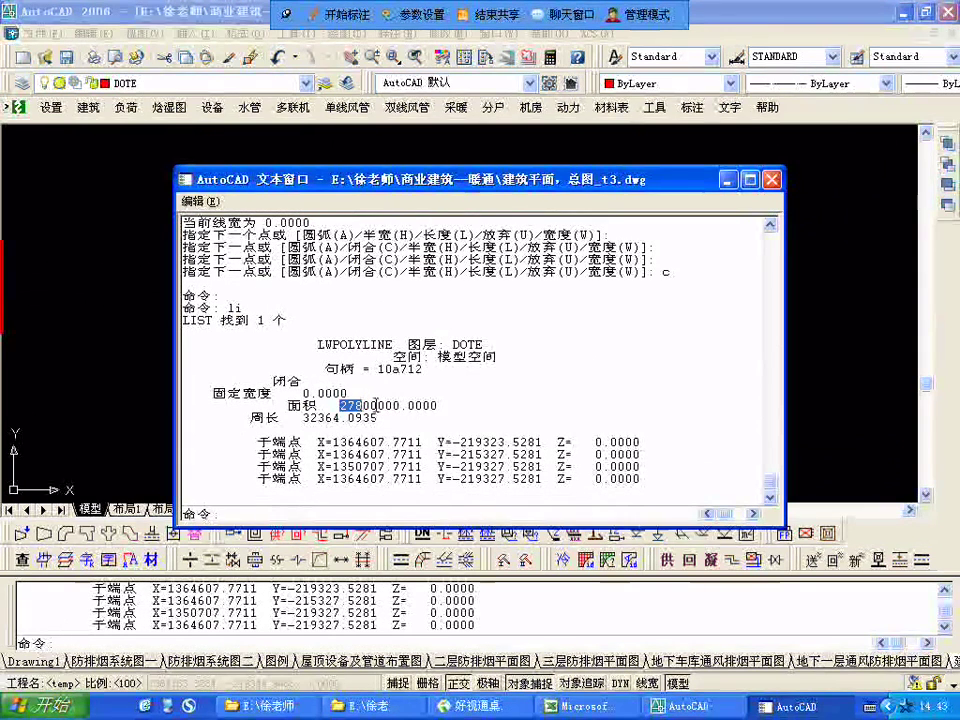
pyautogui.click(727, 181)
# Add a horizontal linear dimension across the full width of 3号观影厅, placed beside the room label, and read it.
pyautogui.scroll(-5, 660, 320)
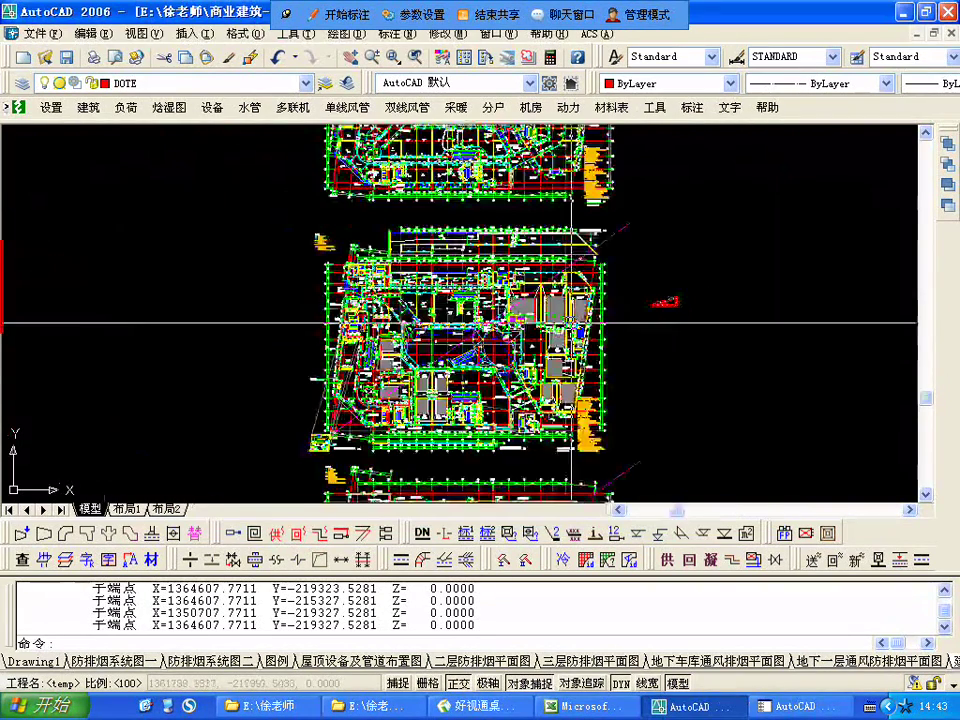
pyautogui.scroll(5, 570, 322)
pyautogui.click(396, 59)
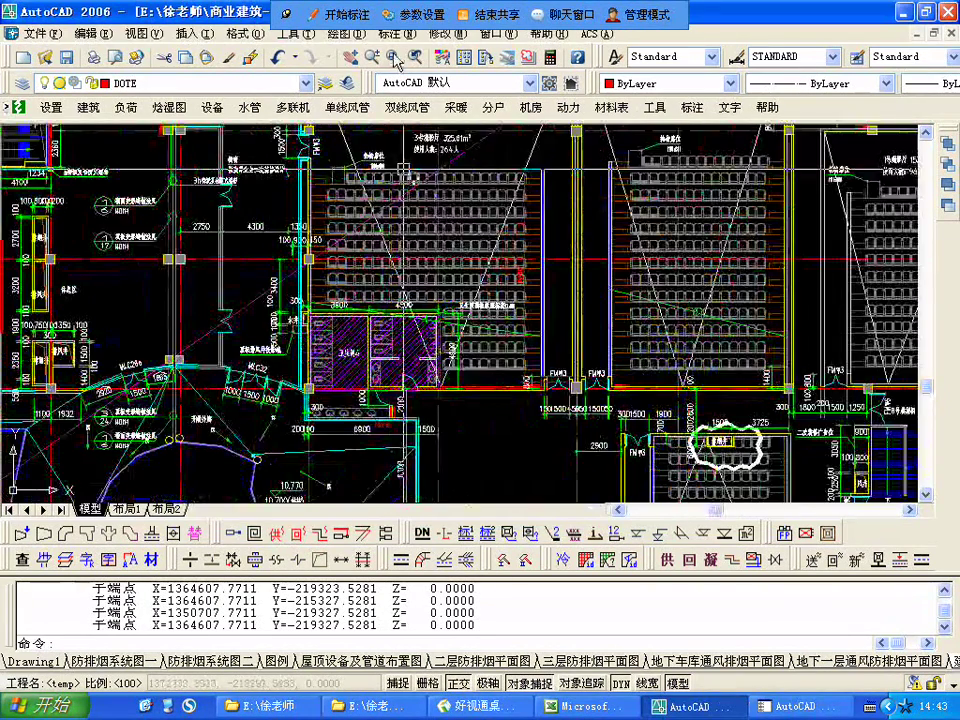
pyautogui.click(396, 34)
pyautogui.click(425, 61)
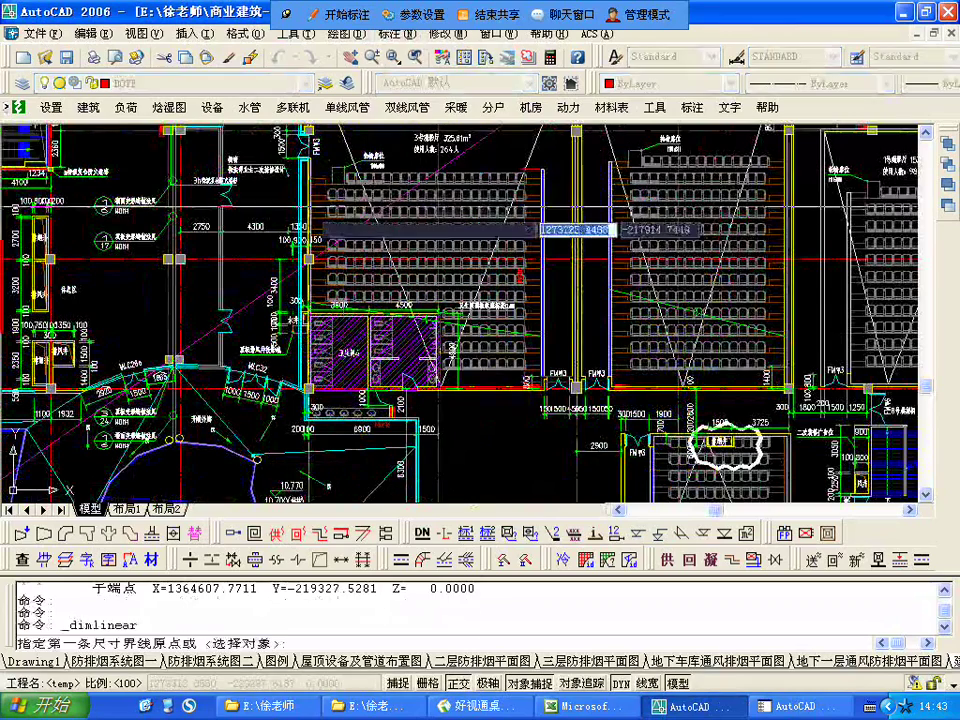
pyautogui.click(520, 222)
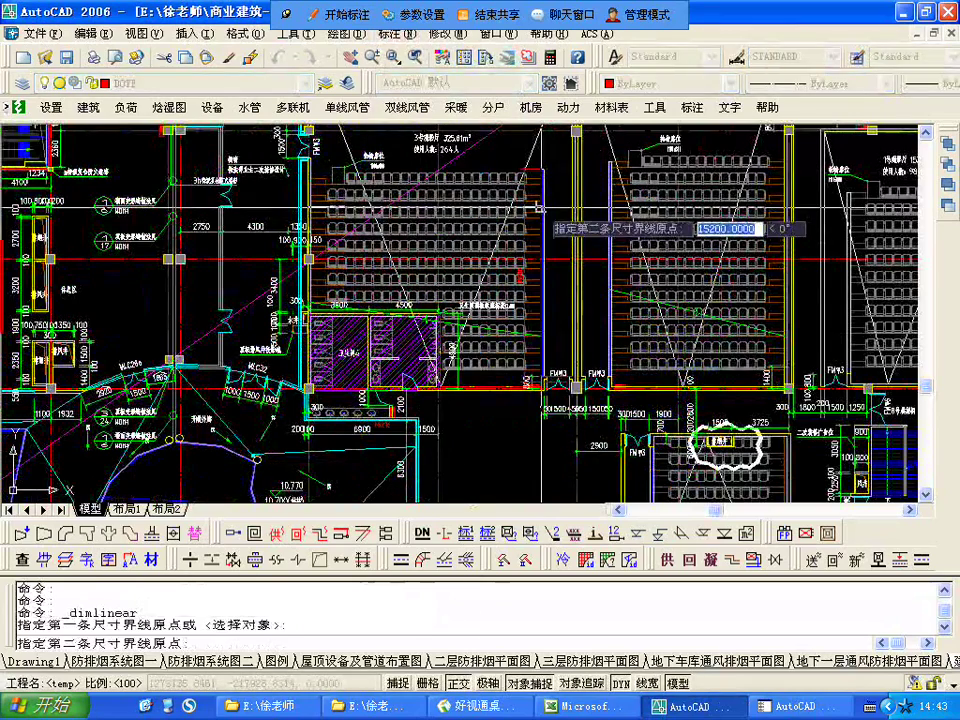
pyautogui.click(533, 202)
pyautogui.click(430, 150)
pyautogui.scroll(10, 428, 146)
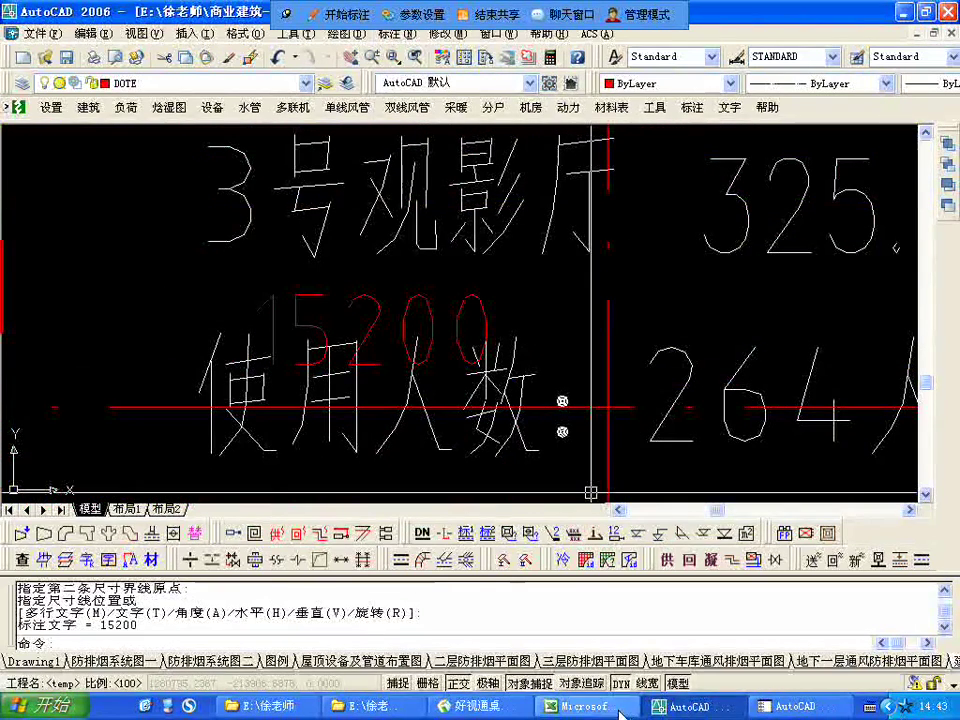
# Switch to the Excel workbook and enter 15 in cell E51 and 28 in cell F51.
pyautogui.click(585, 706)
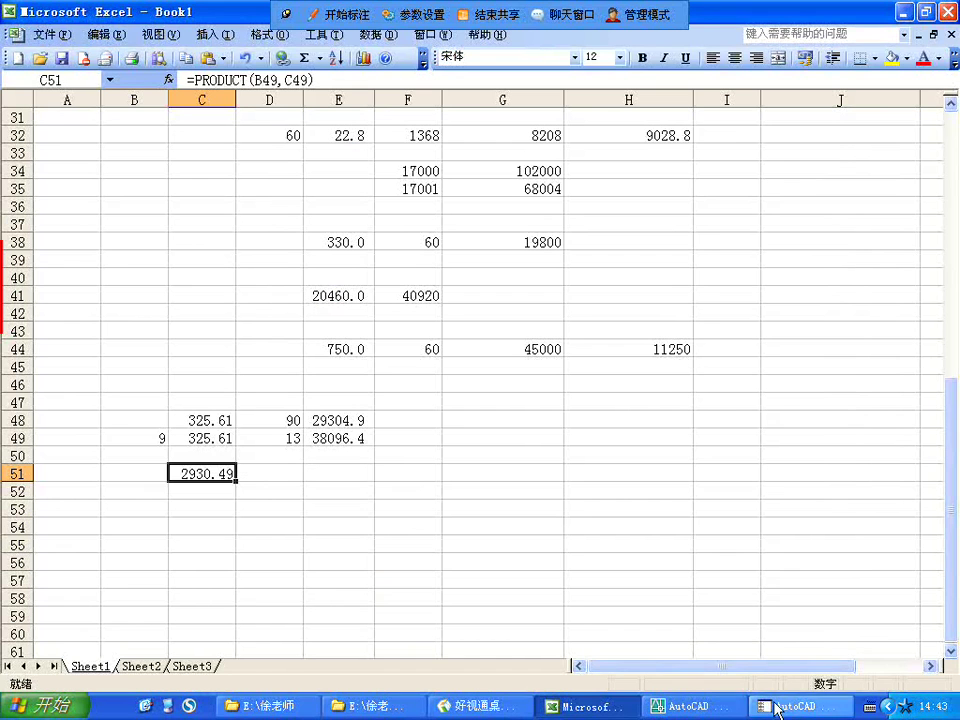
pyautogui.click(346, 474)
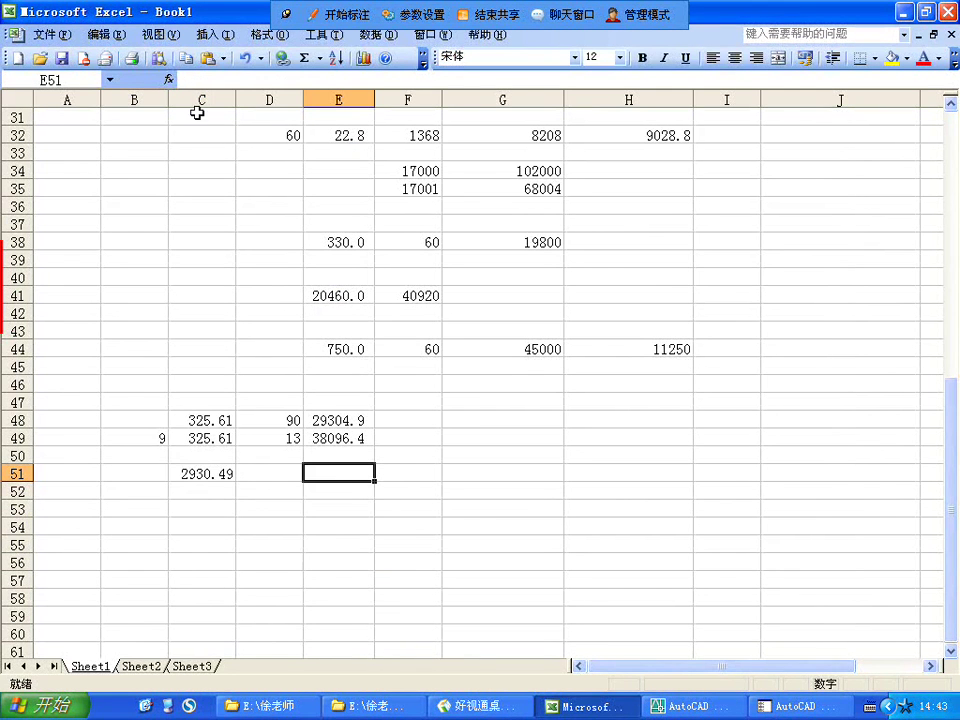
pyautogui.write('15')
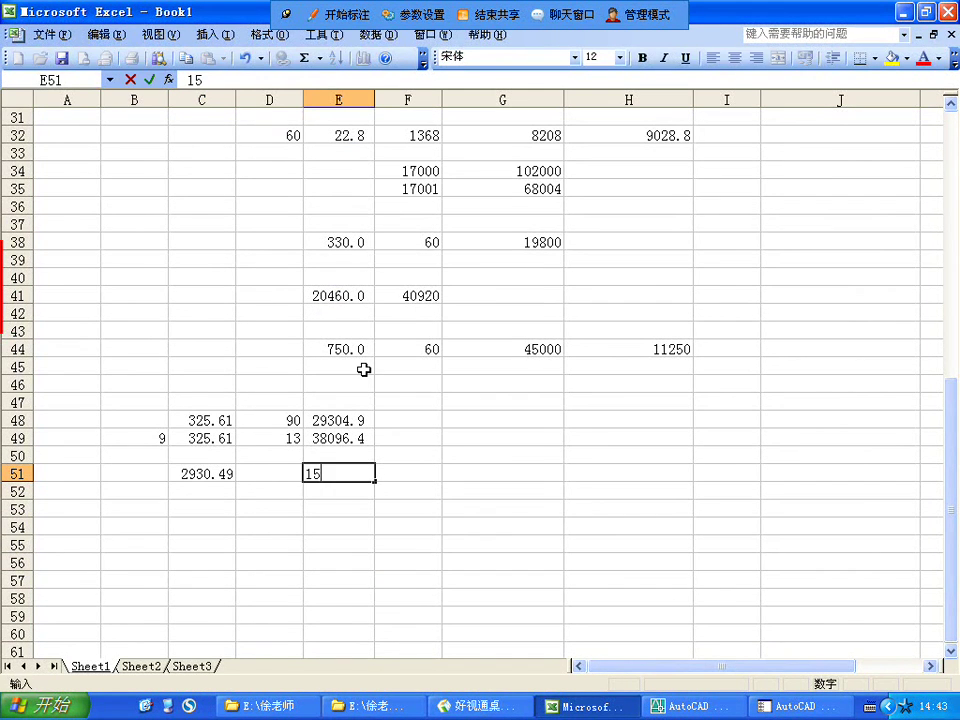
pyautogui.press('Tab')
pyautogui.write('2')
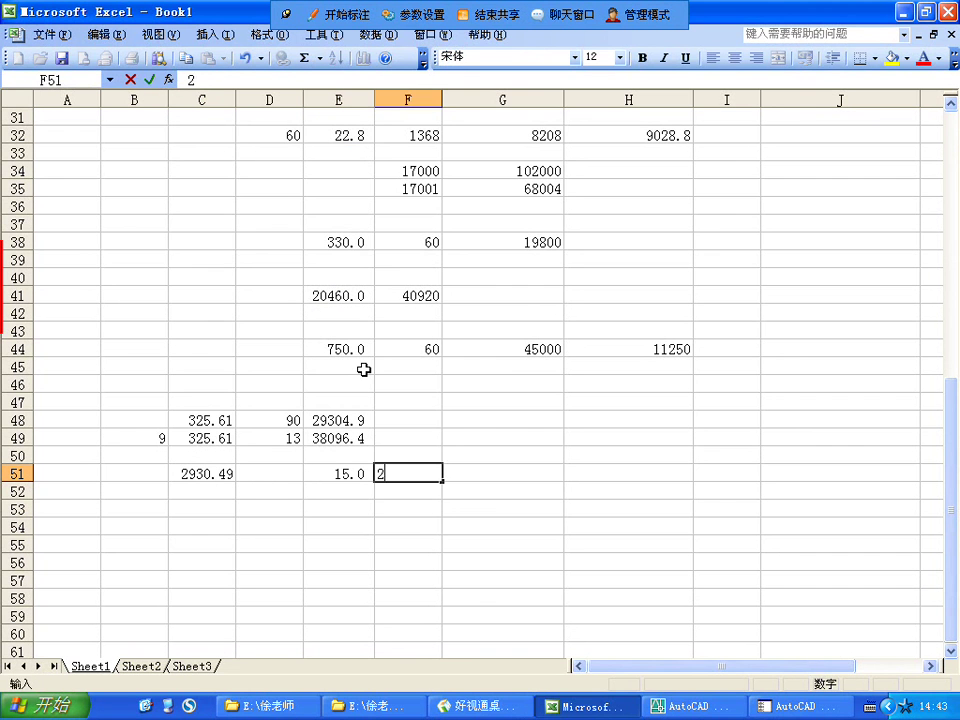
# Calculate the product of E51 and F51 in cell G51 with the PRODUCT function.
pyautogui.click(494, 475)
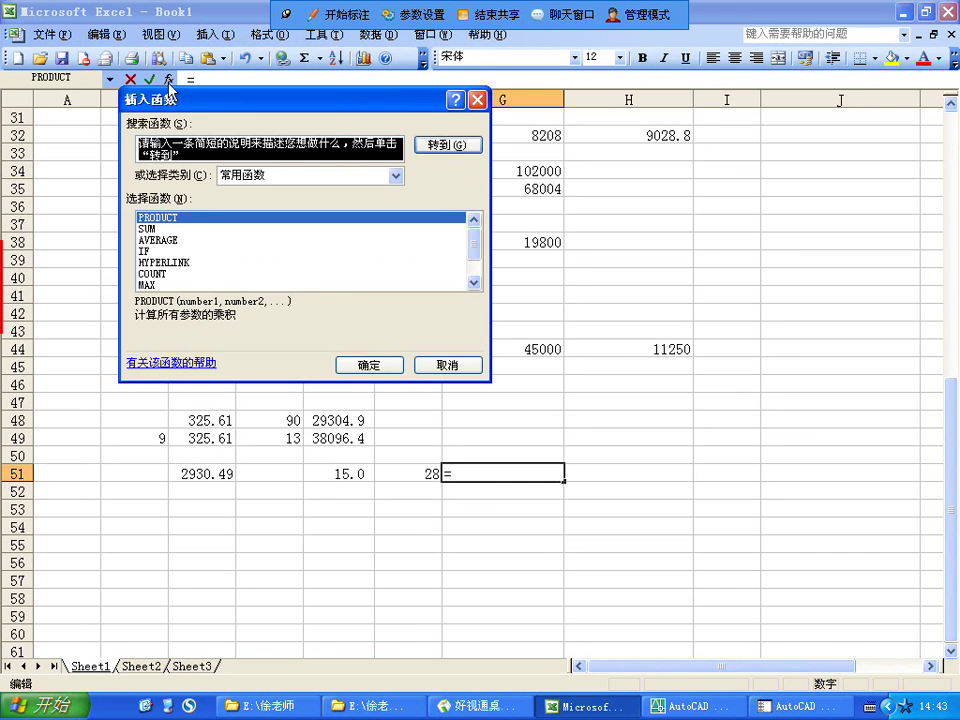
pyautogui.click(394, 366)
pyautogui.click(358, 473)
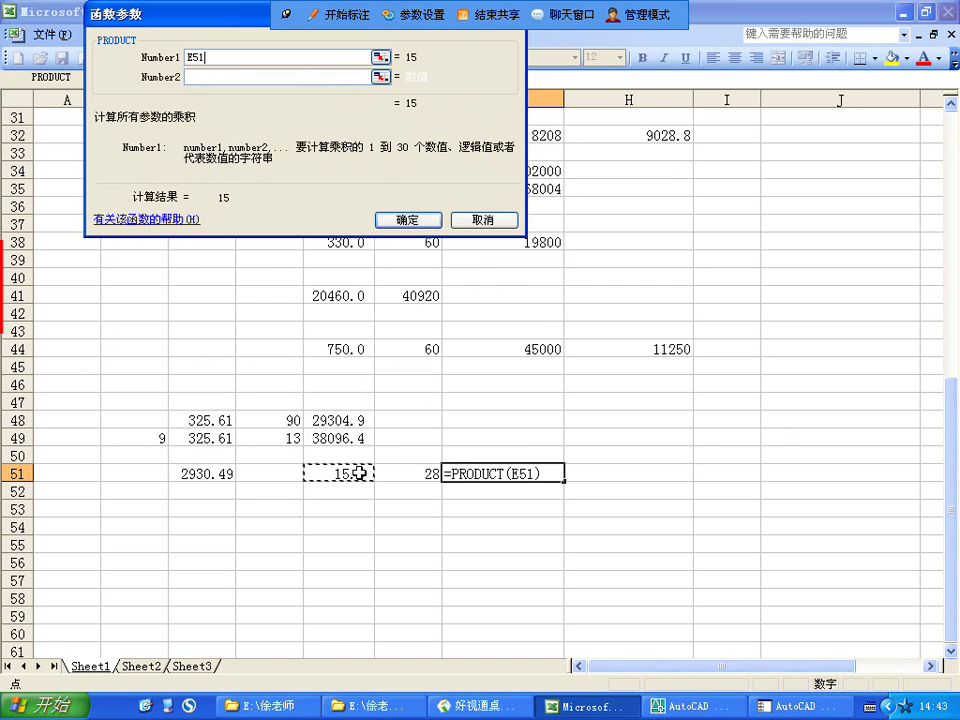
pyautogui.click(337, 80)
pyautogui.click(412, 477)
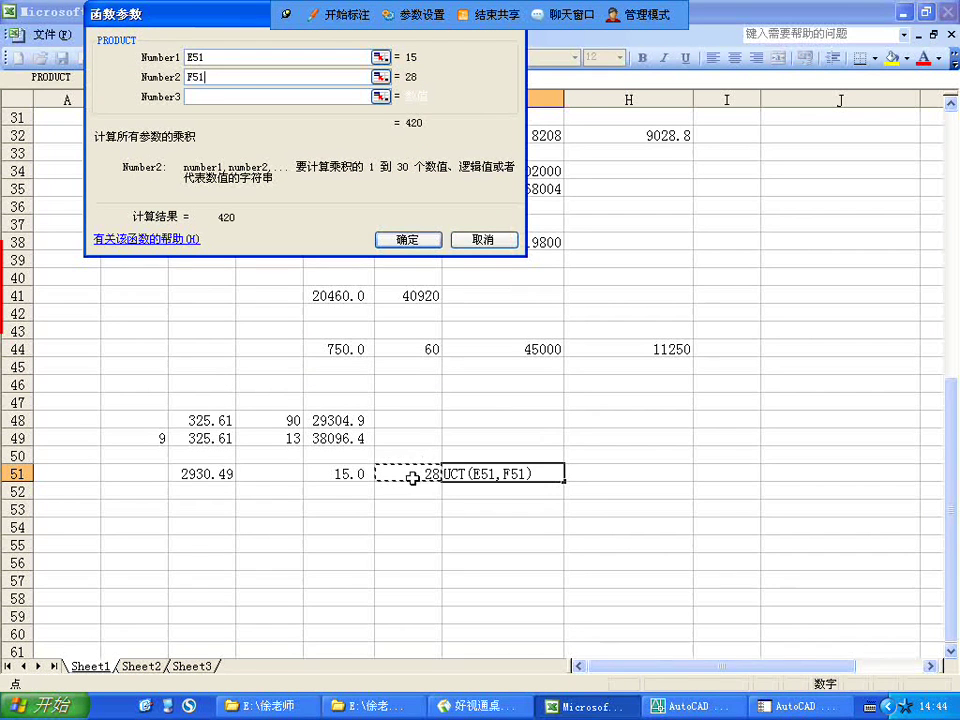
pyautogui.press('Return')
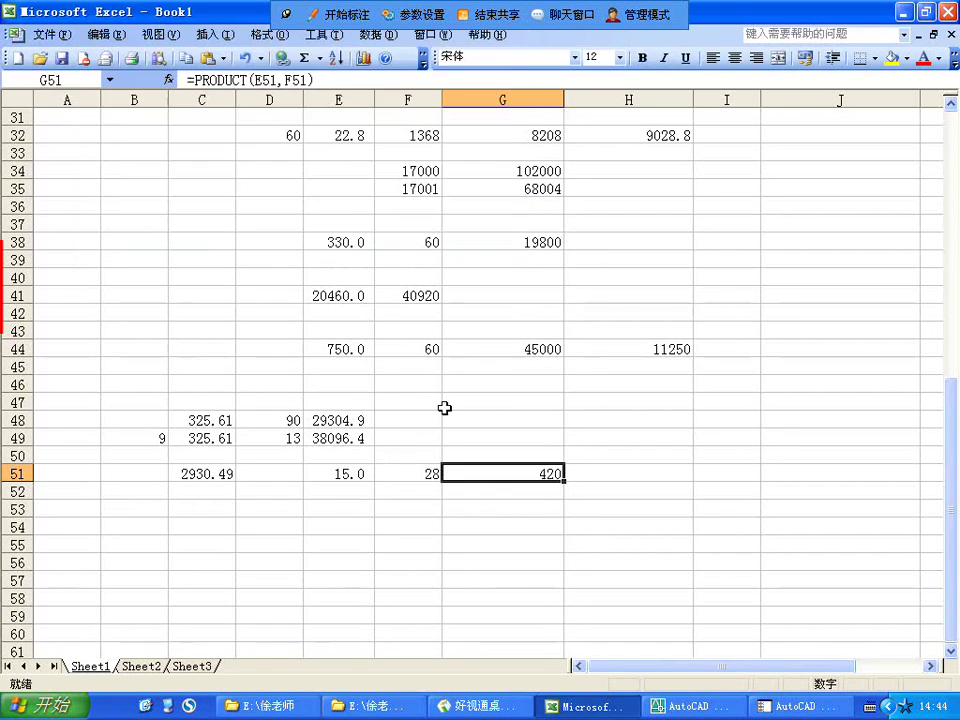
# Enter the reduced room volume 2510.49 in cell C53.
pyautogui.click(218, 476)
pyautogui.click(207, 493)
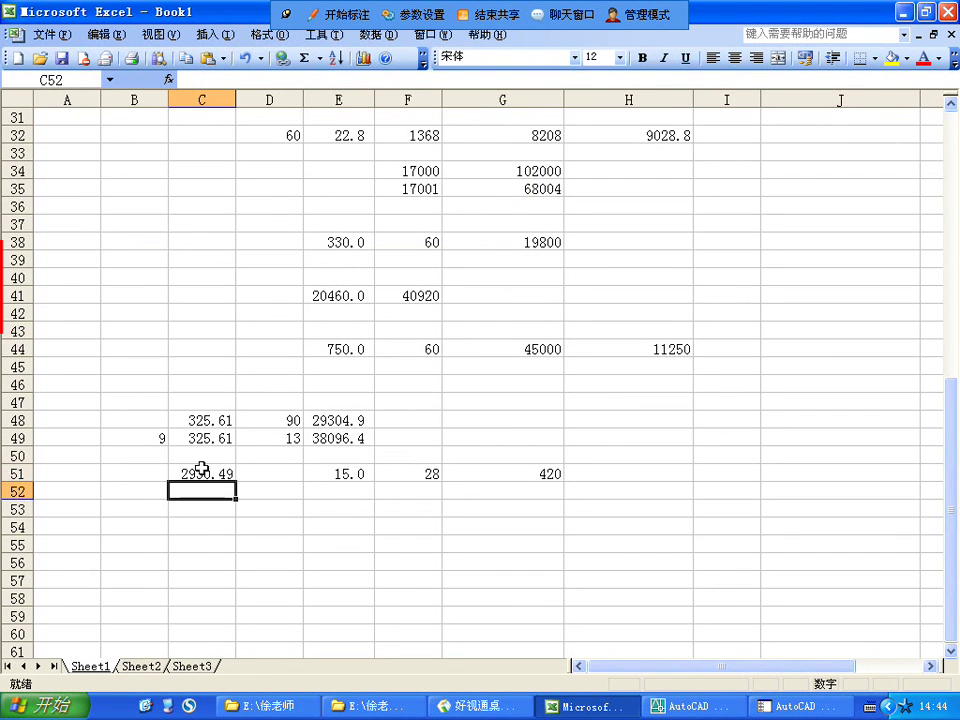
pyautogui.click(204, 471)
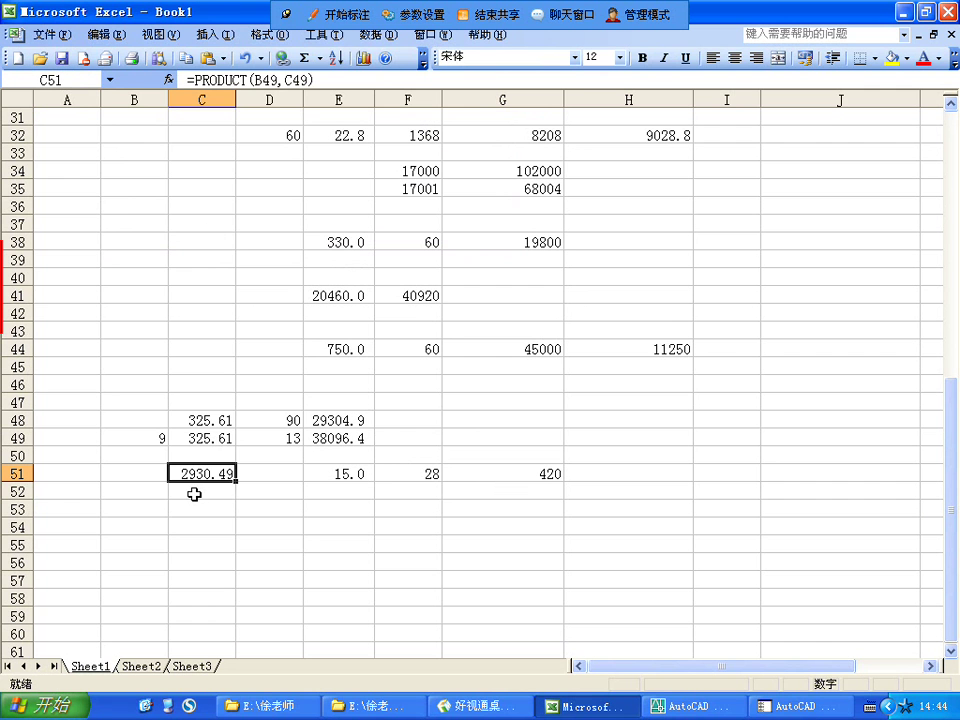
pyautogui.click(194, 507)
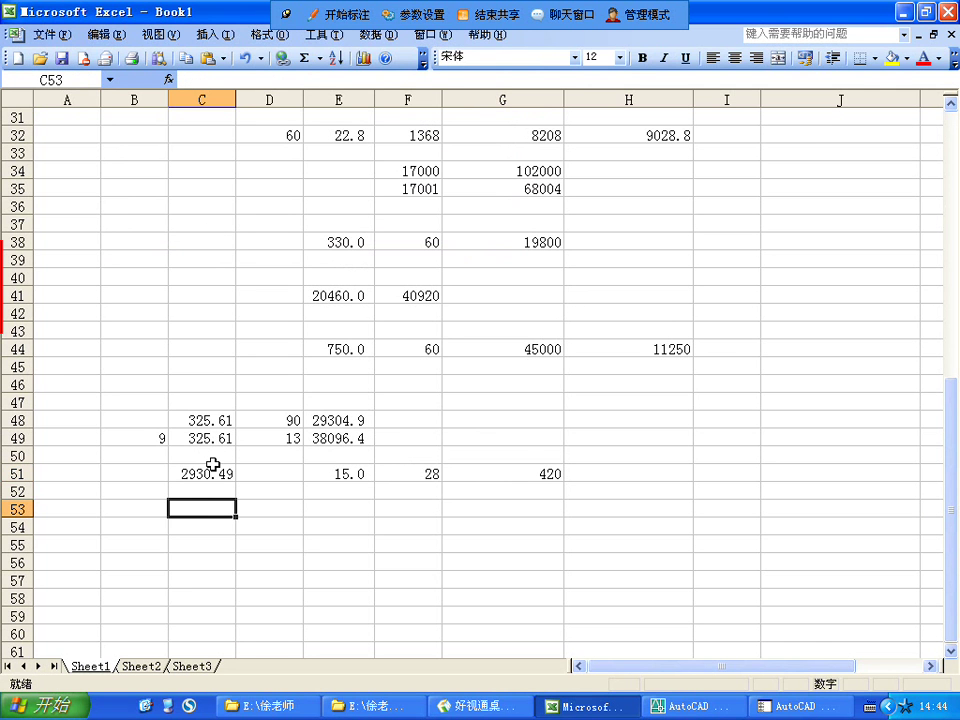
pyautogui.write('251')
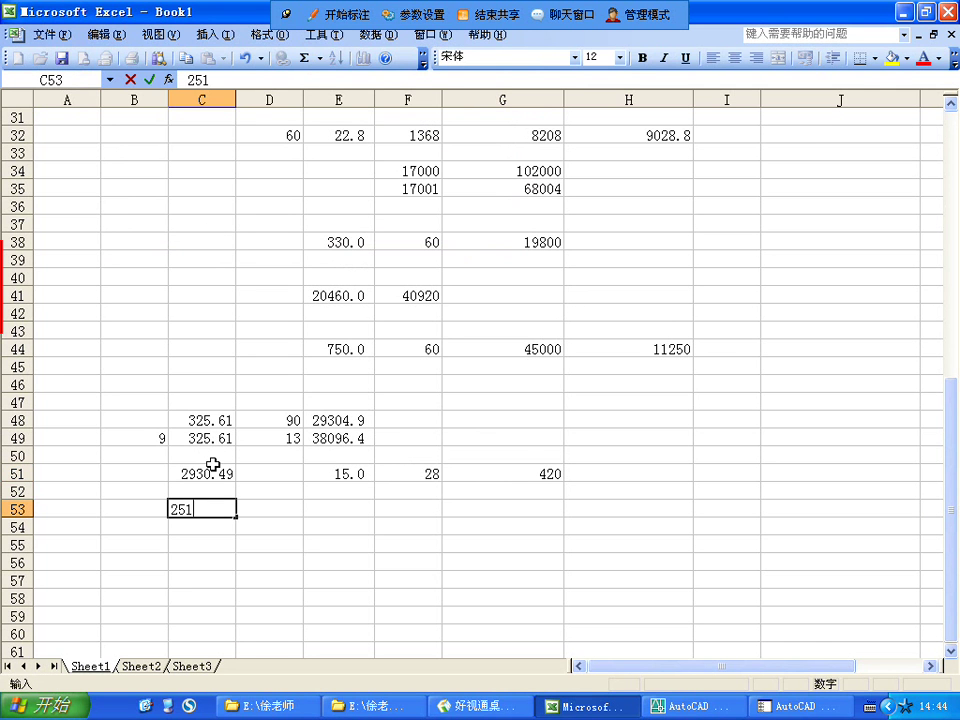
pyautogui.write('0.49')
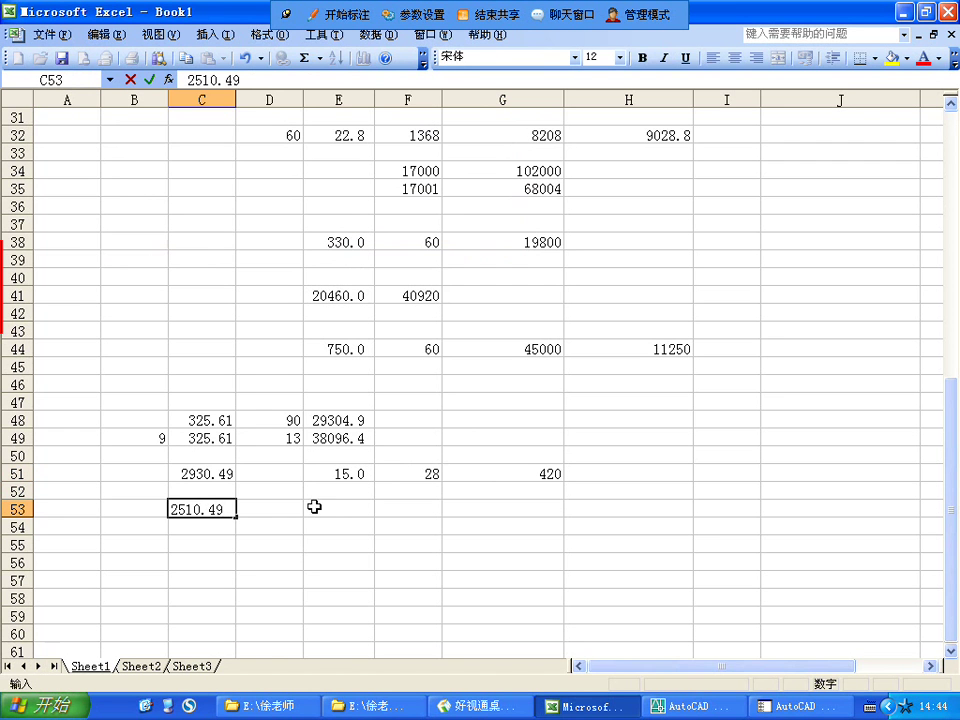
# Enter 13 in cell D53 and calculate the product of C53 and D53 in cell E53 with the PRODUCT function.
pyautogui.click(289, 508)
pyautogui.write('13')
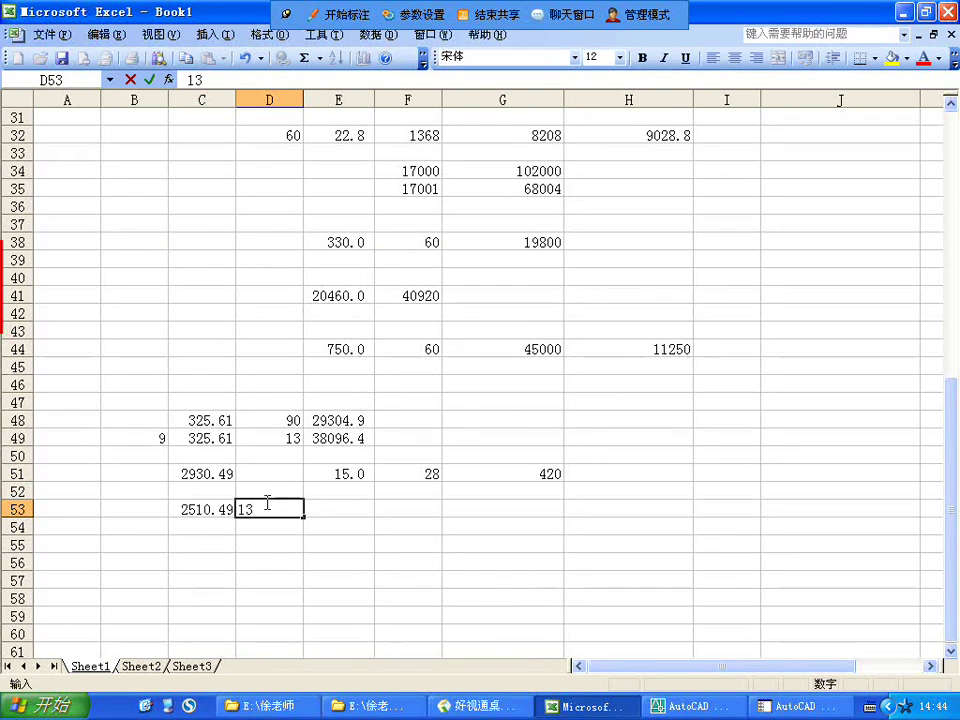
pyautogui.click(319, 506)
pyautogui.click(169, 80)
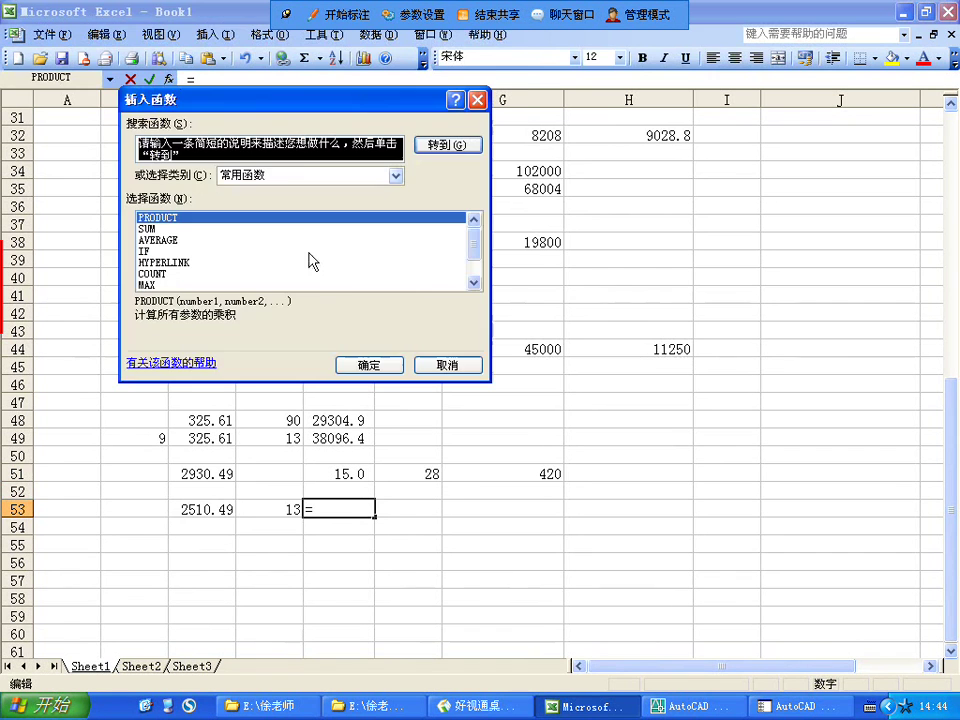
pyautogui.click(369, 366)
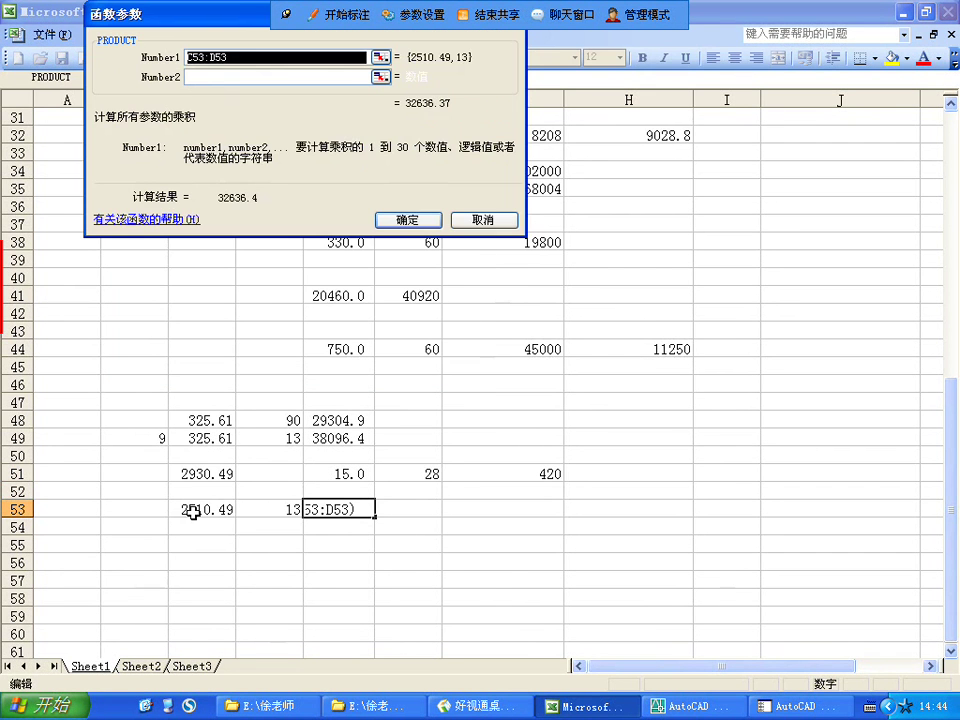
pyautogui.click(193, 510)
pyautogui.click(236, 75)
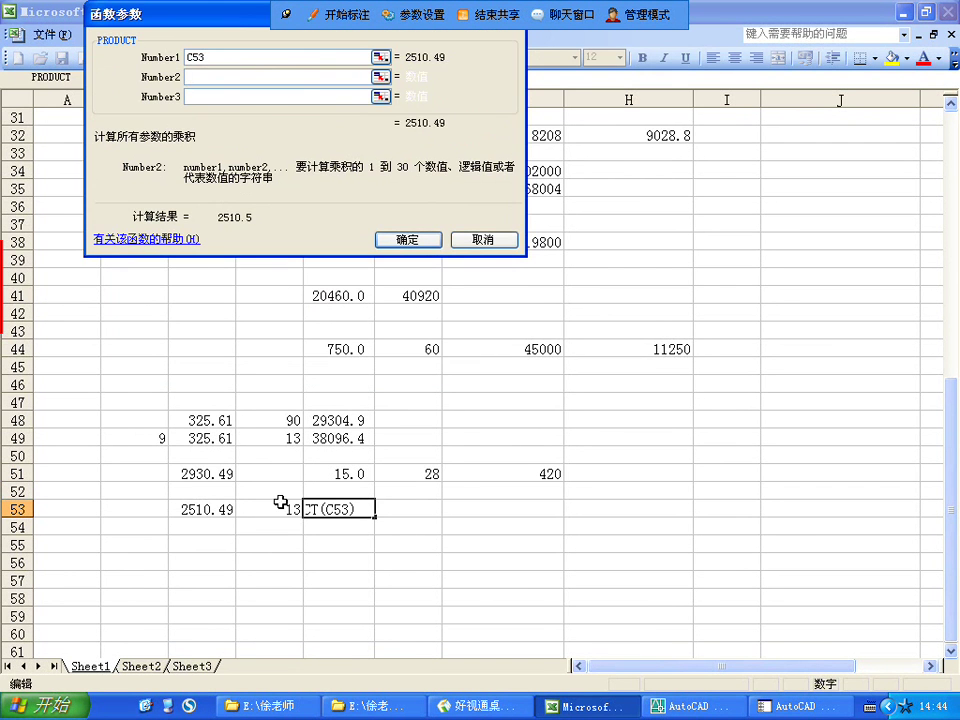
pyautogui.click(408, 242)
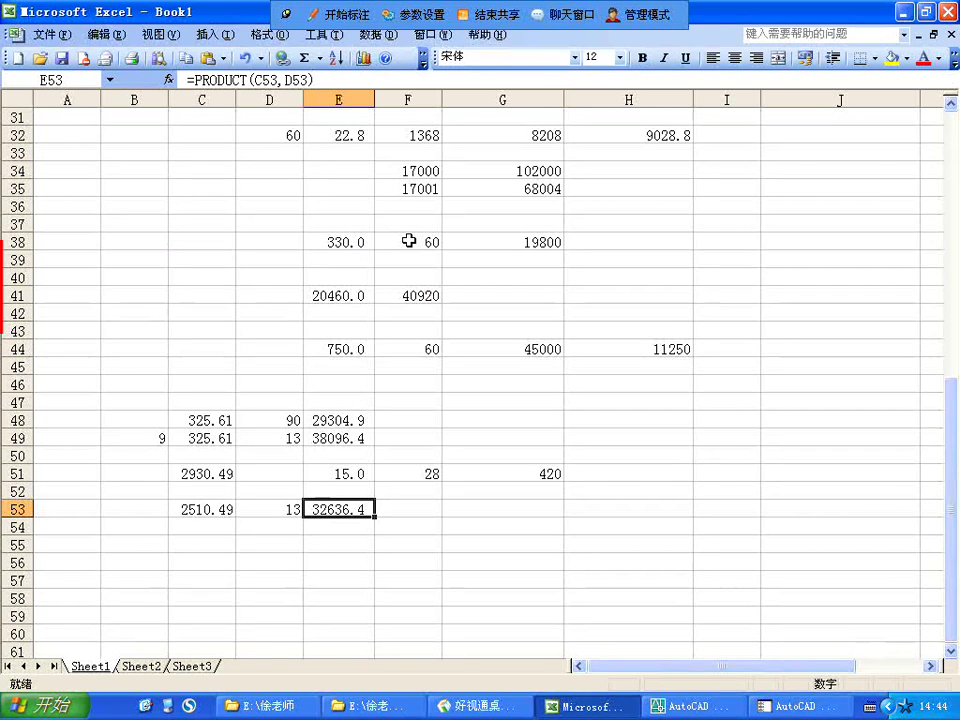
# Switch to the AutoCAD floor plan and move the 附注 notes away from the slanted outer wall of 6号观影厅.
pyautogui.click(716, 705)
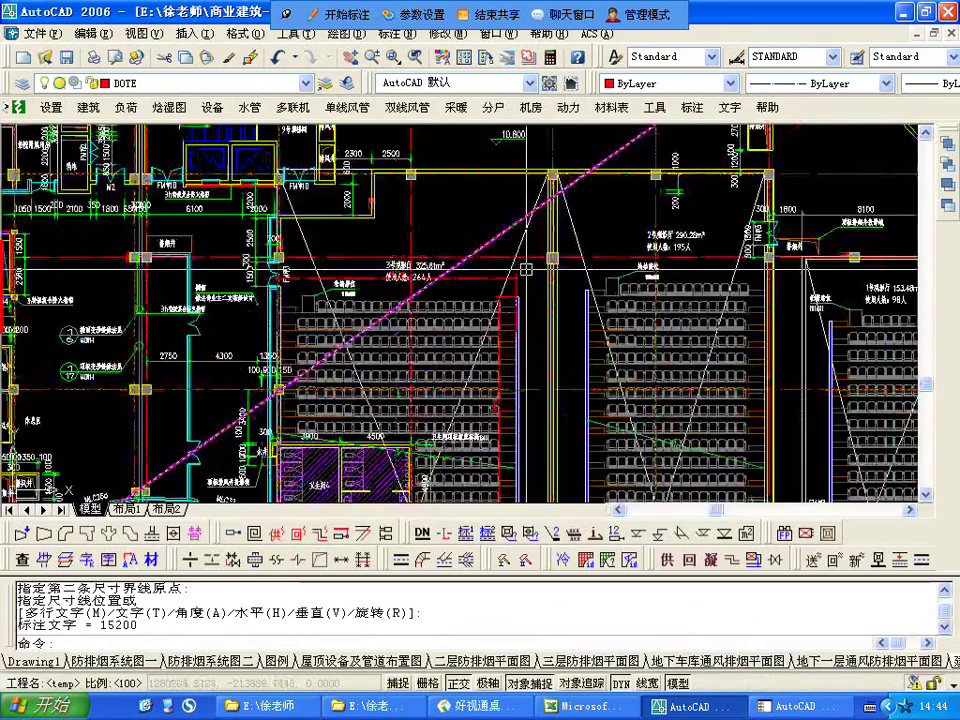
pyautogui.scroll(-4, 526, 269)
pyautogui.moveTo(440, 362); pyautogui.dragTo(465, 251, button='middle')
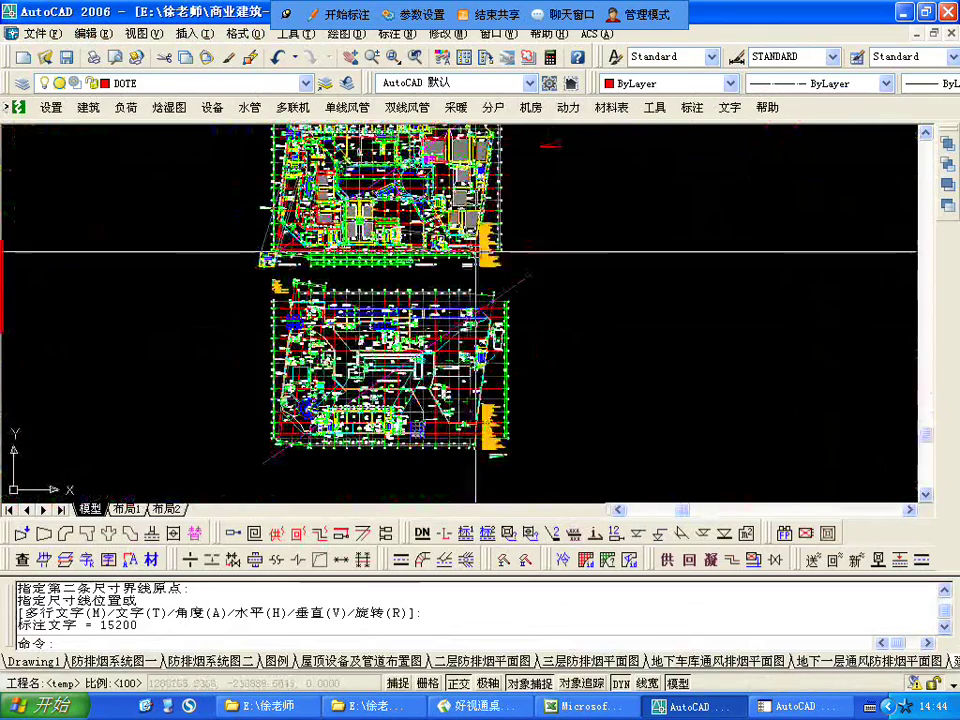
pyautogui.scroll(6, 475, 251)
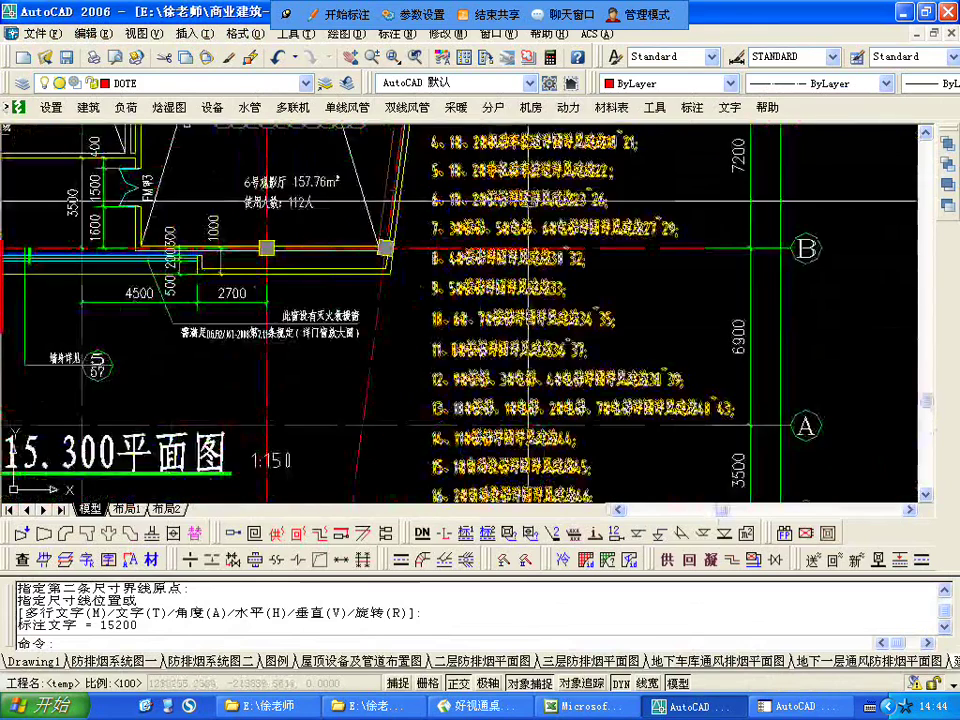
pyautogui.scroll(3, 527, 250)
pyautogui.scroll(-6, 507, 350)
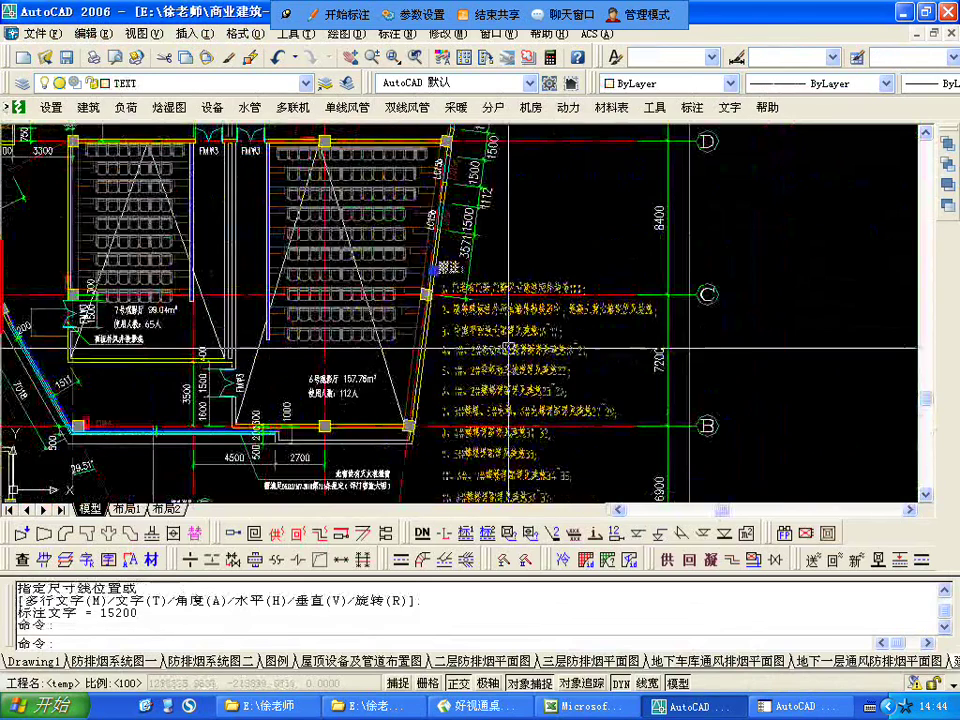
pyautogui.click(432, 270)
pyautogui.click(433, 271)
pyautogui.rightClick(433, 271)
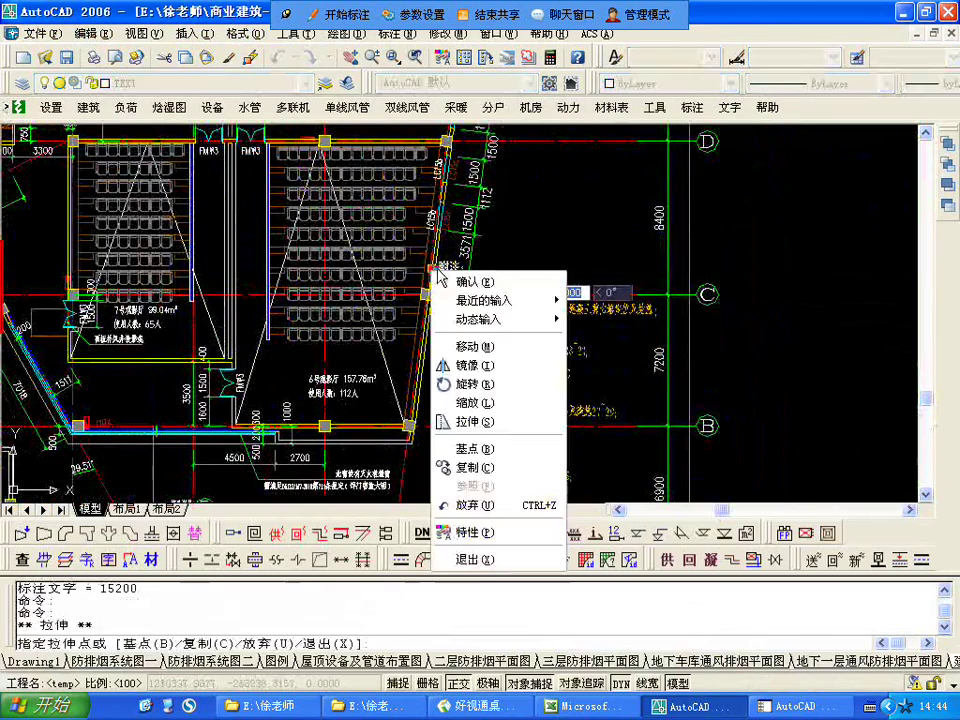
pyautogui.click(541, 240)
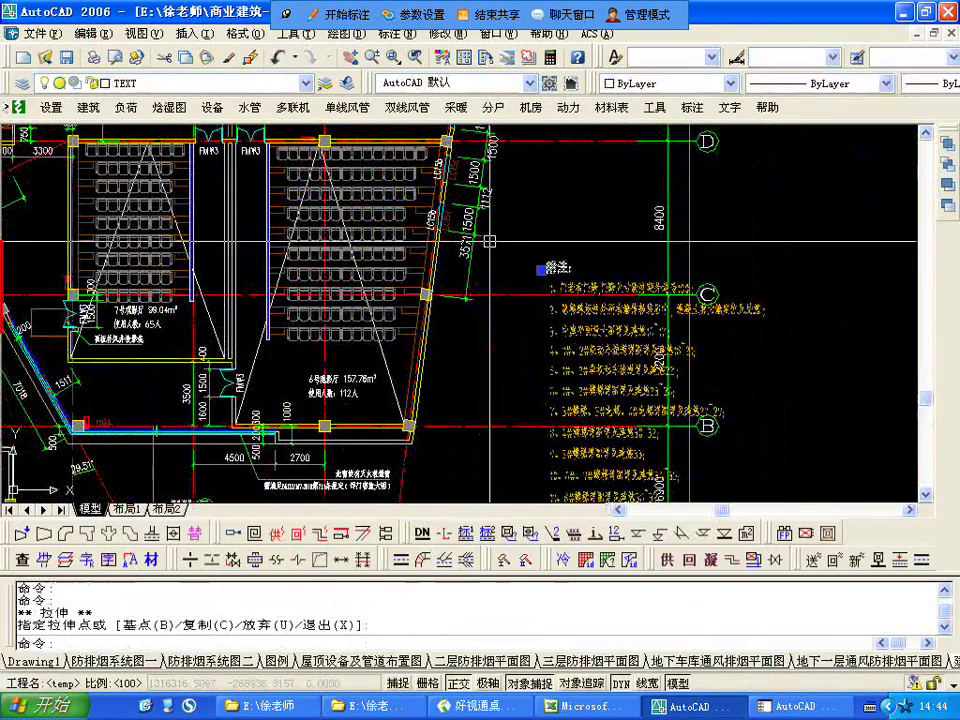
# Move the 附注 notes back beside the slanted outer wall of 6号观影厅 and clear the selection.
pyautogui.click(541, 268)
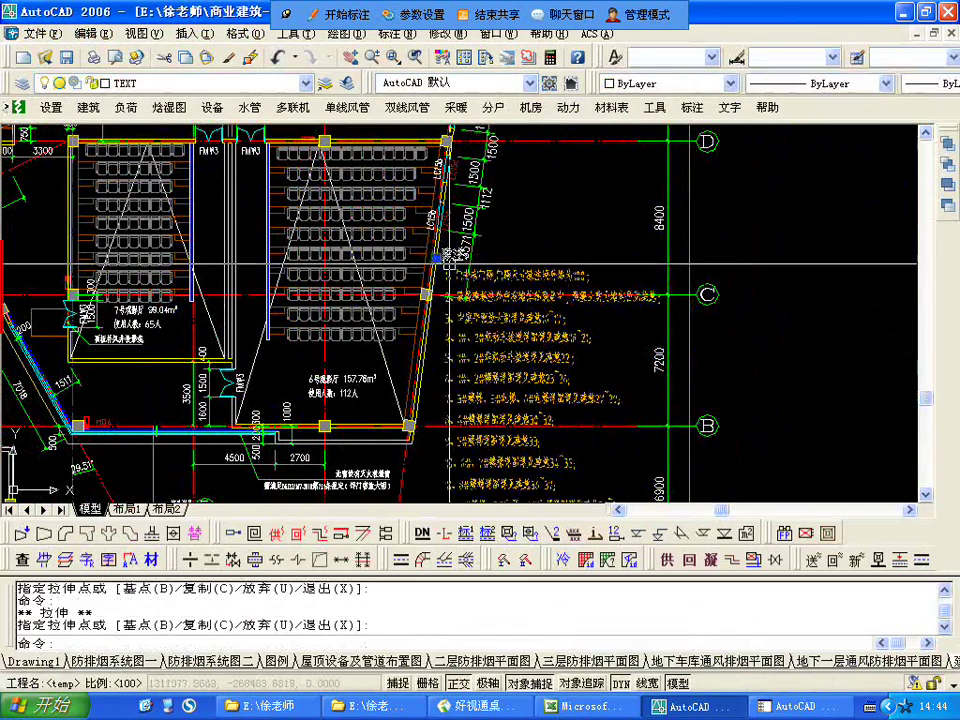
pyautogui.click(449, 262)
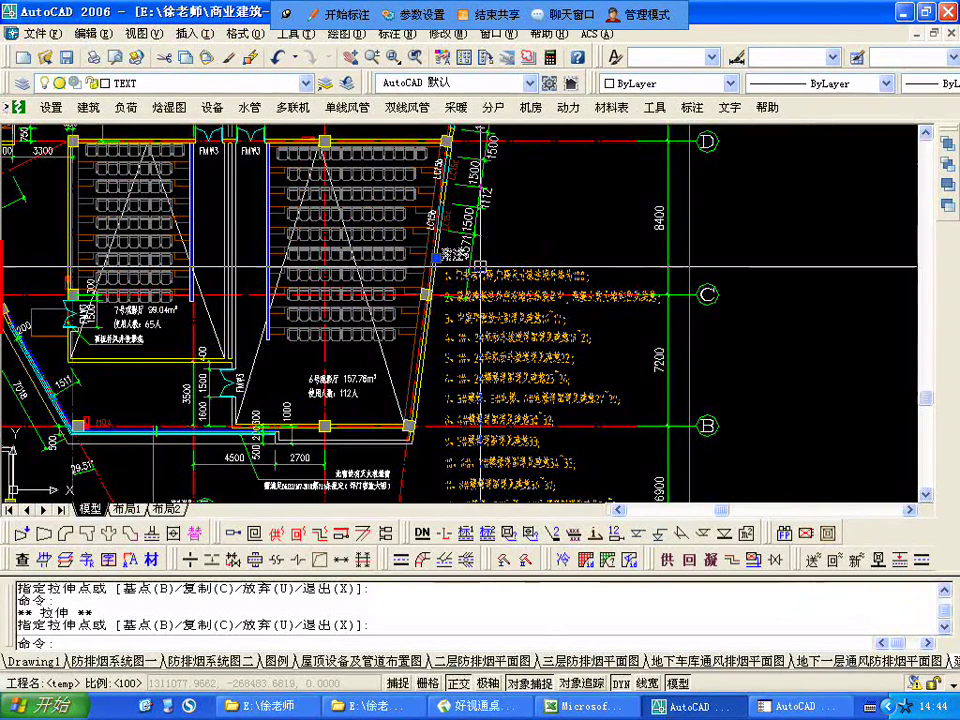
pyautogui.click(446, 259)
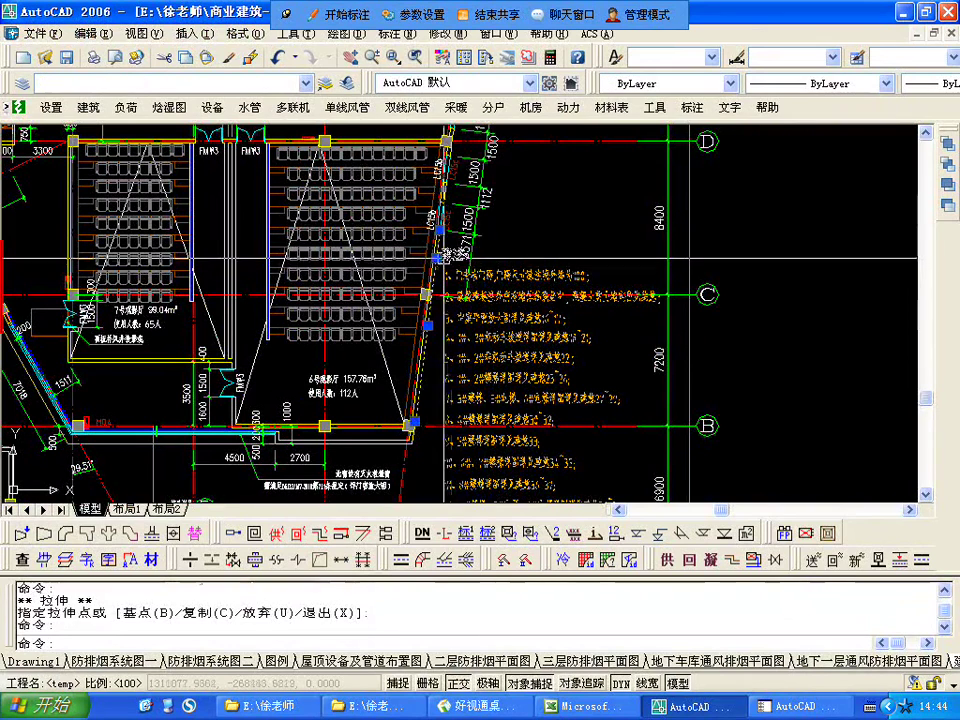
pyautogui.press('Escape')
pyautogui.press('Escape')
pyautogui.press('Escape')
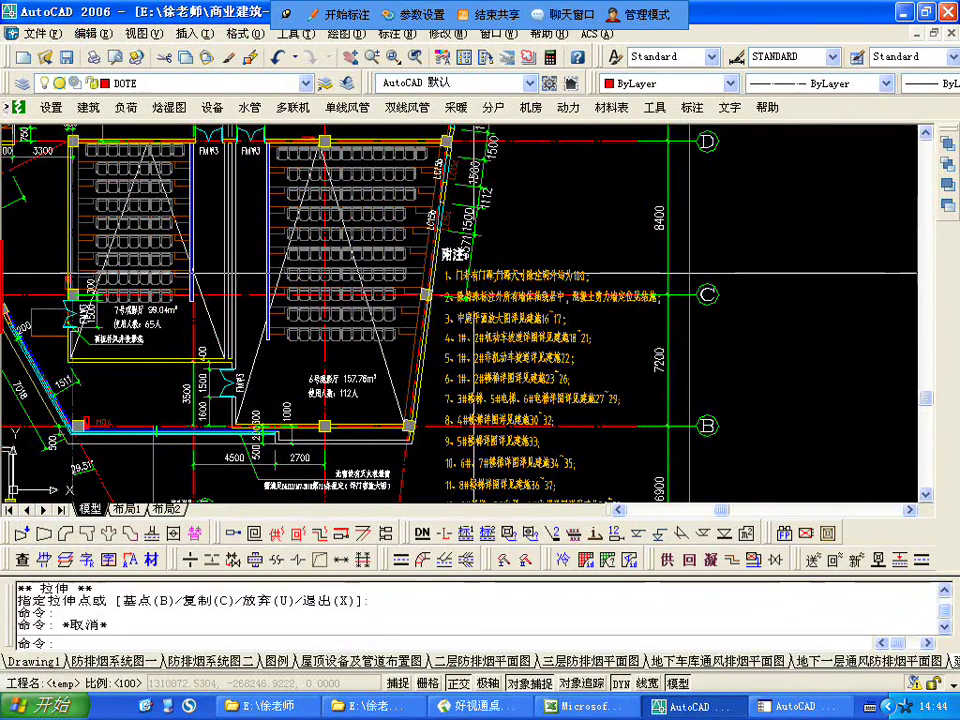
# Switch to the 三层防排烟平面图 drawing and examine the 板式排烟风口 labels near axes 8 and 9 and the exhaust duct in 3号观影厅.
pyautogui.scroll(-5, 614, 270)
pyautogui.scroll(-5, 614, 270)
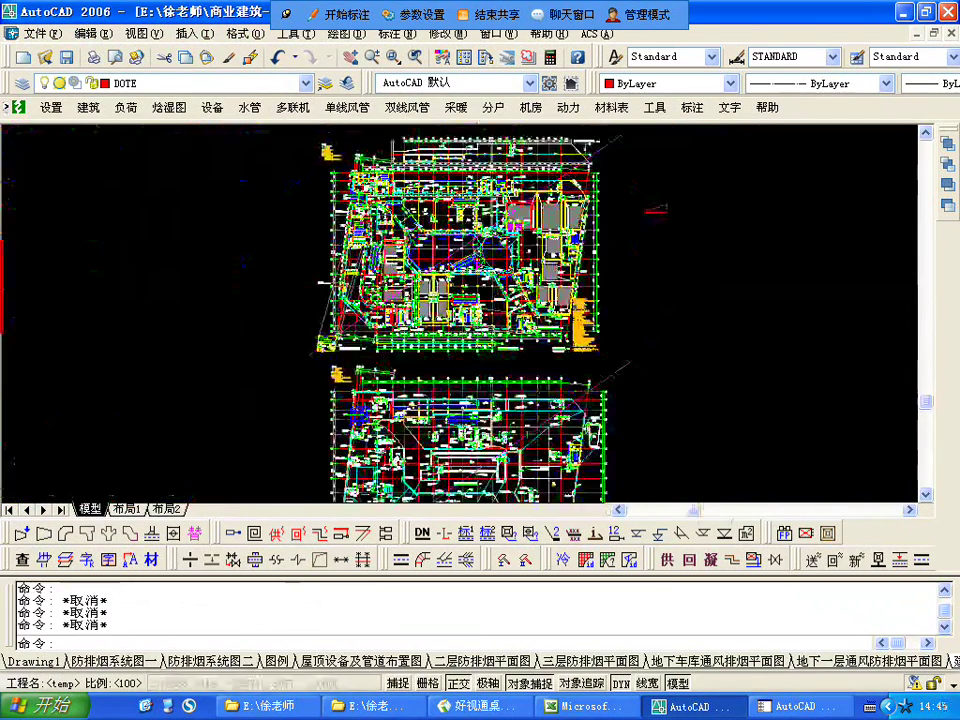
pyautogui.scroll(8, 500, 298)
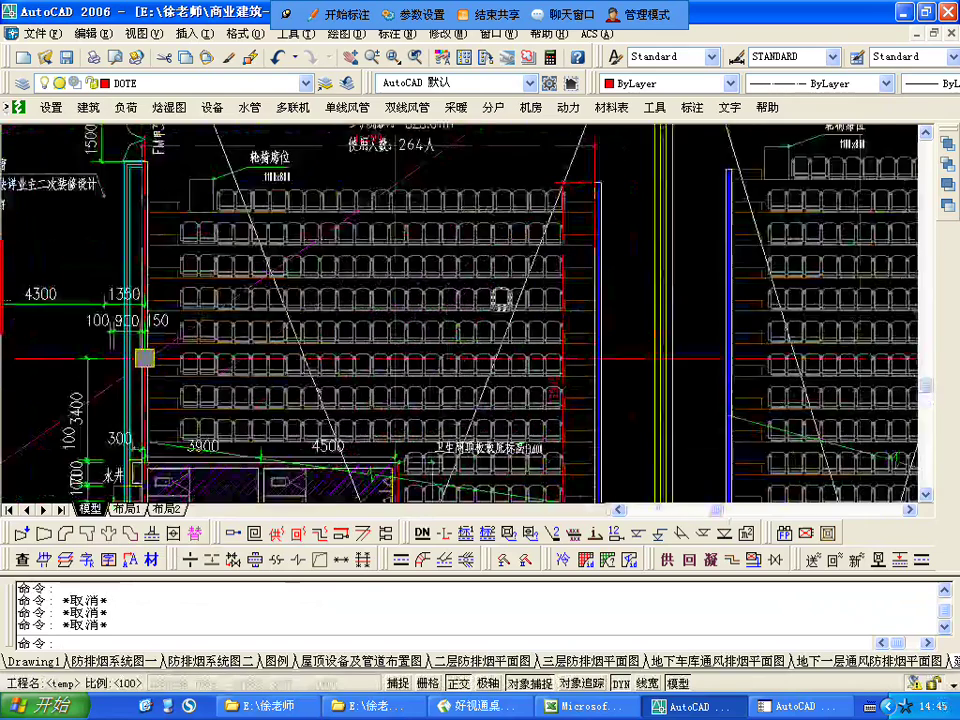
pyautogui.scroll(-4, 500, 298)
pyautogui.scroll(3, 543, 475)
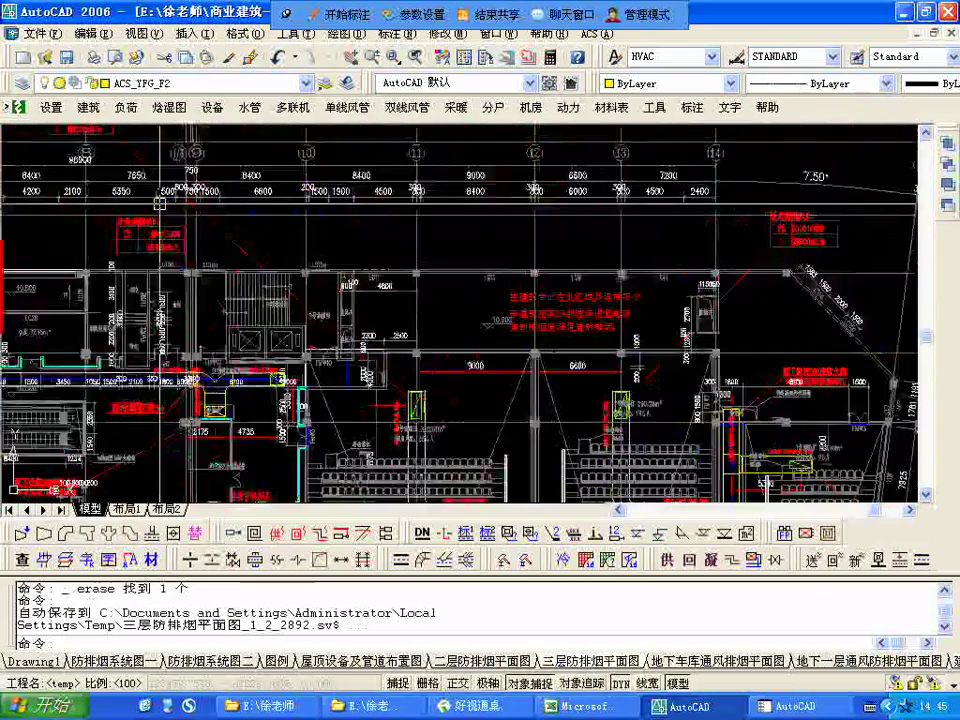
pyautogui.scroll(3, 154, 206)
pyautogui.moveTo(134, 221); pyautogui.dragTo(441, 476, button='middle')
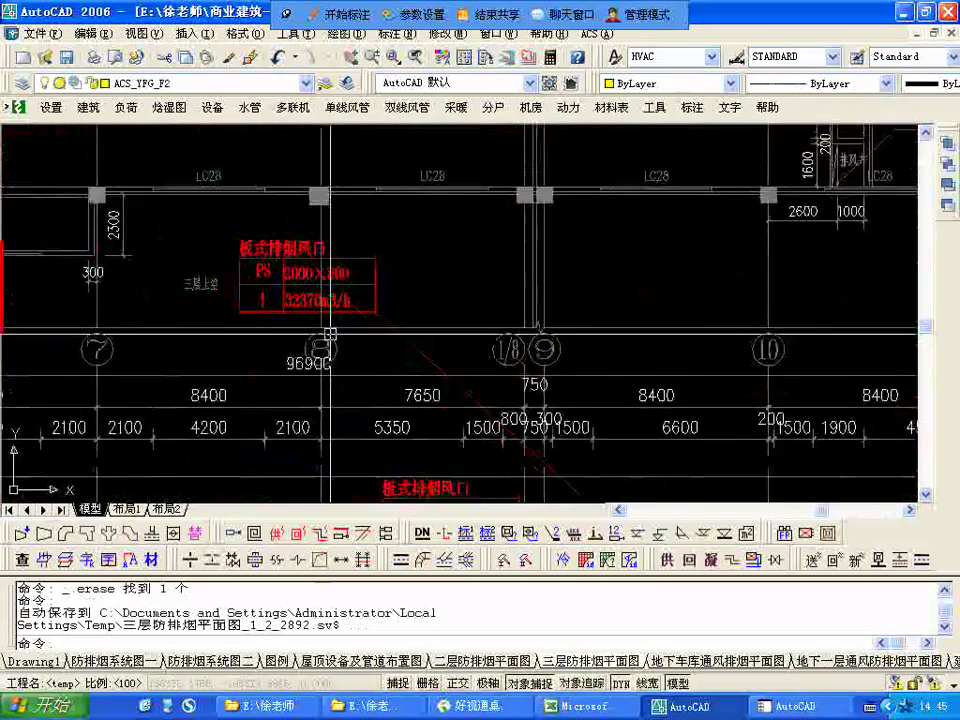
pyautogui.scroll(3, 329, 332)
pyautogui.moveTo(413, 395)
pyautogui.mouseDown(button='middle')
pyautogui.moveTo(257, 249)
pyautogui.moveTo(266, 247)
pyautogui.mouseUp(button='middle')
pyautogui.scroll(-2, 267, 247)
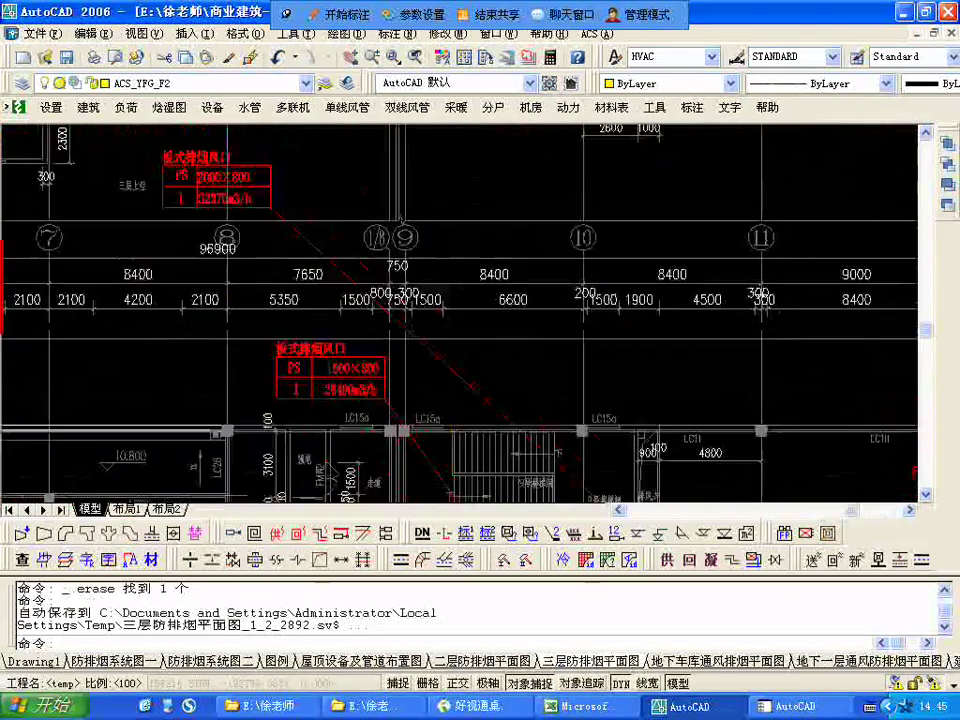
pyautogui.scroll(-2, 458, 315)
pyautogui.scroll(3, 458, 315)
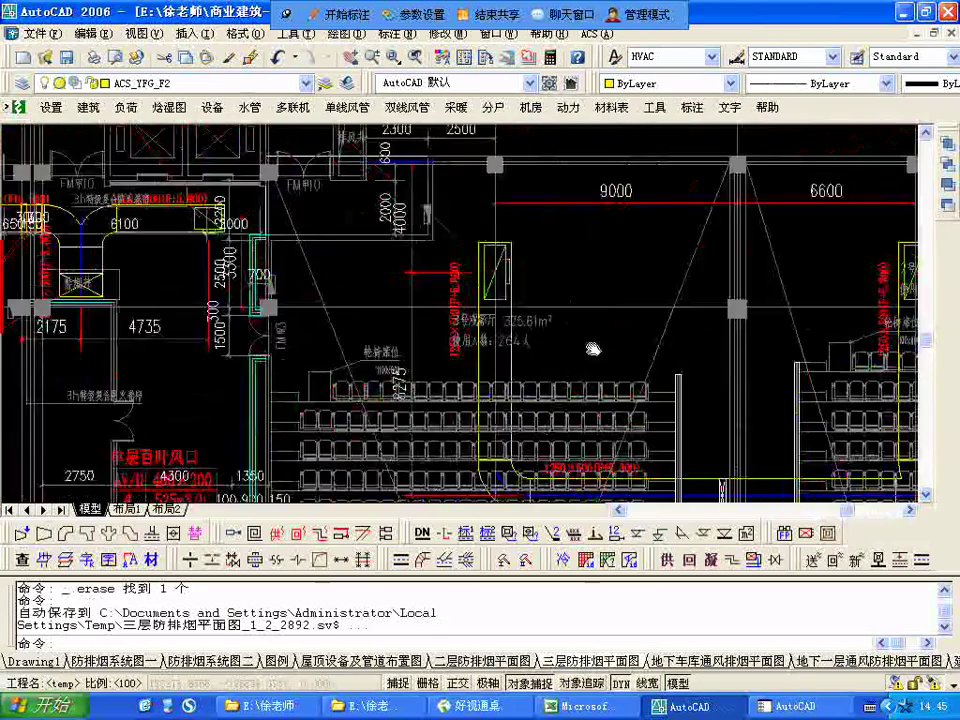
pyautogui.moveTo(402, 243); pyautogui.dragTo(440, 314, button='middle')
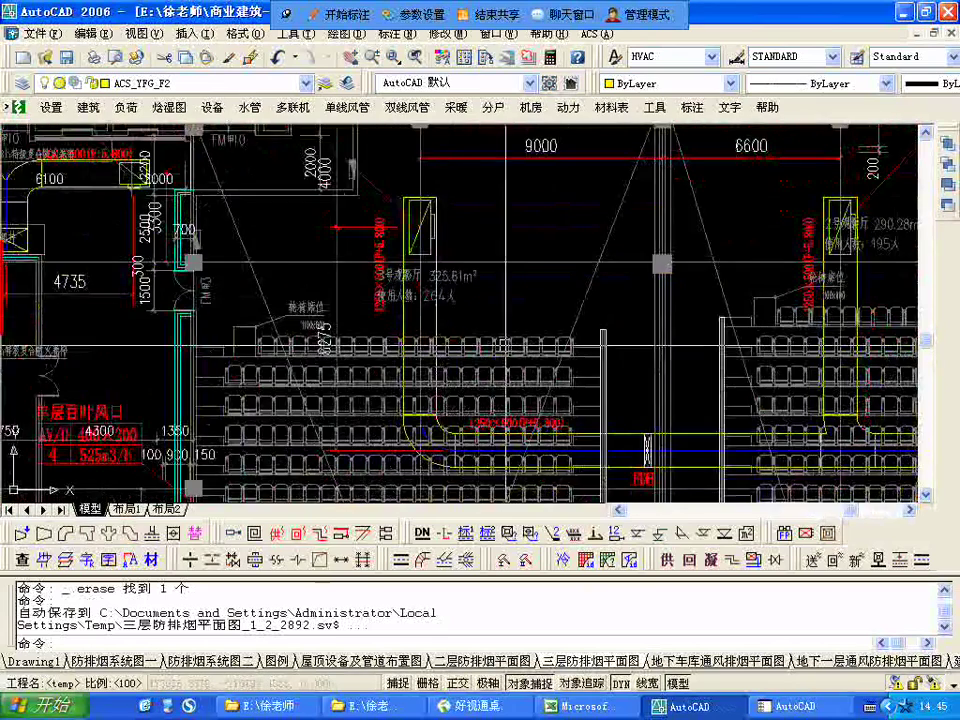
pyautogui.moveTo(492, 316); pyautogui.dragTo(462, 244, button='middle')
pyautogui.scroll(-3, 462, 244)
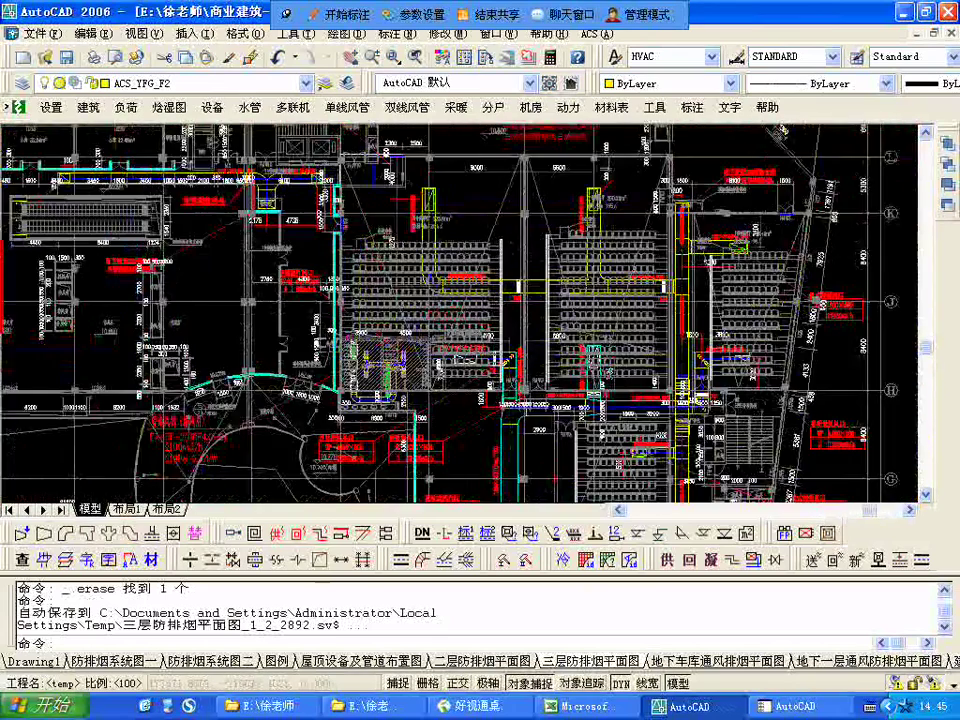
pyautogui.scroll(3, 403, 185)
pyautogui.scroll(-2, 403, 185)
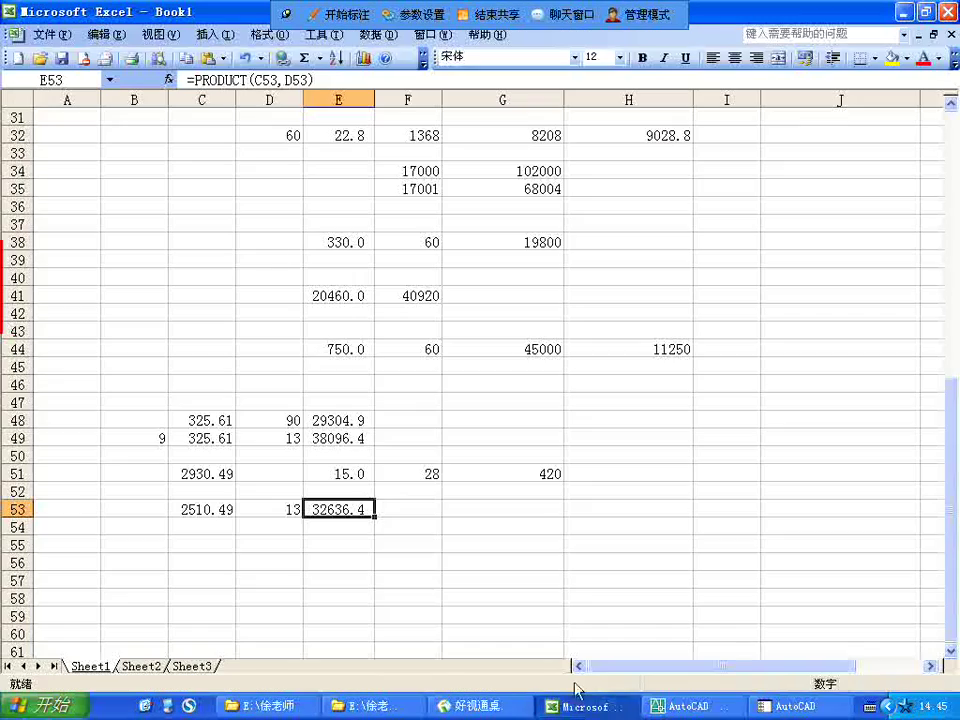
# Switch to the Excel workbook and compare the calculated exhaust volumes in cells E48, E49 and E53.
pyautogui.click(578, 706)
pyautogui.click(340, 349)
pyautogui.hotkey('ctrl', 'c')
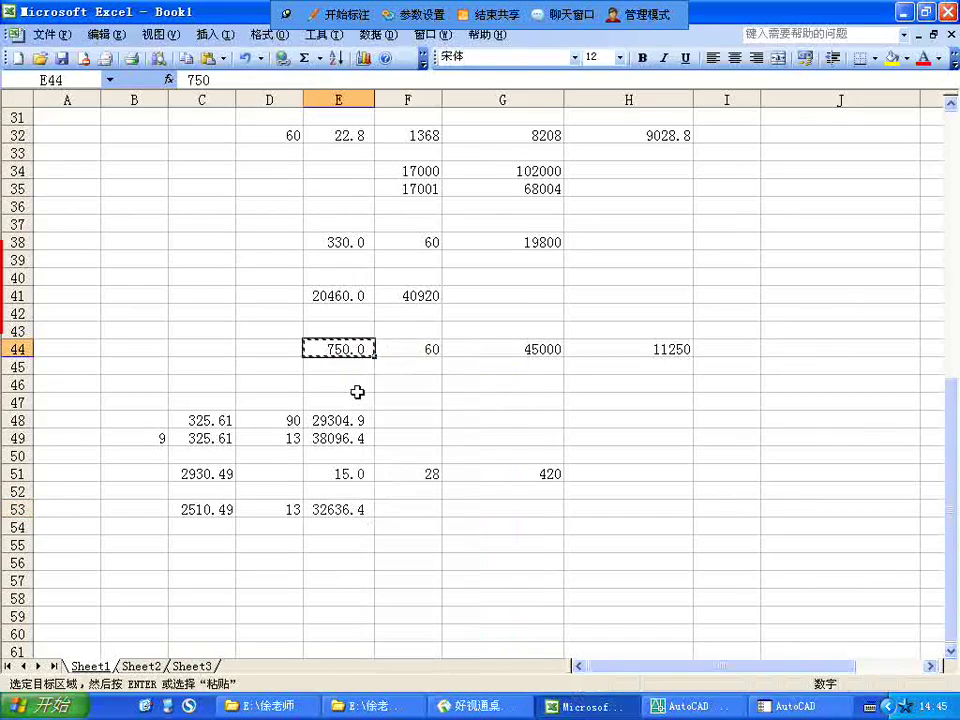
pyautogui.press('Escape')
pyautogui.click(349, 441)
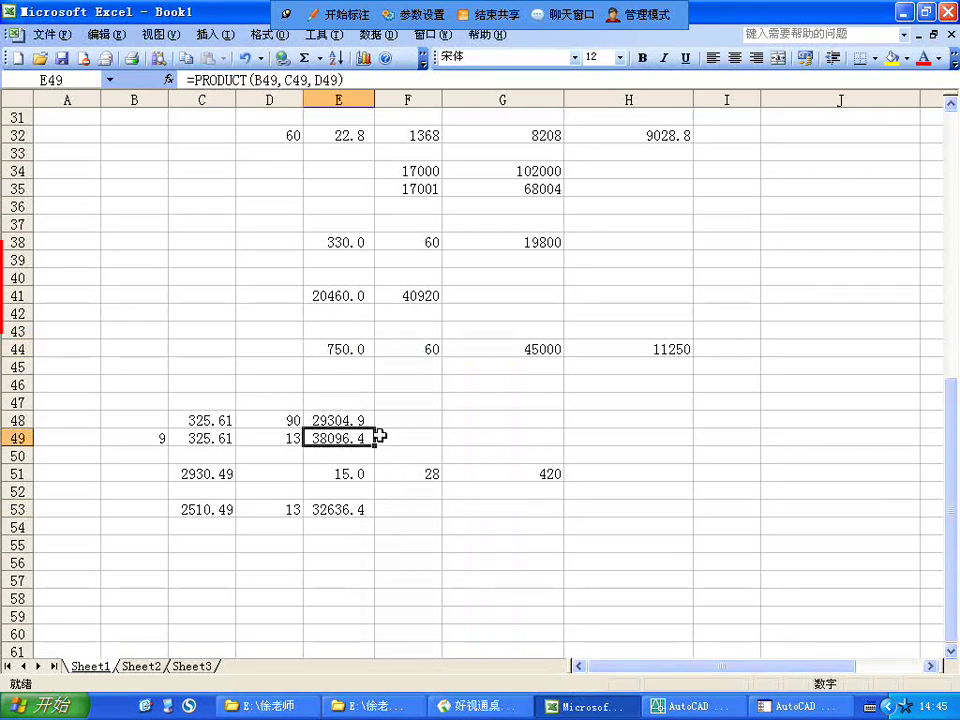
pyautogui.click(385, 434)
pyautogui.click(356, 423)
pyautogui.click(362, 452)
pyautogui.click(416, 439)
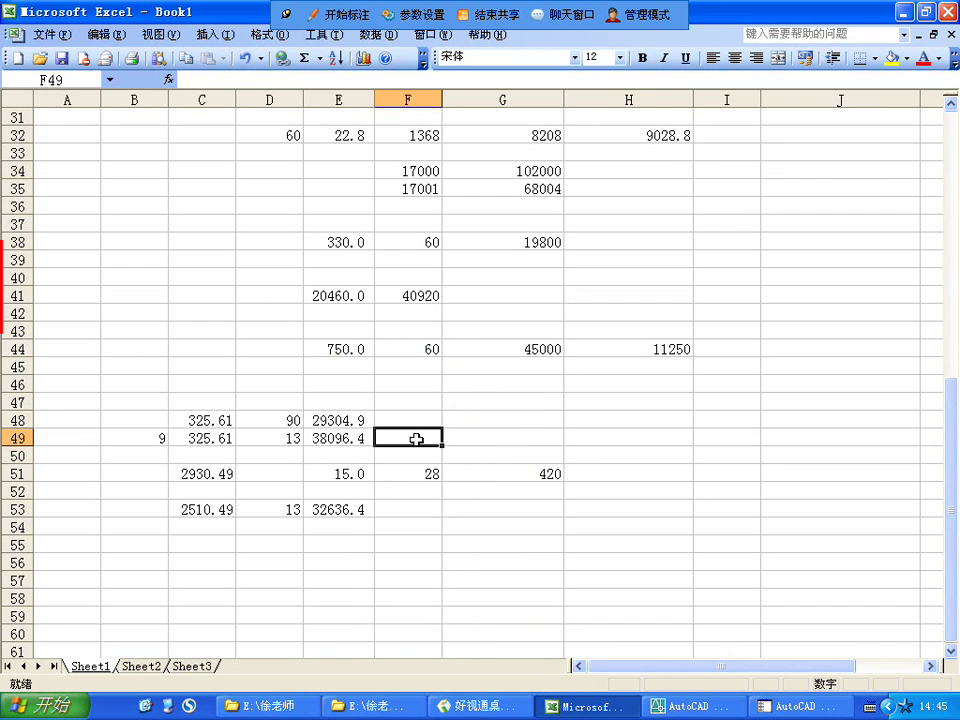
pyautogui.click(364, 435)
pyautogui.press('Up')
pyautogui.click(364, 452)
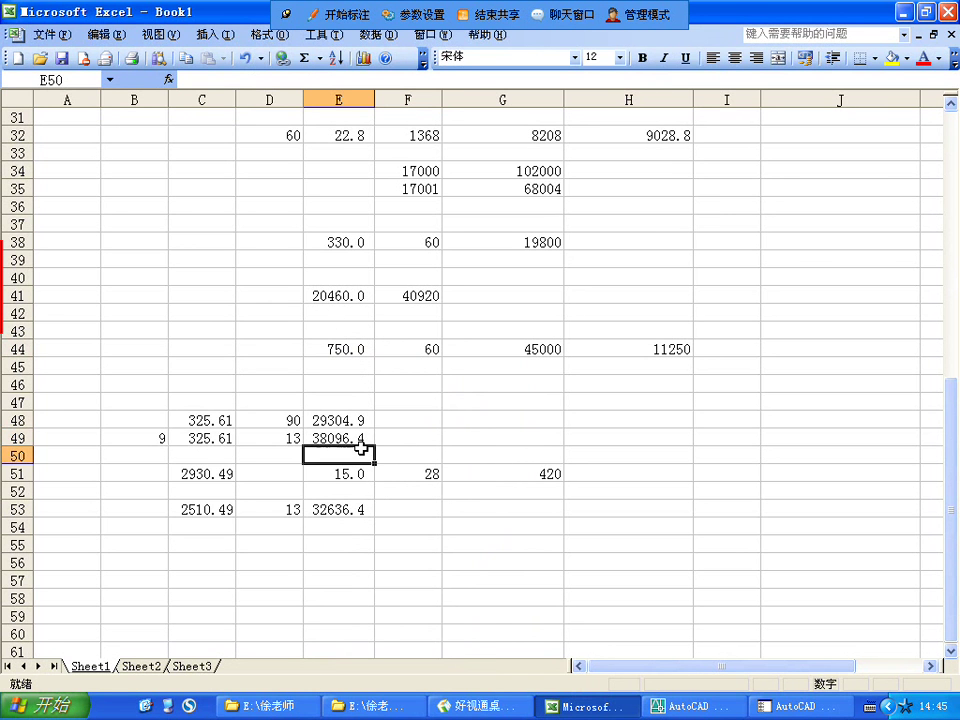
pyautogui.moveTo(317, 422); pyautogui.dragTo(355, 434)
pyautogui.click(358, 437)
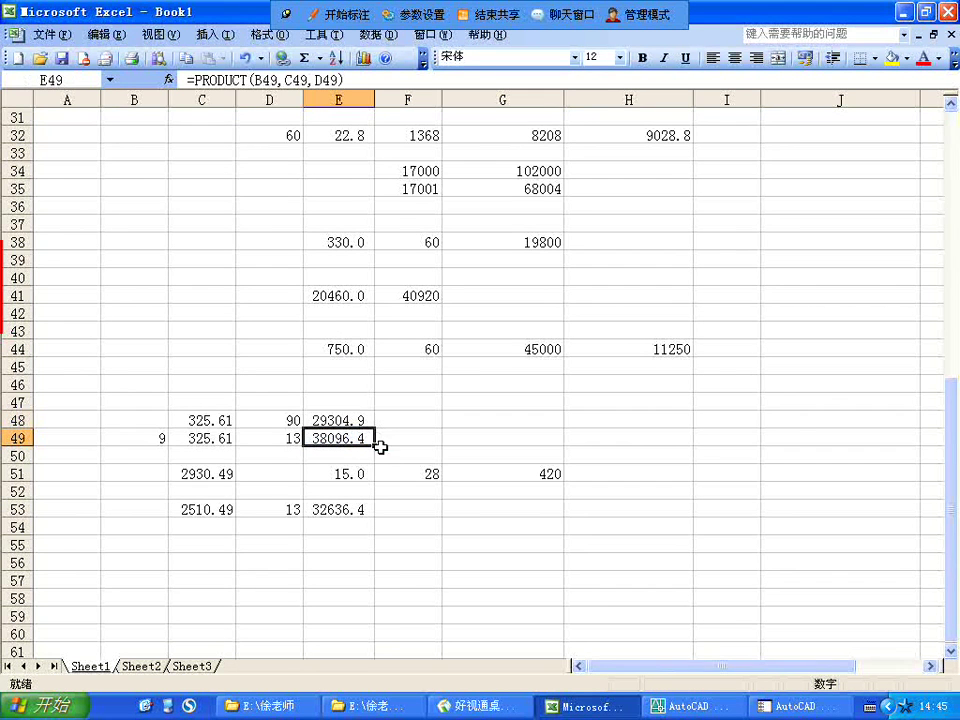
pyautogui.click(332, 512)
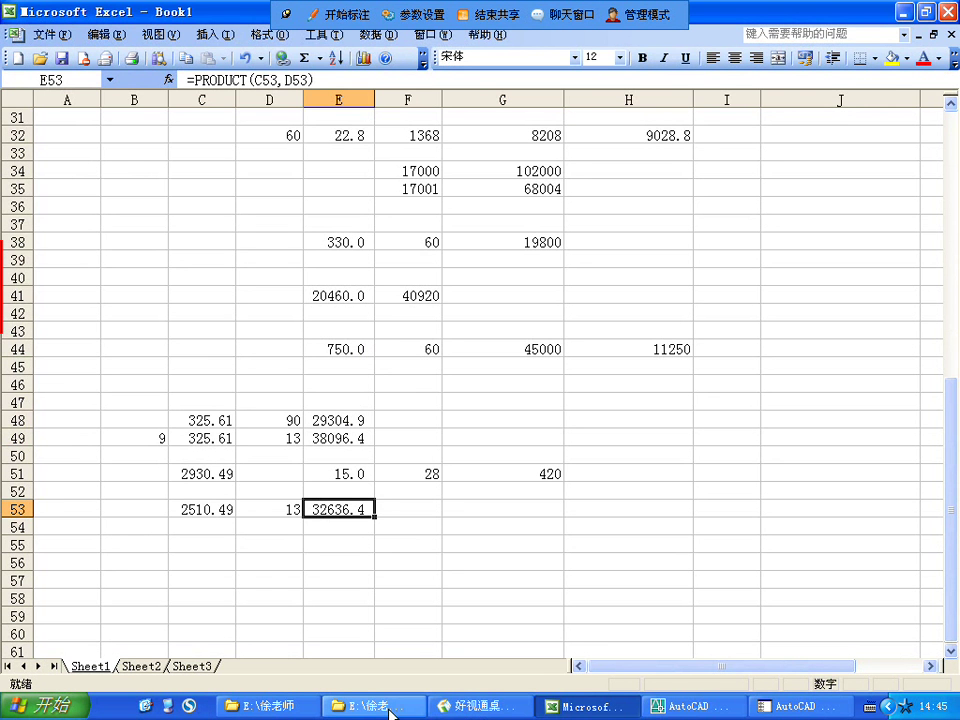
# Switch back to the 三层防排烟平面图 drawing in AutoCAD and examine the smoke exhaust layout around the cinema halls.
pyautogui.click(661, 710)
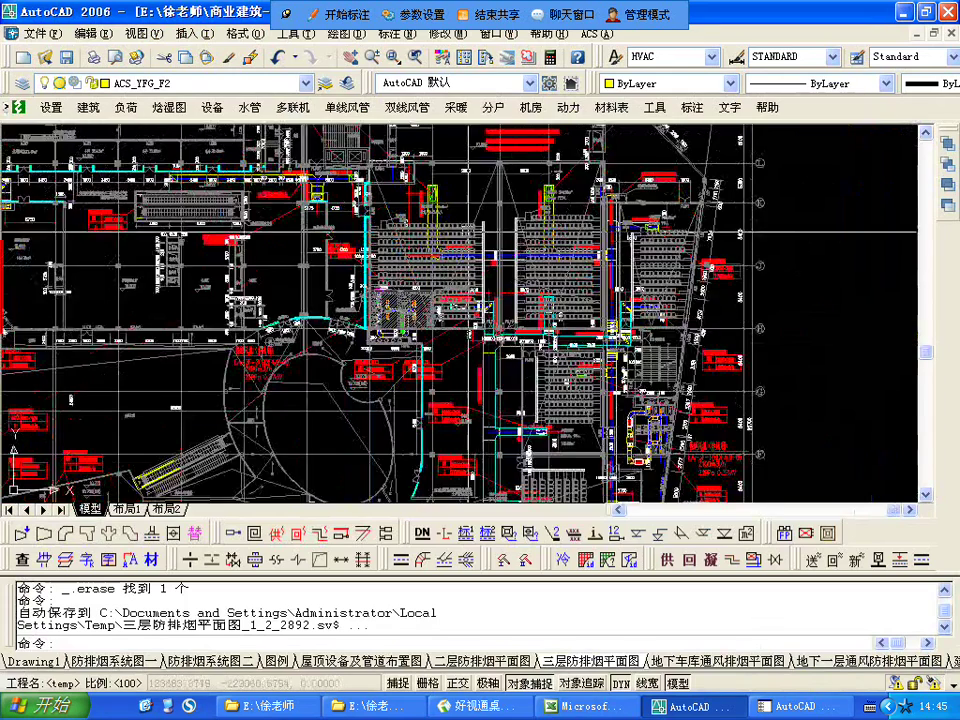
pyautogui.scroll(2, 626, 218)
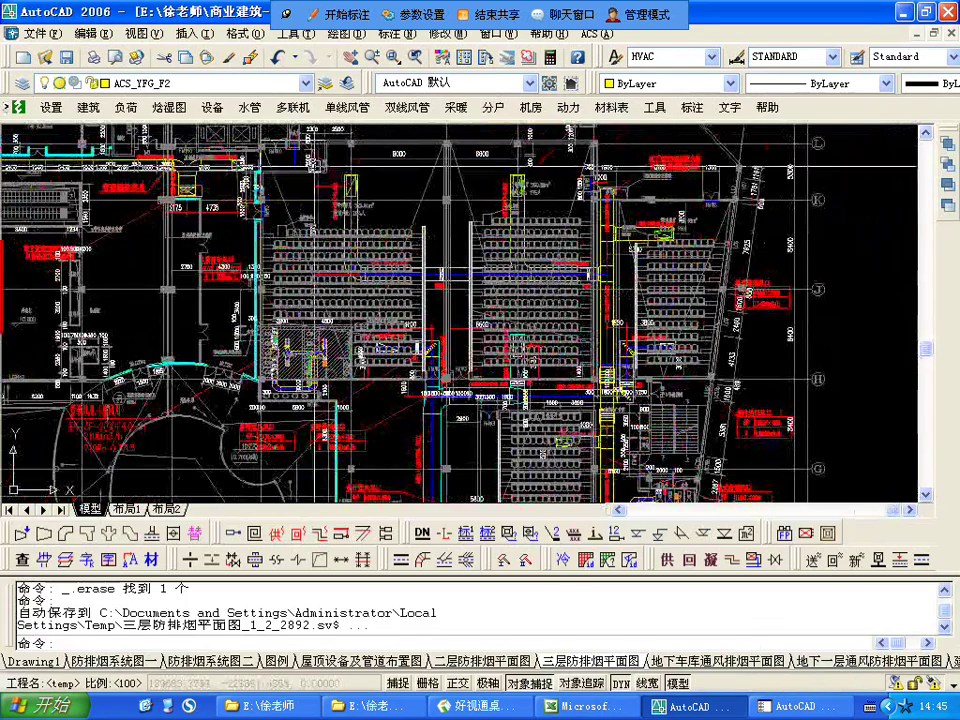